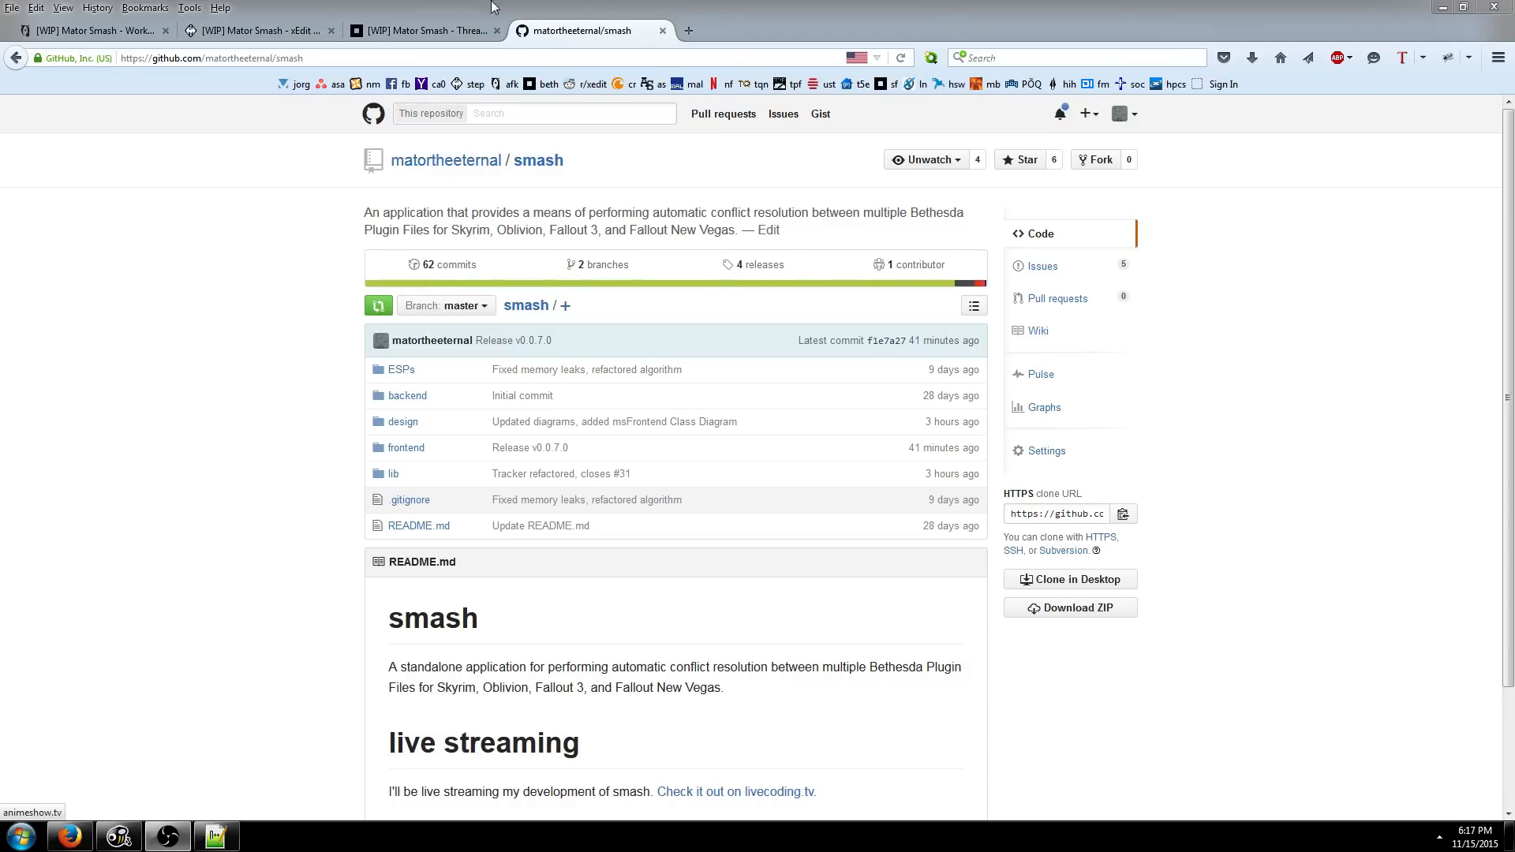
- Review the opening post of the Mator Smash thread on AFK Mods, including its alpha download and purpose sections
click(103, 32)
scroll(497, 379, down, 5)
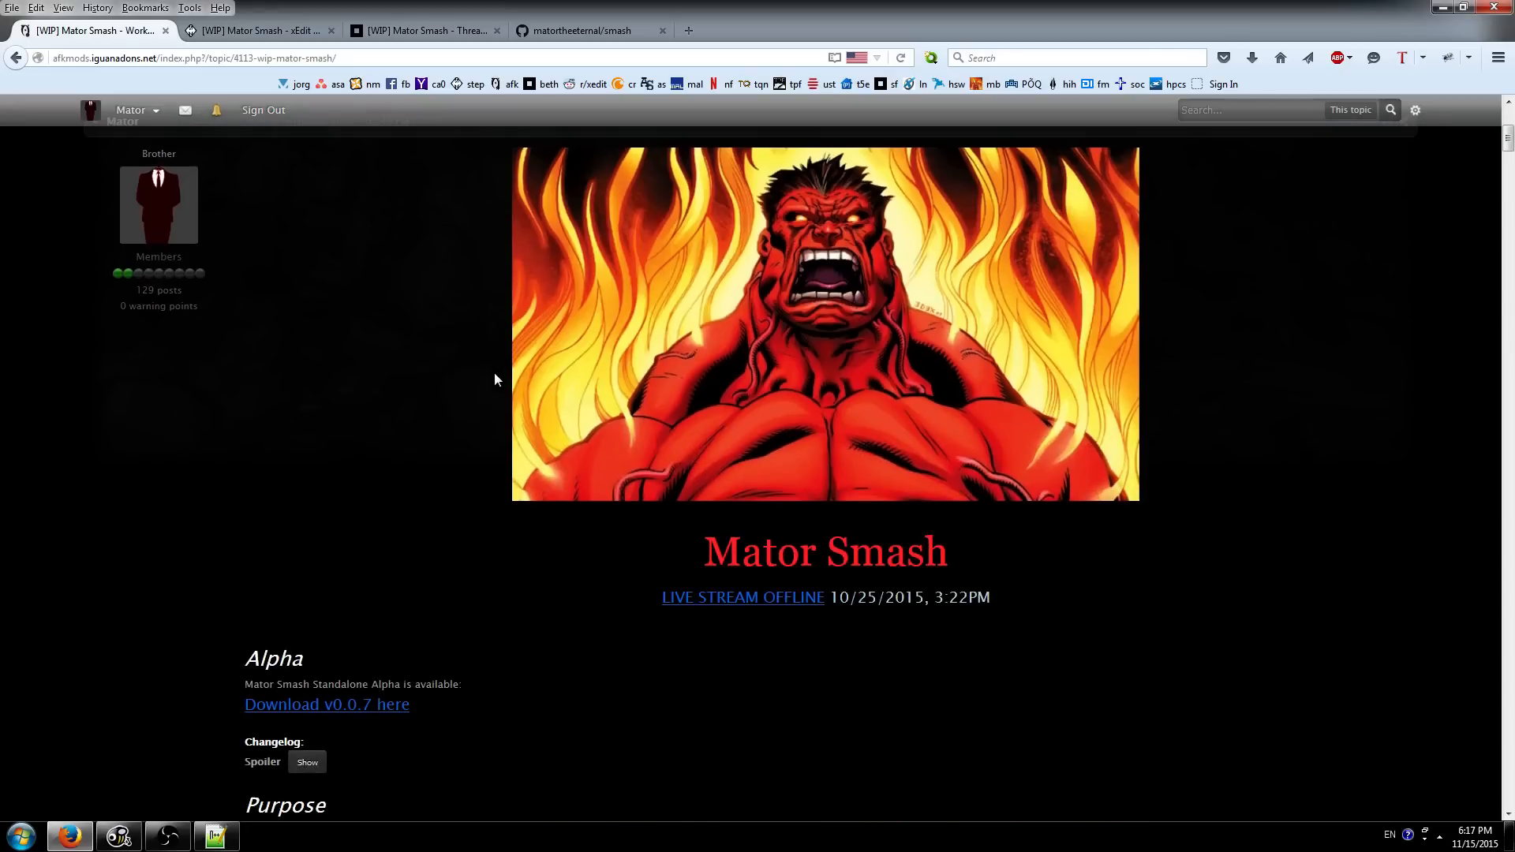
scroll(473, 387, up, 3)
scroll(472, 390, down, 5)
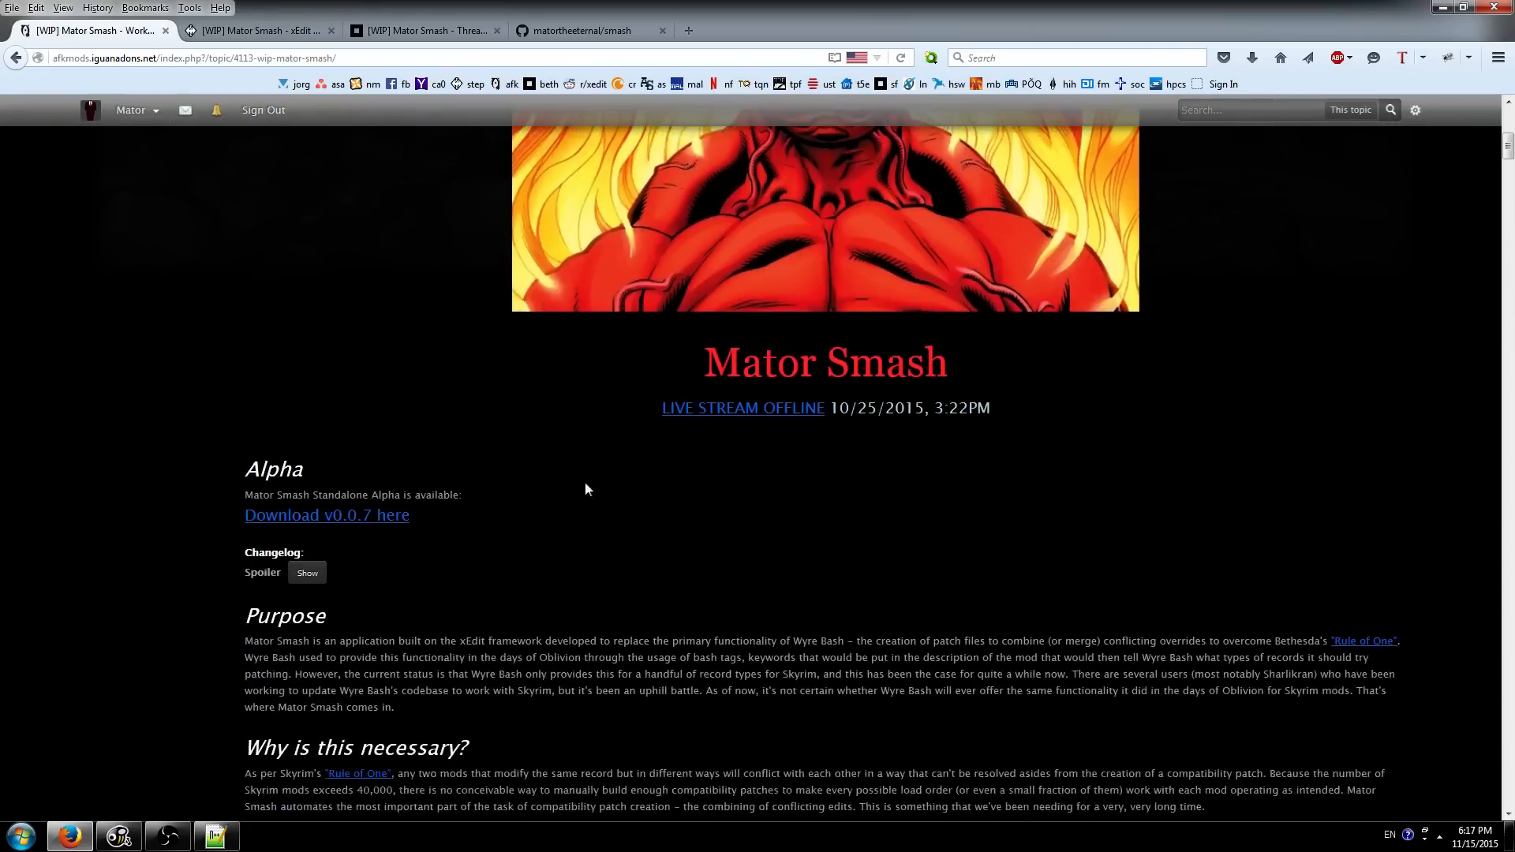
scroll(600, 490, down, 3)
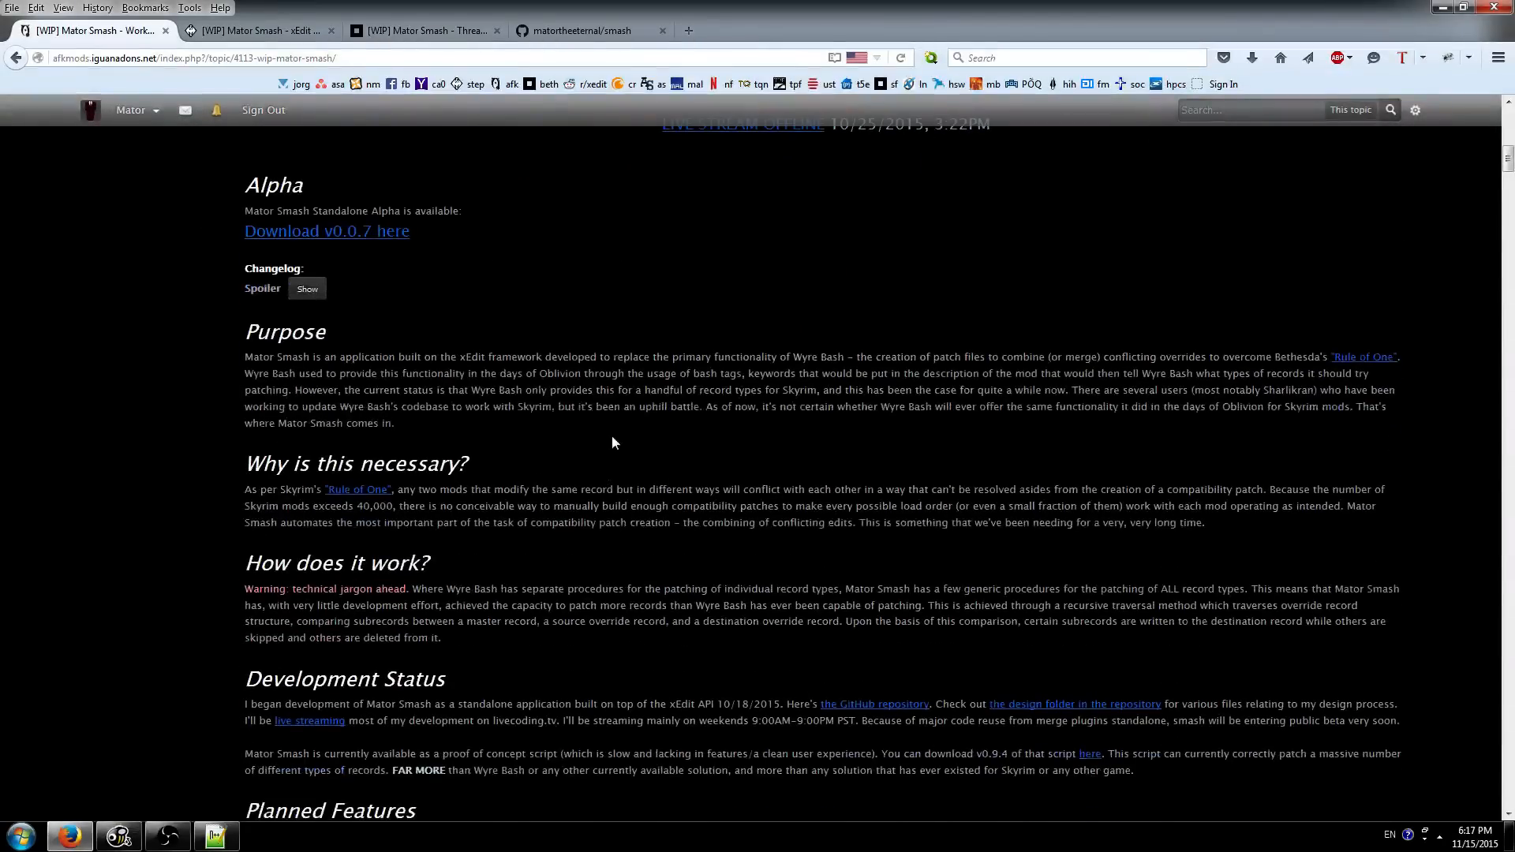
scroll(609, 438, up, 13)
scroll(564, 427, down, 1)
scroll(524, 426, down, 1)
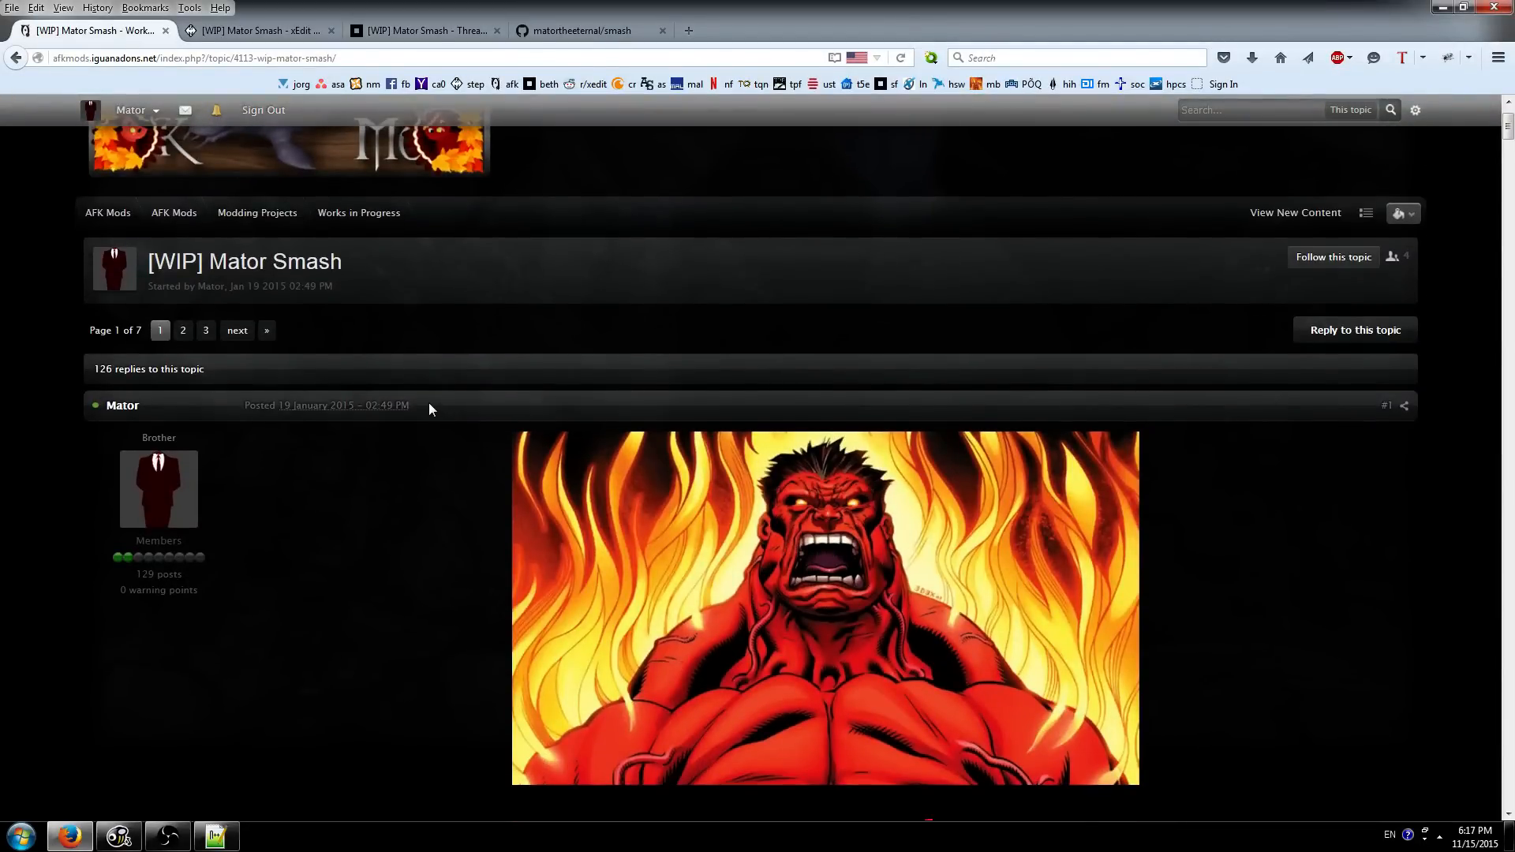
scroll(429, 407, down, 2)
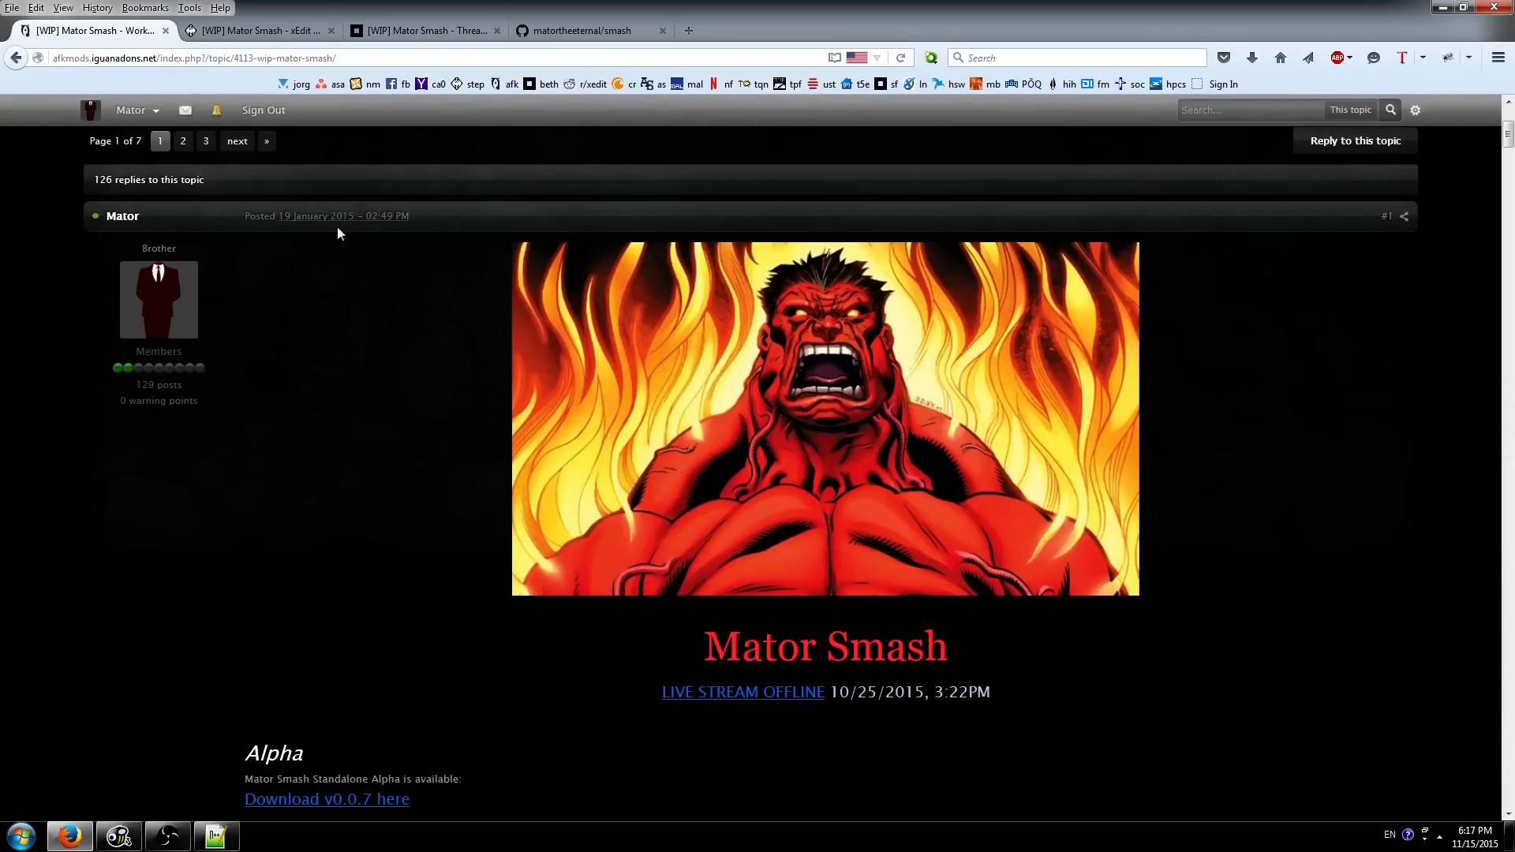
- Look over the xEdit and Bethesda forum threads for Mator Smash and locate the v0.0.7 download link in the AFK Mods thread
click(260, 30)
scroll(508, 186, up, 5)
click(439, 29)
scroll(565, 265, down, 3)
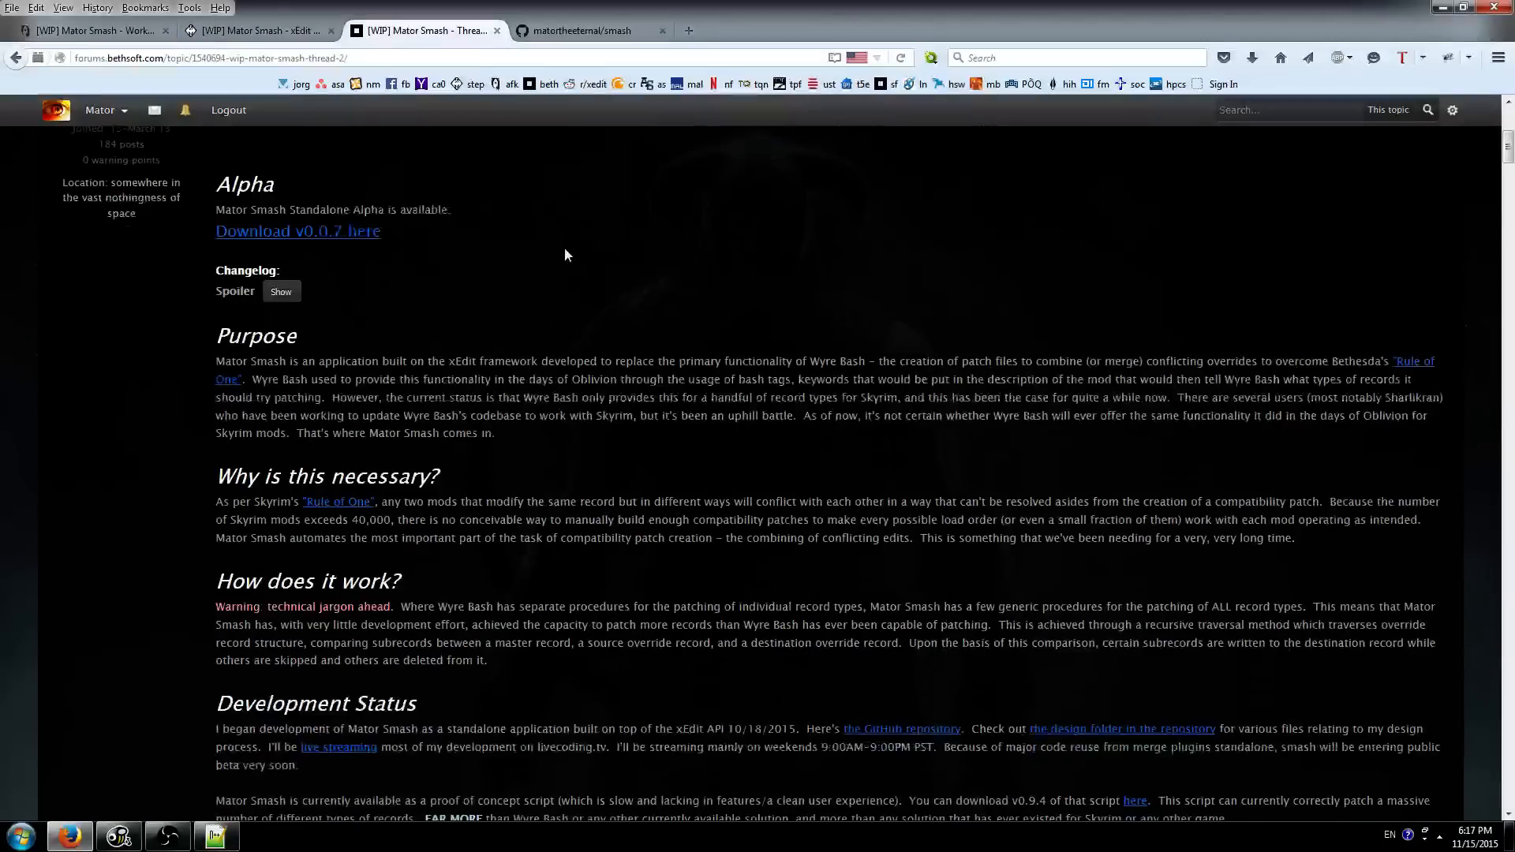
scroll(559, 250, up, 4)
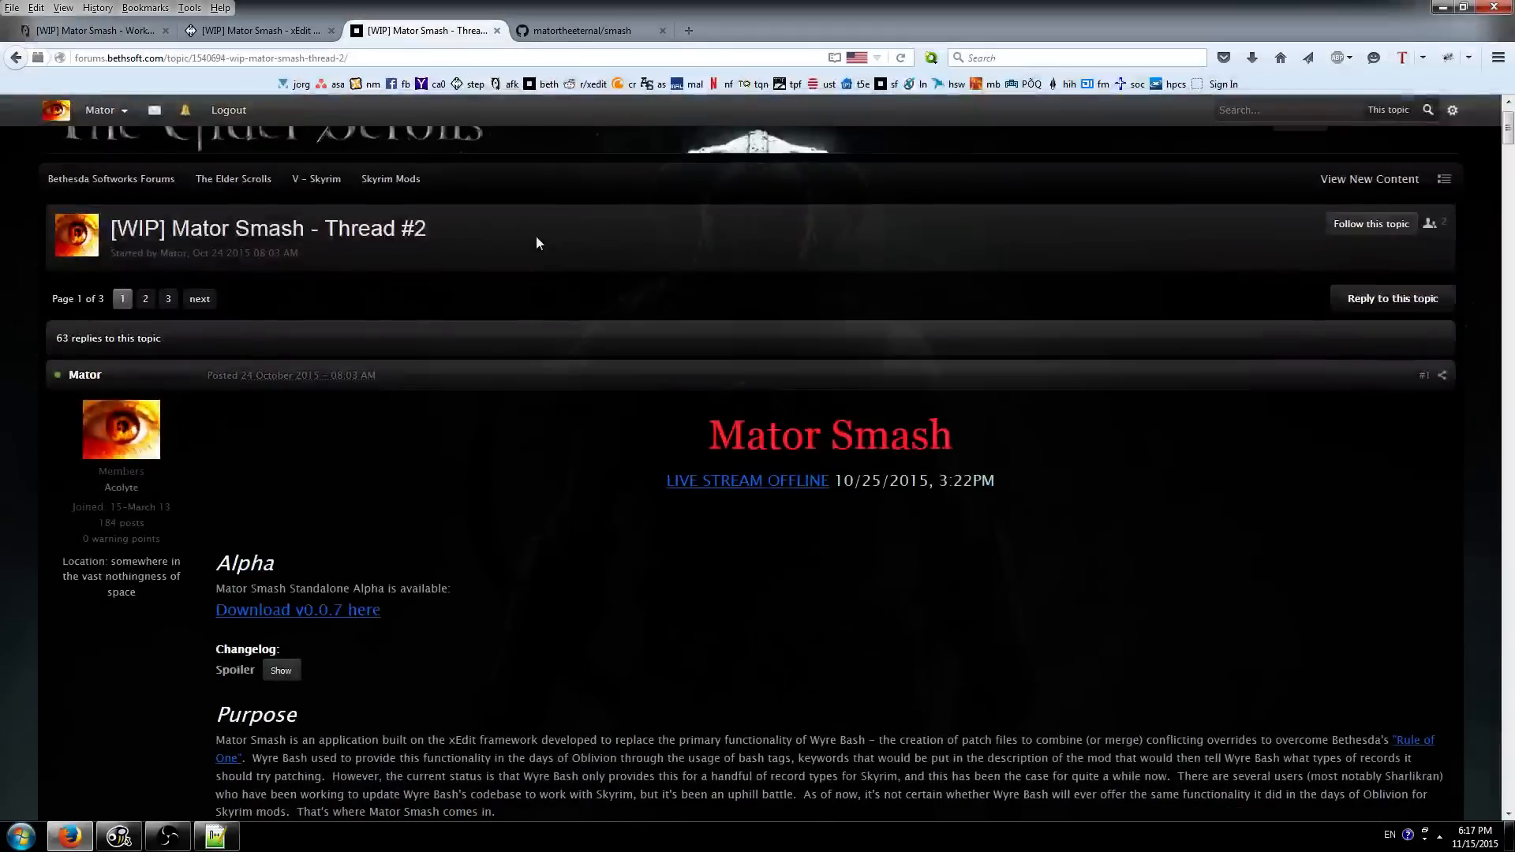
click(82, 36)
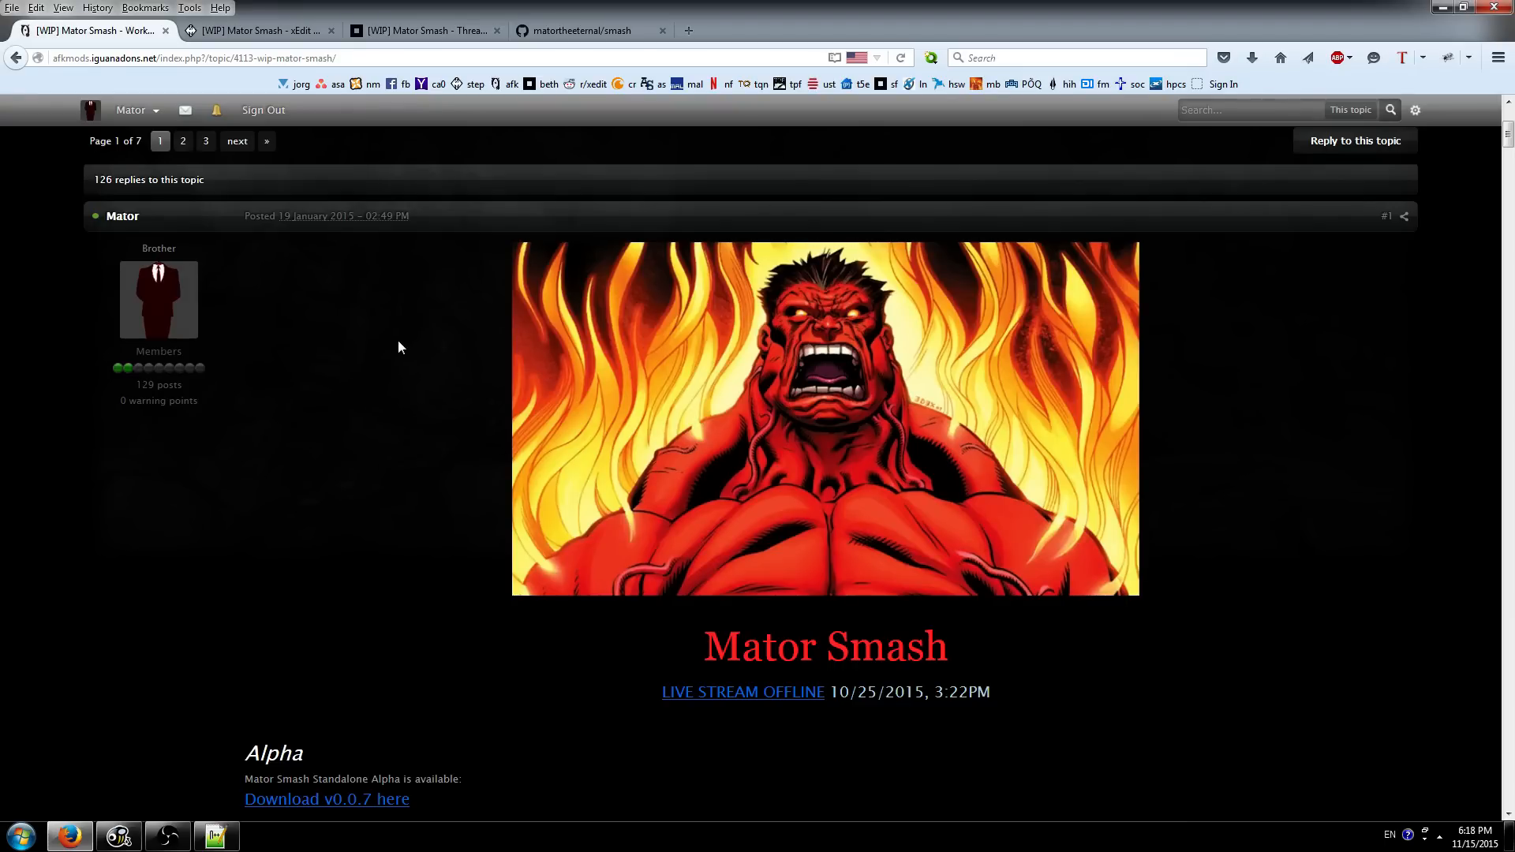
scroll(398, 409, down, 5)
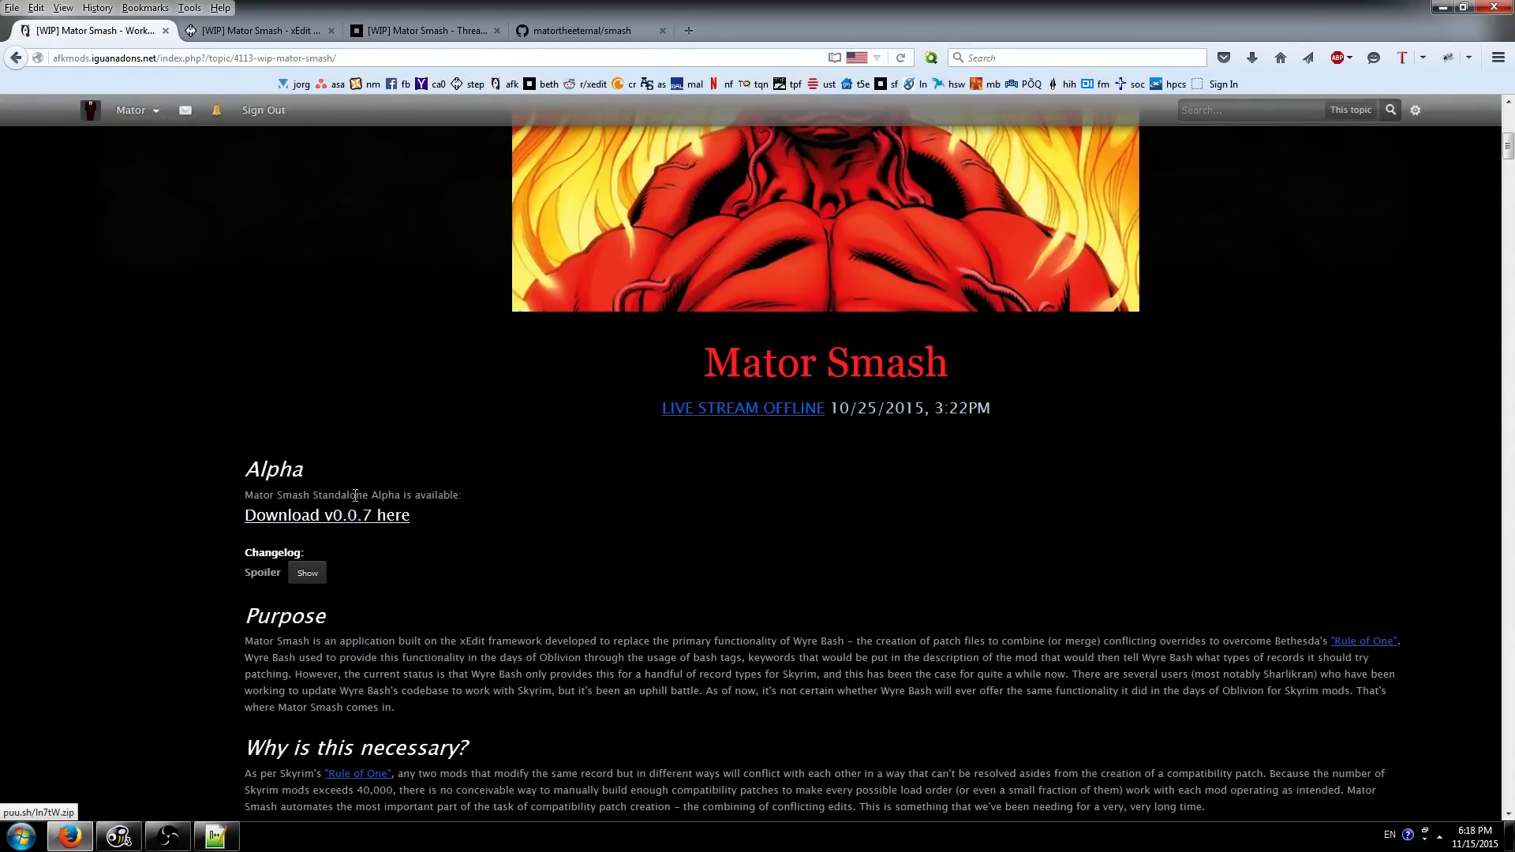
- Open the smash repository's releases on GitHub and read through the Alpha v0.0.7 notes and changes
click(561, 37)
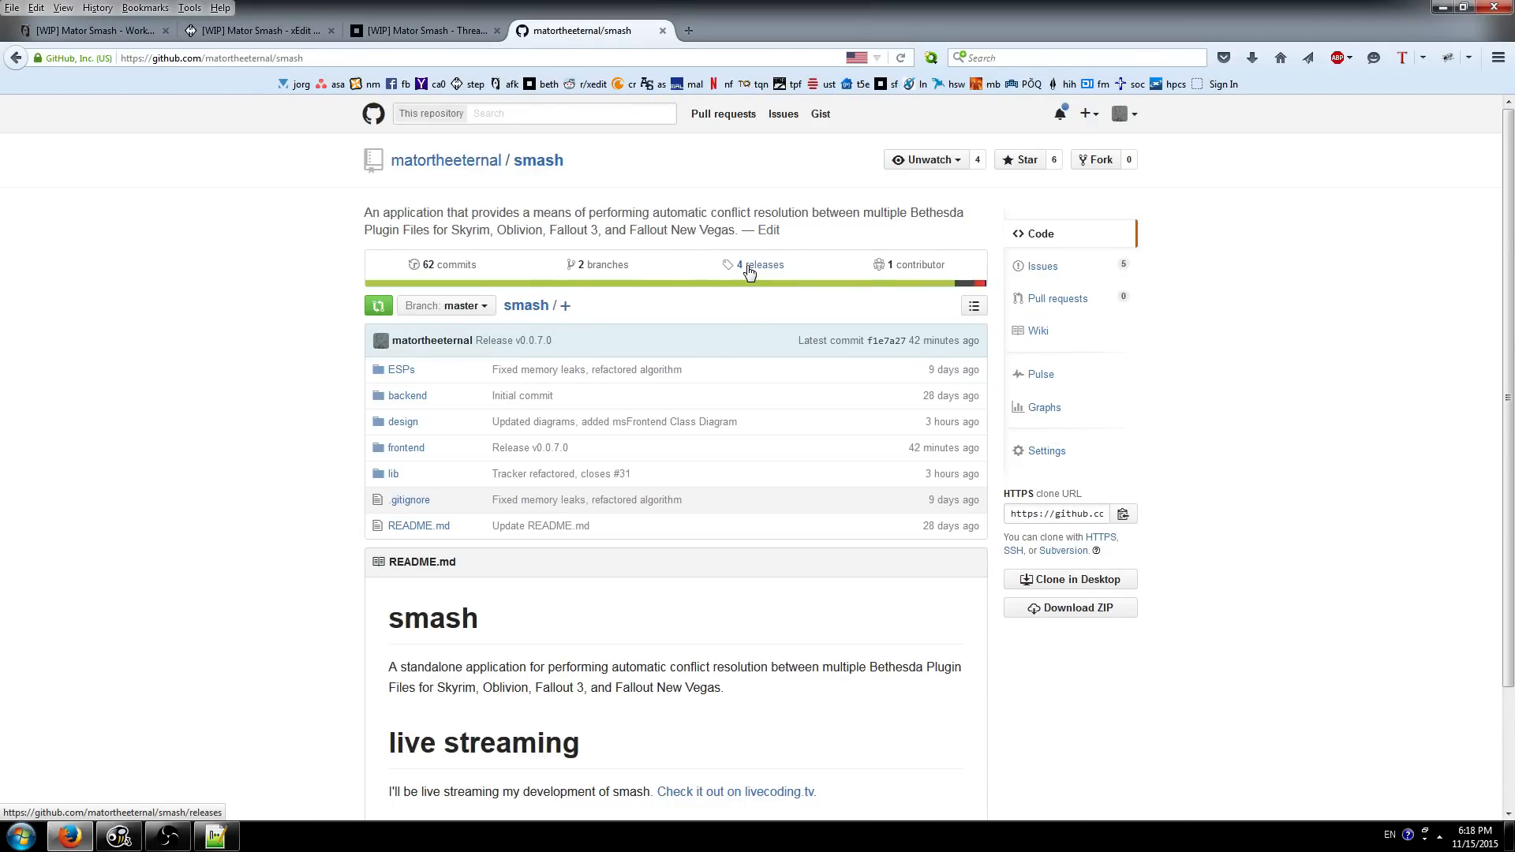
click(749, 268)
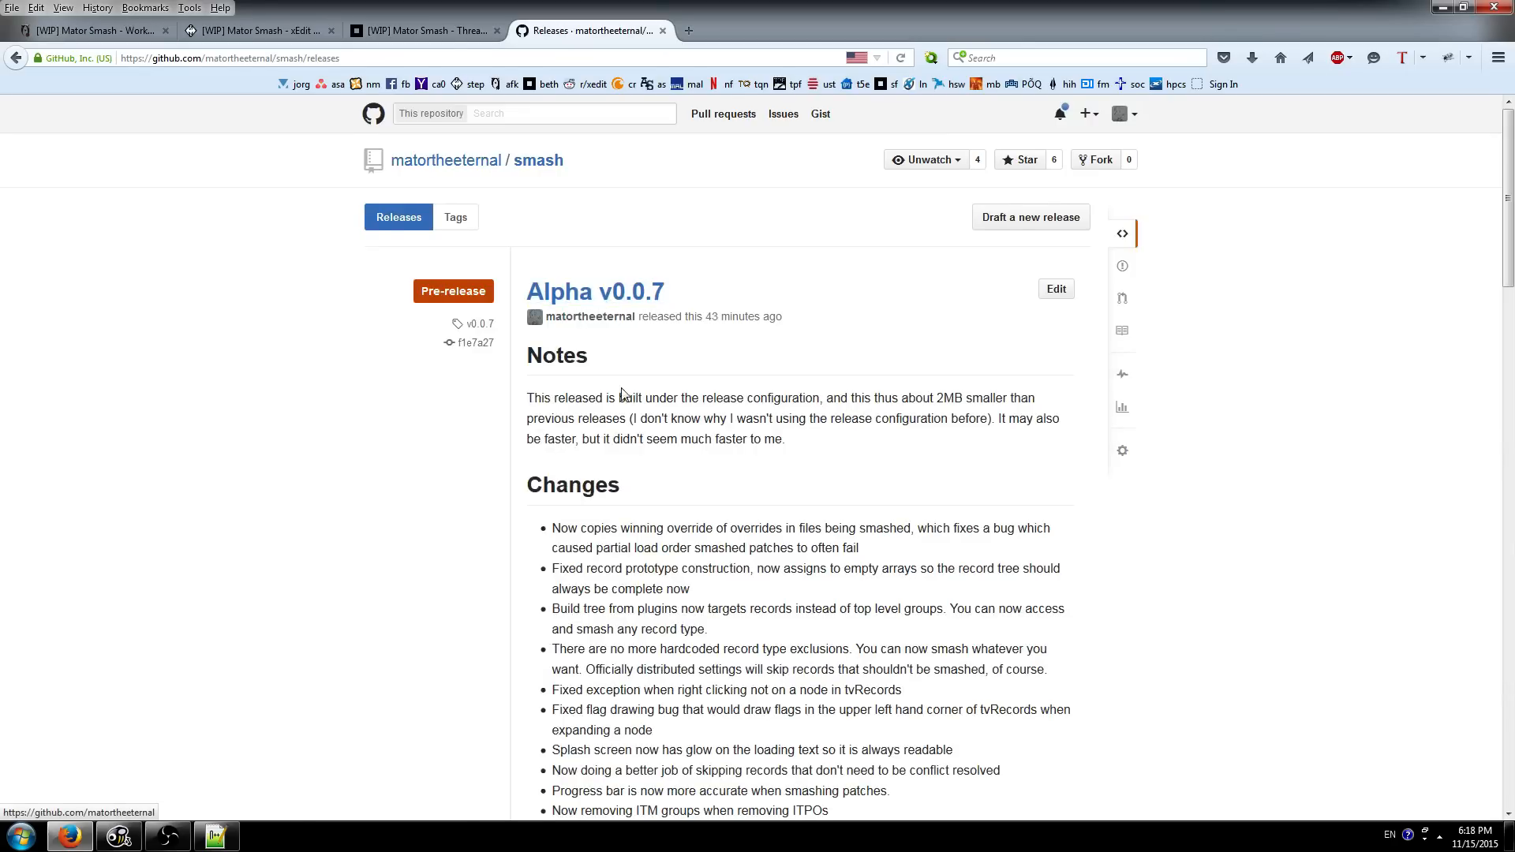
scroll(622, 392, down, 4)
scroll(631, 394, up, 3)
scroll(644, 399, down, 1)
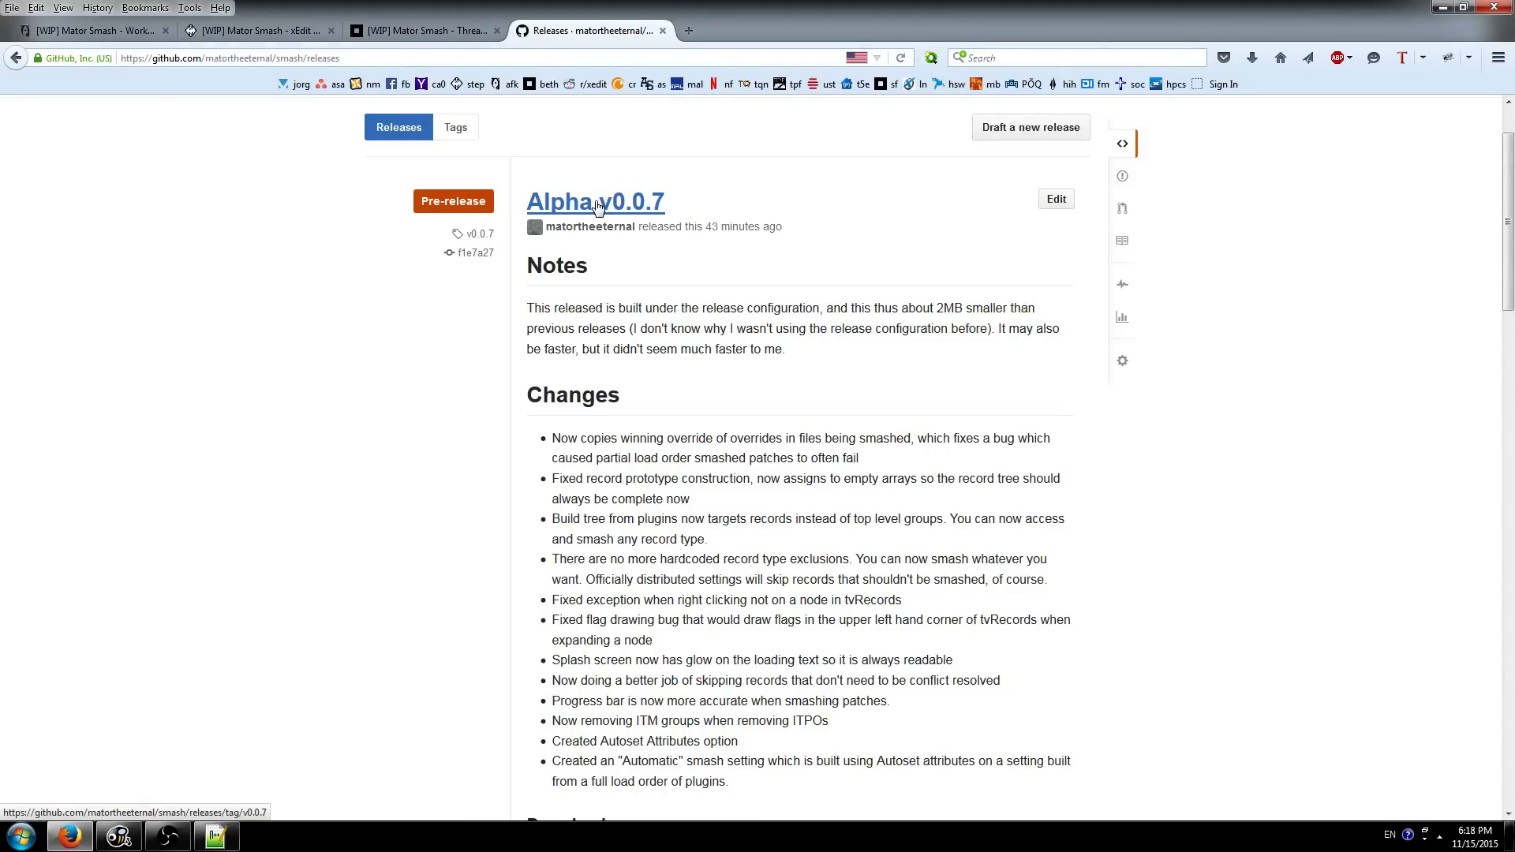
scroll(655, 379, down, 3)
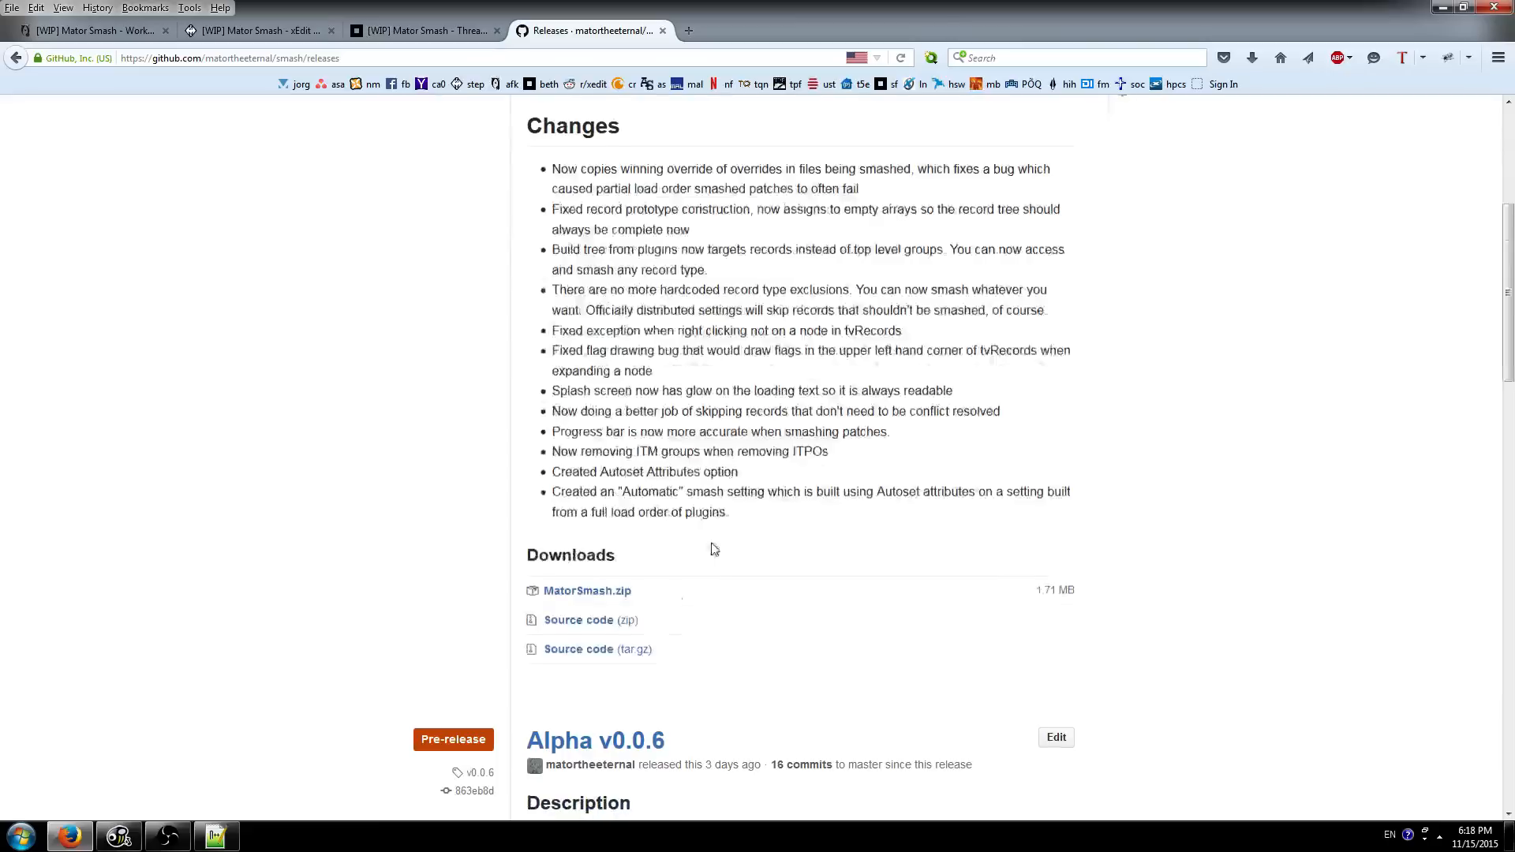
- Download MatorSmash.zip from the Alpha v0.0.7 release, opening it with WinRAR, and select all of the archive's files and folders
click(580, 592)
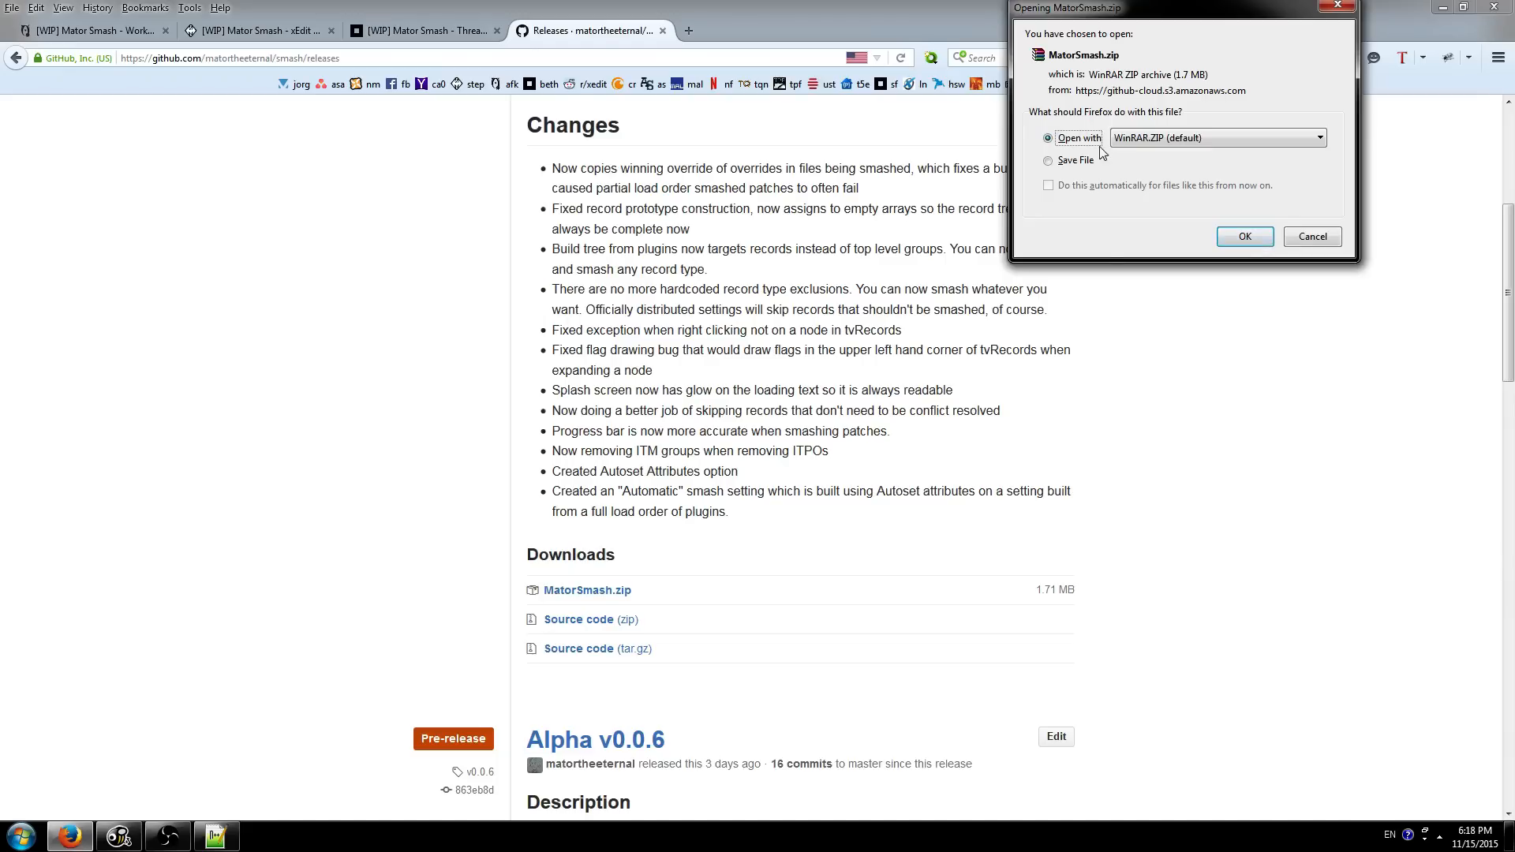
click(1235, 237)
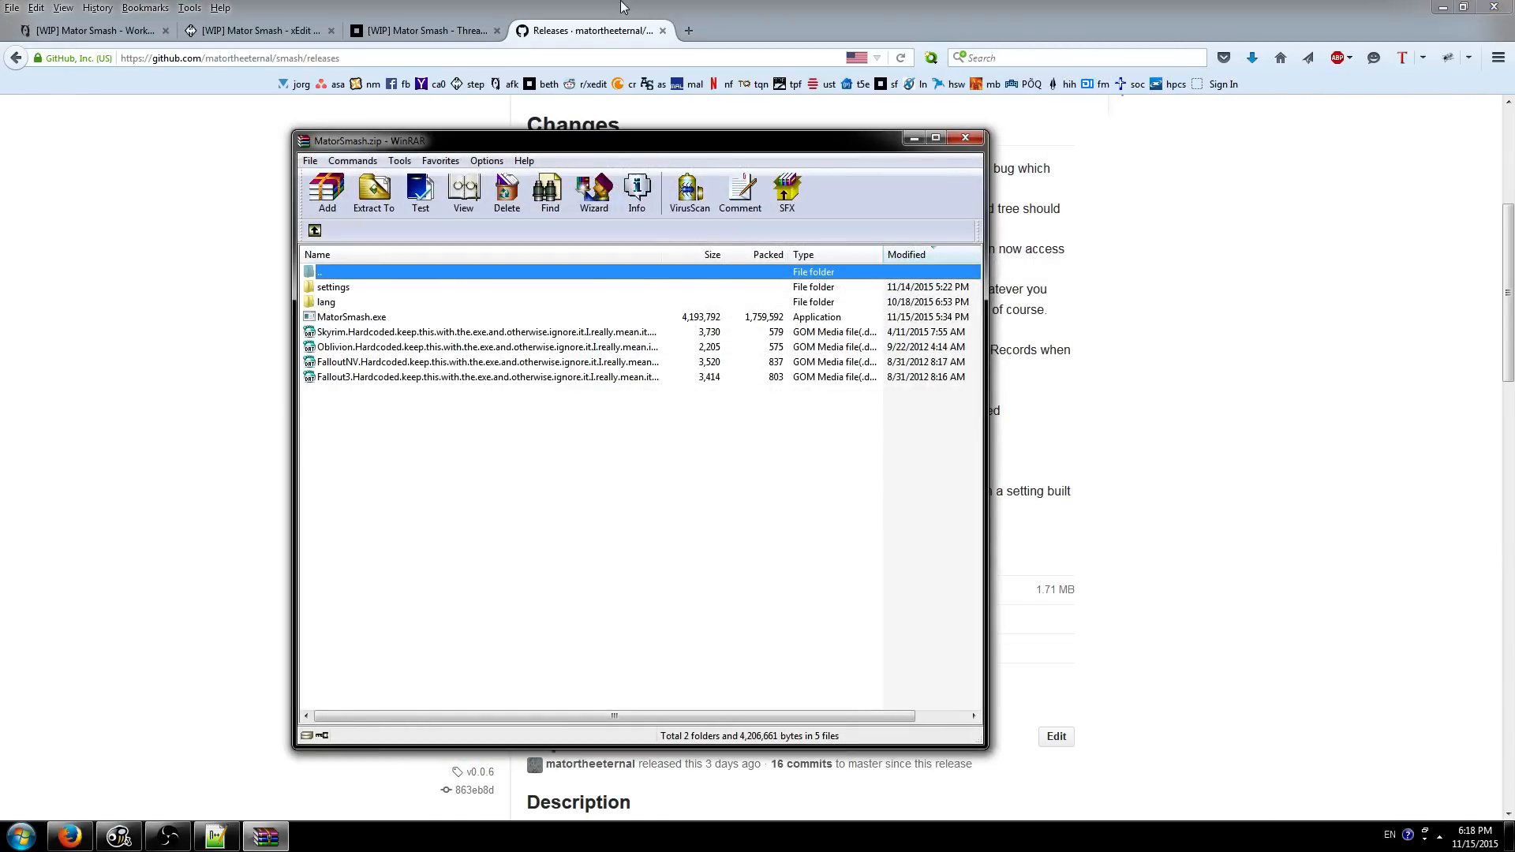
drag(732, 134, 734, 230)
drag(419, 517, 381, 369)
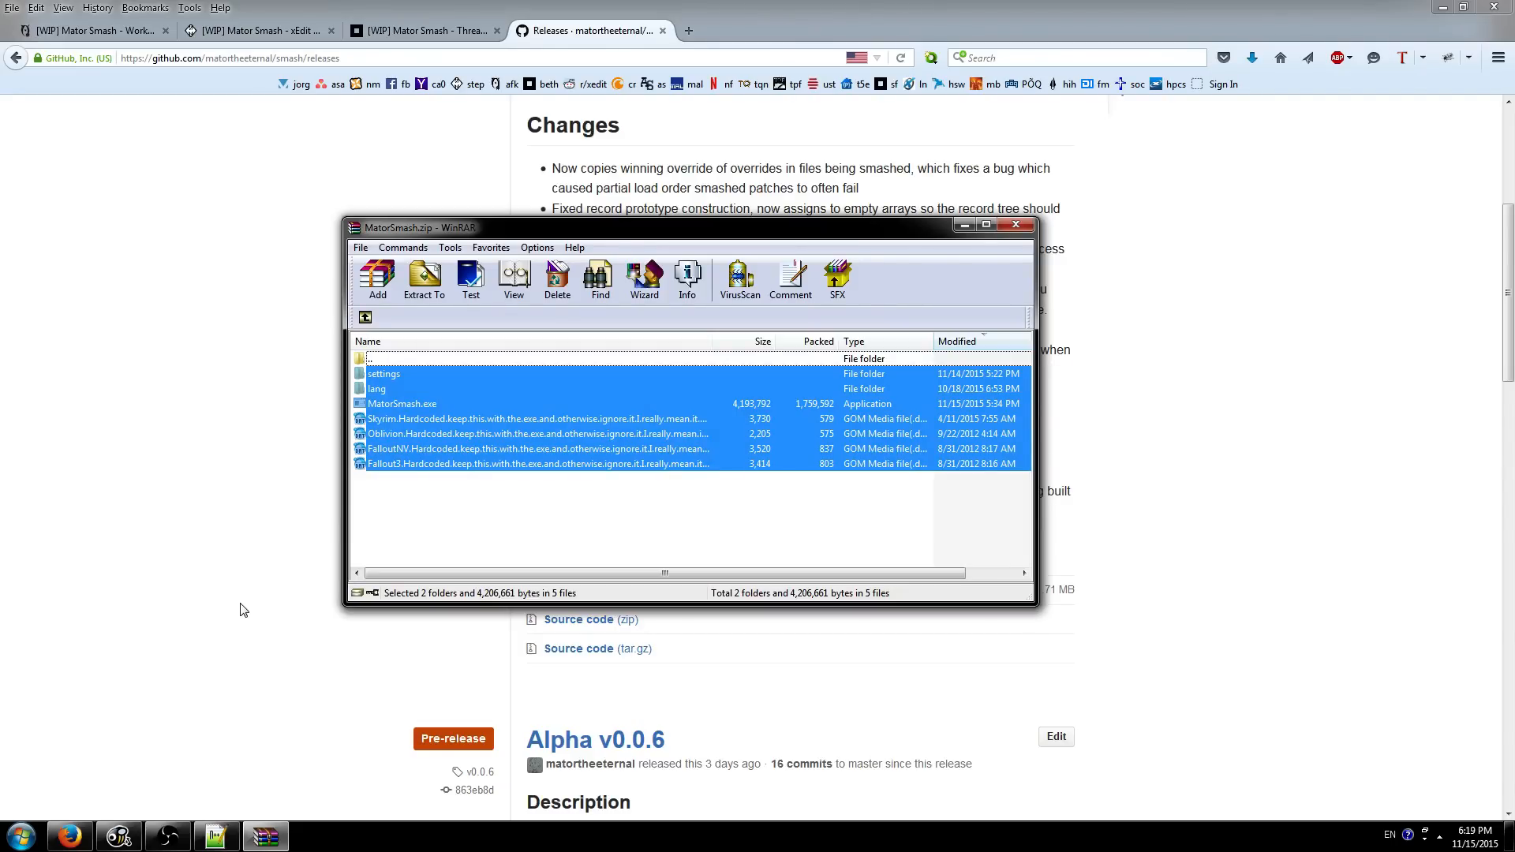
- Create a folder named Mator Smash in Program Files (x86) on the Tera (E:) drive and open it
key(super)
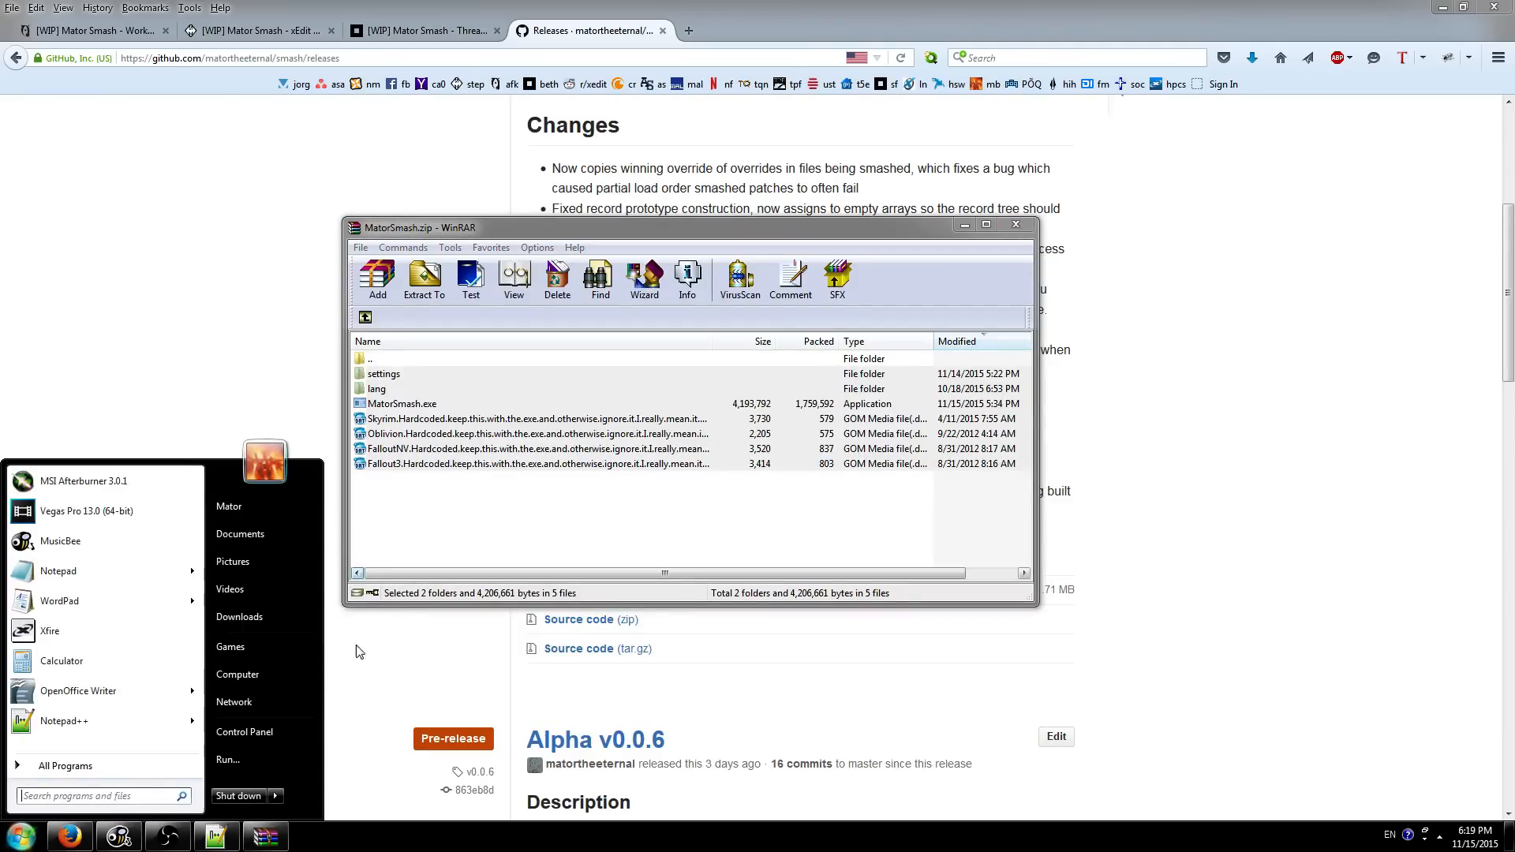
click(279, 678)
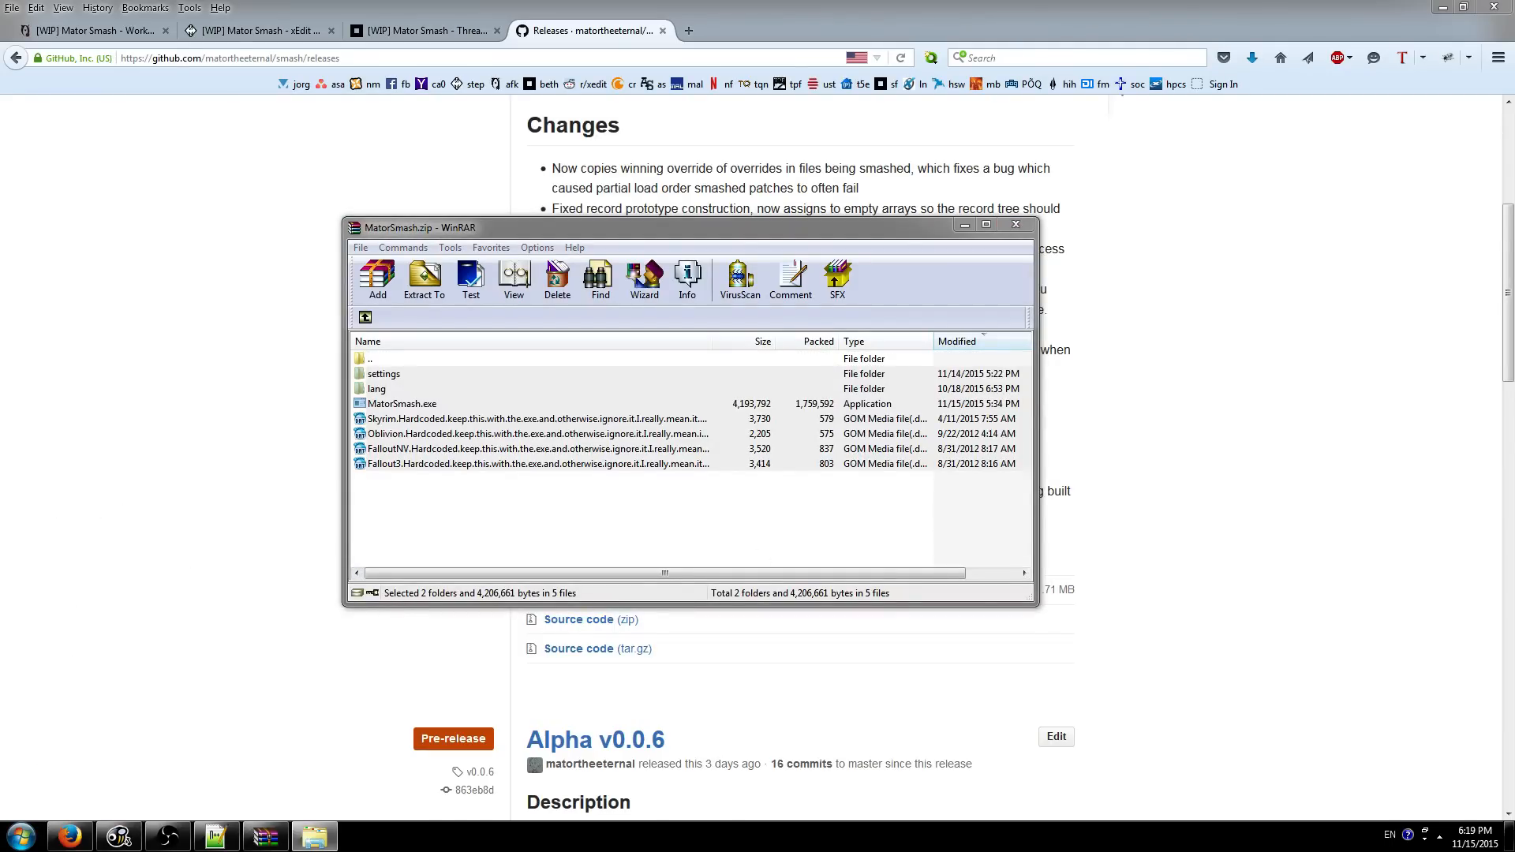
click(907, 380)
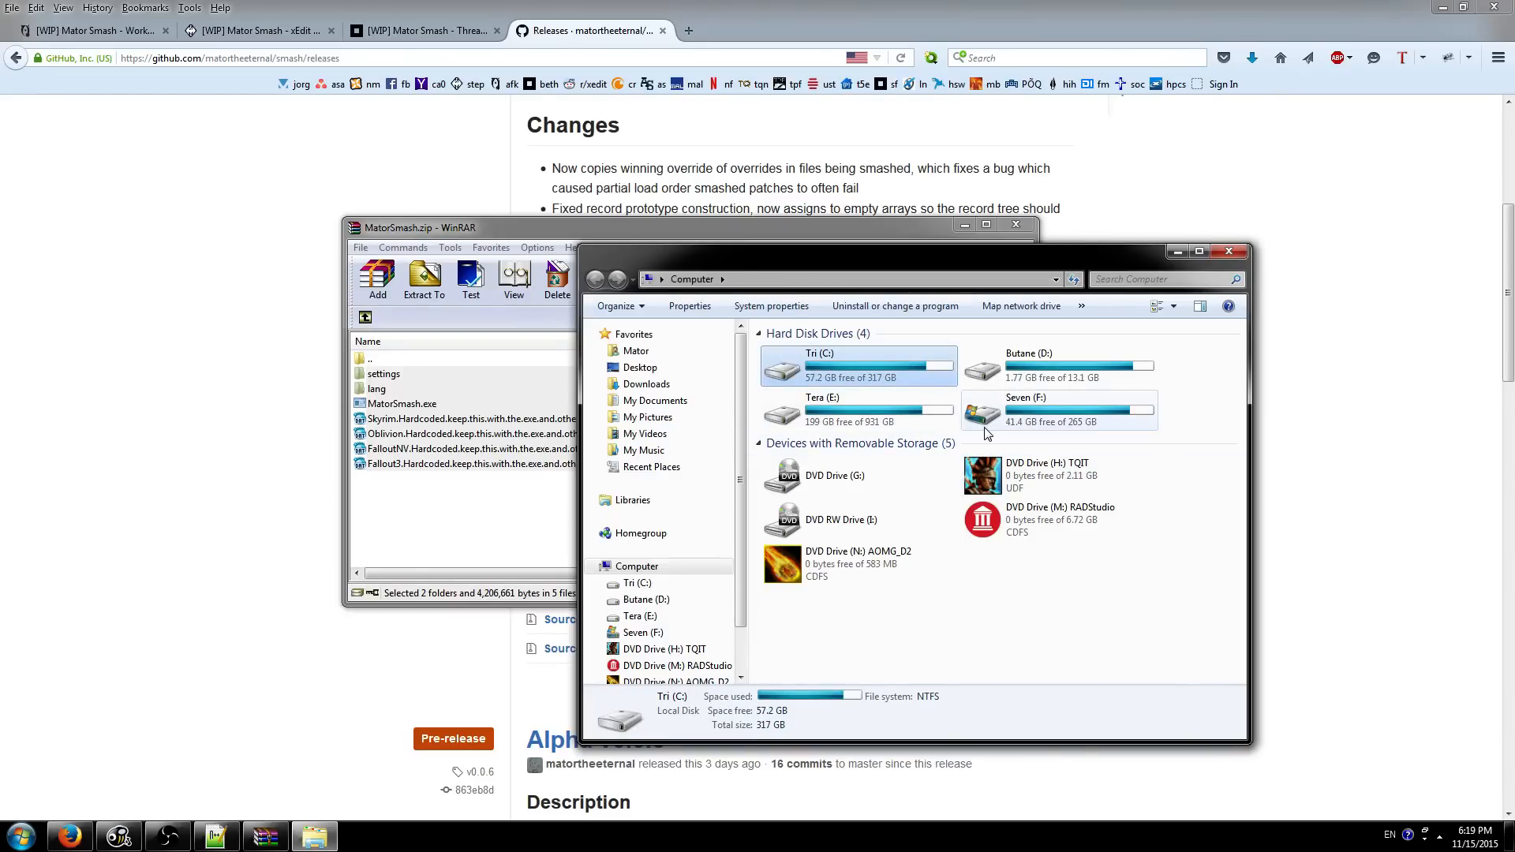
double_click(939, 418)
click(848, 435)
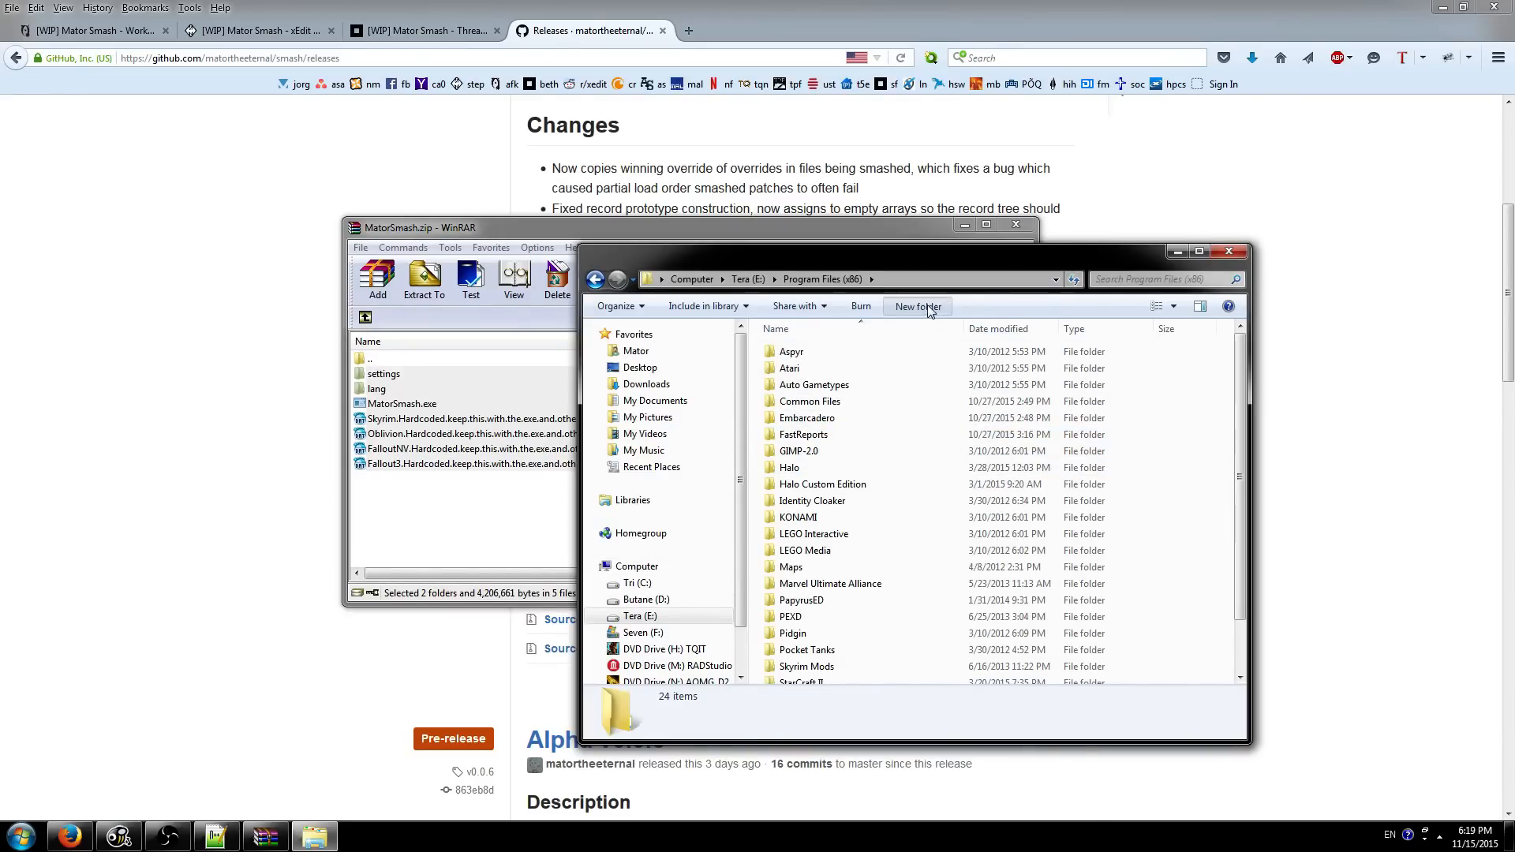
key(ctrl+shift+n)
text(Mator Smash)
key(Return)
key(Return)
- Extract the selected archive contents into the Mator Smash folder, close the archive and select MatorSmash.exe
drag(402, 419, 1092, 470)
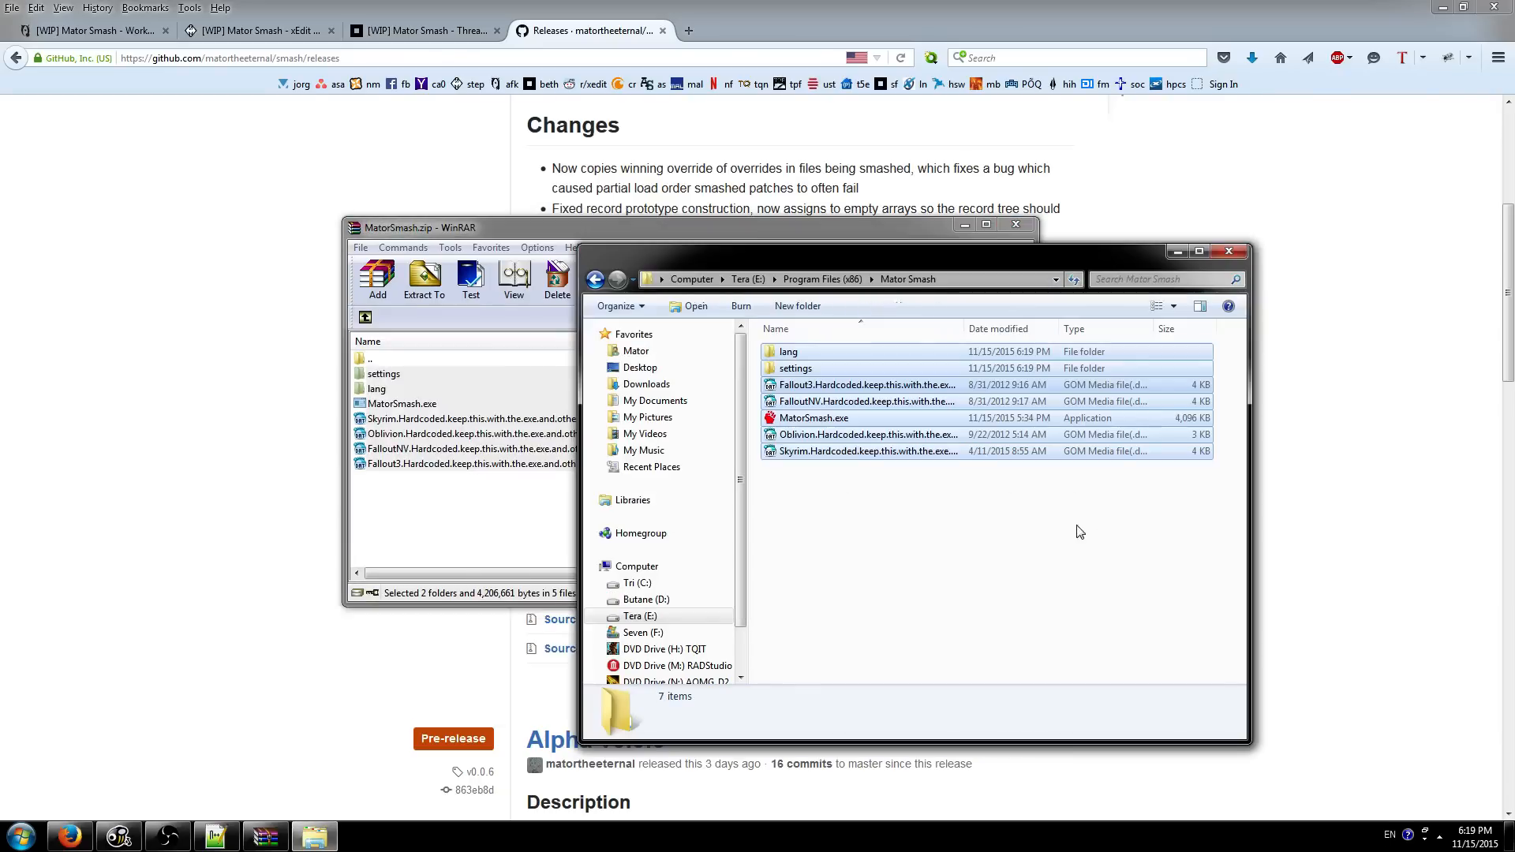
click(915, 505)
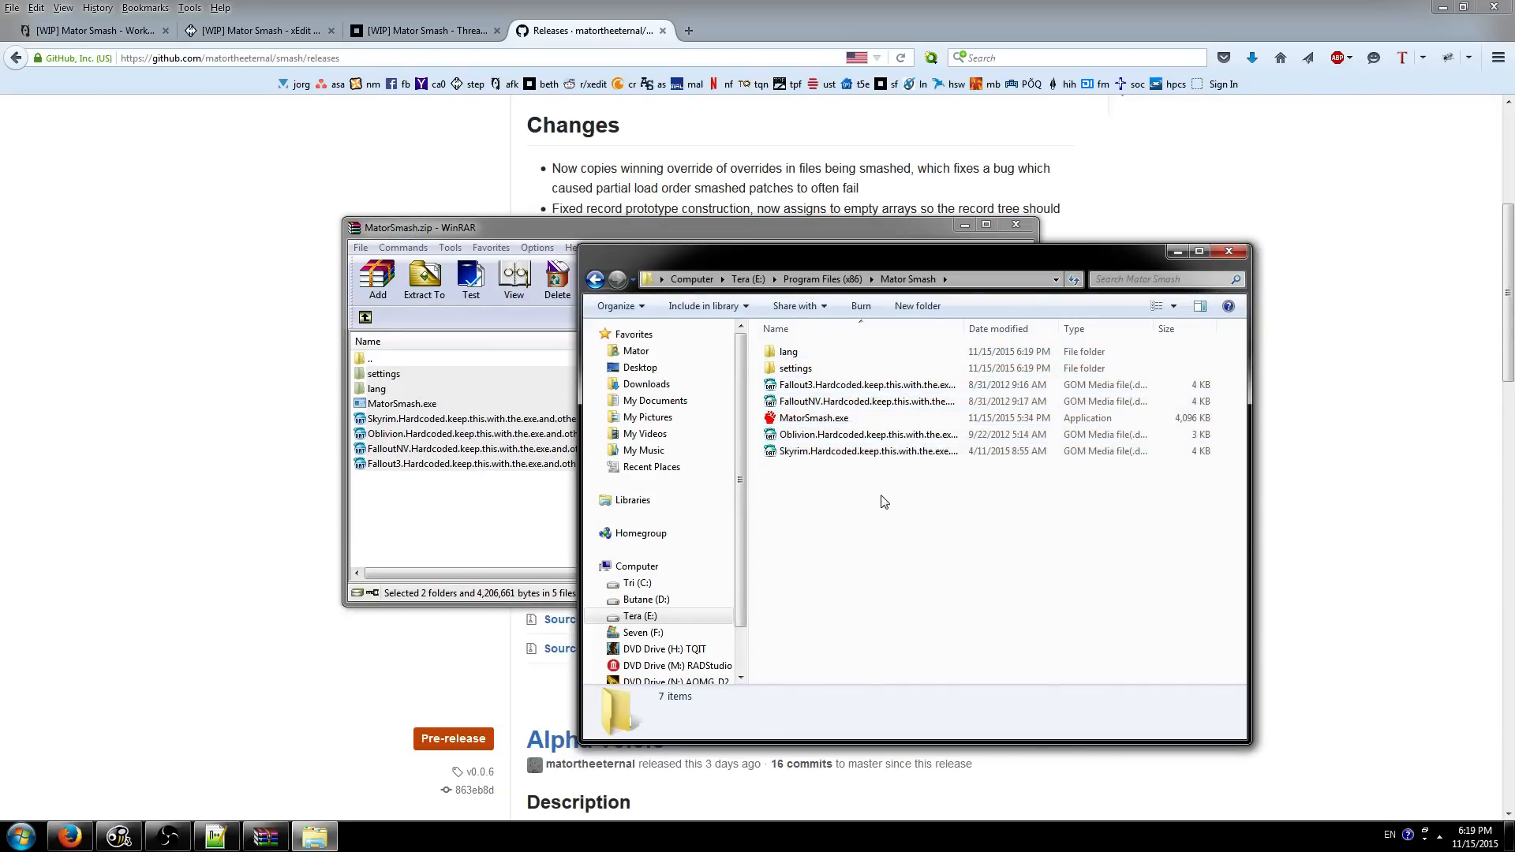
click(1017, 223)
click(809, 420)
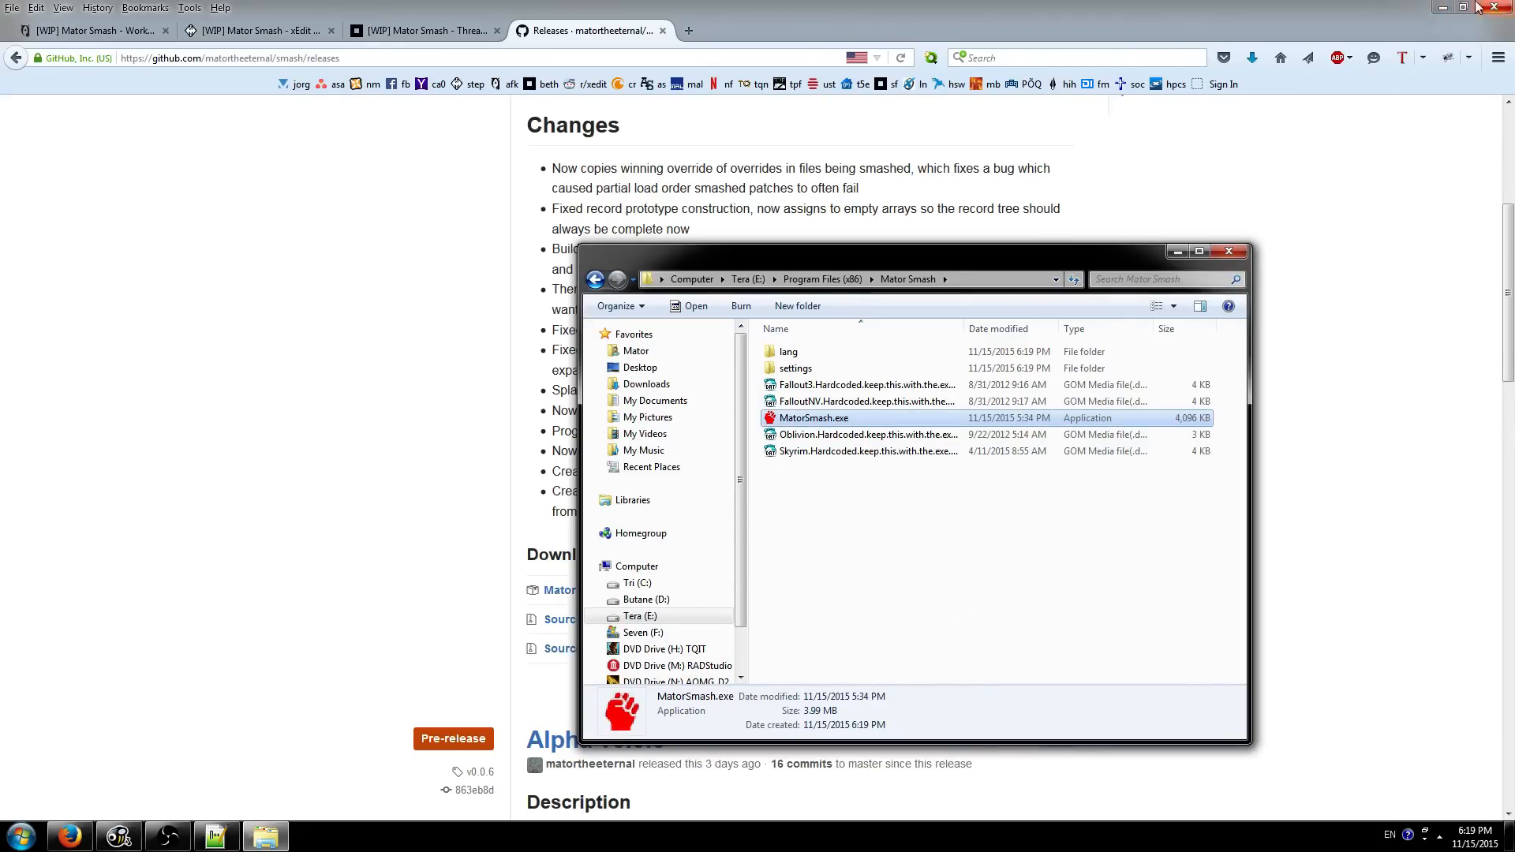
- Switch to Skyrim Mod Organizer, open the executables editor and title a new entry "Mator Smash (Tutorial)"
click(1443, 7)
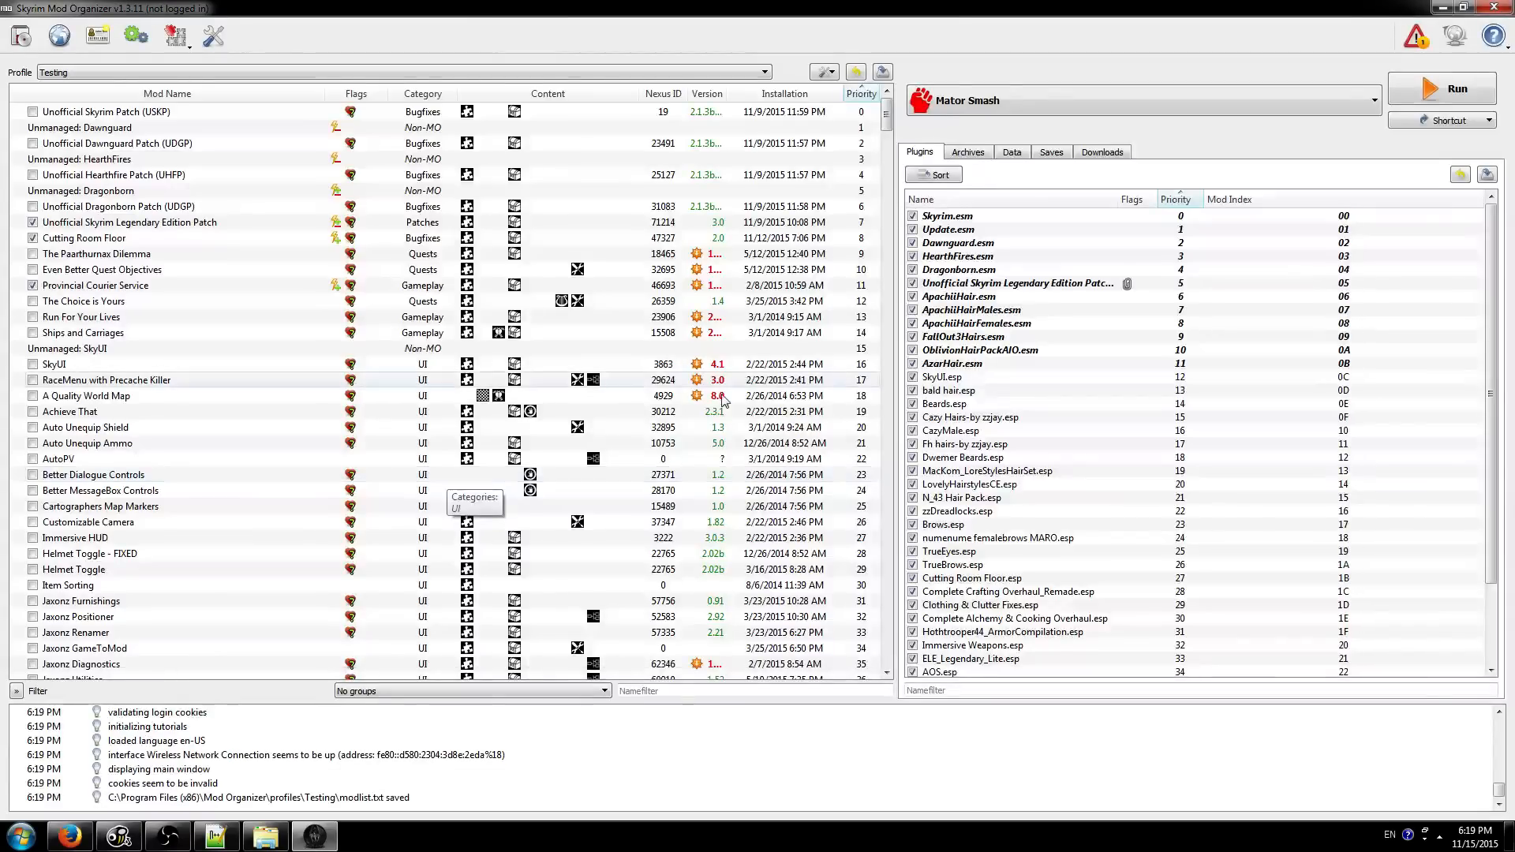
click(985, 109)
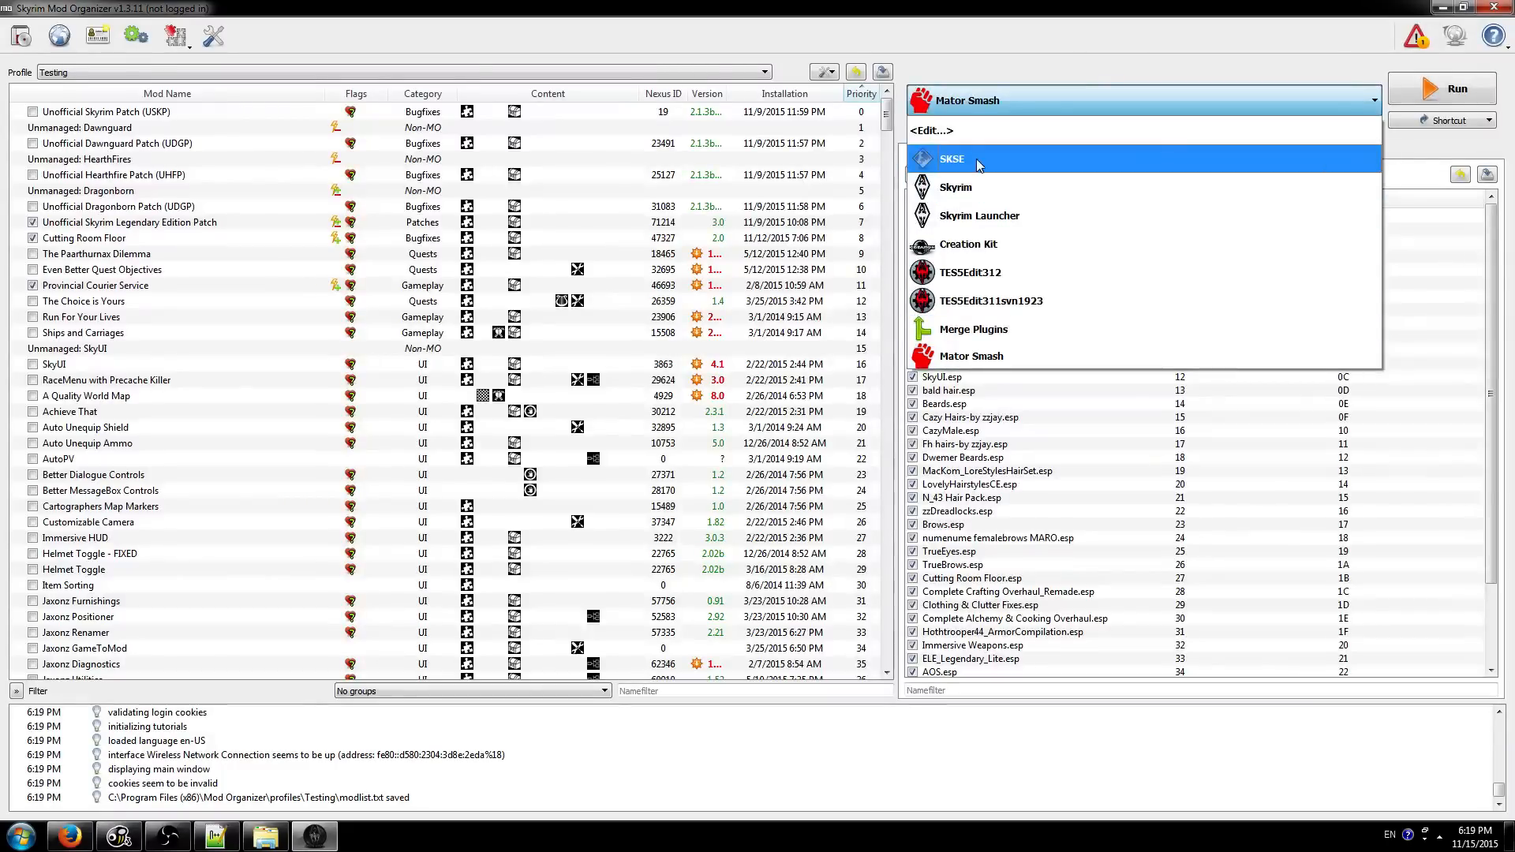
click(978, 159)
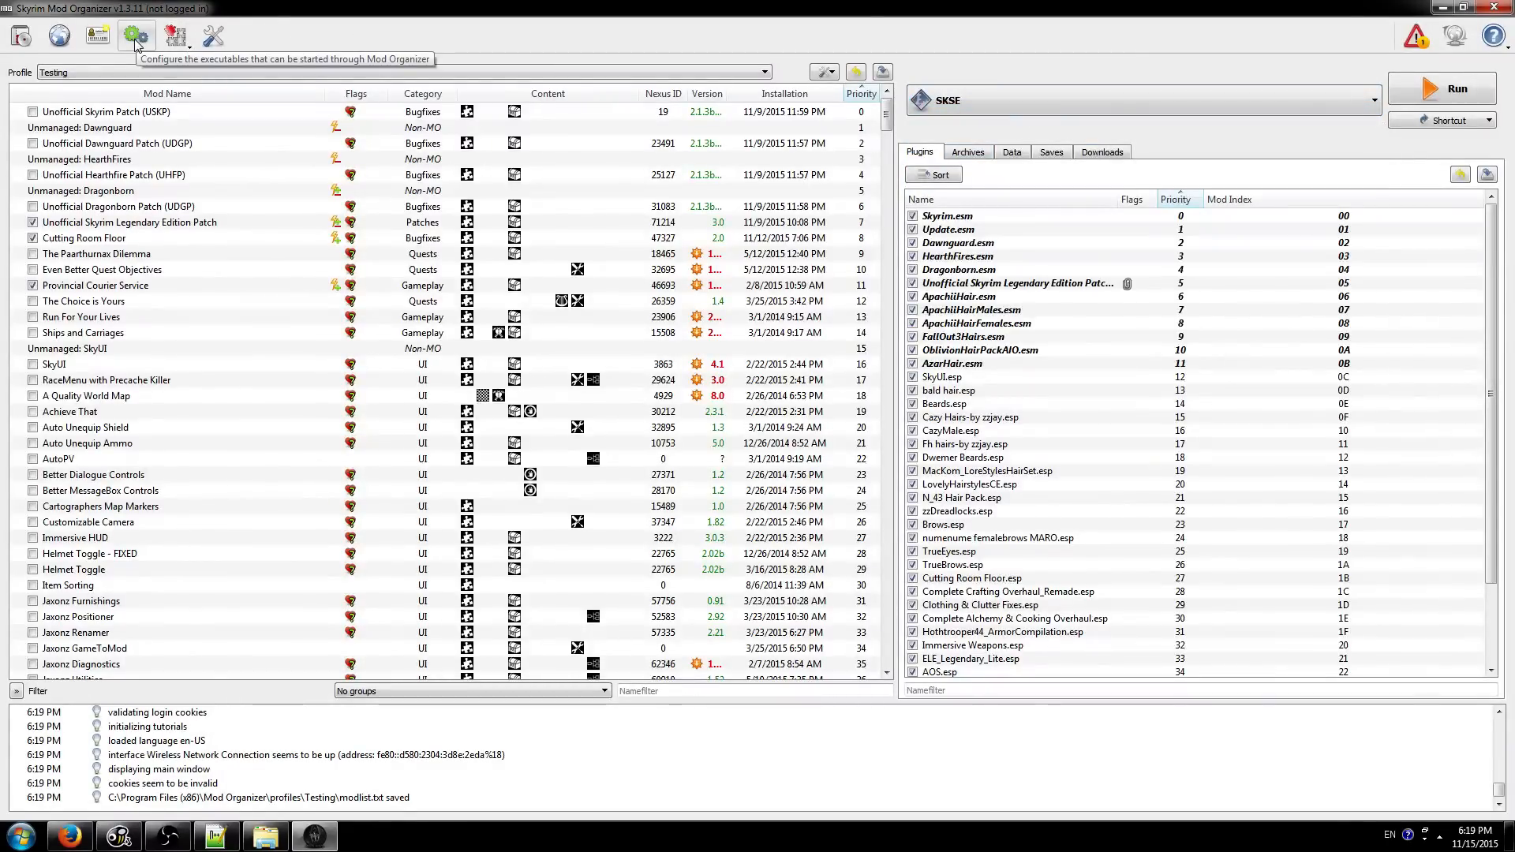
click(969, 91)
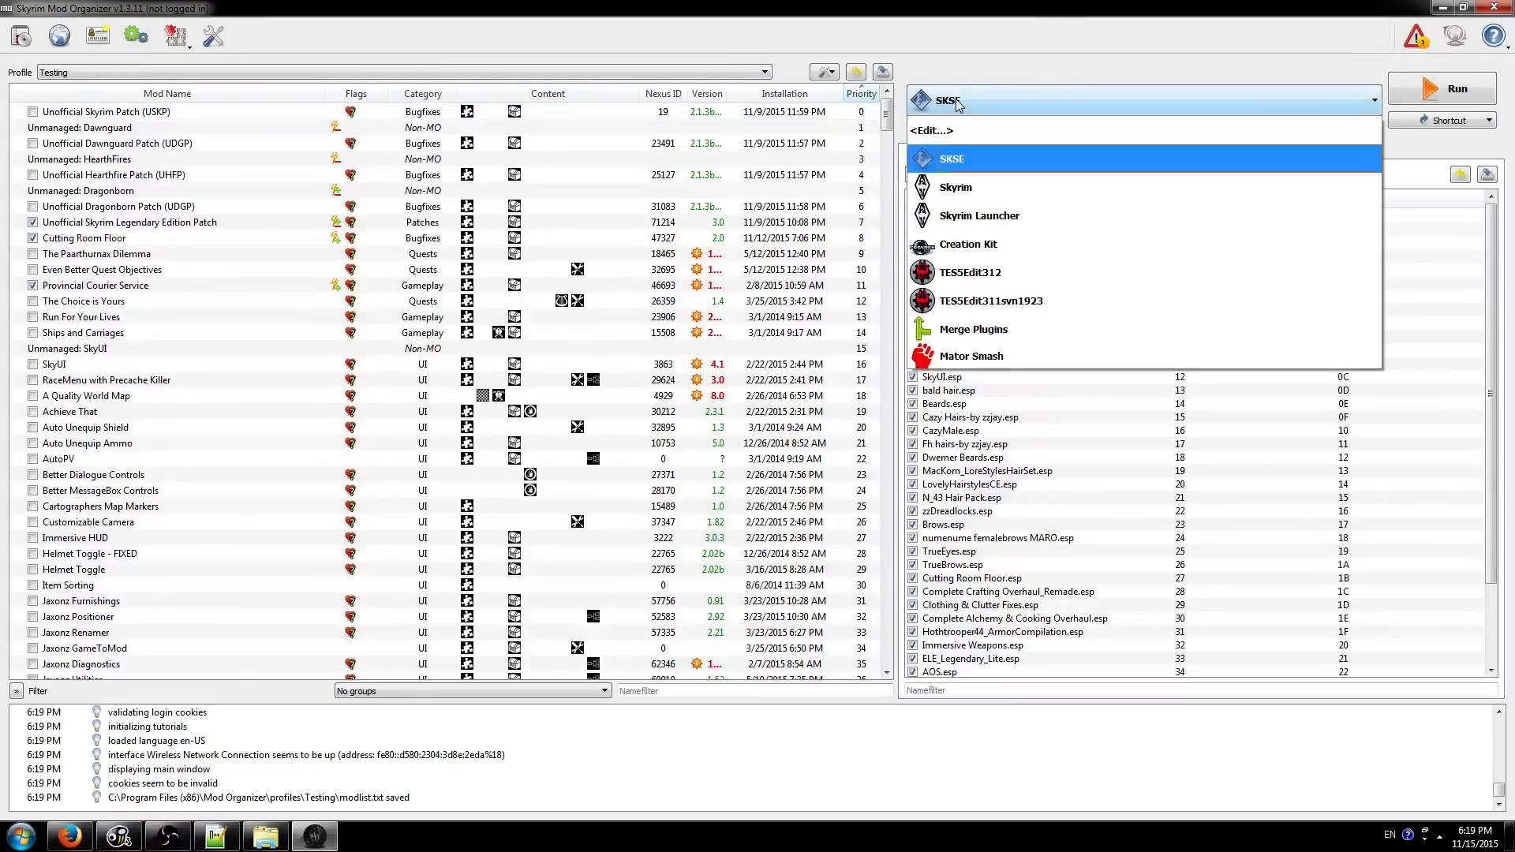
click(940, 140)
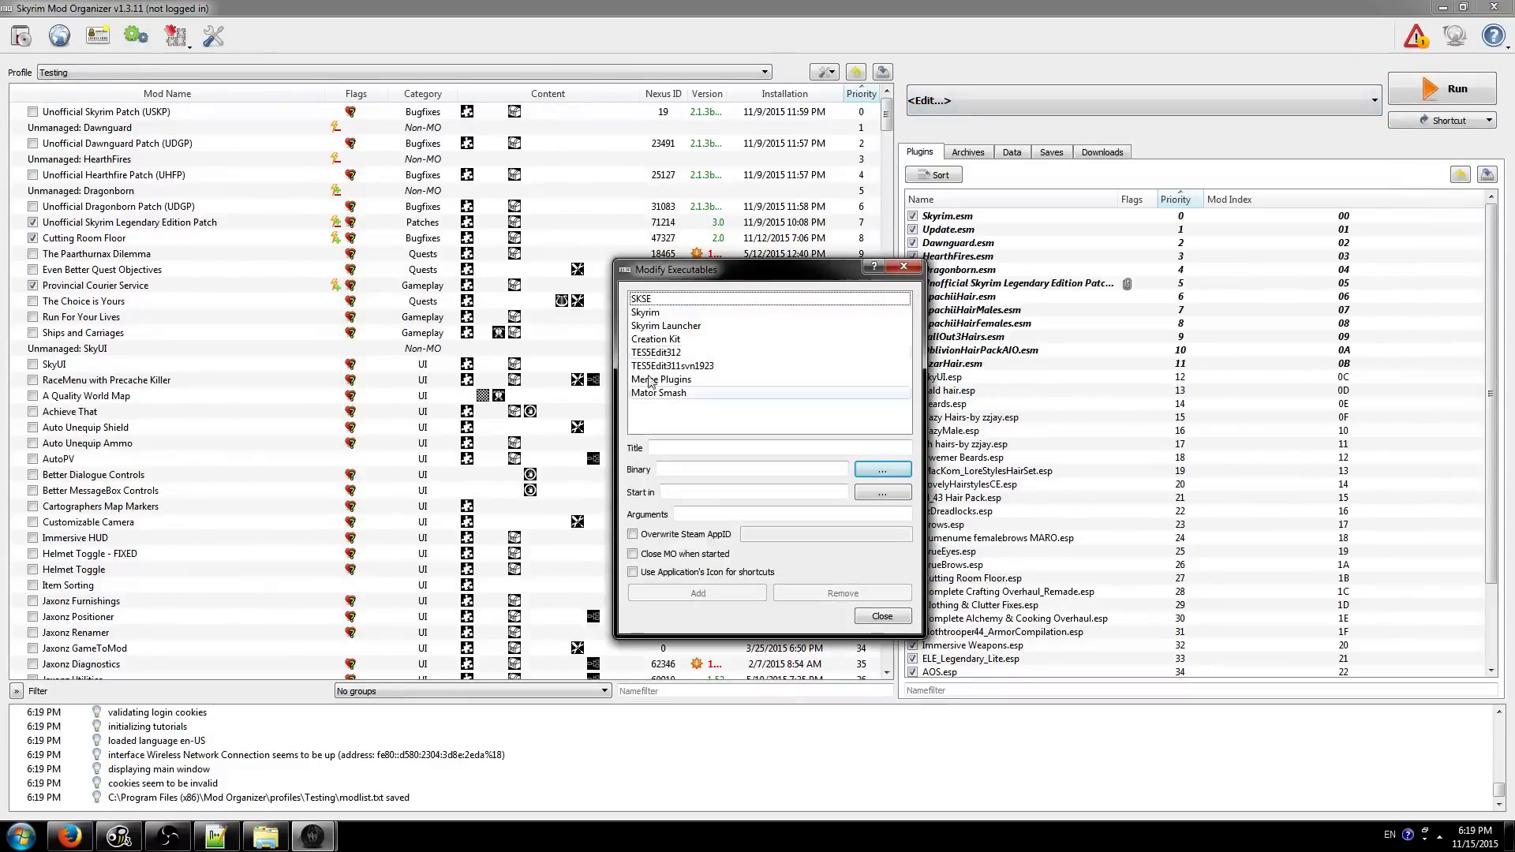
click(663, 449)
text(Mator Smash (Tutorial)
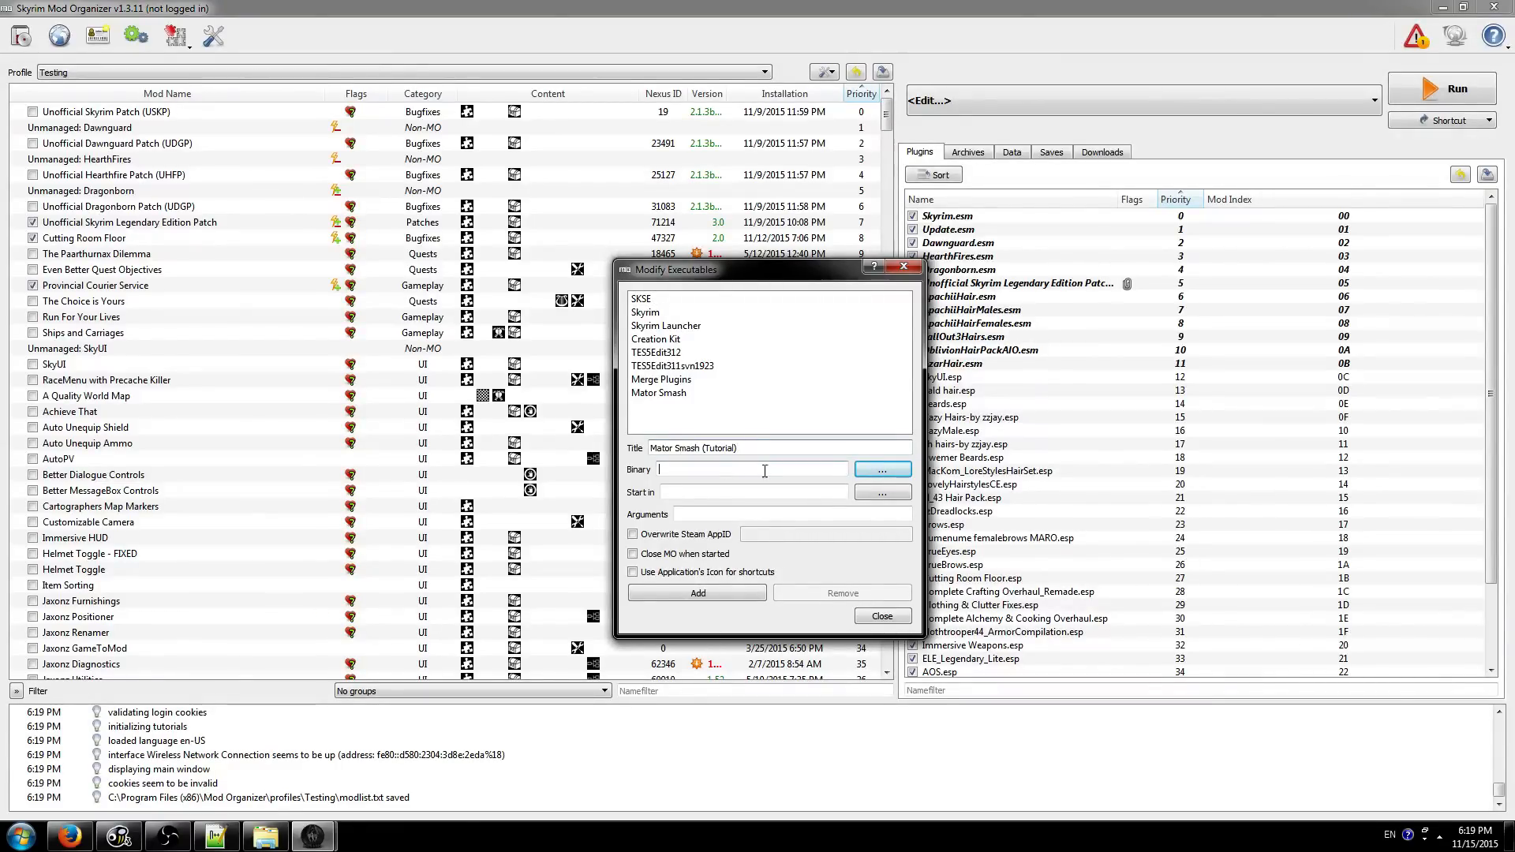
- Set the entry's binary to MatorSmash.exe from Program Files (x86)\Mator Smash on the E: drive and add it to the executables
click(868, 469)
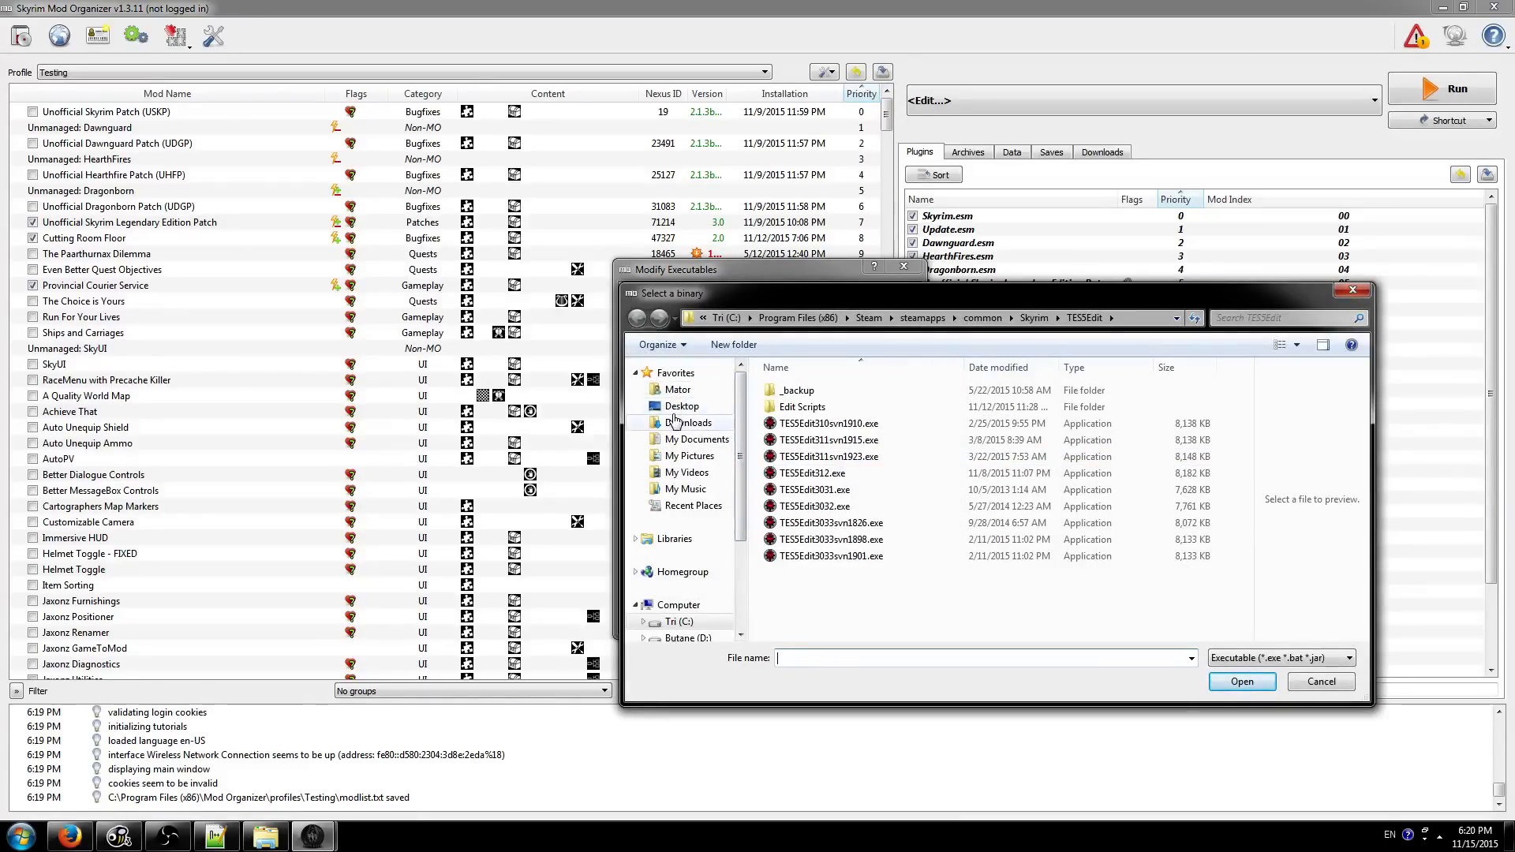
click(743, 619)
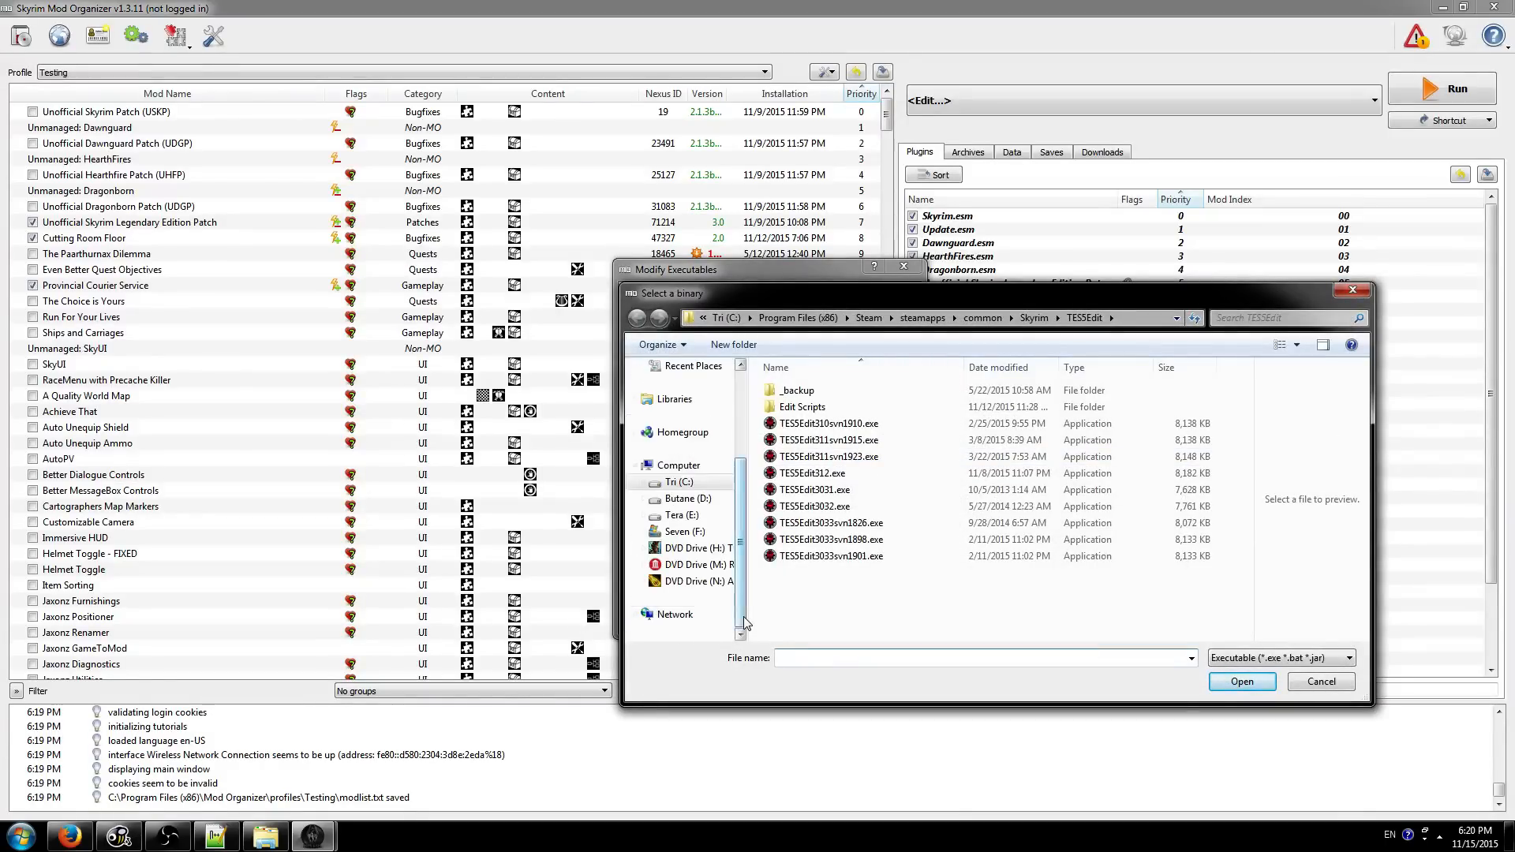
click(681, 515)
double_click(977, 514)
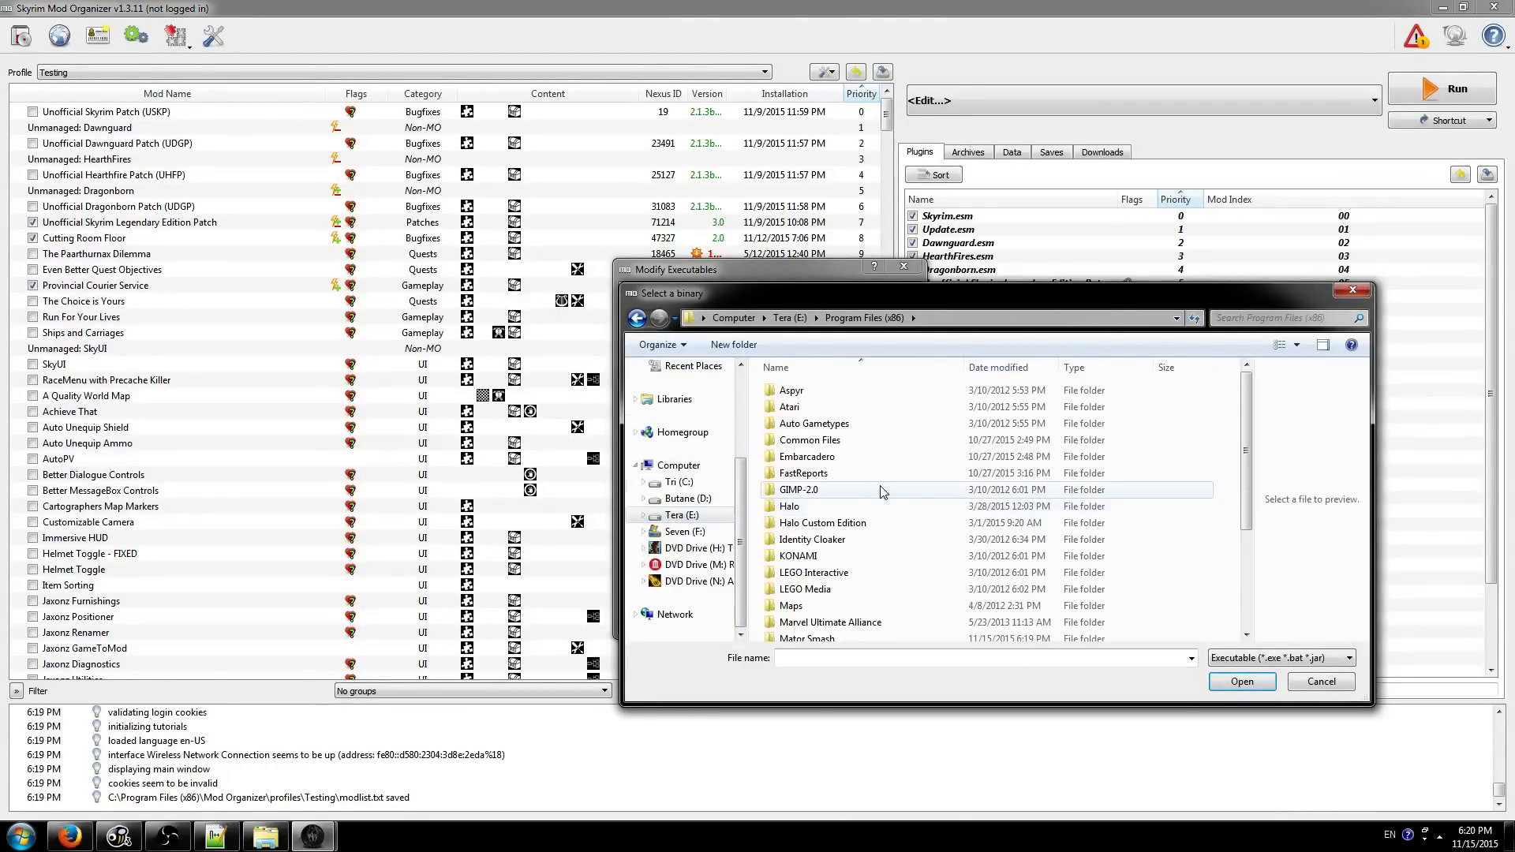
scroll(802, 513, down, 5)
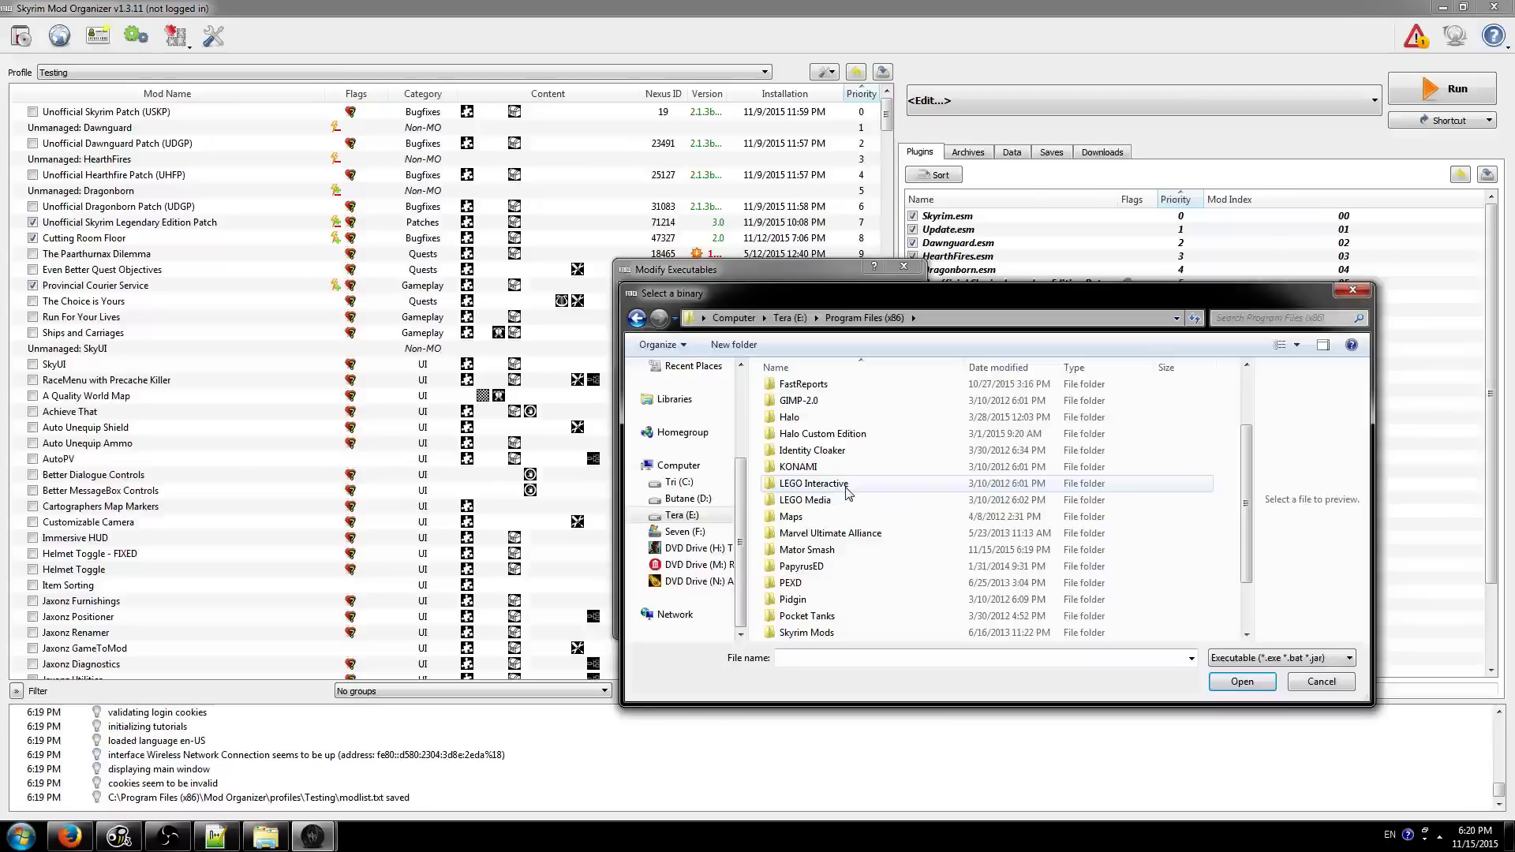
double_click(807, 549)
click(813, 424)
click(1242, 681)
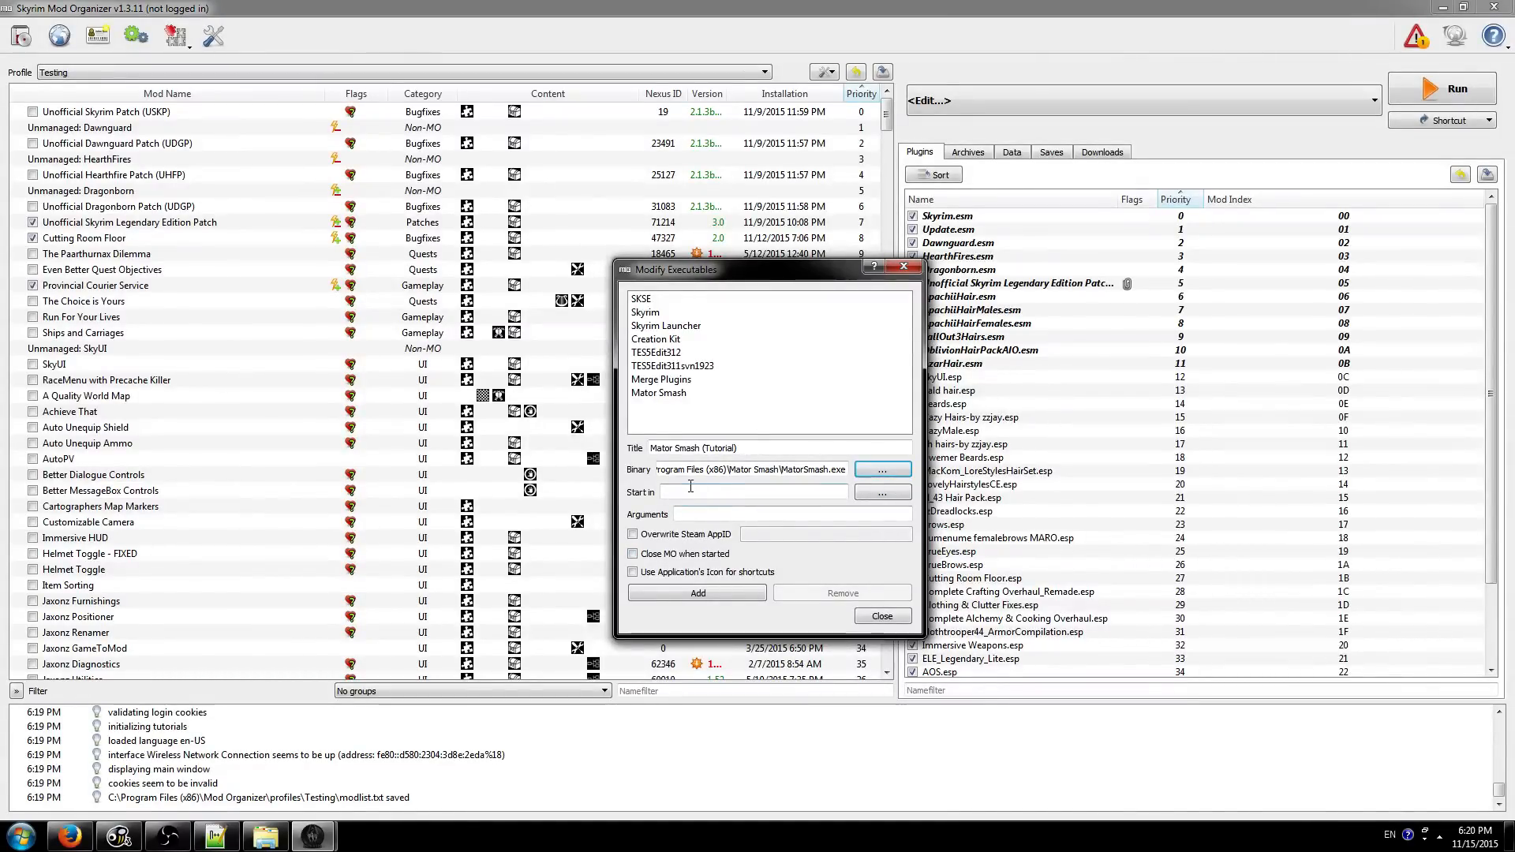
click(713, 595)
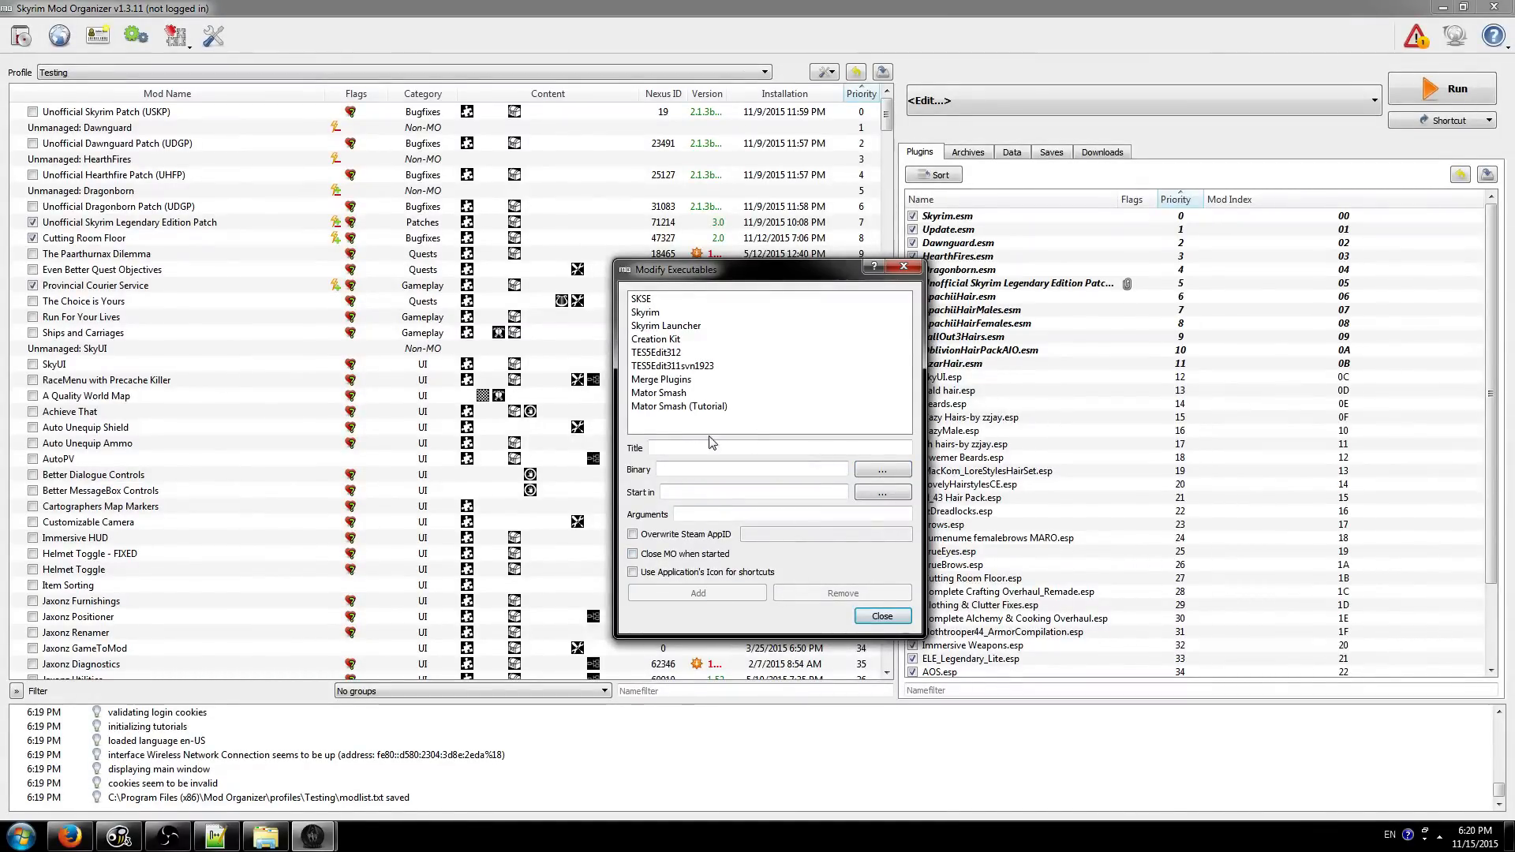
- Close the executables editor and choose Mator Smash (Tutorial) as the program to run
click(881, 617)
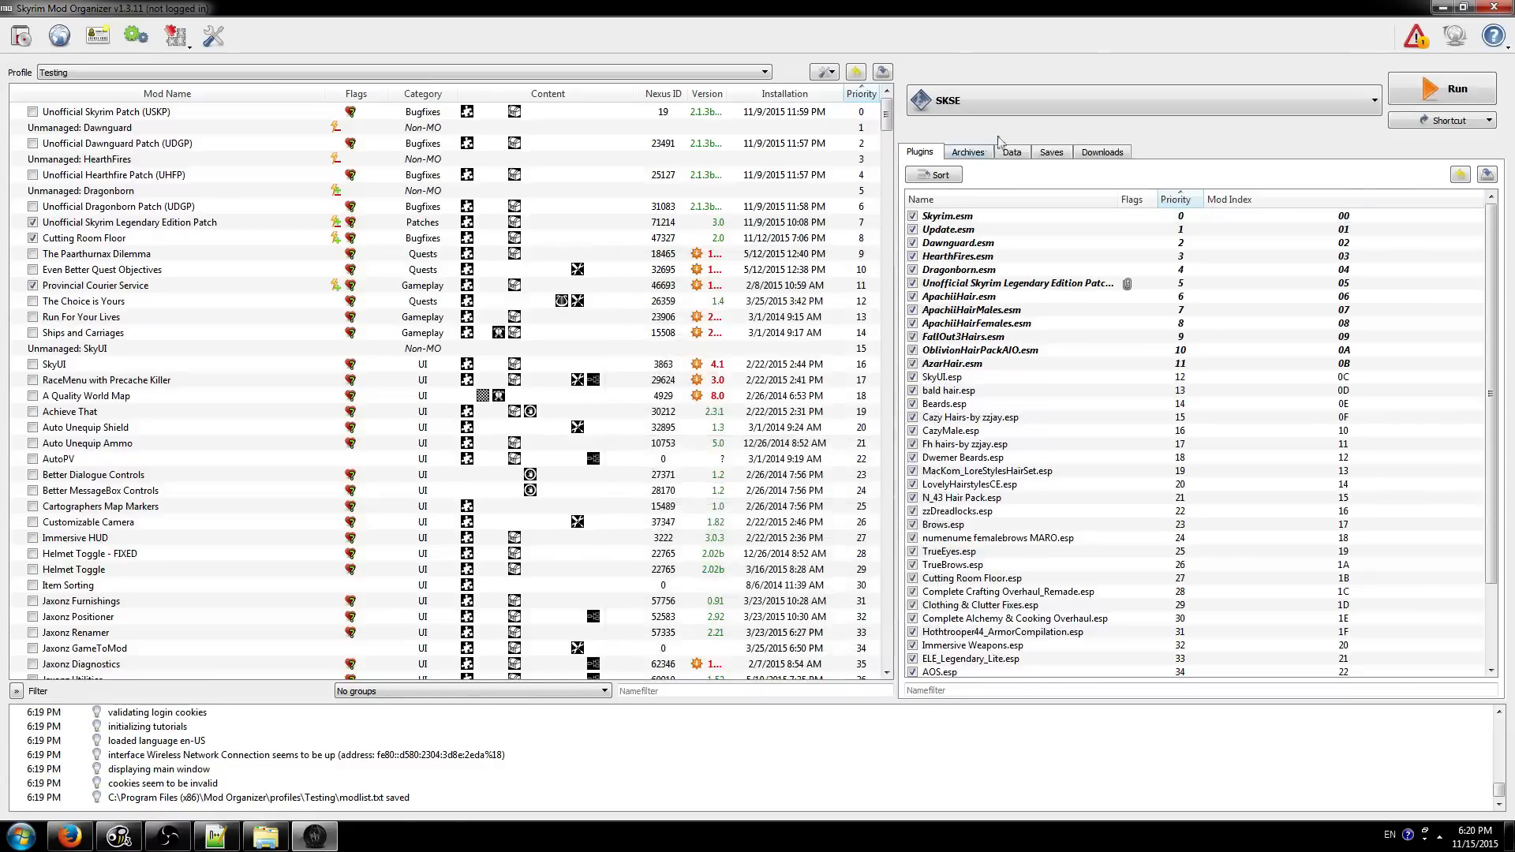
click(963, 101)
click(969, 386)
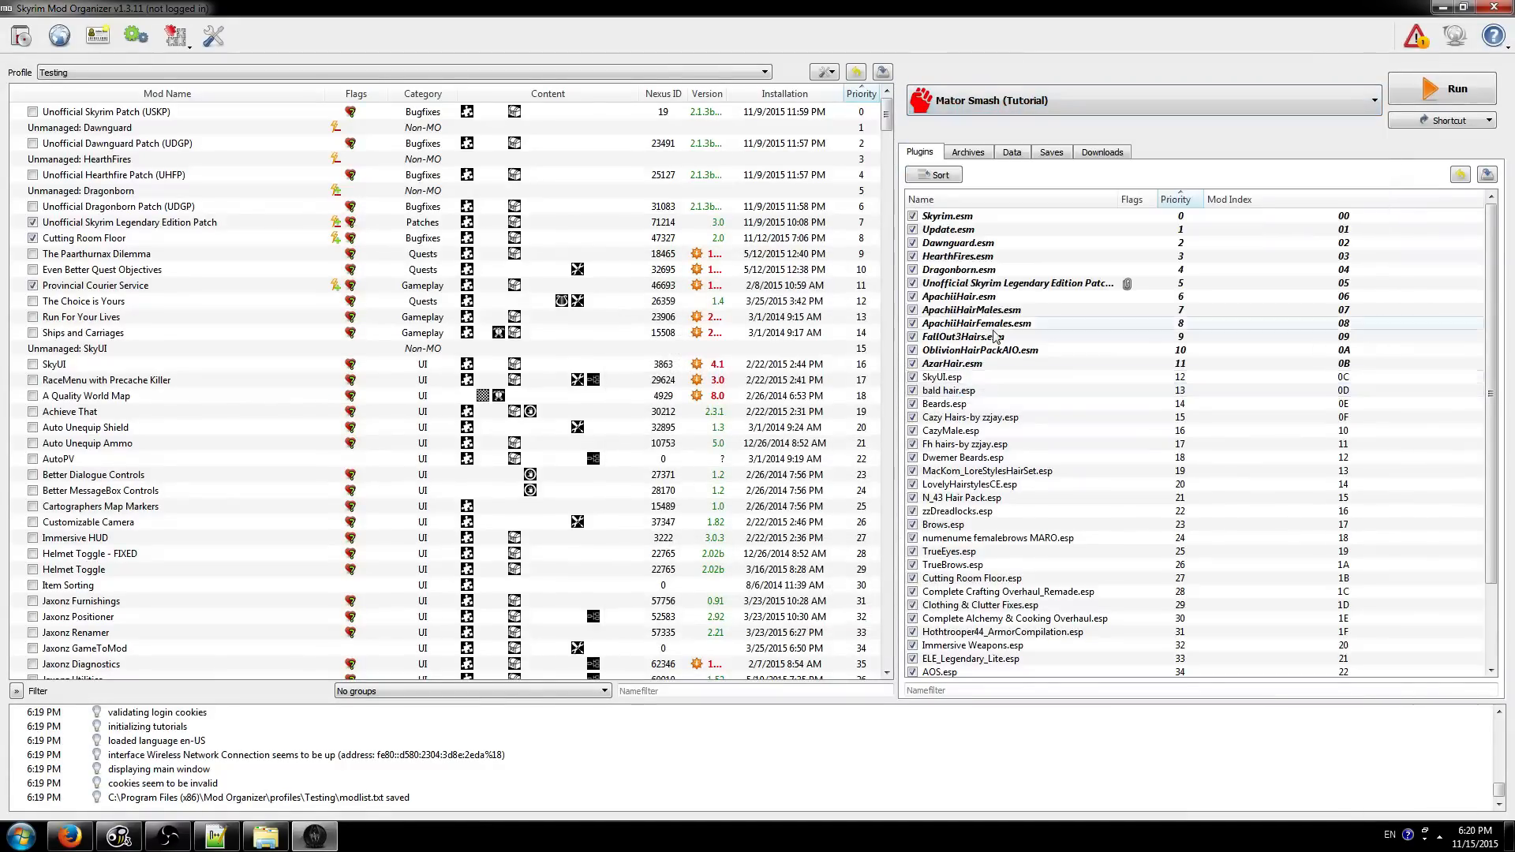
- Look over the active plugins, run Mator Smash (Tutorial) and start it with SkyrimProfile
drag(1491, 246, 1460, 317)
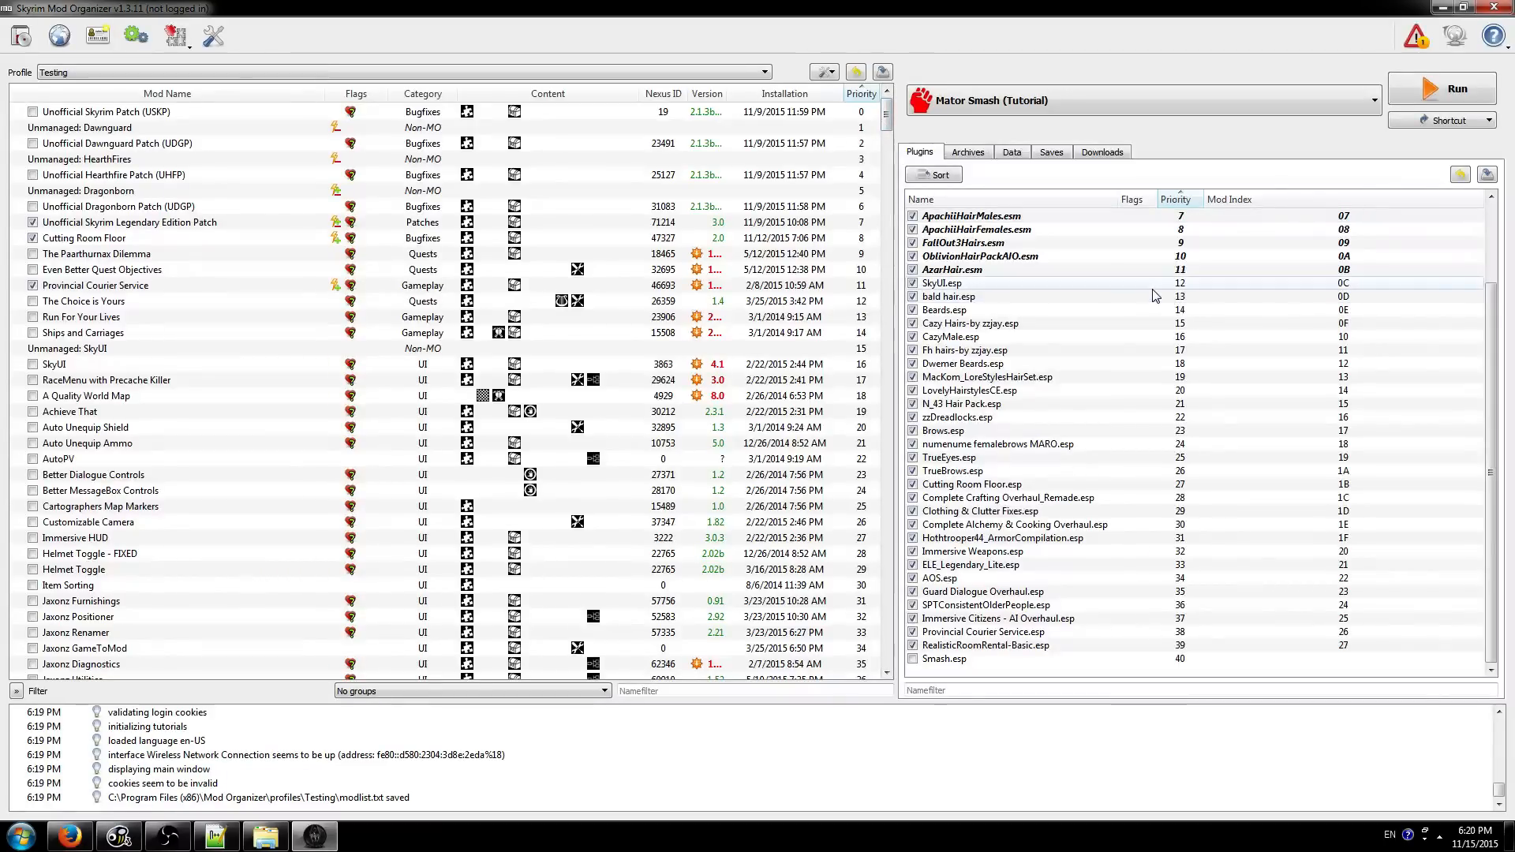
mouse_move(1149, 289)
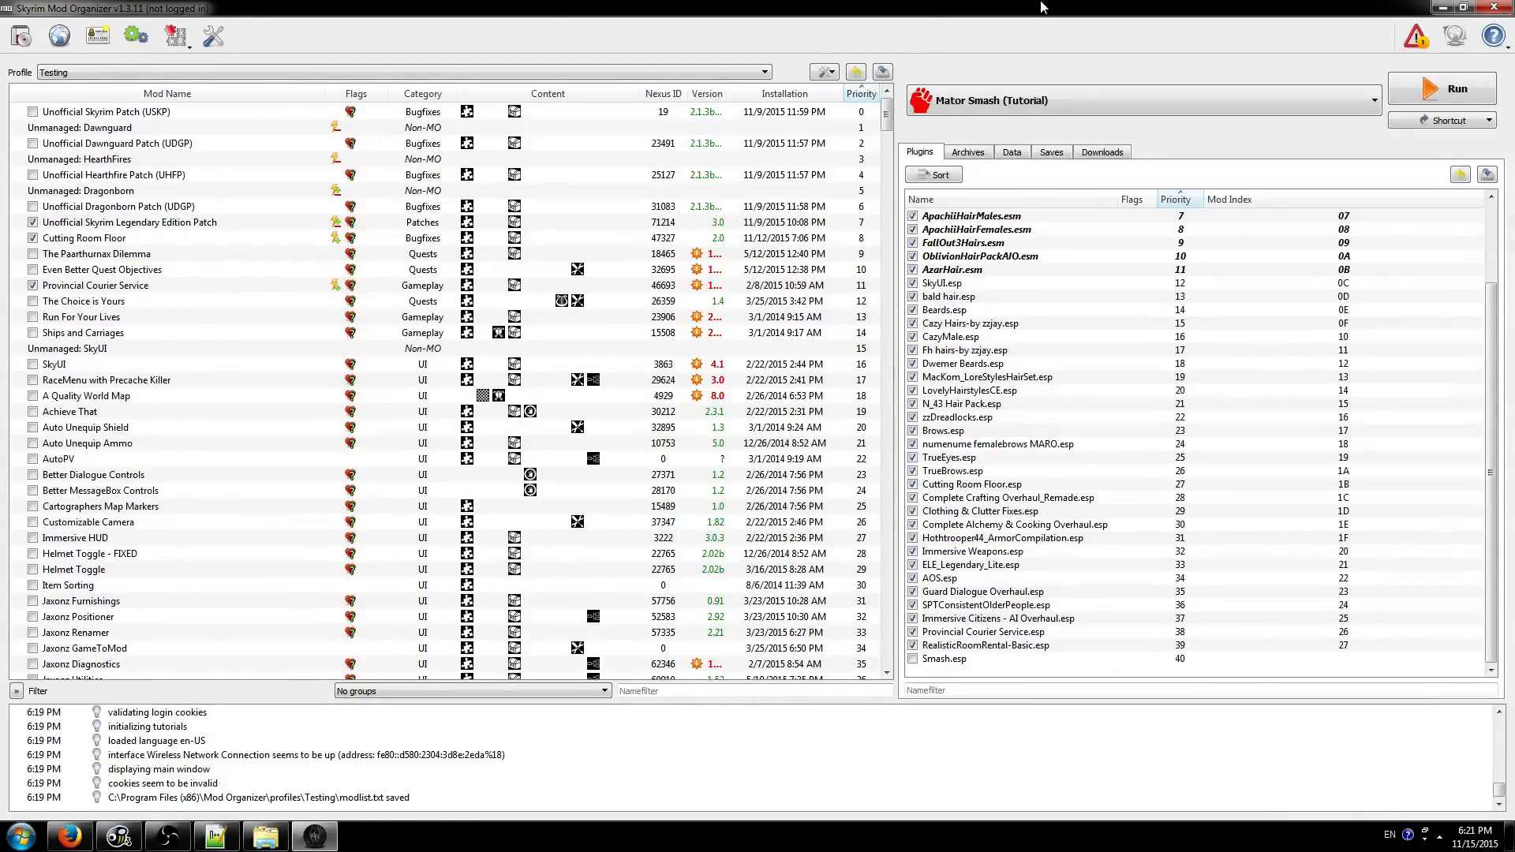
click(1457, 101)
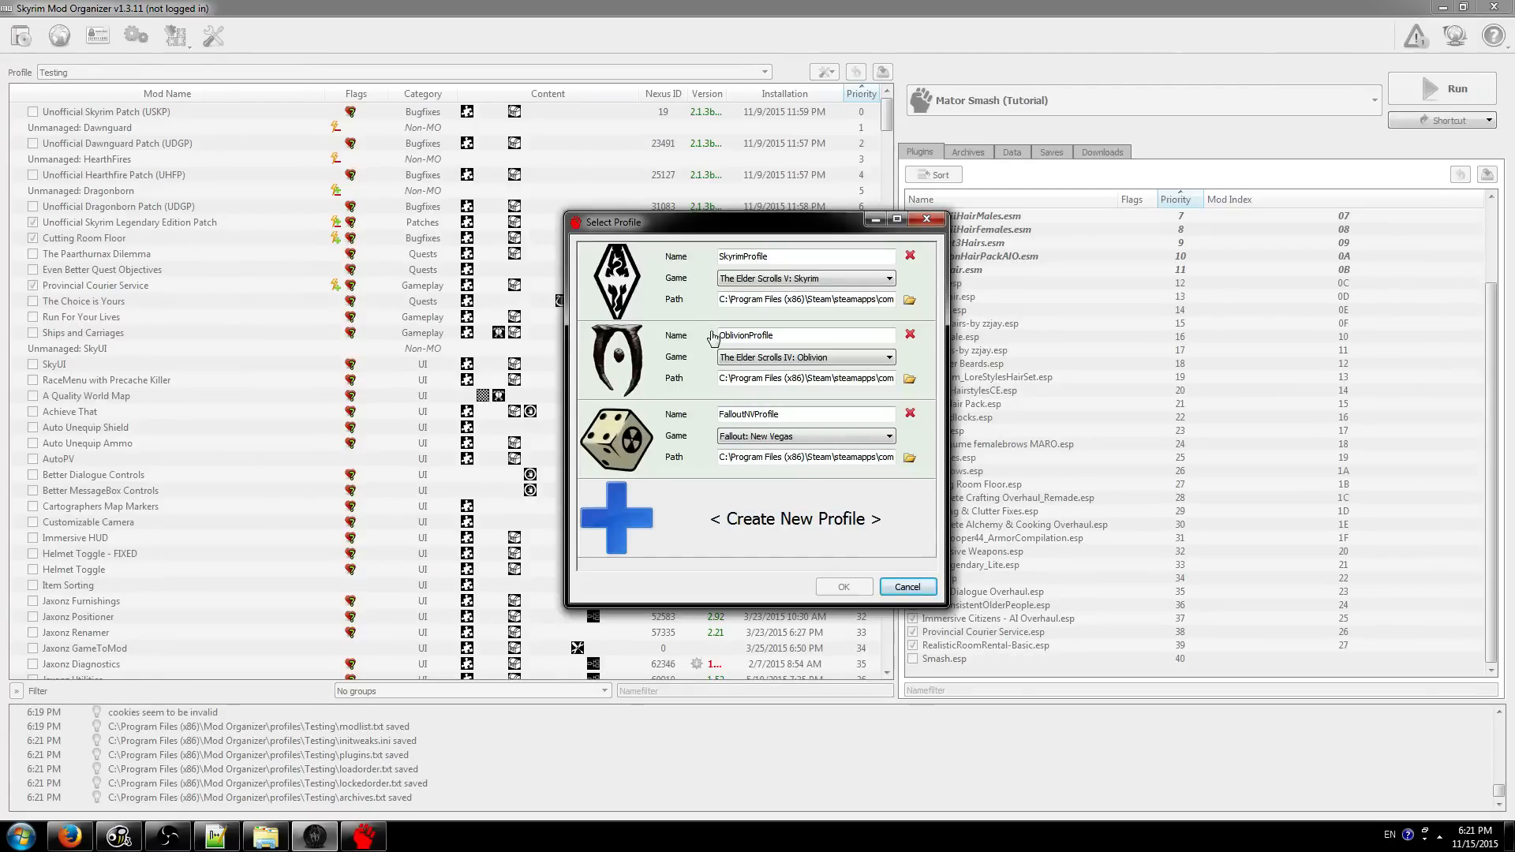
click(672, 284)
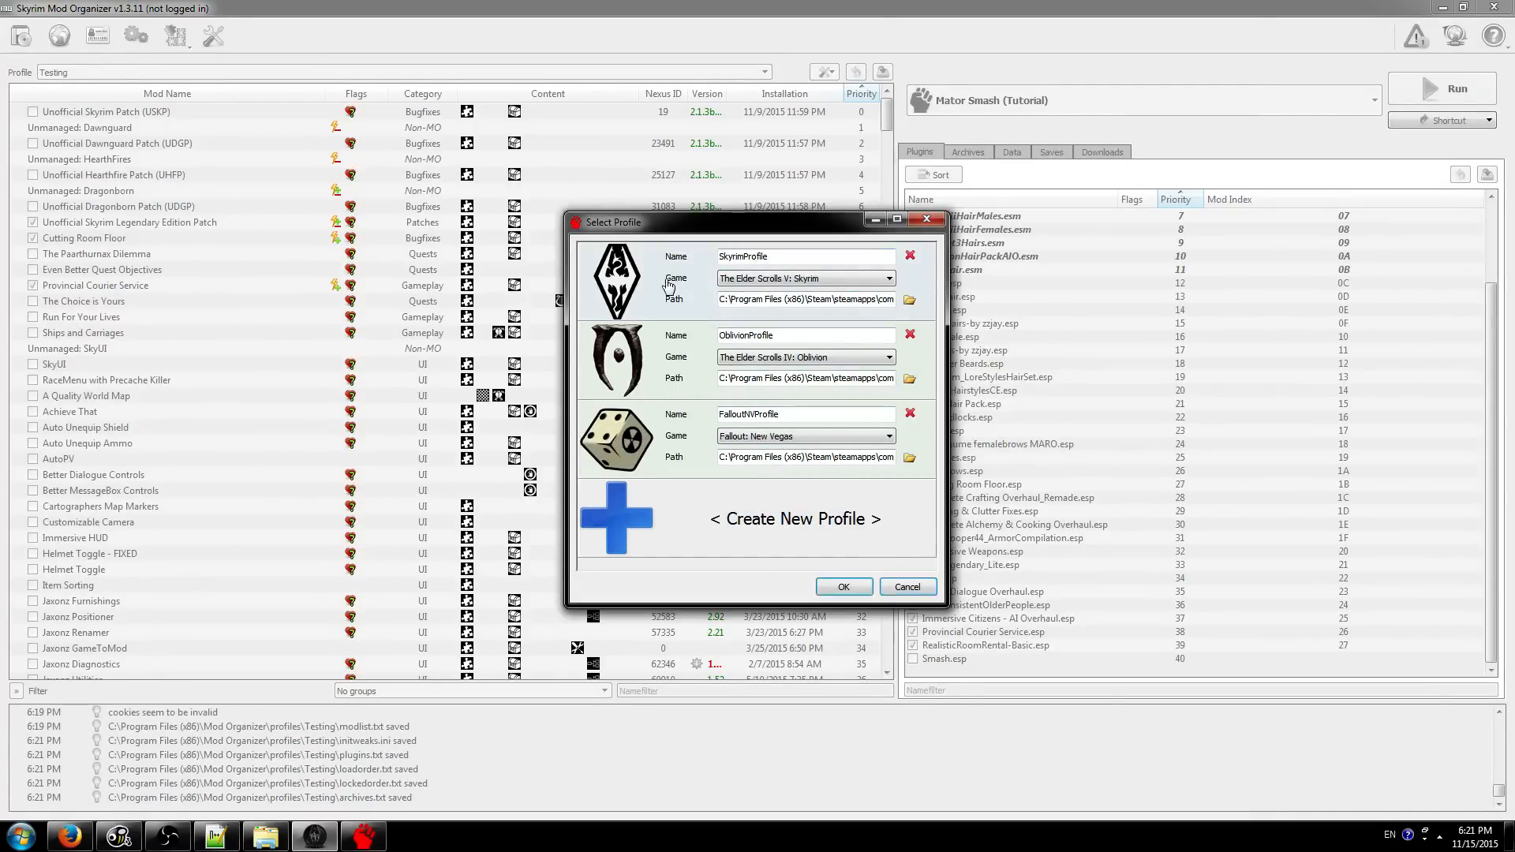
click(854, 594)
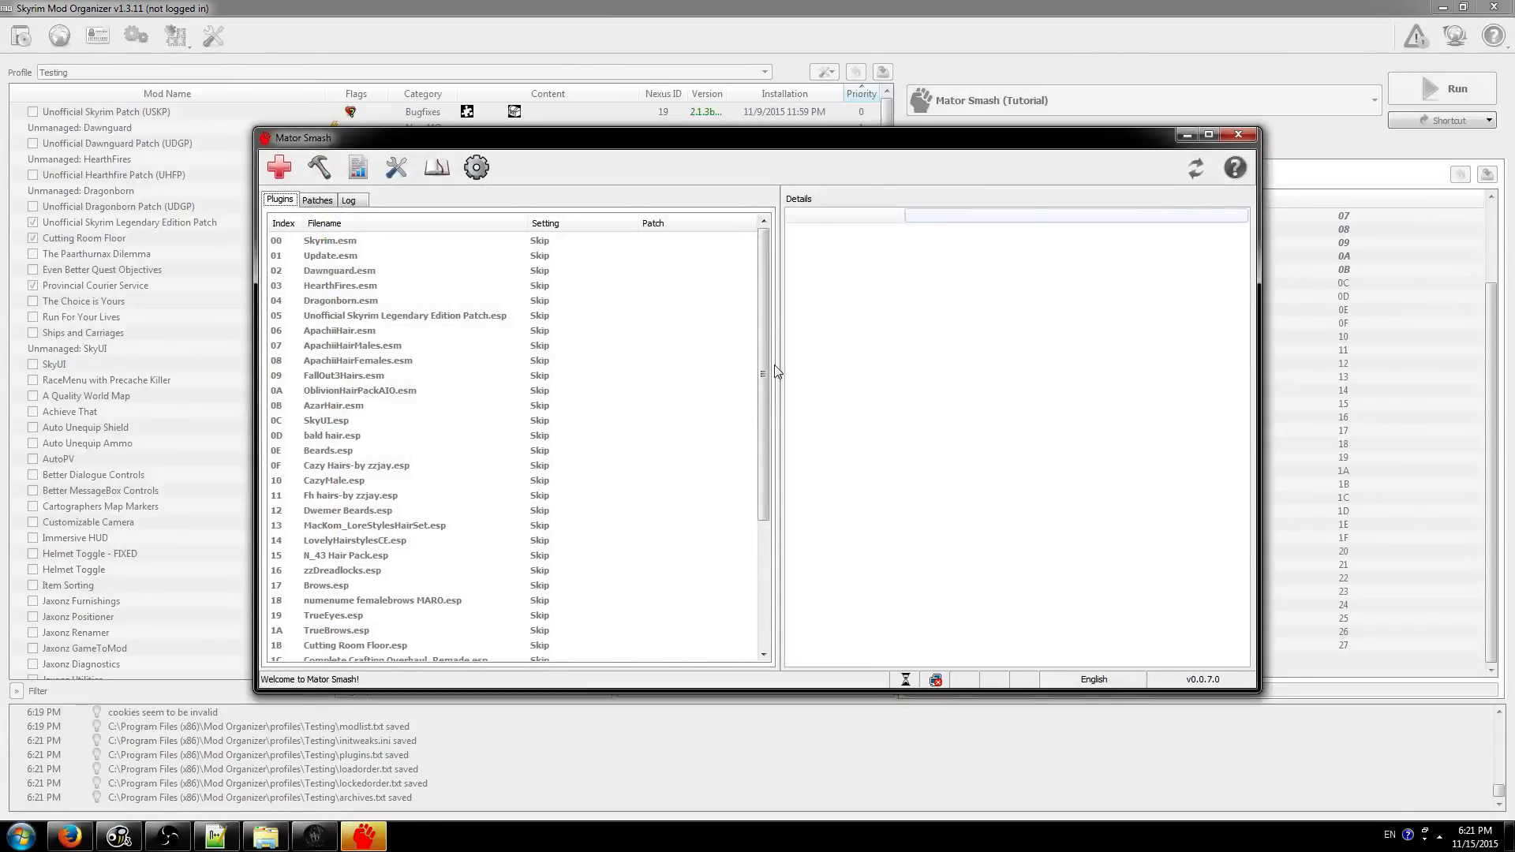
- In the Mator Smash settings, enable the Mod Organizer integration and have its paths detected automatically
click(469, 175)
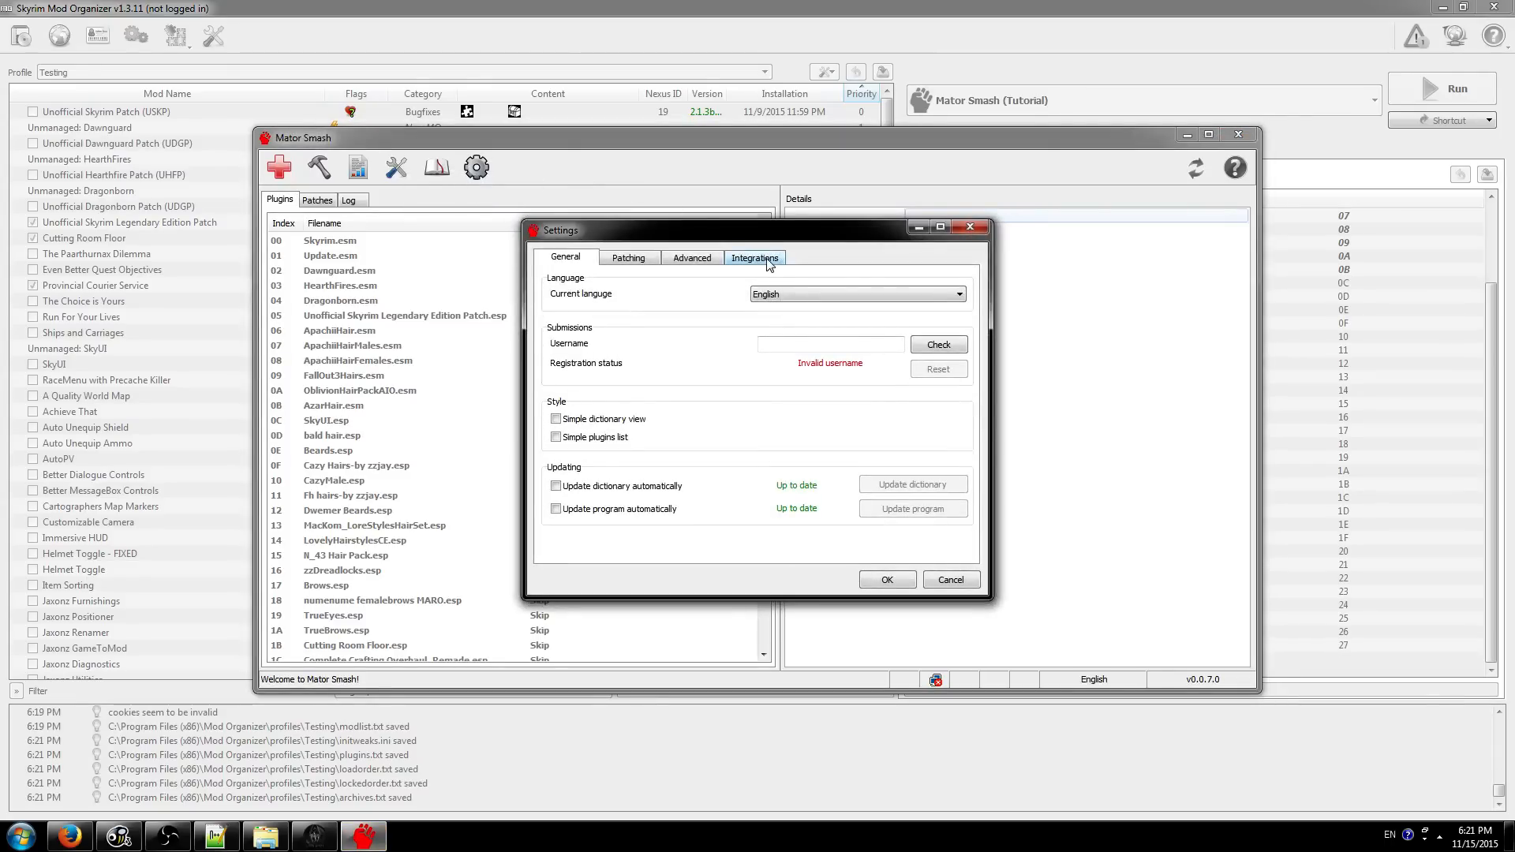
click(767, 260)
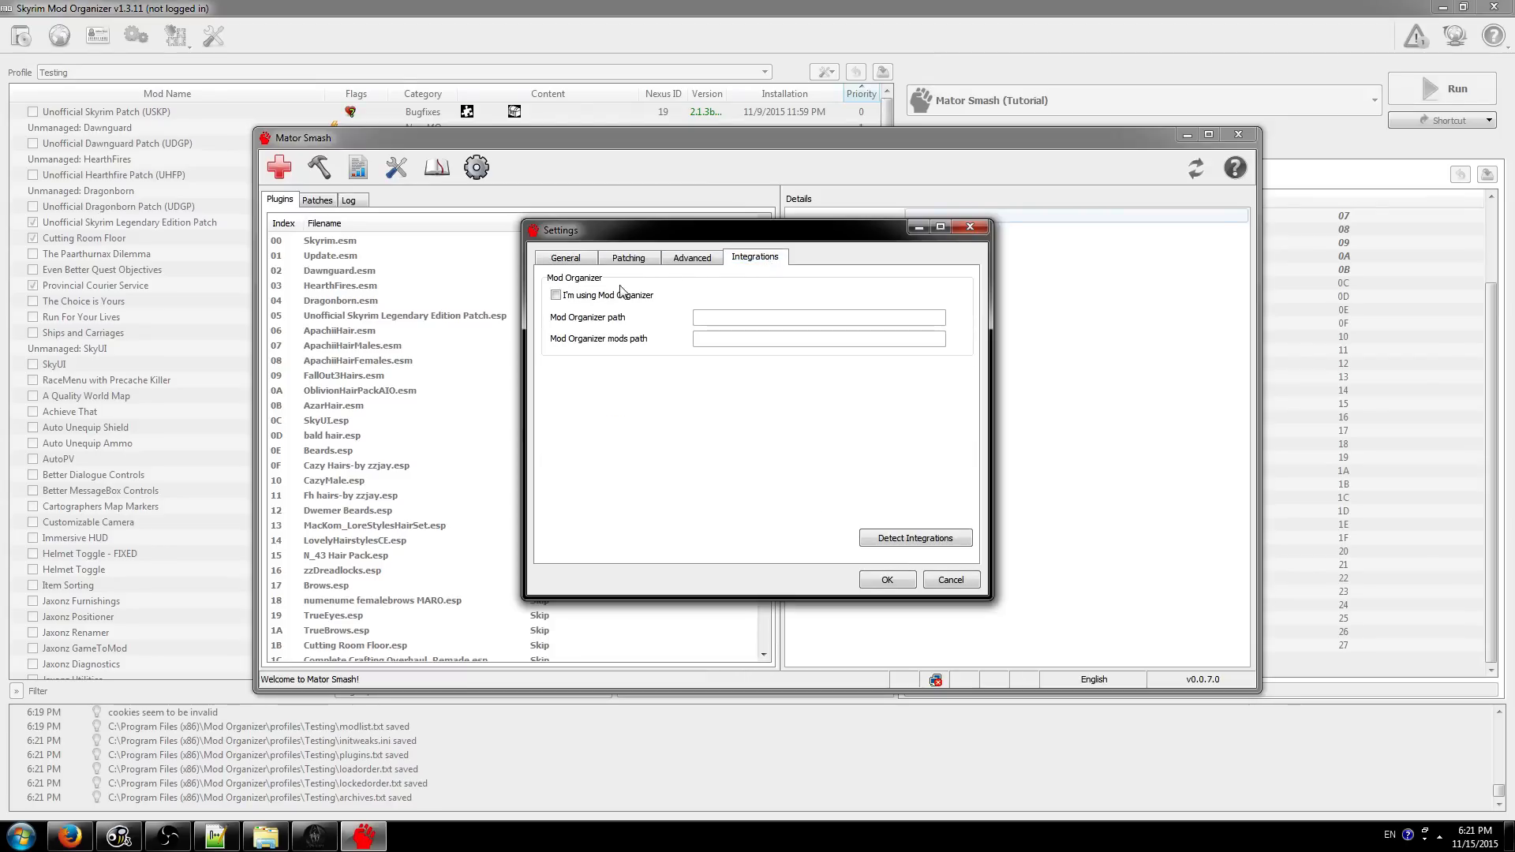
click(593, 298)
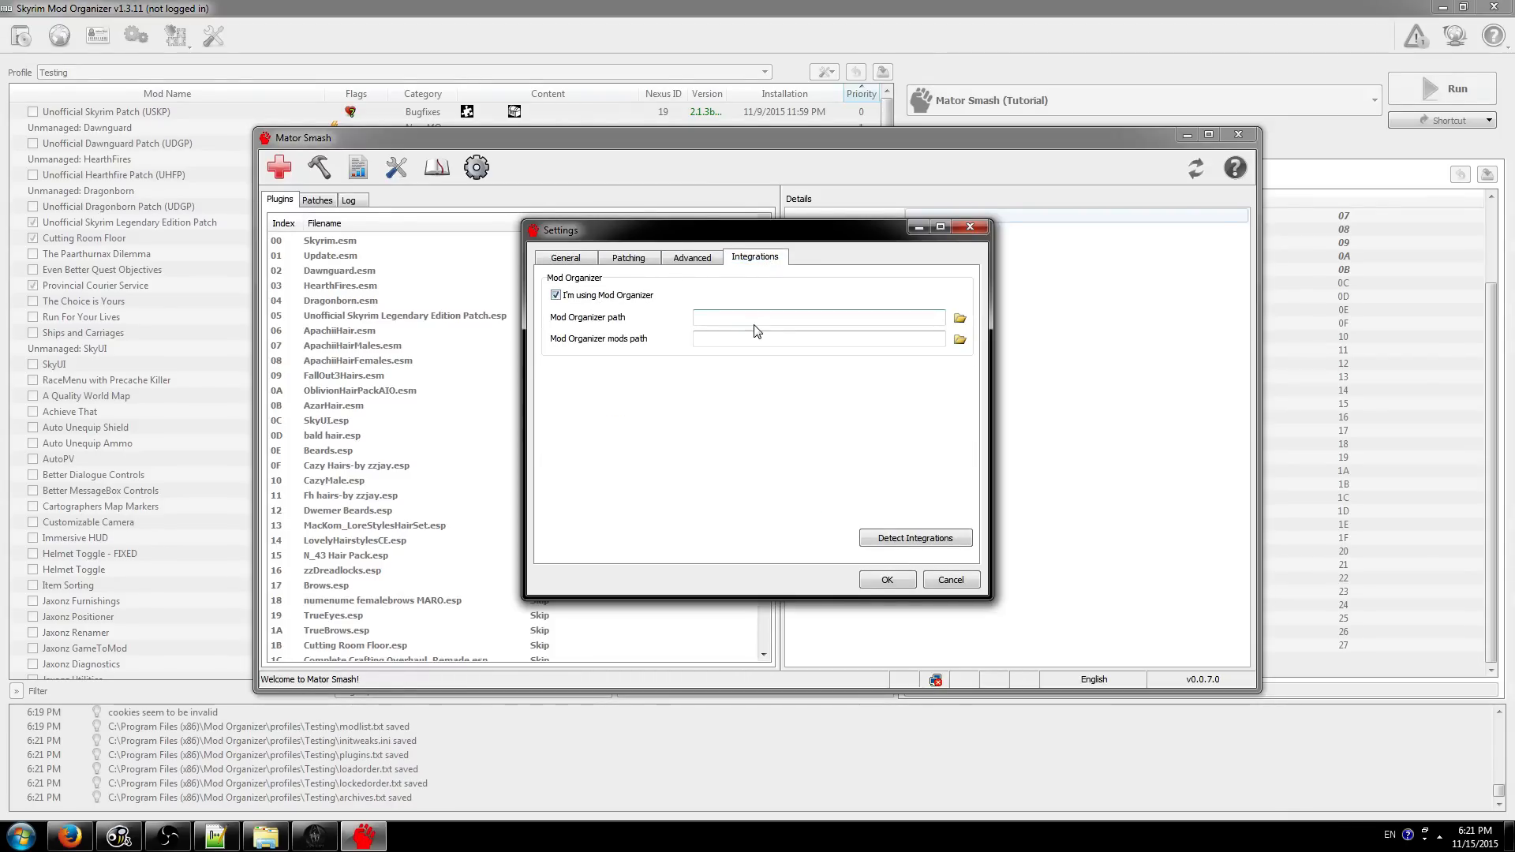
click(877, 542)
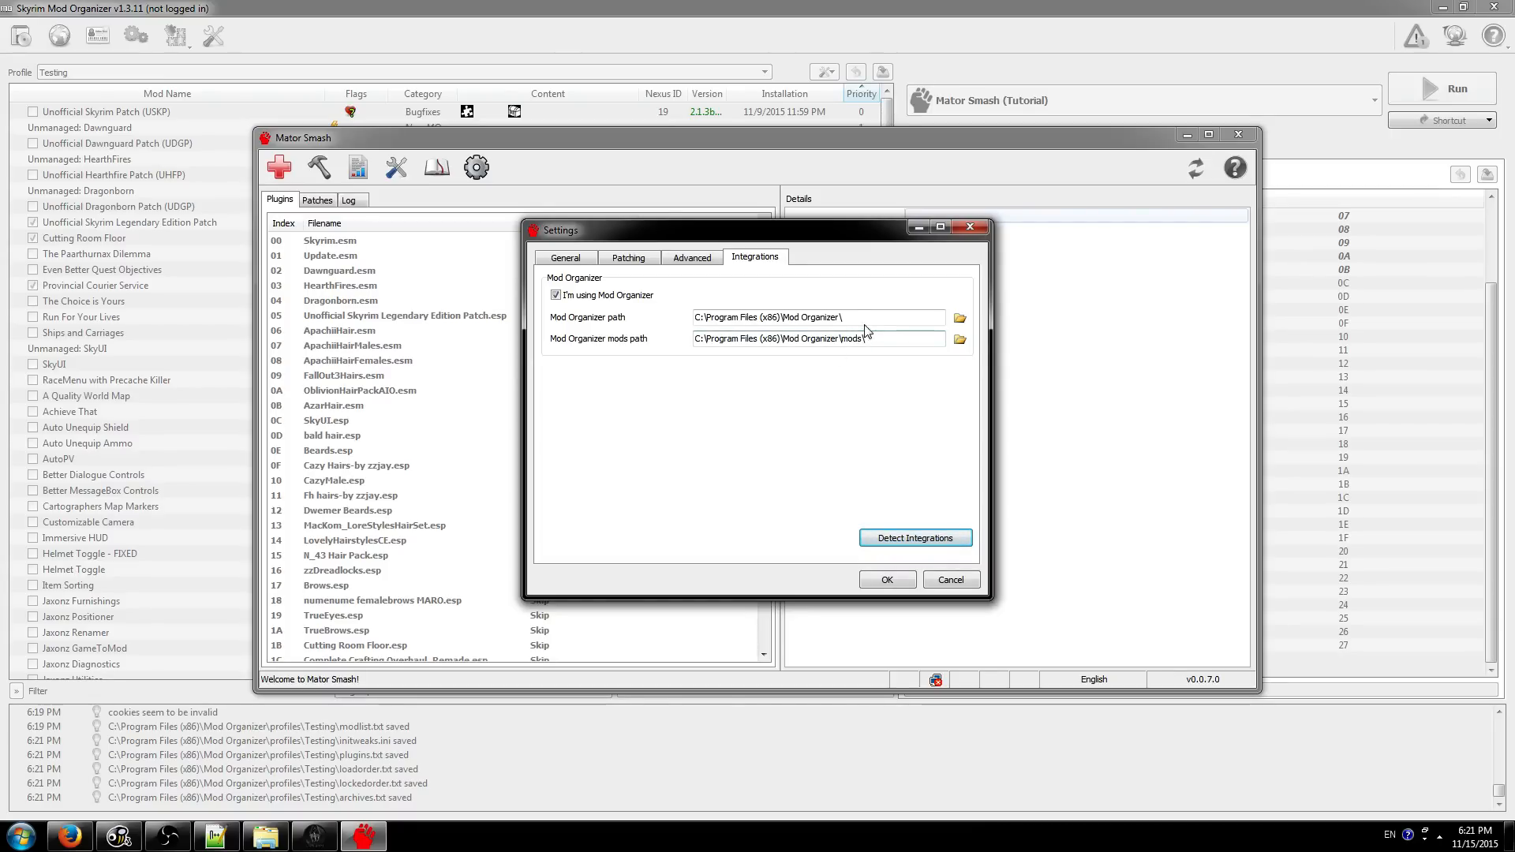
- Check the Mod Organizer path and mods path, and confirm the Mod Organizer folder in the folder browser
drag(856, 318, 694, 319)
click(890, 338)
text(C:\Program Files (x86)\Mod Organizer\mods\)
drag(889, 339, 680, 340)
click(866, 320)
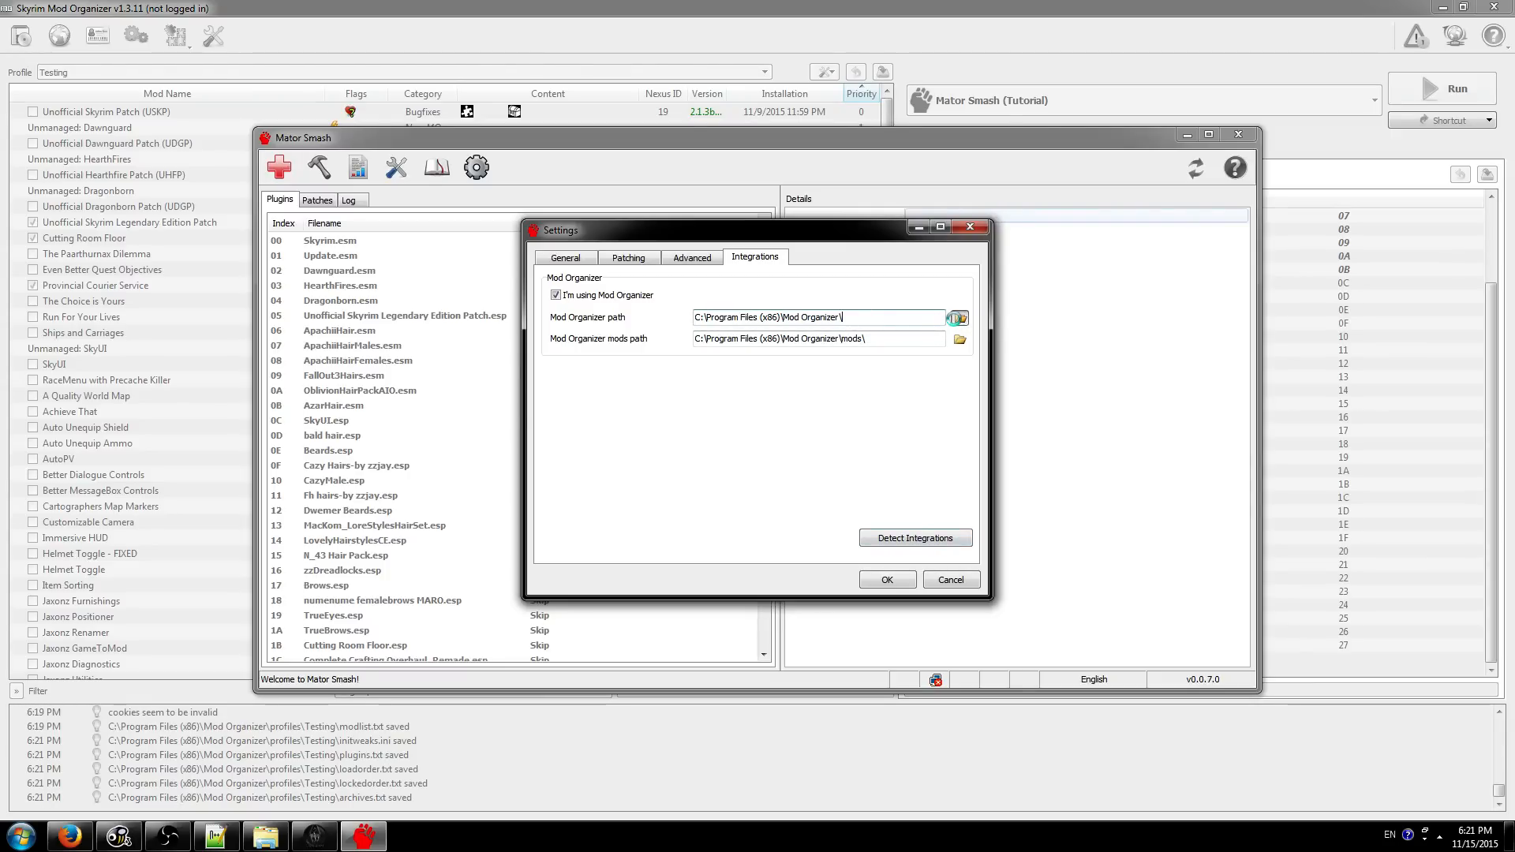
click(959, 318)
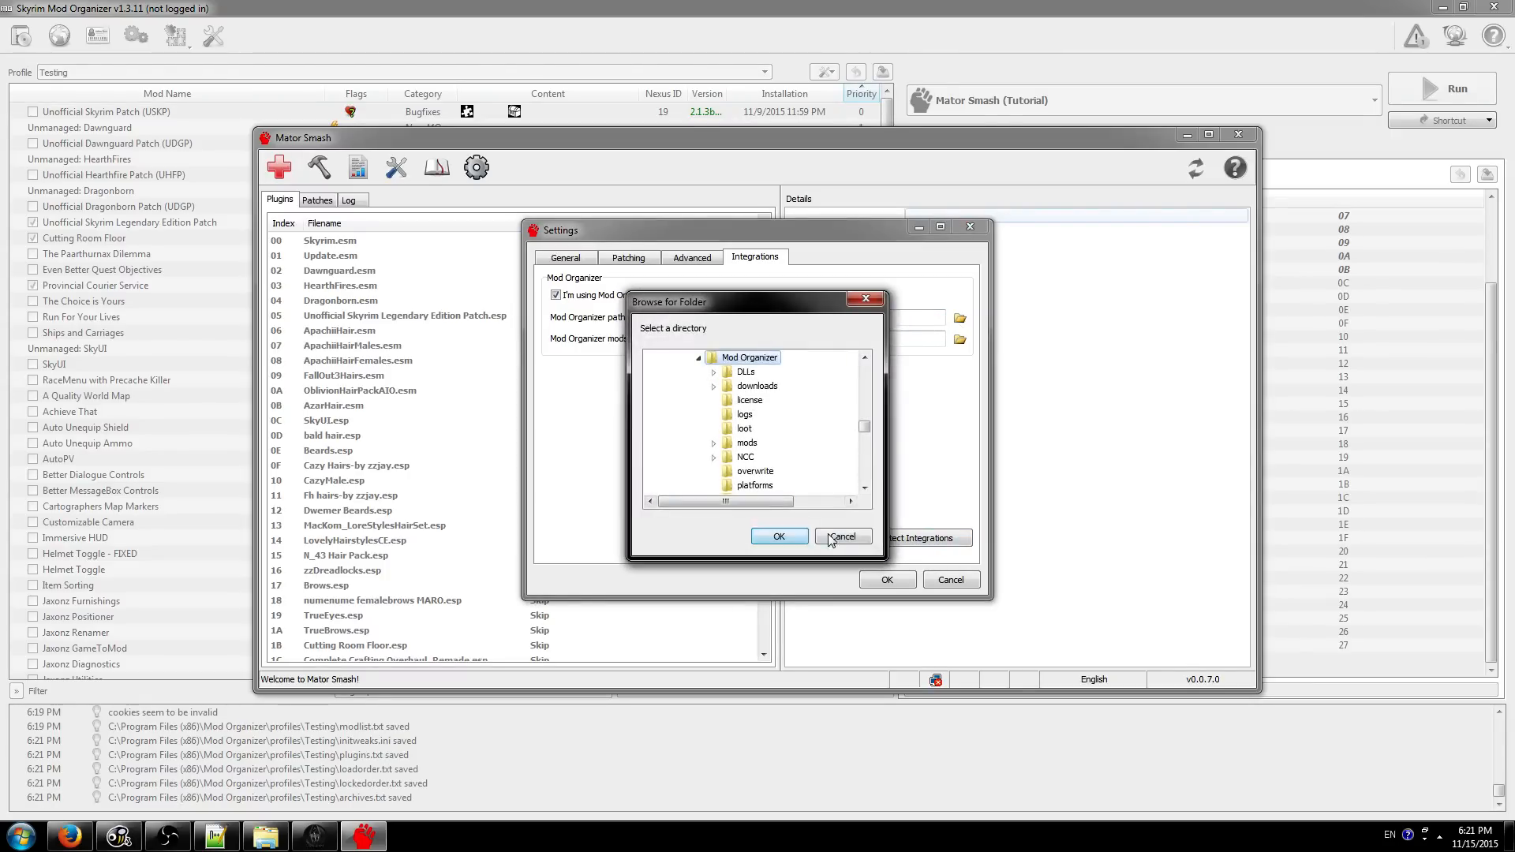
click(779, 536)
- Examine the patch destination directory in the patching settings
click(692, 258)
click(641, 258)
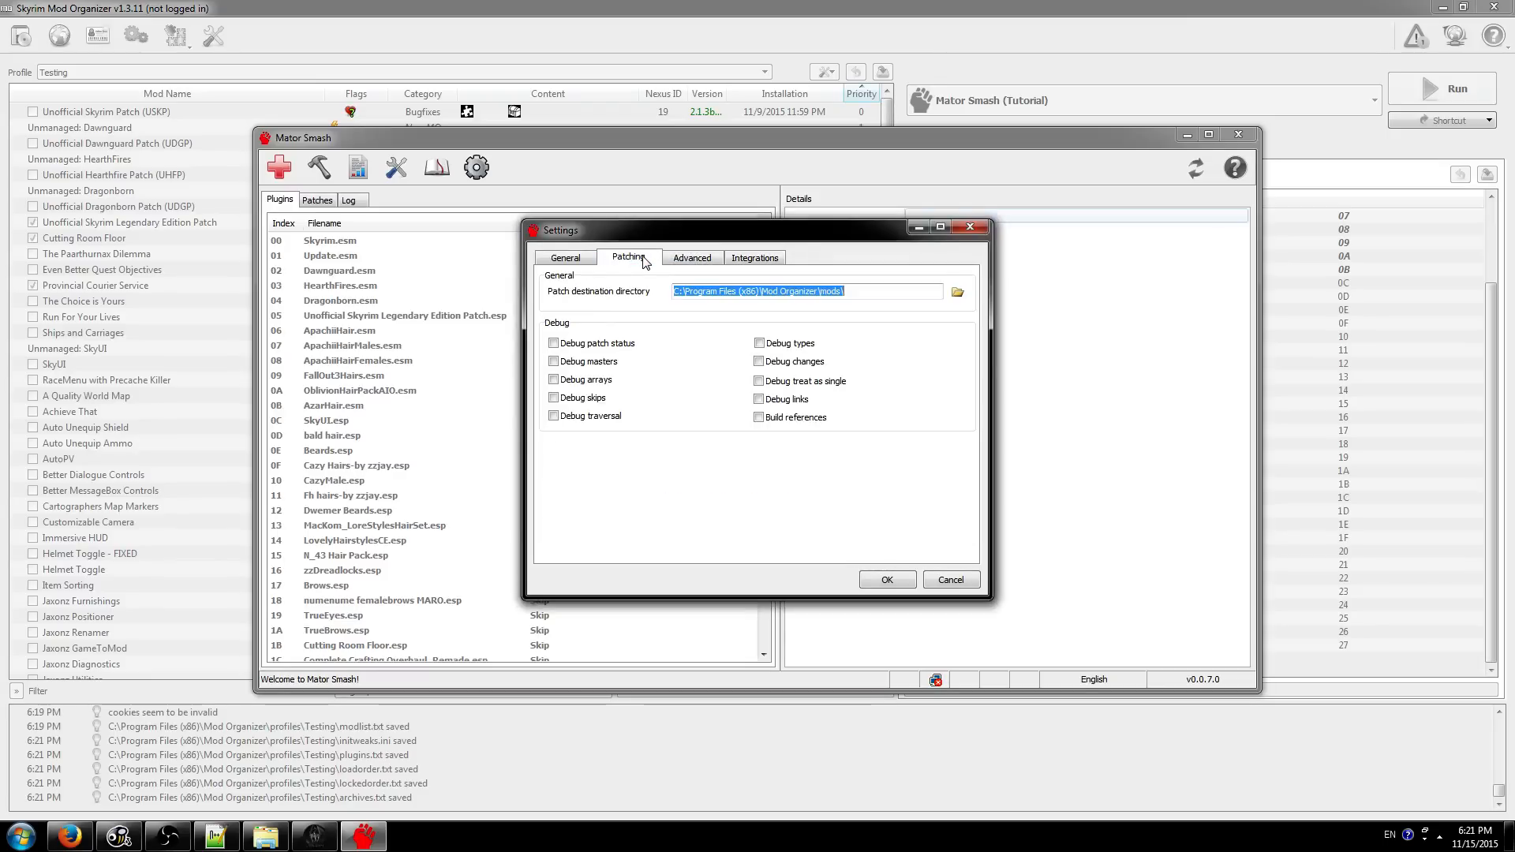
click(866, 292)
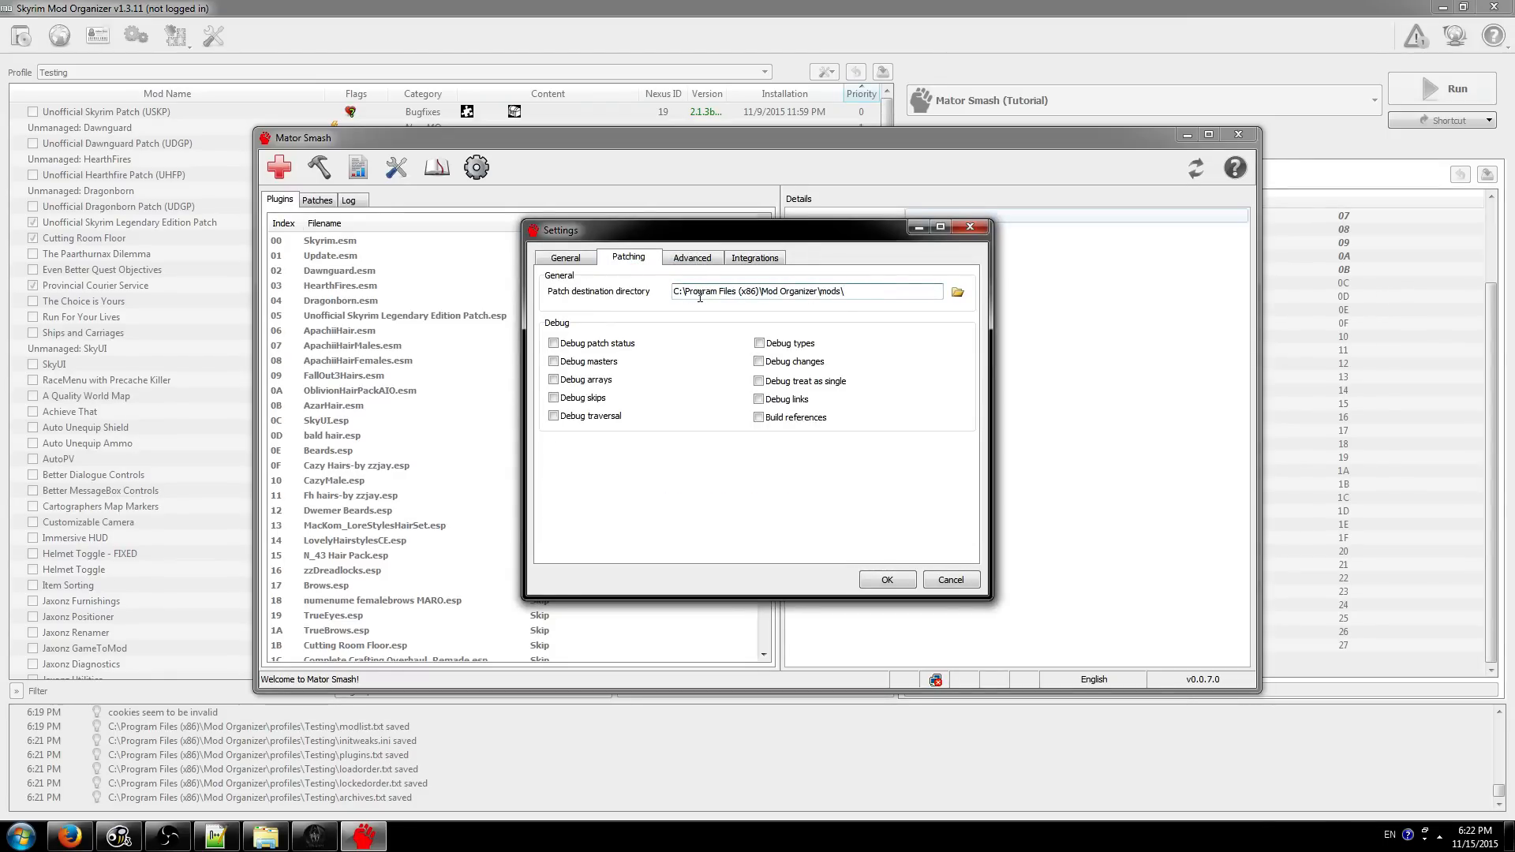
drag(851, 292, 667, 293)
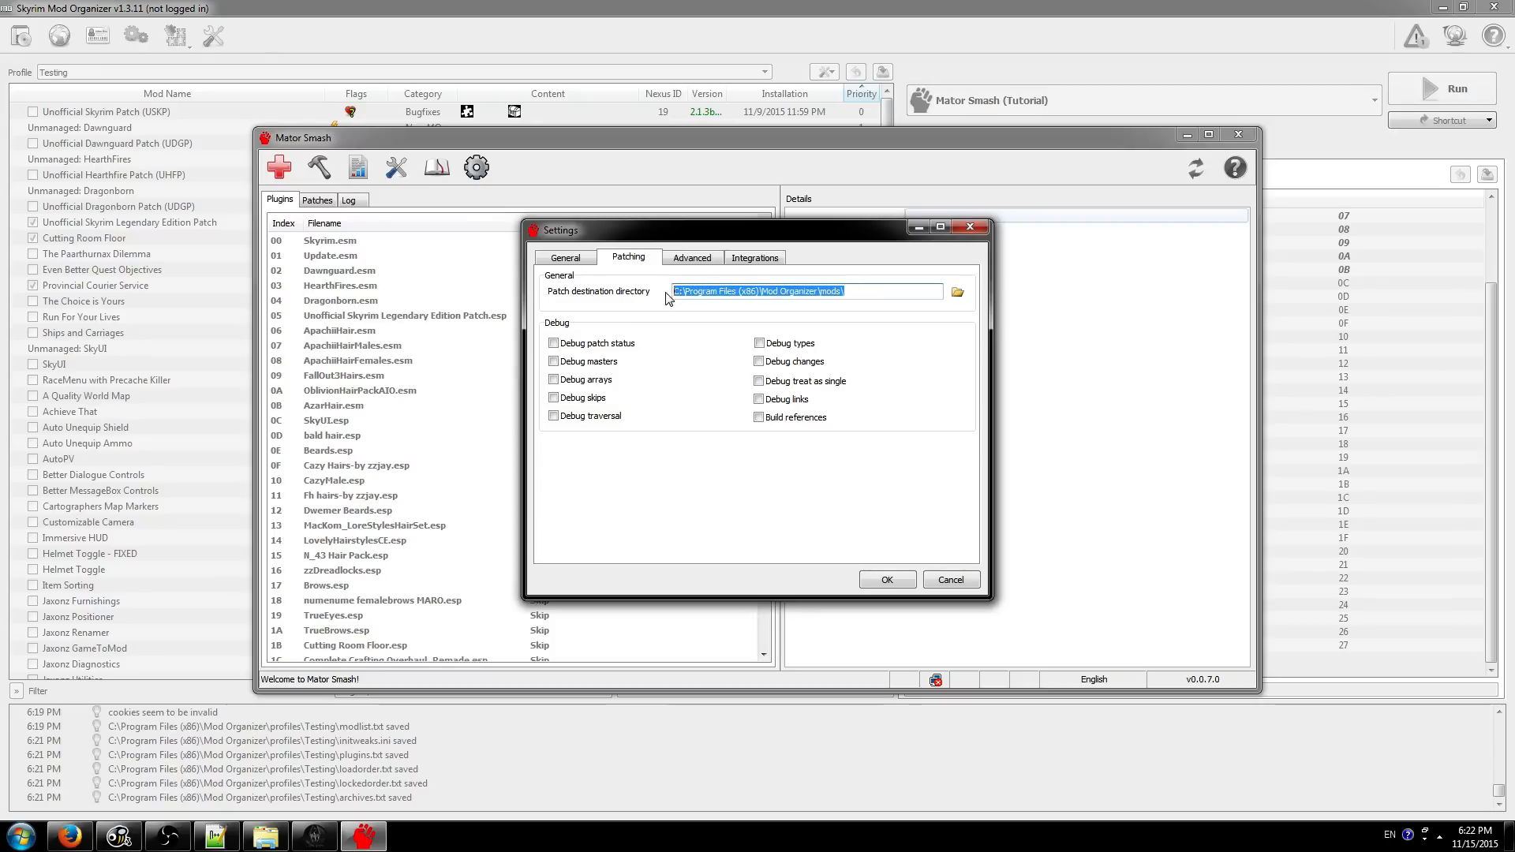
click(853, 295)
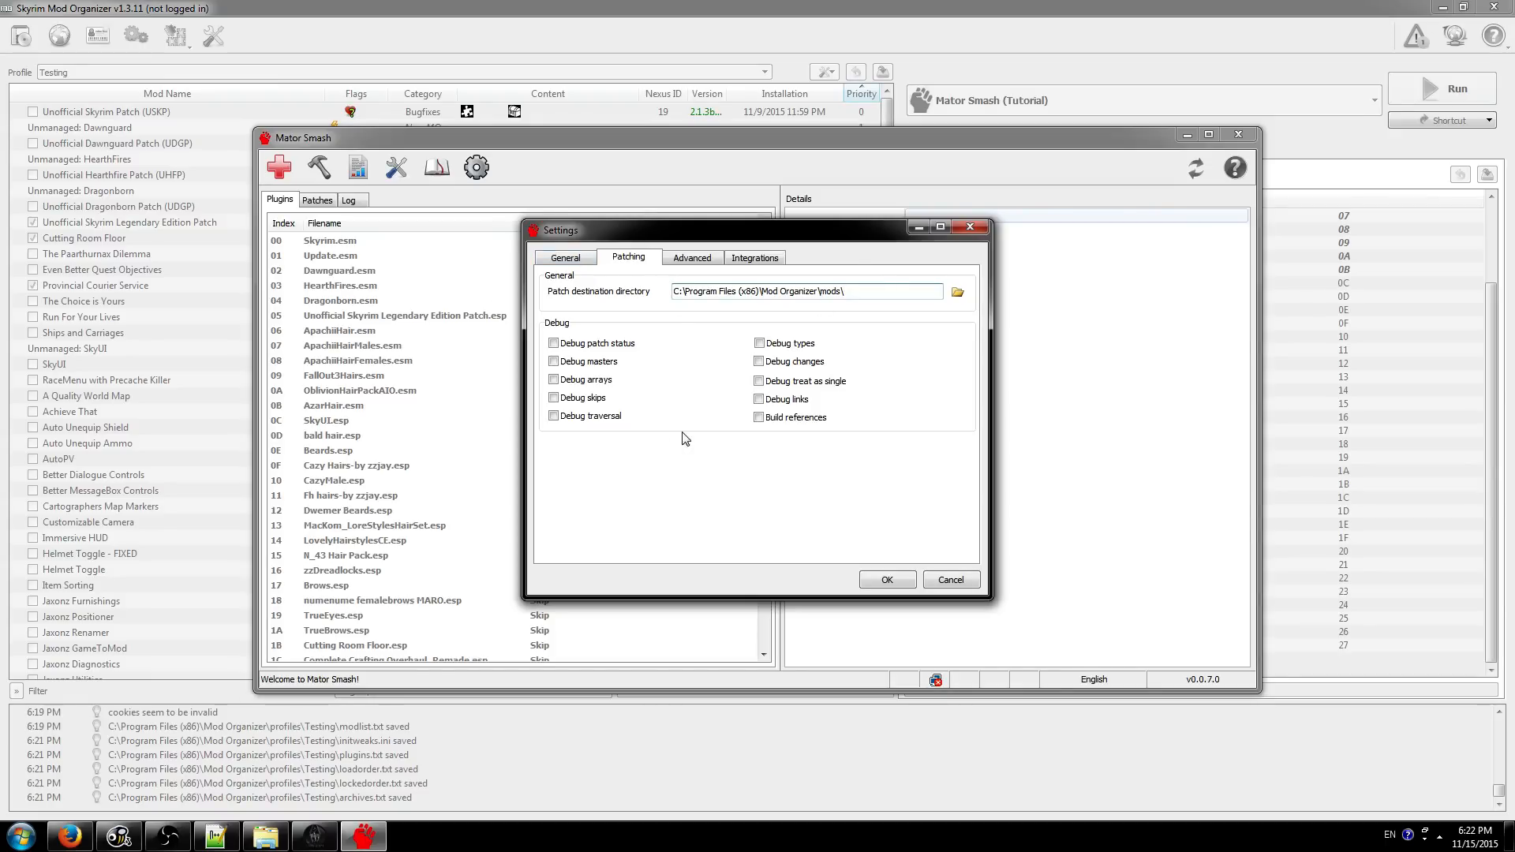
- Review the general, patching, advanced and integration settings, and save the settings
click(576, 259)
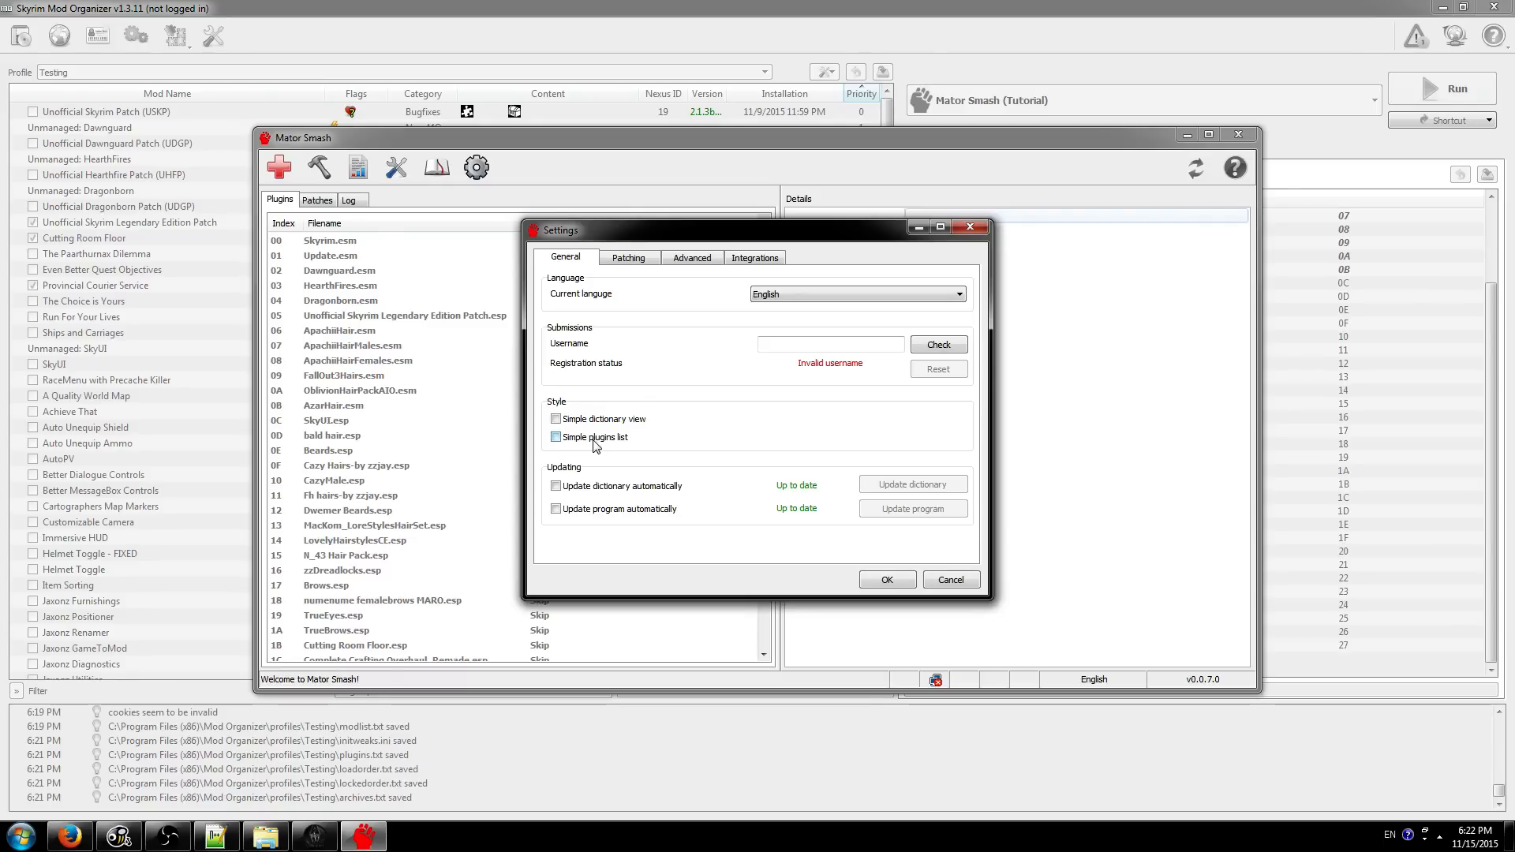
click(636, 261)
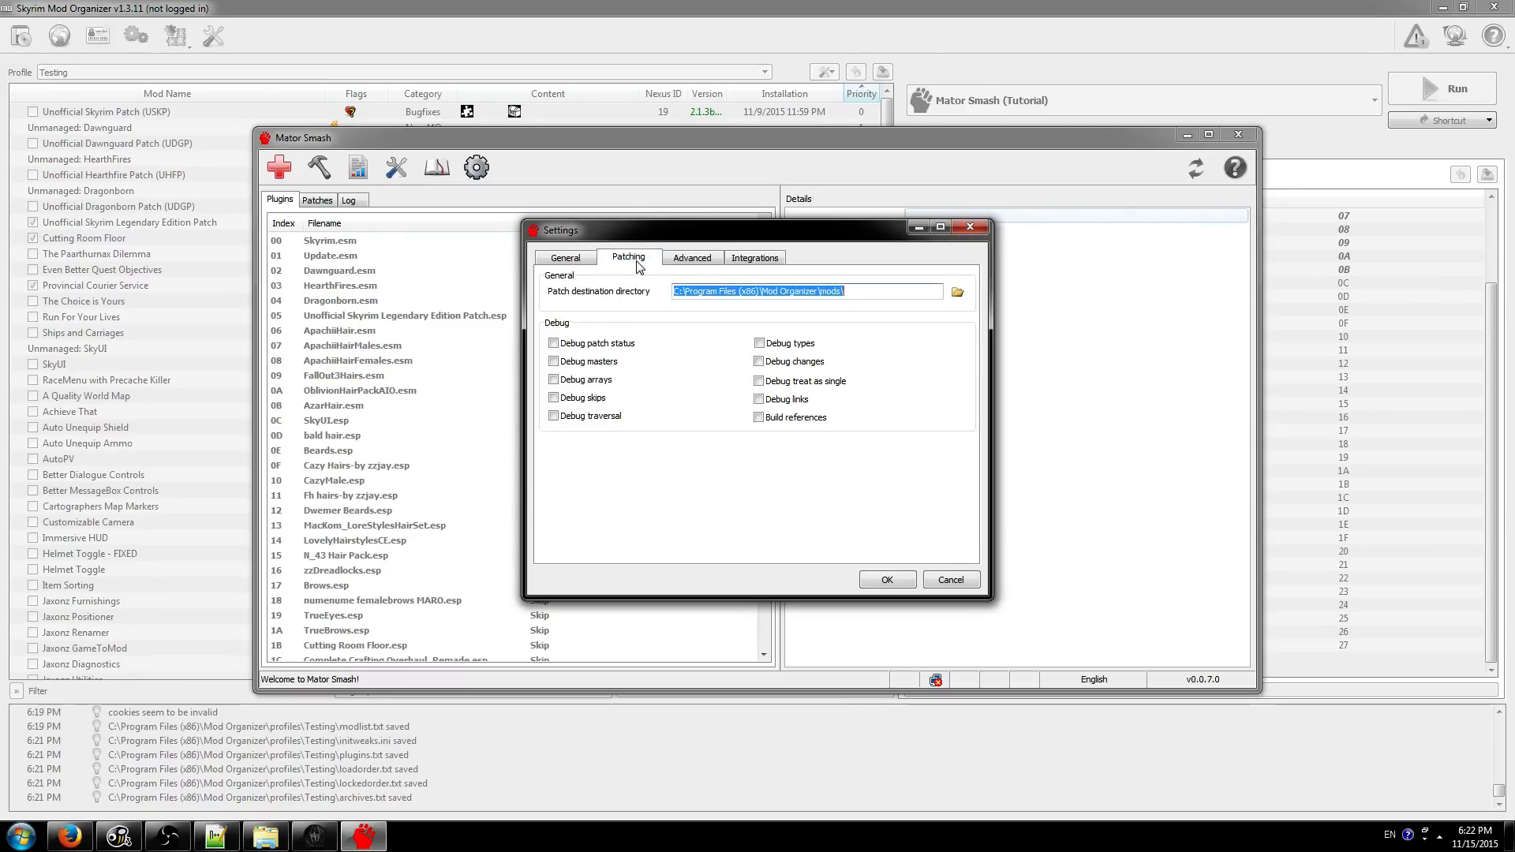
click(710, 257)
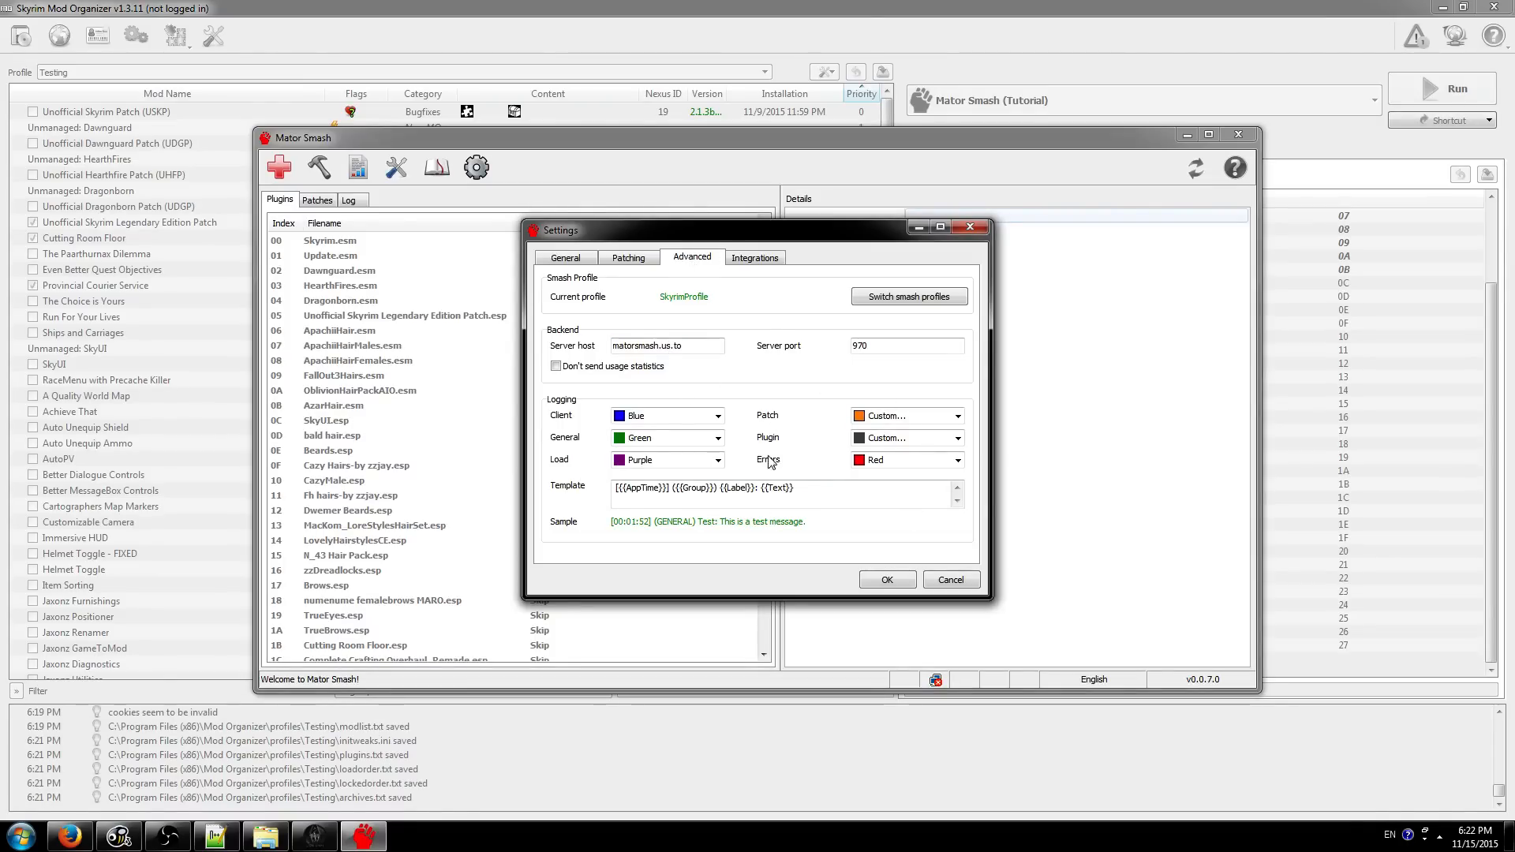
click(757, 259)
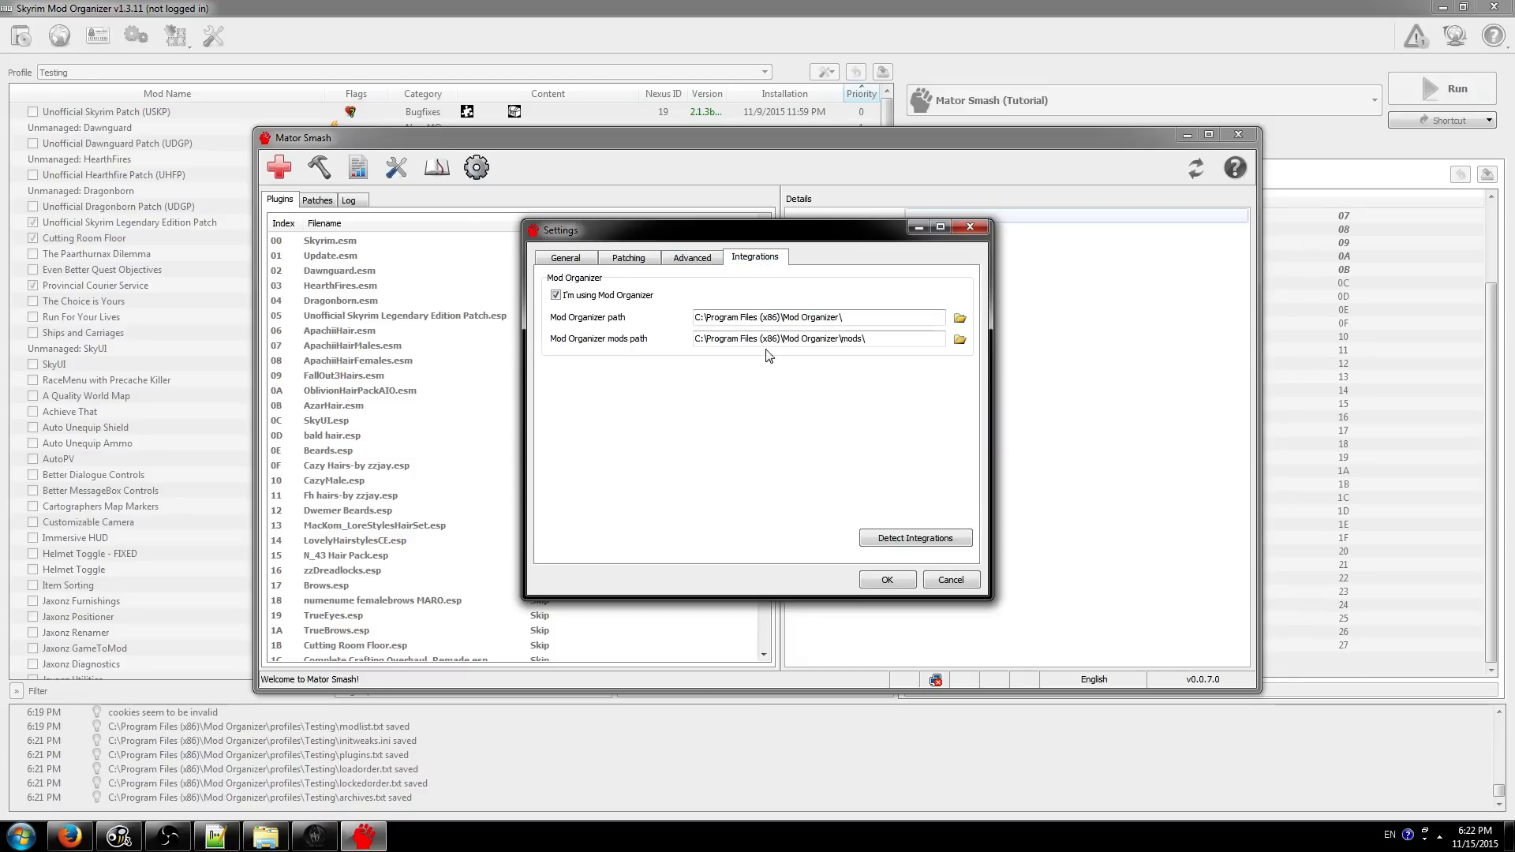
click(628, 258)
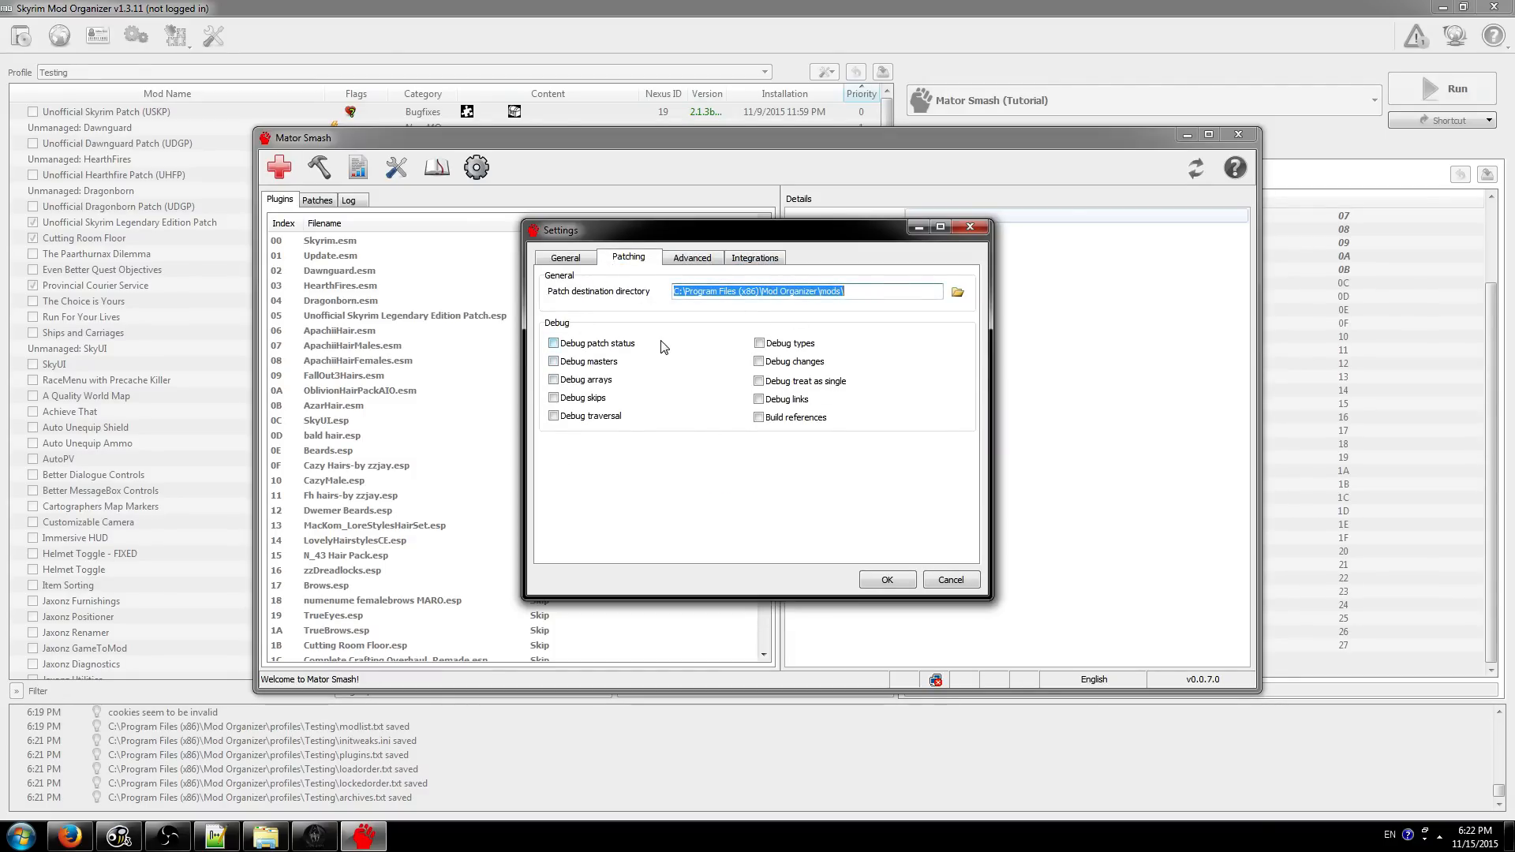
click(592, 257)
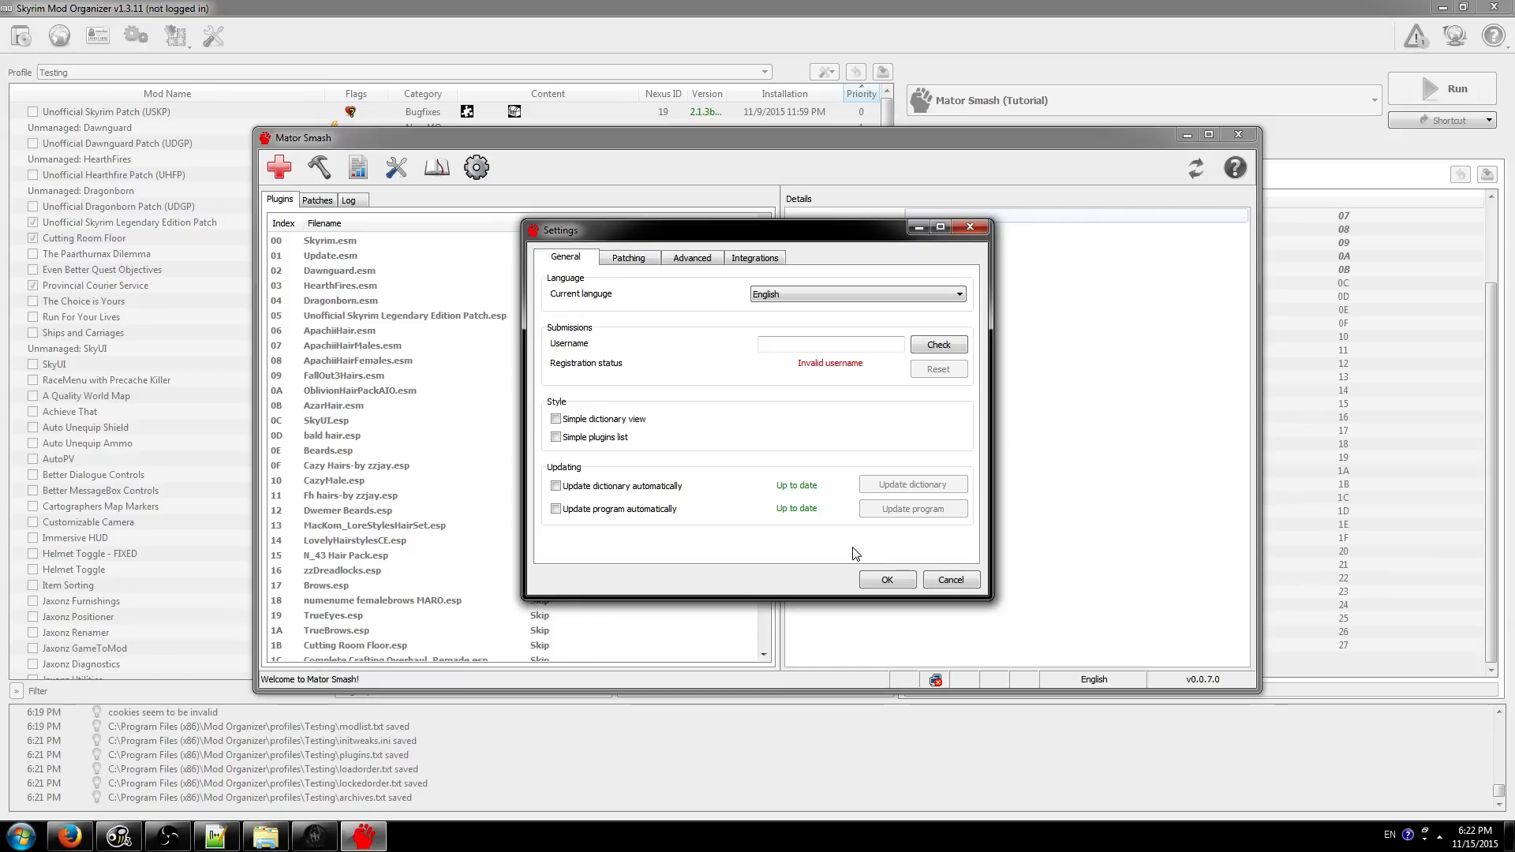
click(887, 579)
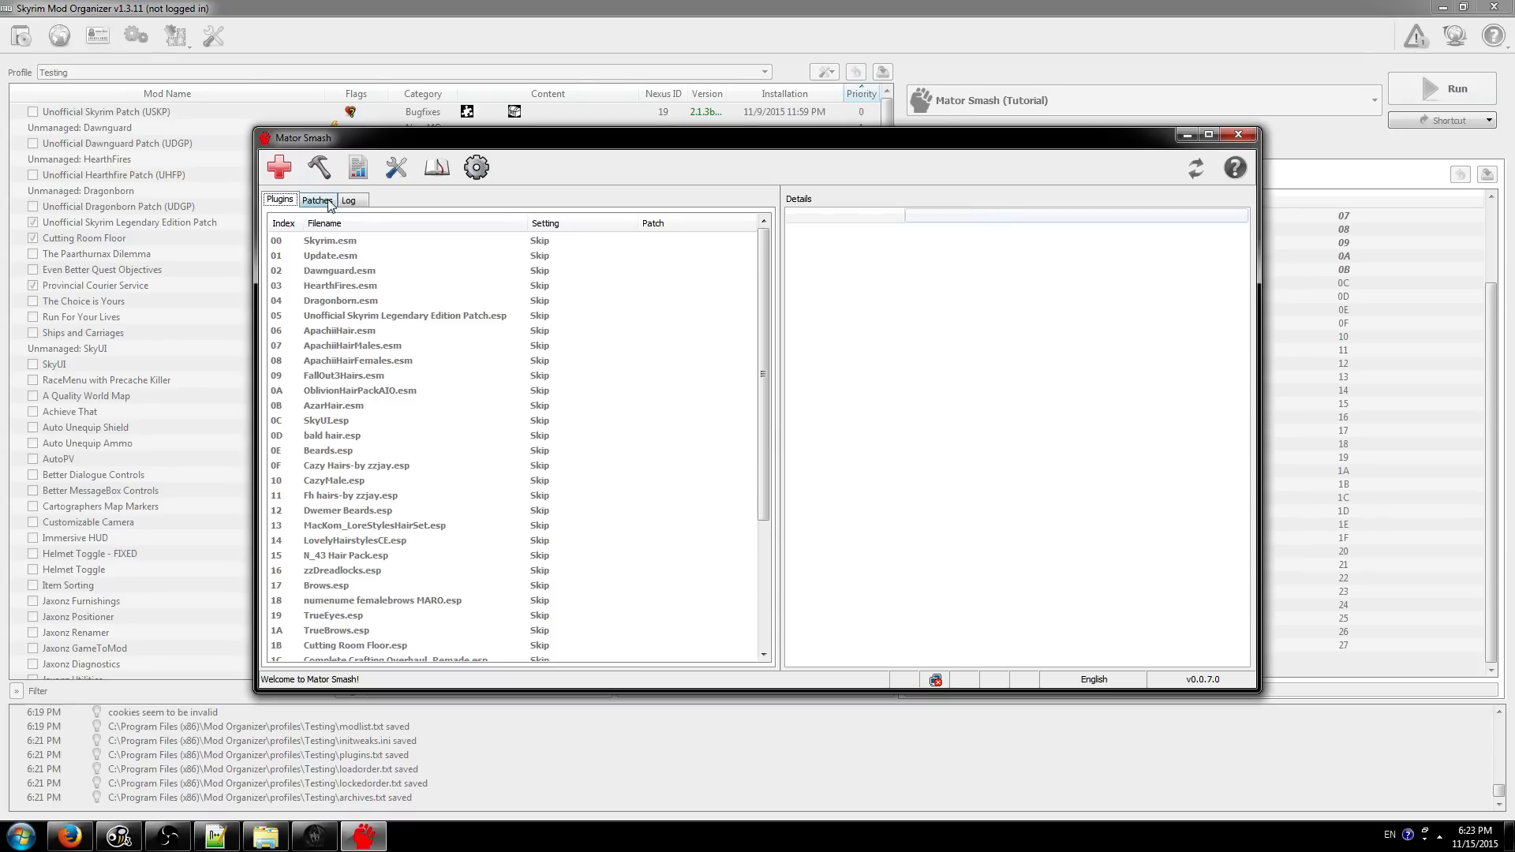
- Examine the loaded plugins and the details of Guard Dialogue Overhaul.esp, and close Mator Smash
drag(765, 320, 710, 517)
click(458, 585)
scroll(426, 472, up, 4)
scroll(413, 446, down, 4)
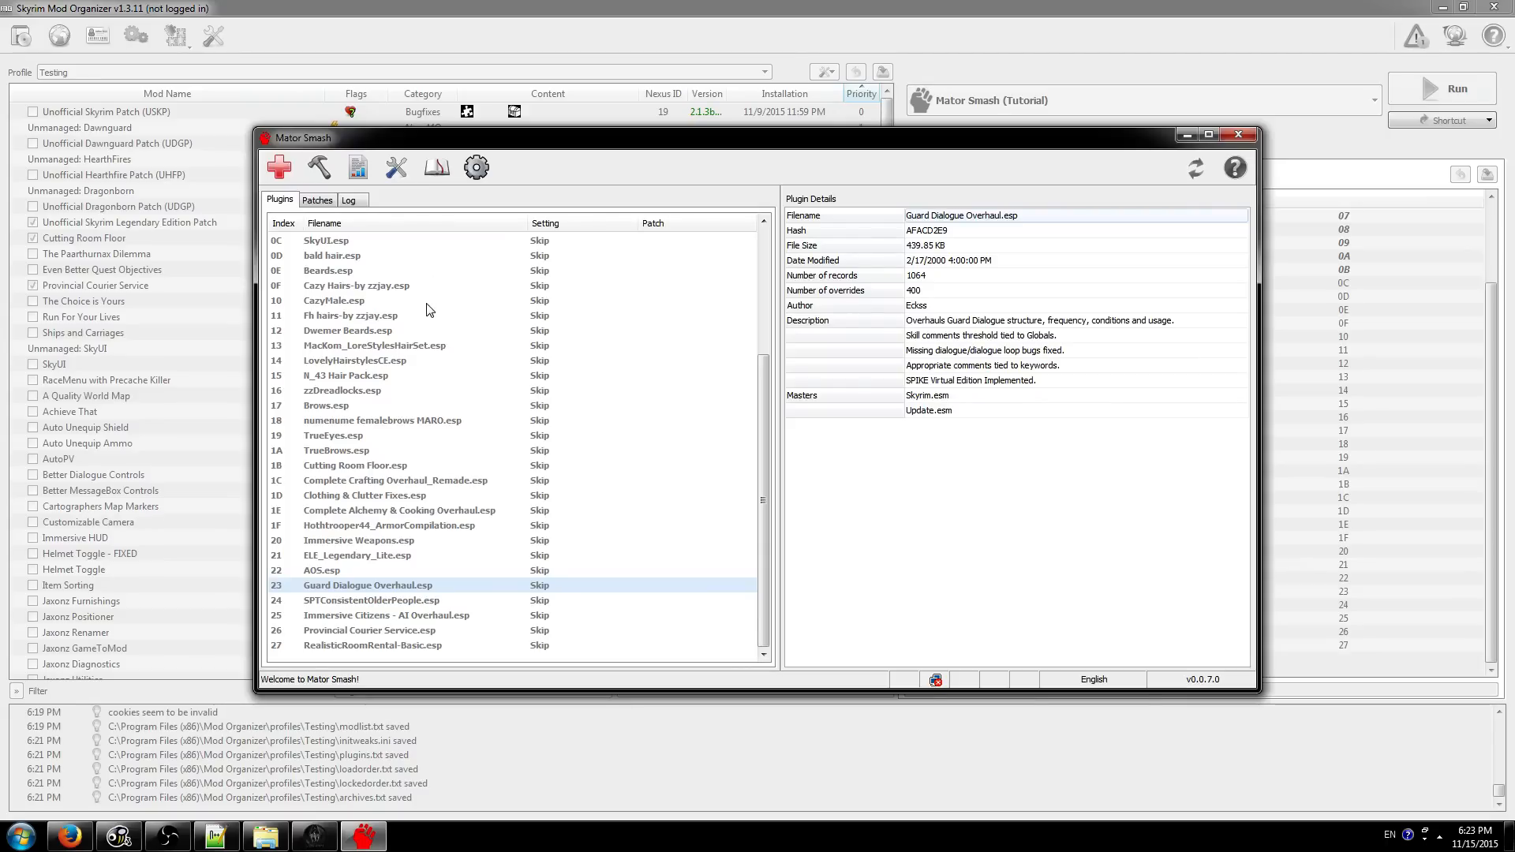
scroll(426, 310, up, 4)
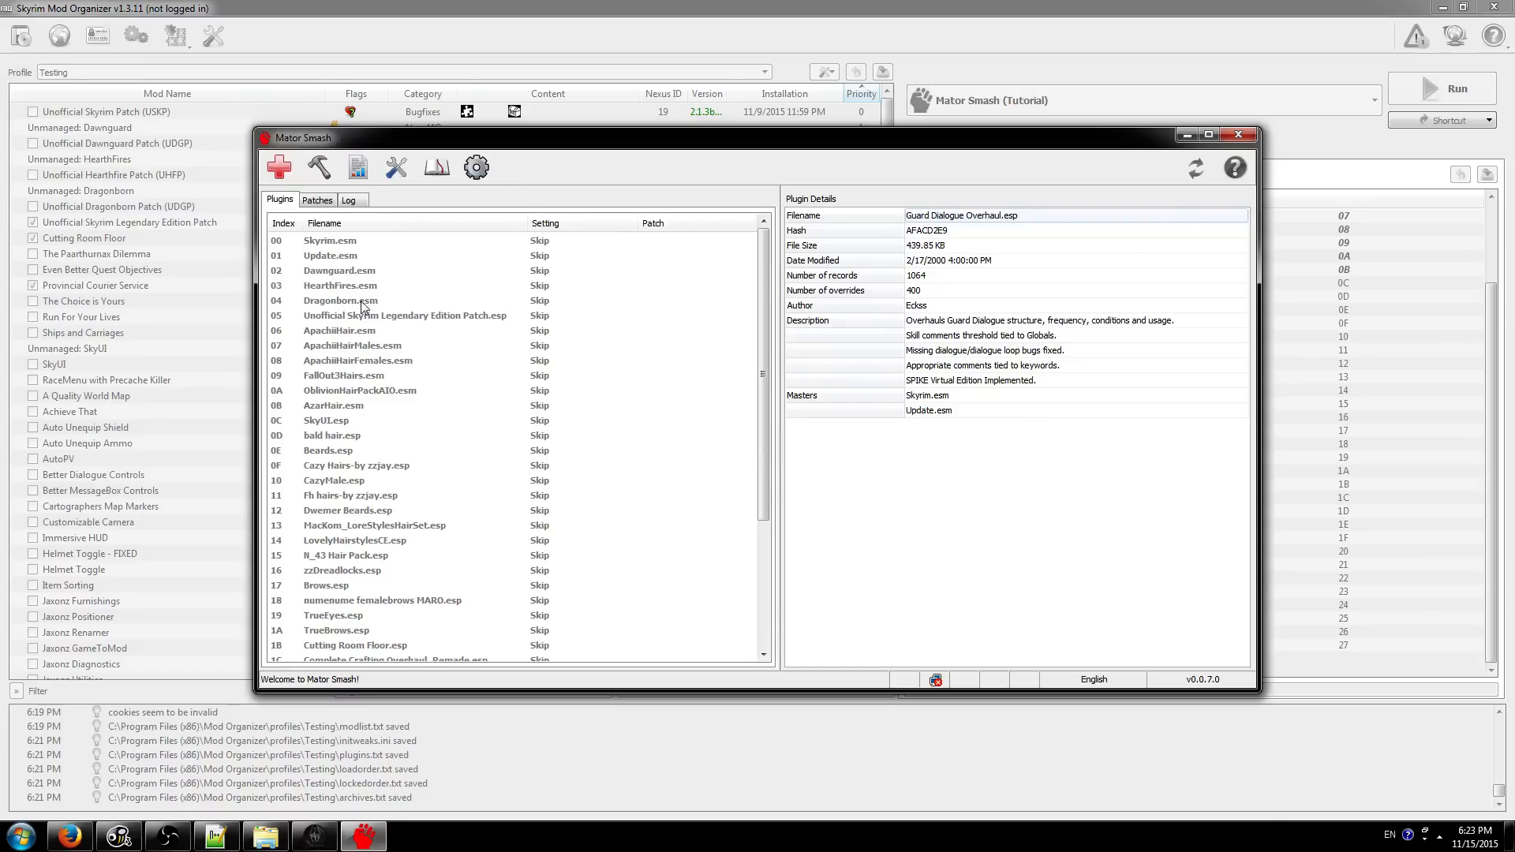
click(1223, 135)
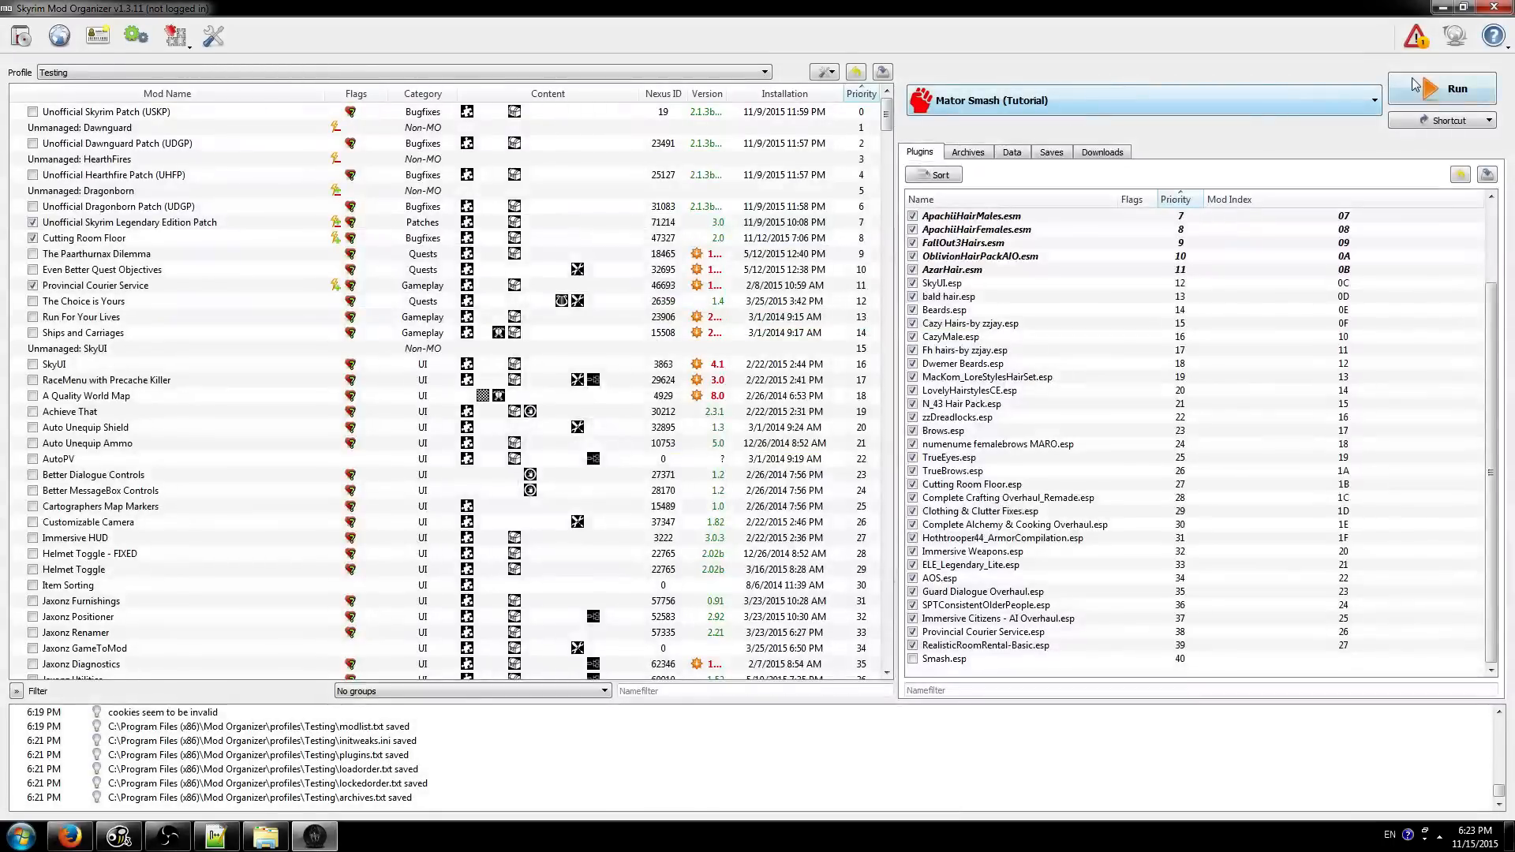
- Relaunch Mator Smash (Tutorial) with SkyrimProfile and unlock Mod Organizer while it runs
click(1445, 87)
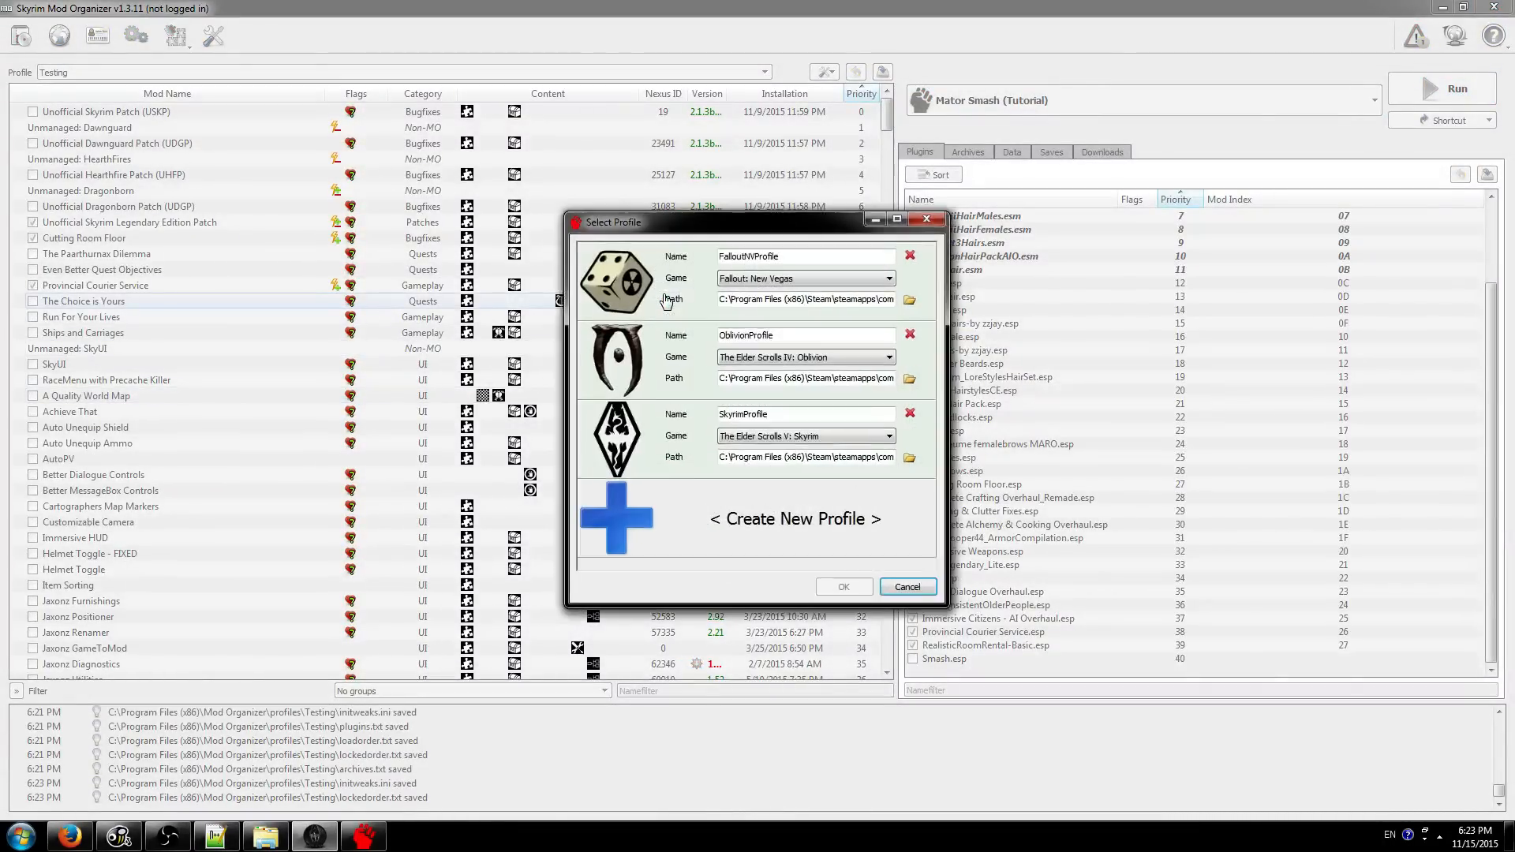
click(653, 430)
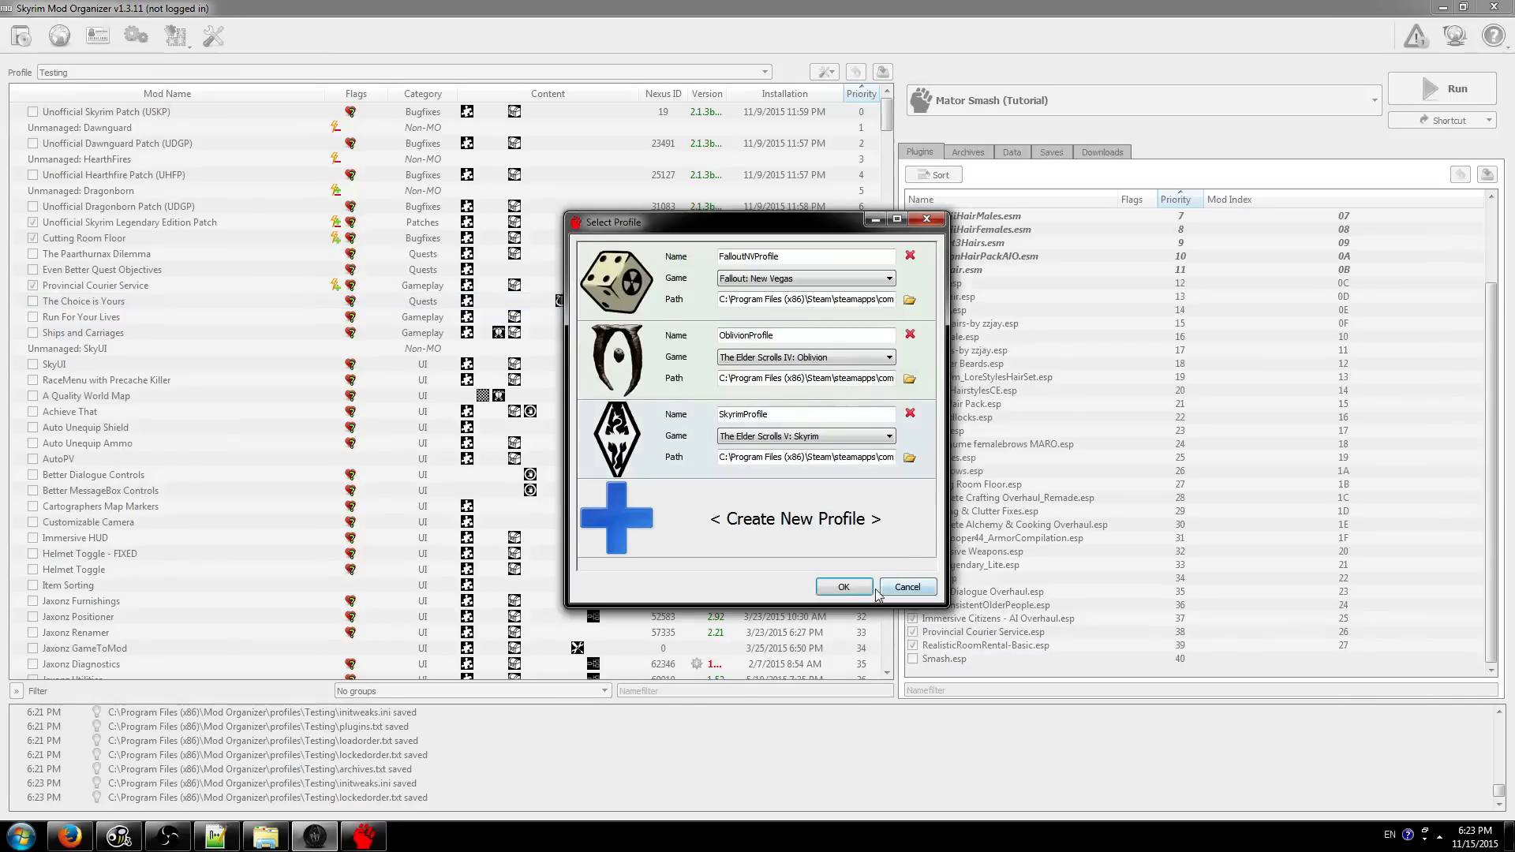
click(848, 589)
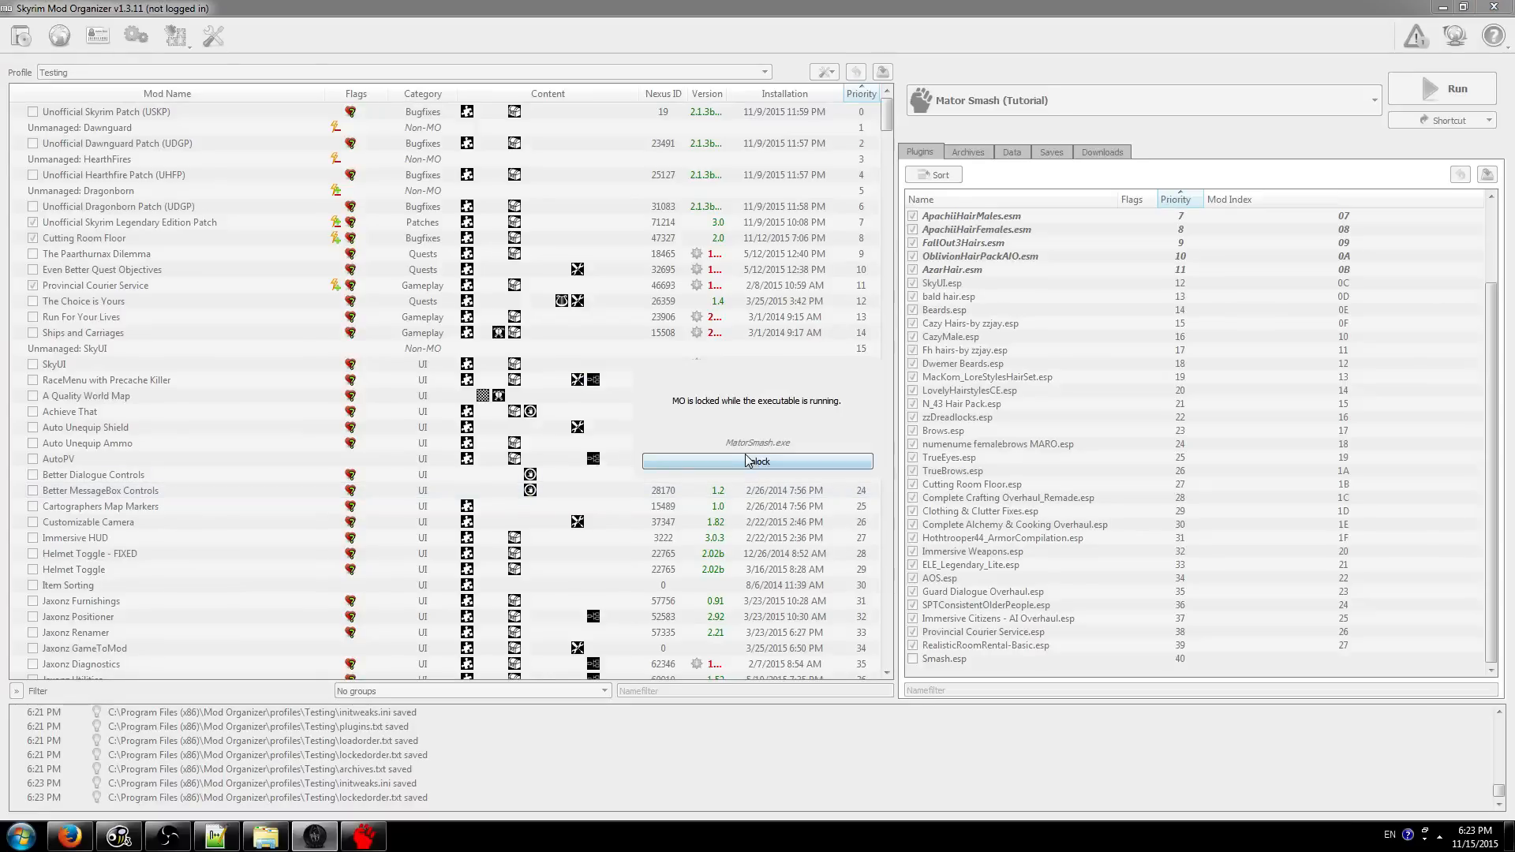
click(747, 460)
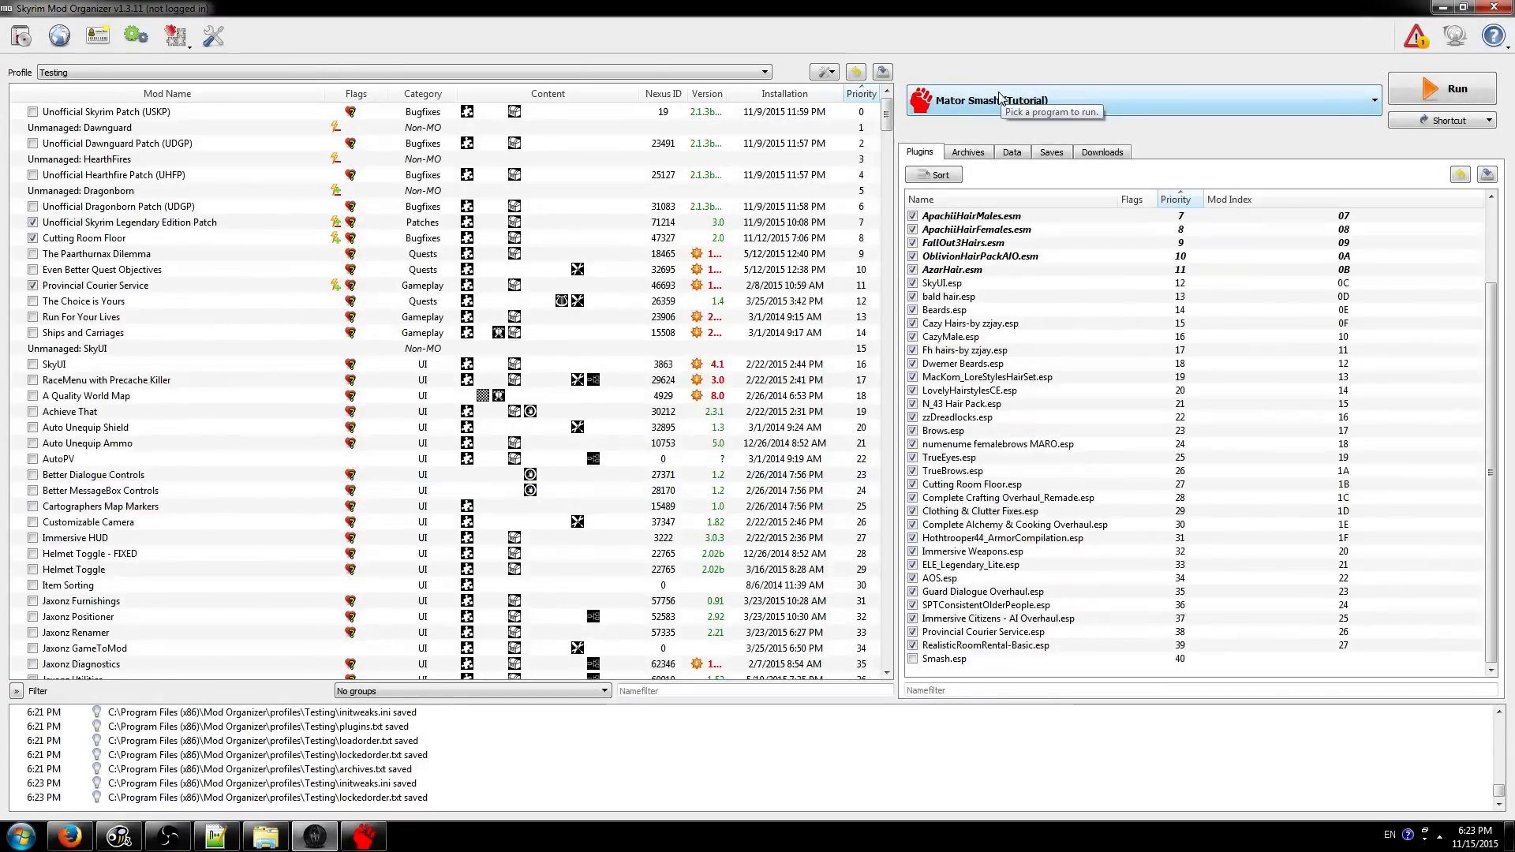
- Set the launch arguments of the Mator Smash (Tutorial) executable to "-profile SkyrimProfile" and save the modified entry
click(1000, 97)
click(1000, 98)
click(1001, 98)
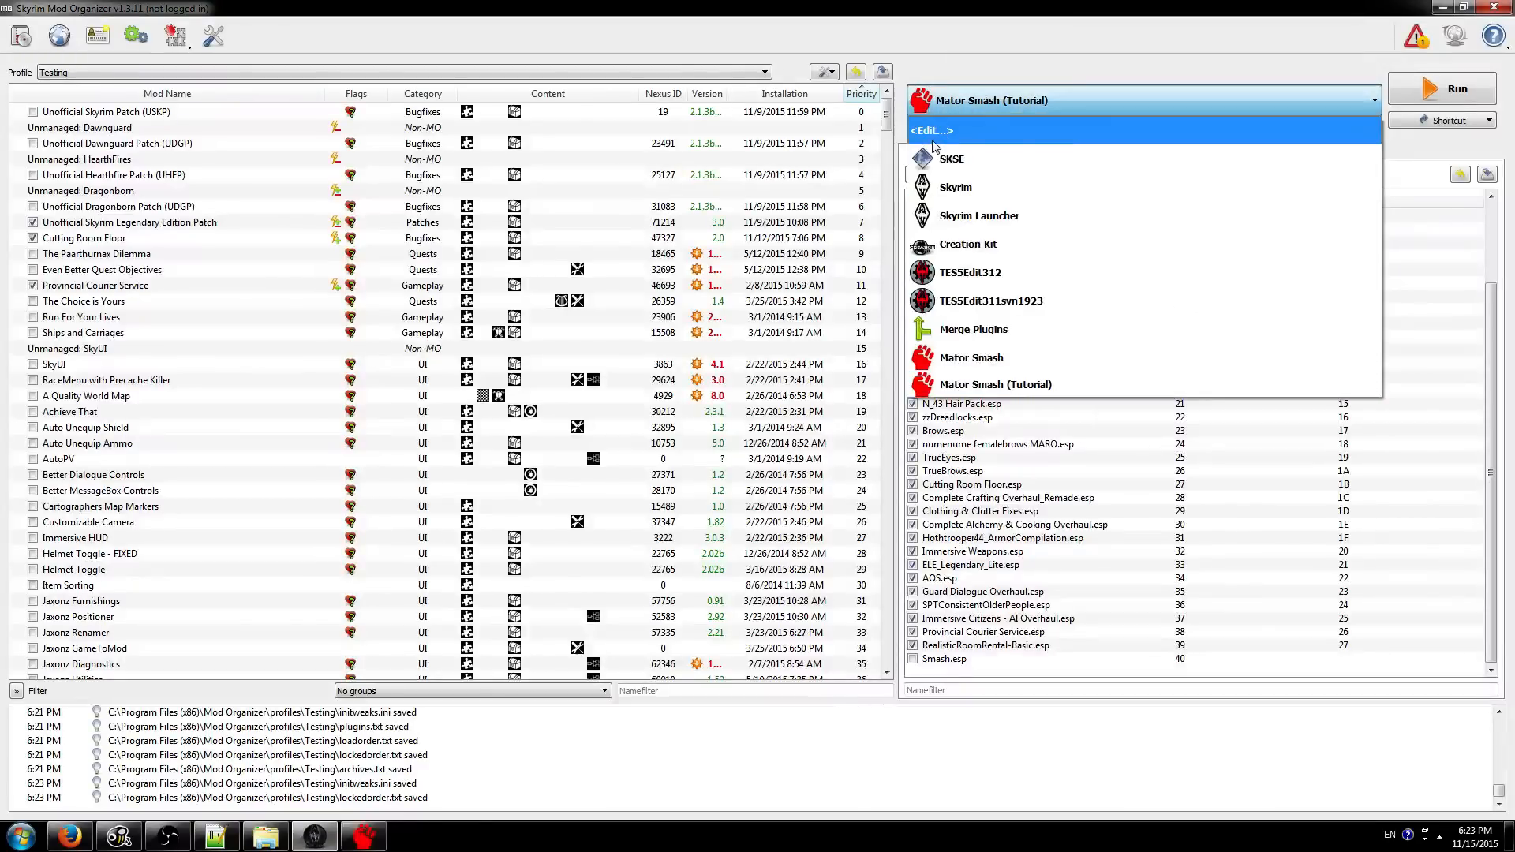
click(932, 130)
click(672, 406)
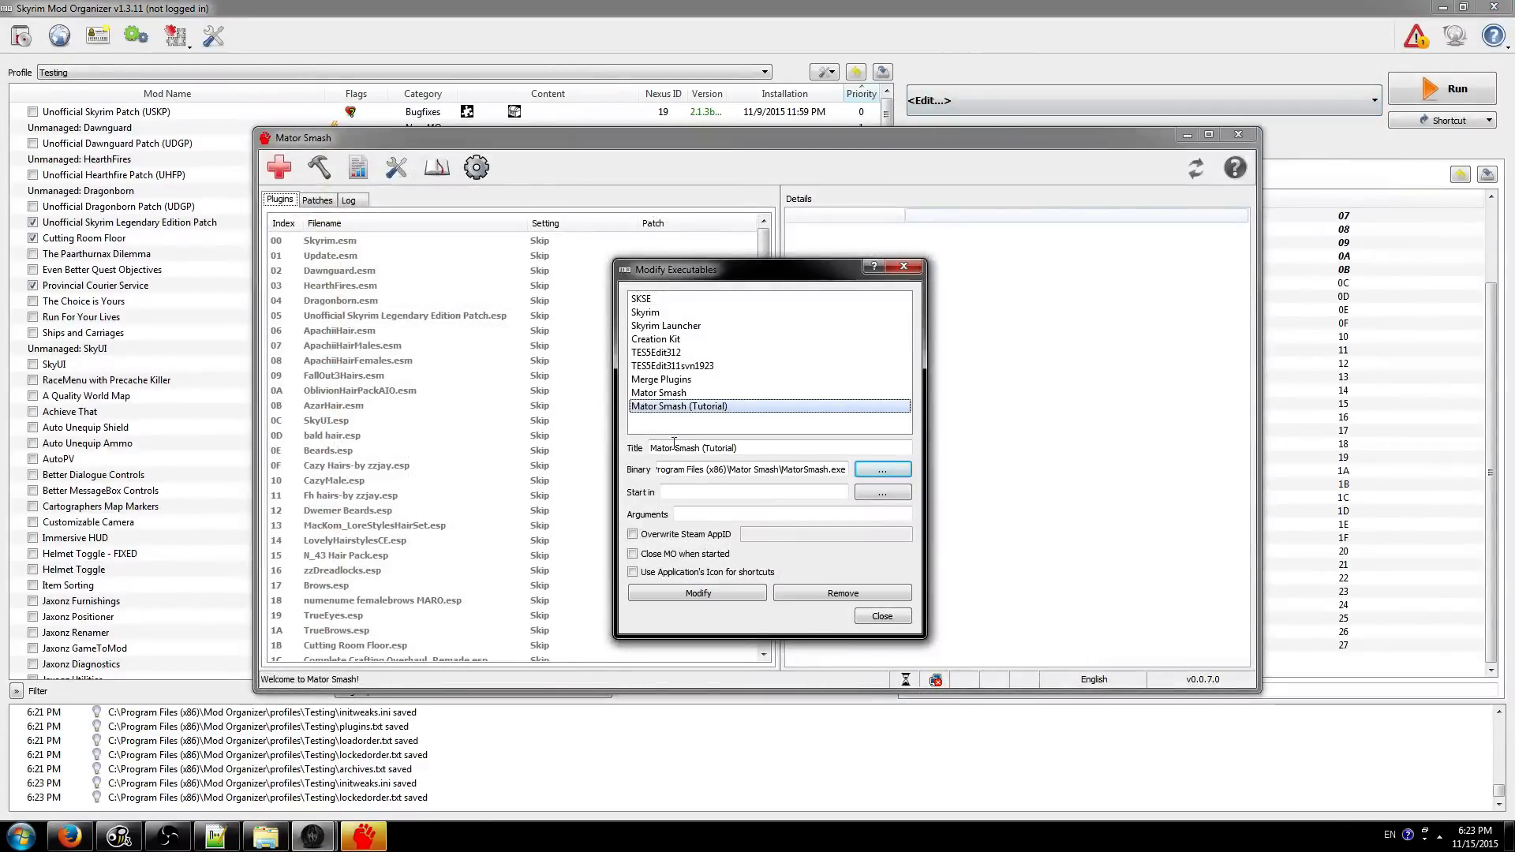
click(692, 490)
click(684, 514)
text(-)
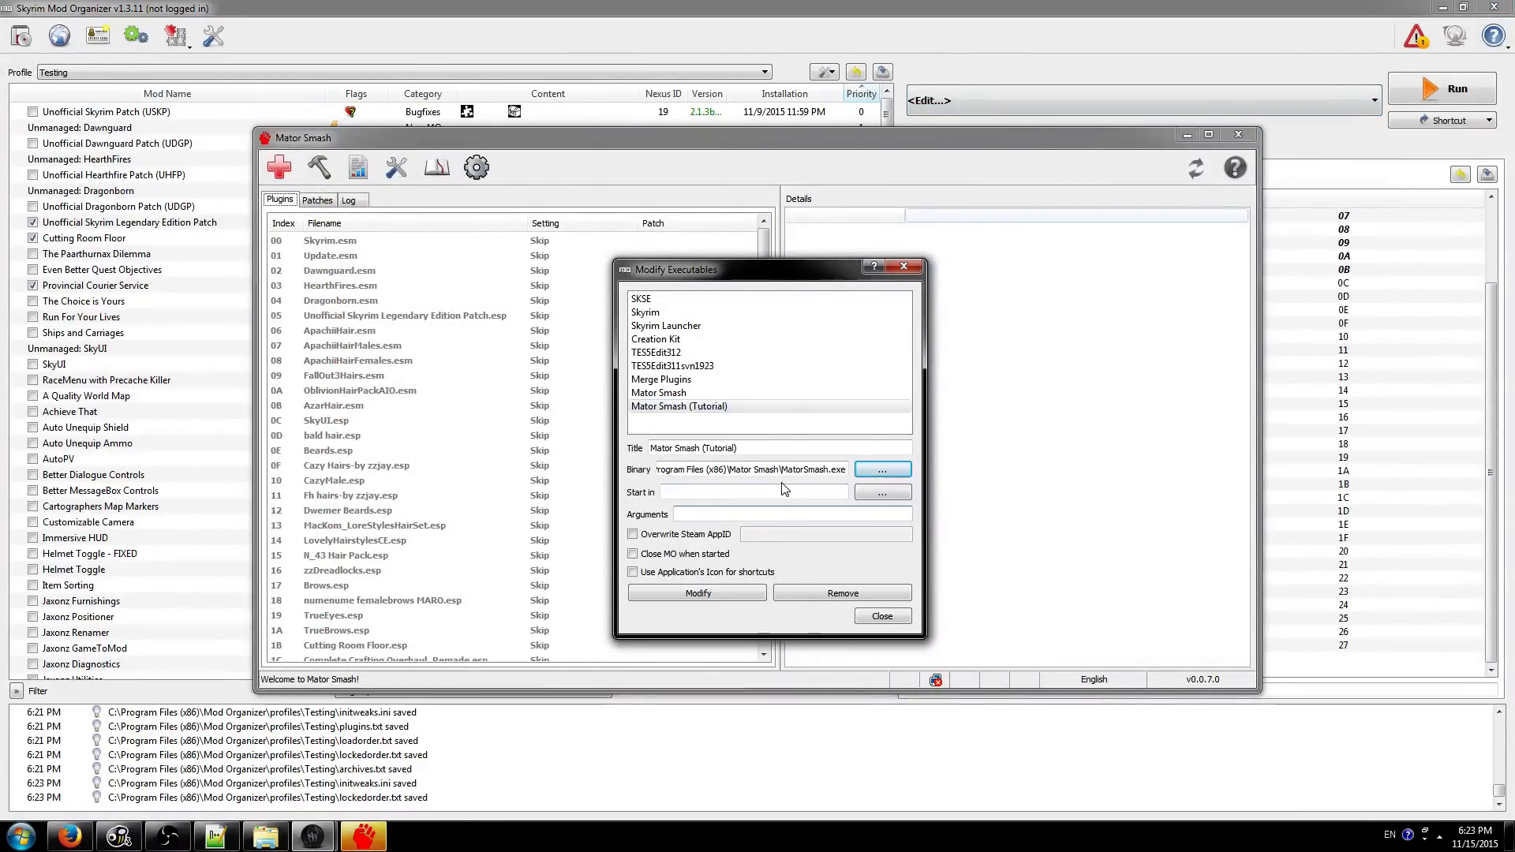
text(profile)
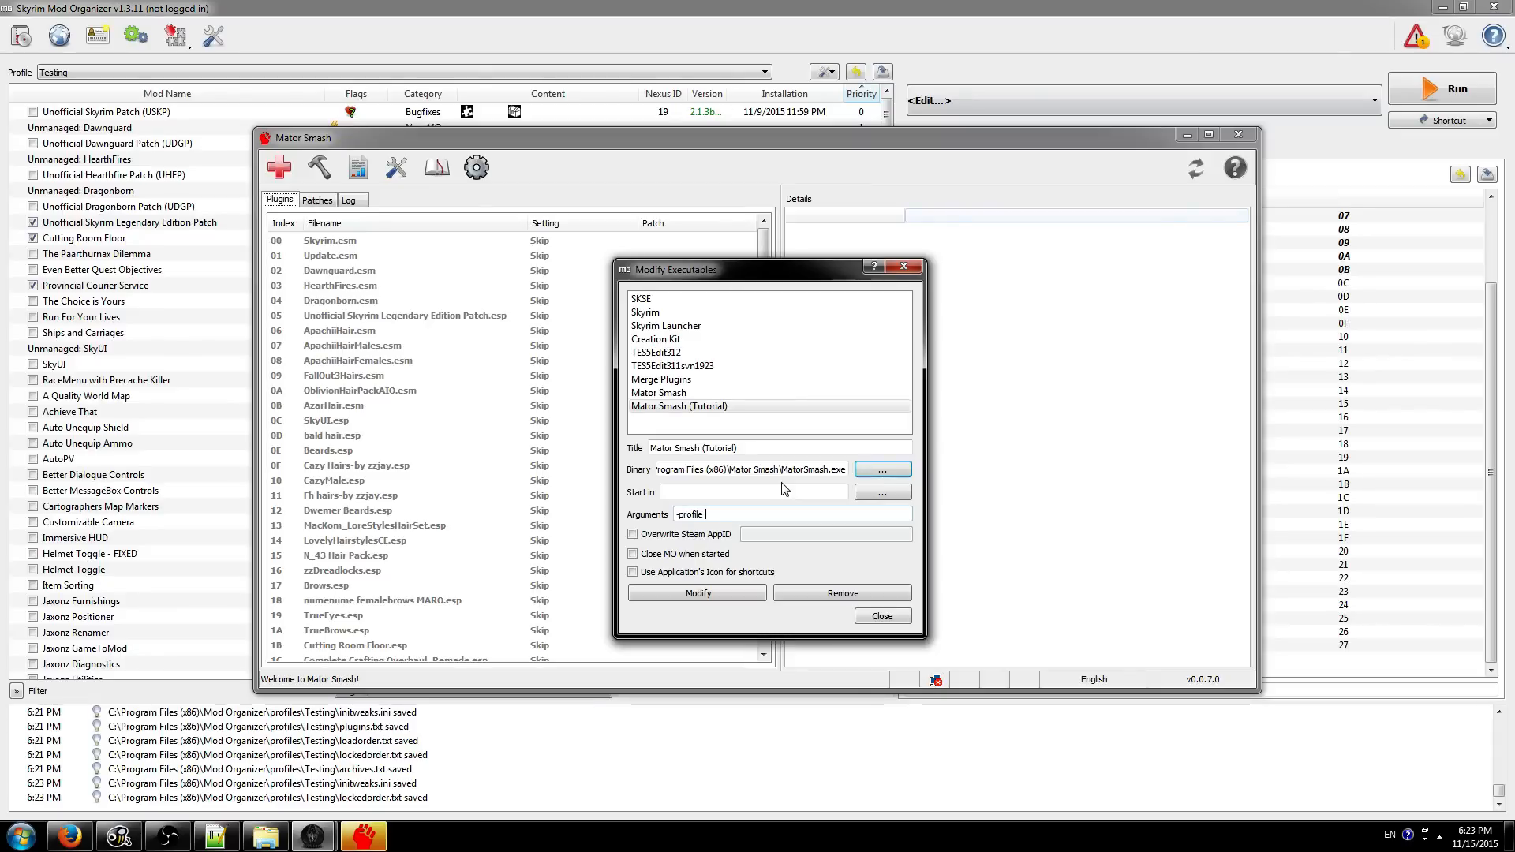
text(SkyrimProfile)
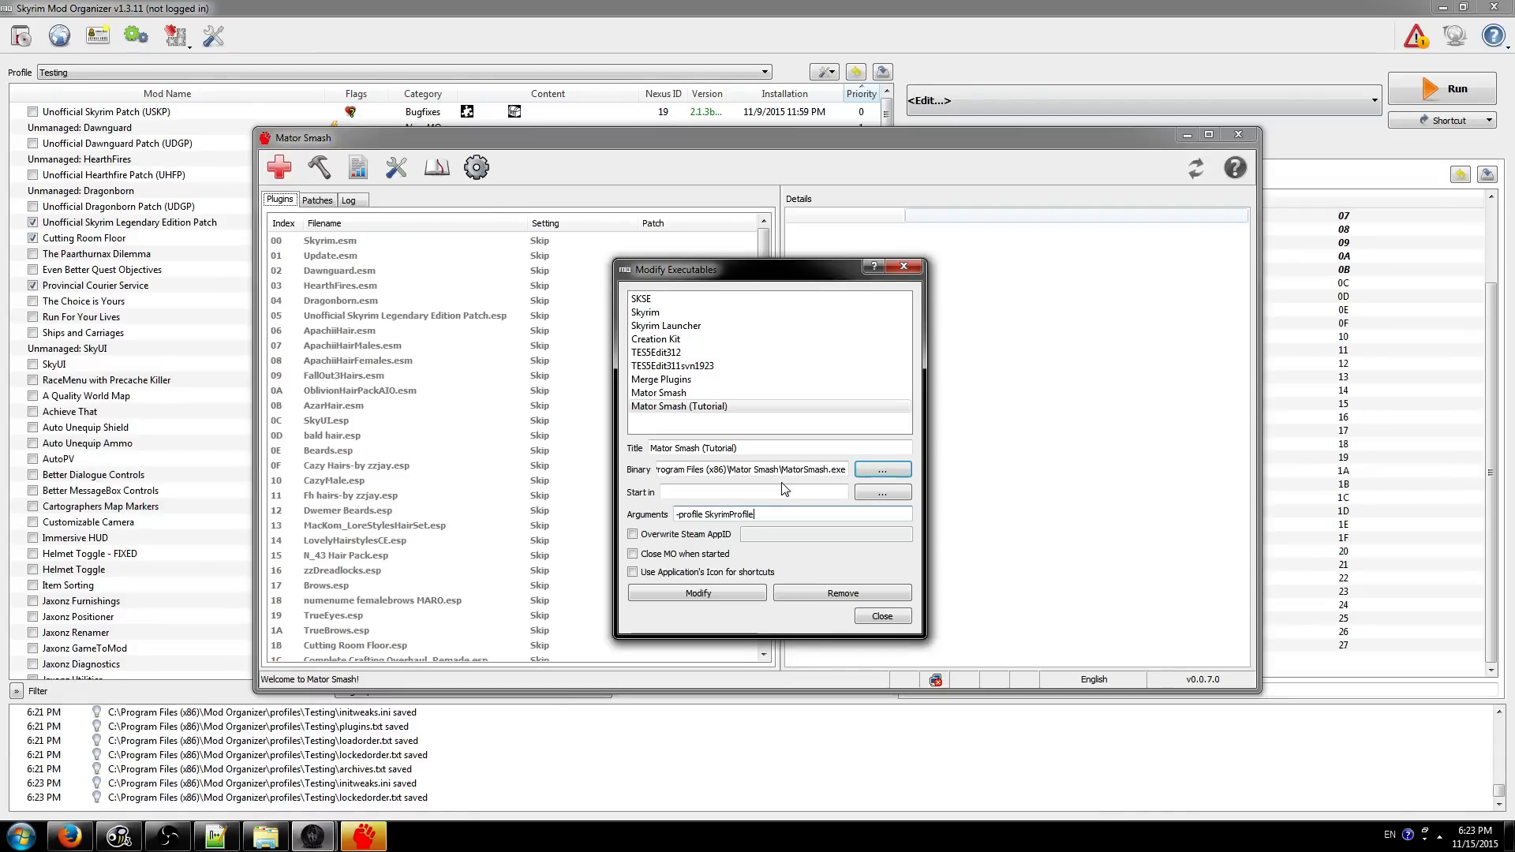
click(704, 597)
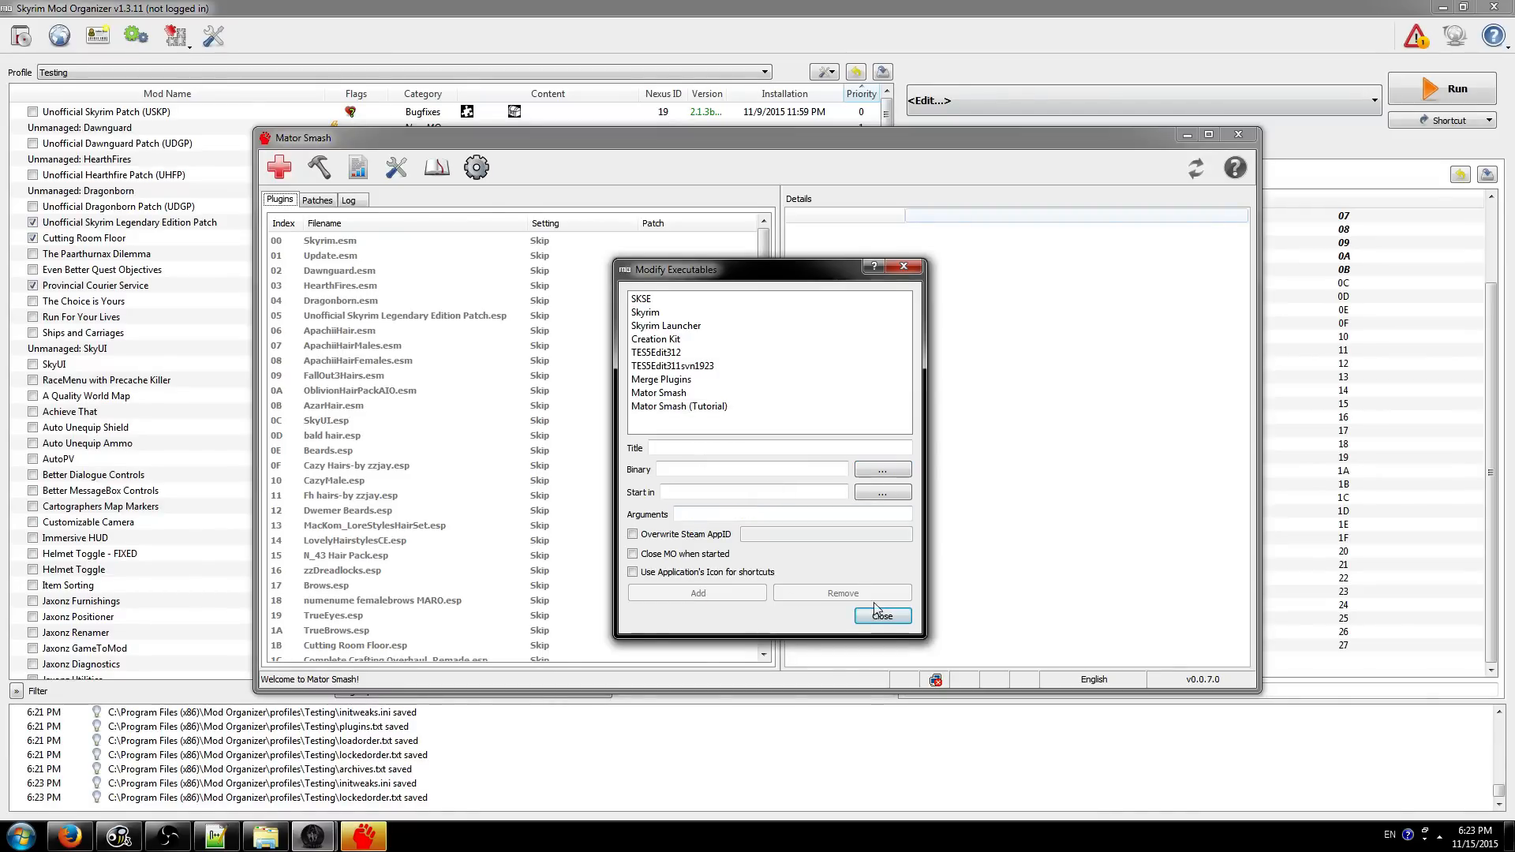
click(882, 616)
- Switch to Mator Smash and examine the details of several loaded plugins, including Immersive Weapons.esp, CazyMale.esp and N_43 Hair Pack.esp
click(363, 836)
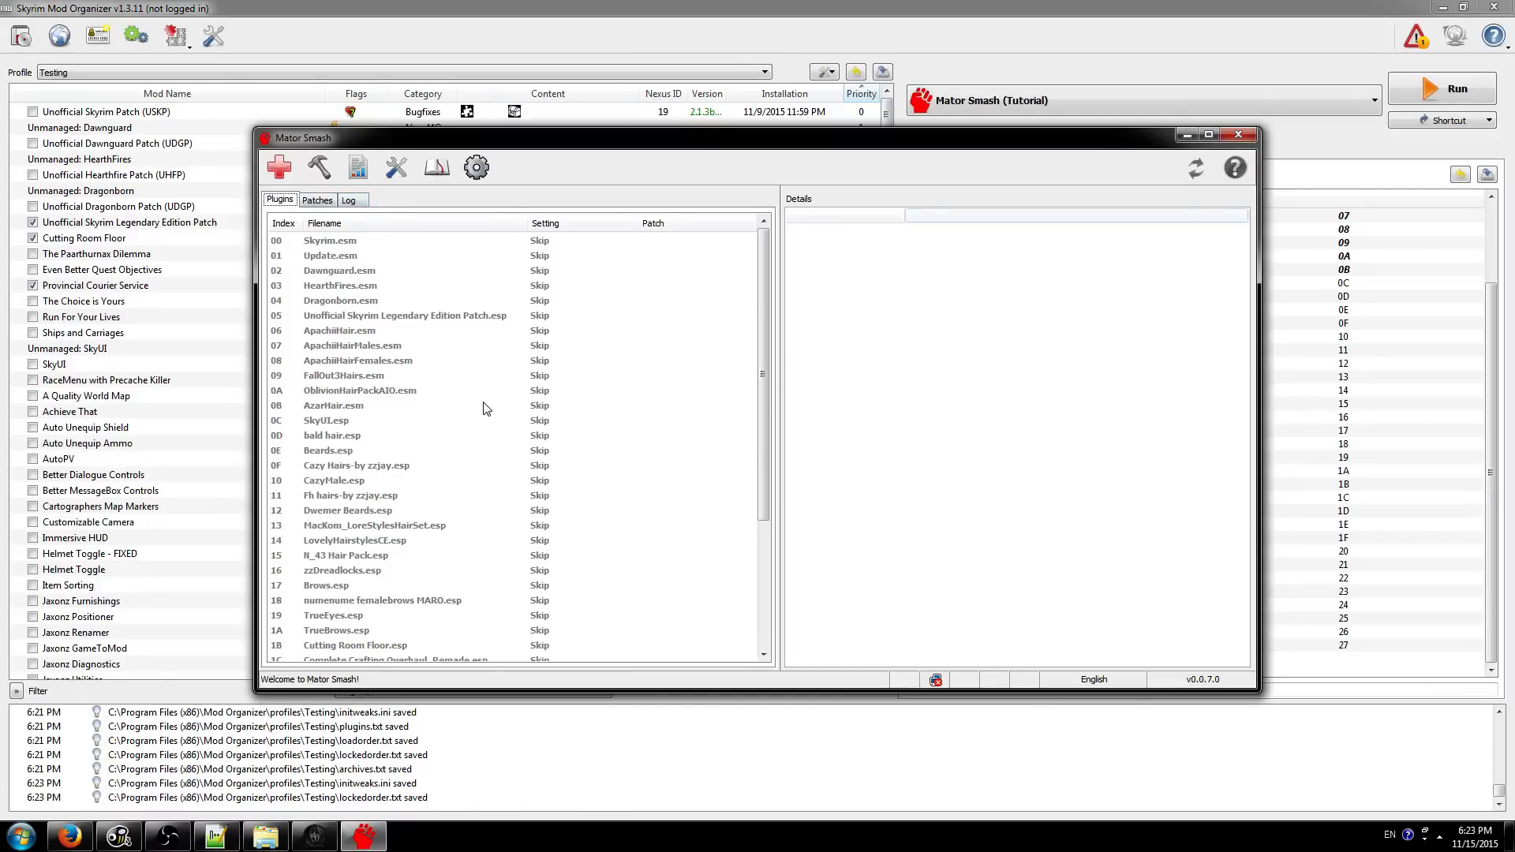
click(433, 243)
click(457, 363)
click(453, 497)
scroll(483, 476, down, 3)
click(409, 436)
click(398, 525)
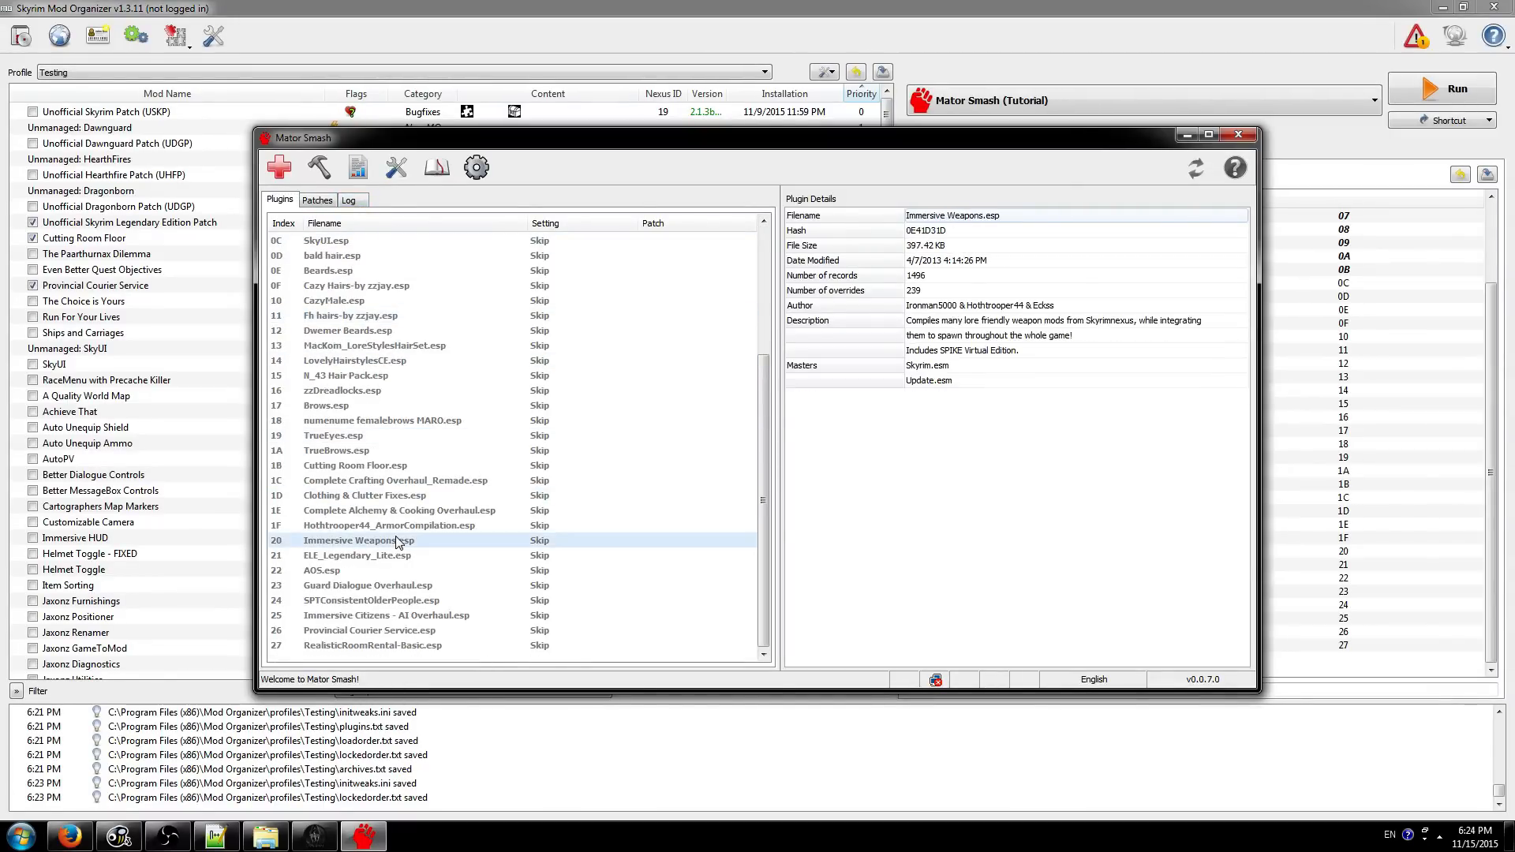
click(388, 585)
click(414, 391)
click(422, 302)
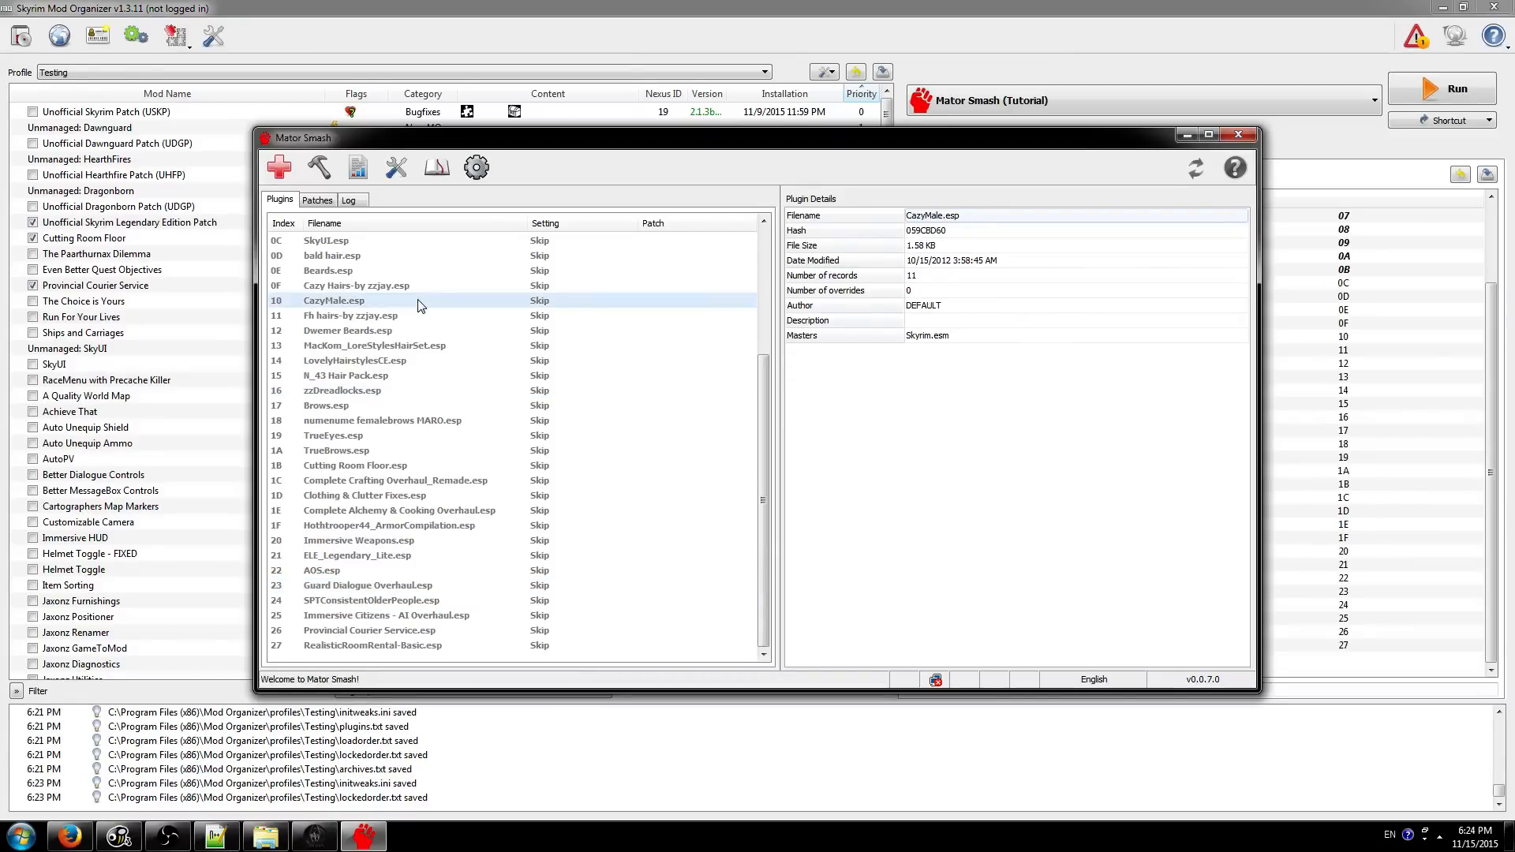
click(420, 377)
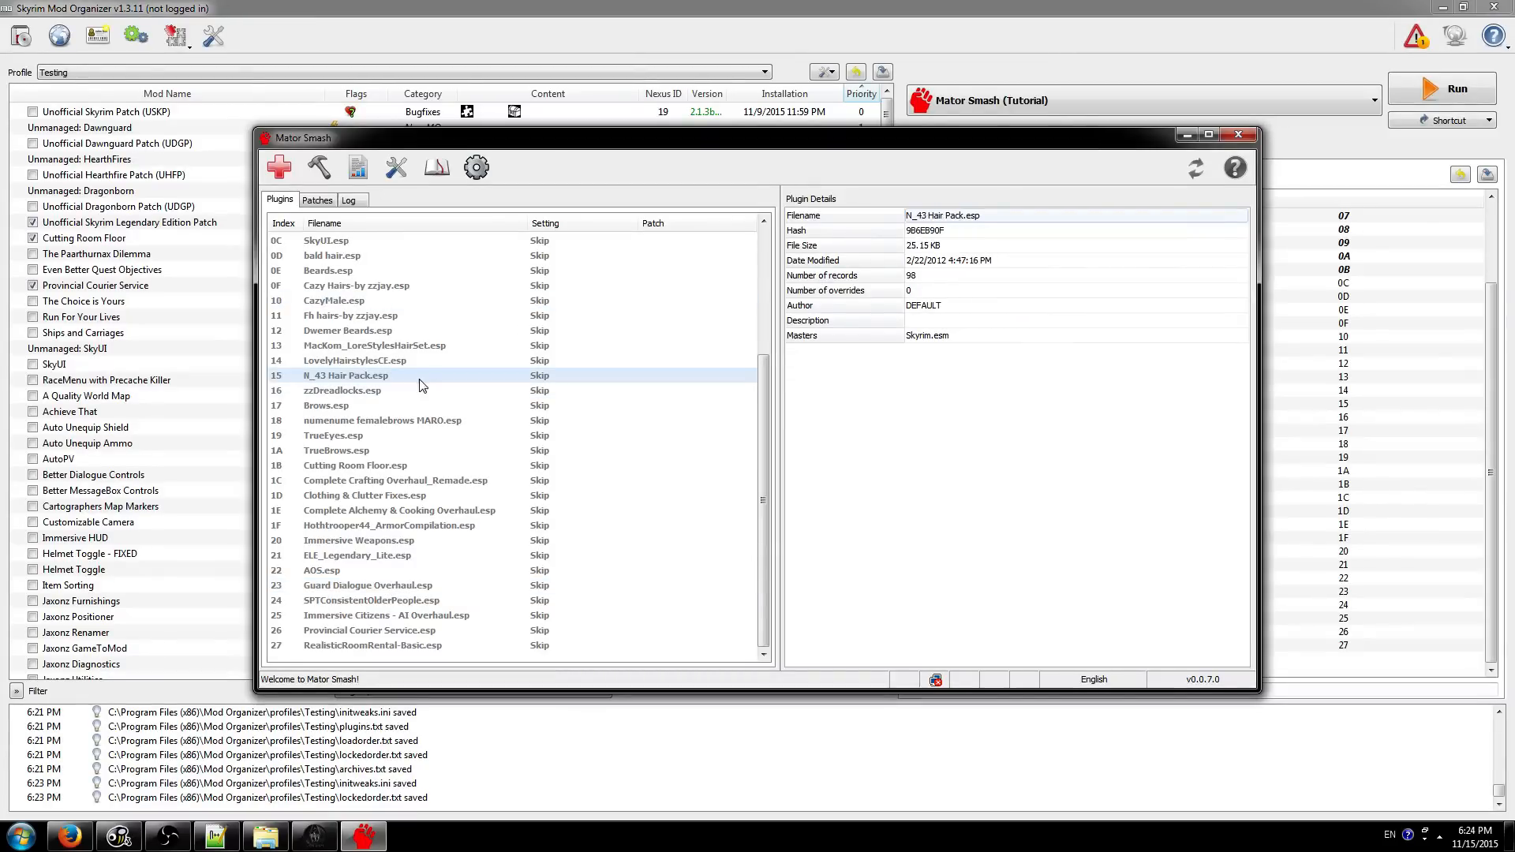
- Open the Settings Manager and examine the ACLH setting's ALCH - Ingestible record tree, including its Object Bounds and Model entries
click(397, 173)
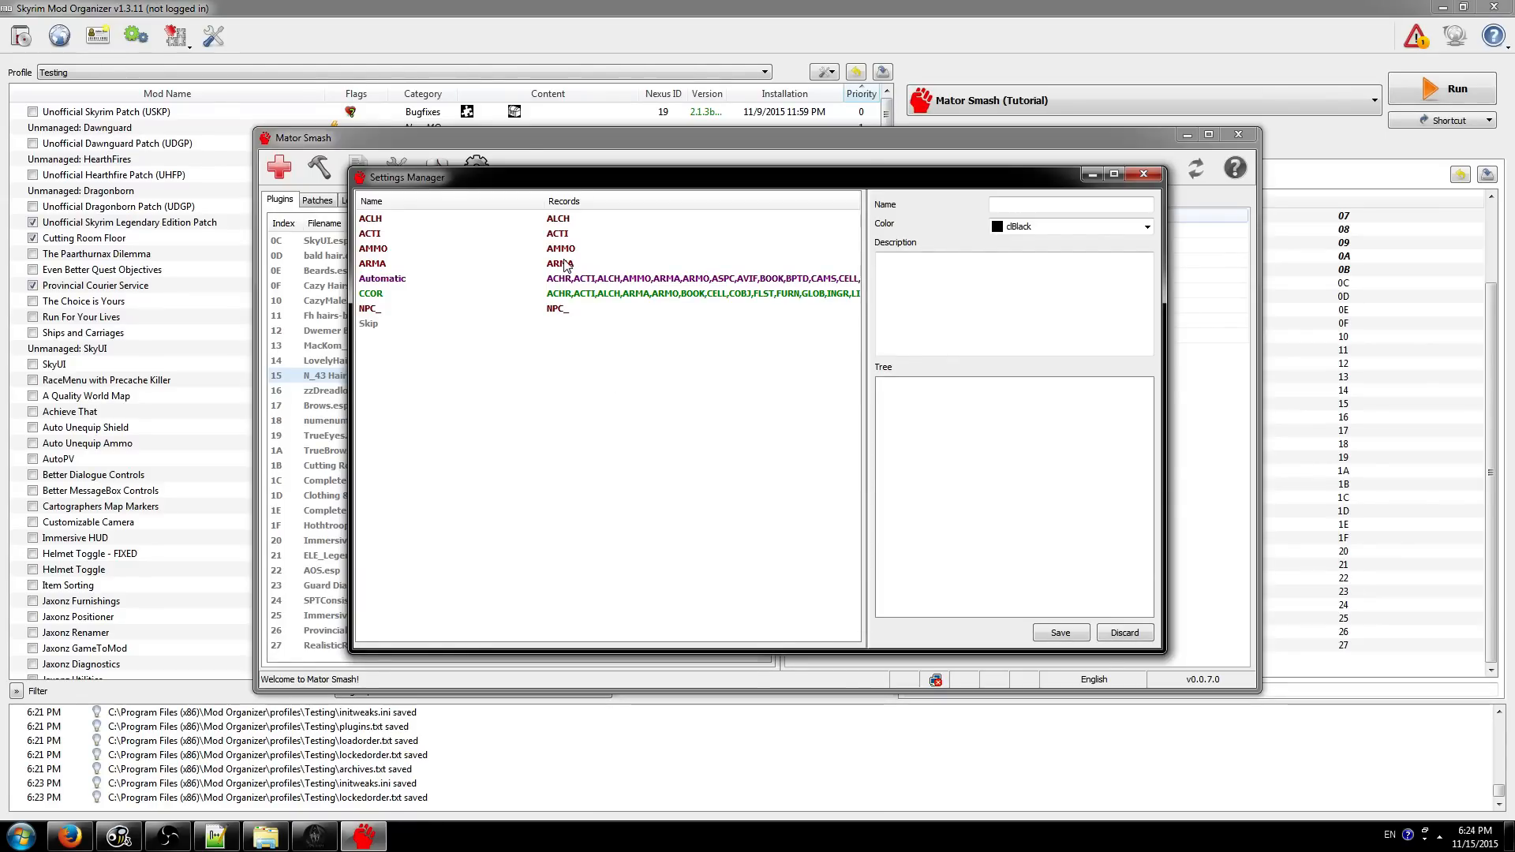
click(549, 222)
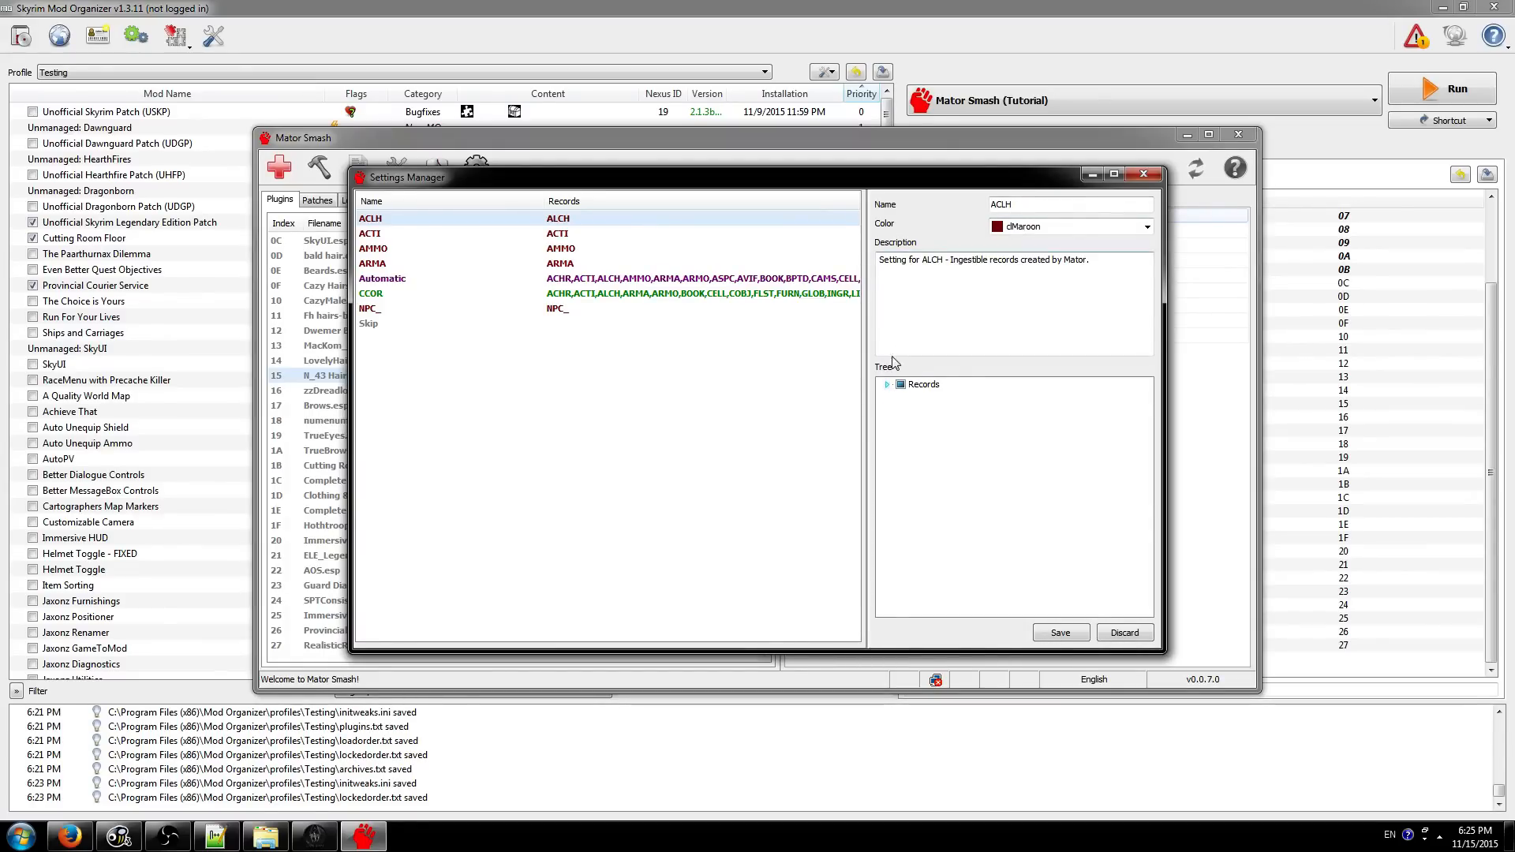
click(885, 386)
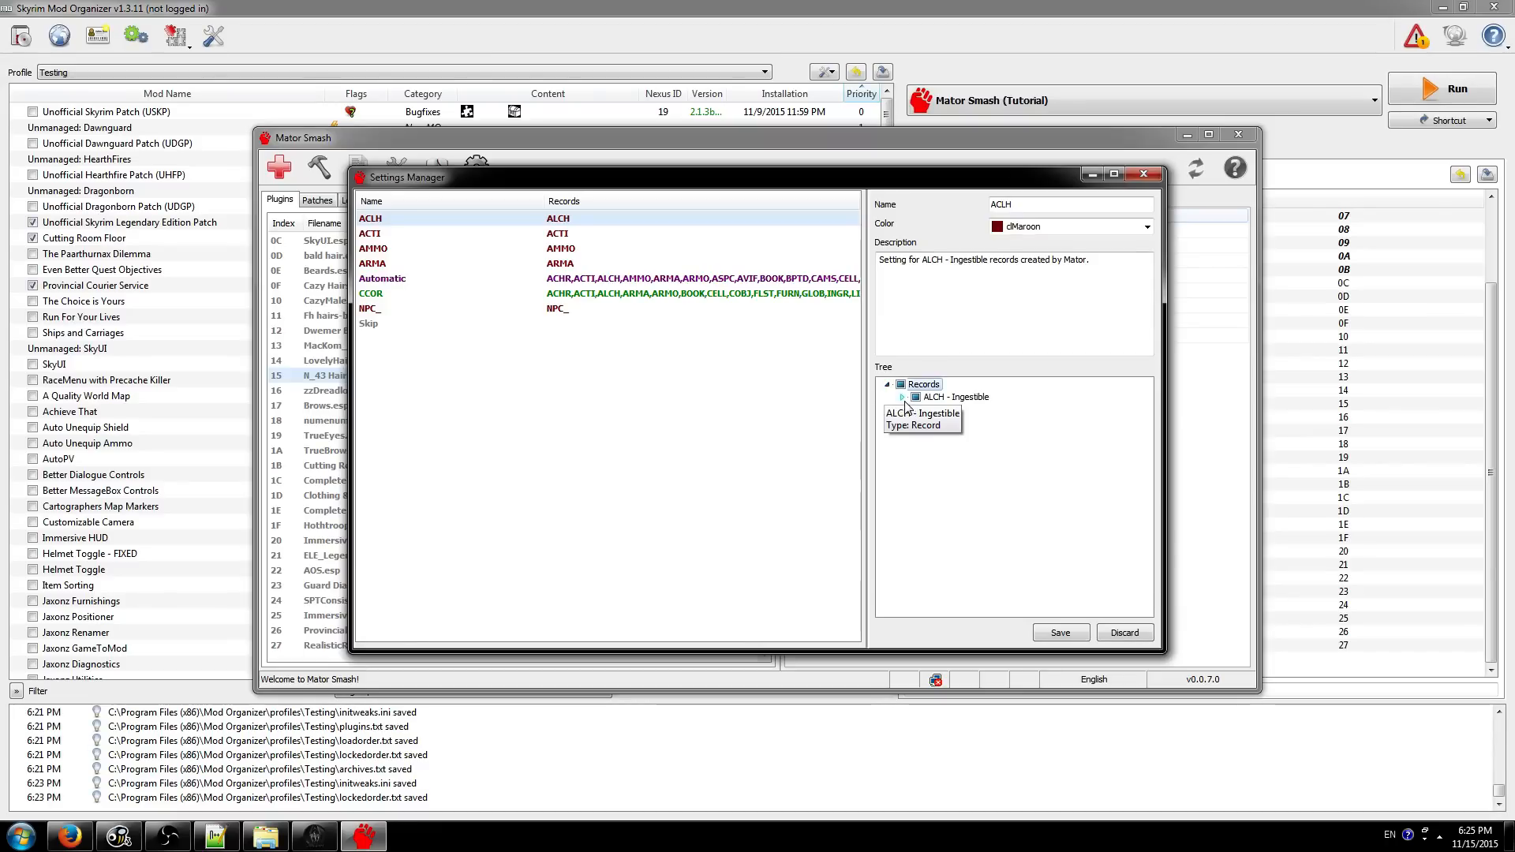
click(904, 398)
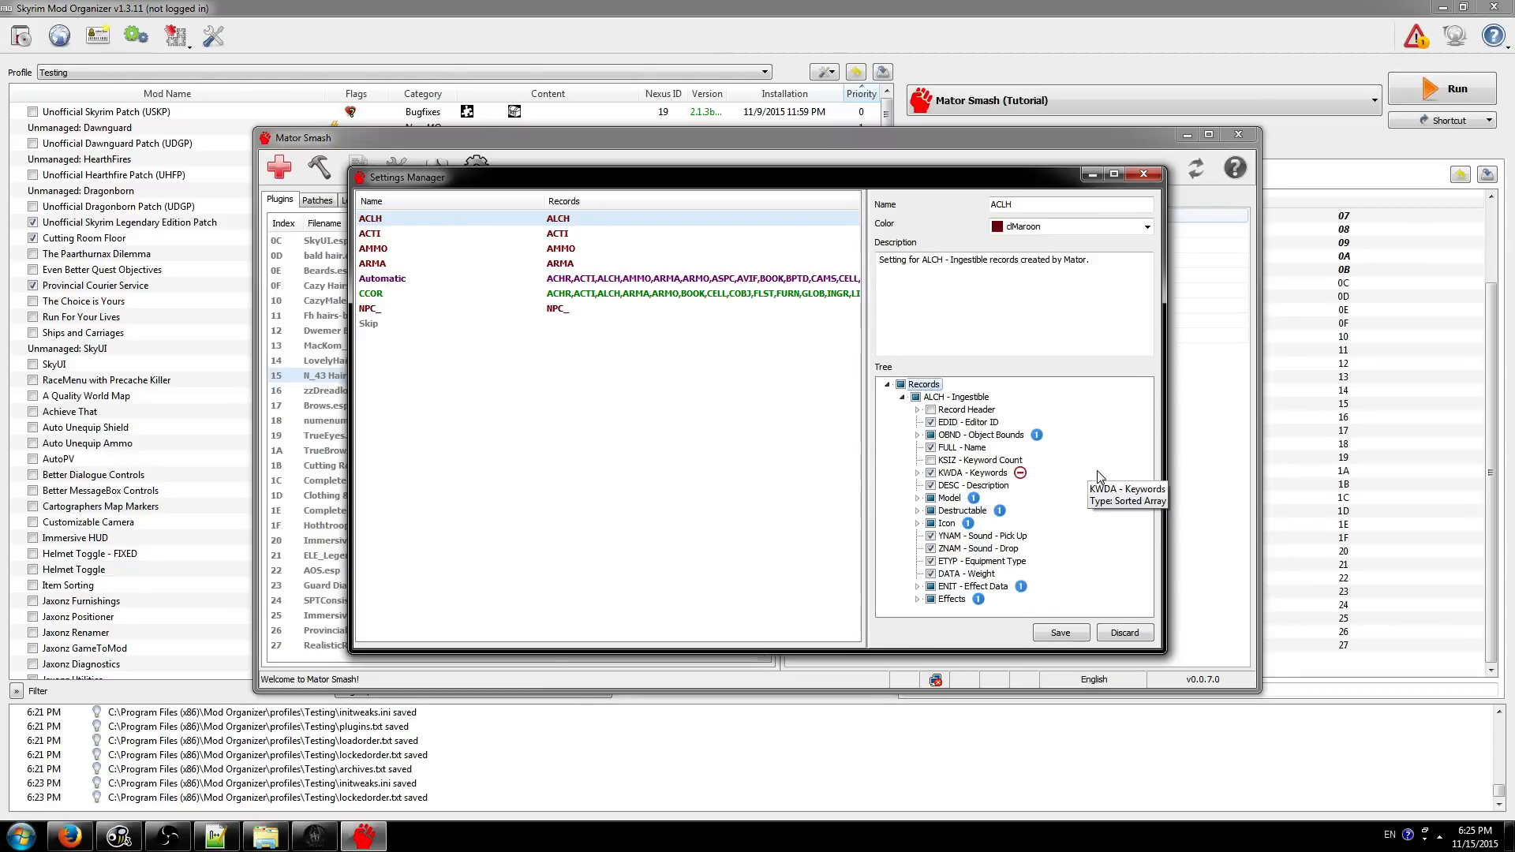
click(917, 435)
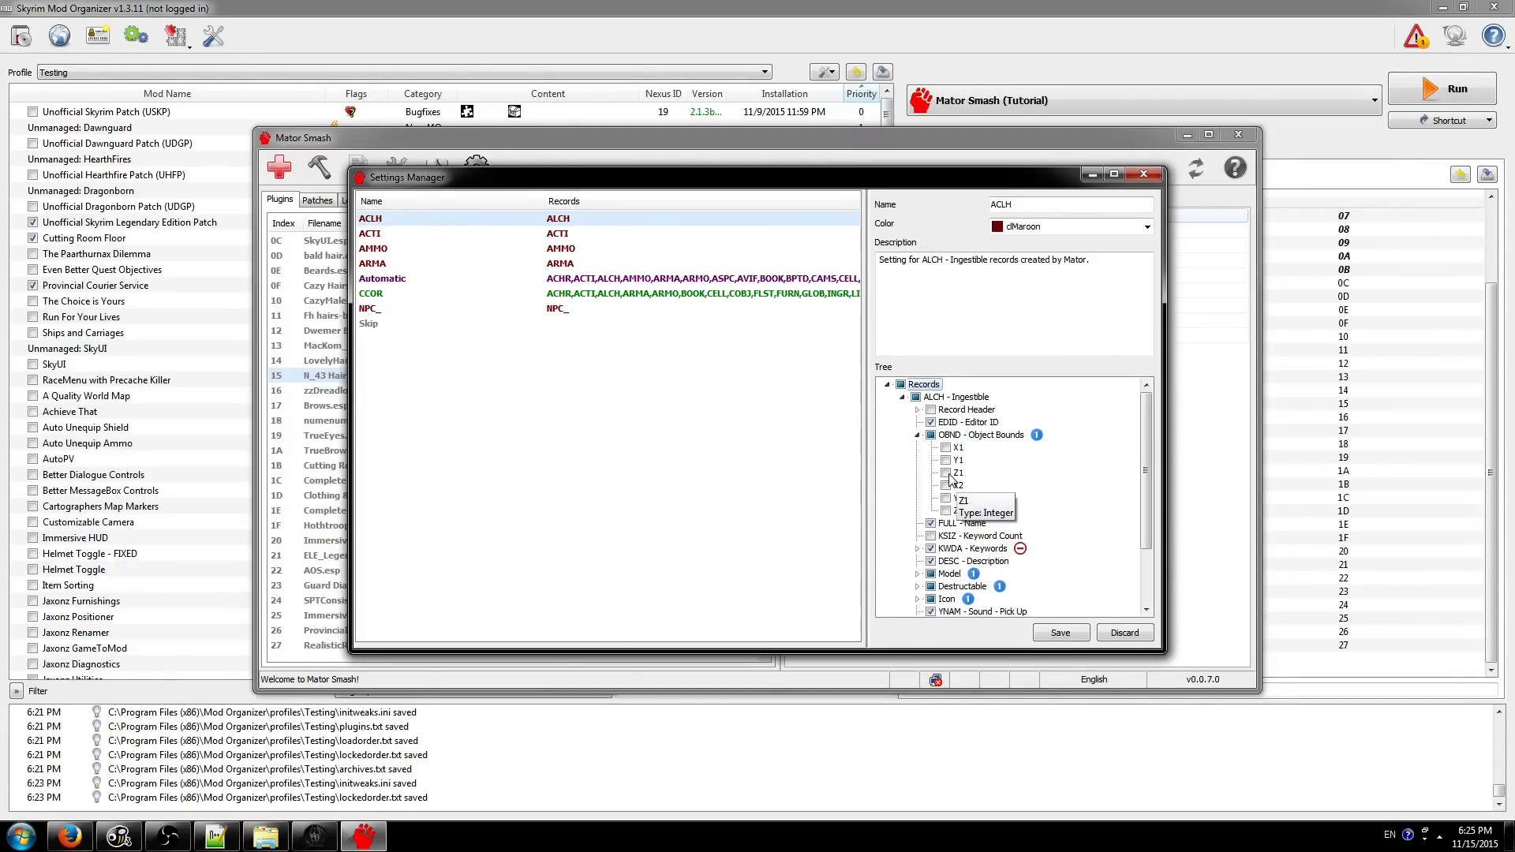
click(918, 435)
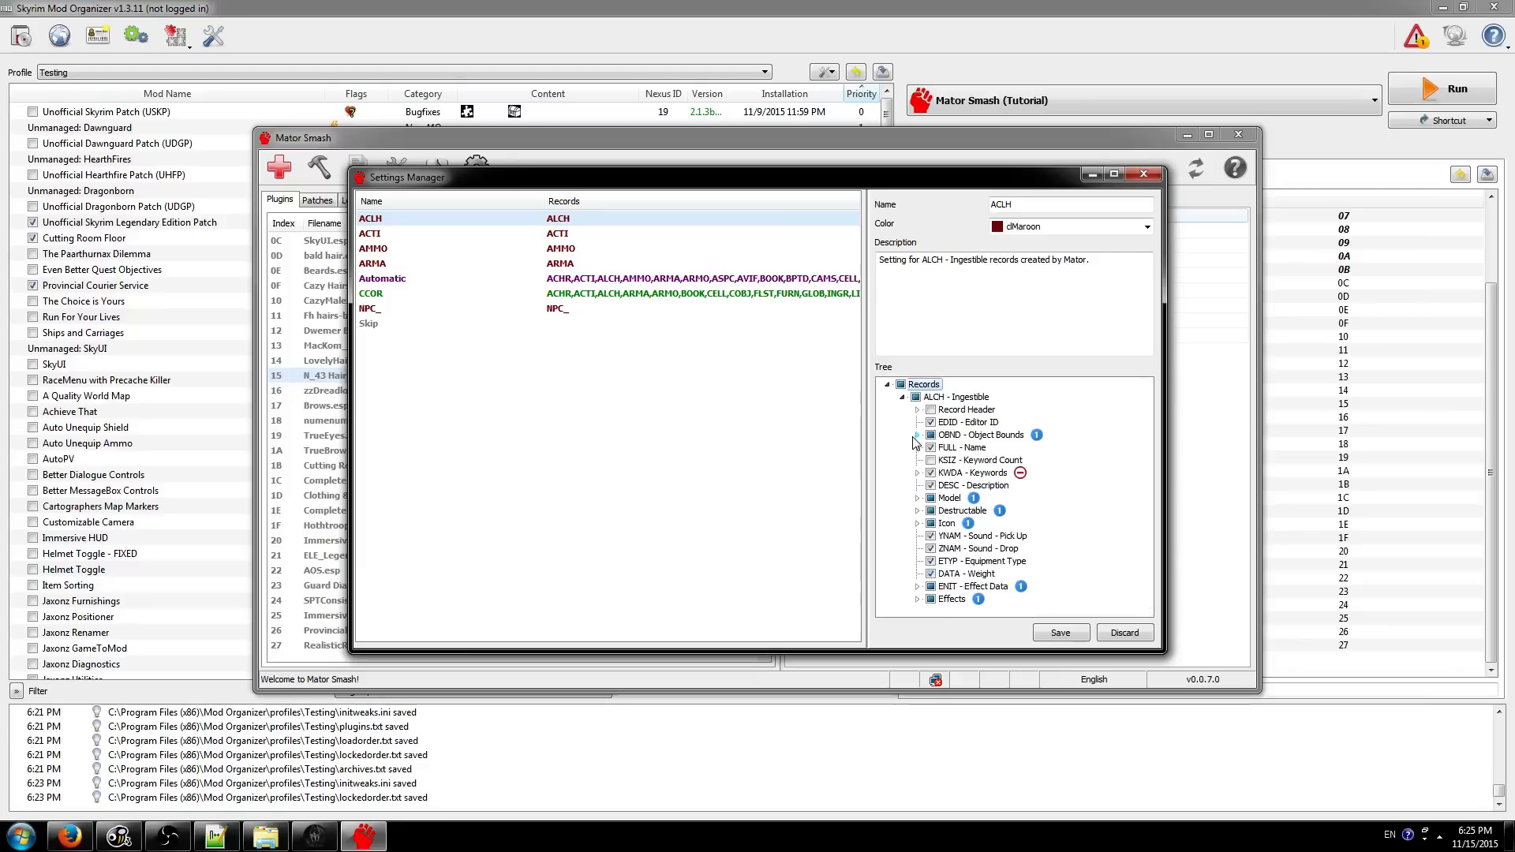
click(919, 498)
click(918, 499)
- Examine the Automatic setting's record tree, including the Object Bounds of the SOUN - Sound Marker record
click(399, 282)
click(886, 384)
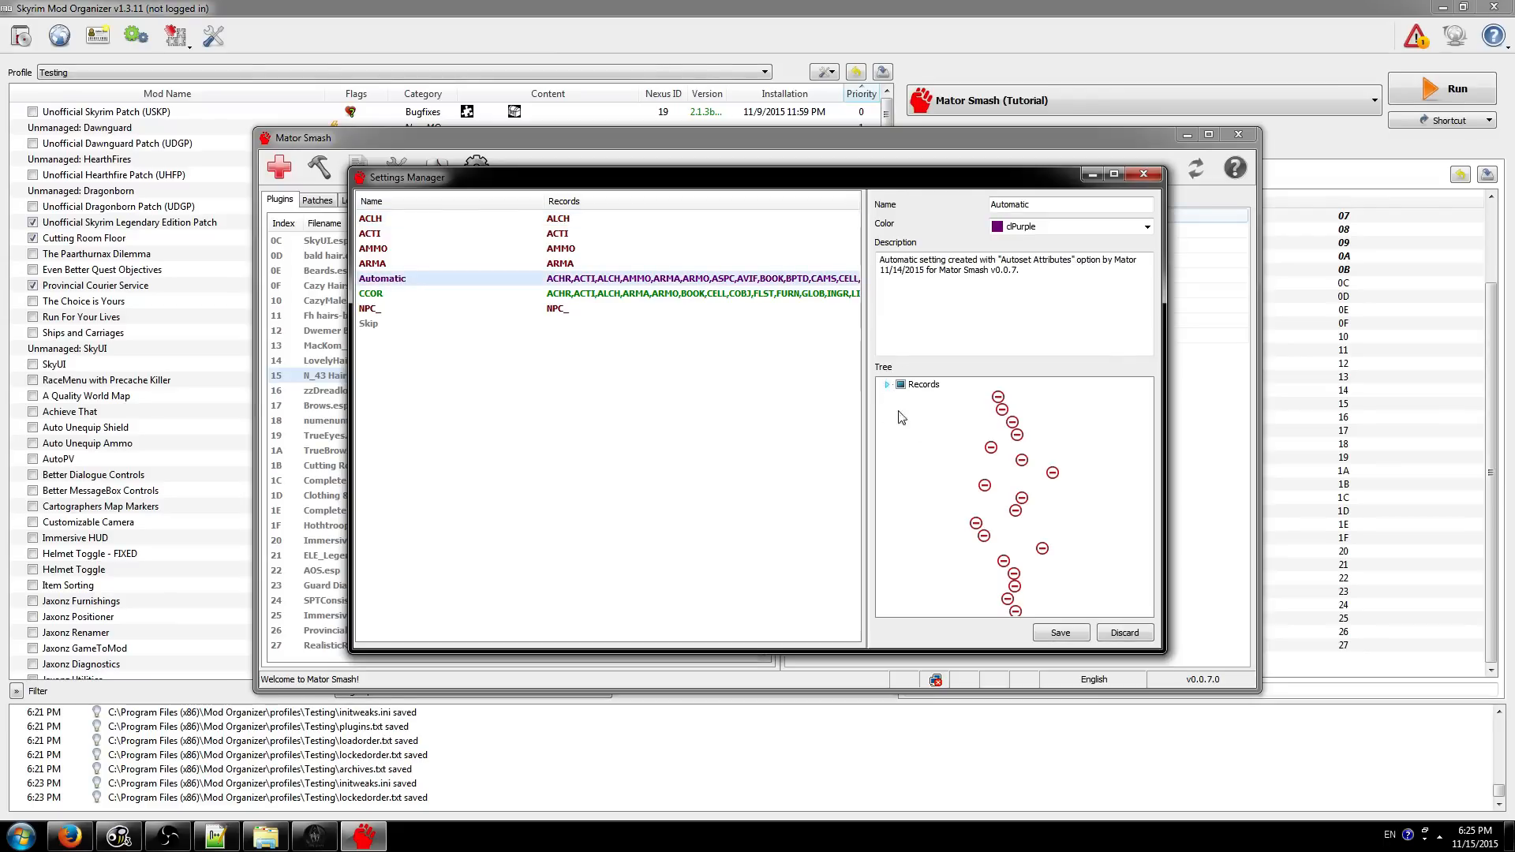
scroll(1046, 450, down, 14)
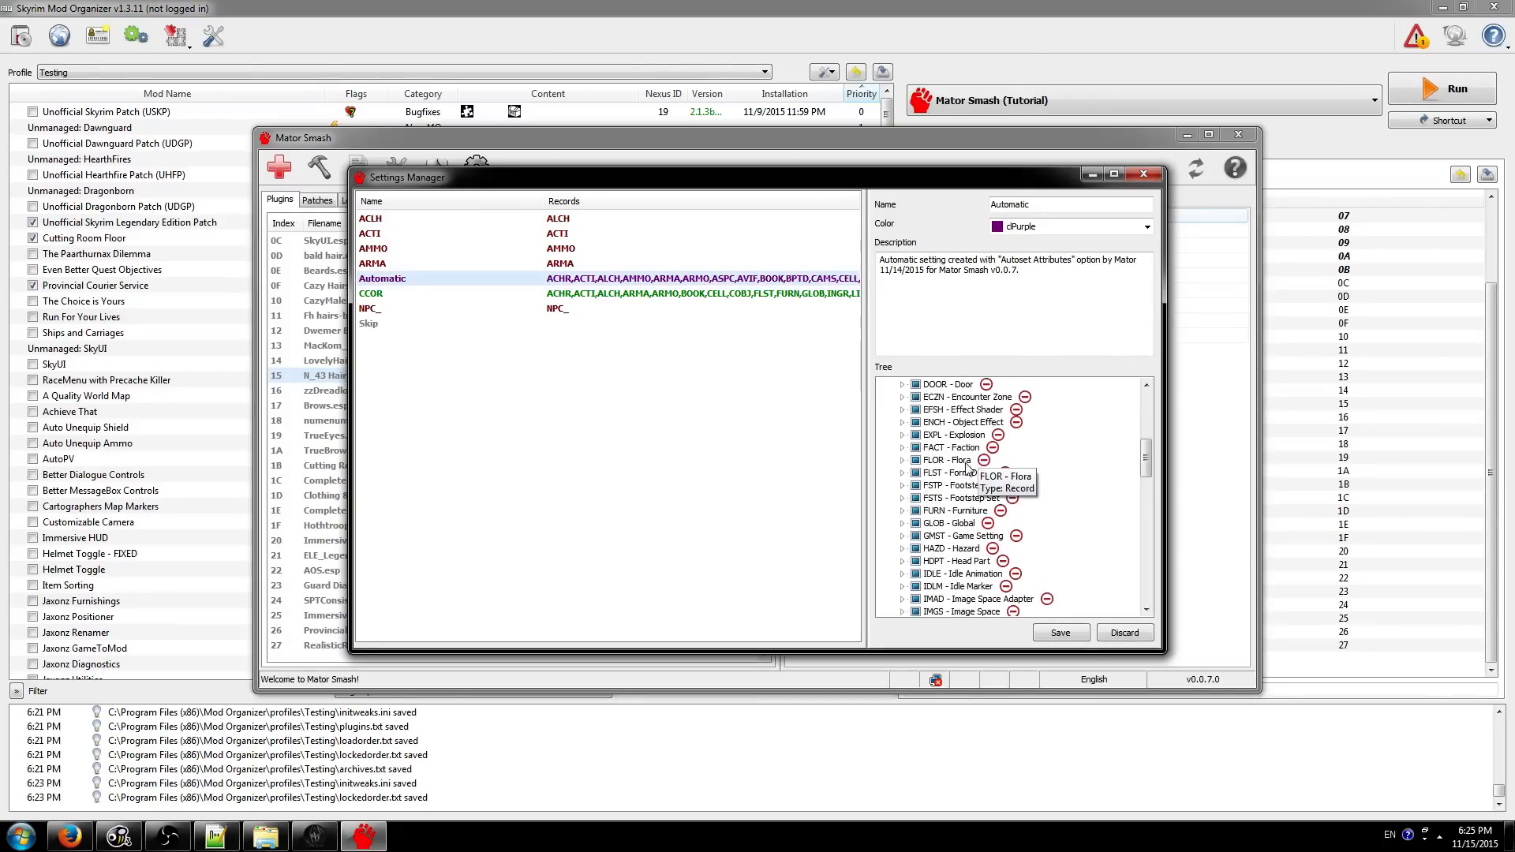
scroll(961, 479, down, 13)
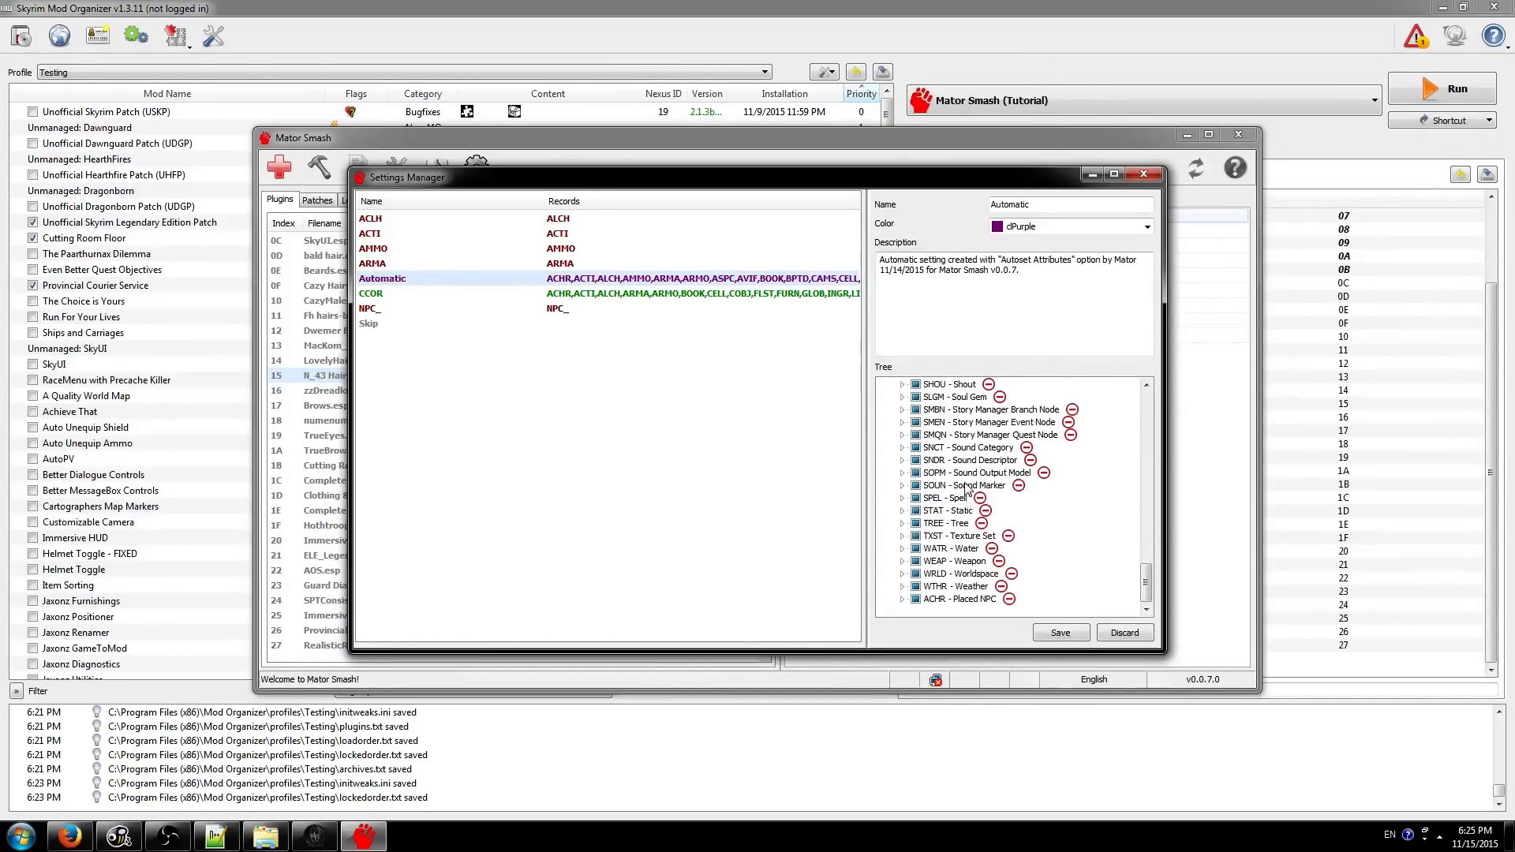
click(903, 486)
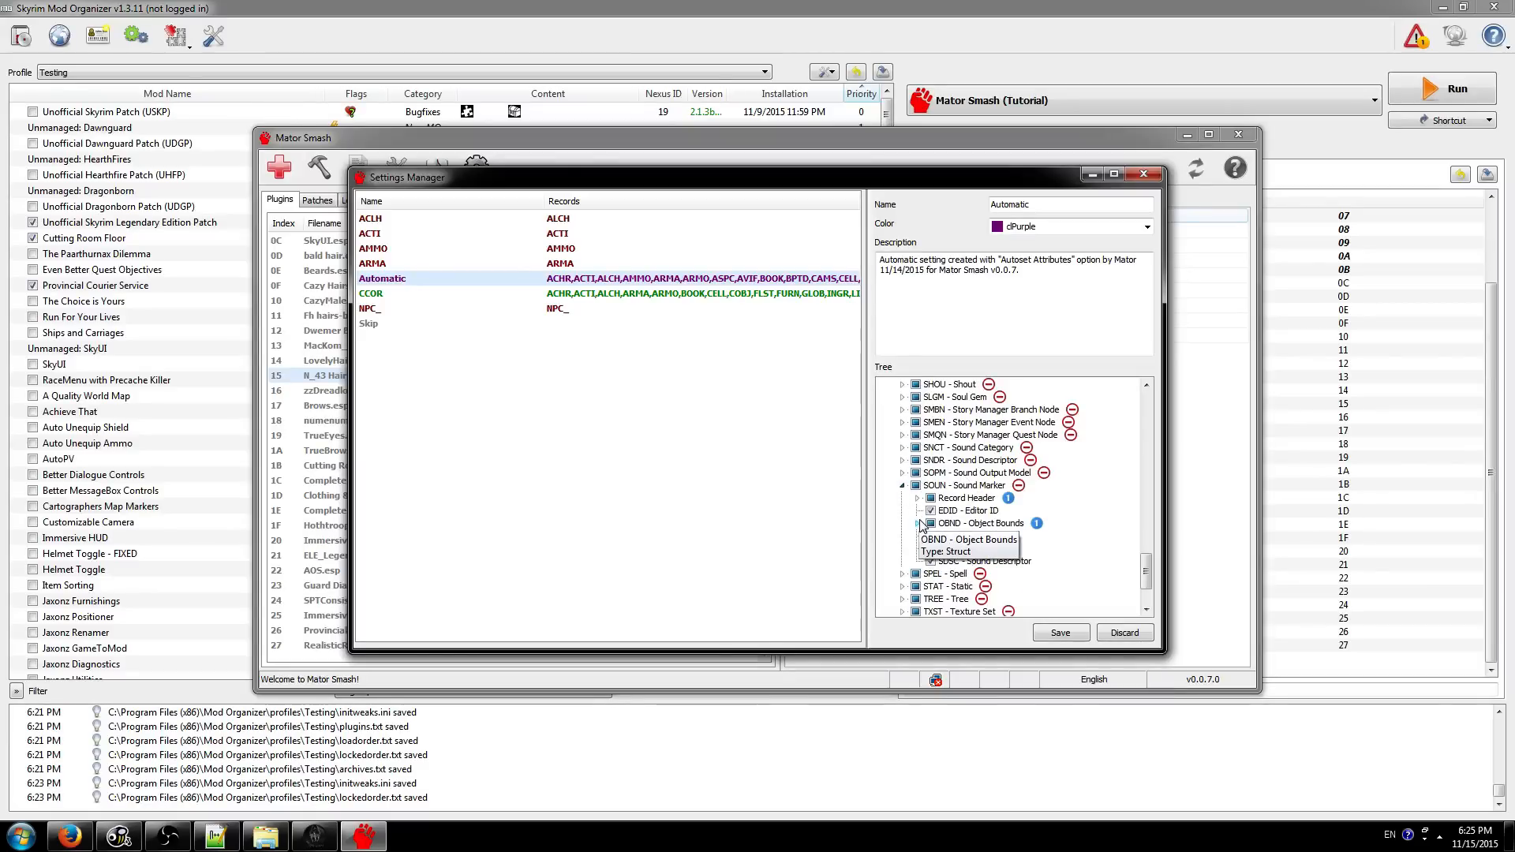
click(917, 523)
scroll(1025, 556, down, 4)
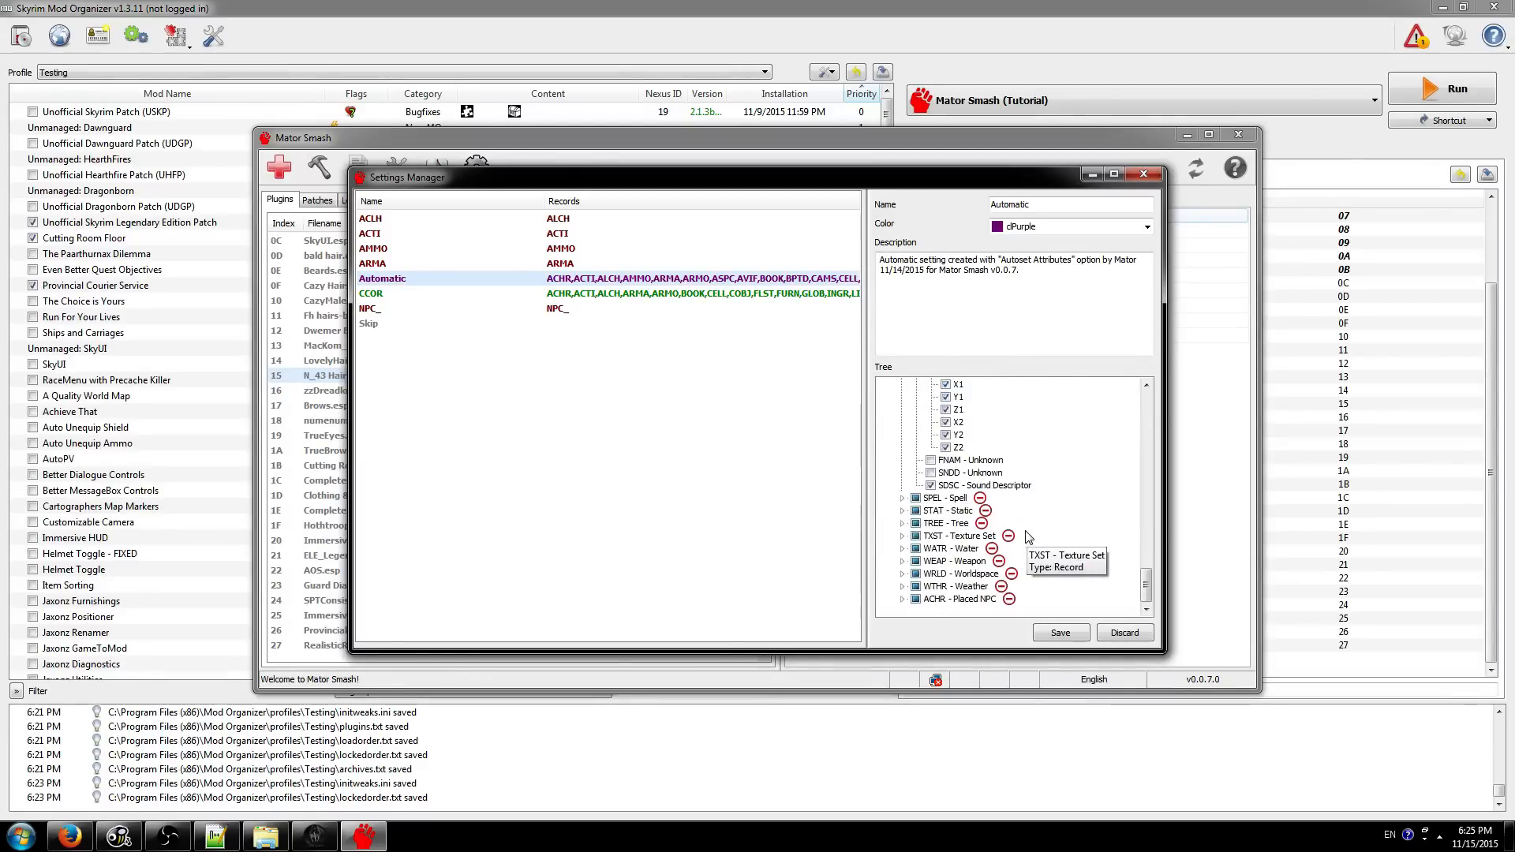
scroll(1025, 544, up, 4)
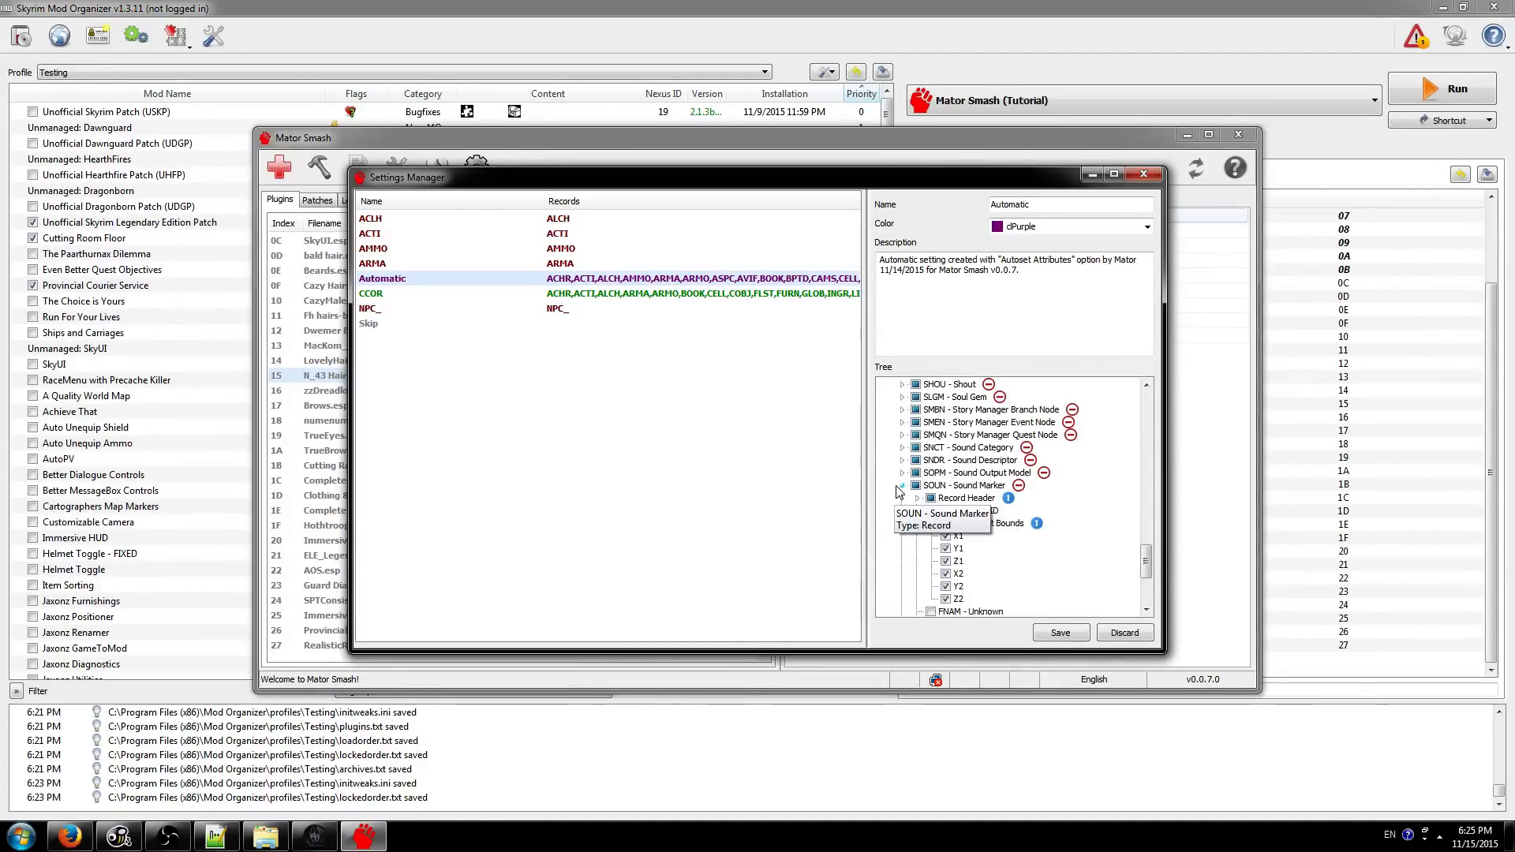
- Examine the FURN - Furniture record and the remaining record types in the Automatic setting's tree
scroll(994, 529, up, 8)
scroll(975, 513, up, 3)
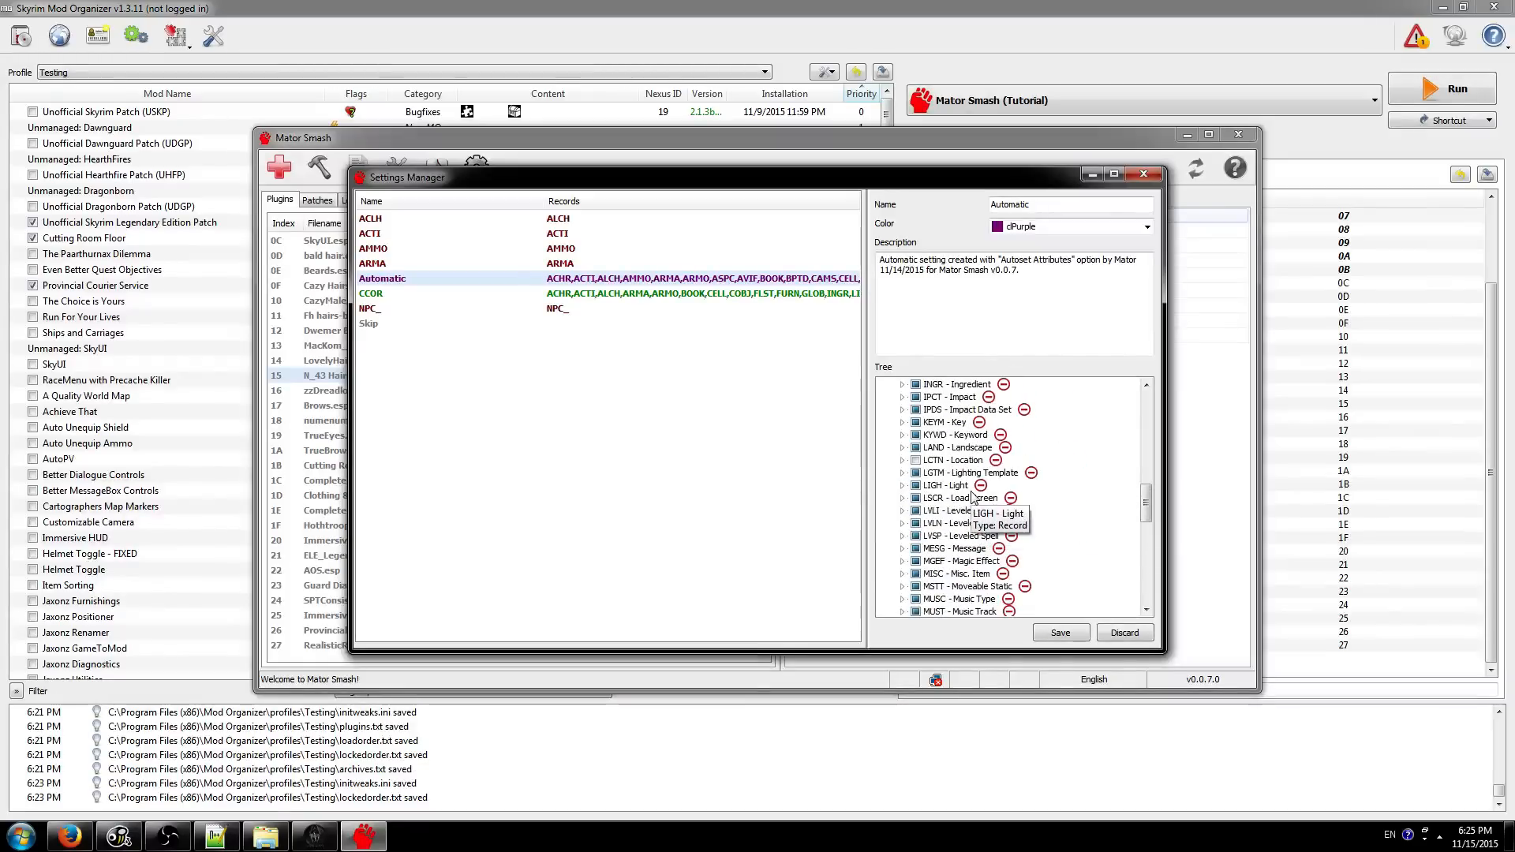
scroll(976, 507, up, 5)
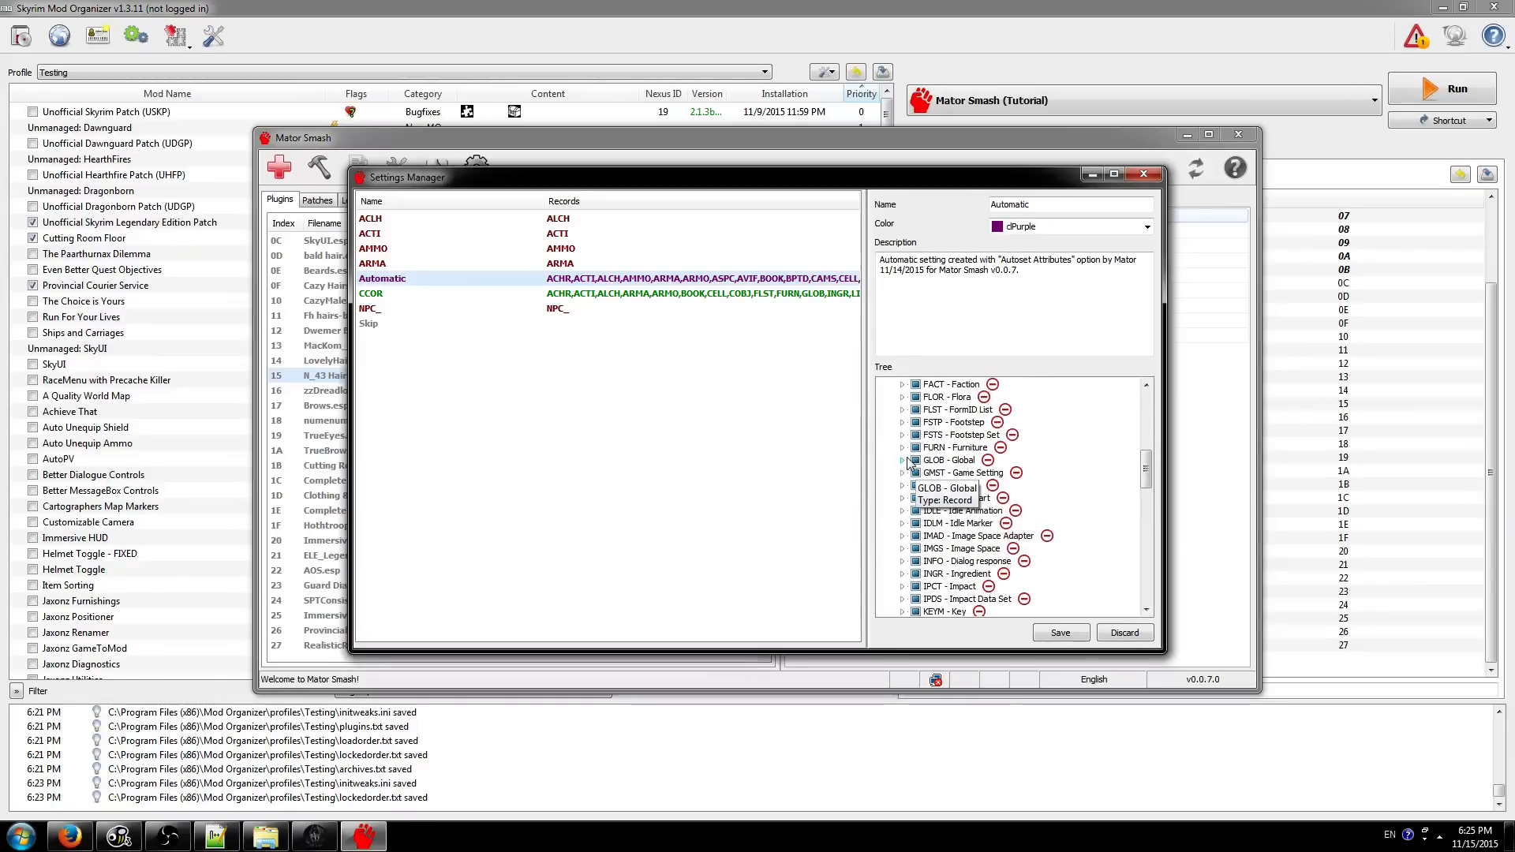
click(902, 448)
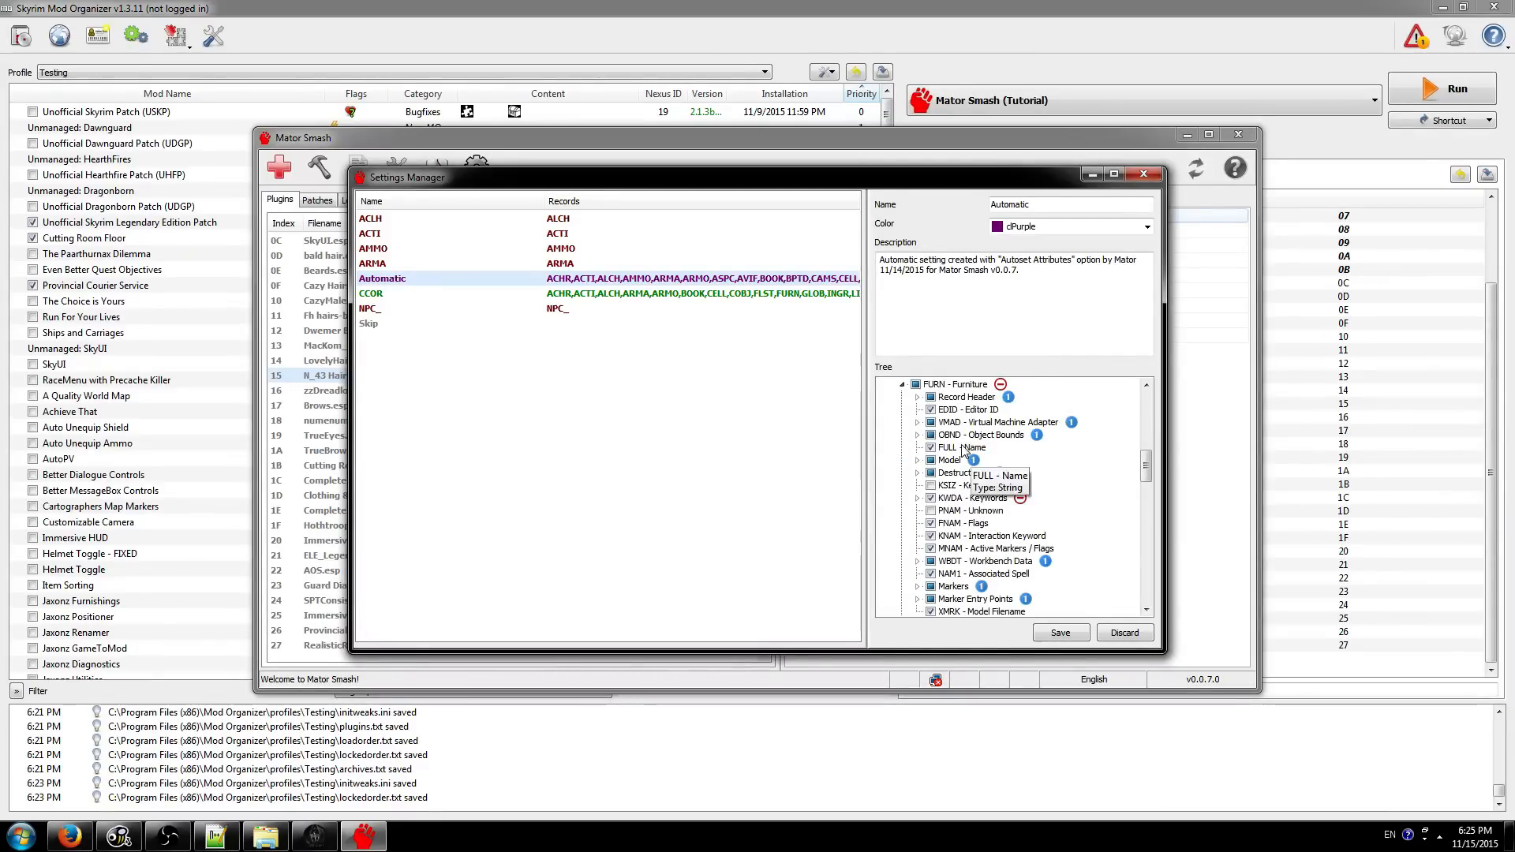
click(902, 385)
scroll(1002, 514, up, 5)
scroll(1001, 512, up, 4)
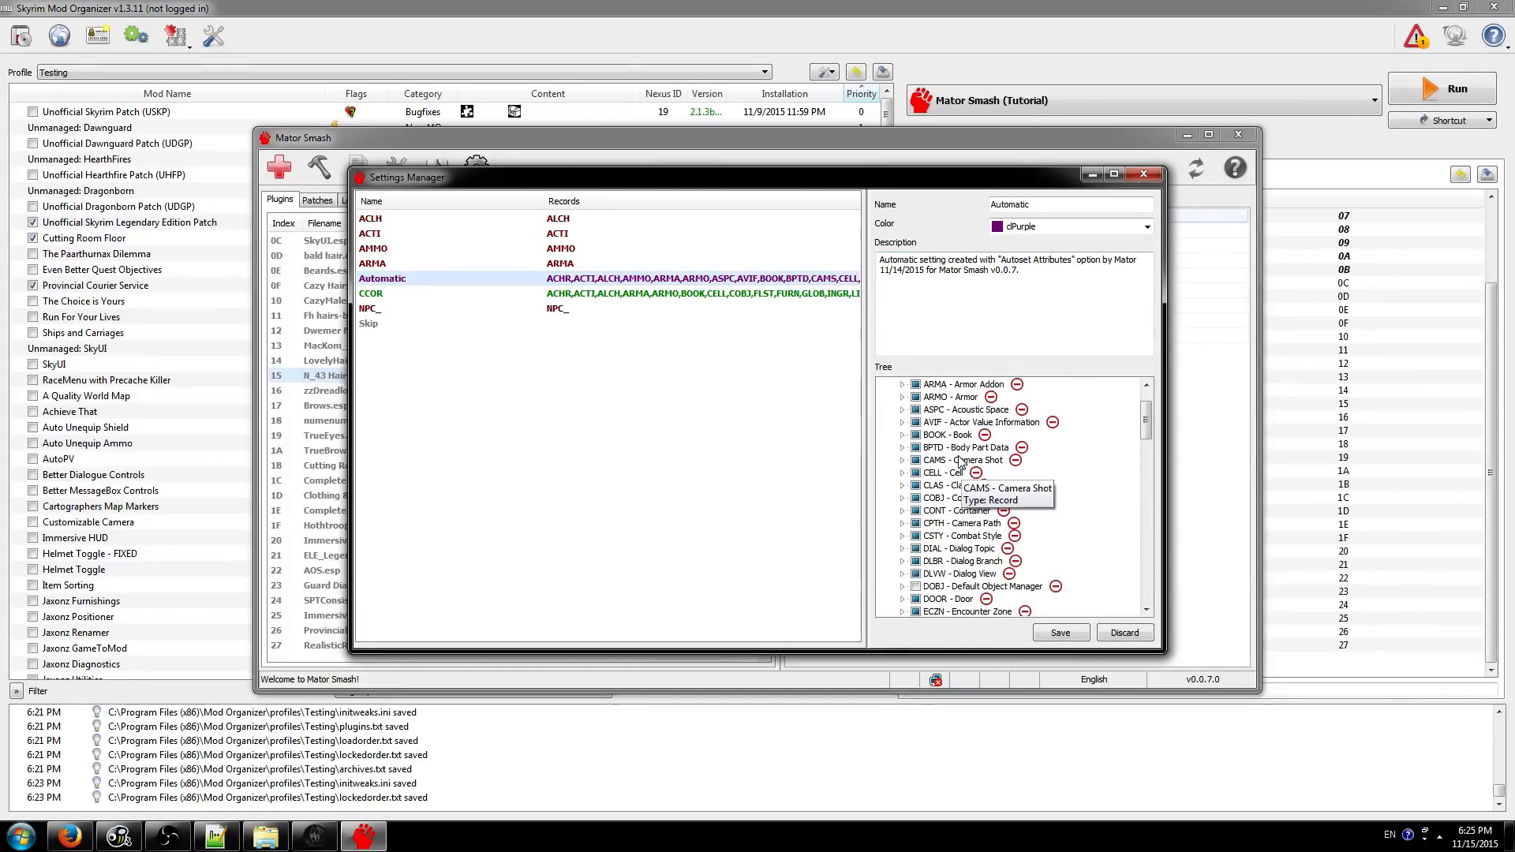
scroll(1029, 479, down, 5)
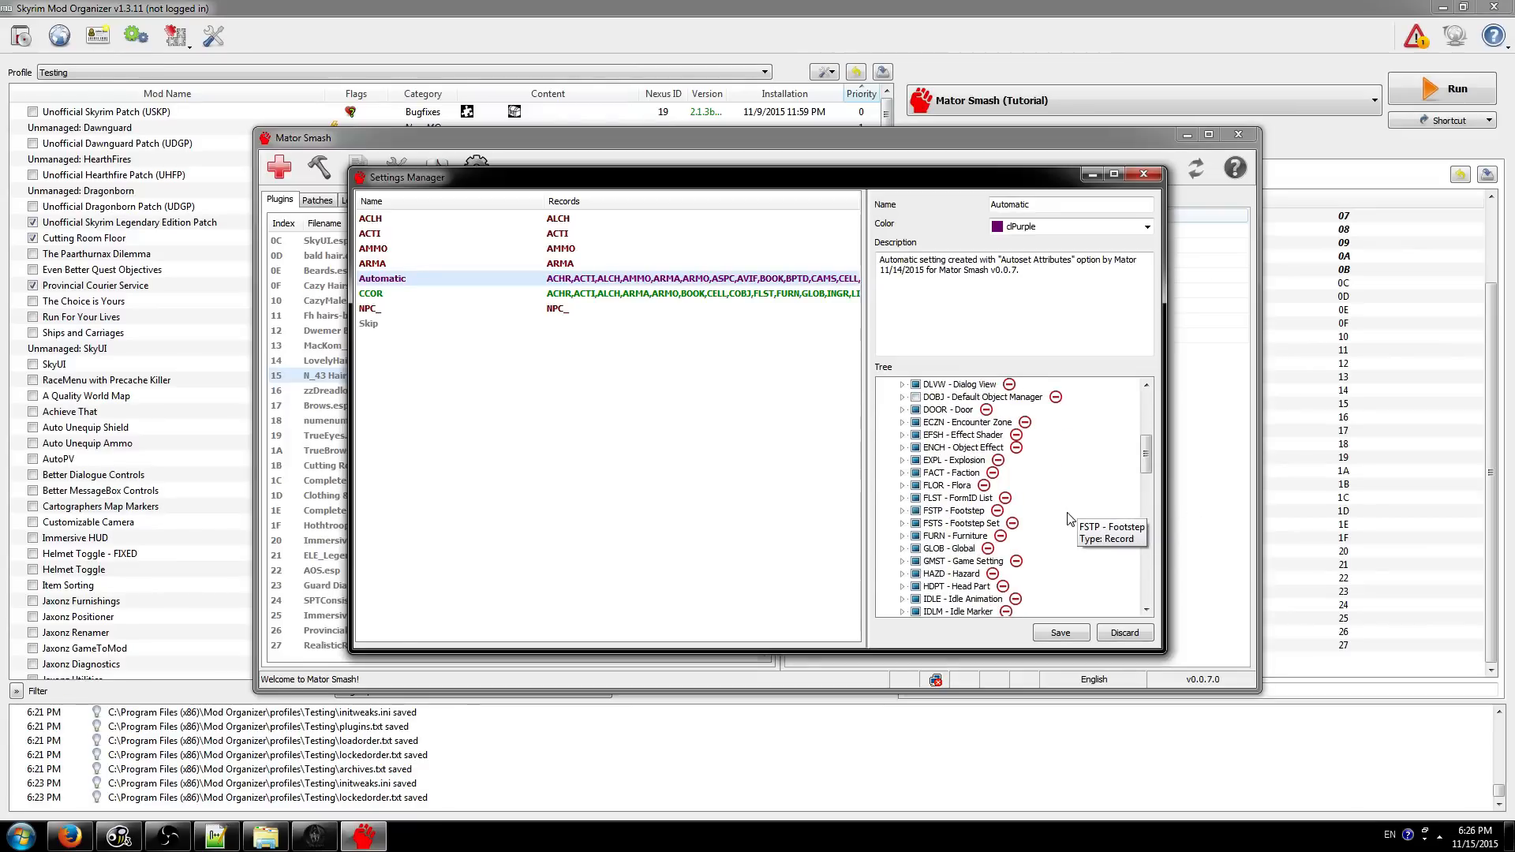
scroll(1021, 474, up, 6)
scroll(1018, 474, up, 1)
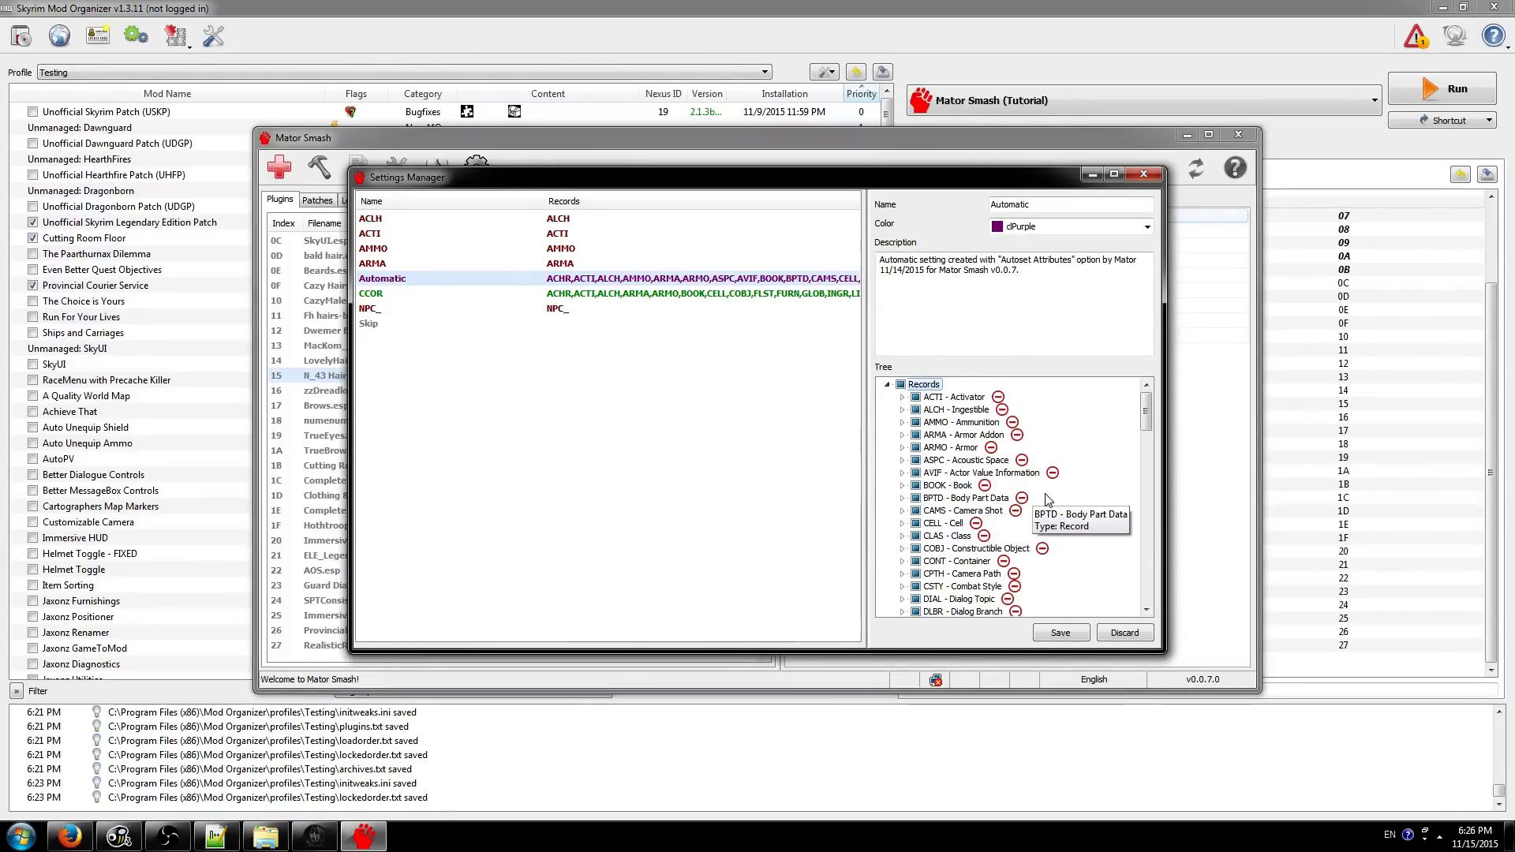
- Examine the NPC_ setting's Non-Player Character (Actor) record tree and its subrecords
click(569, 309)
click(887, 385)
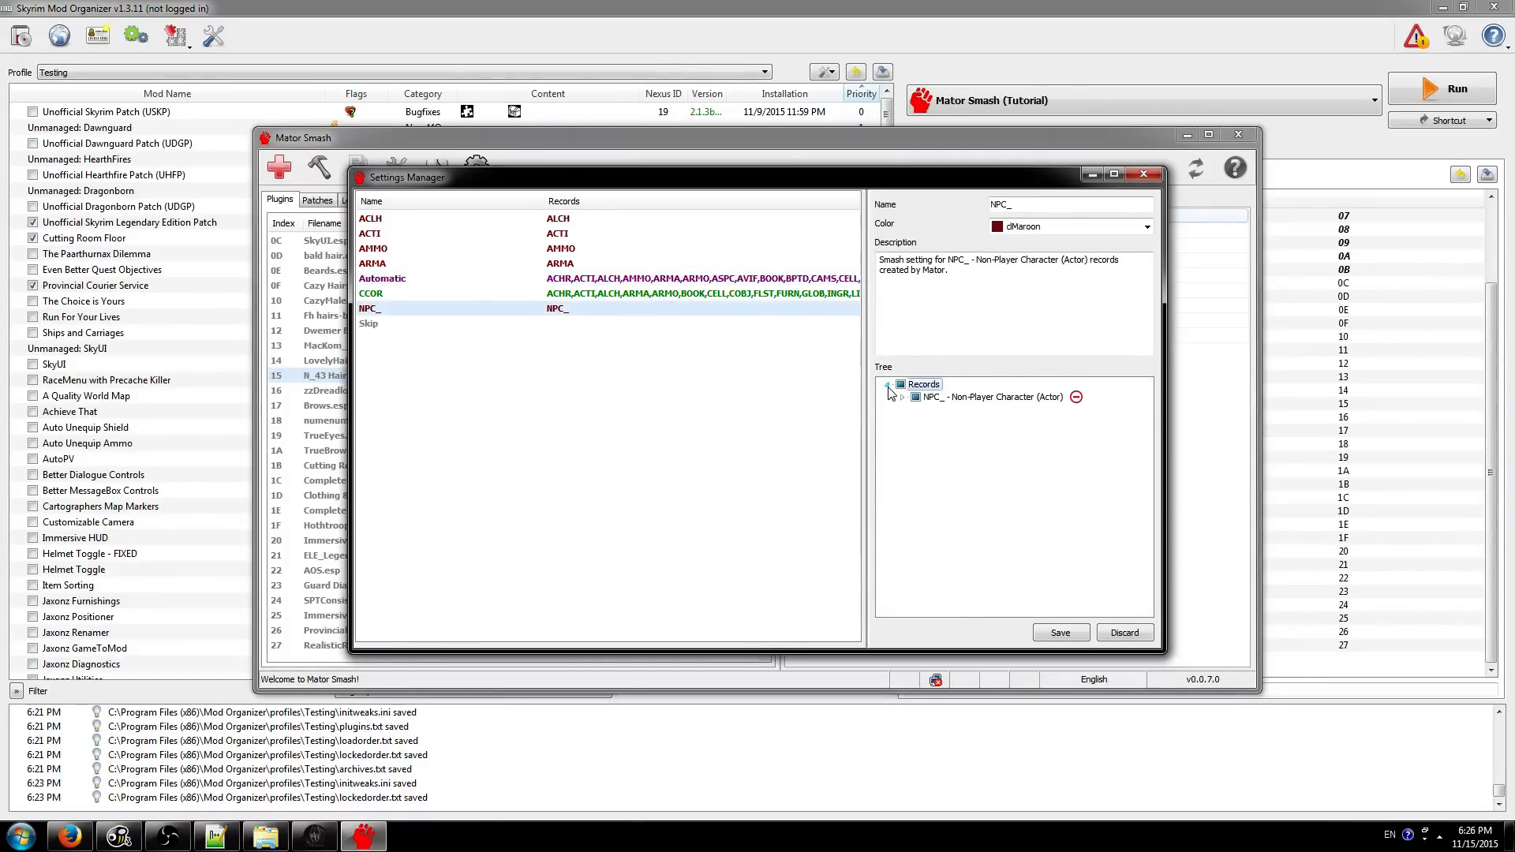
click(904, 398)
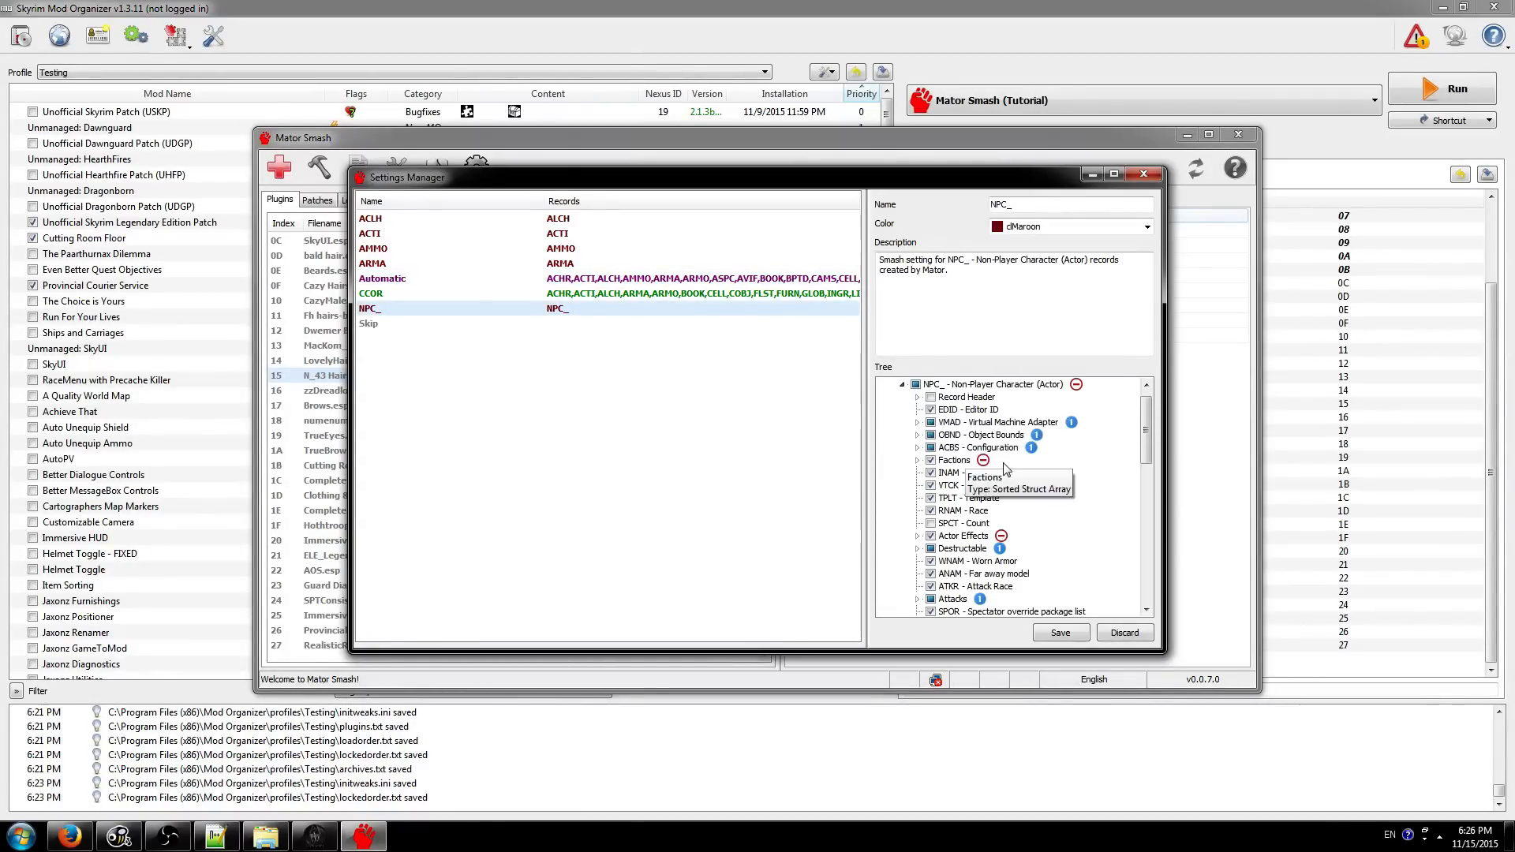
scroll(1061, 501, down, 8)
scroll(1061, 501, down, 1)
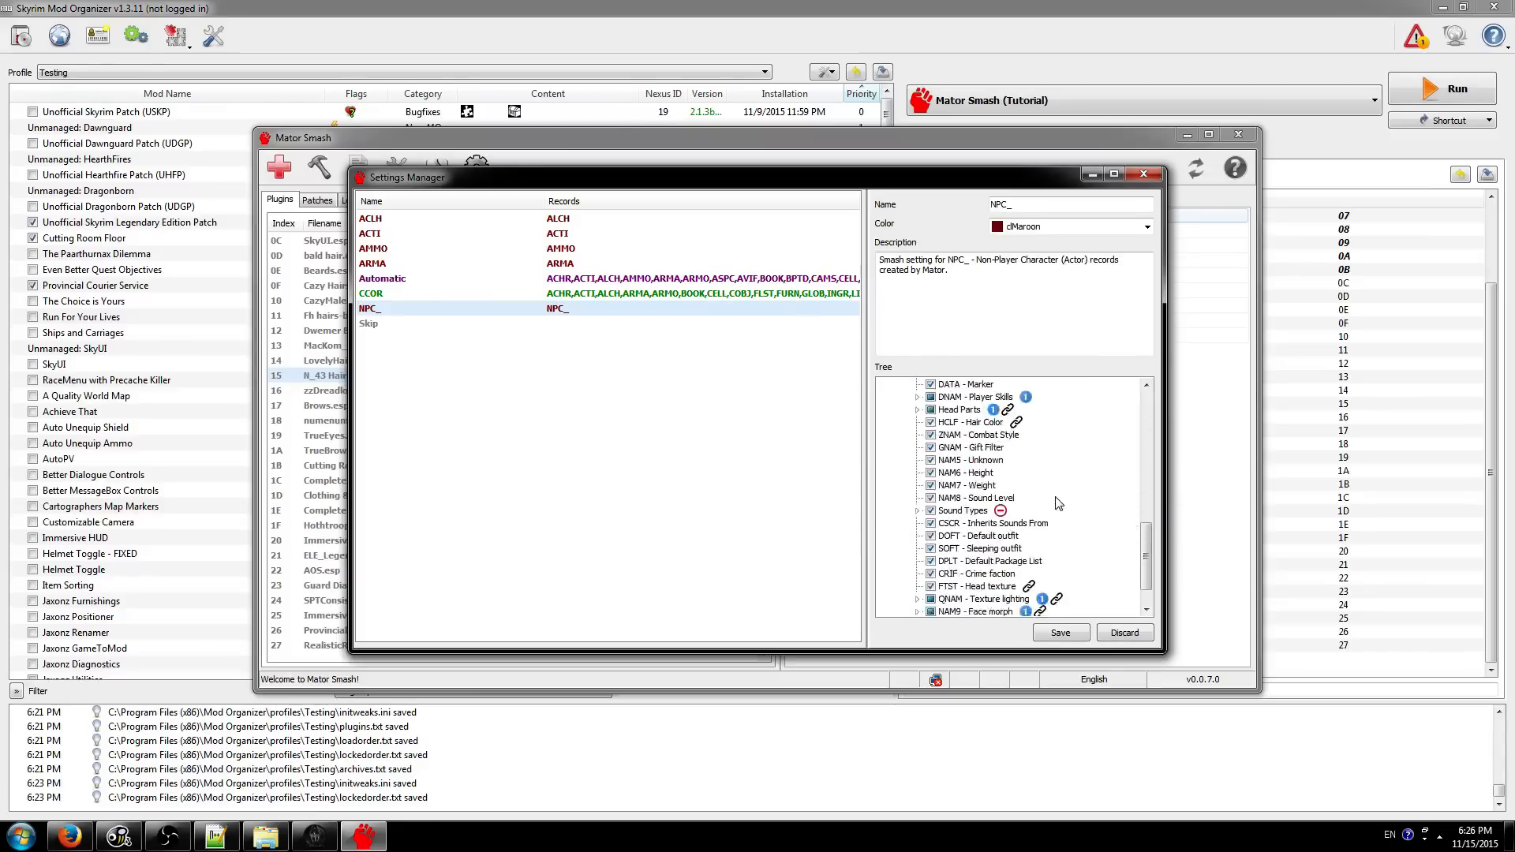
scroll(992, 450, up, 8)
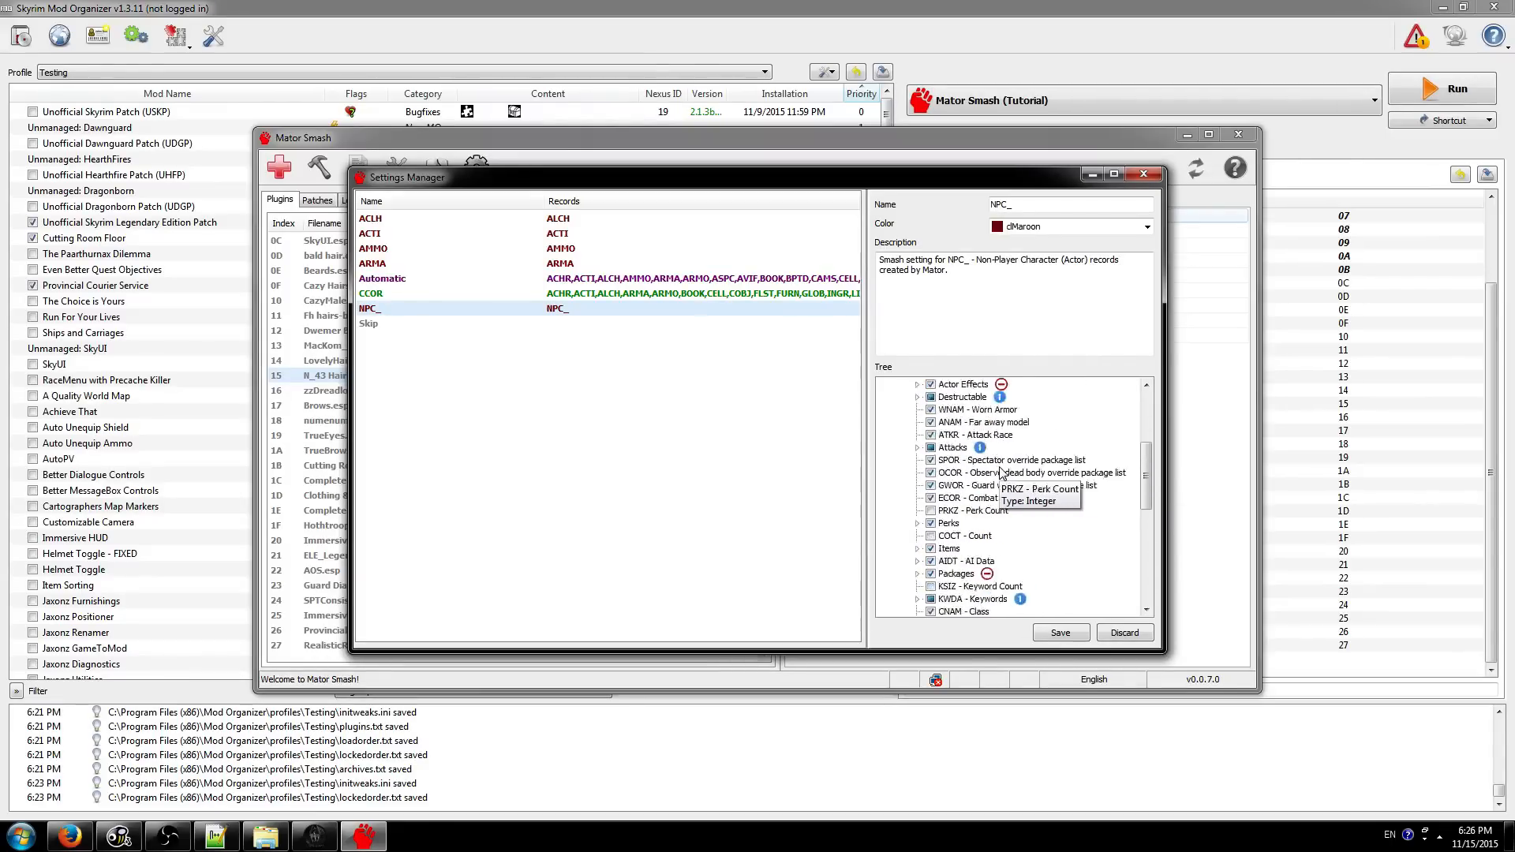
- Create a new smash setting in the Settings Manager
click(604, 375)
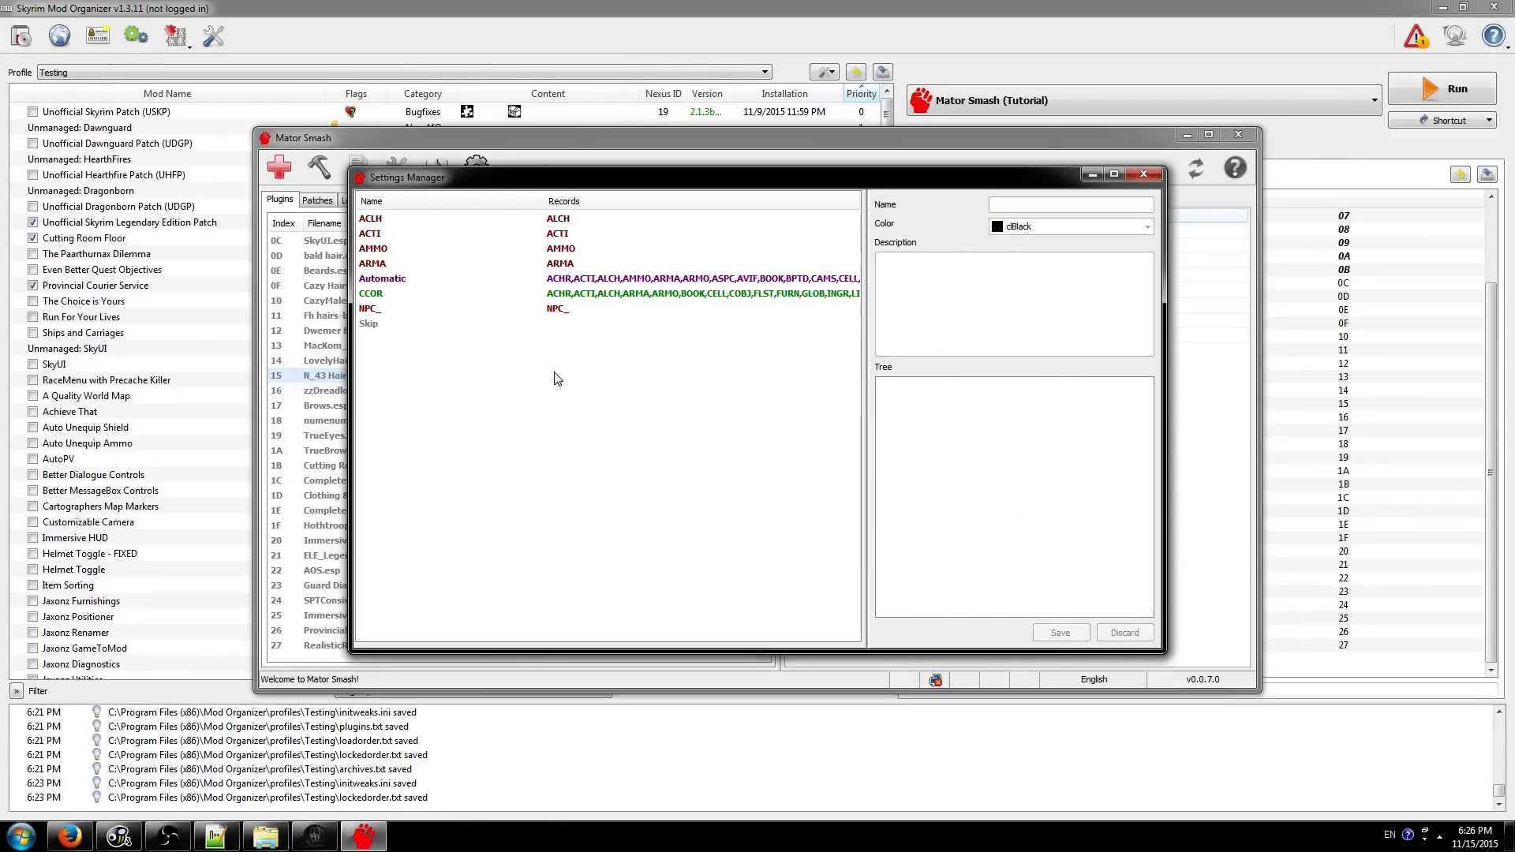
right_click(462, 365)
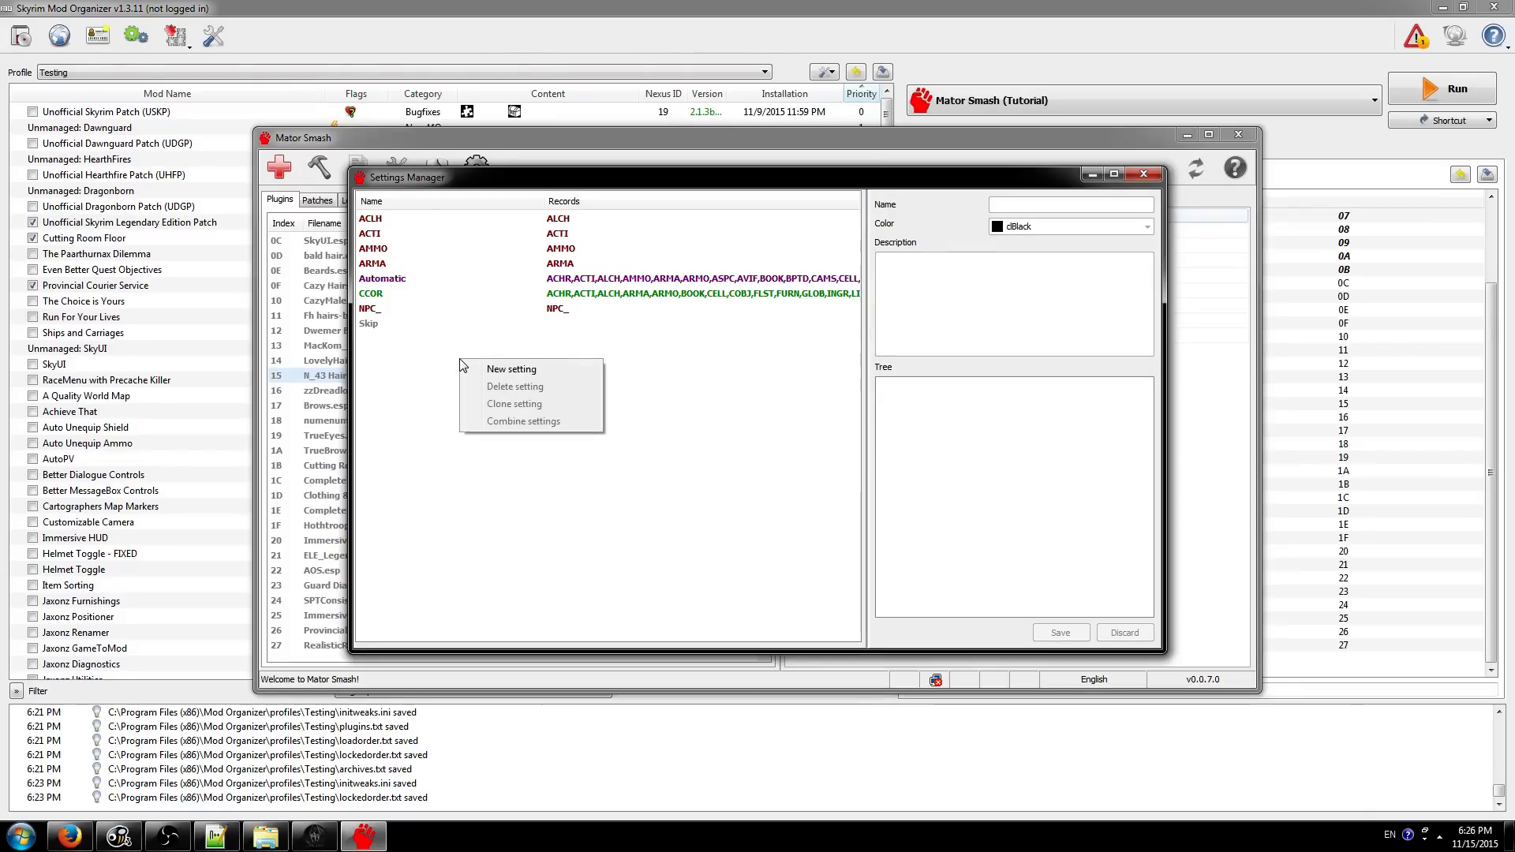
click(500, 369)
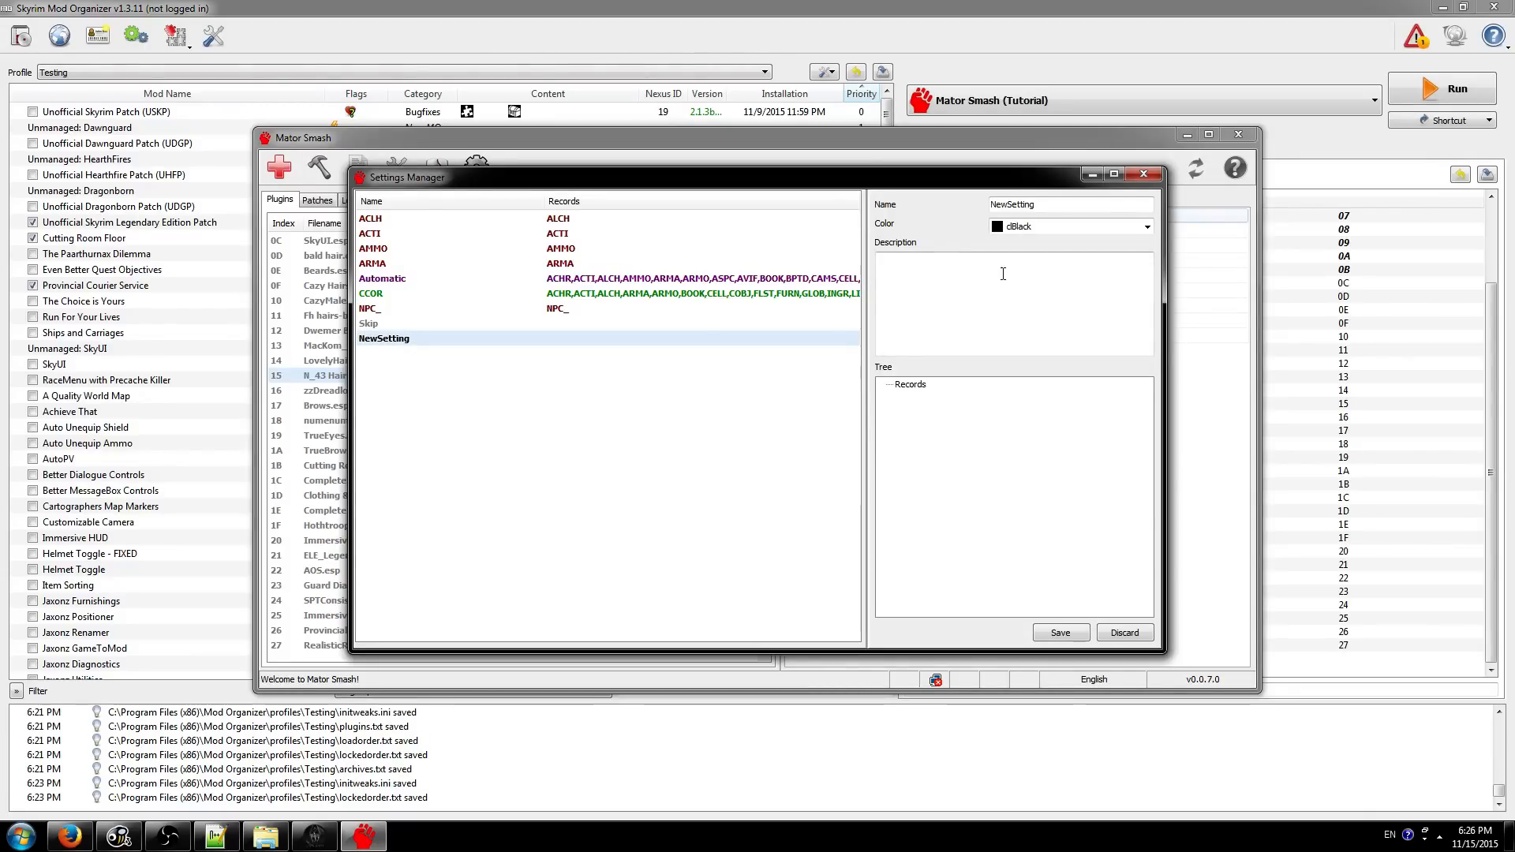
- Name the new setting COBJ and set its color to clMaroon
double_click(1049, 204)
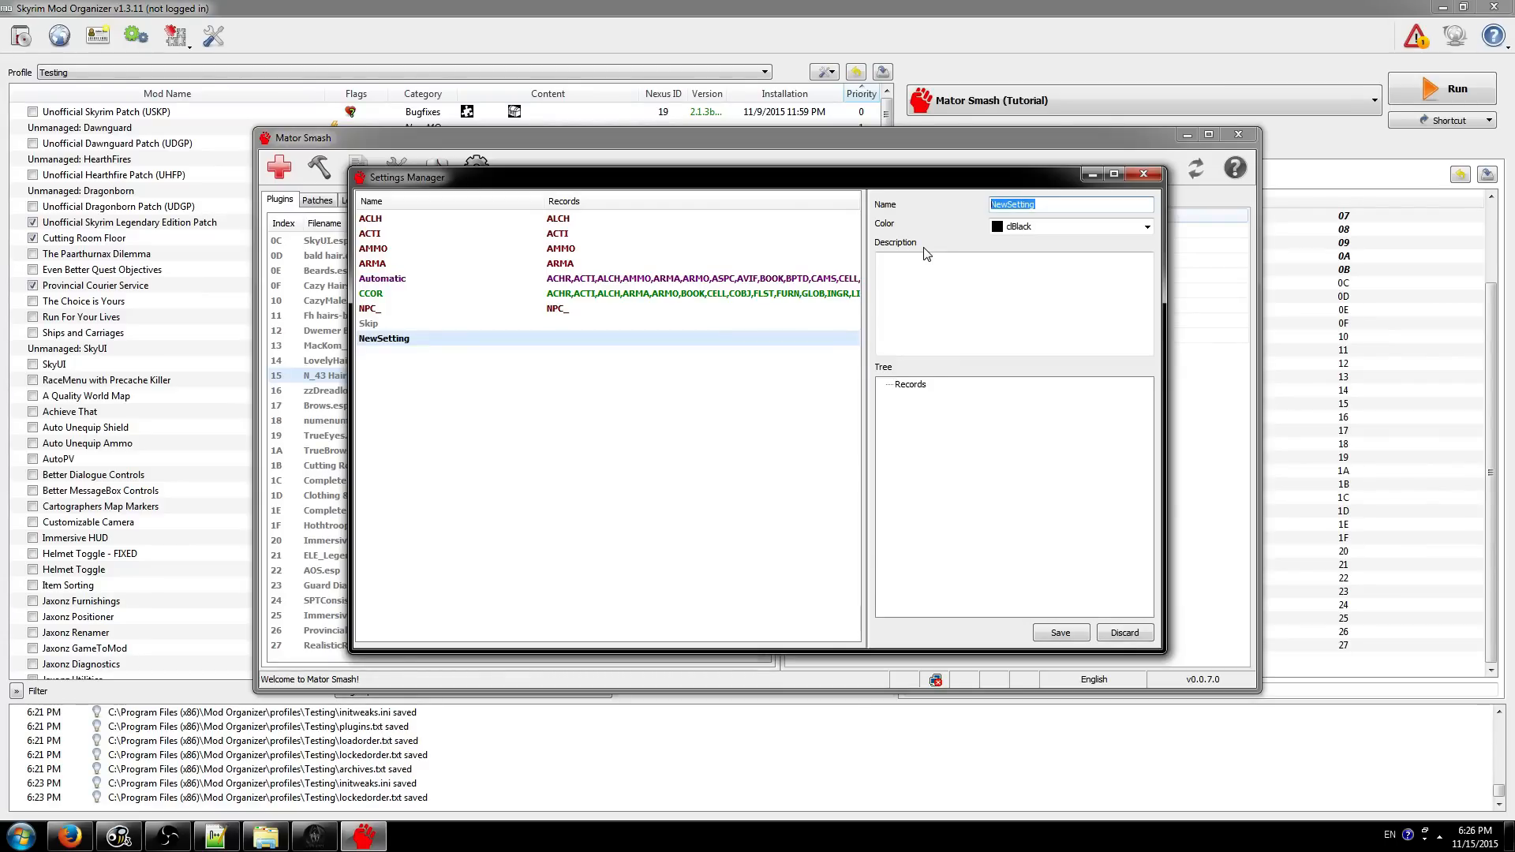
text(COBJ)
click(1041, 228)
click(1034, 249)
click(966, 290)
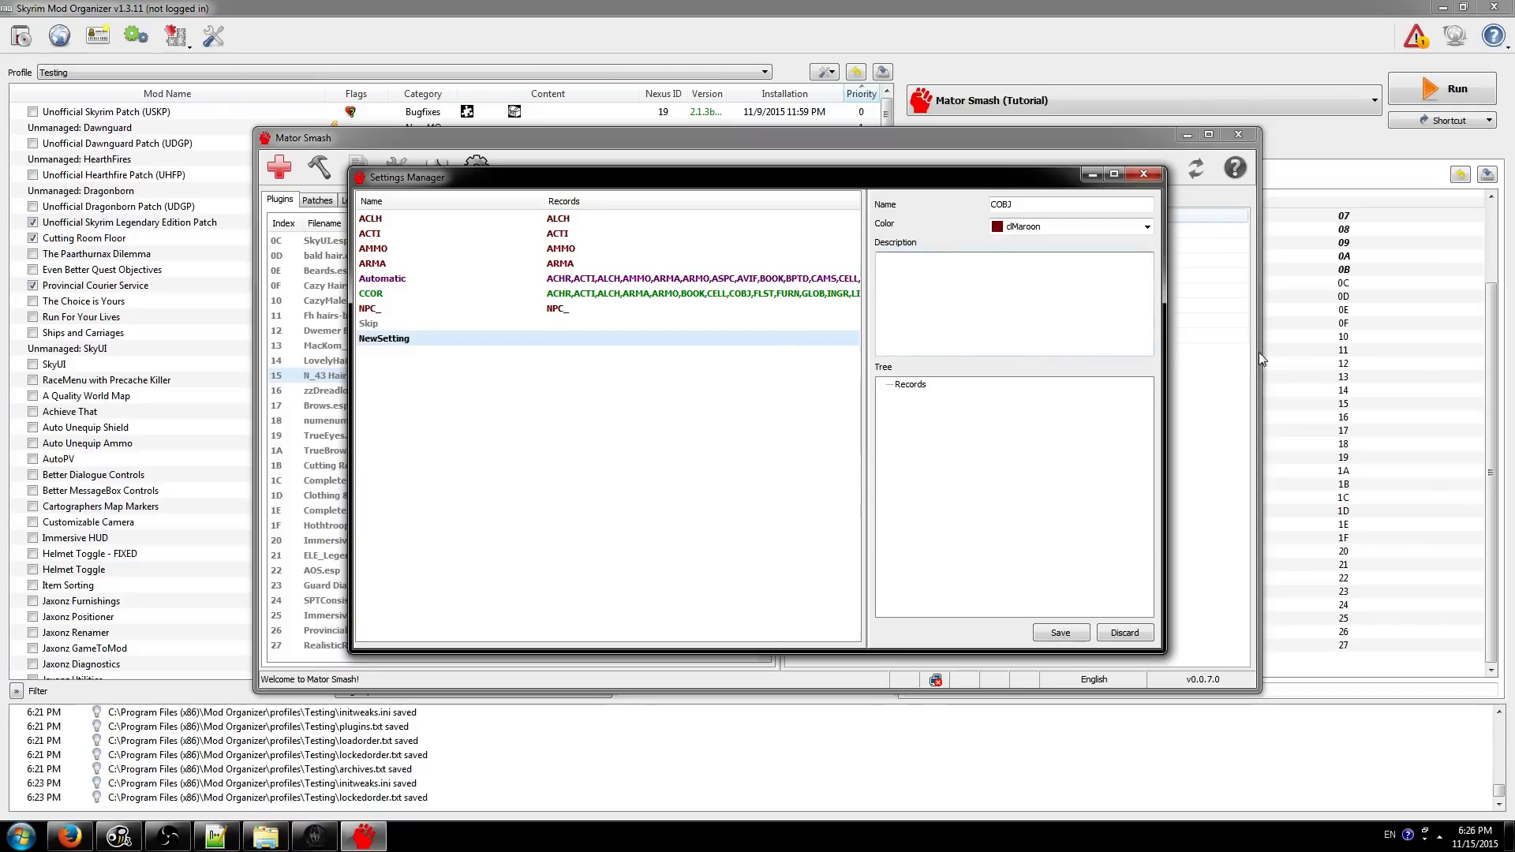
- Add the COBJ - Constructible Object record to the setting's tree and expand it to show its subrecords
right_click(904, 387)
mouse_move(933, 398)
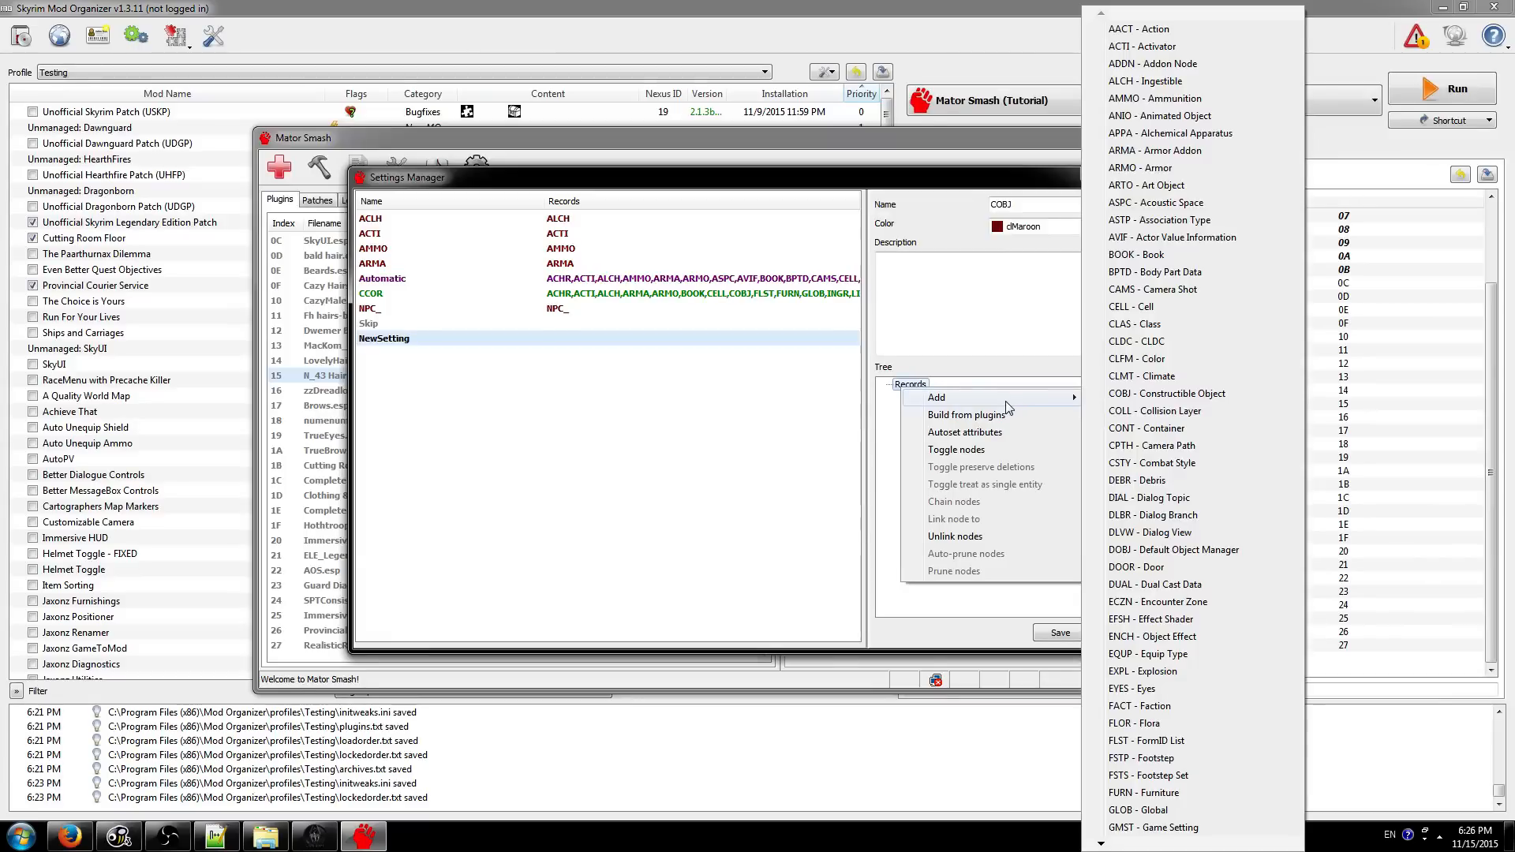
click(952, 352)
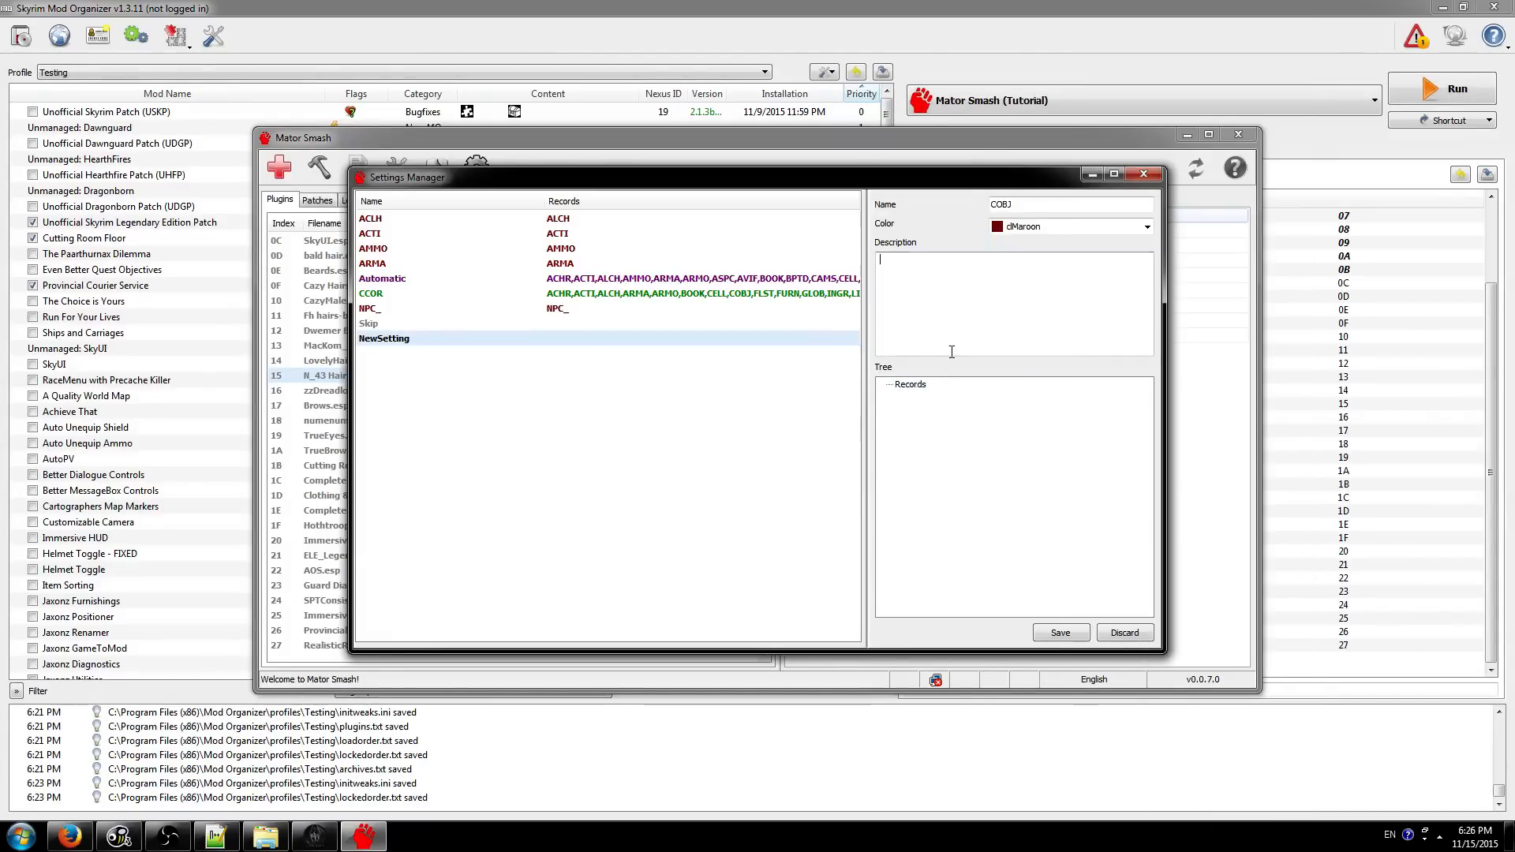
right_click(911, 388)
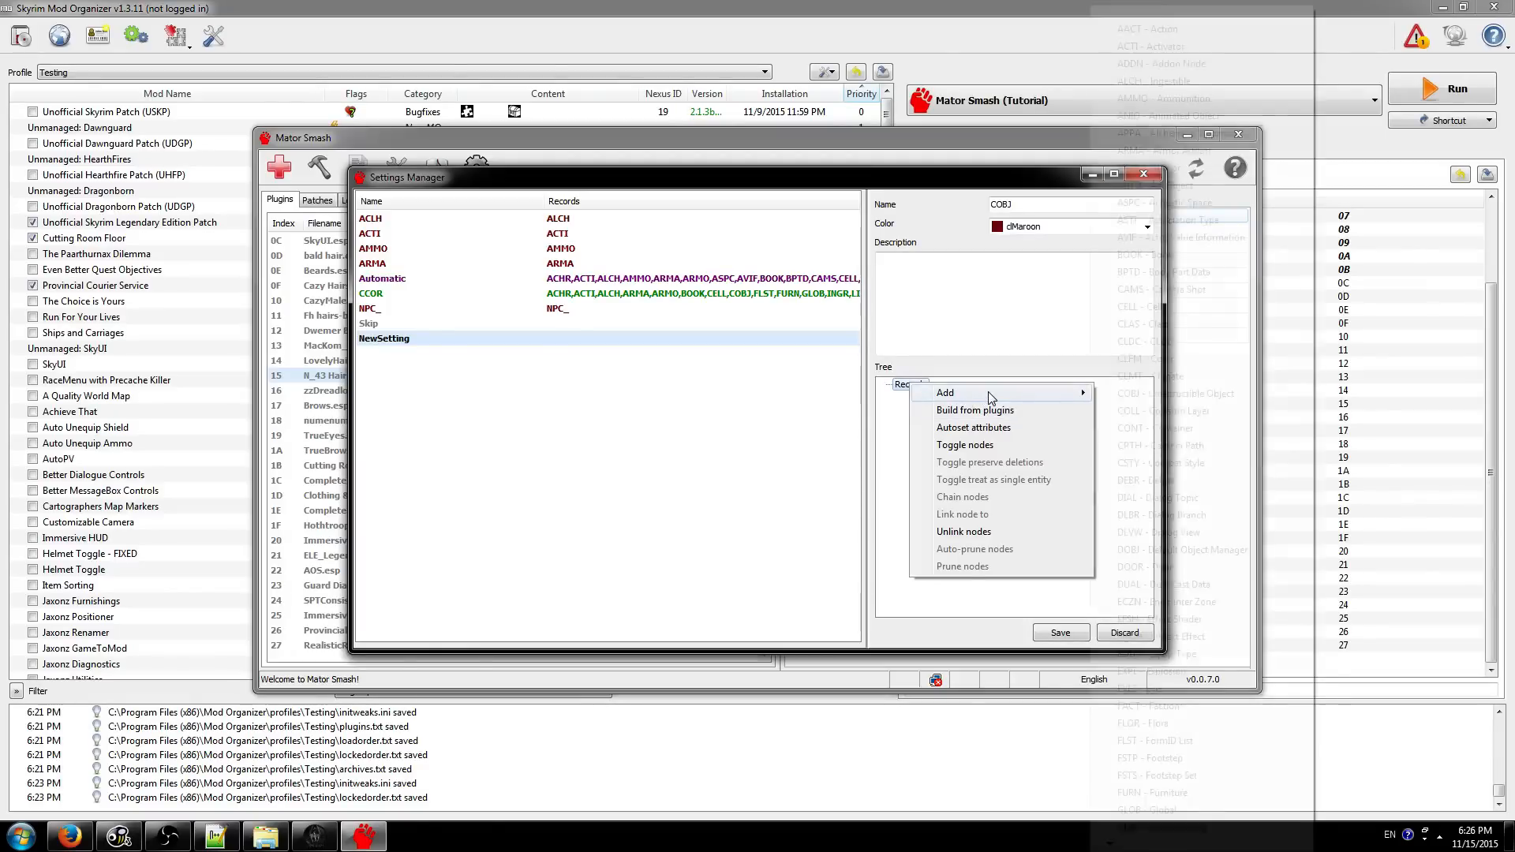
mouse_move(987, 391)
click(1162, 395)
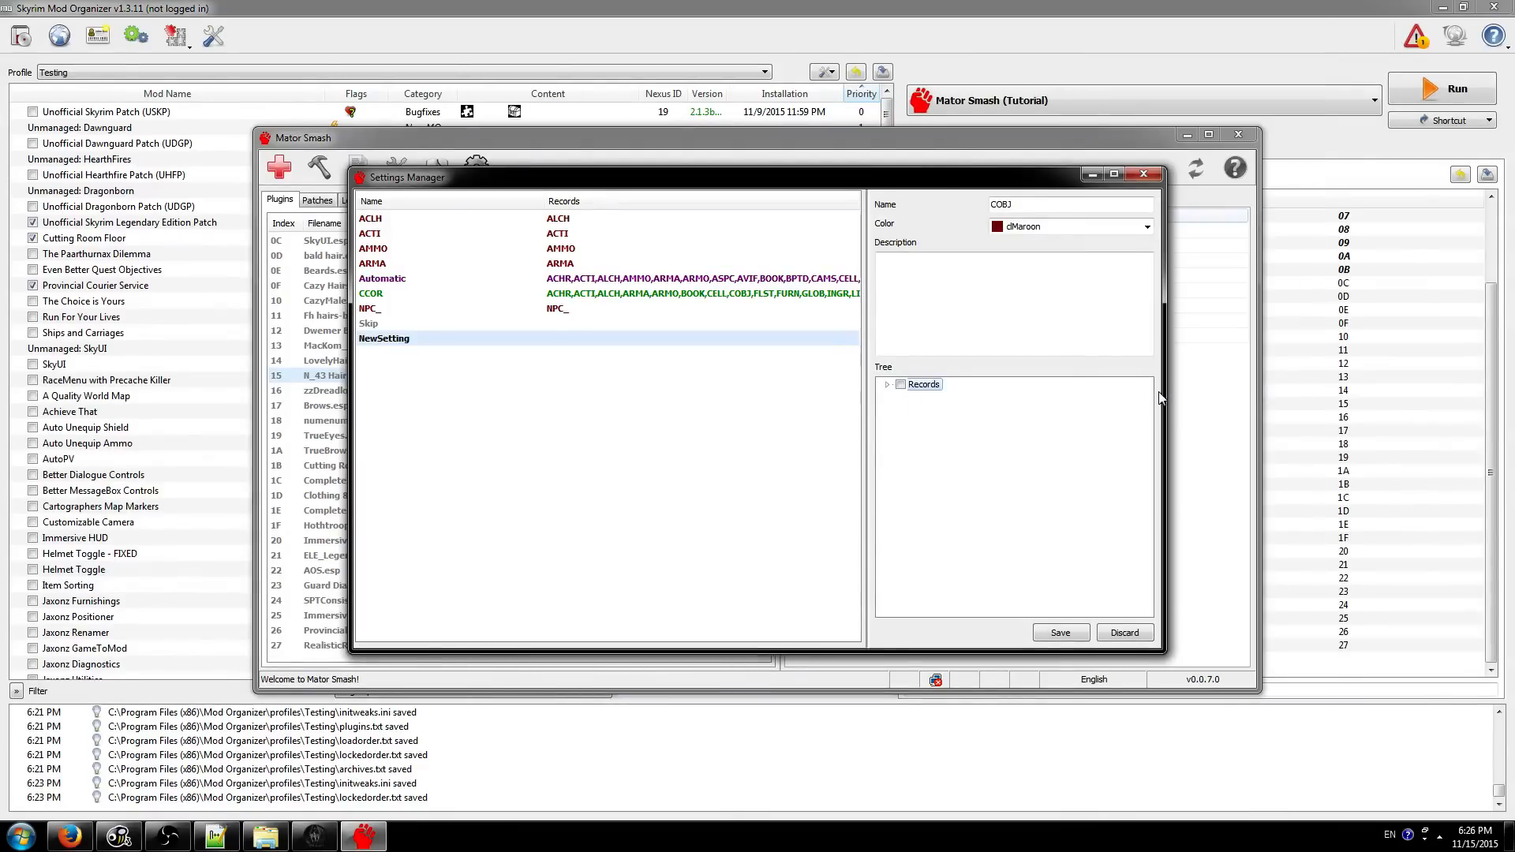
click(887, 386)
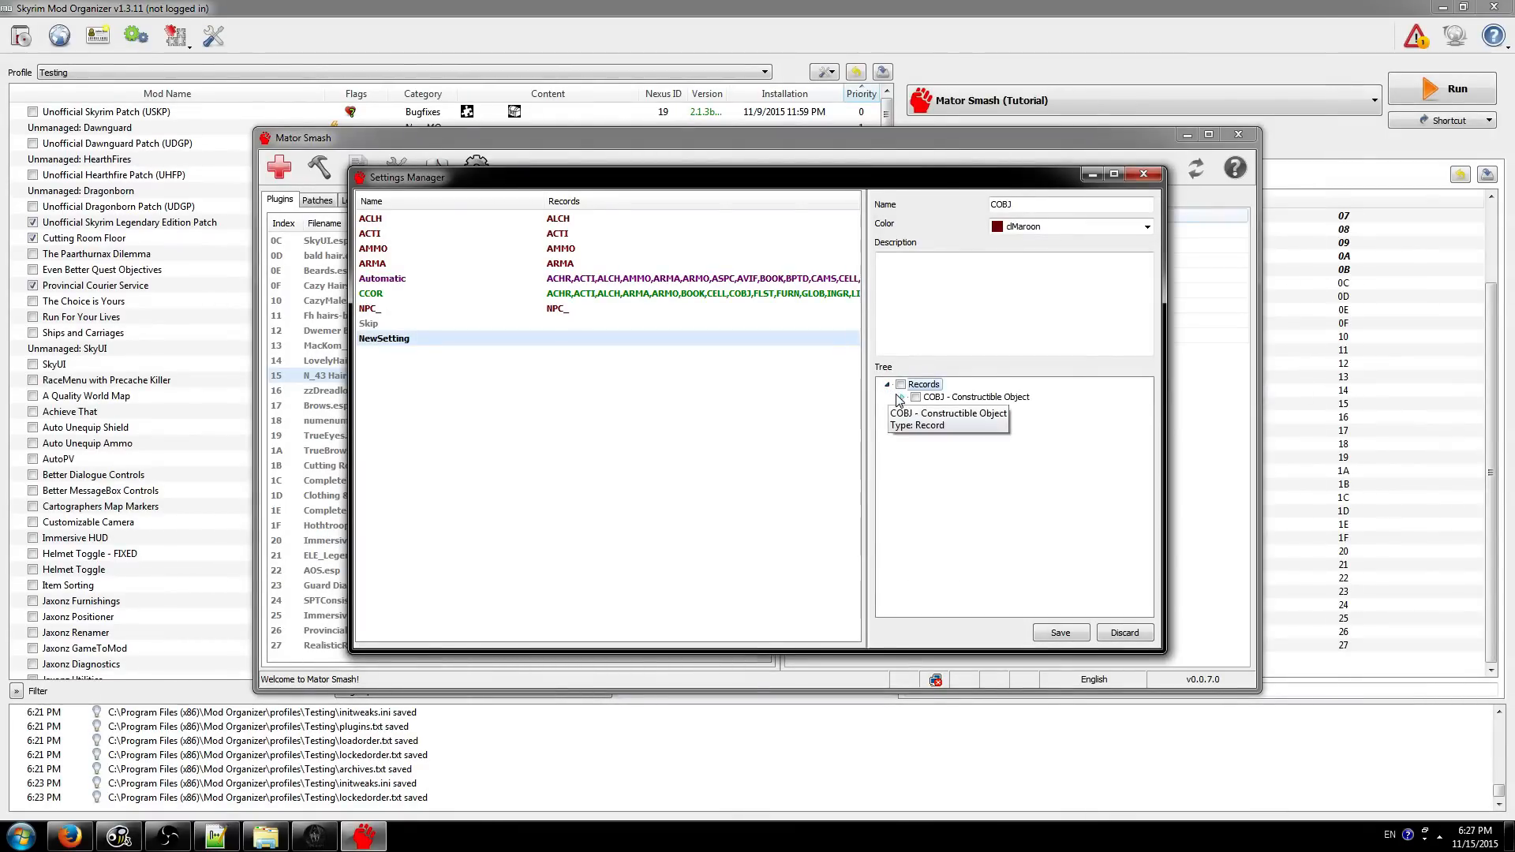
click(901, 398)
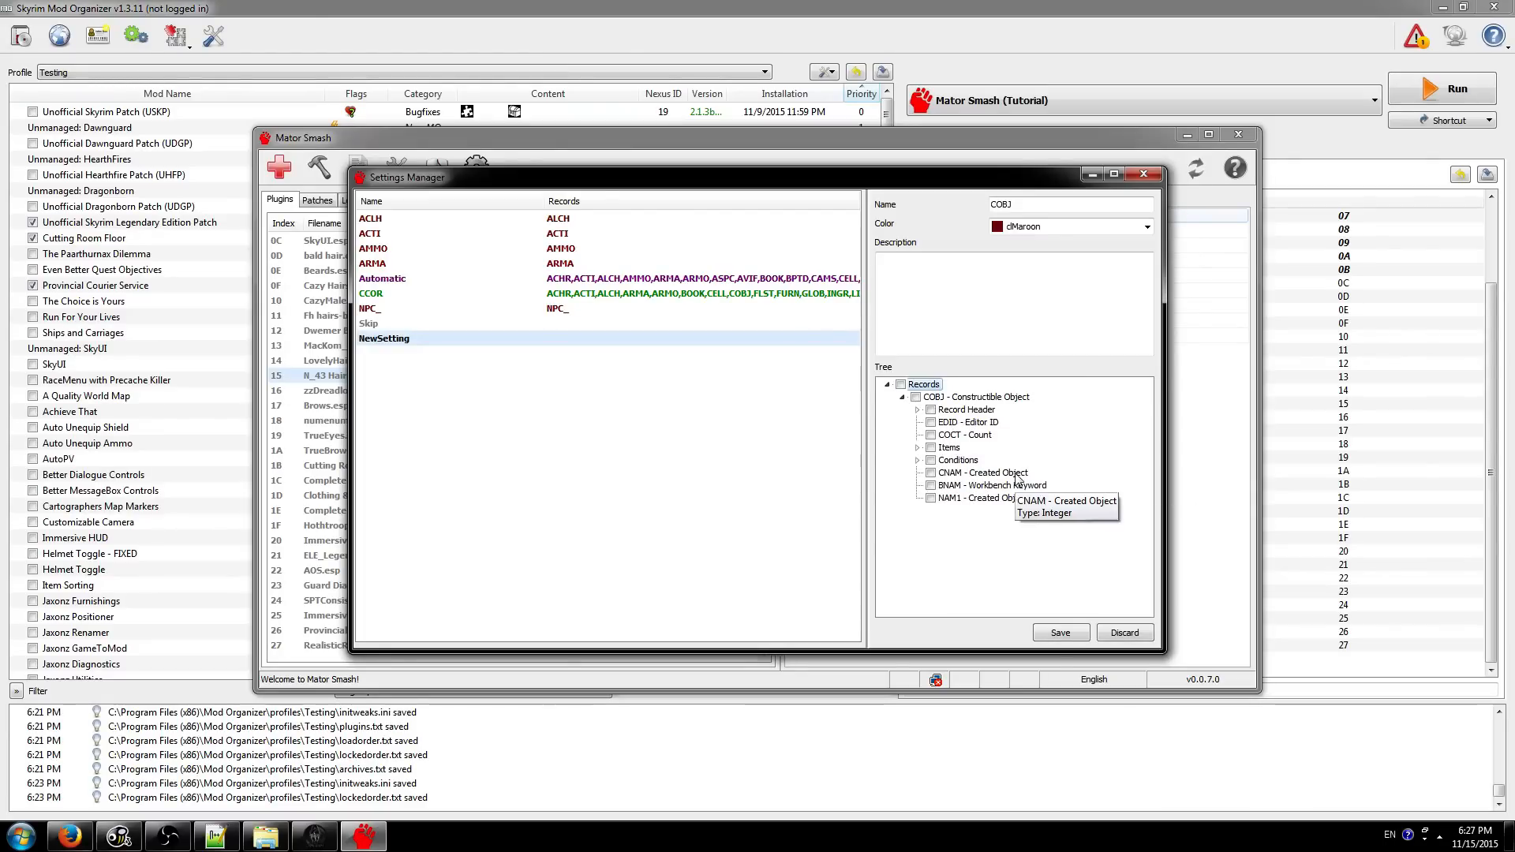
- Autoset the attributes of the COBJ - Constructible Object record and check the elements under its Record Header
right_click(981, 397)
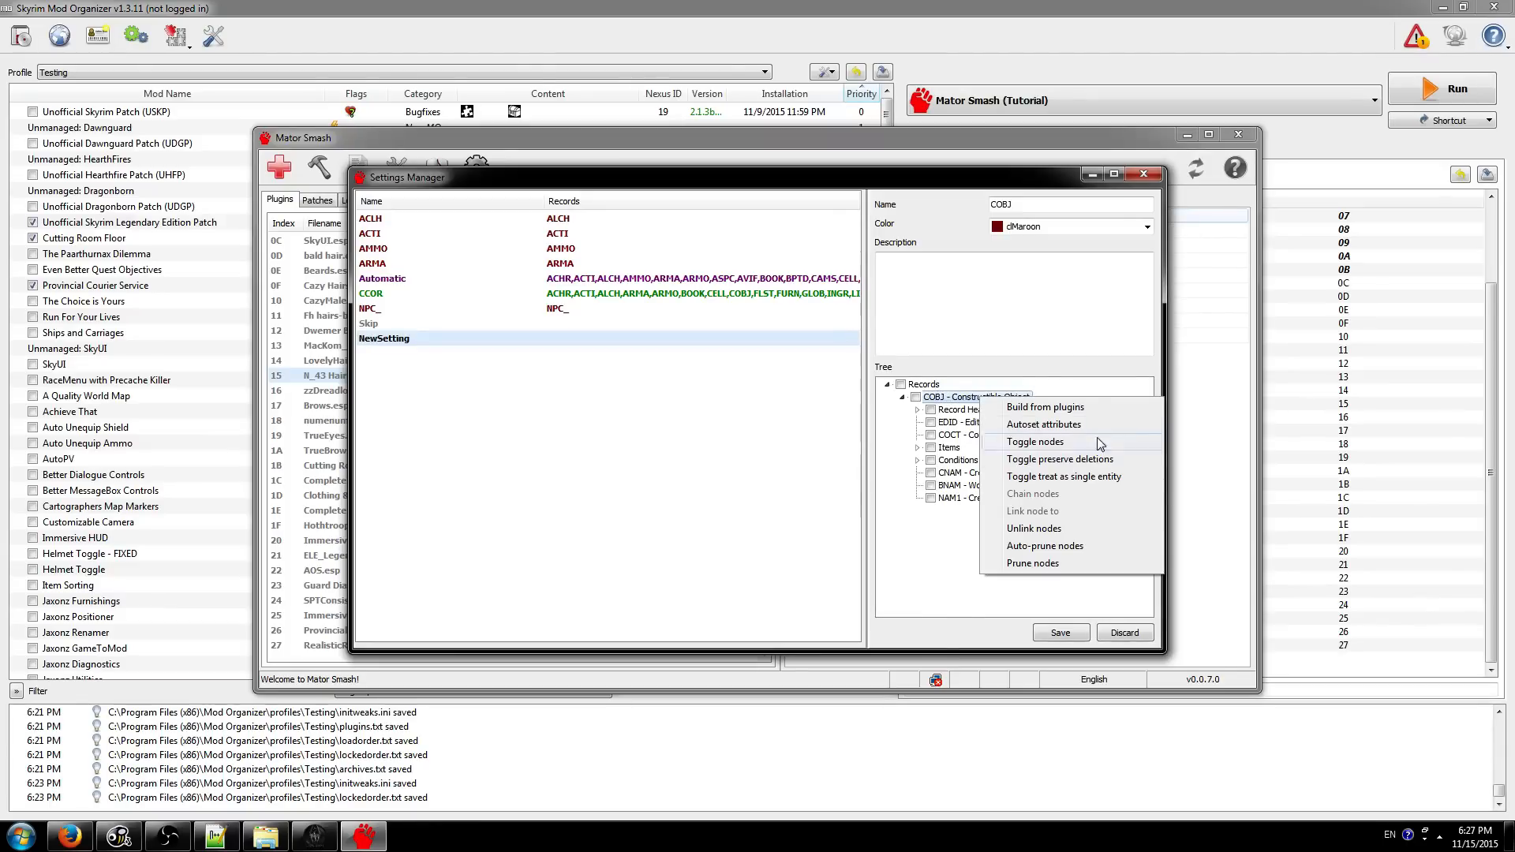
click(1054, 426)
click(805, 443)
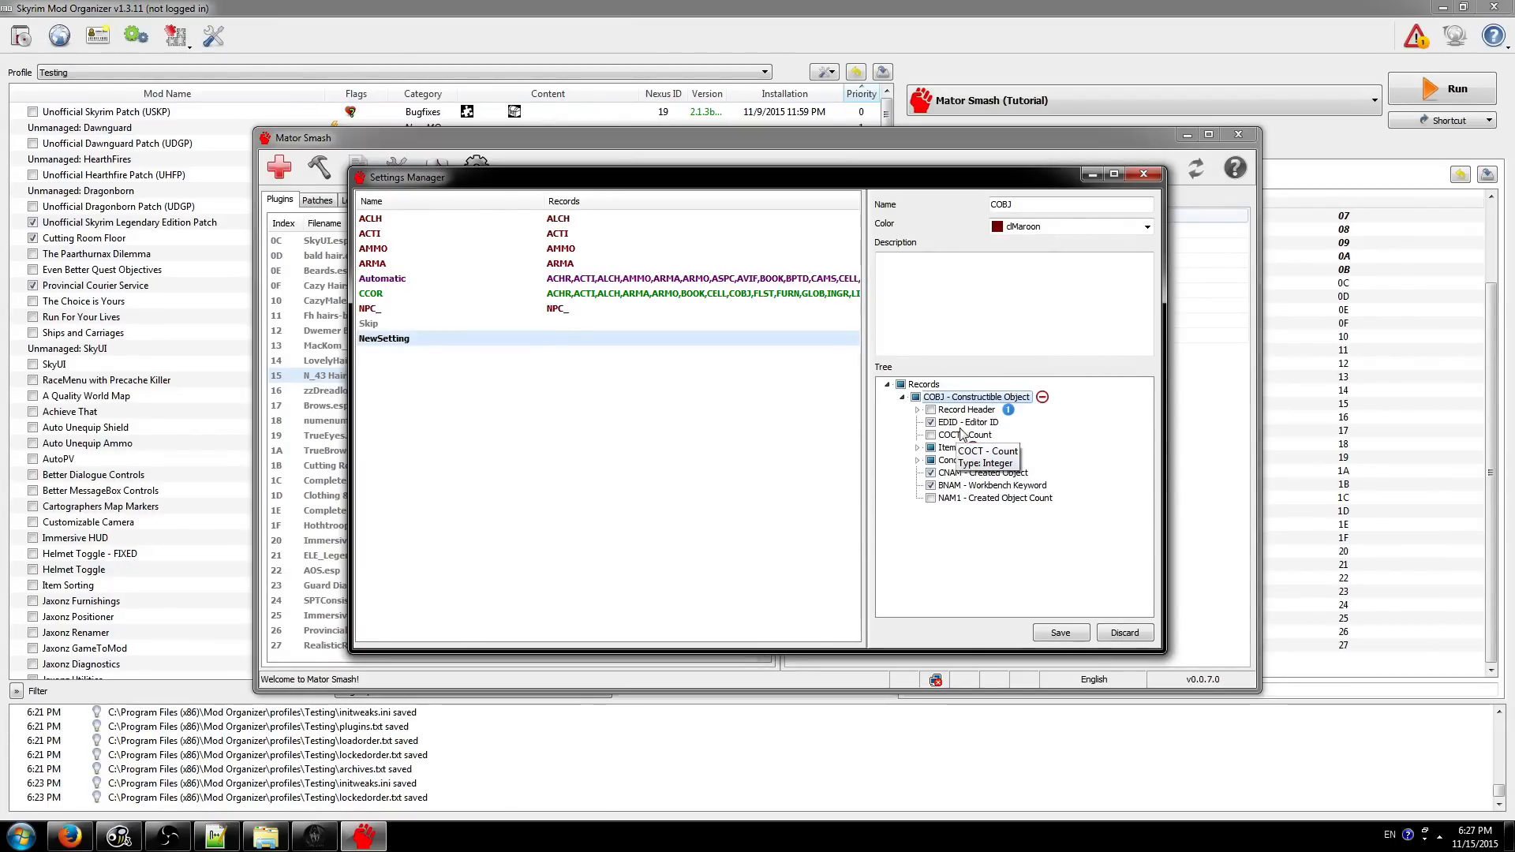
click(977, 412)
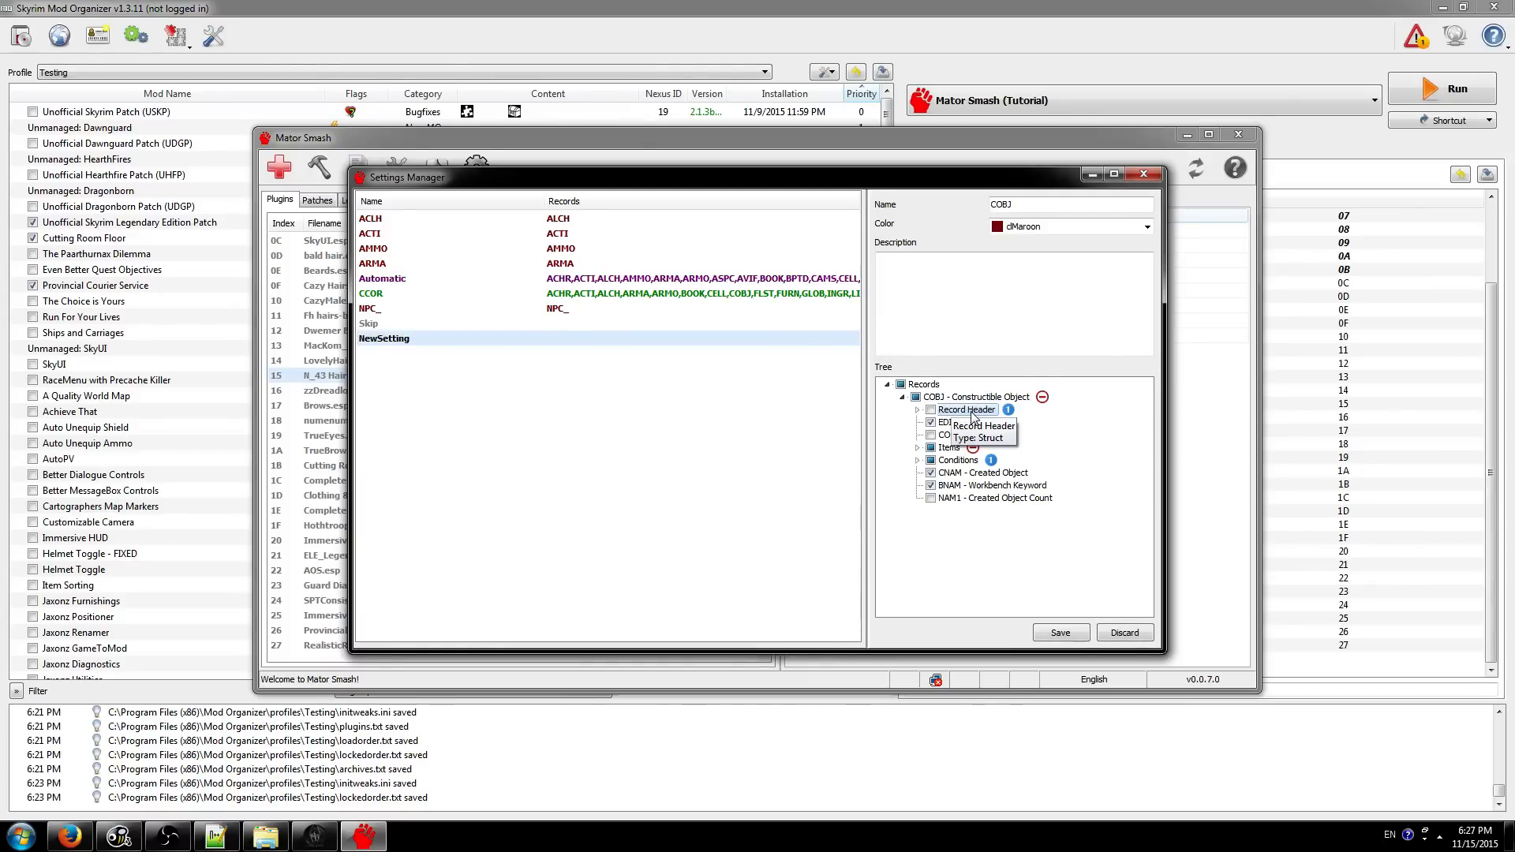
double_click(967, 411)
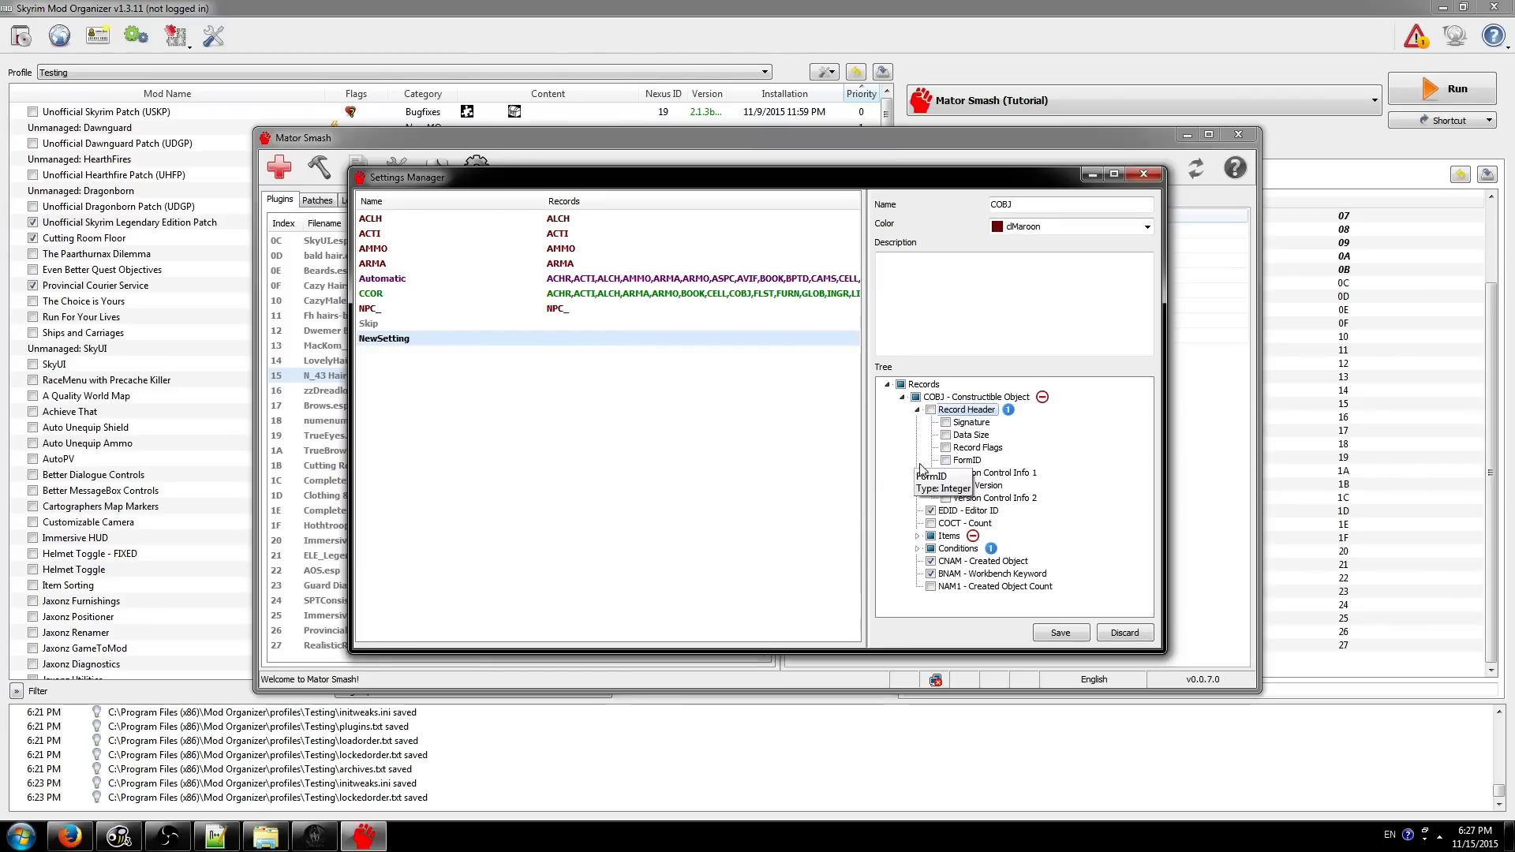
click(919, 412)
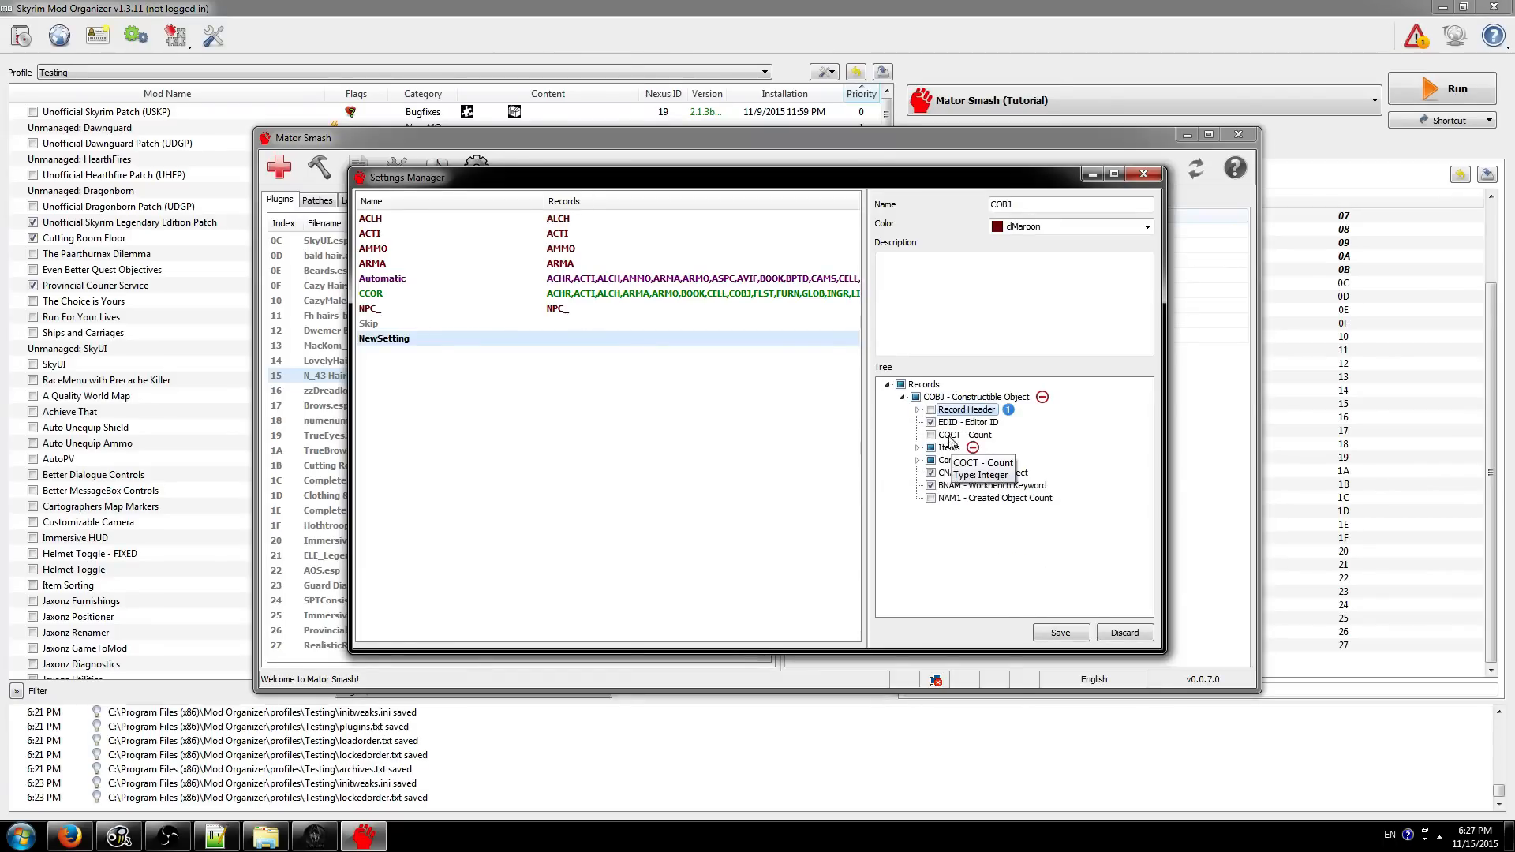
- Enable the NAM1 - Created Object Count subrecord in the COBJ record
click(942, 436)
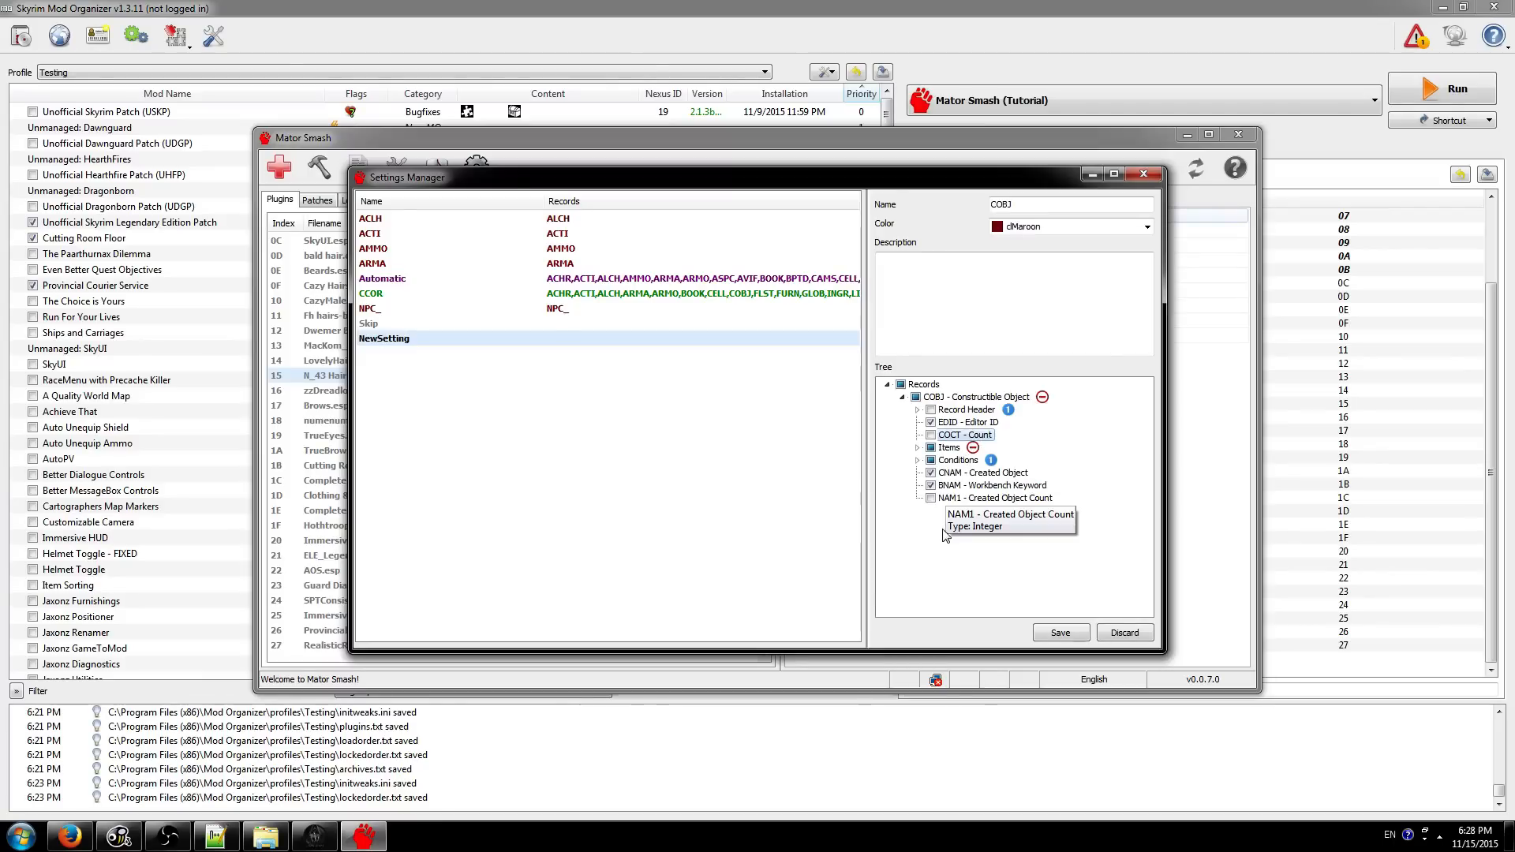
click(953, 498)
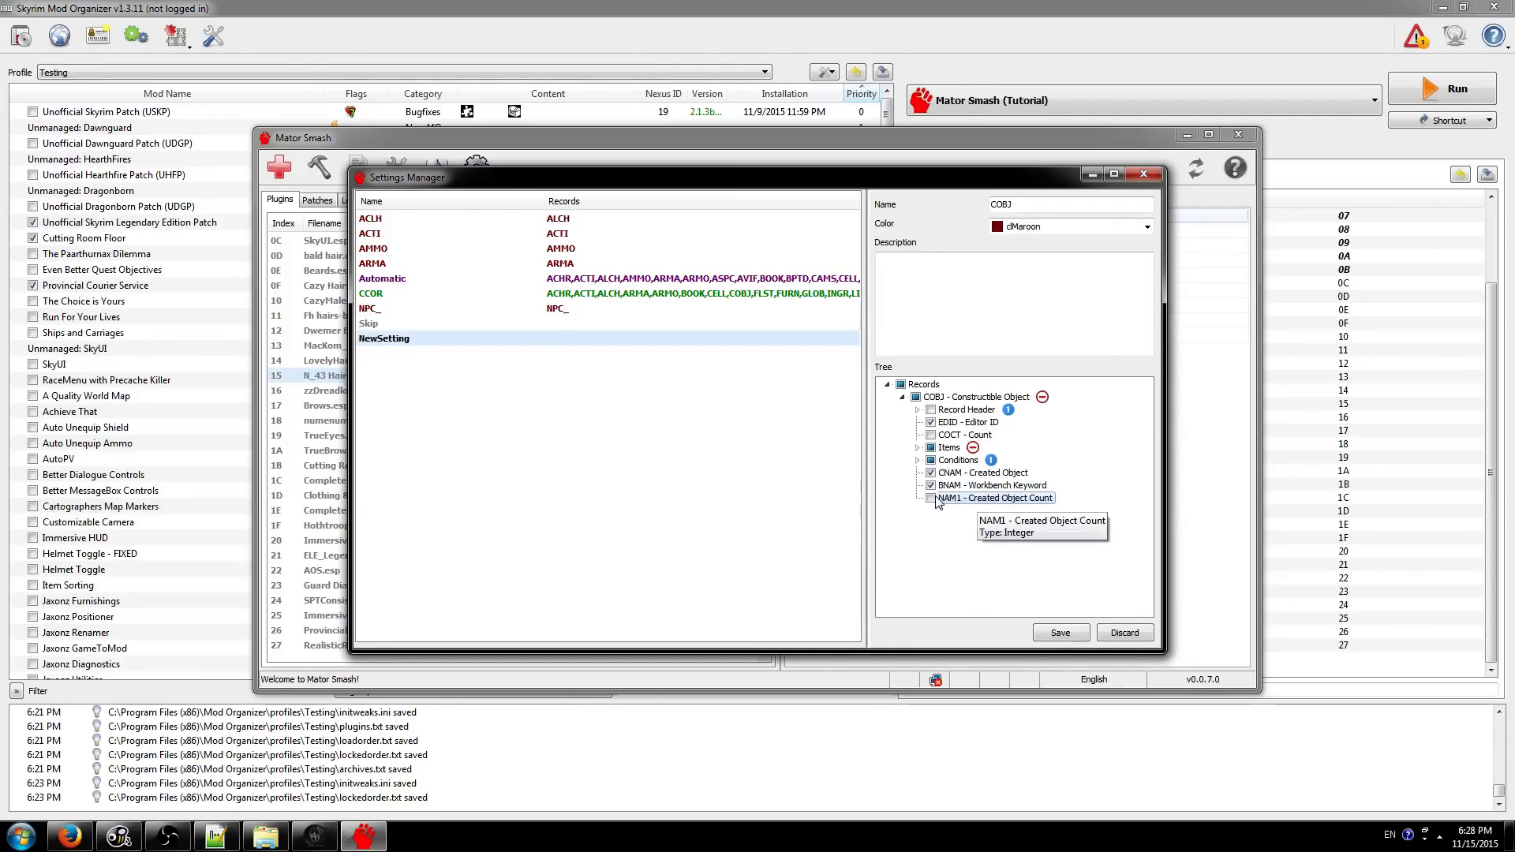
click(932, 499)
- Expand the Items and Conditions nodes down to their elements and enable Count under CNTO - Item
click(948, 447)
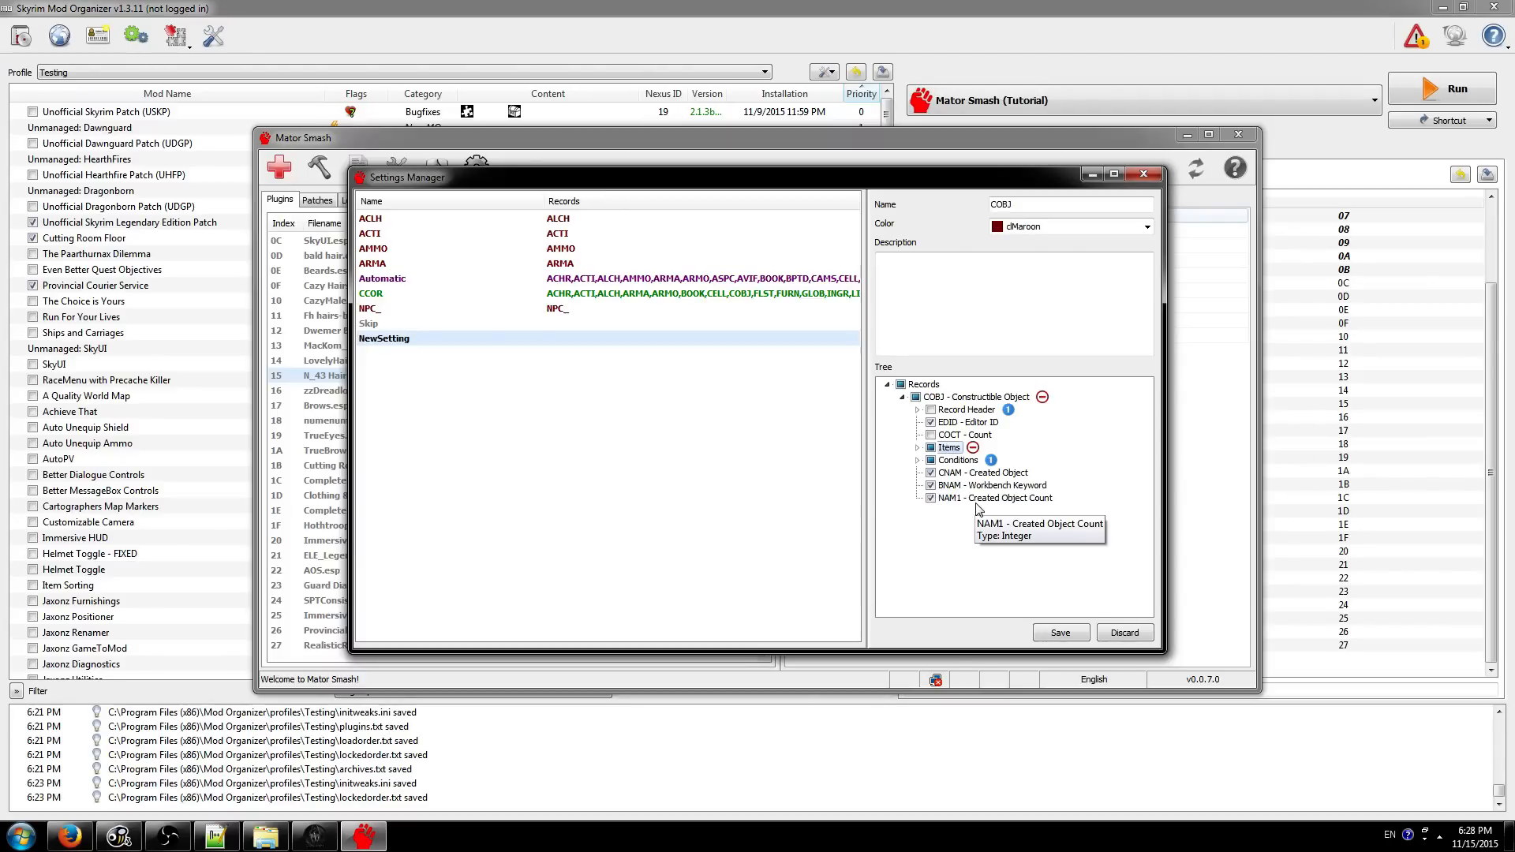
click(918, 447)
click(917, 473)
click(931, 460)
click(933, 498)
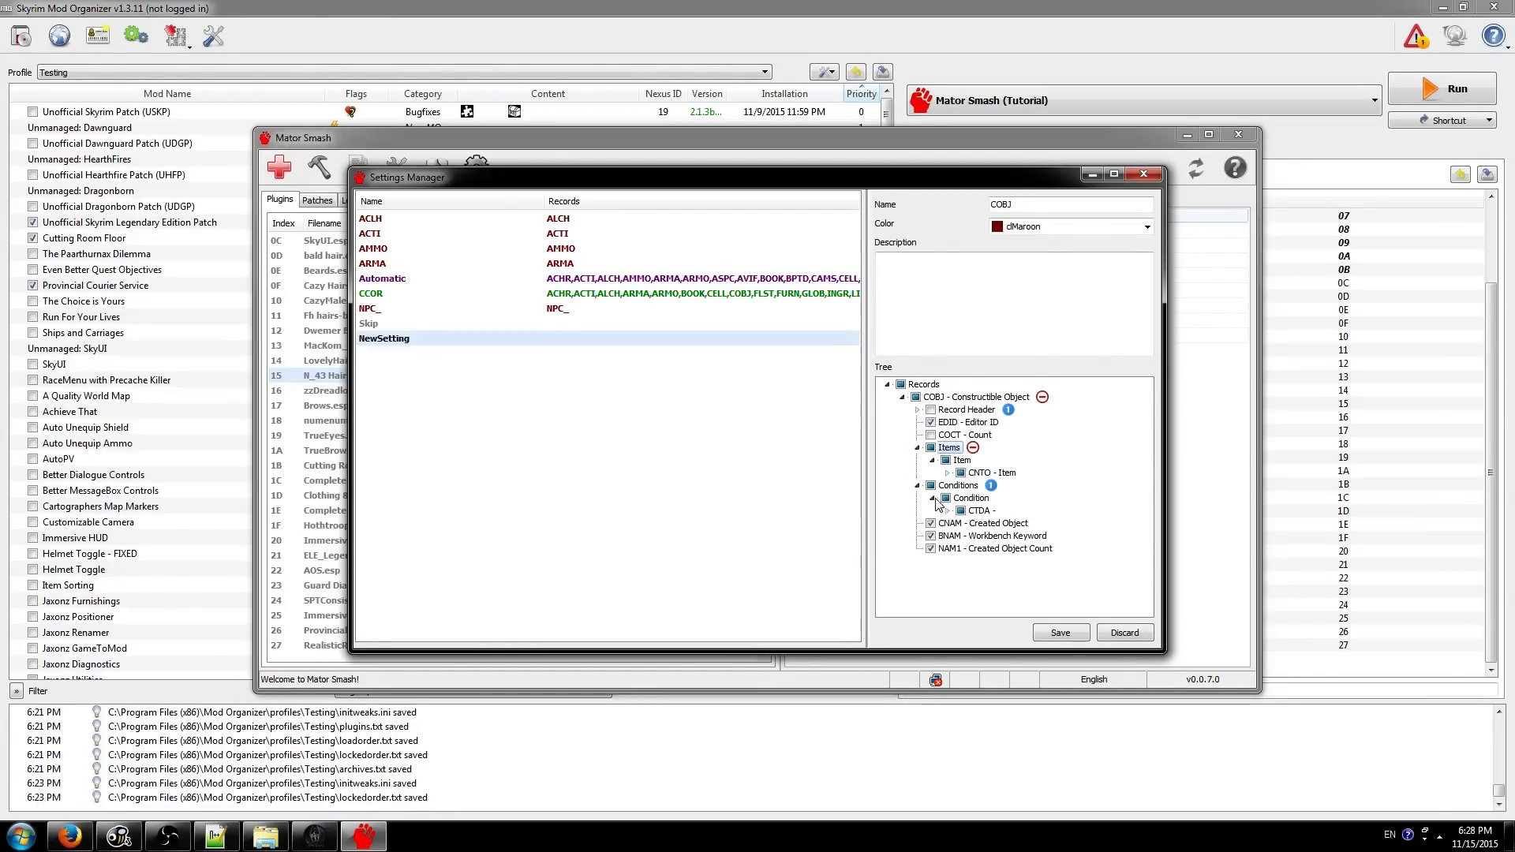
click(947, 473)
click(948, 536)
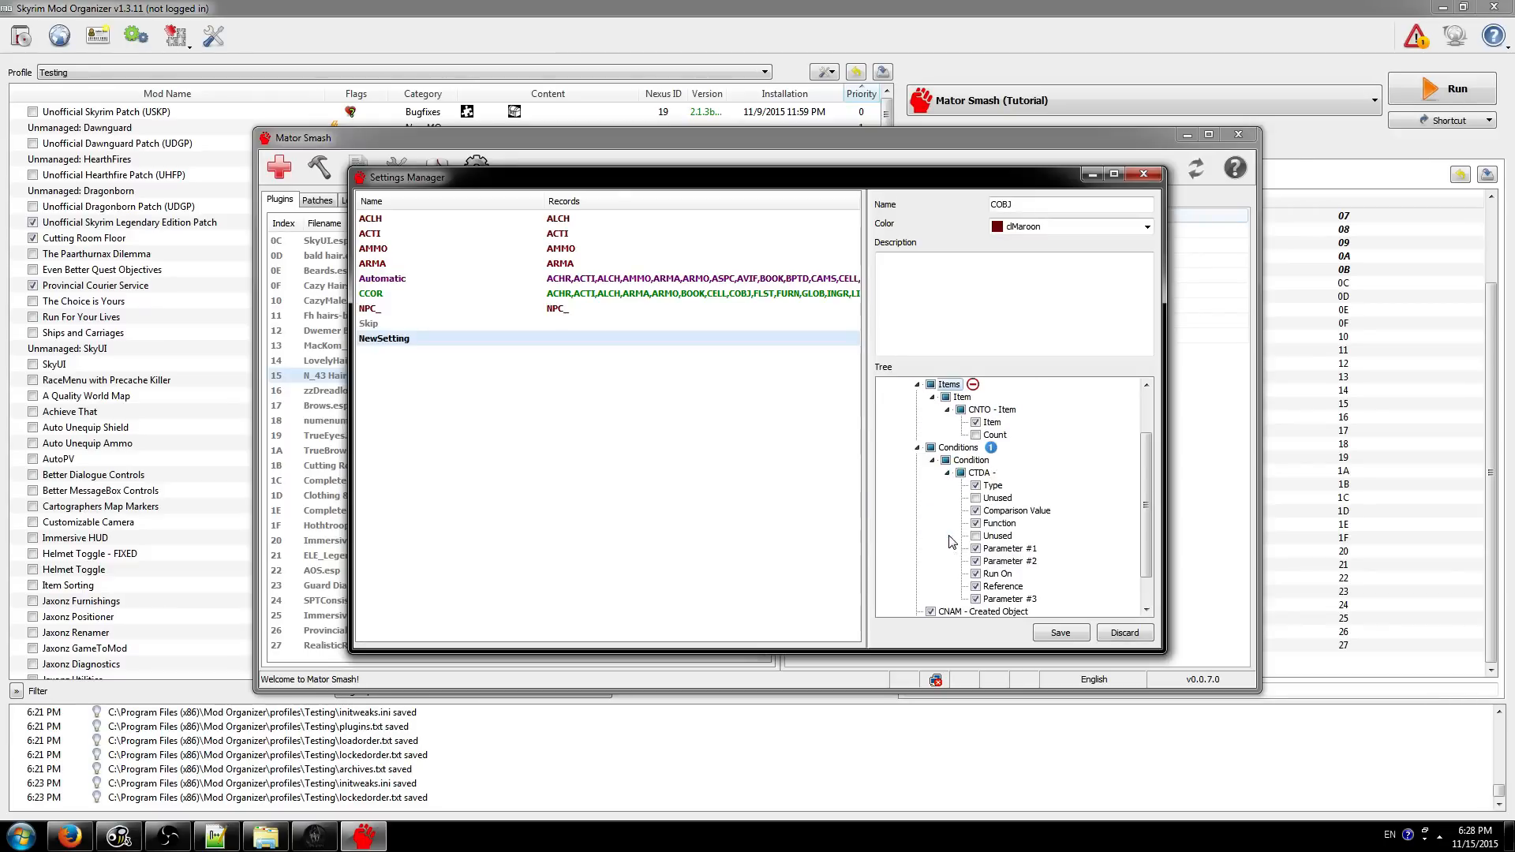
scroll(995, 466, up, 1)
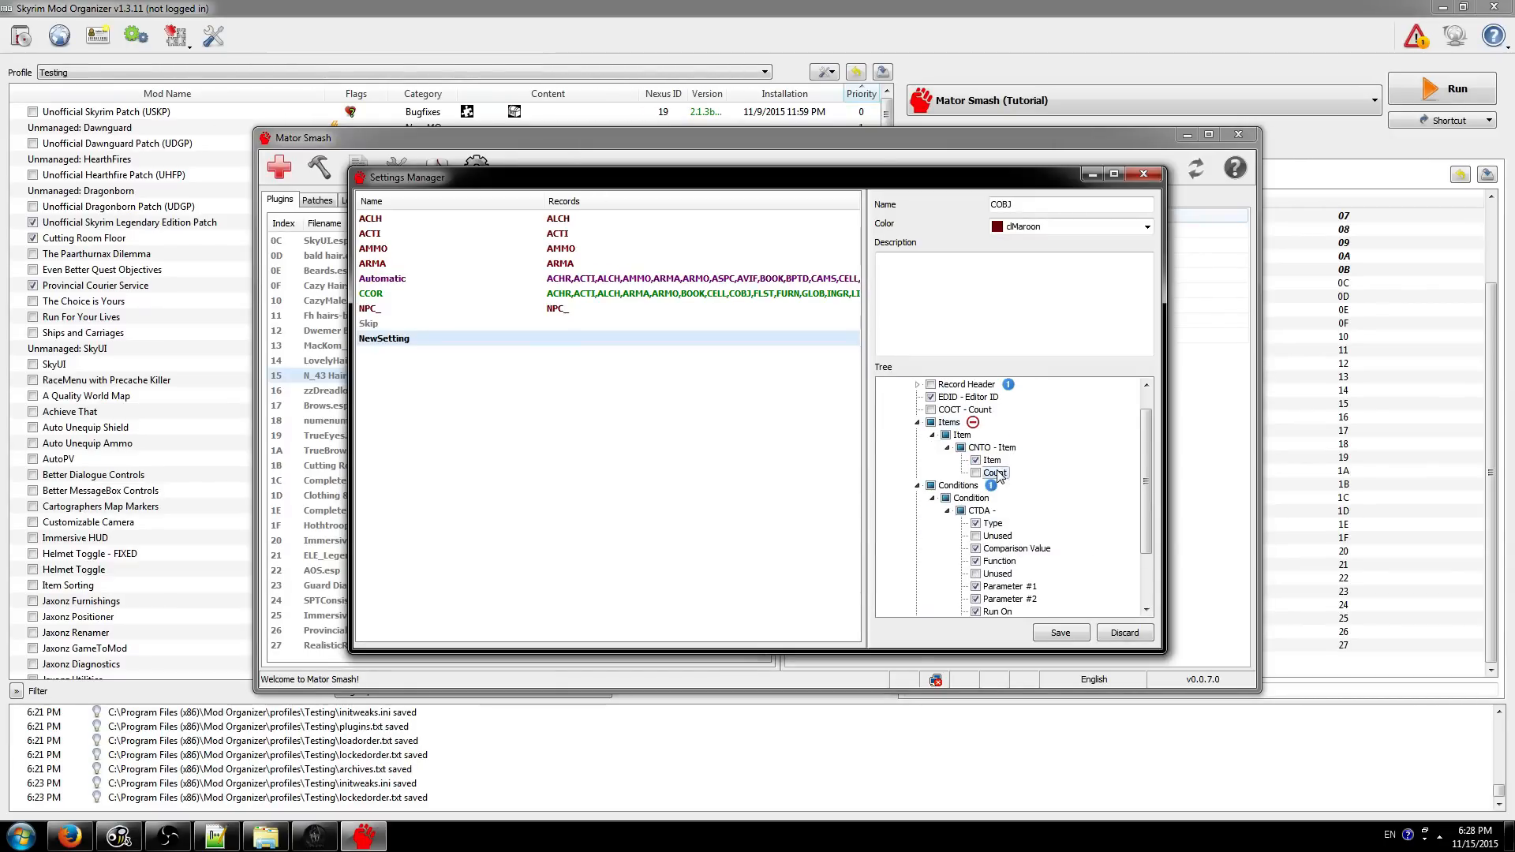
click(976, 473)
- Examine the attribute marks on Record Header and Conditions and the elements under CTDA, then collapse Conditions and Items
scroll(1005, 430, down, 2)
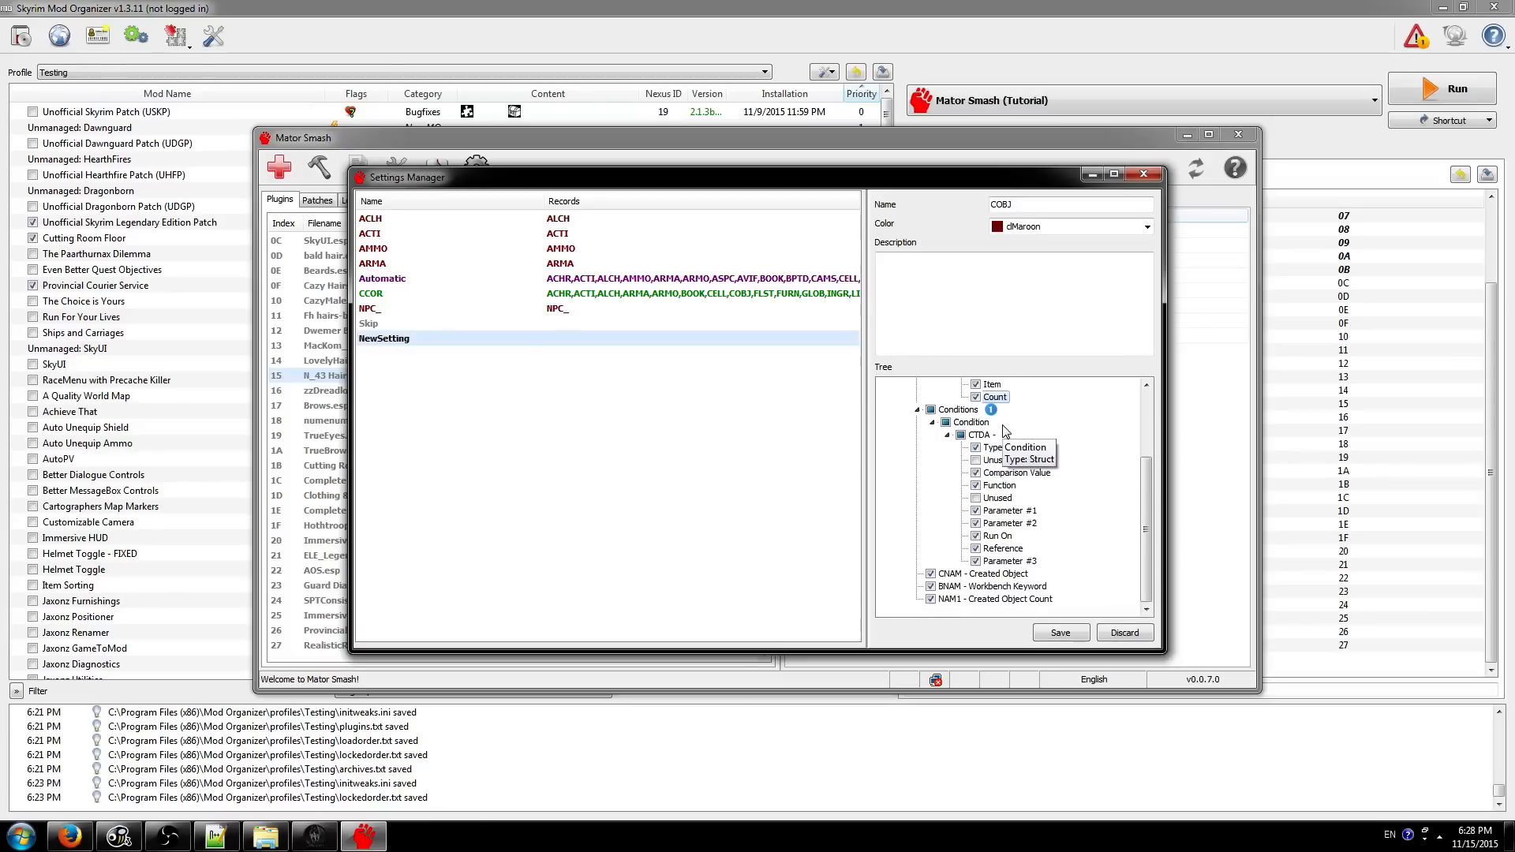
scroll(996, 426, up, 2)
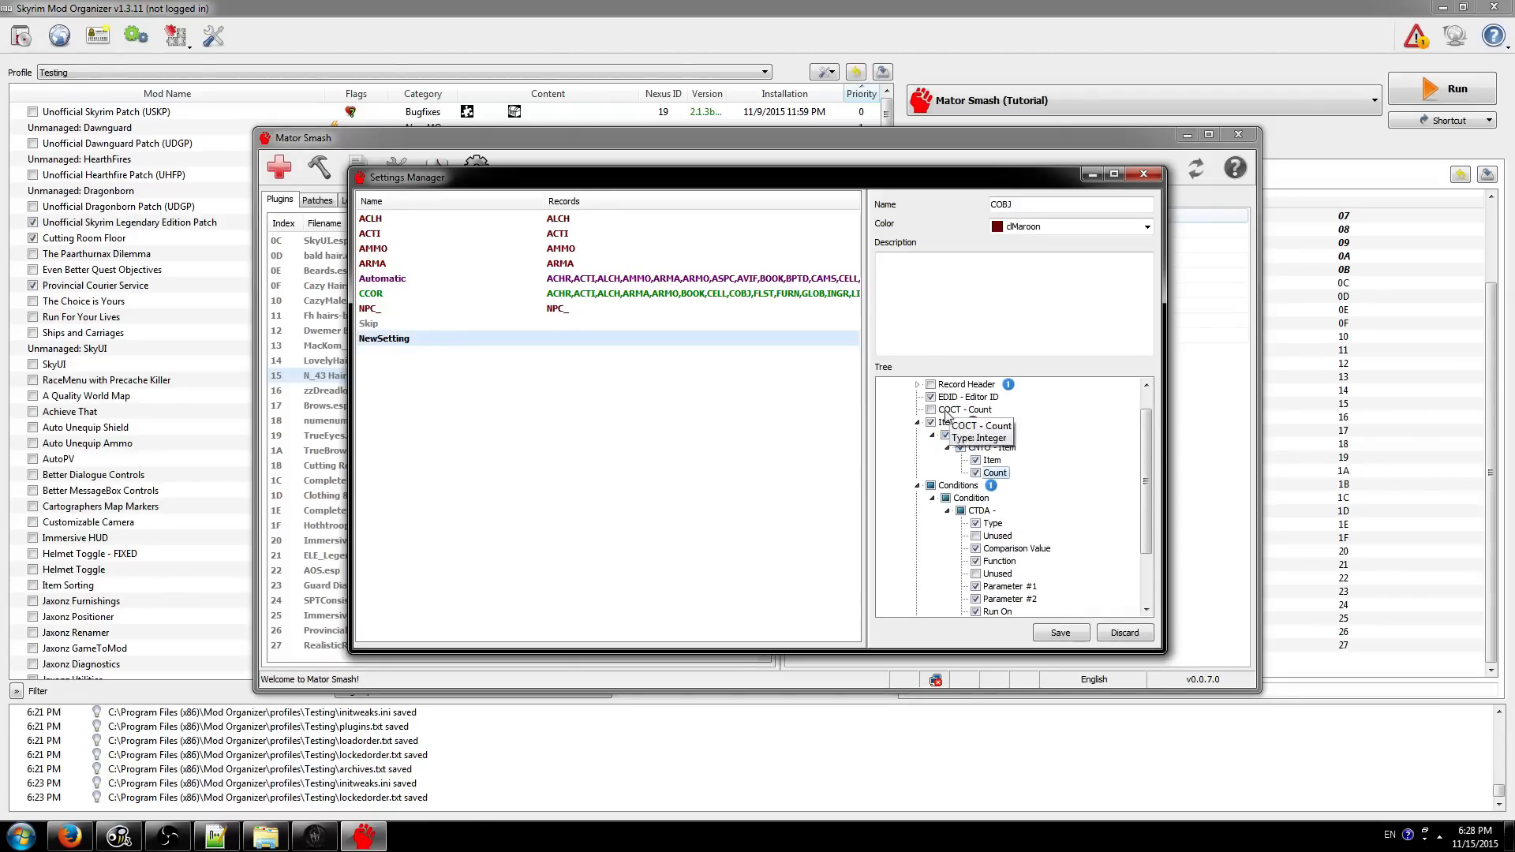
scroll(956, 404, down, 1)
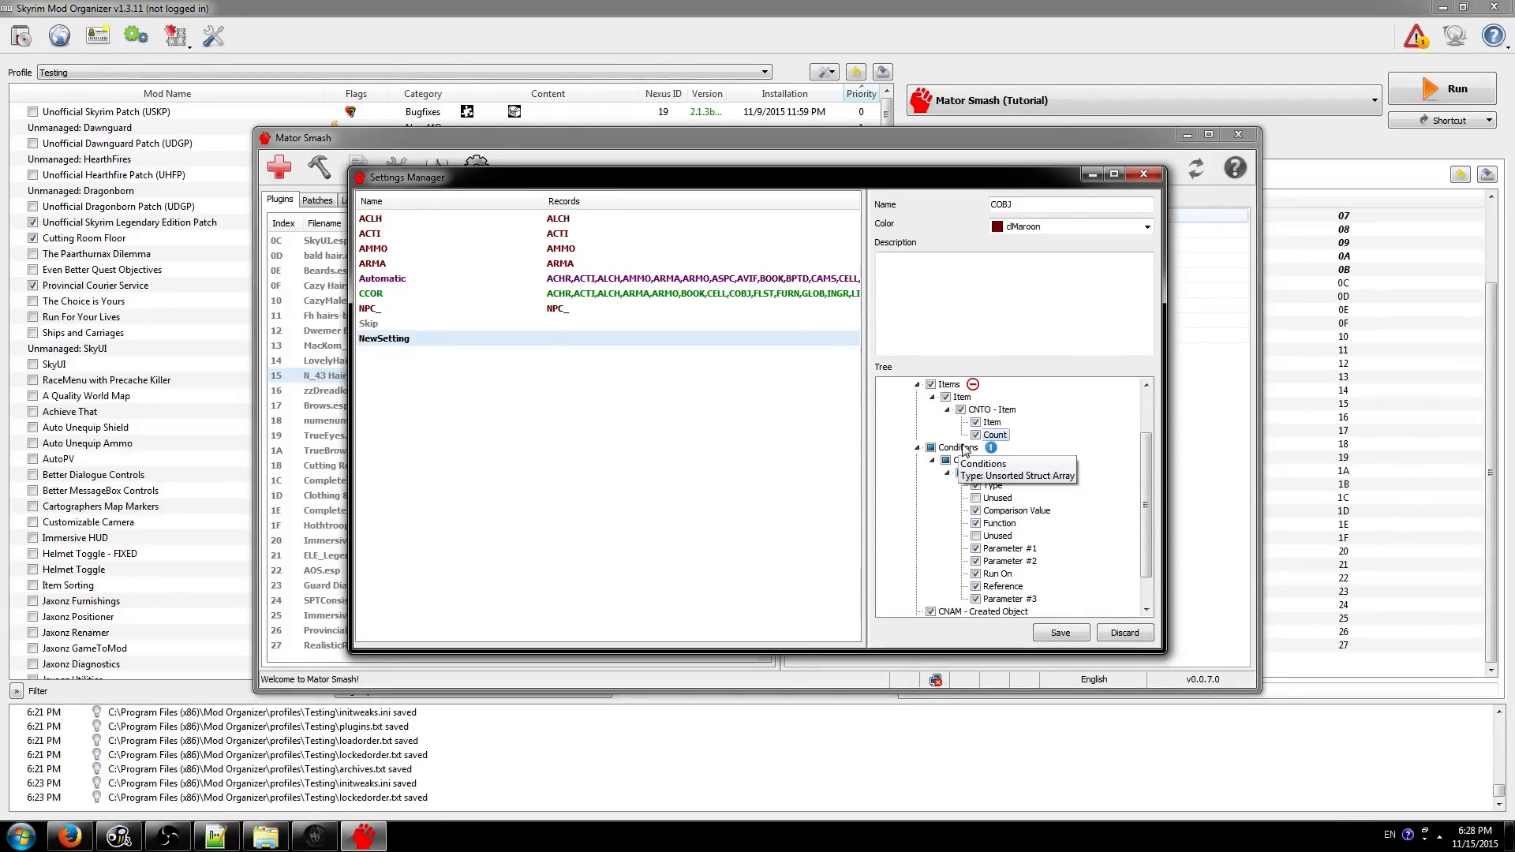
scroll(956, 442, up, 2)
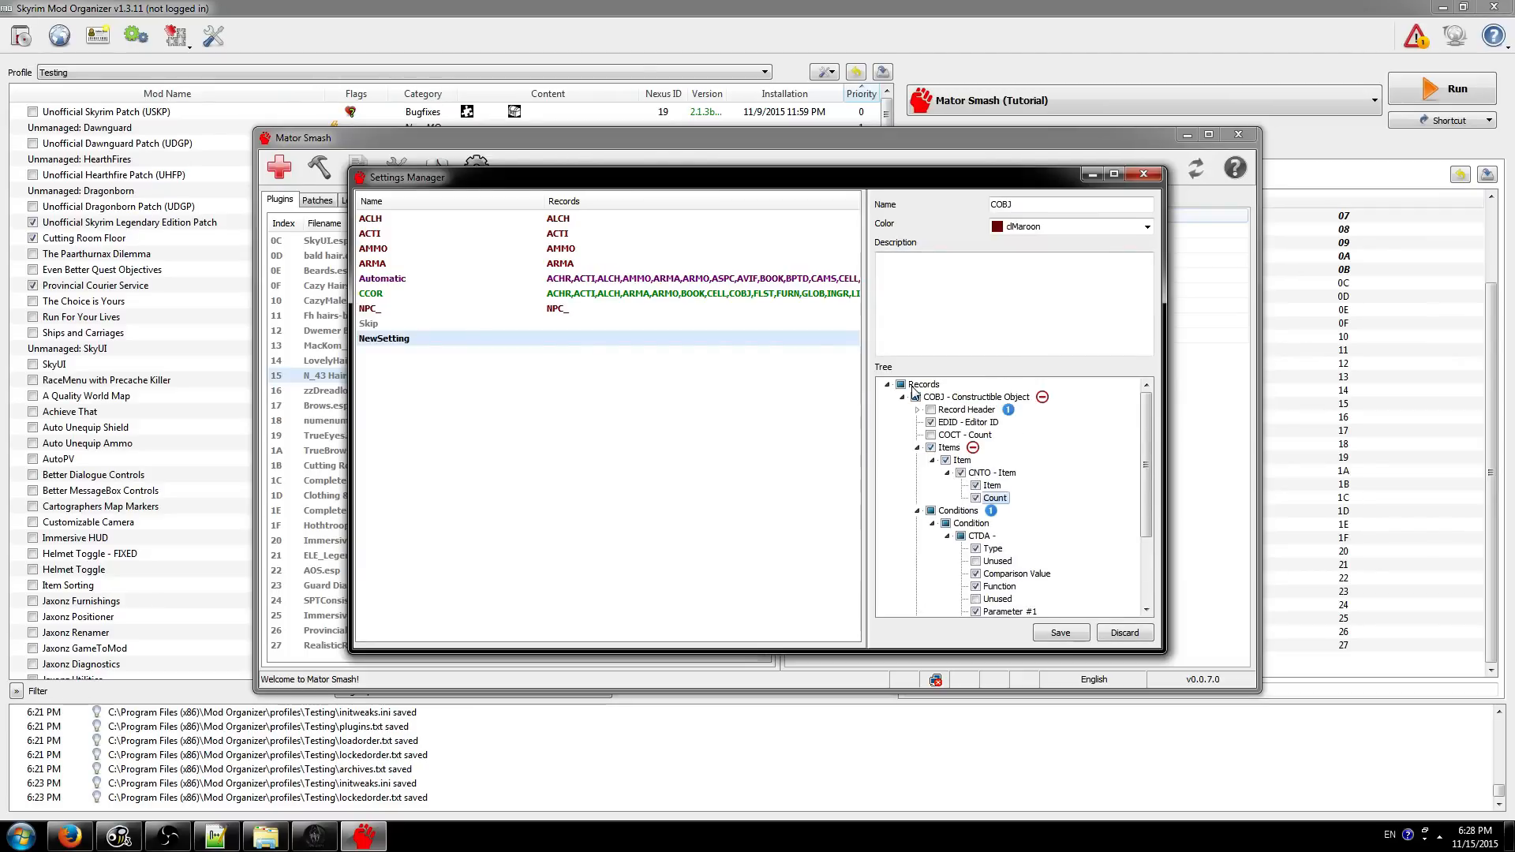
click(983, 409)
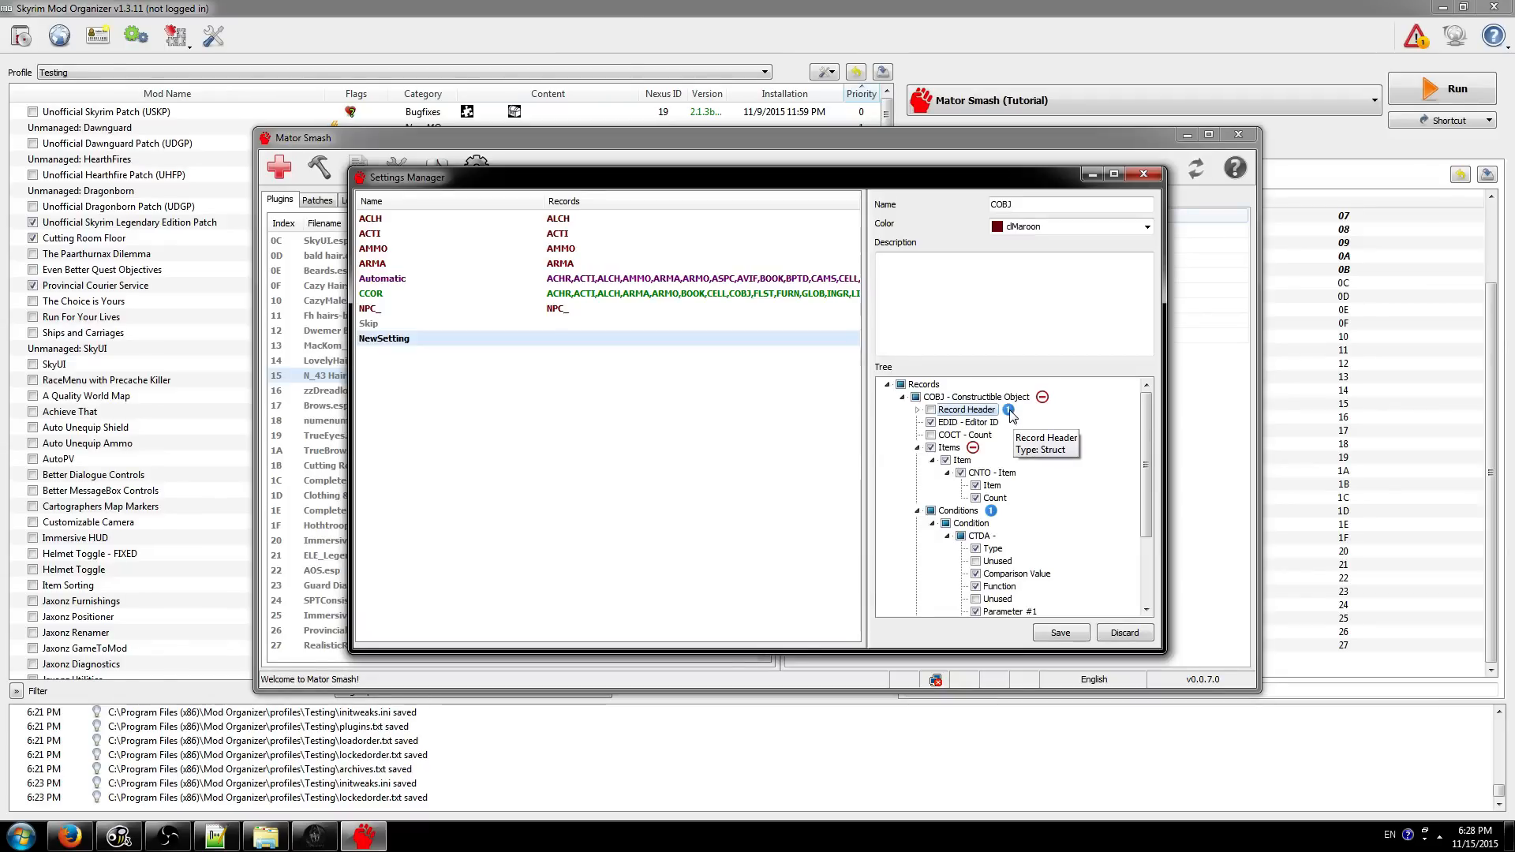
click(952, 512)
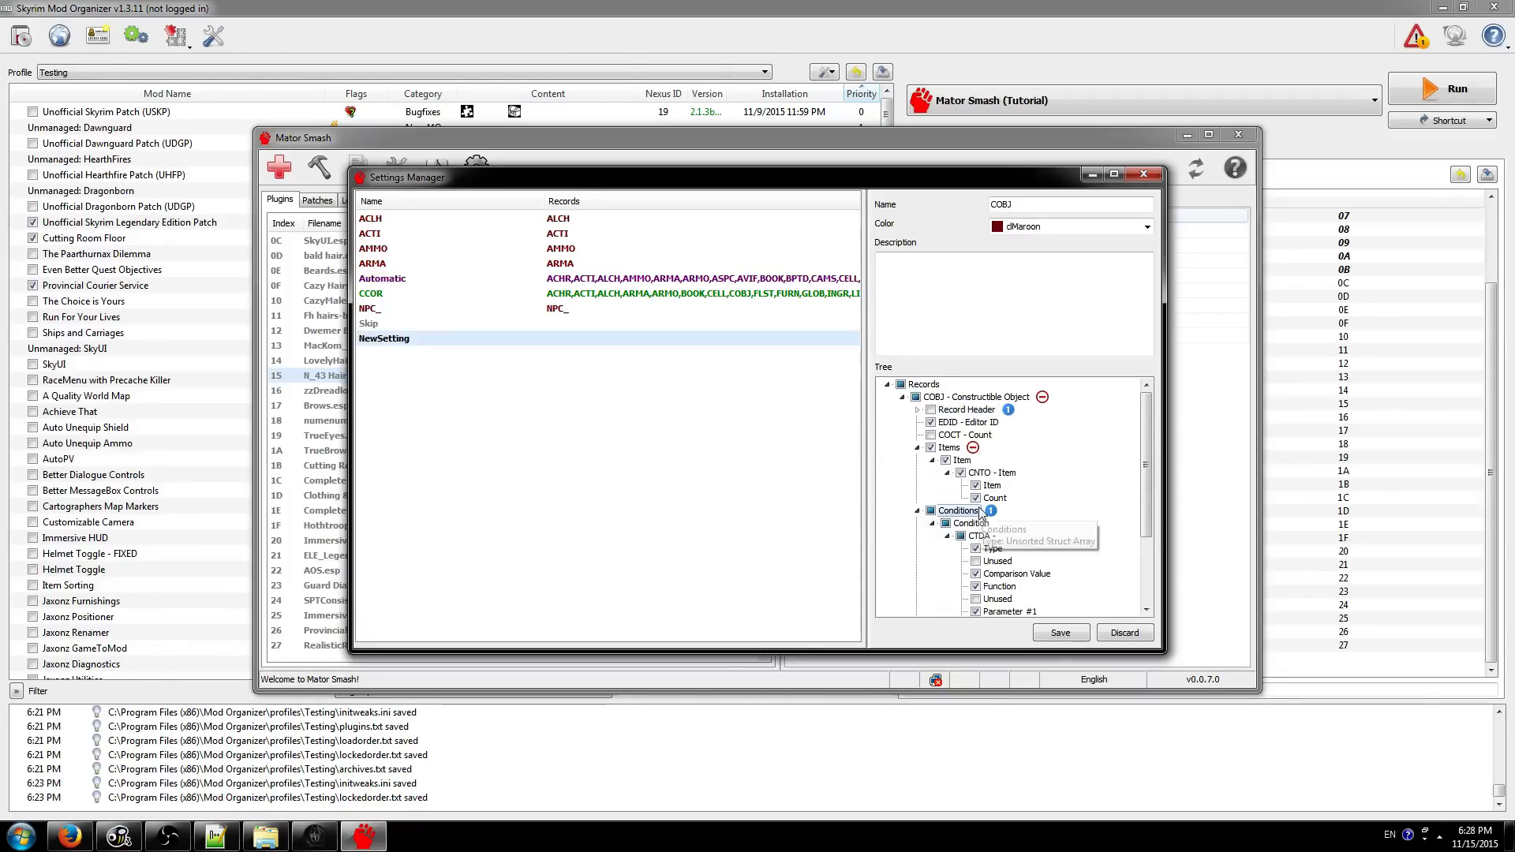
scroll(980, 513, down, 2)
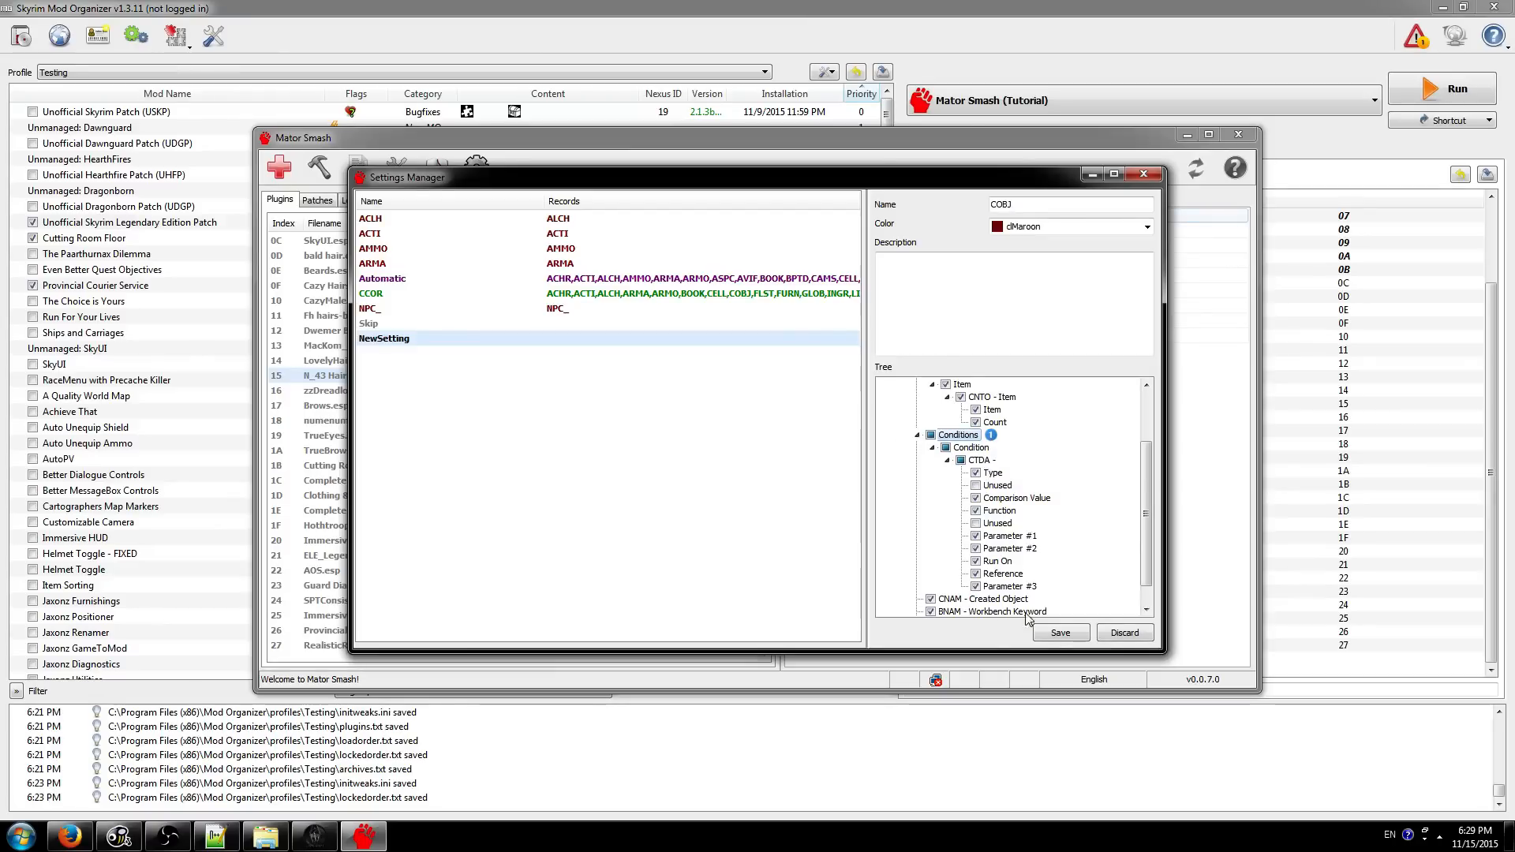
click(993, 517)
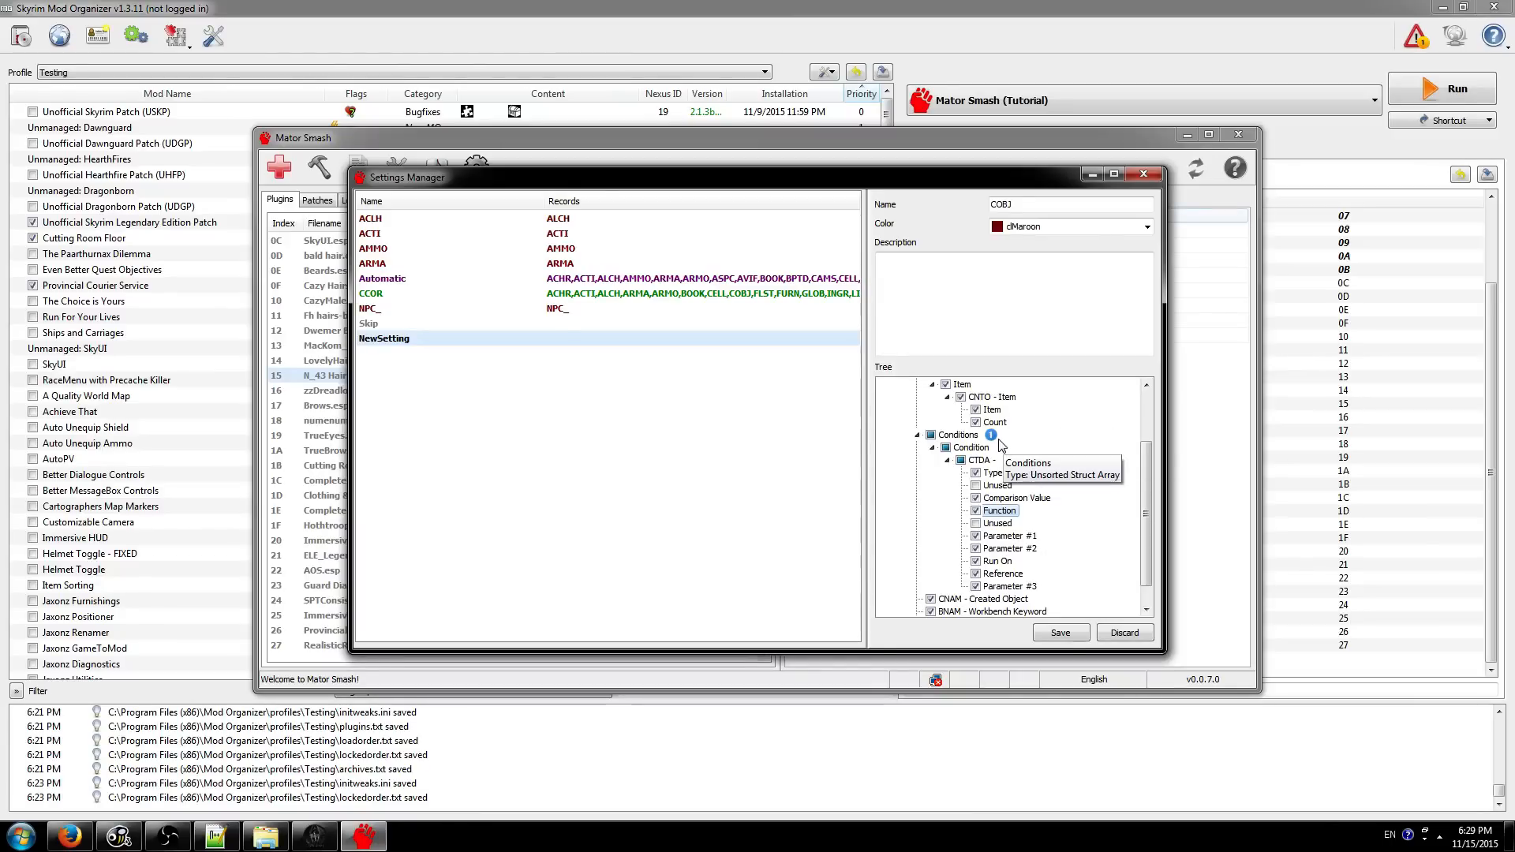
click(964, 437)
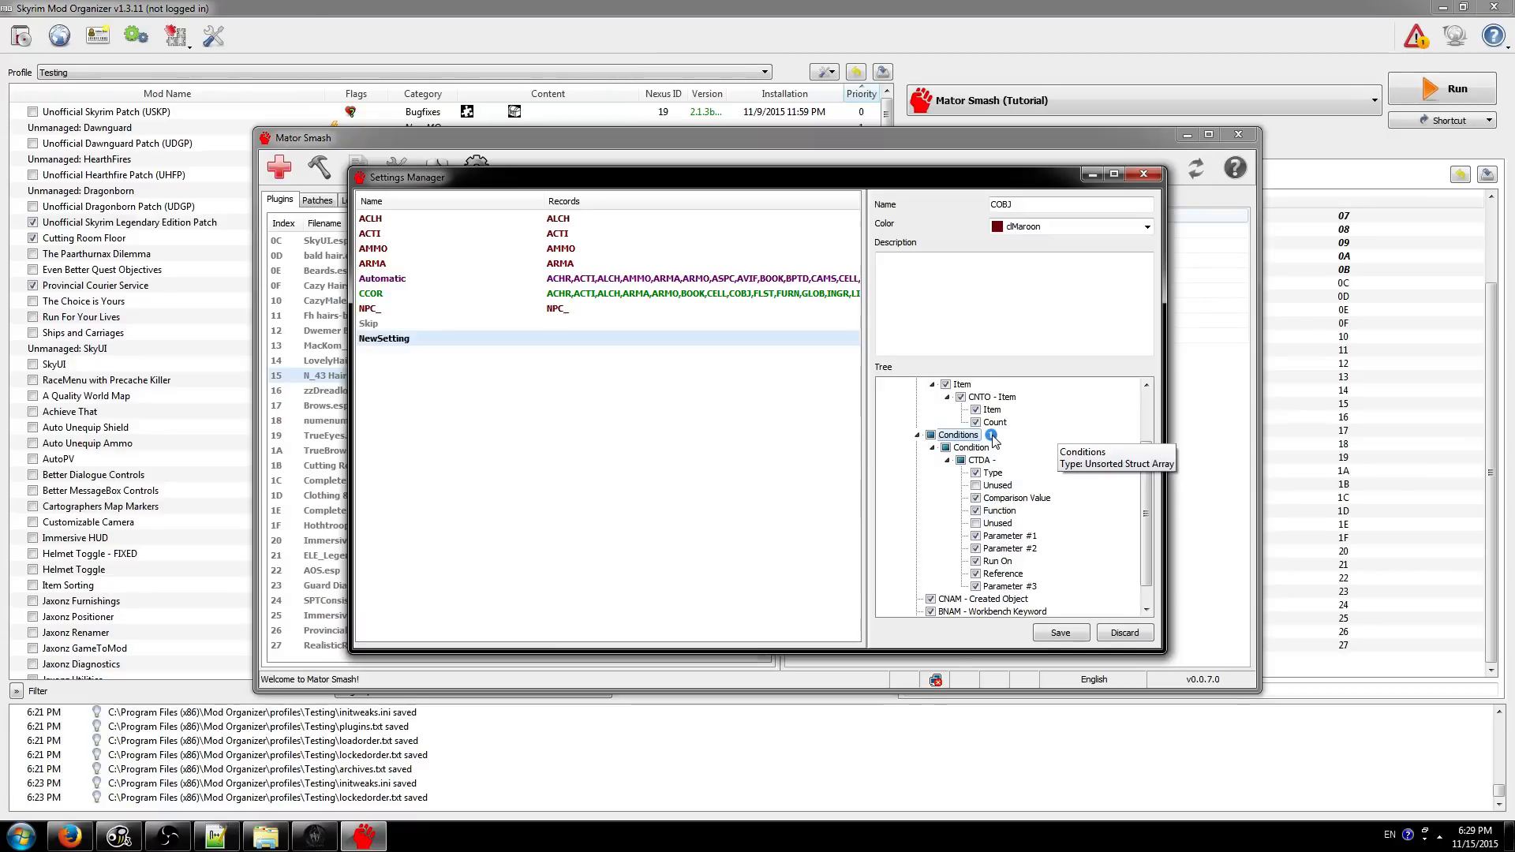
scroll(987, 442, up, 1)
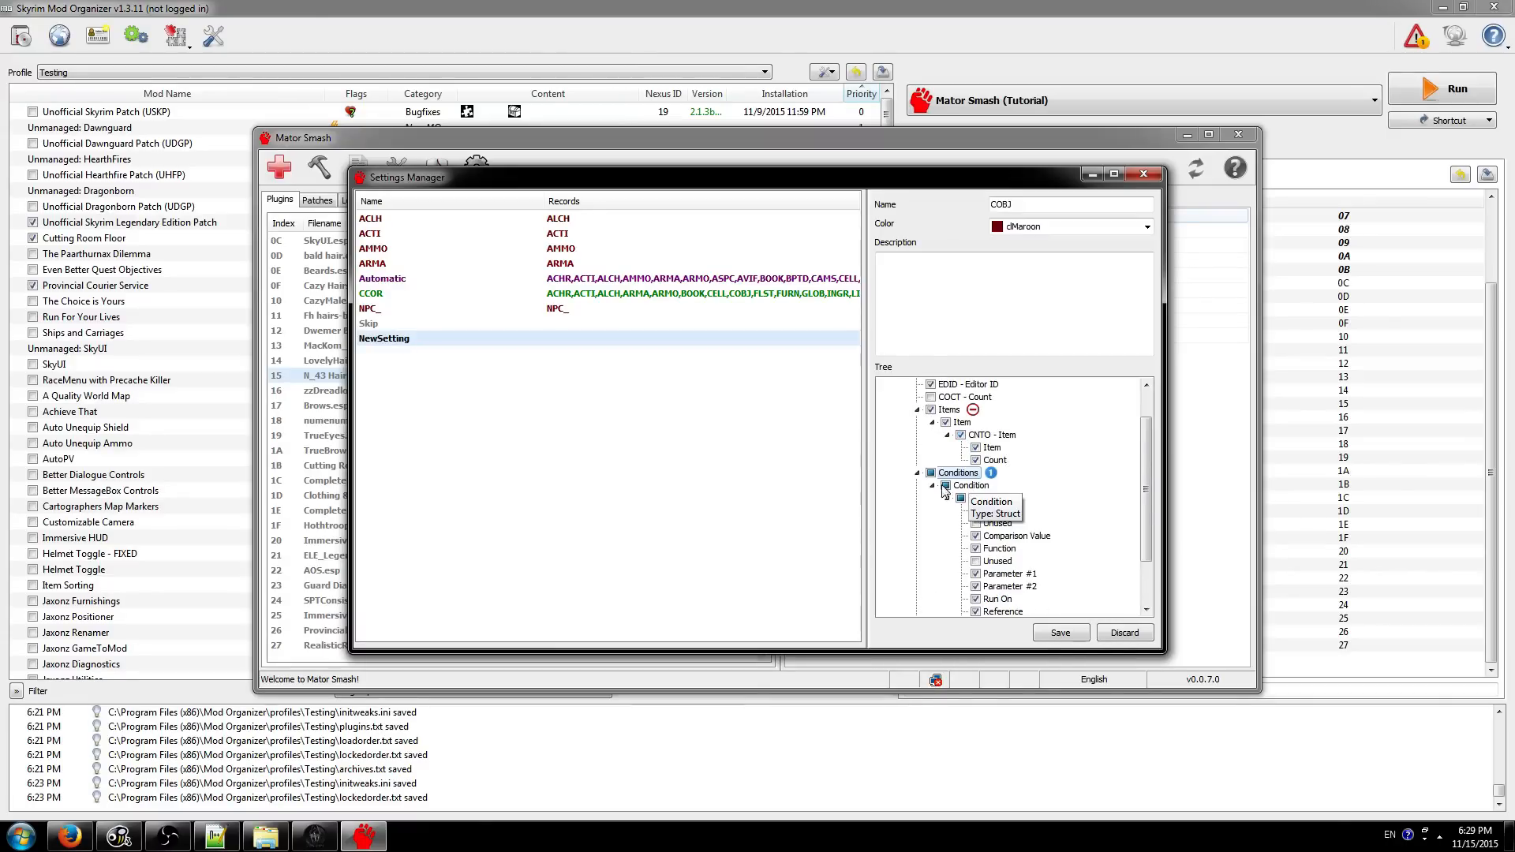
scroll(1064, 517, down, 2)
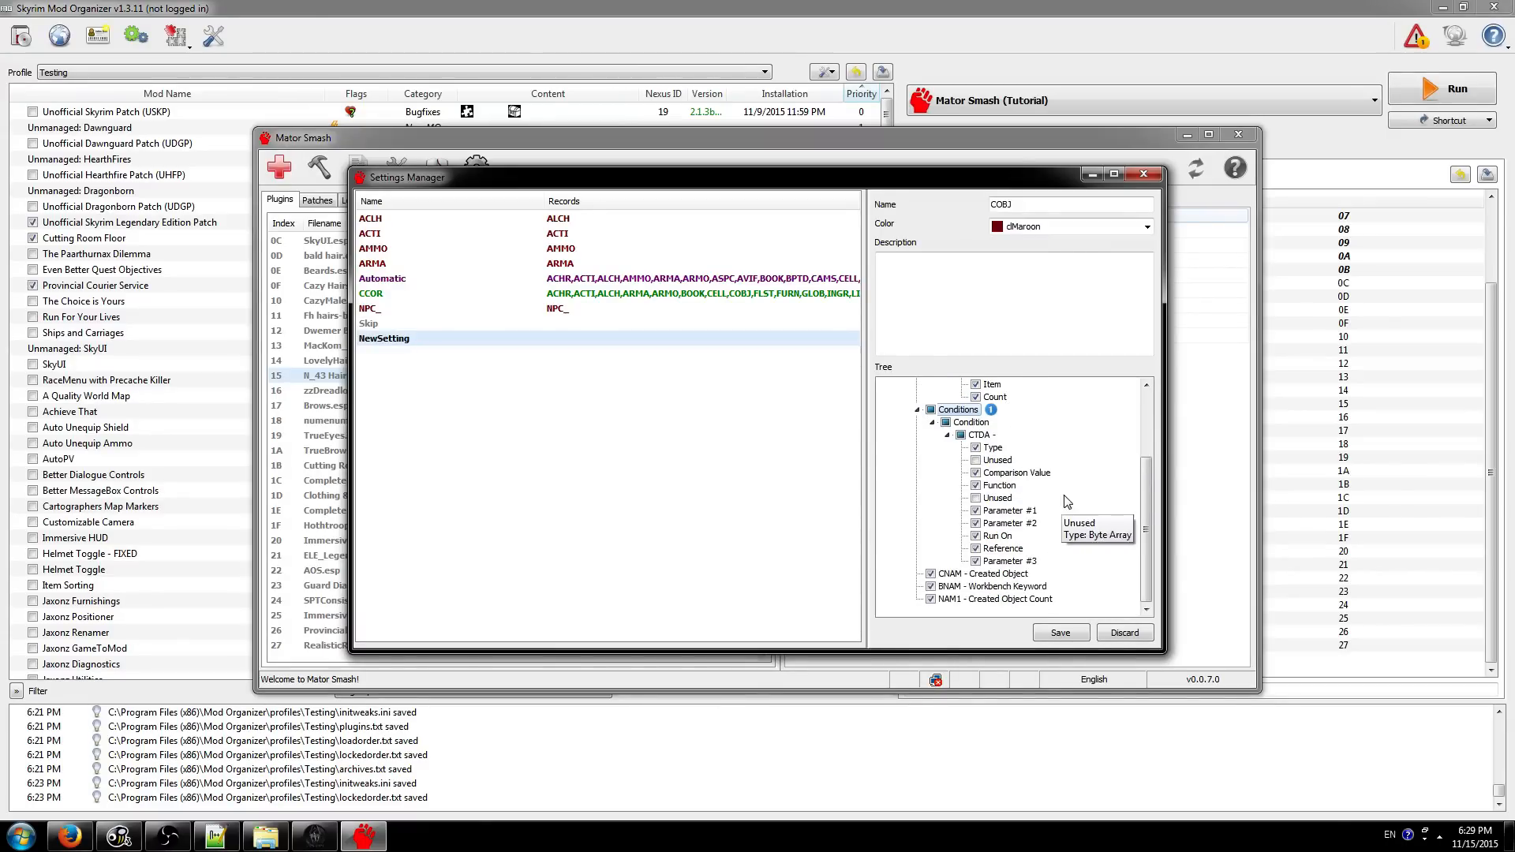
scroll(1065, 493, up, 1)
click(918, 449)
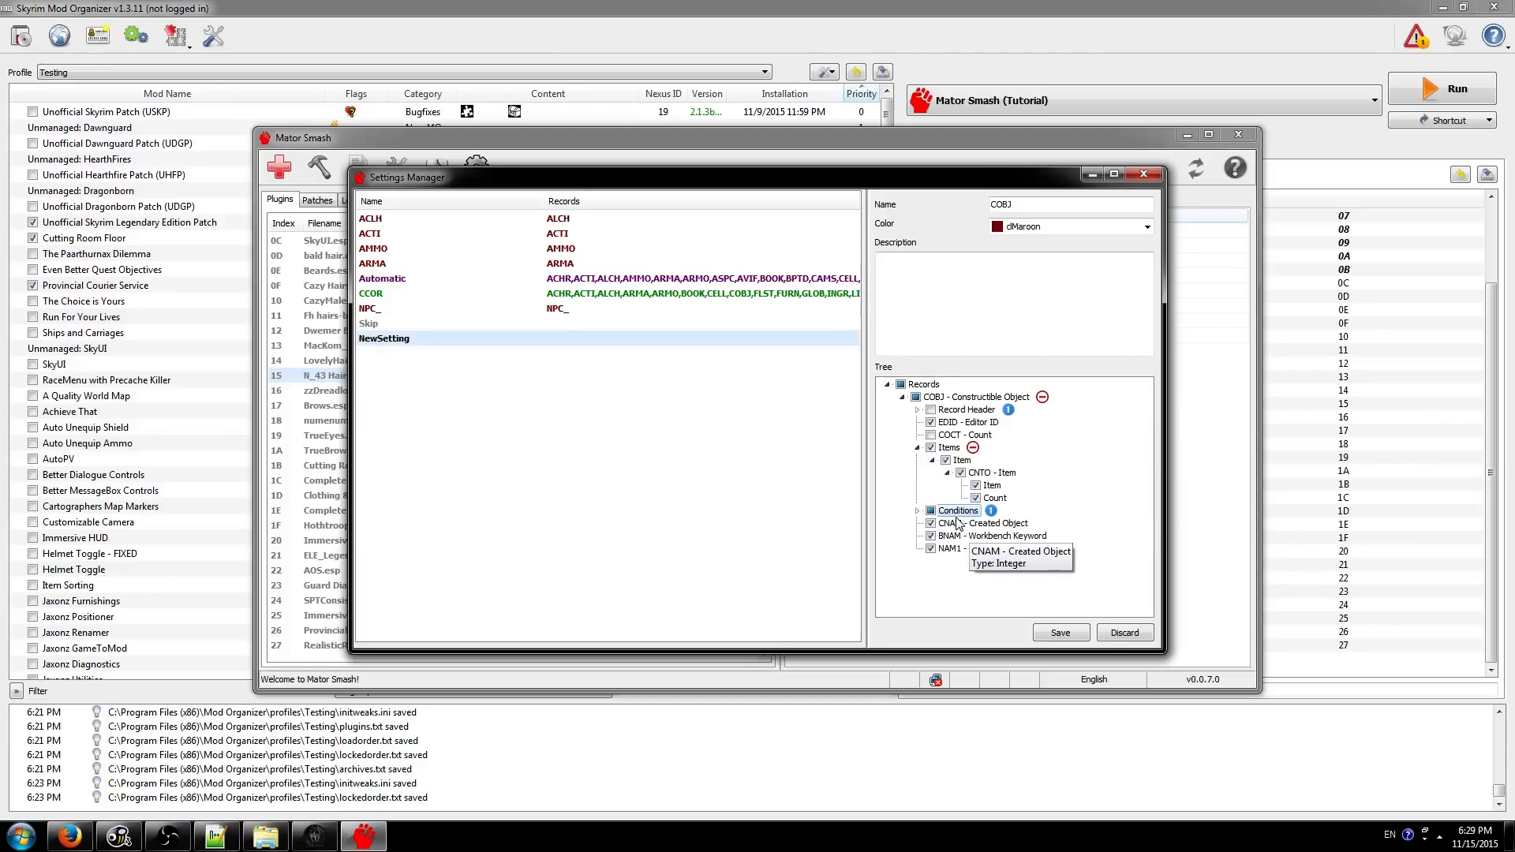
click(917, 447)
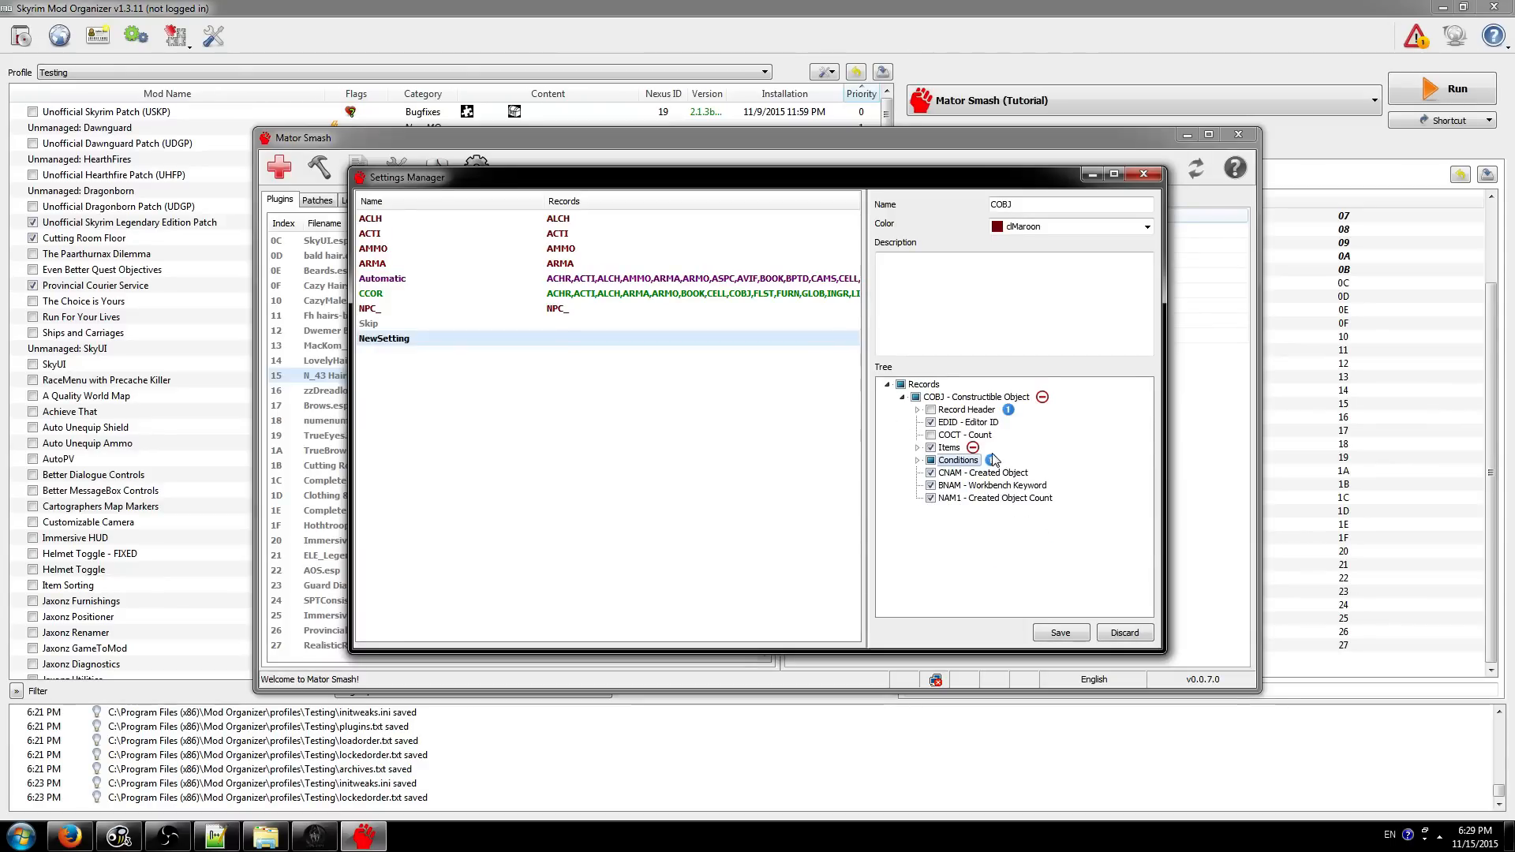
- Review the Items node's nested elements and save the COBJ setting
click(950, 448)
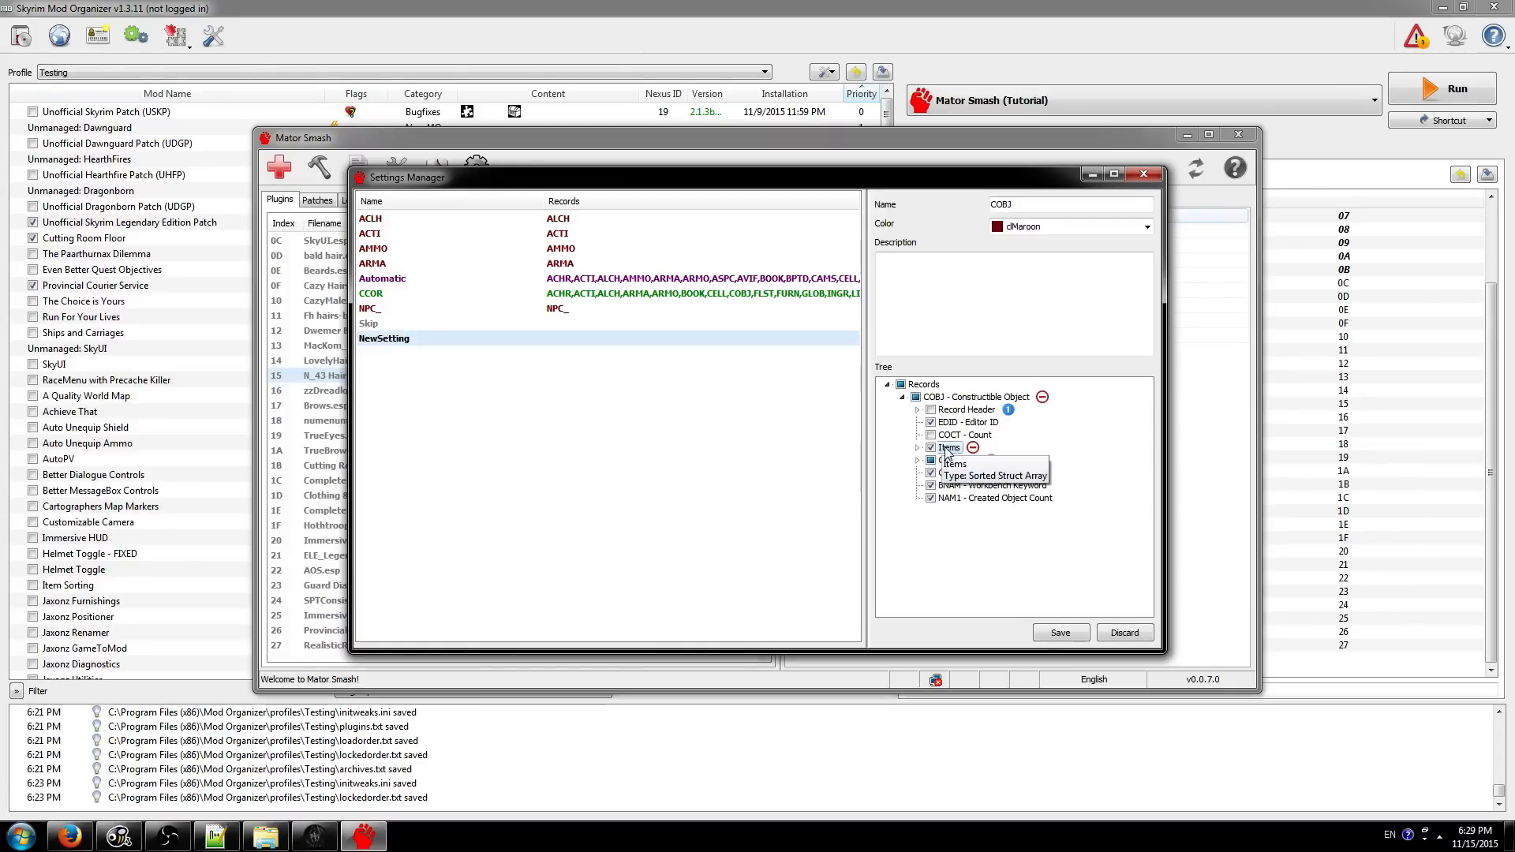
double_click(948, 447)
double_click(961, 460)
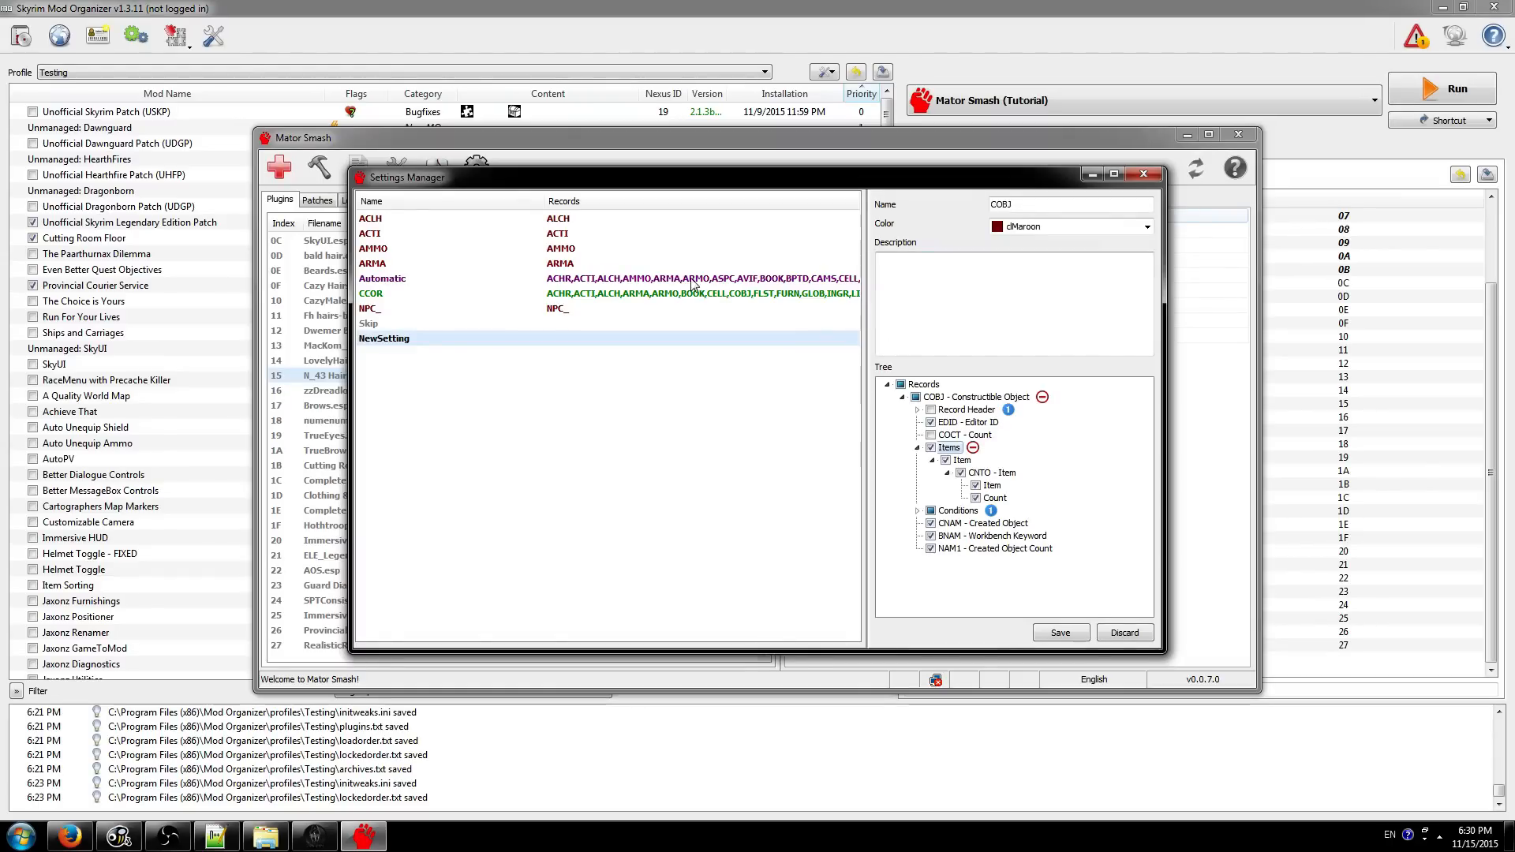
click(1060, 632)
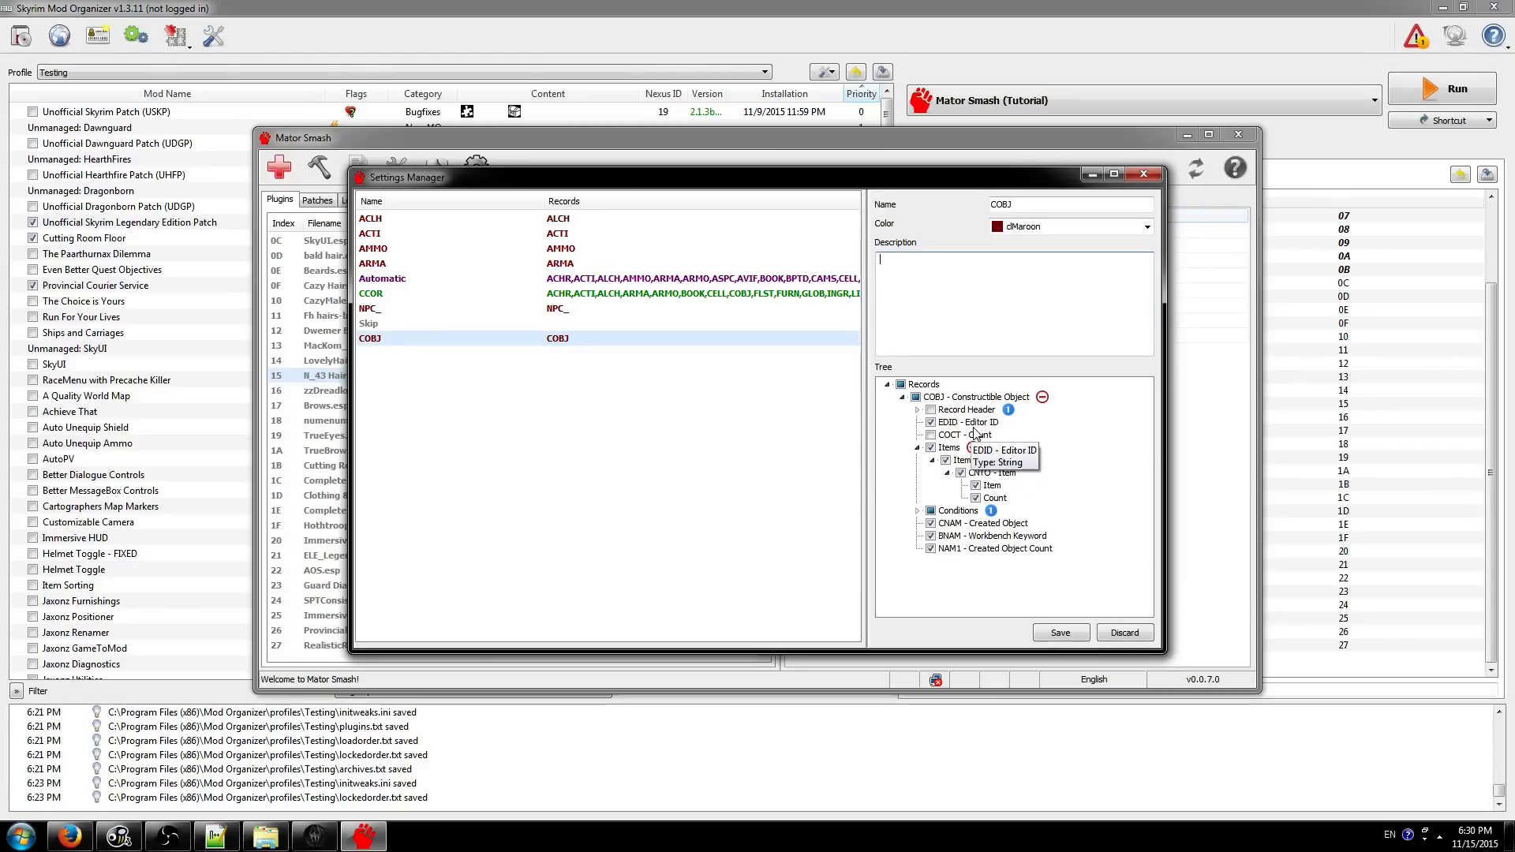
- Toggle preserve deletions off and back on for the COBJ - Constructible Object record
right_click(964, 398)
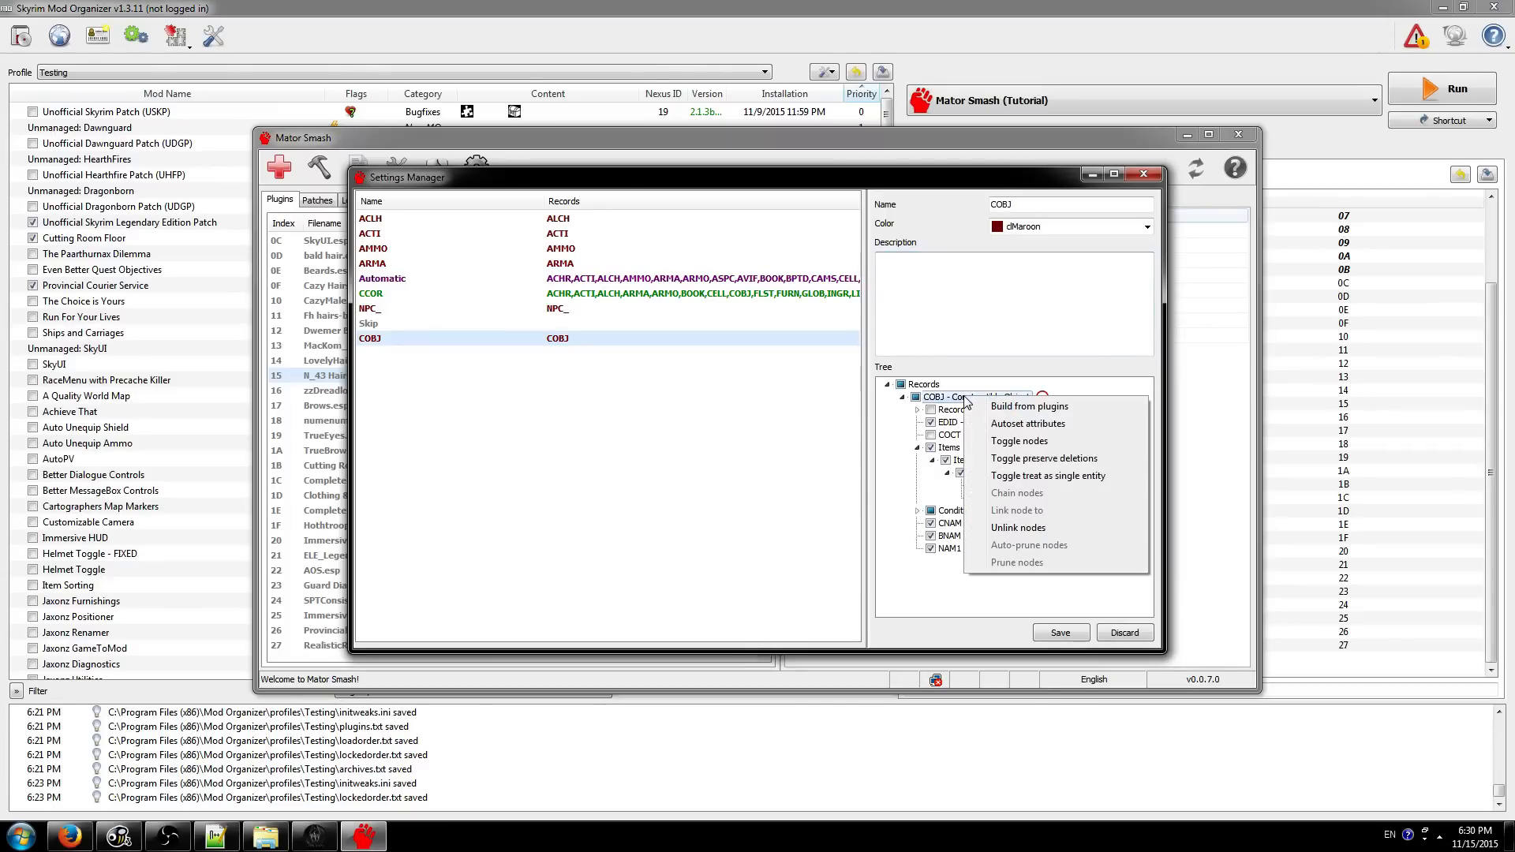
click(1010, 458)
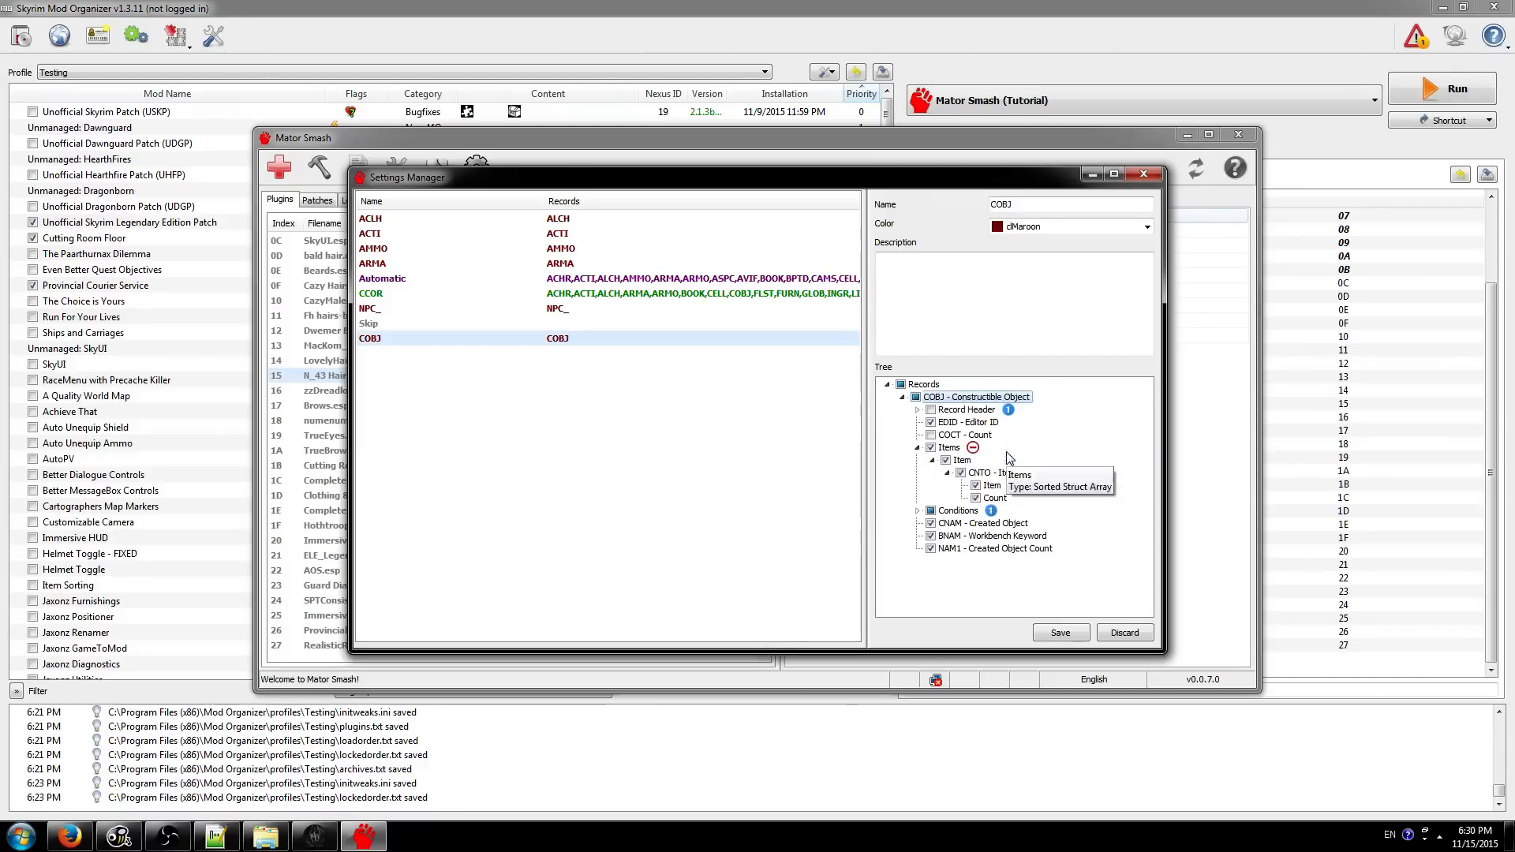
right_click(1003, 397)
click(1081, 459)
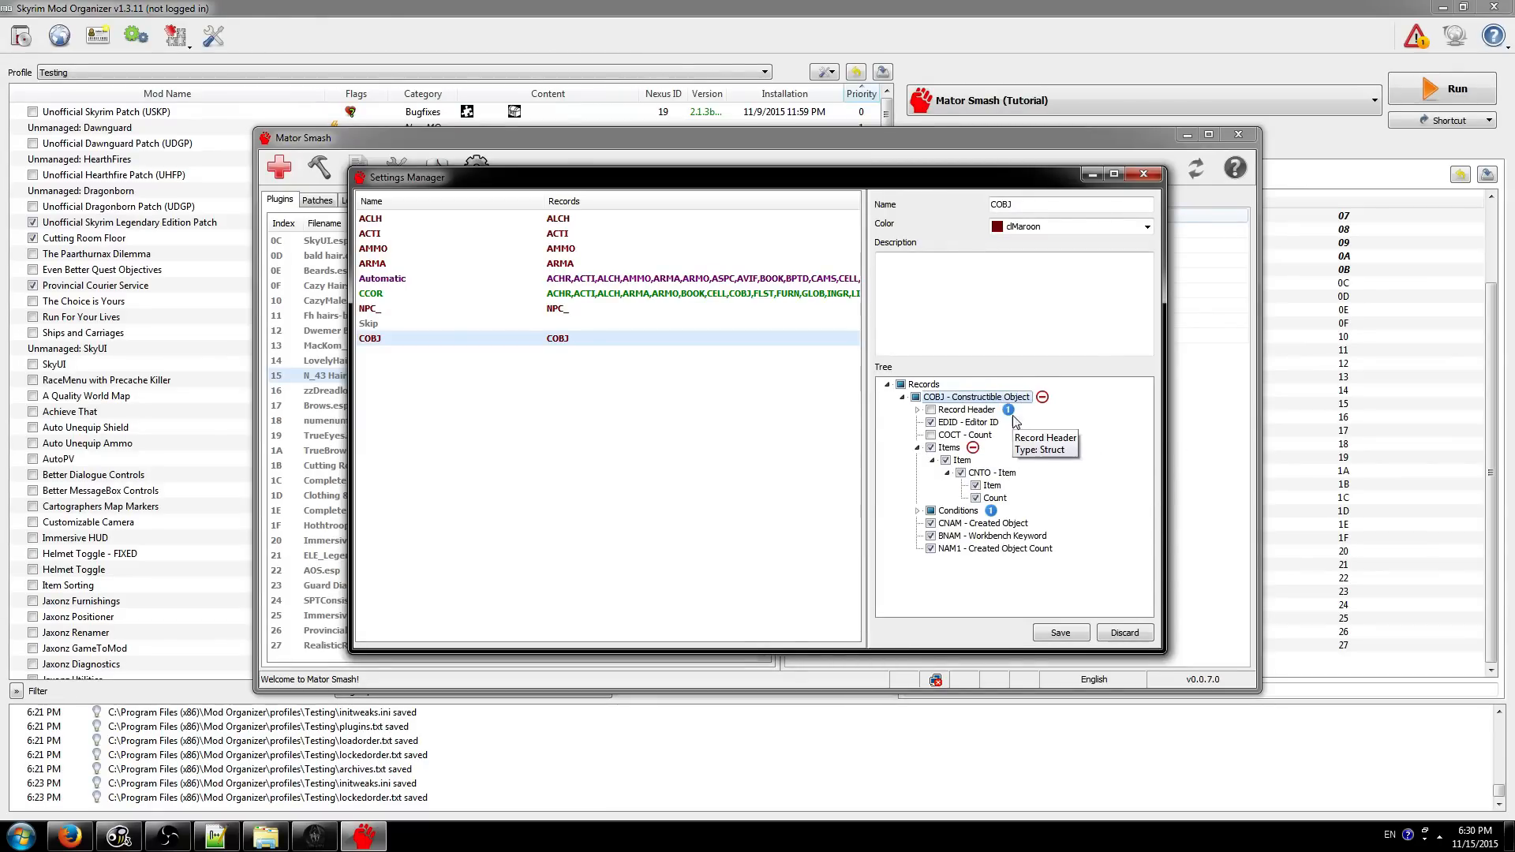
- Turn off treat as single entity for the Record Header node and leave the node disabled
right_click(963, 414)
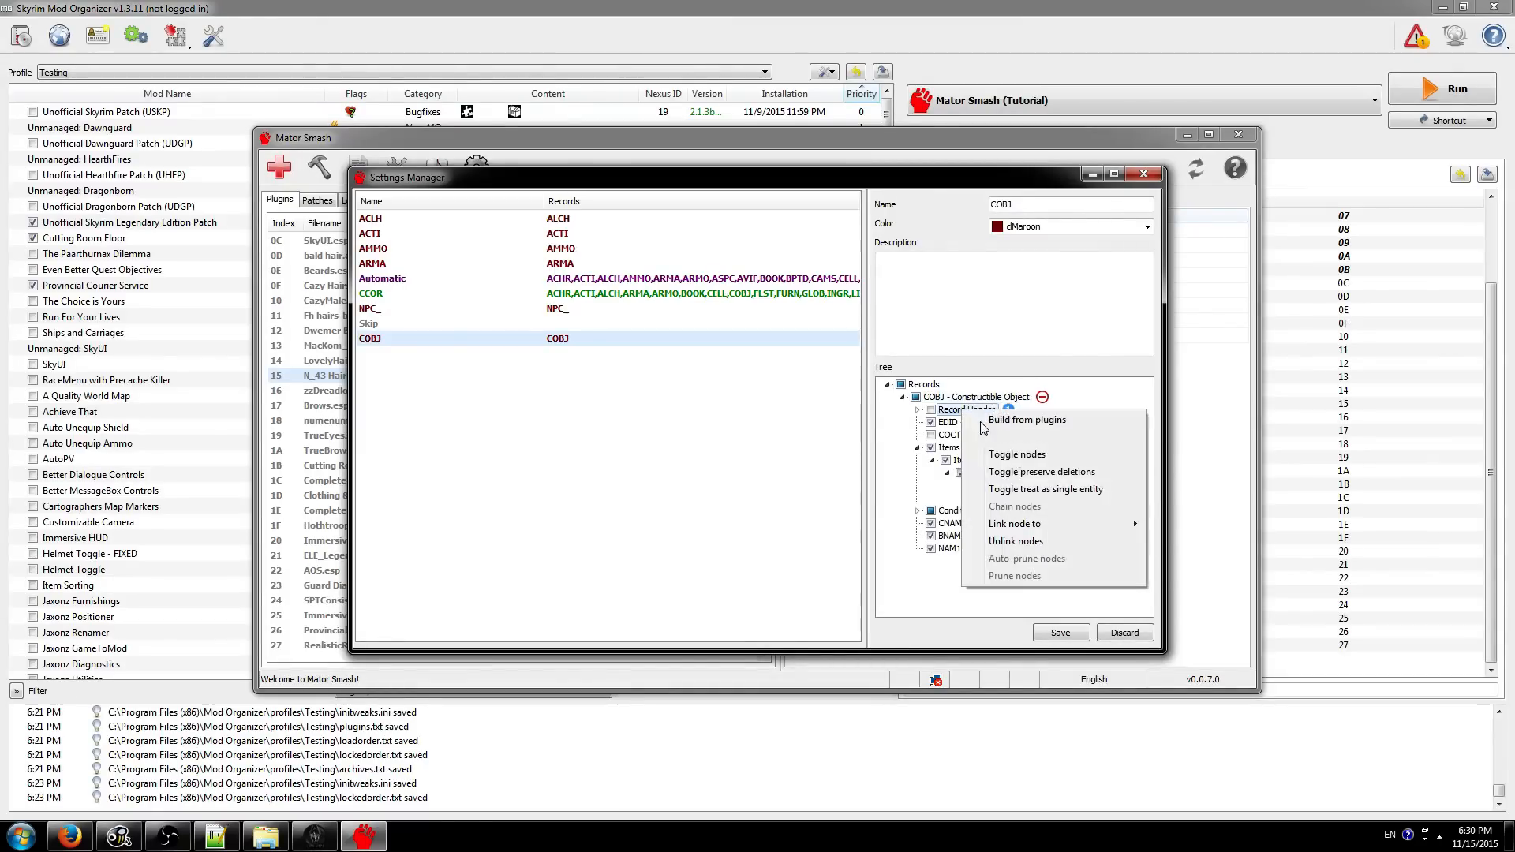
click(996, 494)
right_click(979, 416)
click(1018, 495)
click(930, 410)
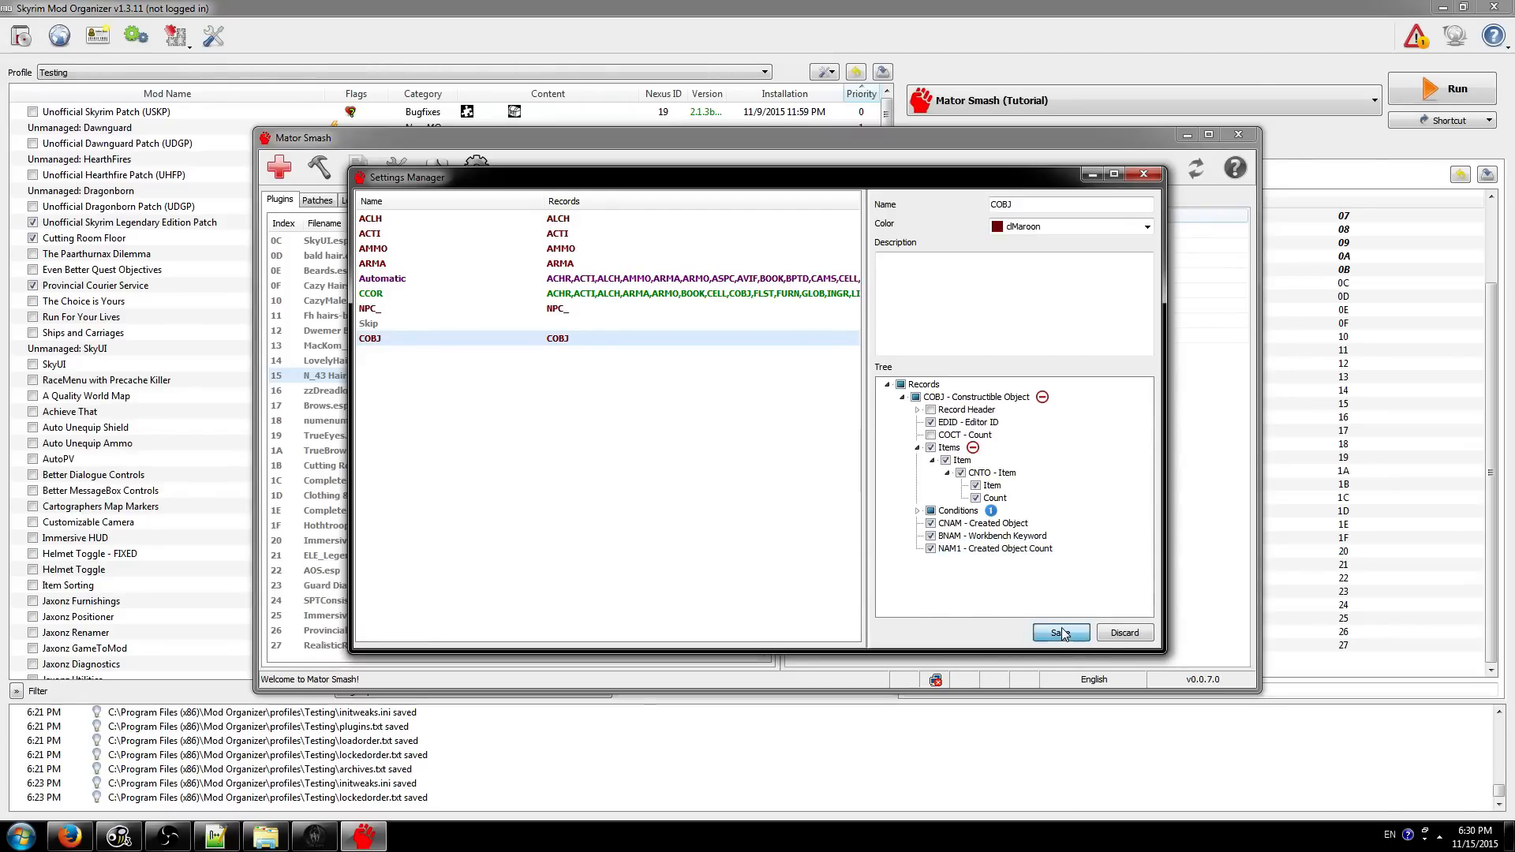
click(983, 272)
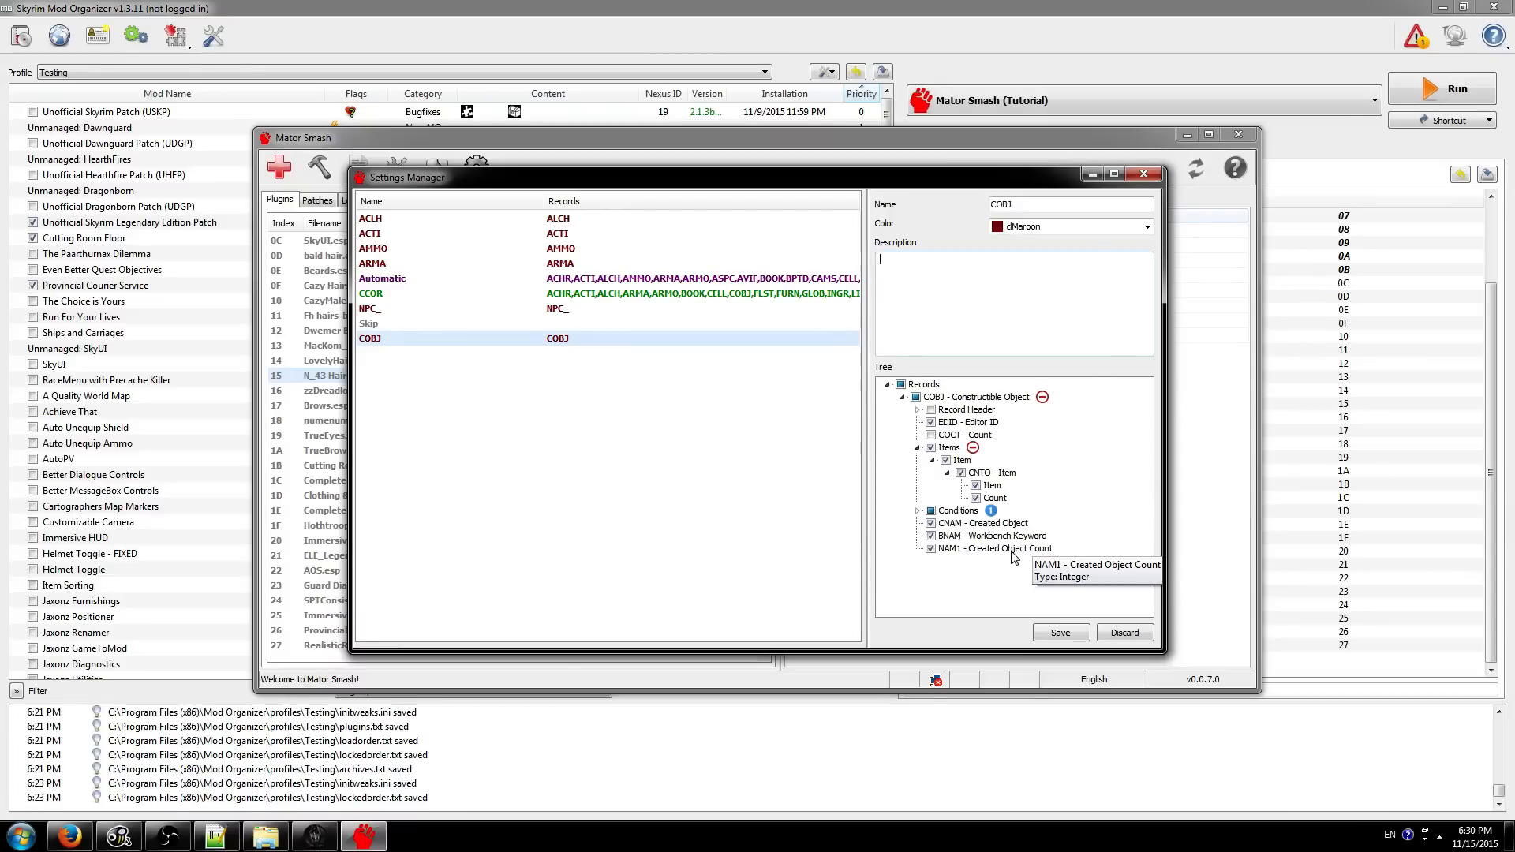
- Try selecting ranges of neighbouring COBJ subrecords, ending with only CNAM - Created Object and NAM1 - Created Object Count selected
click(978, 524)
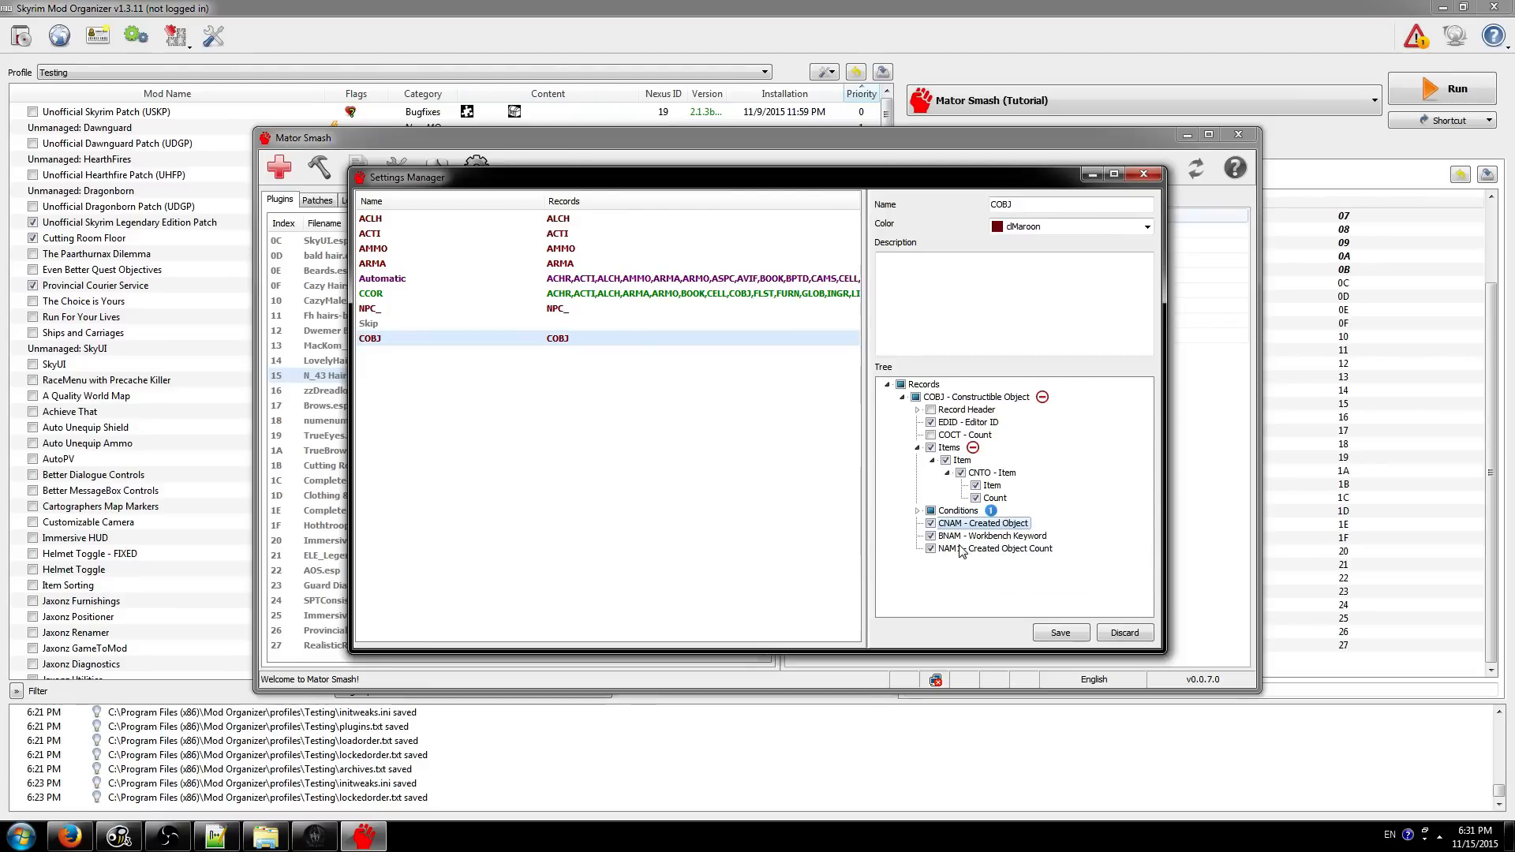
shift+click(964, 550)
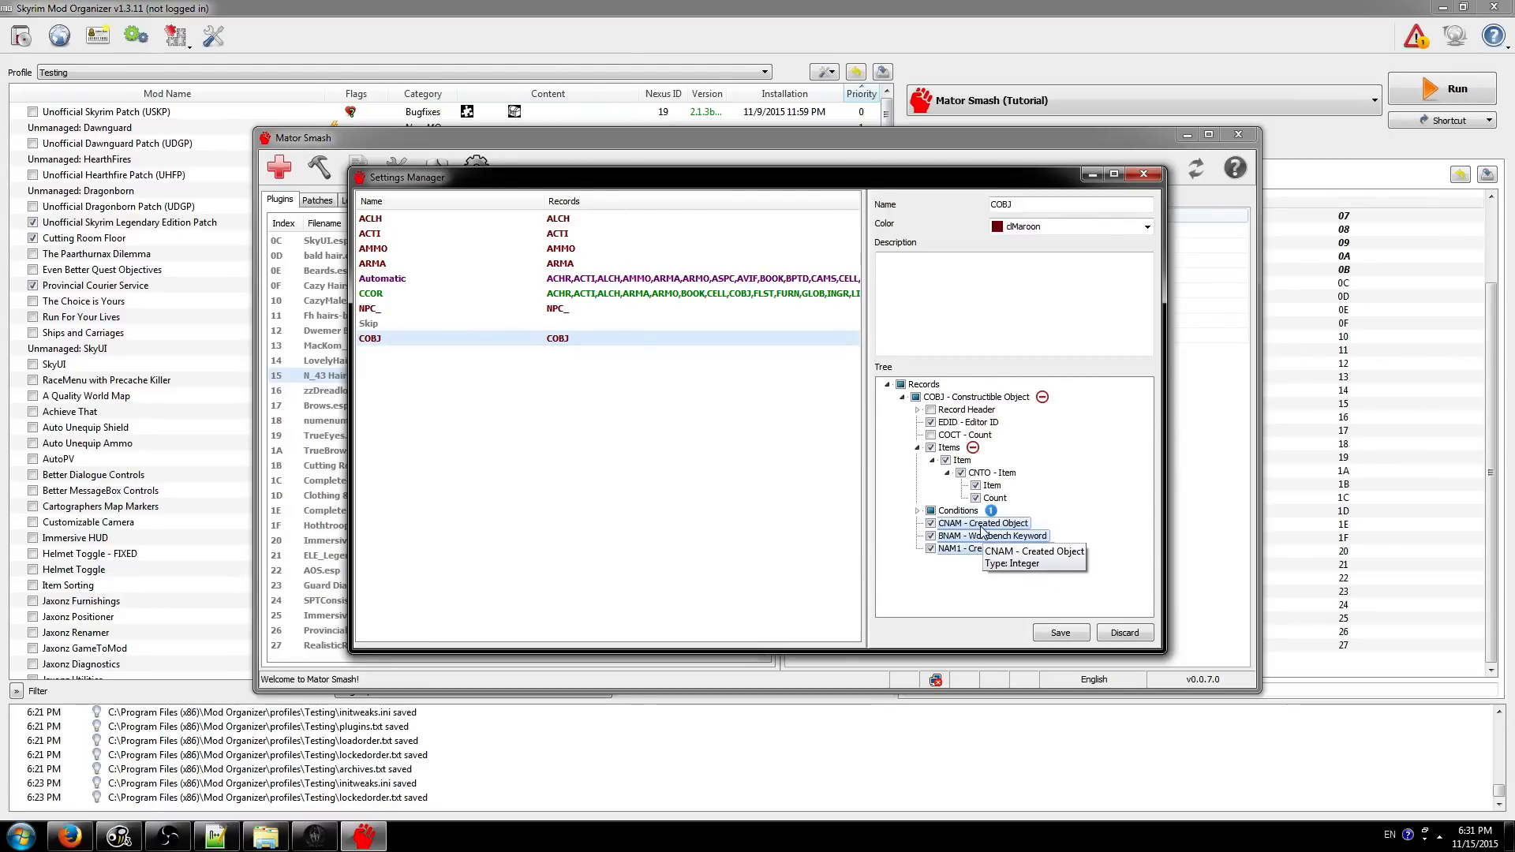
shift+click(966, 512)
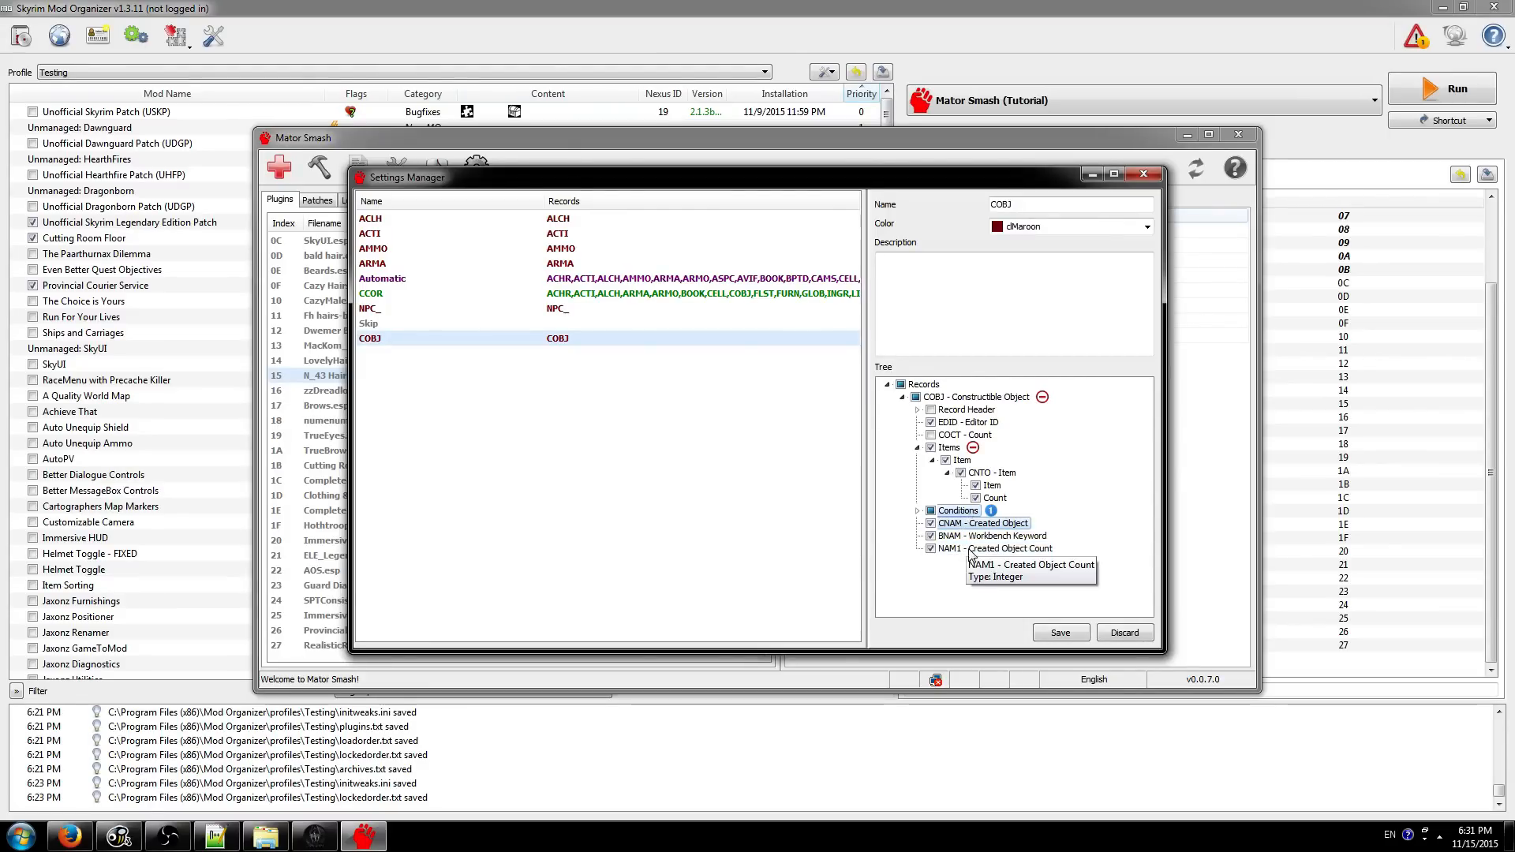
click(966, 537)
click(953, 525)
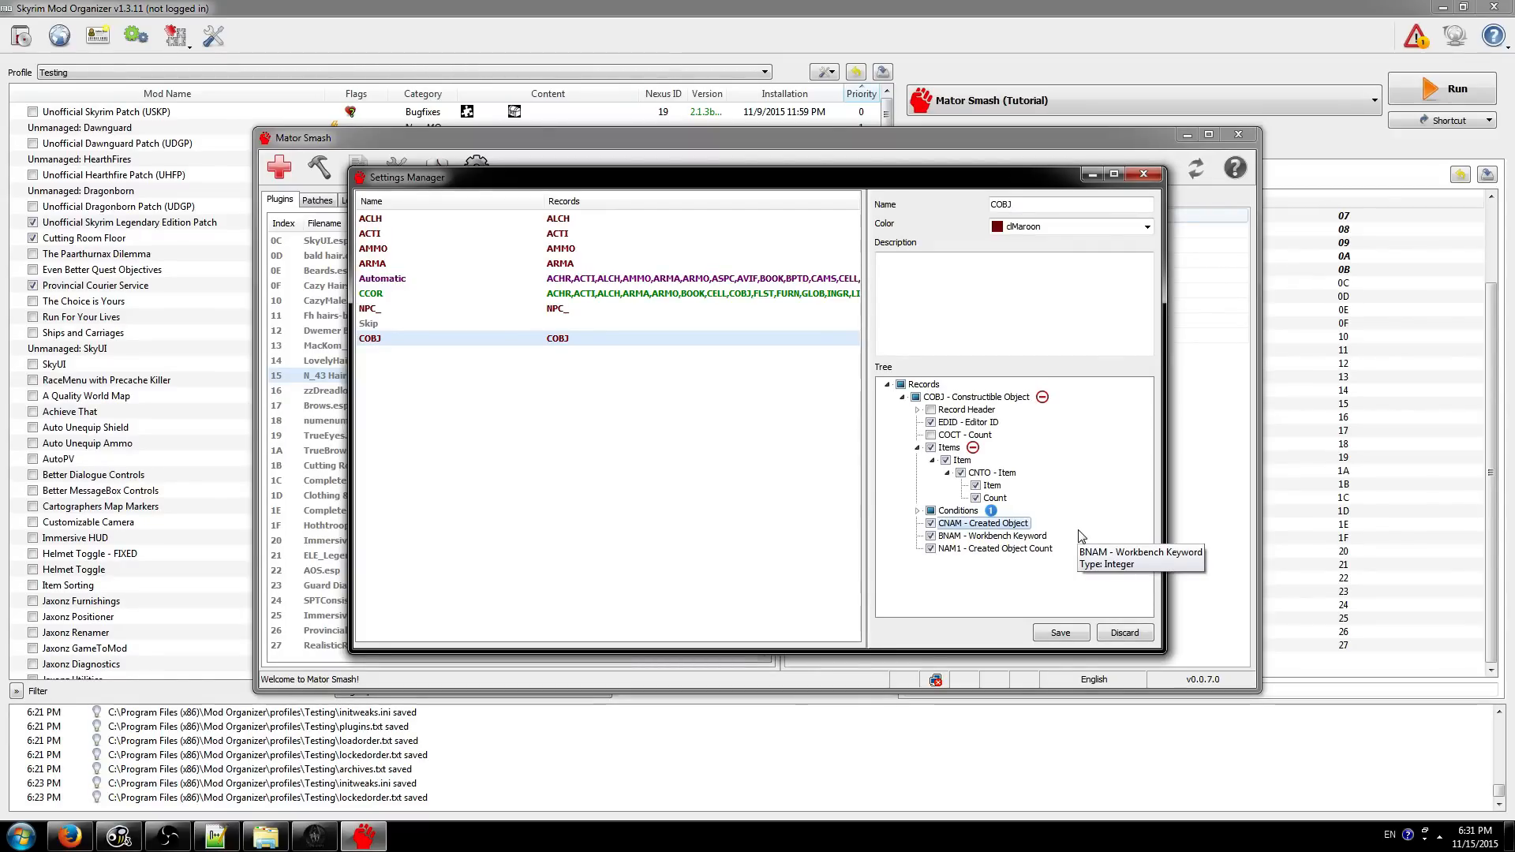
shift+click(962, 549)
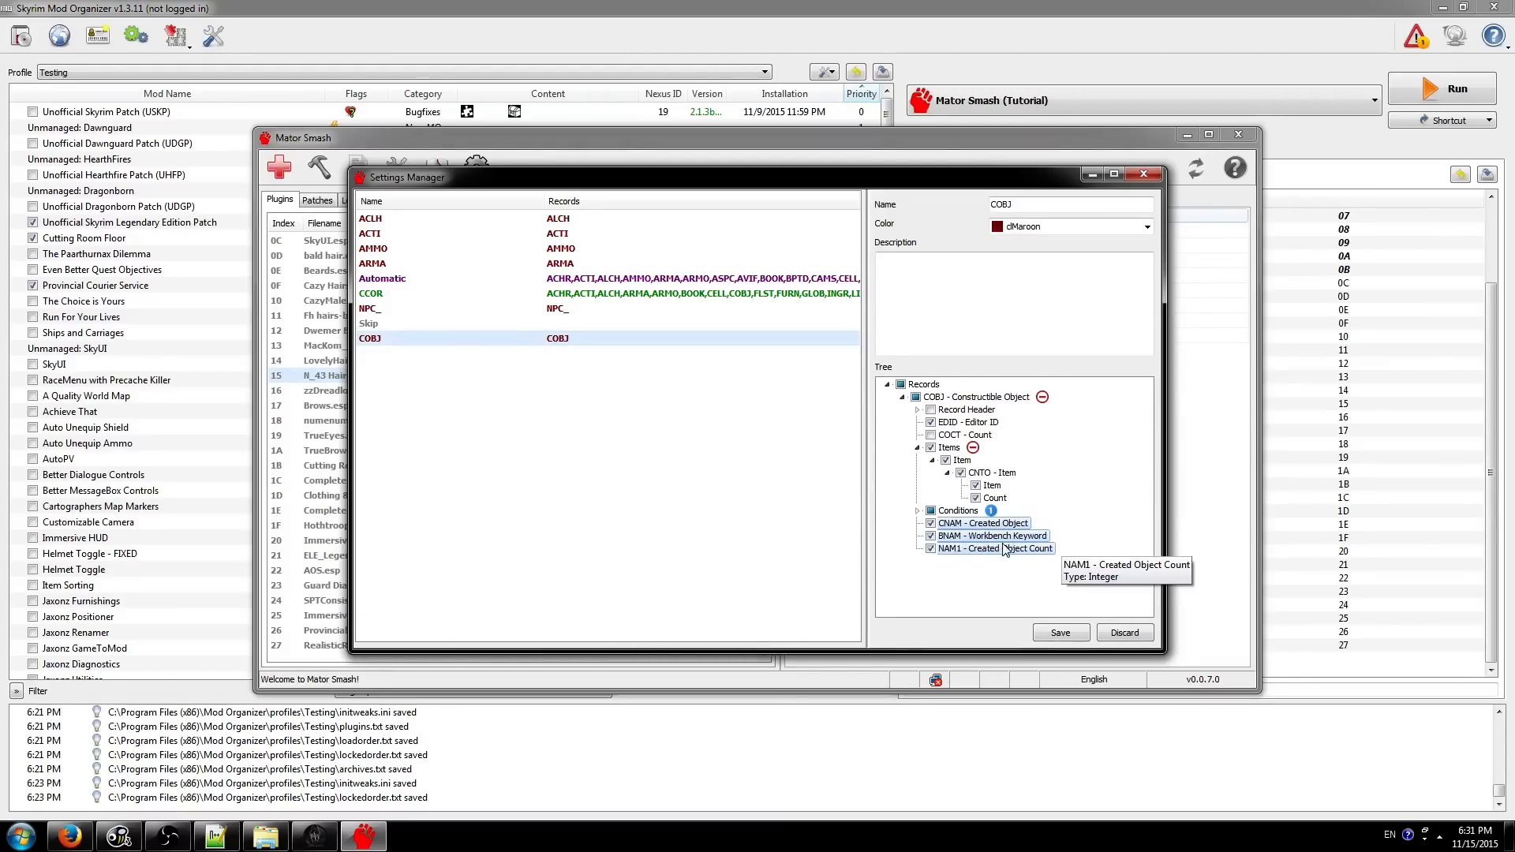
click(975, 523)
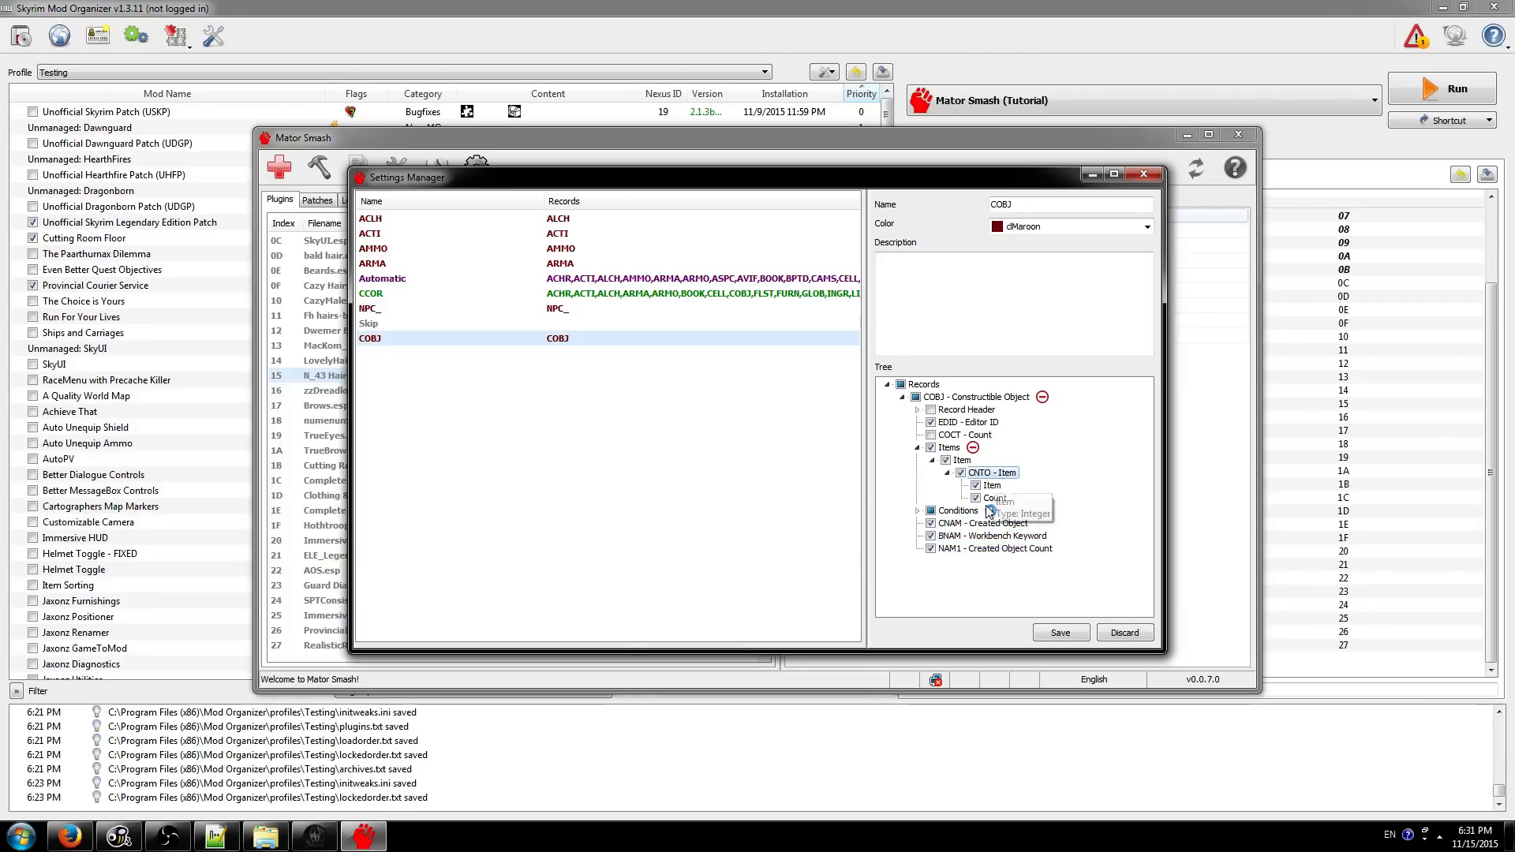
ctrl+click(964, 550)
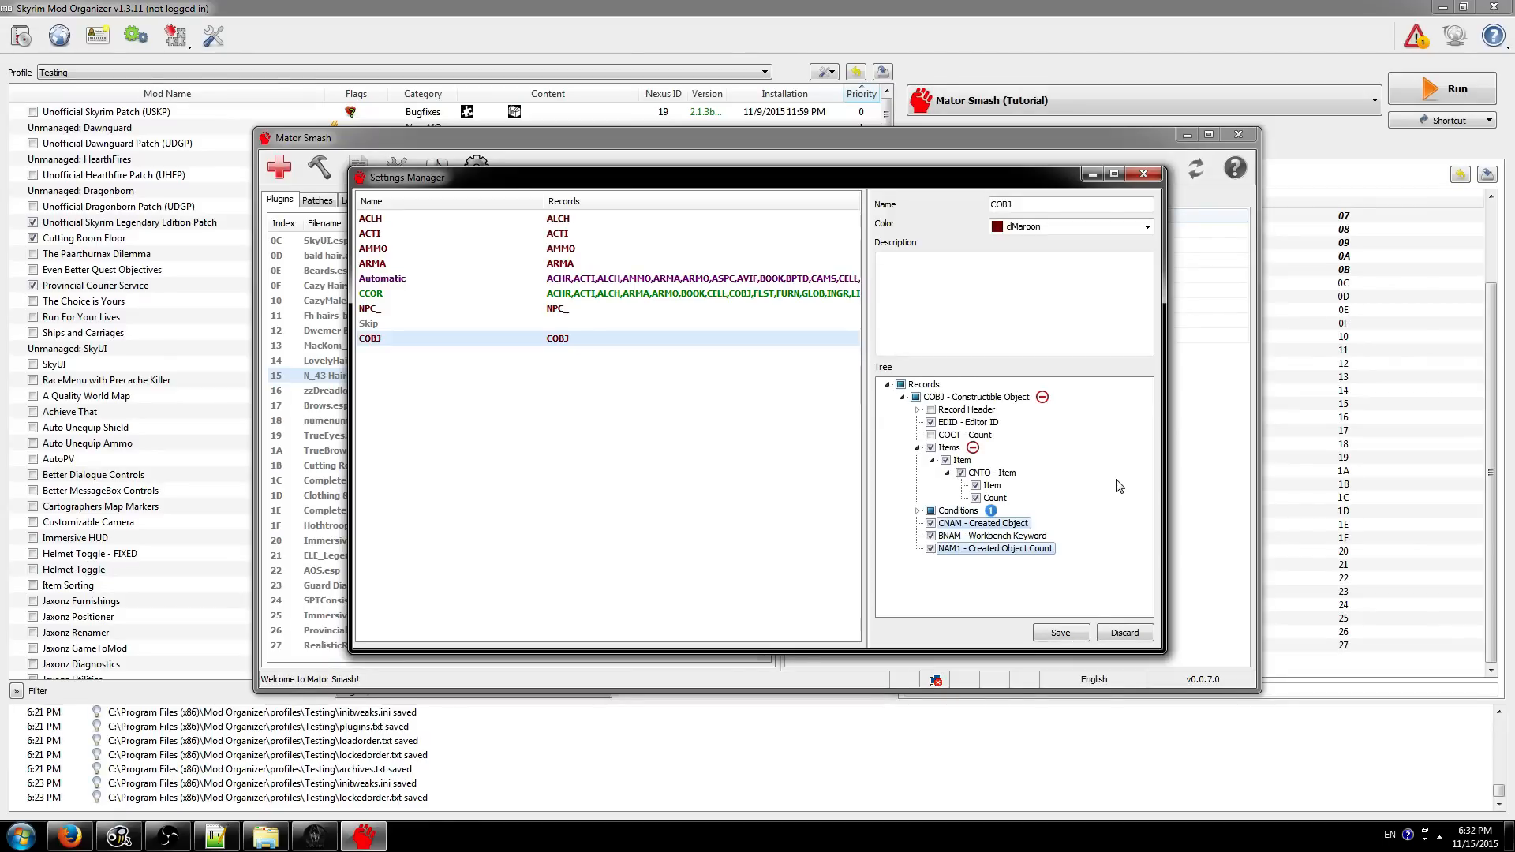
- Switch to Notepad++ and start a note with the lines "RECIPE:" and "Original created: 1 Iron Ingot"
drag(1514, 87, 0, 296)
text(RECIPE:)
key(Return)
text(Original created:)
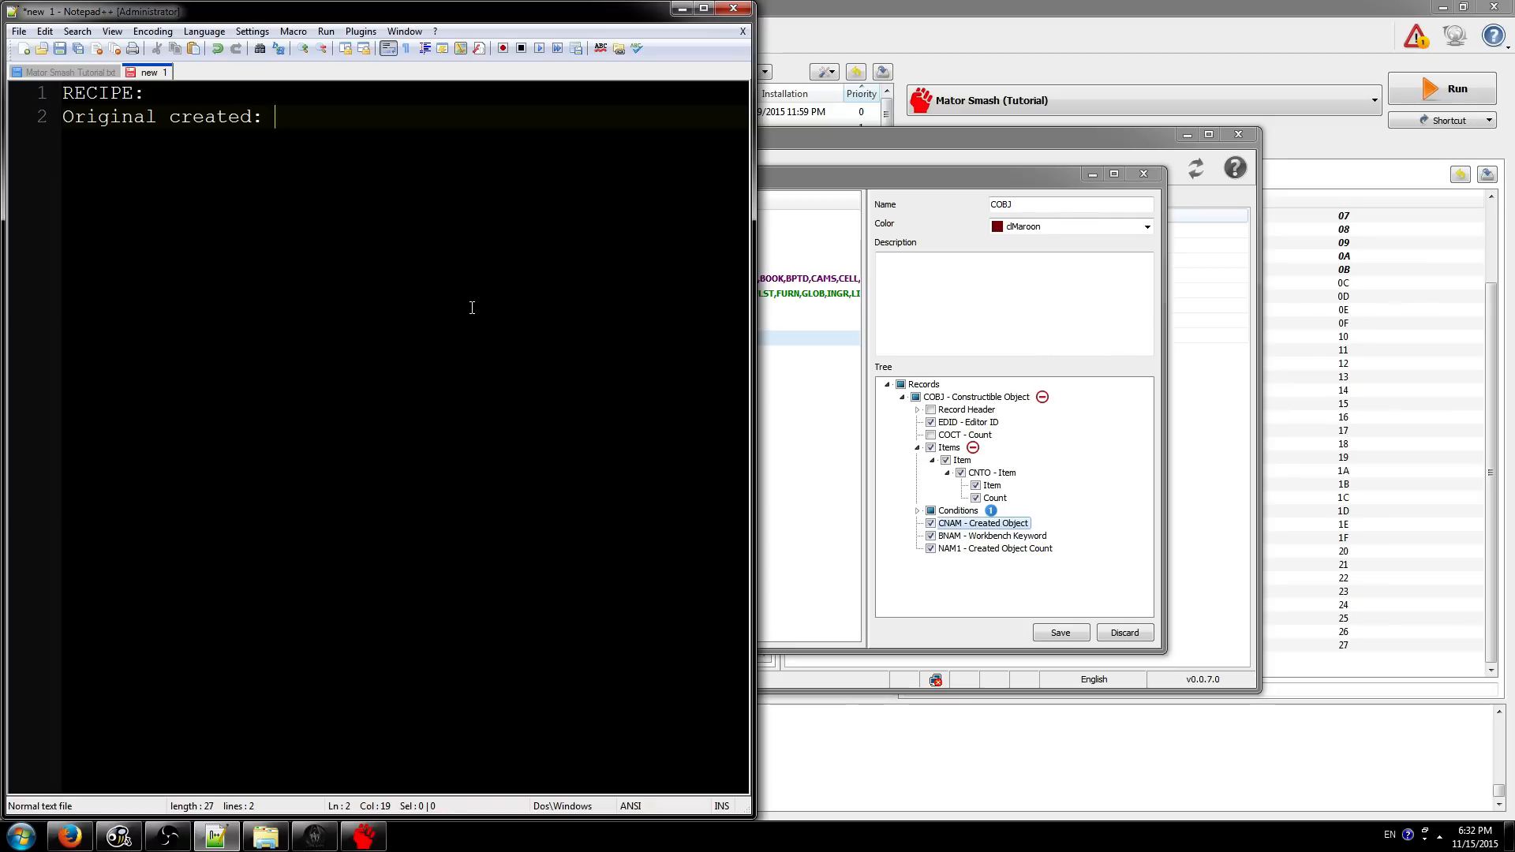
text(1 Iron Ingot)
key(Return)
- Add the lines "Someone changes it in a mod--" and "Now creates: 1 Iron Armor" to the note
text(Someone changes it in a mod:)
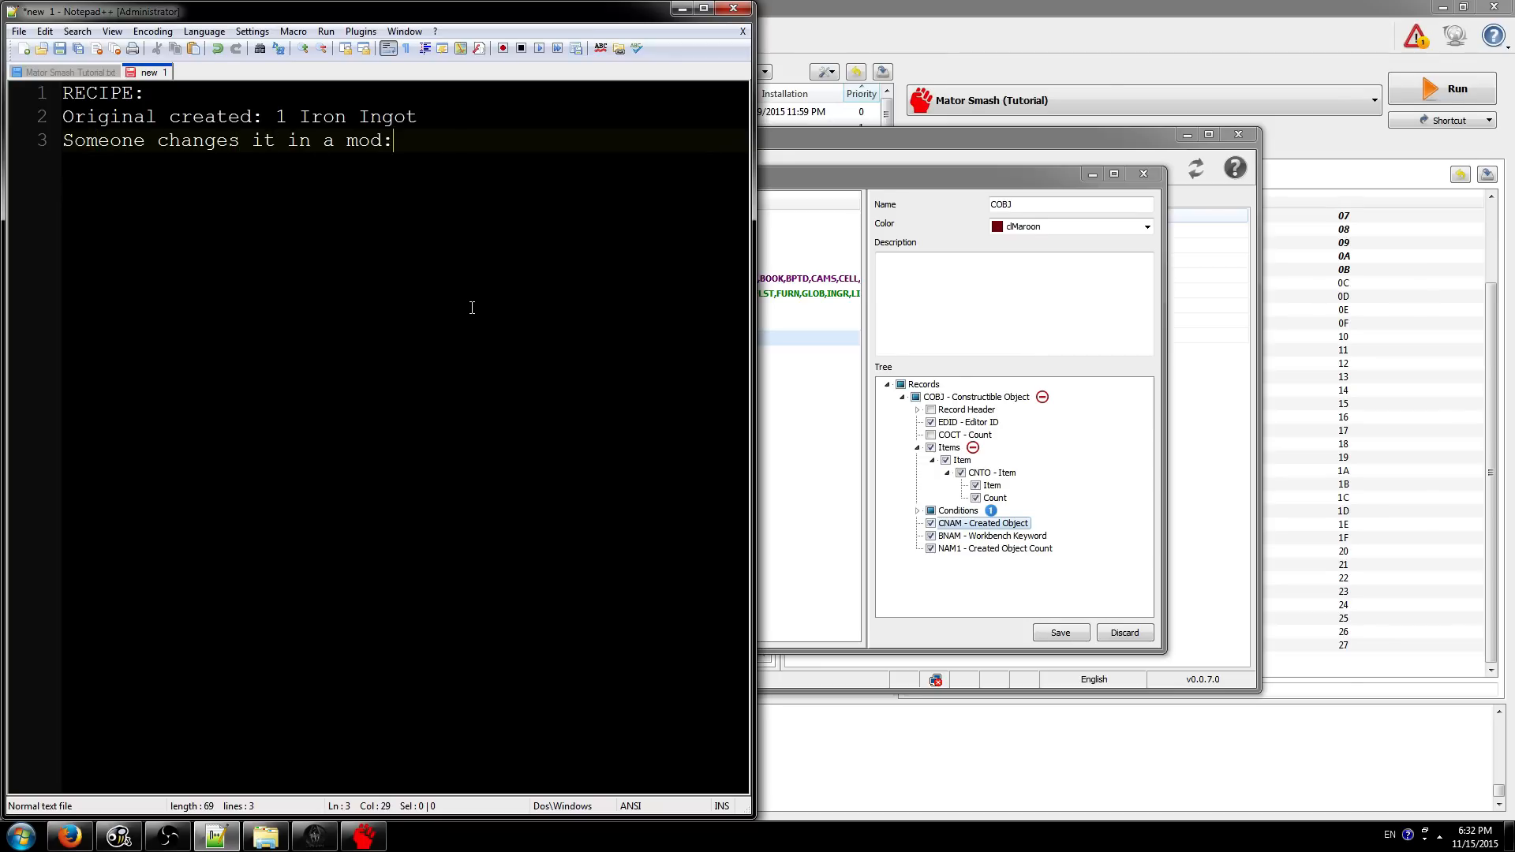
key(BackSpace)
text(--)
key(Return)
text(Now creates: )
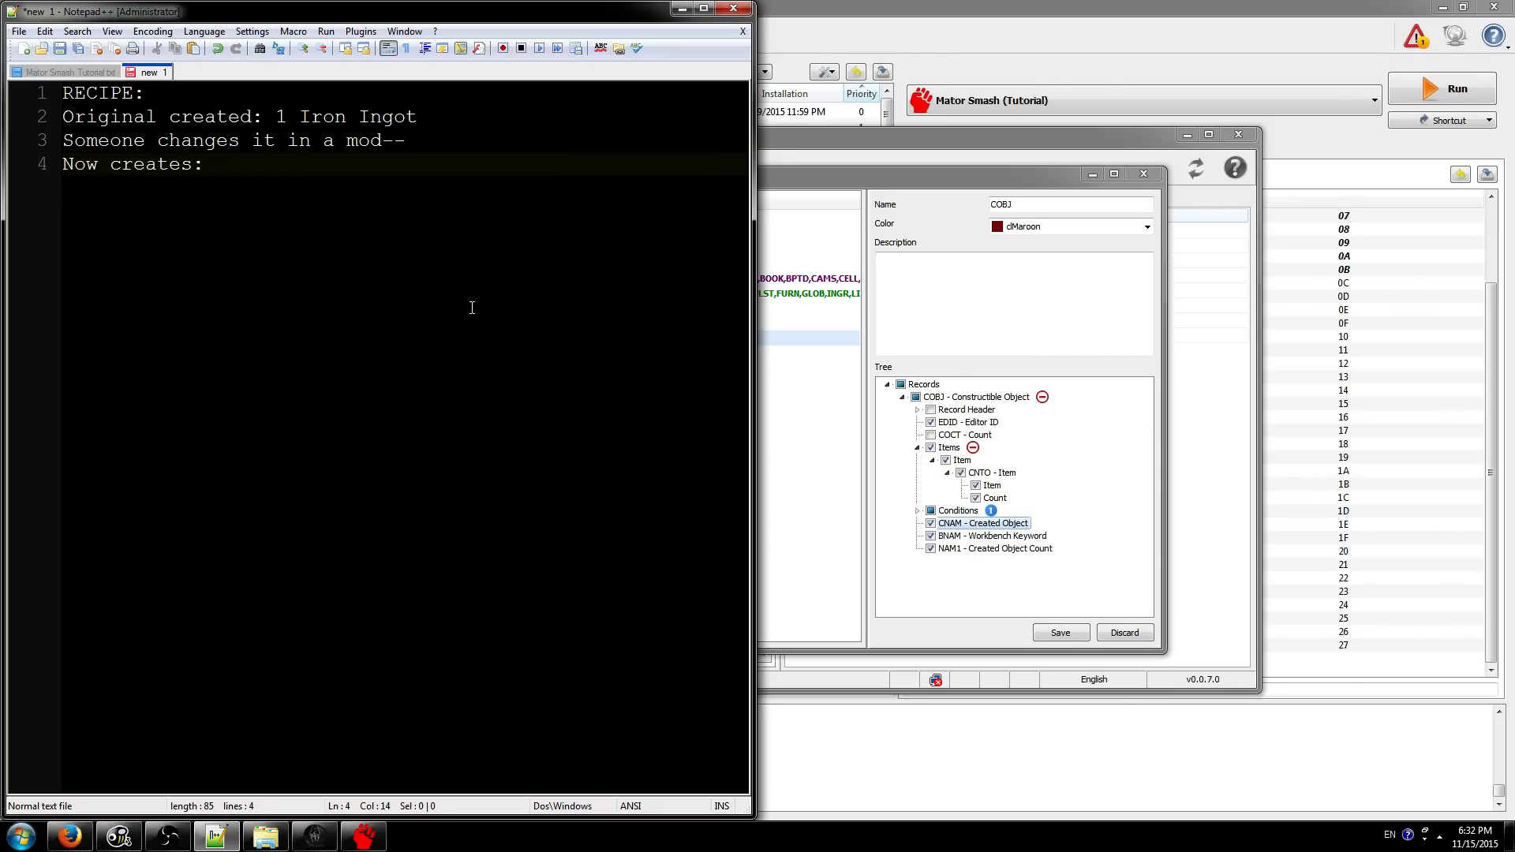
text(1 Iron Armor)
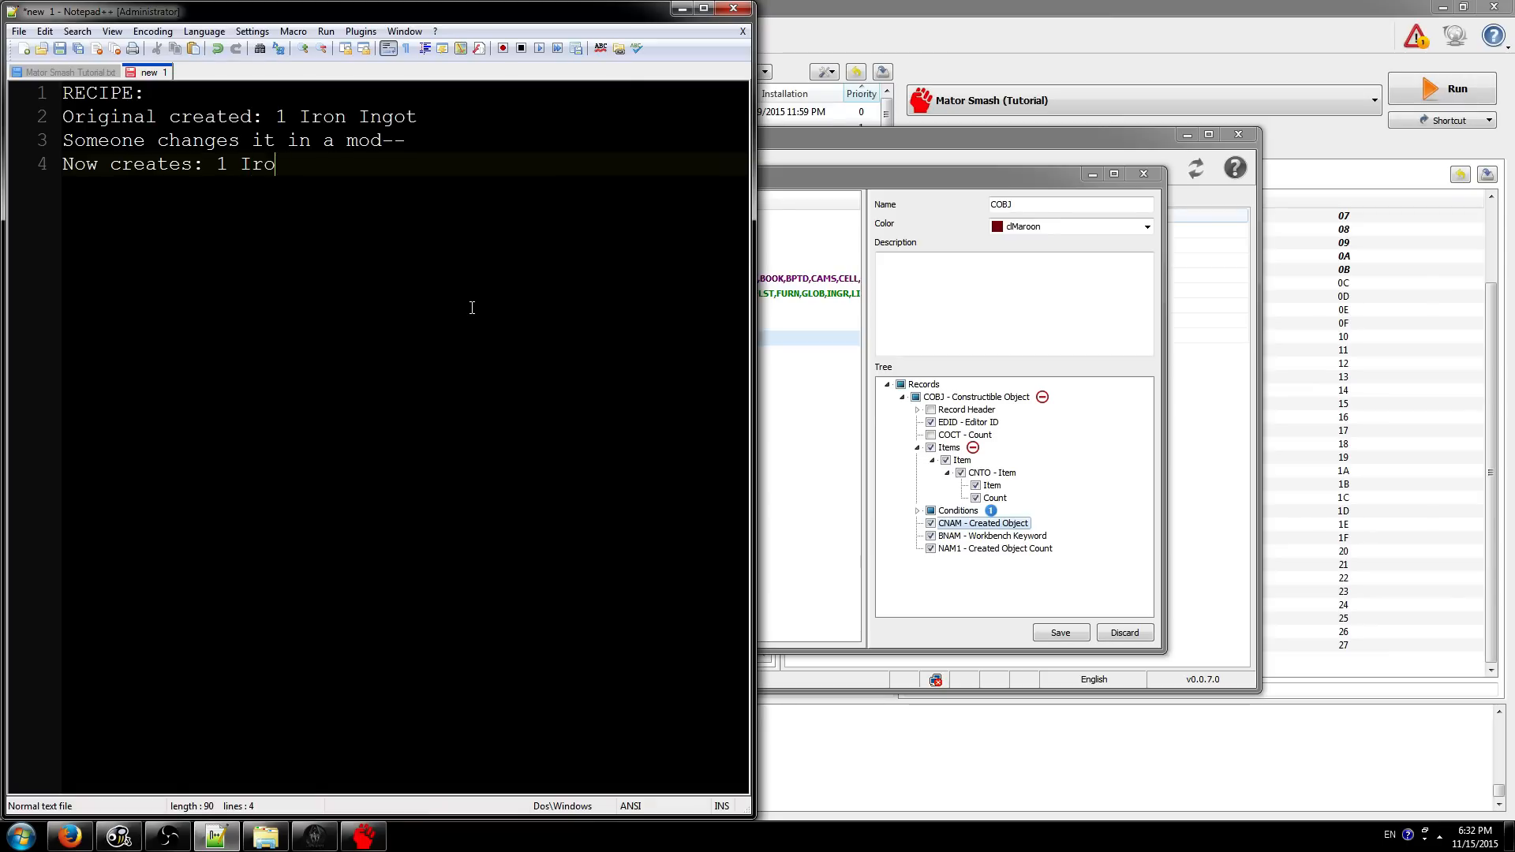
key(Return)
- Add the lines "Someone else changes it in a mod--" and "Now creates: 10 Iron Ingots", followed by a blank line
text(S)
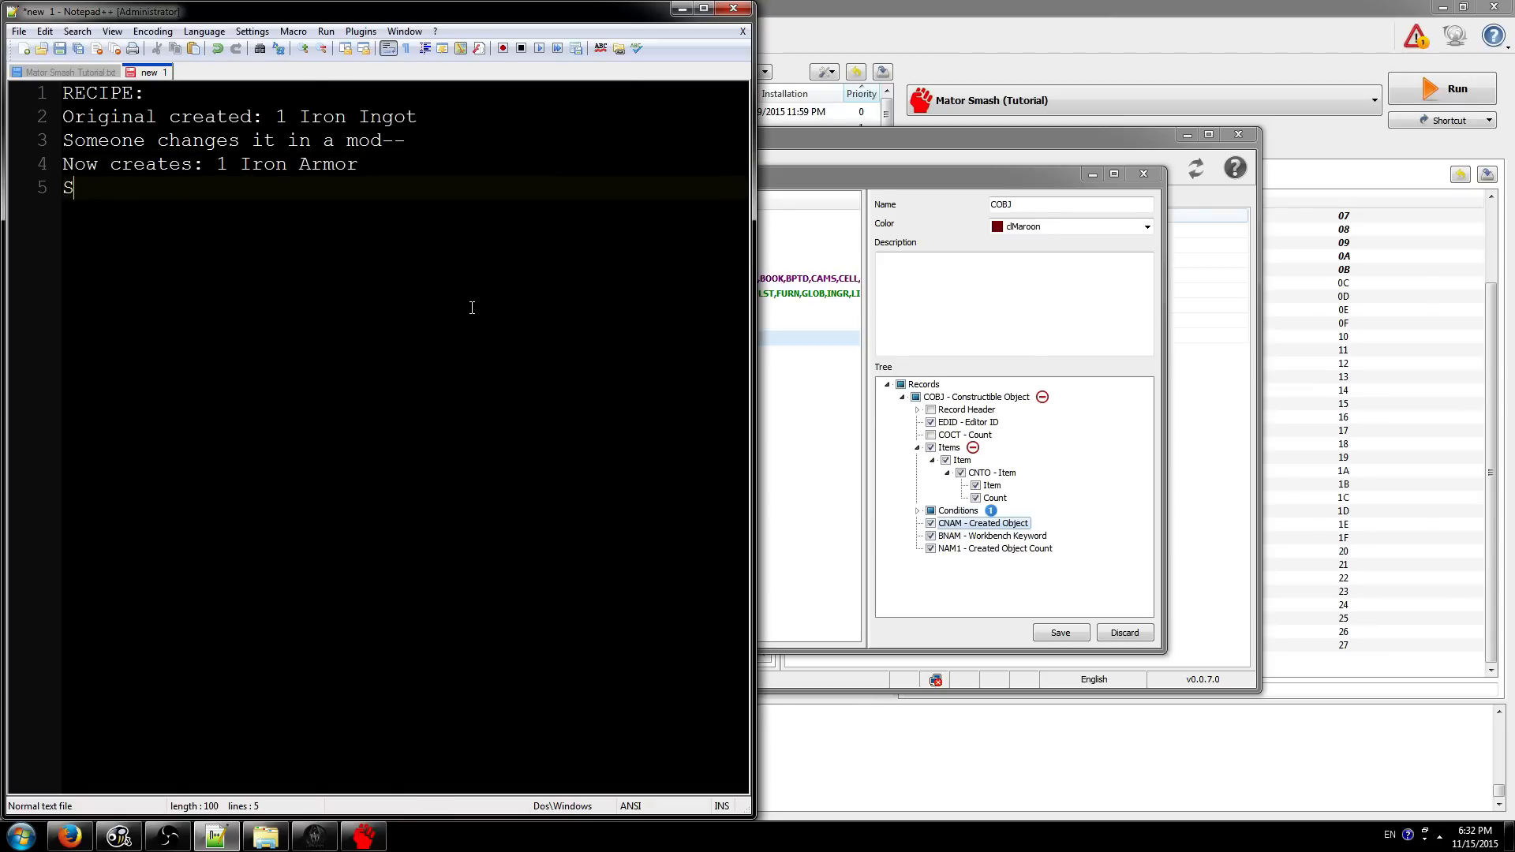
text(omeone else changes it in a mod--)
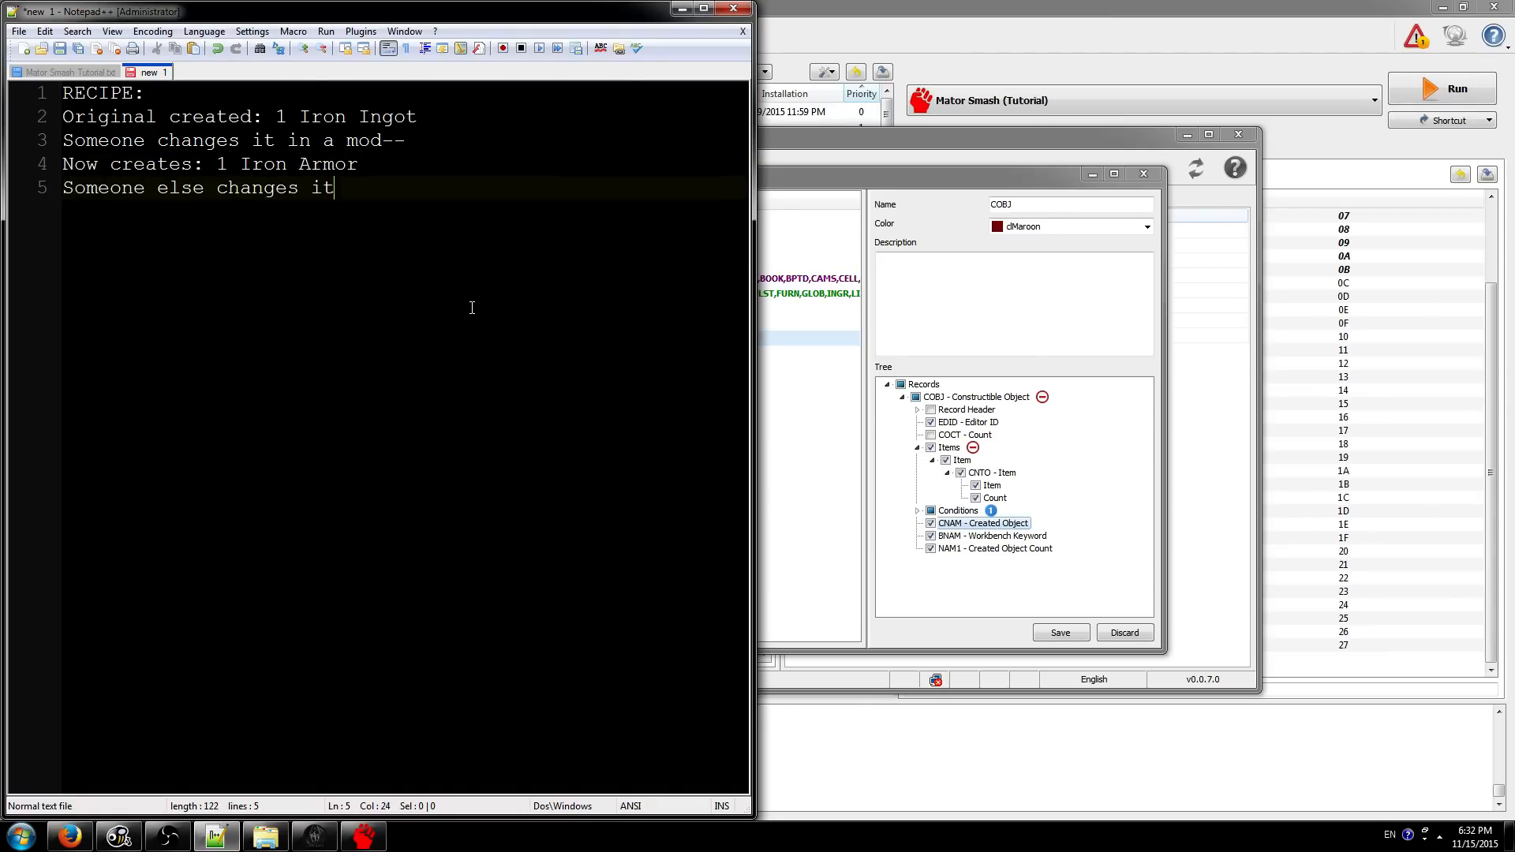
key(Return)
text(Now creates: 100)
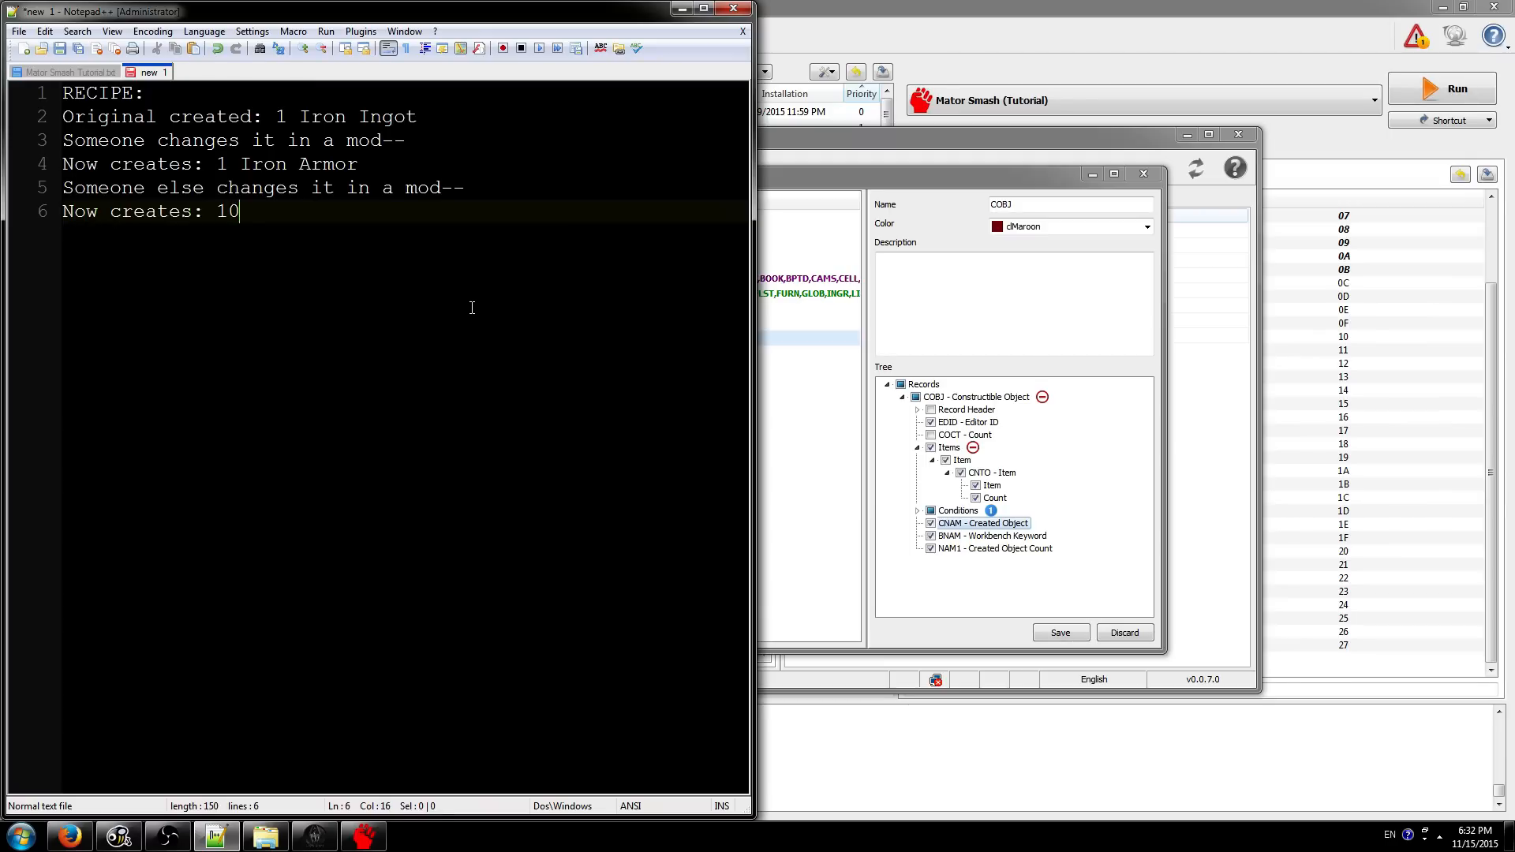
key(BackSpace)
key(BackSpace)
text(0 iro)
key(BackSpace)
key(BackSpace)
key(BackSpace)
text(Iron Ignots)
key(Return)
key(Left)
key(BackSpace)
key(BackSpace)
key(BackSpace)
key(BackSpace)
key(BackSpace)
text(ngots)
key(Down)
key(Return)
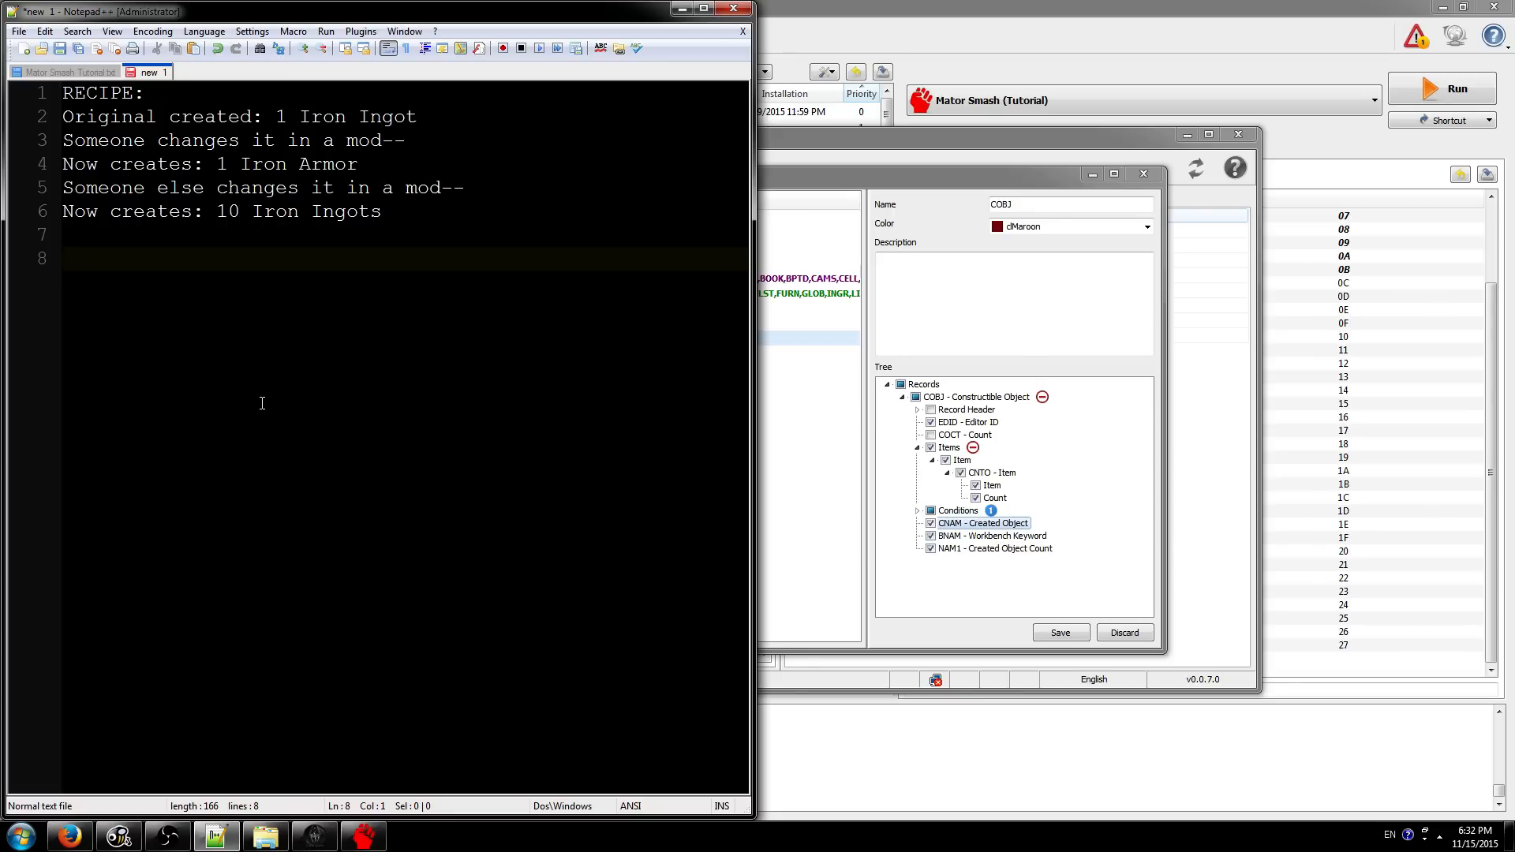
- Write the original record as "Created Object: Iron Ingot" with "Count: 1" below it
text(ron Ingot)
key(Home)
text(Created Object:)
key(Return)
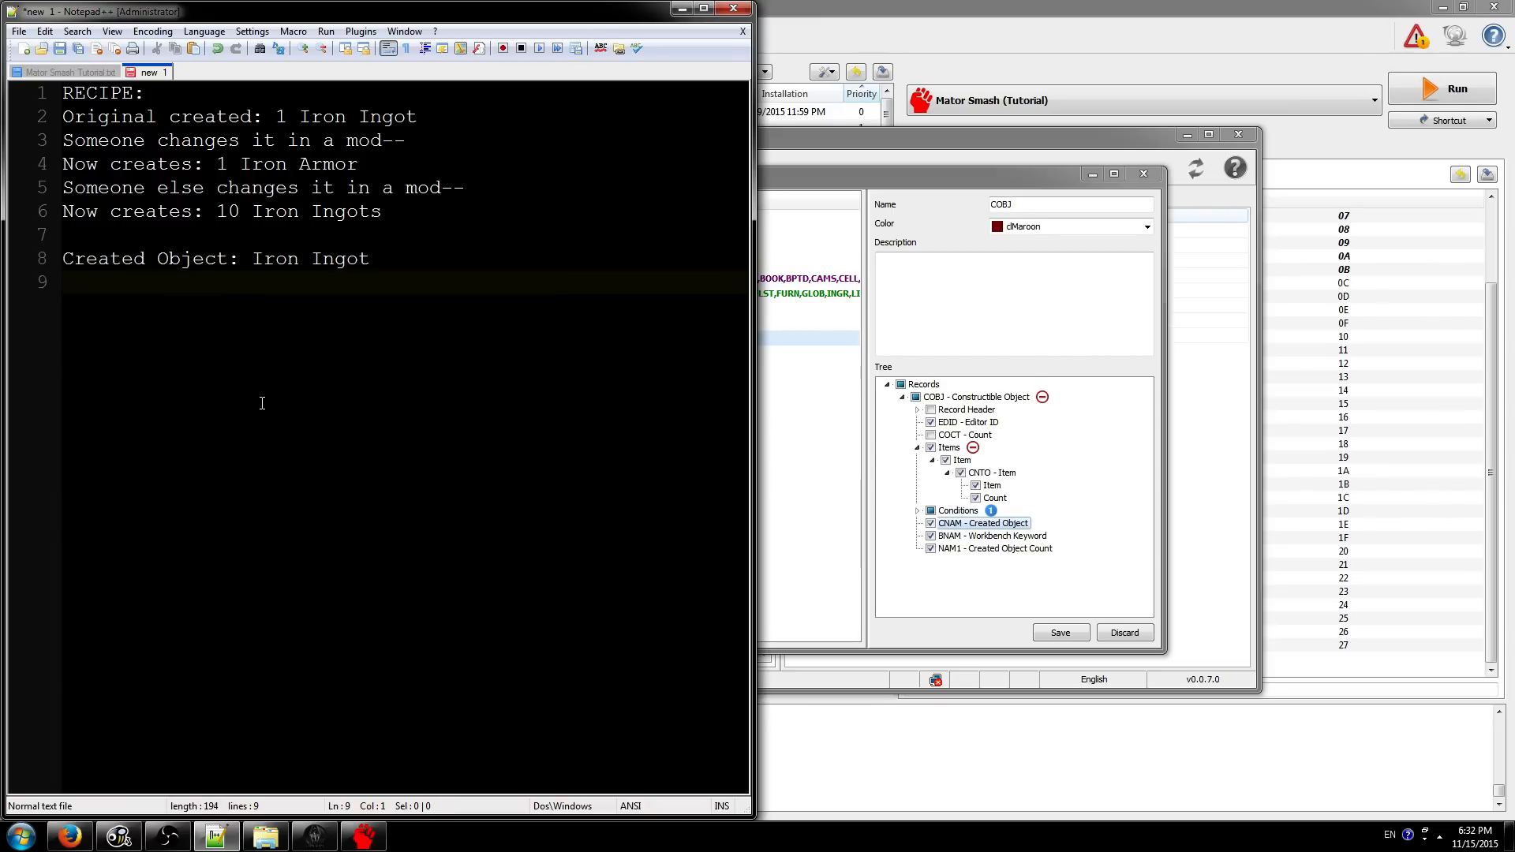
text(Count: 1)
key(Return)
key(Return)
- Write the first mod's record as "Created Object: Iron Armor" with "Count: 1" below it
text(Created Object: Iron Armor)
key(Return)
text(Count: 1)
key(Return)
key(Return)
- Write the second mod's record as "Created Object: Iron Inogt" with "Count: 100" below it, followed by blank lines
text(Created Object:)
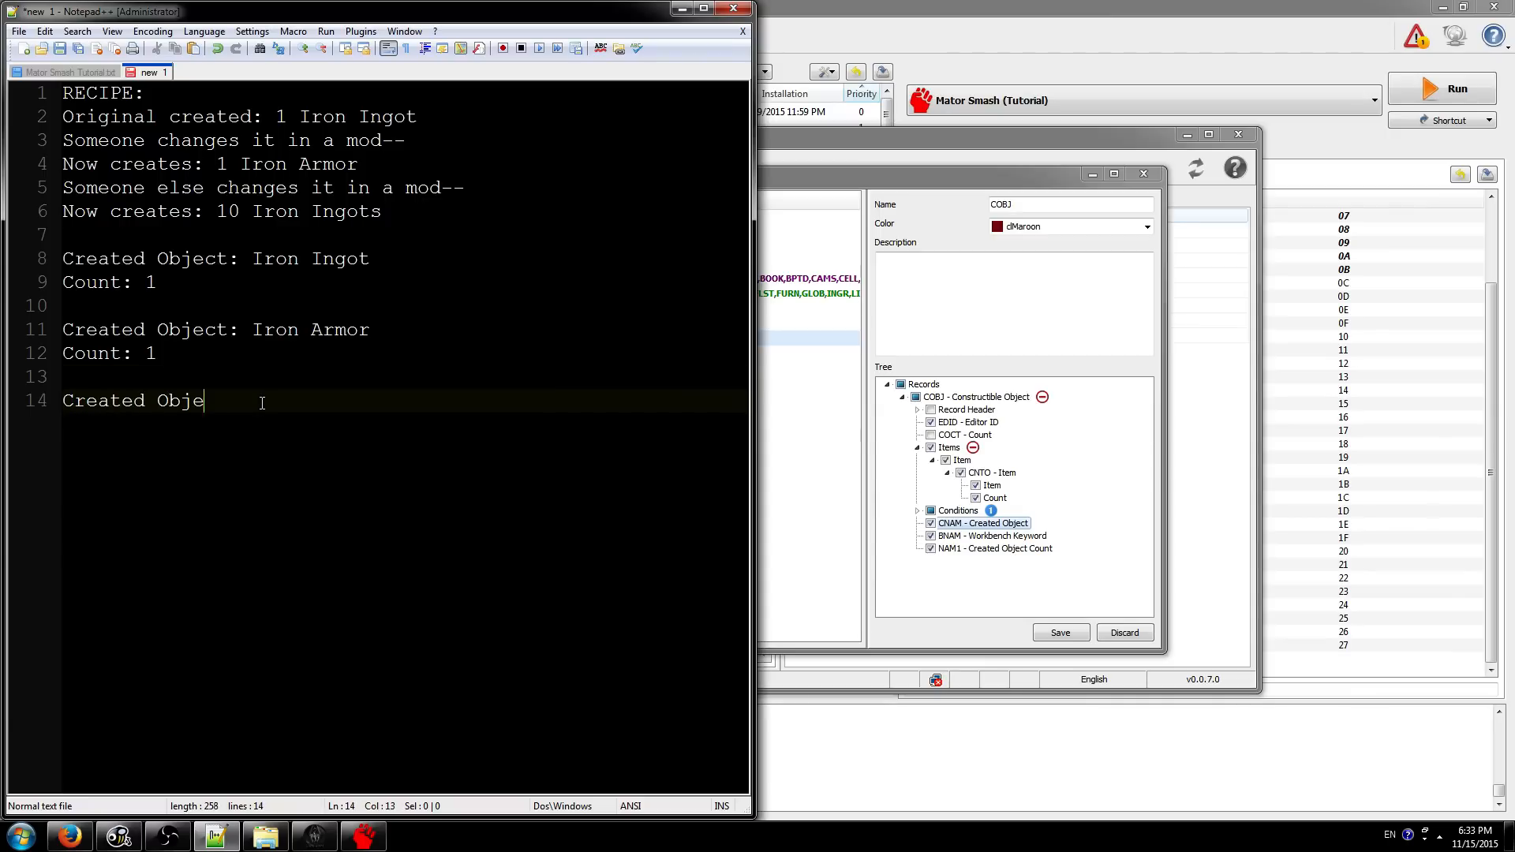
text(Iron Inogt)
key(Return)
text(Count: 100)
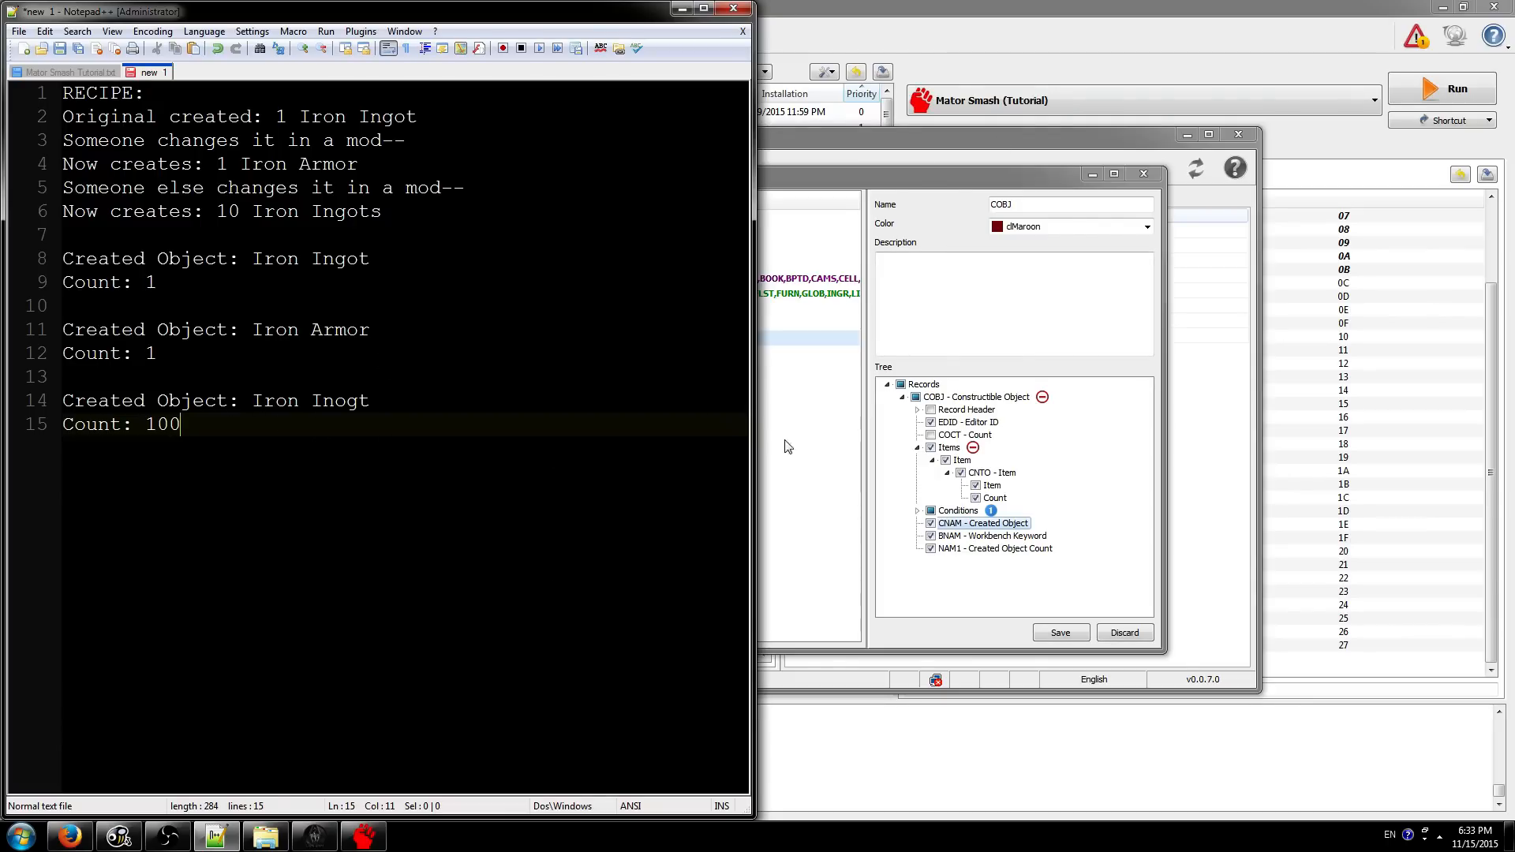
key(Return)
key(Return)
key(Return)
- Add a "---" separator and the merged record "Created Object: Iron Armor" with "Count: 100" below it
text(---)
key(Return)
key(Return)
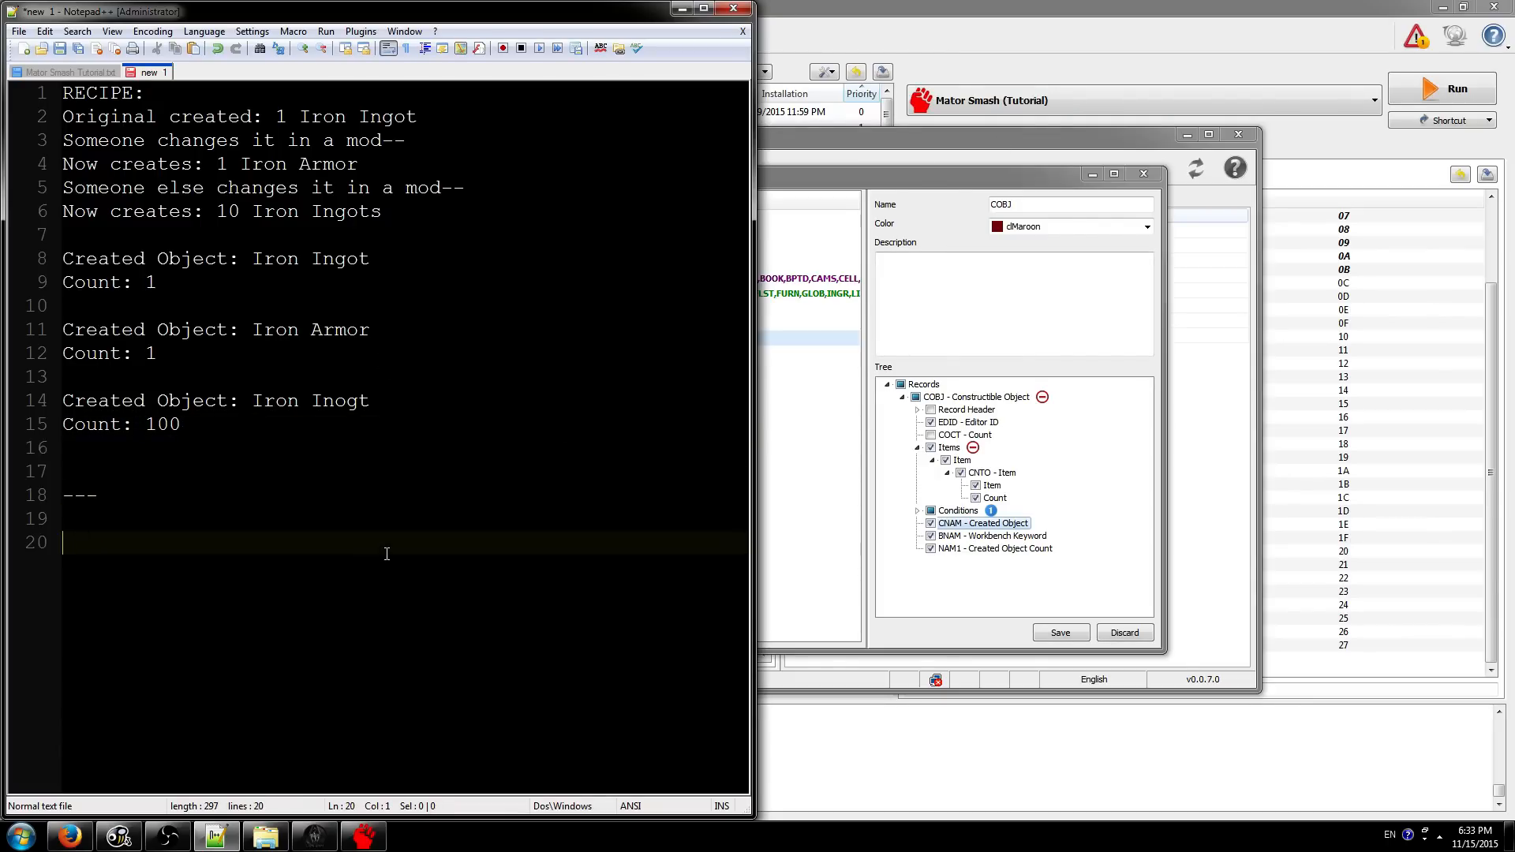
text(Created Object: Iron Armor)
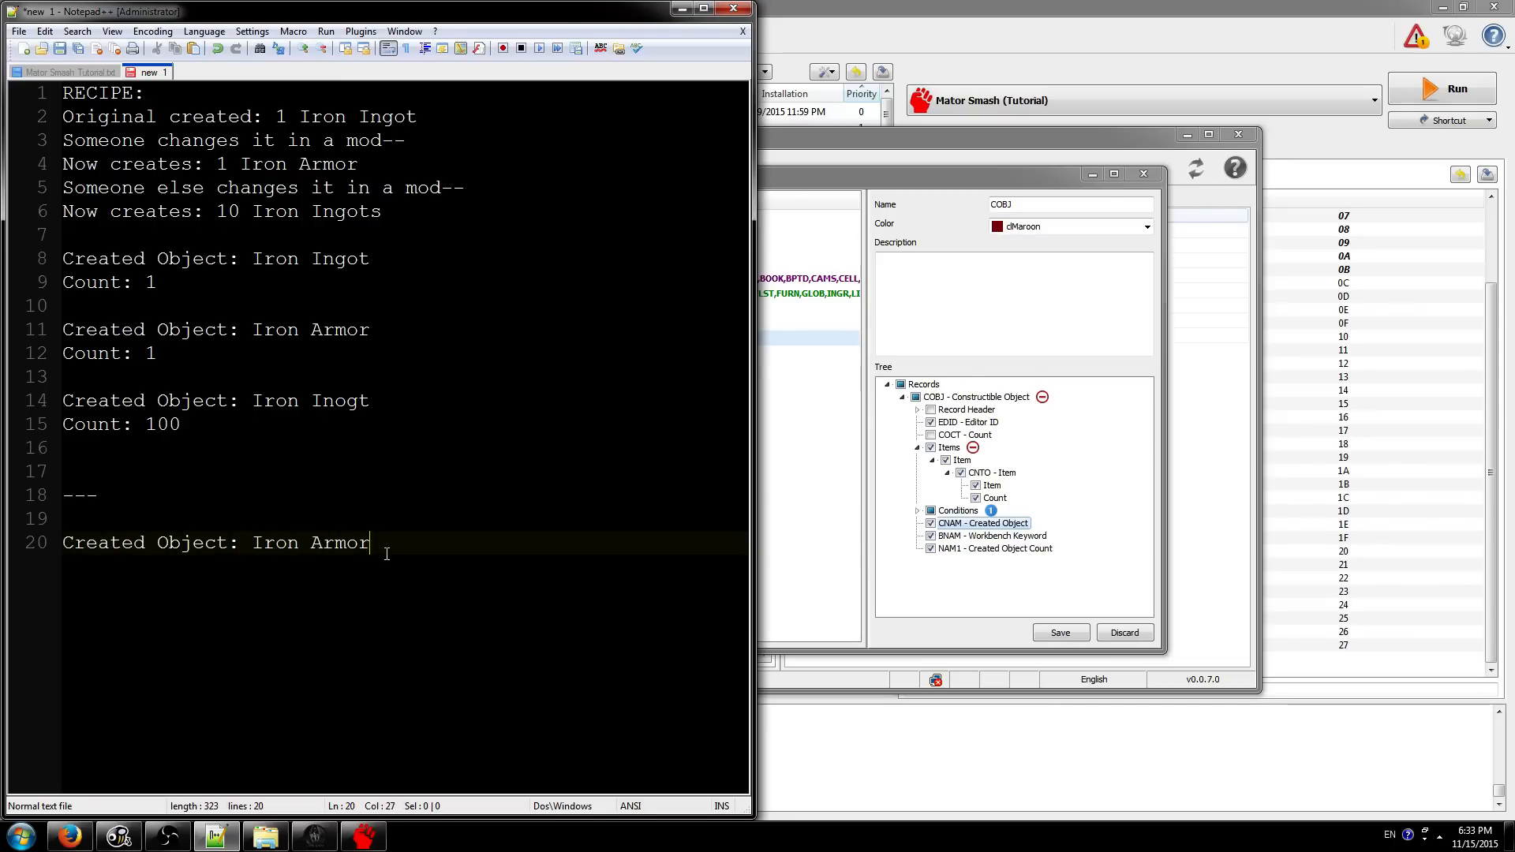
key(Return)
text(Count: 100)
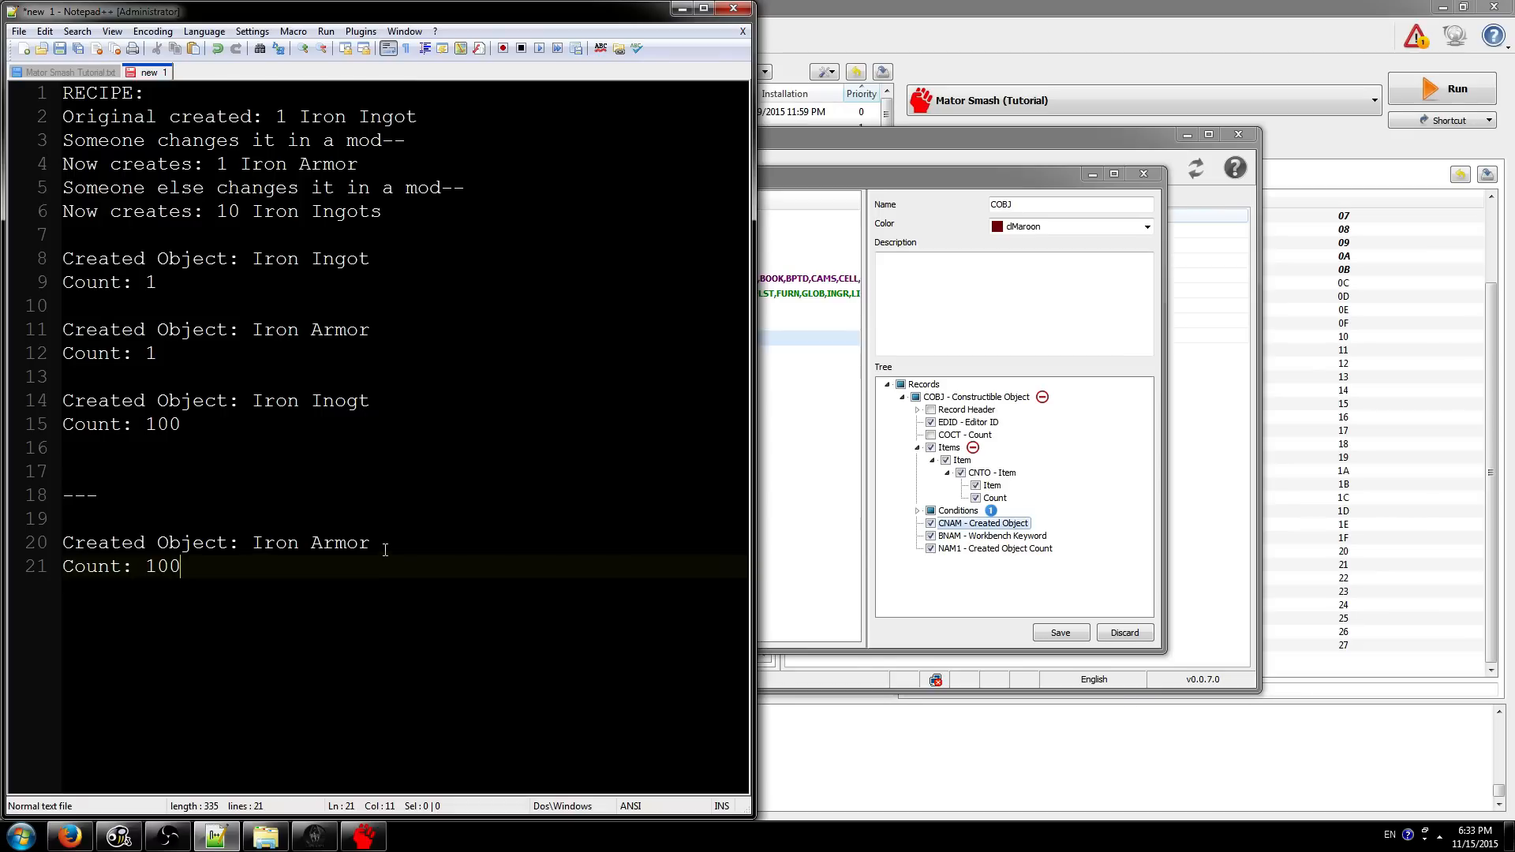
- Compare the created object and count lines of the two modded records in the note
drag(227, 426, 6, 404)
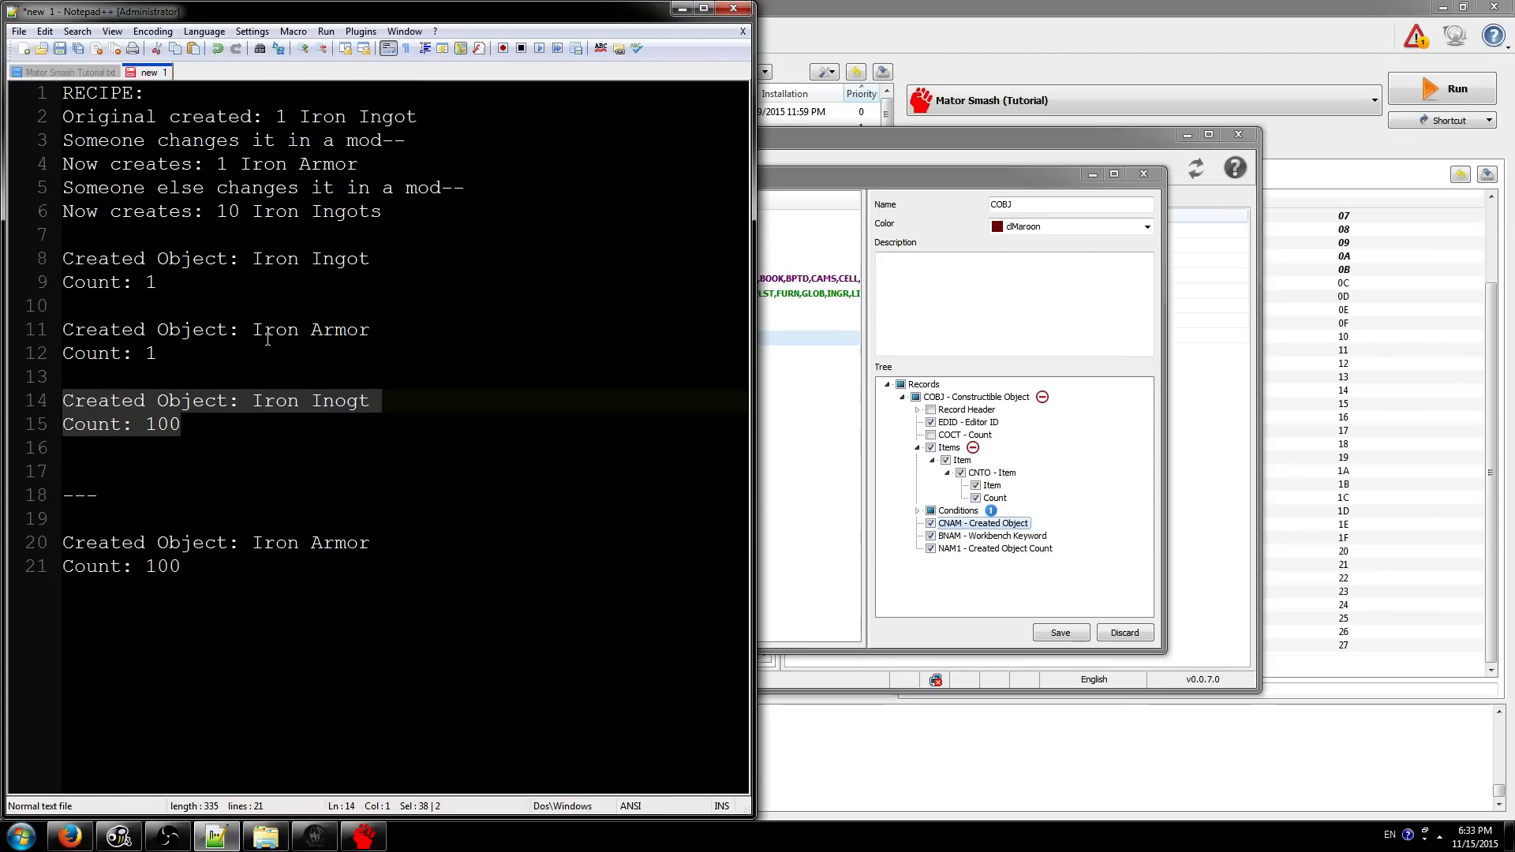
click(252, 402)
double_click(157, 426)
drag(299, 403, 304, 402)
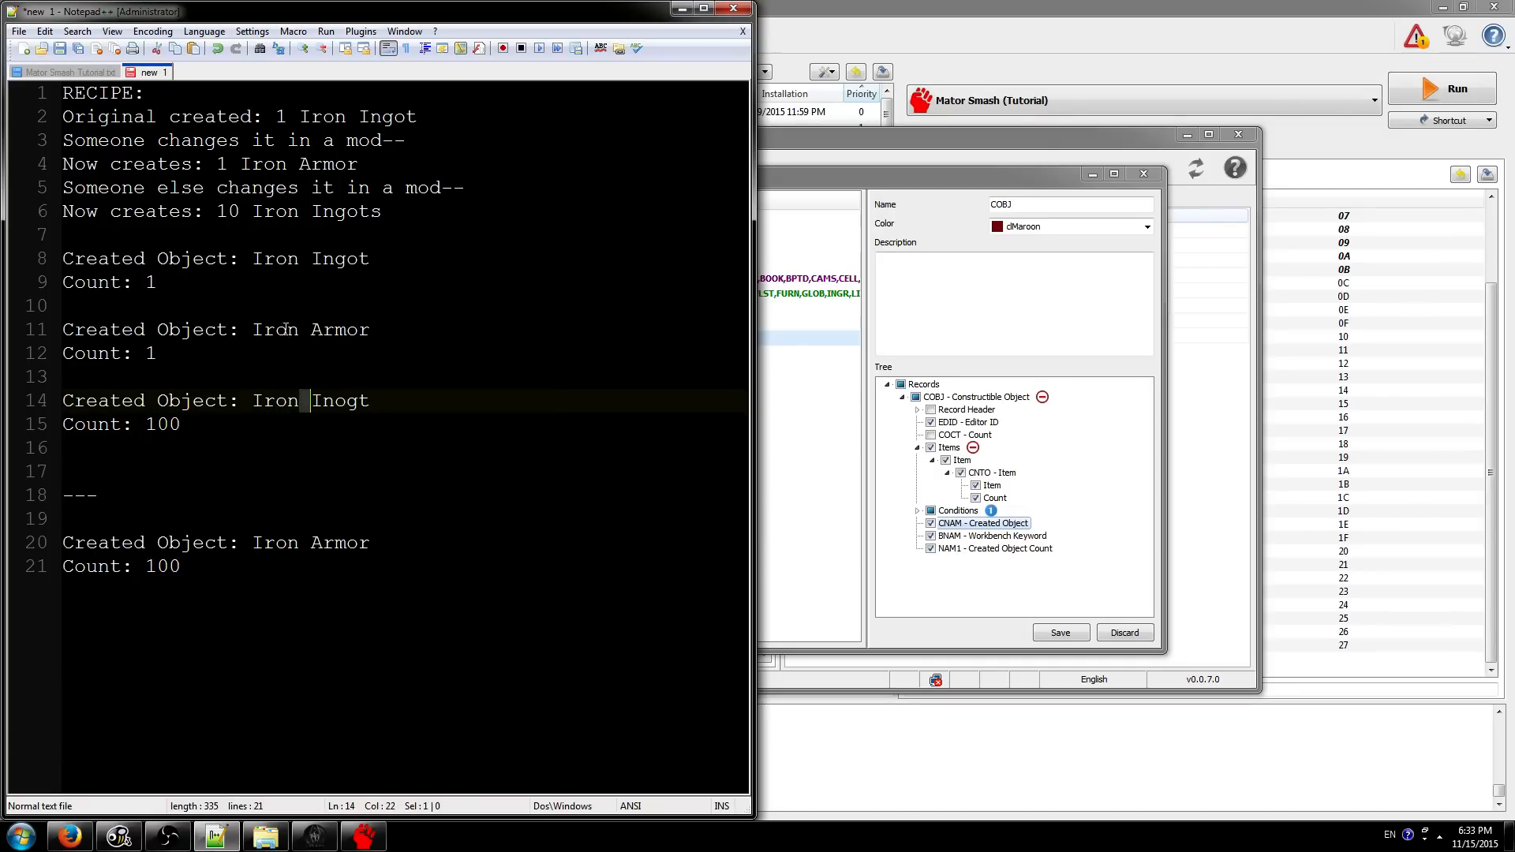
double_click(274, 331)
click(165, 377)
click(168, 359)
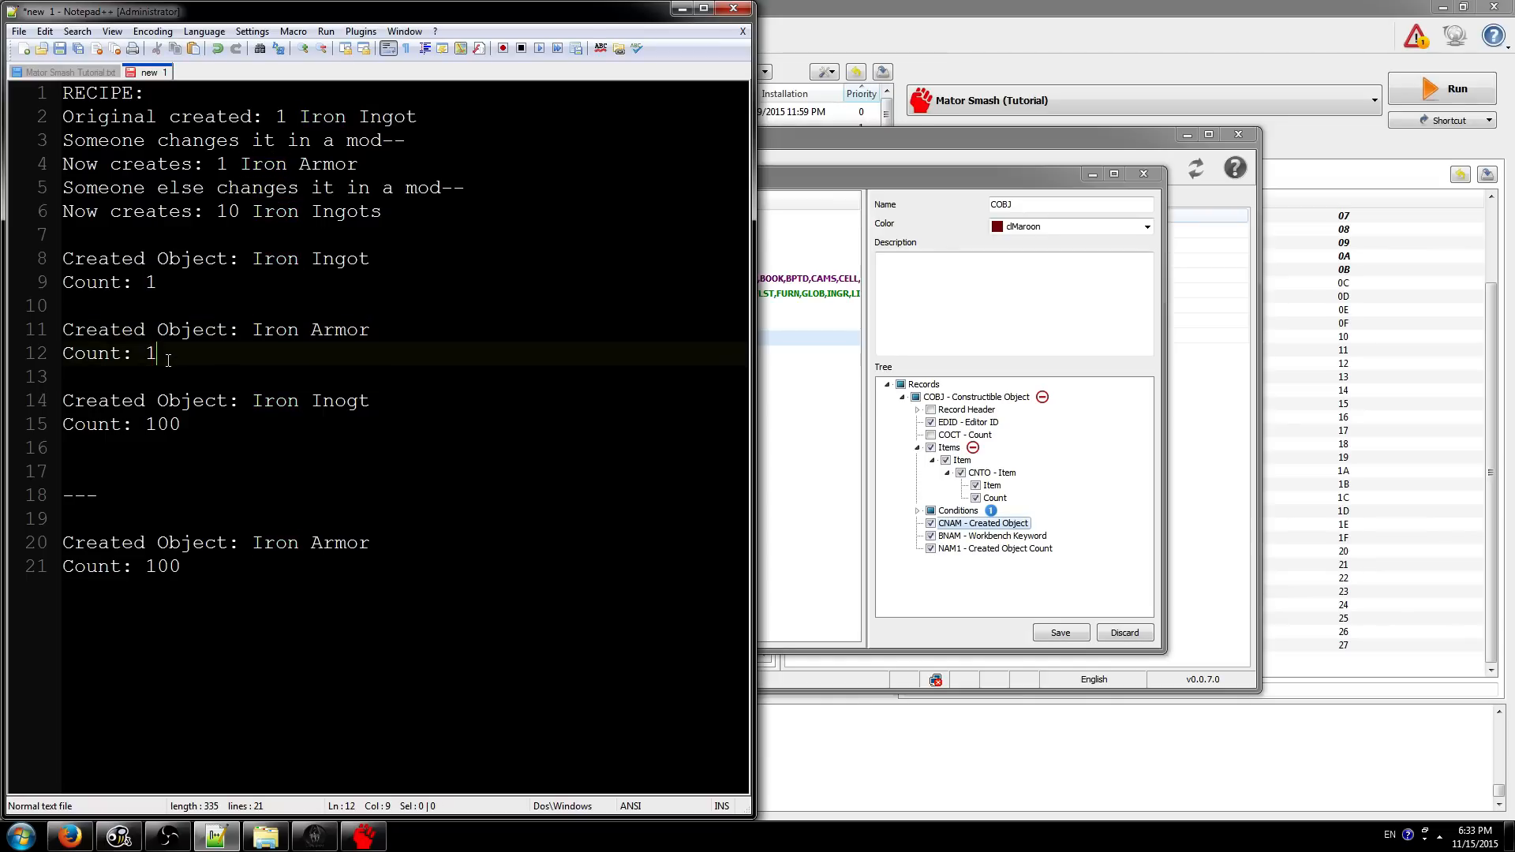
- Chain the CNAM - Created Object and NAM1 - Created Object Count nodes in the COBJ setting's tree and check their links
click(1018, 548)
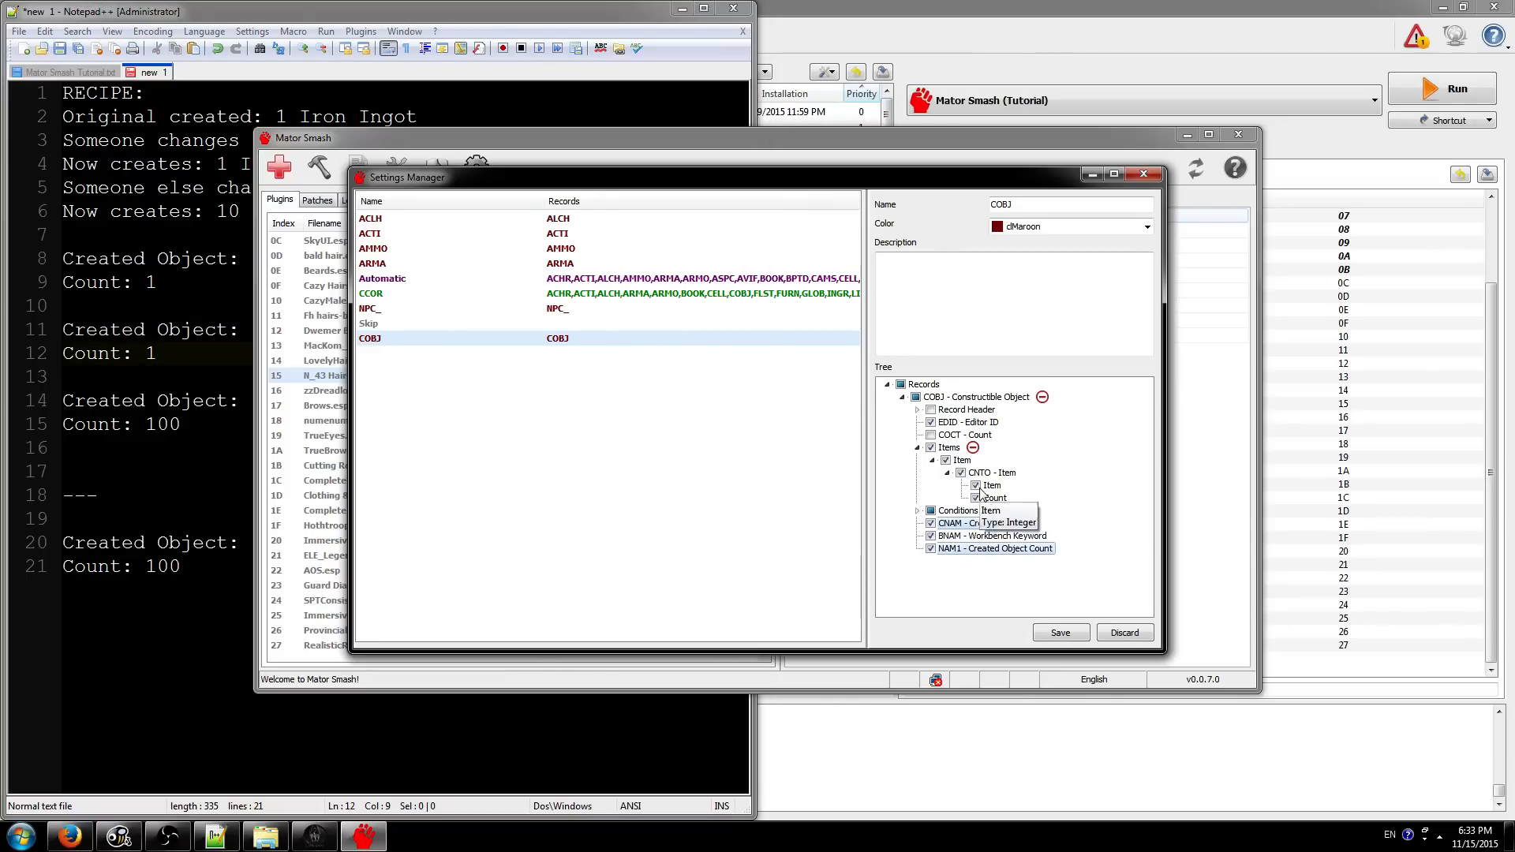
click(971, 538)
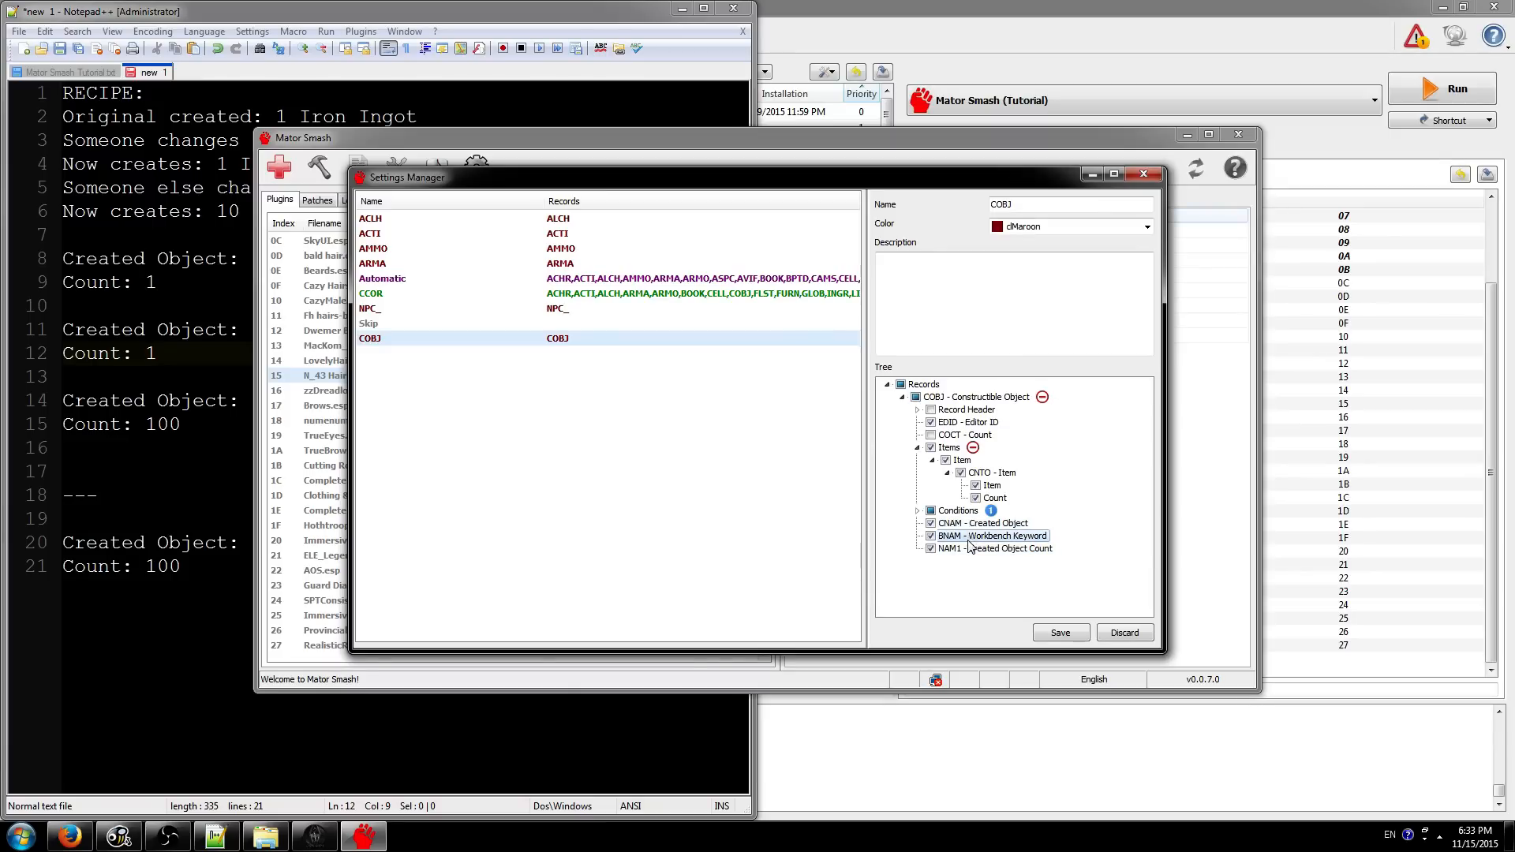
click(968, 524)
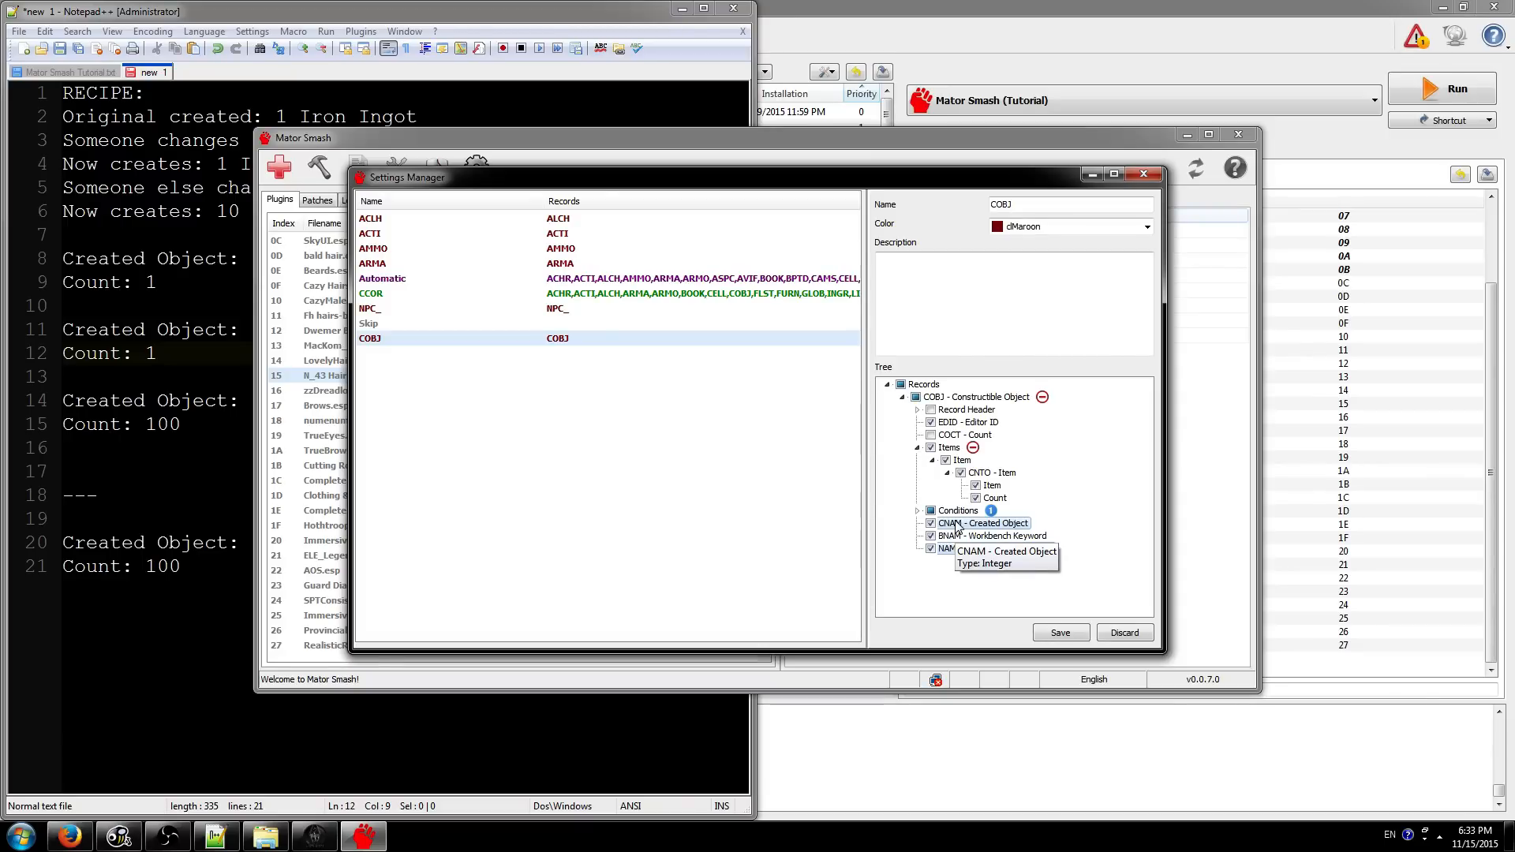
ctrl+click(951, 548)
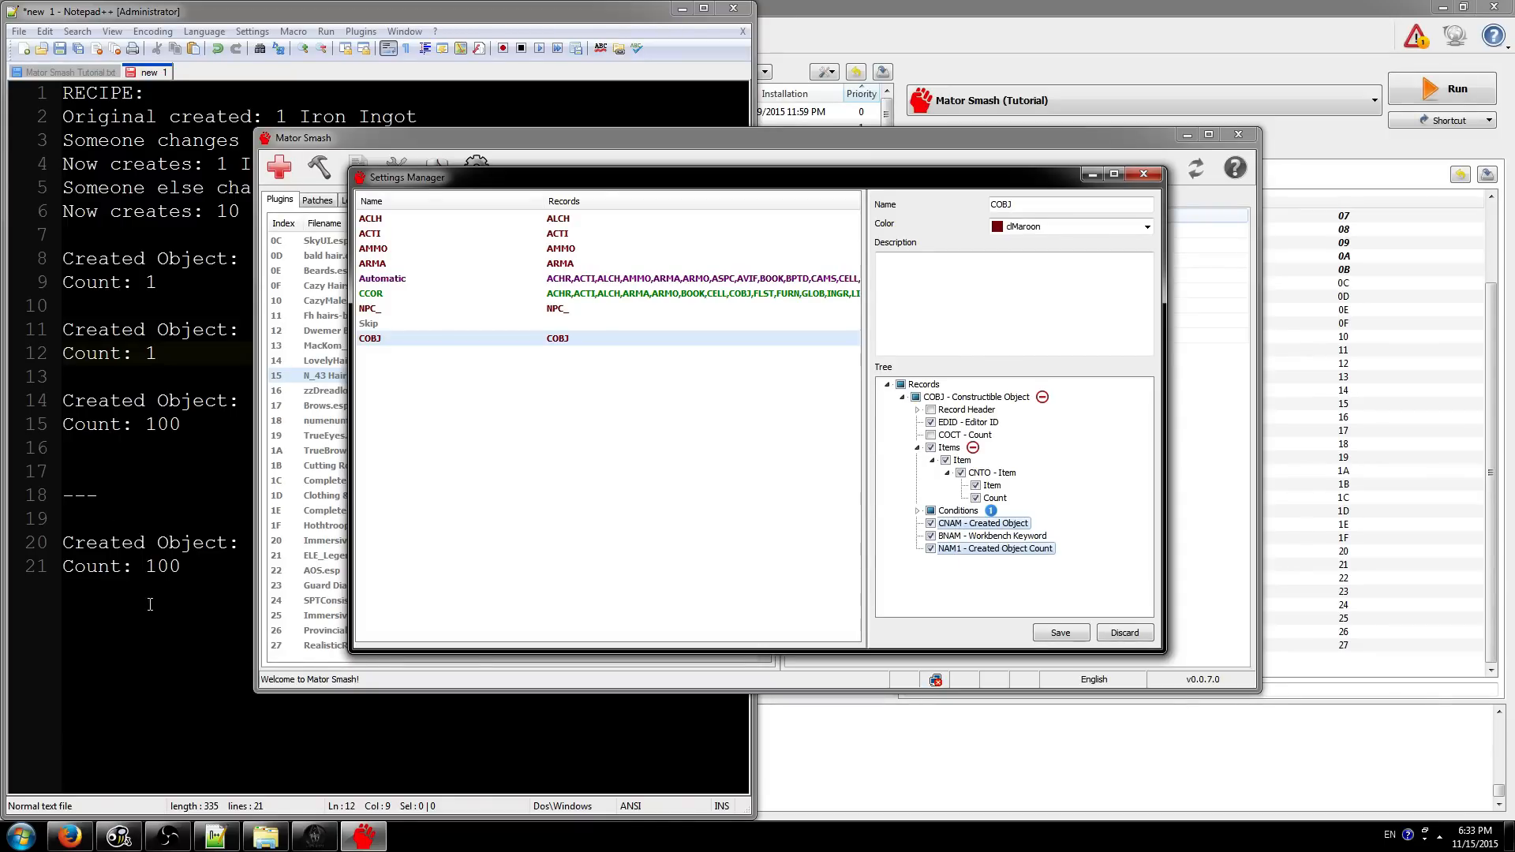
right_click(966, 526)
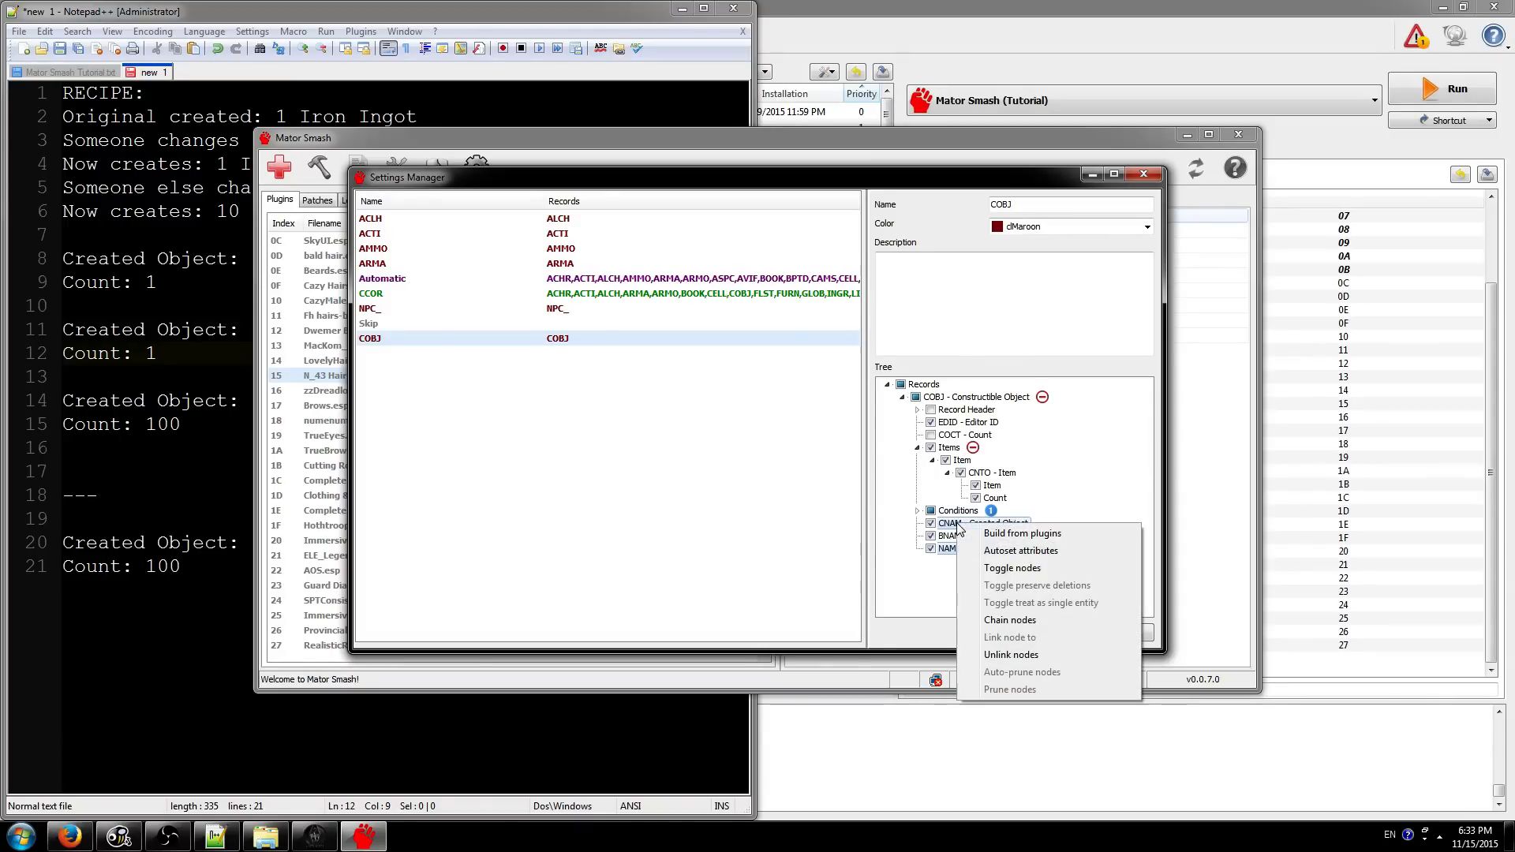
click(1026, 621)
mouse_move(1041, 524)
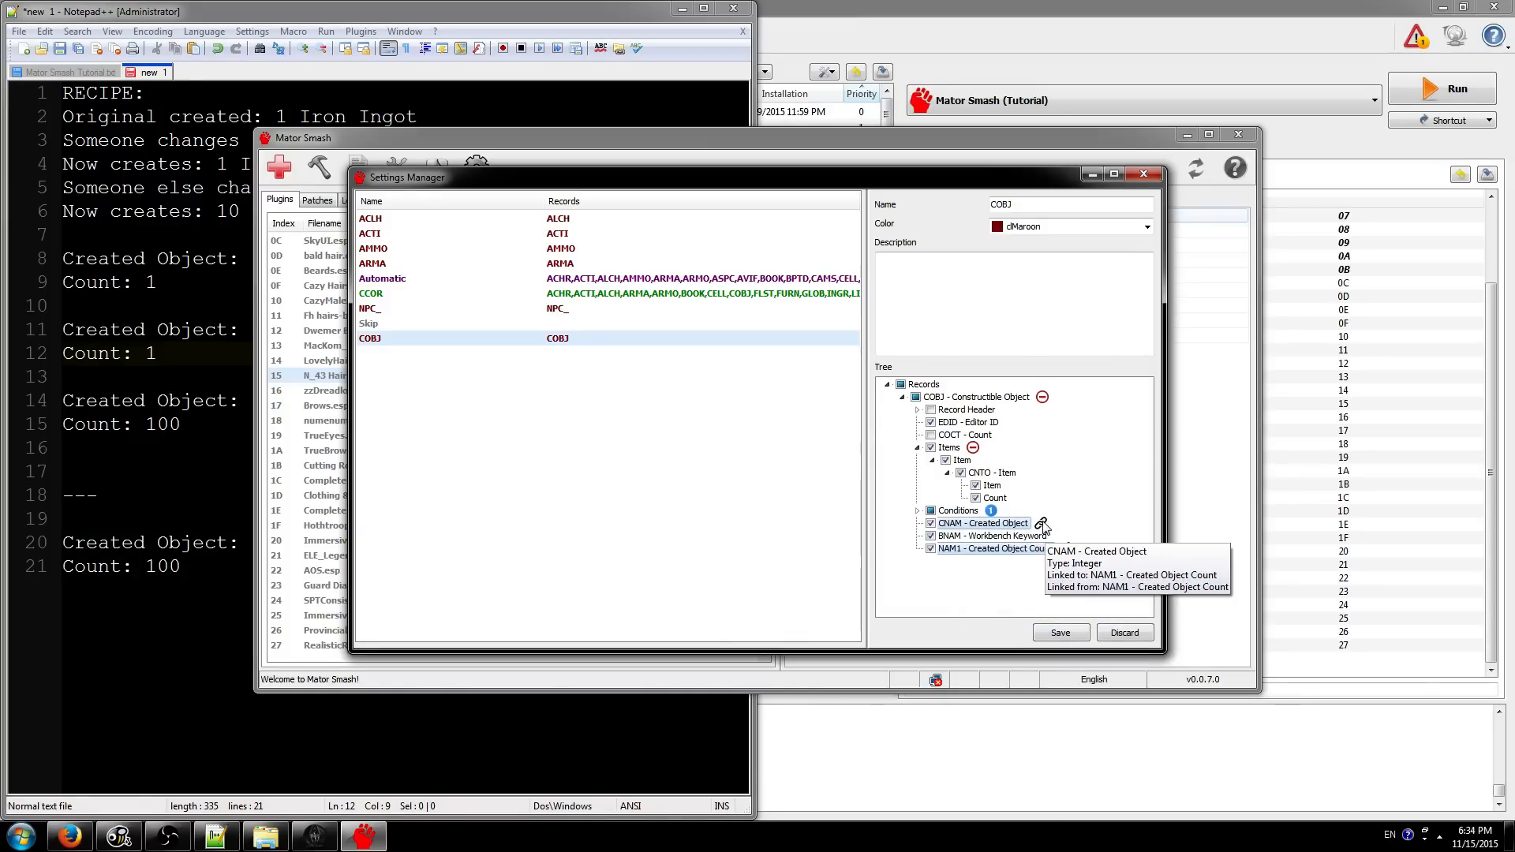
mouse_move(1065, 550)
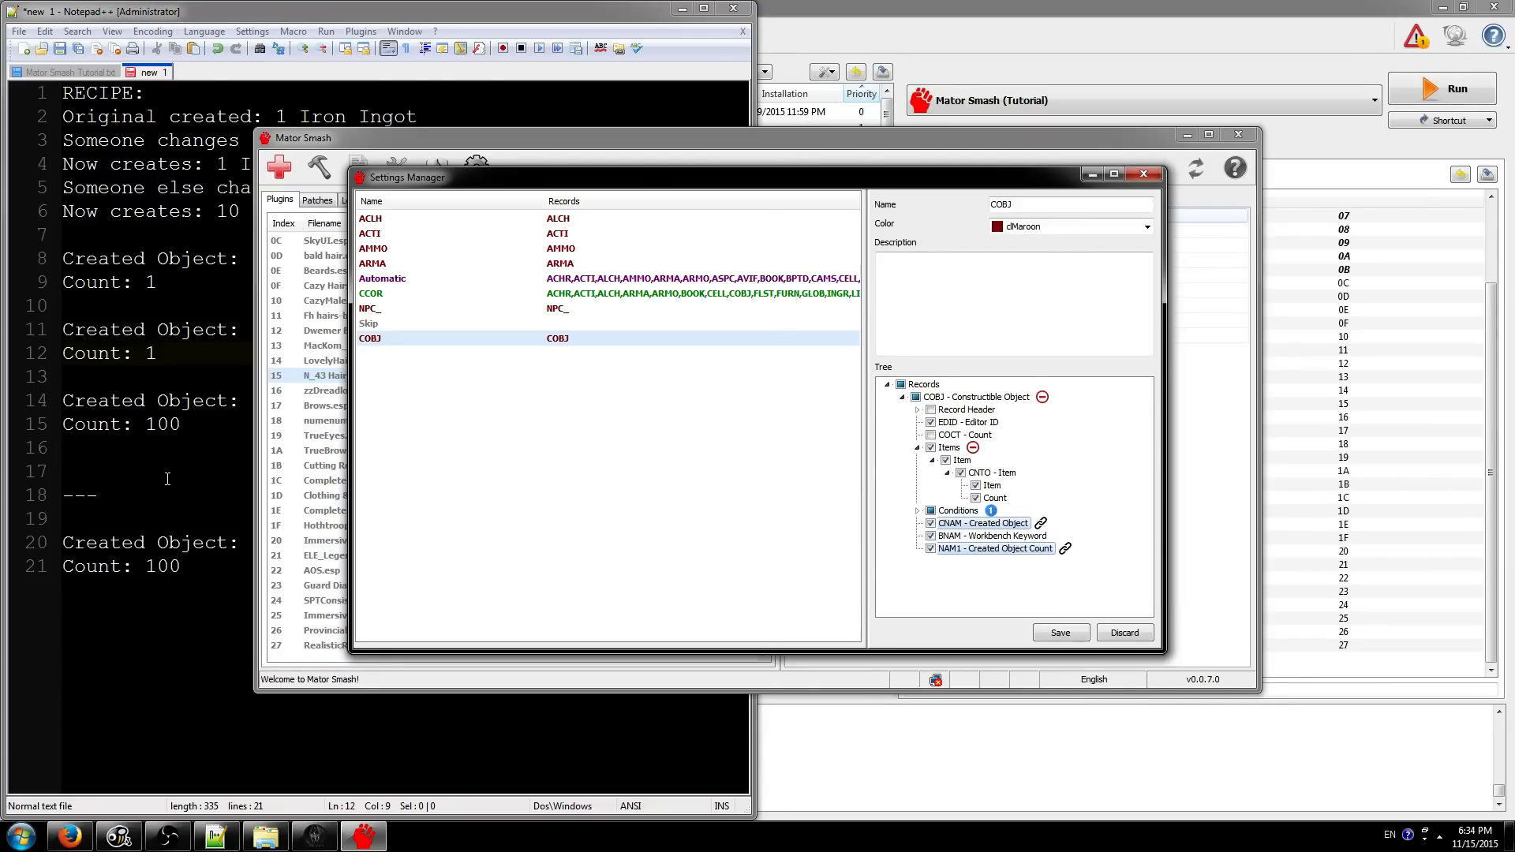
- Switch to the Notepad++ note and correct "Inogt" to "Ingot" in the second mod's created object line
click(255, 608)
click(231, 418)
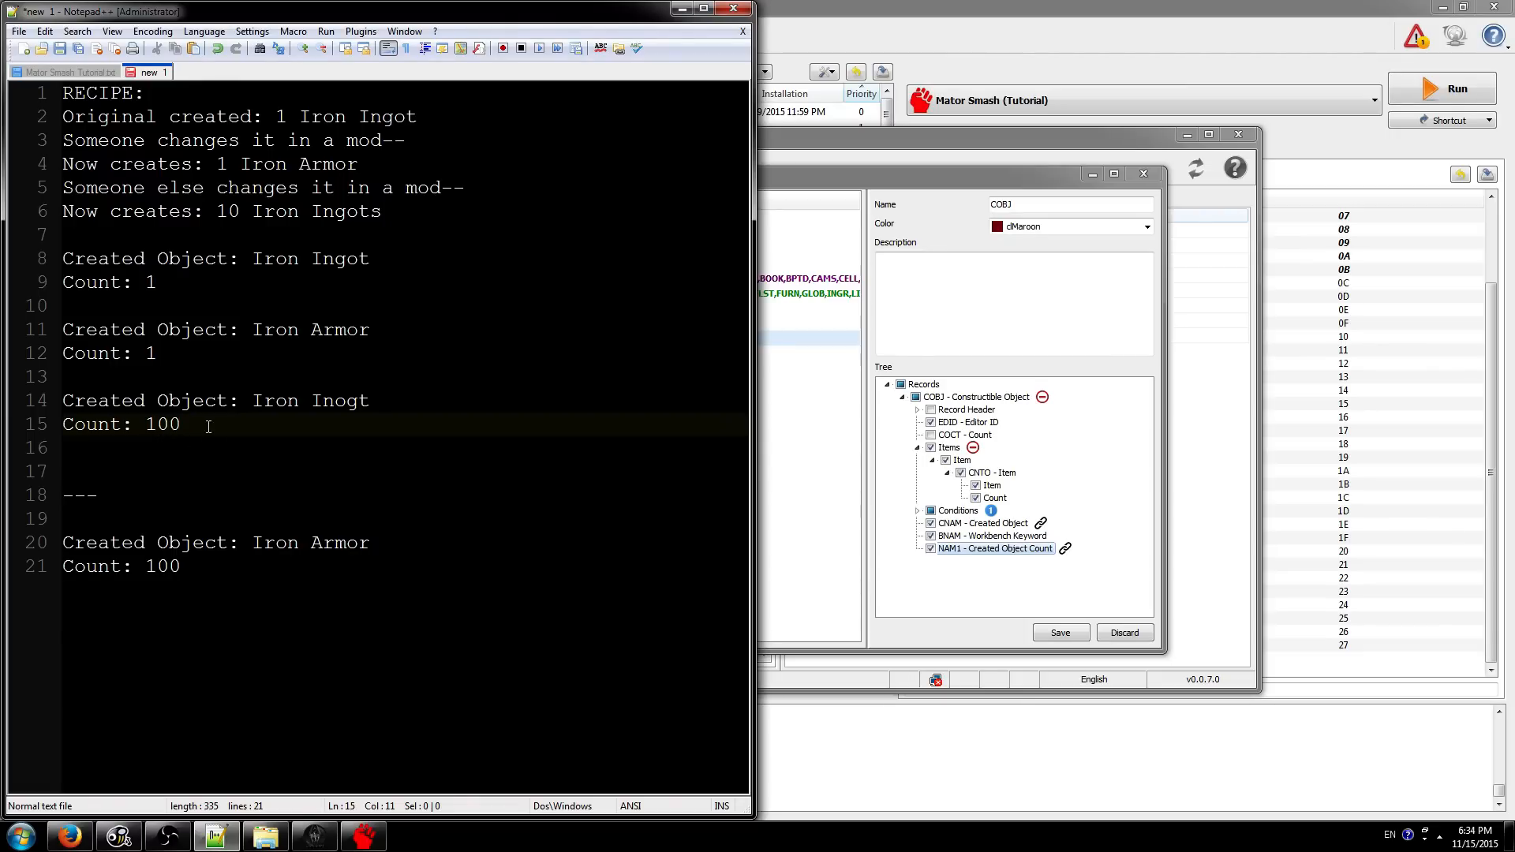
drag(111, 399, 348, 403)
click(166, 431)
key(BackSpace)
key(BackSpace)
text(go)
click(313, 428)
click(289, 617)
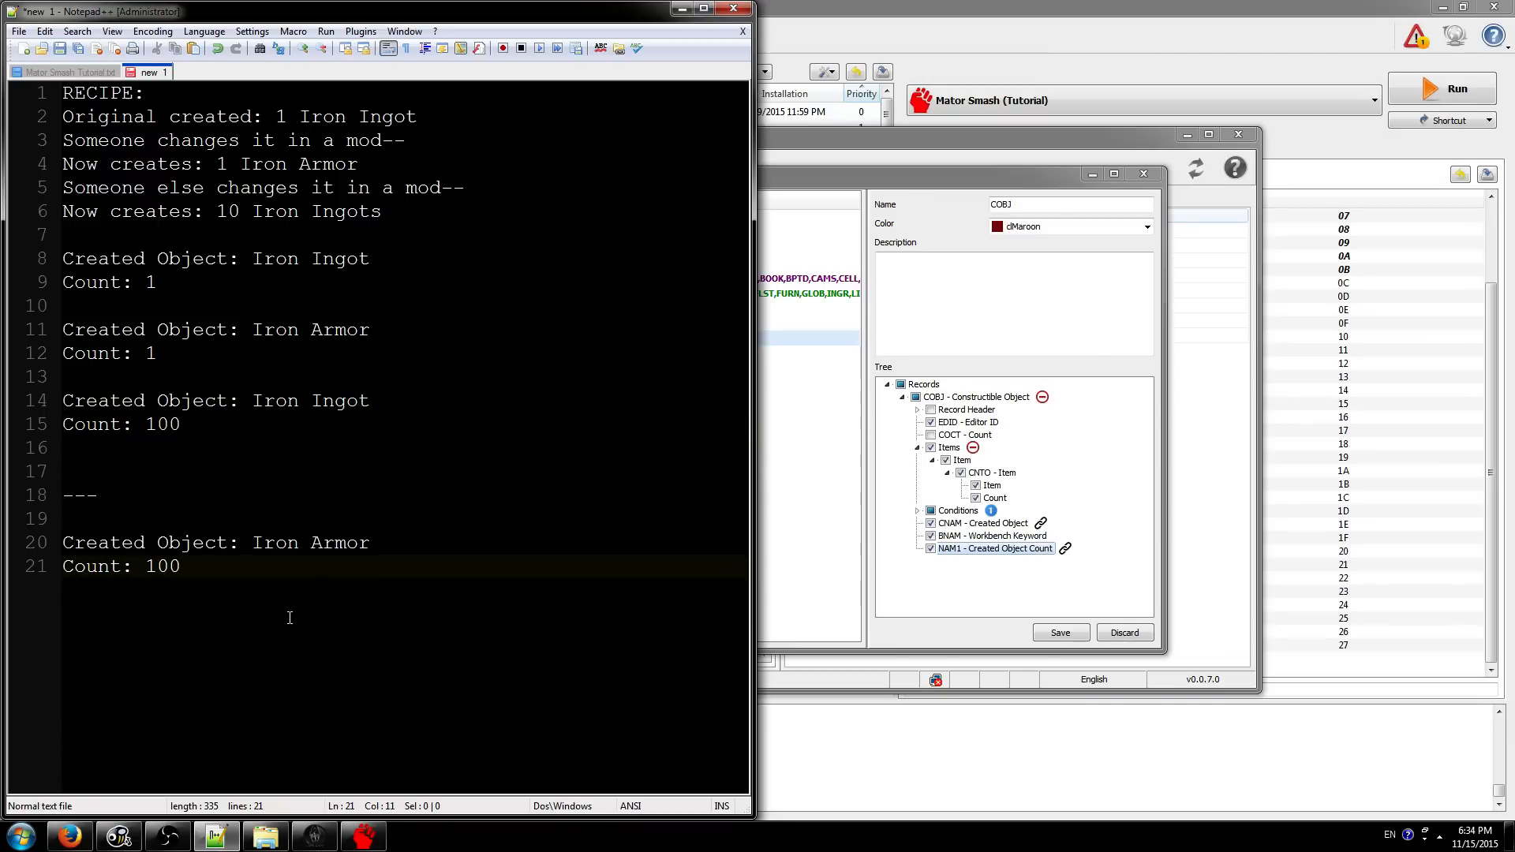
- Change the first mod's Iron Armor record to "Count: 2" and compare it with the merged record's count
drag(166, 352, 3, 337)
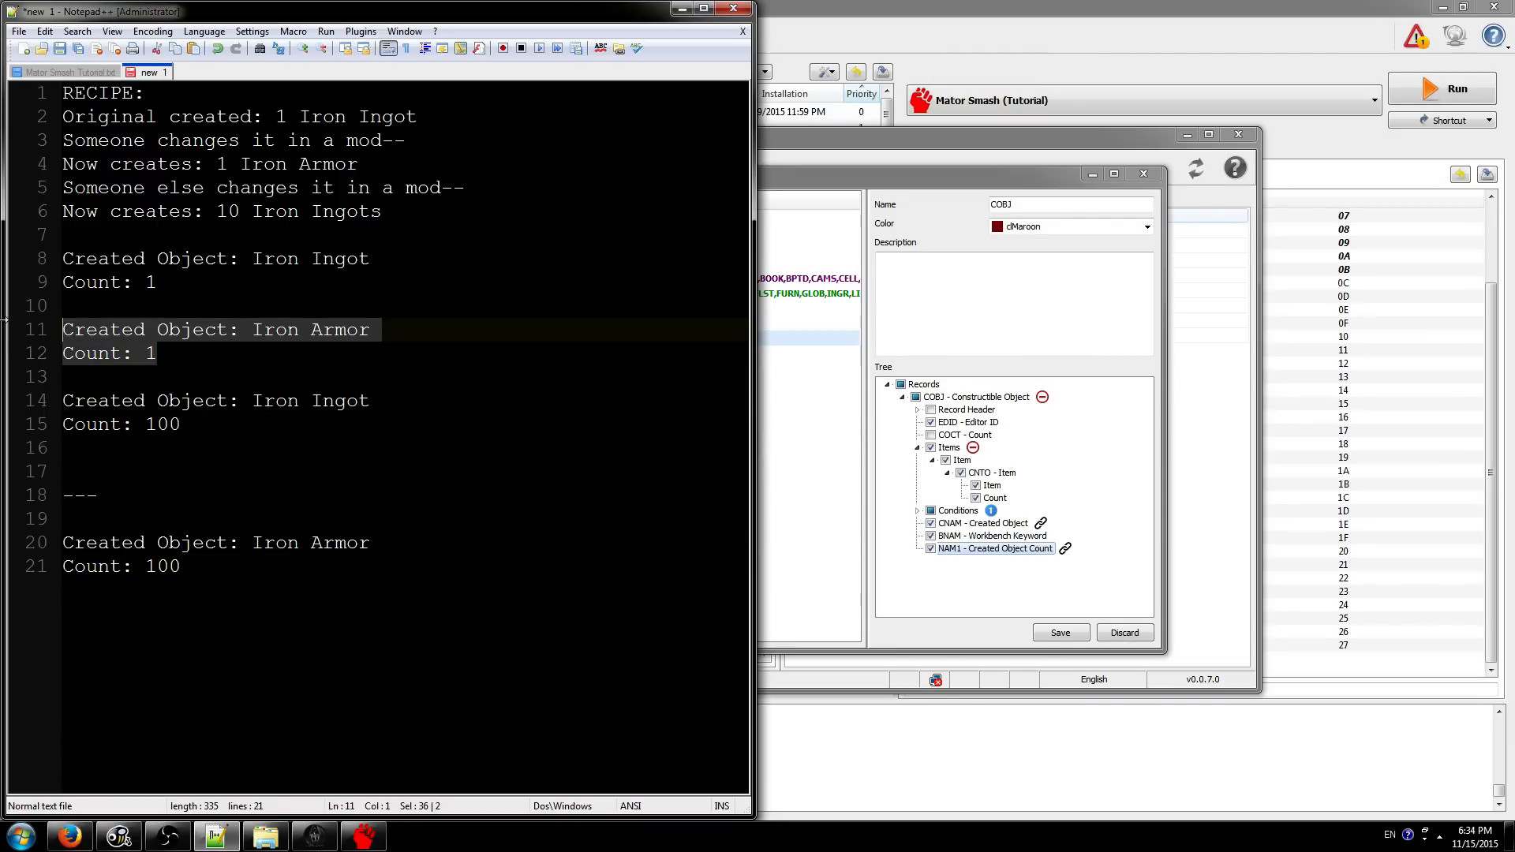
double_click(302, 335)
click(174, 361)
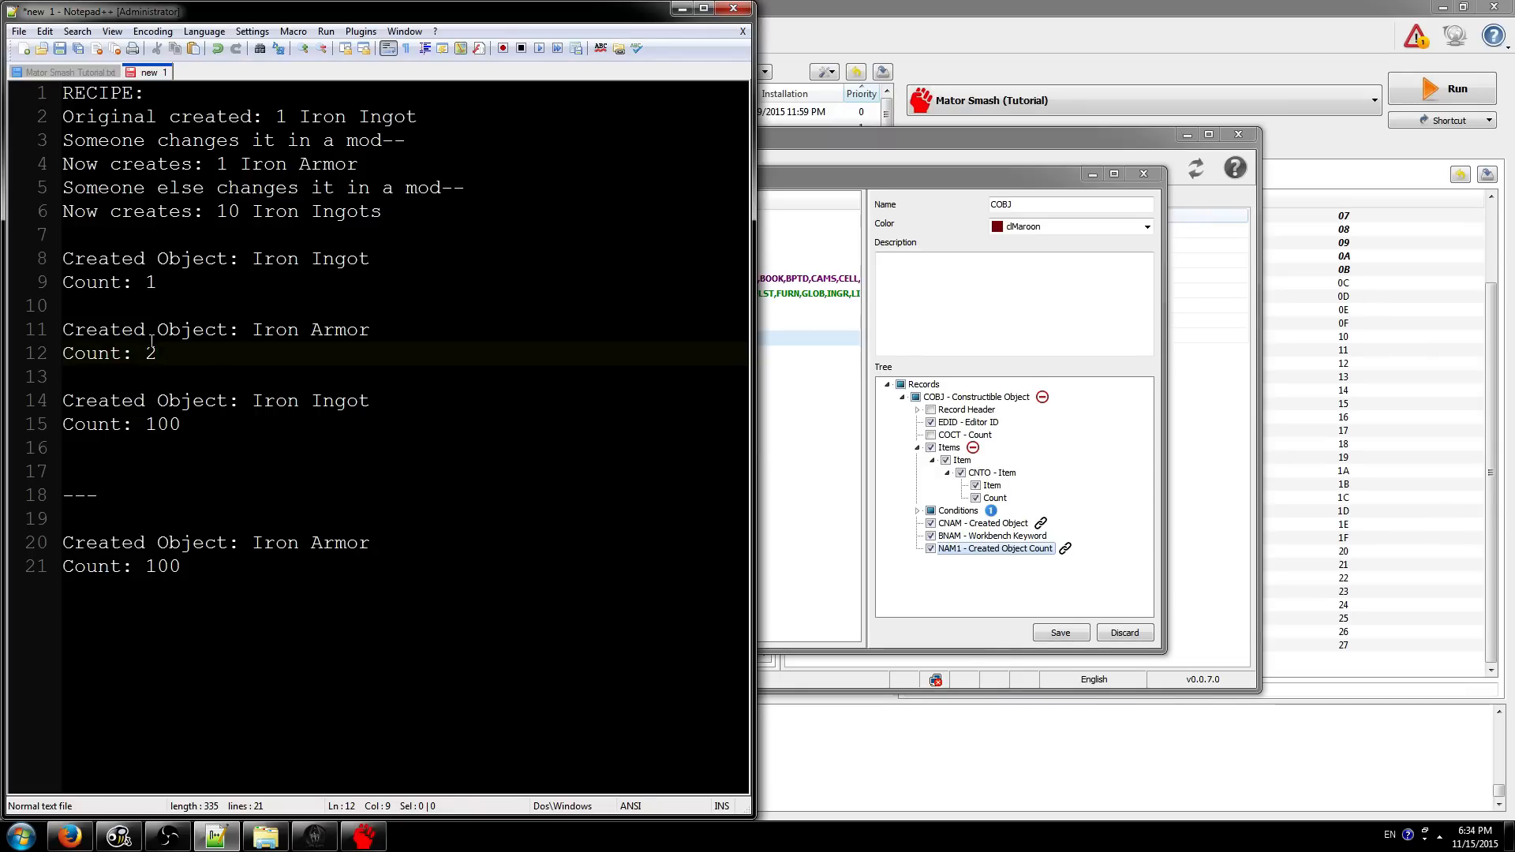
drag(183, 566, 145, 562)
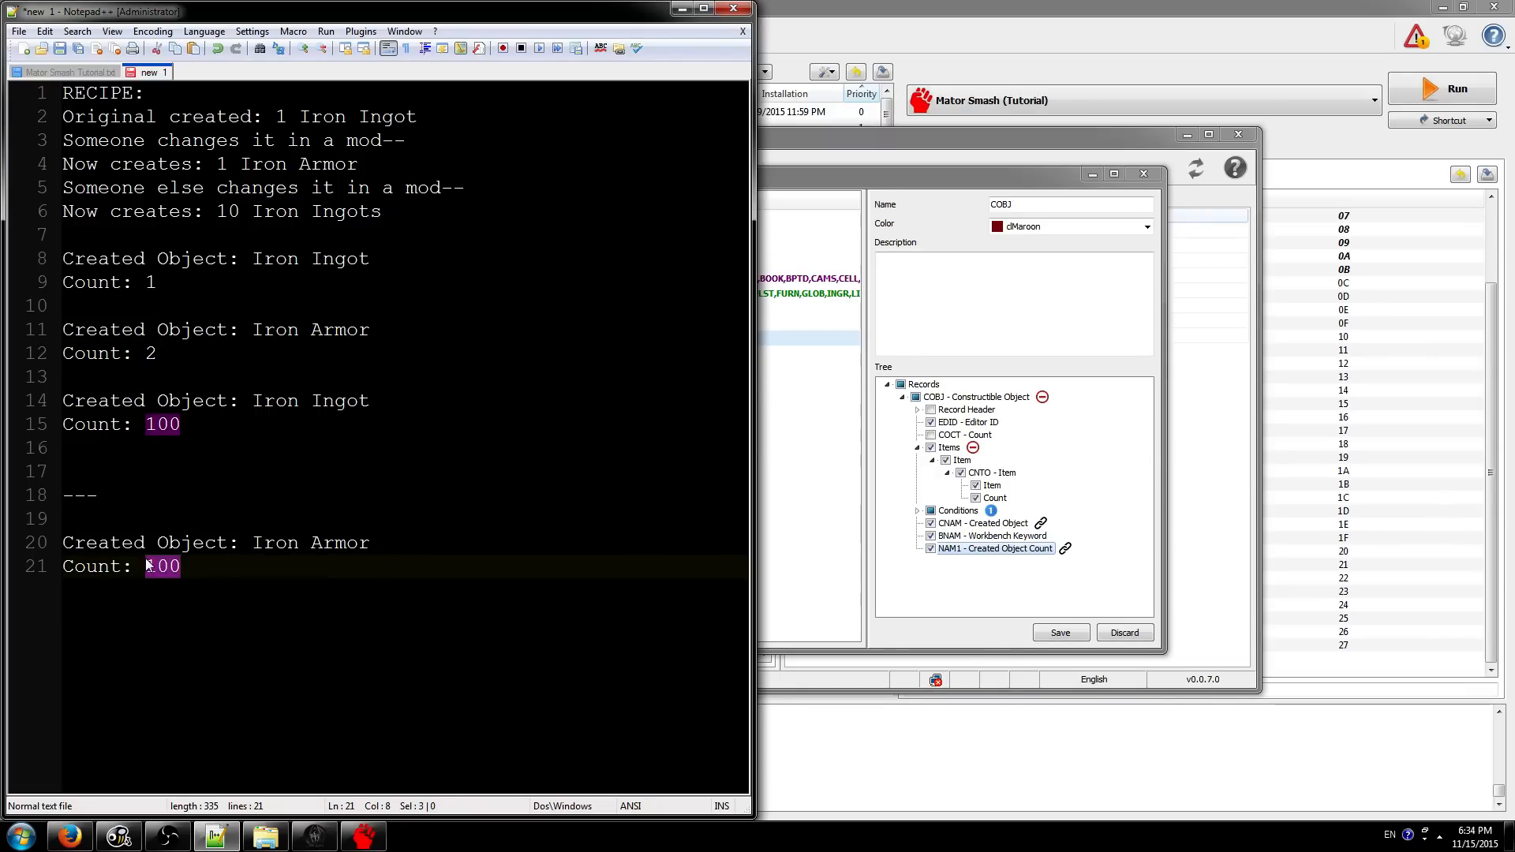
click(183, 330)
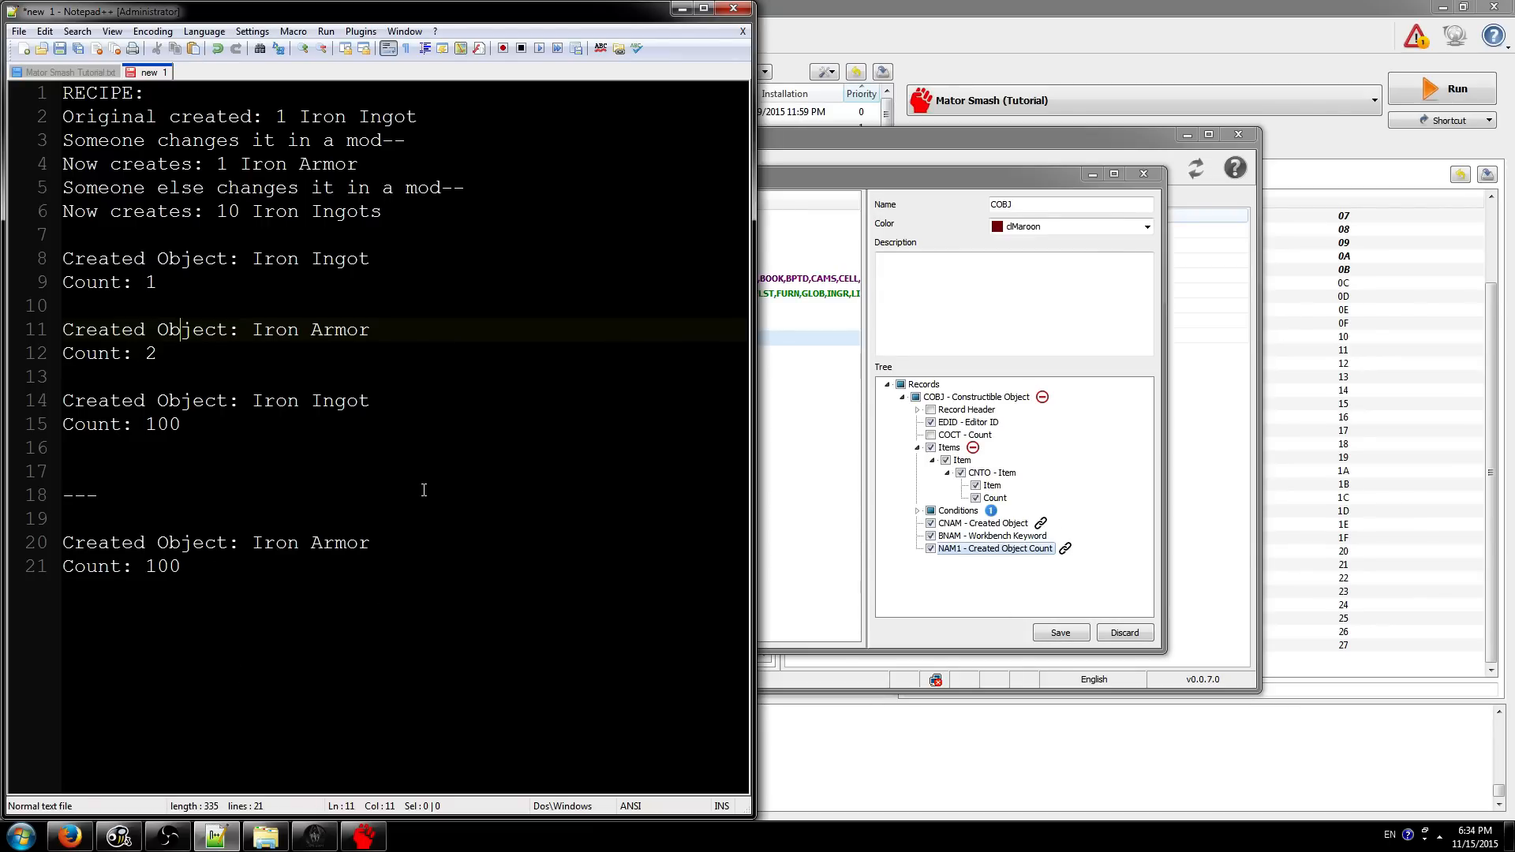
- Add a blank line and the word "Chain" in quotation marks below the merged record in the note
click(326, 619)
key(Return)
key(Return)
text("Chain")
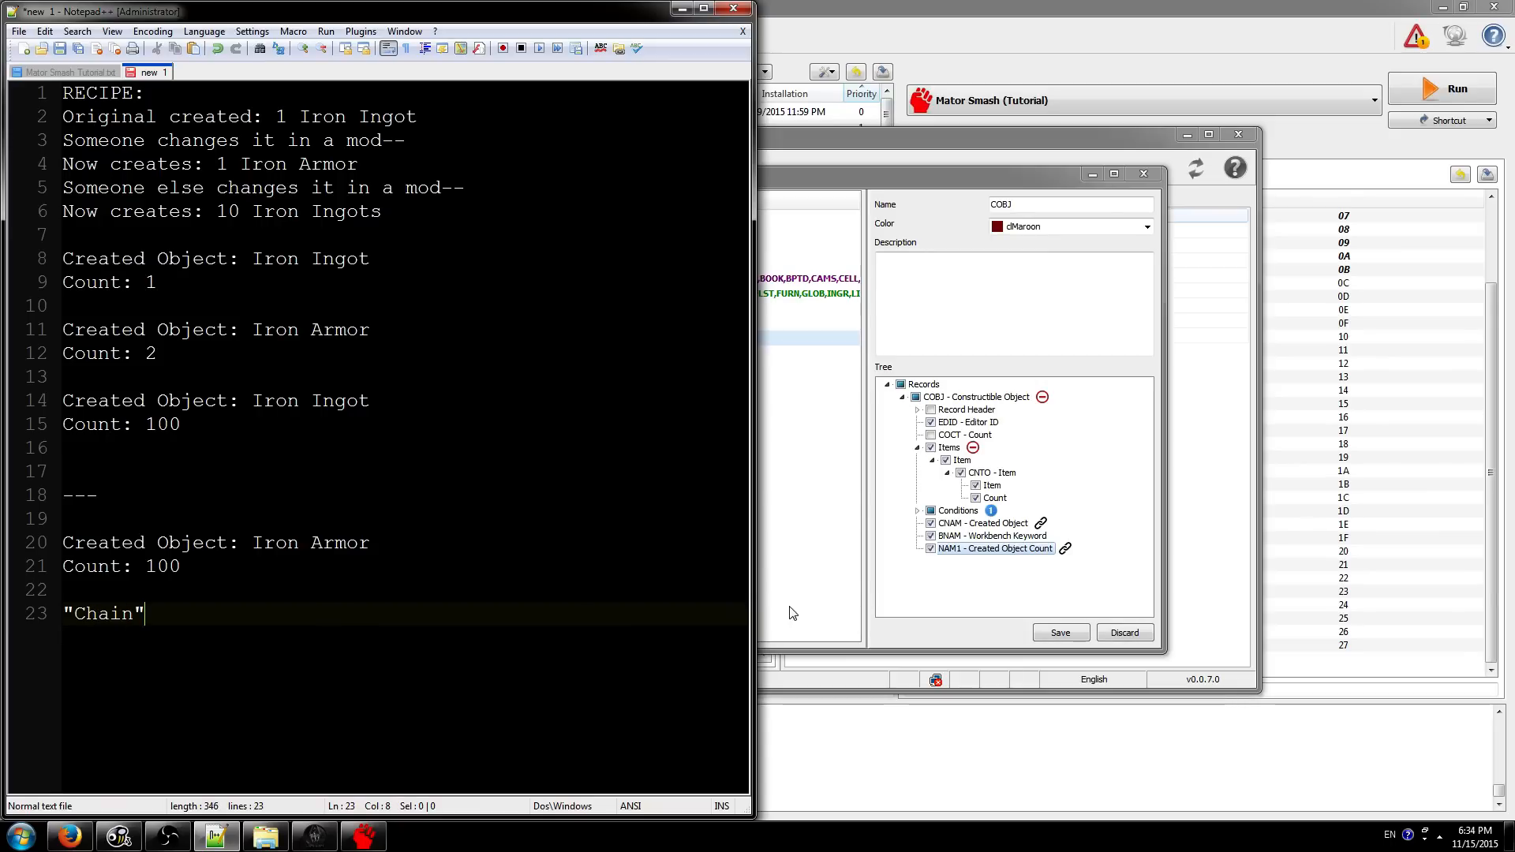
- Return to Mator Smash, check the link on the NAM1 node, save the COBJ setting and close the Settings Manager
click(983, 549)
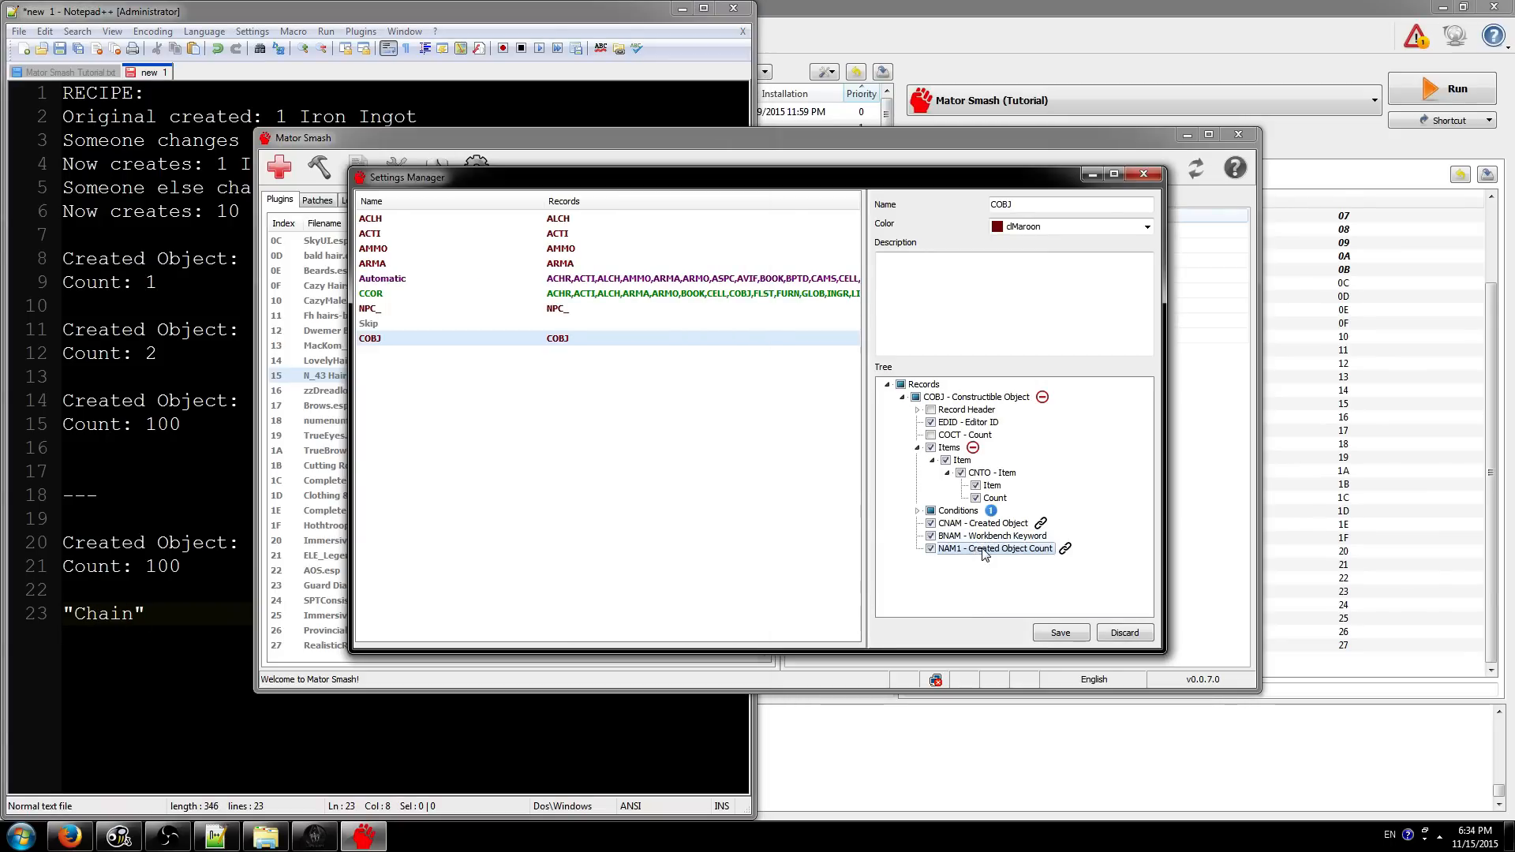
mouse_move(984, 554)
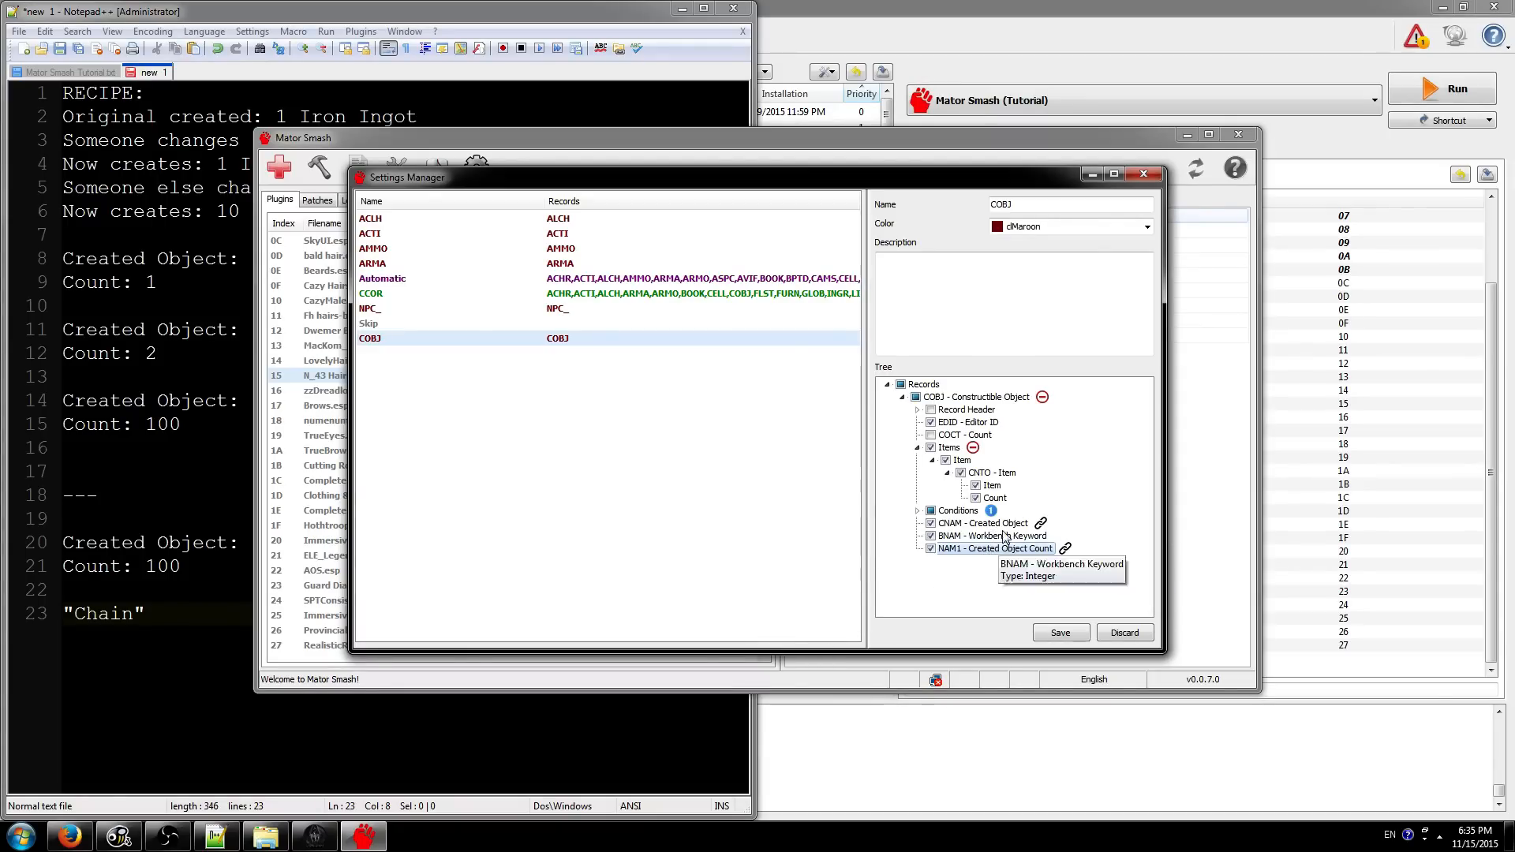
mouse_move(1081, 490)
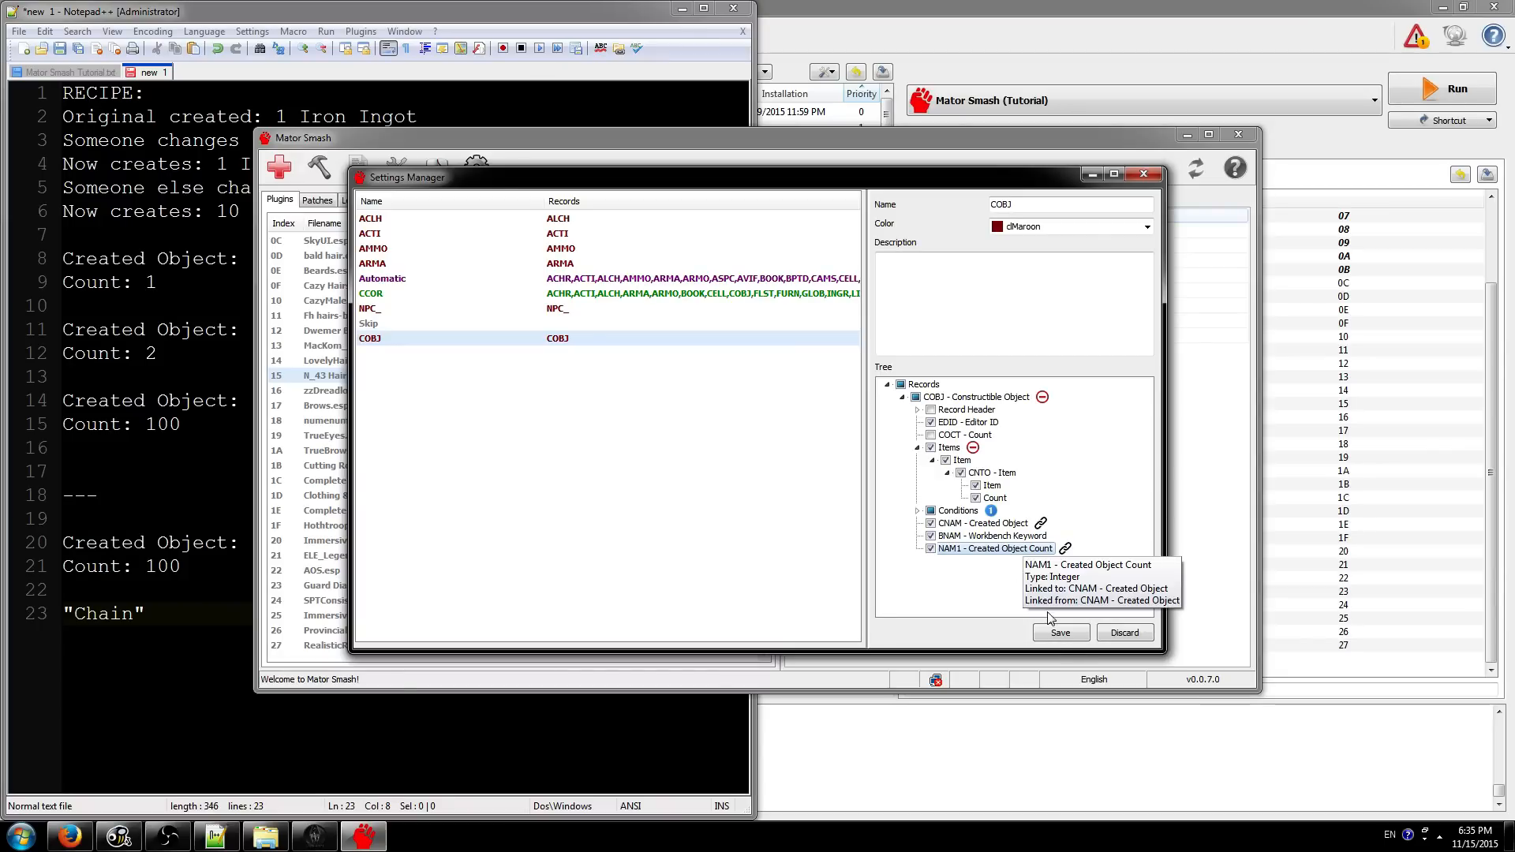
click(1058, 638)
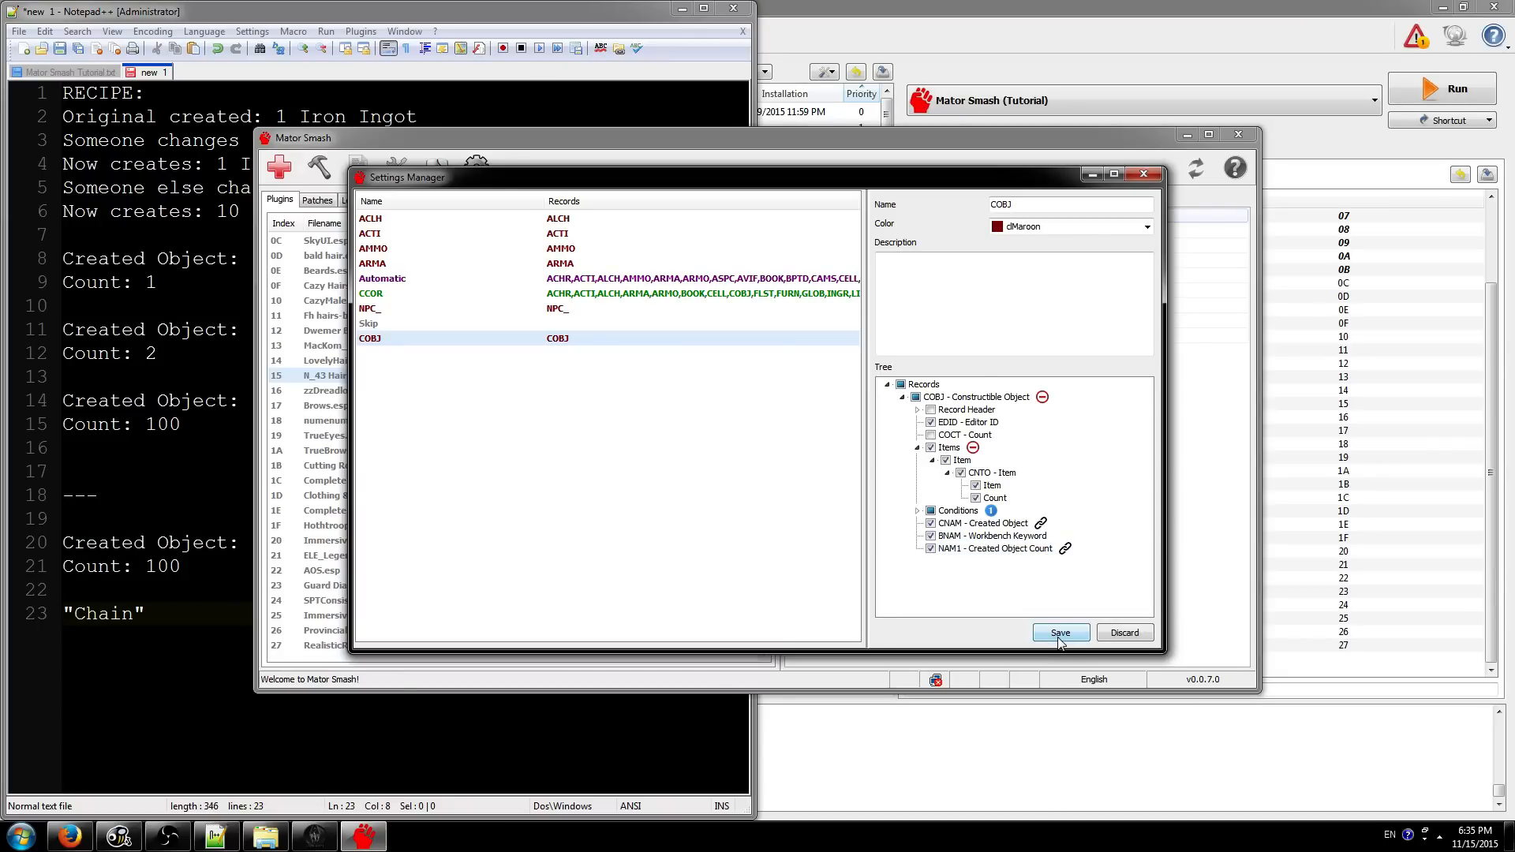
click(1144, 175)
- Assign the COBJ smash setting to all plugins from Unofficial Skyrim Legendary Edition Patch.esp through RealisticRoomRental-Basic.esp, except SkyUI.esp
scroll(564, 398, up, 4)
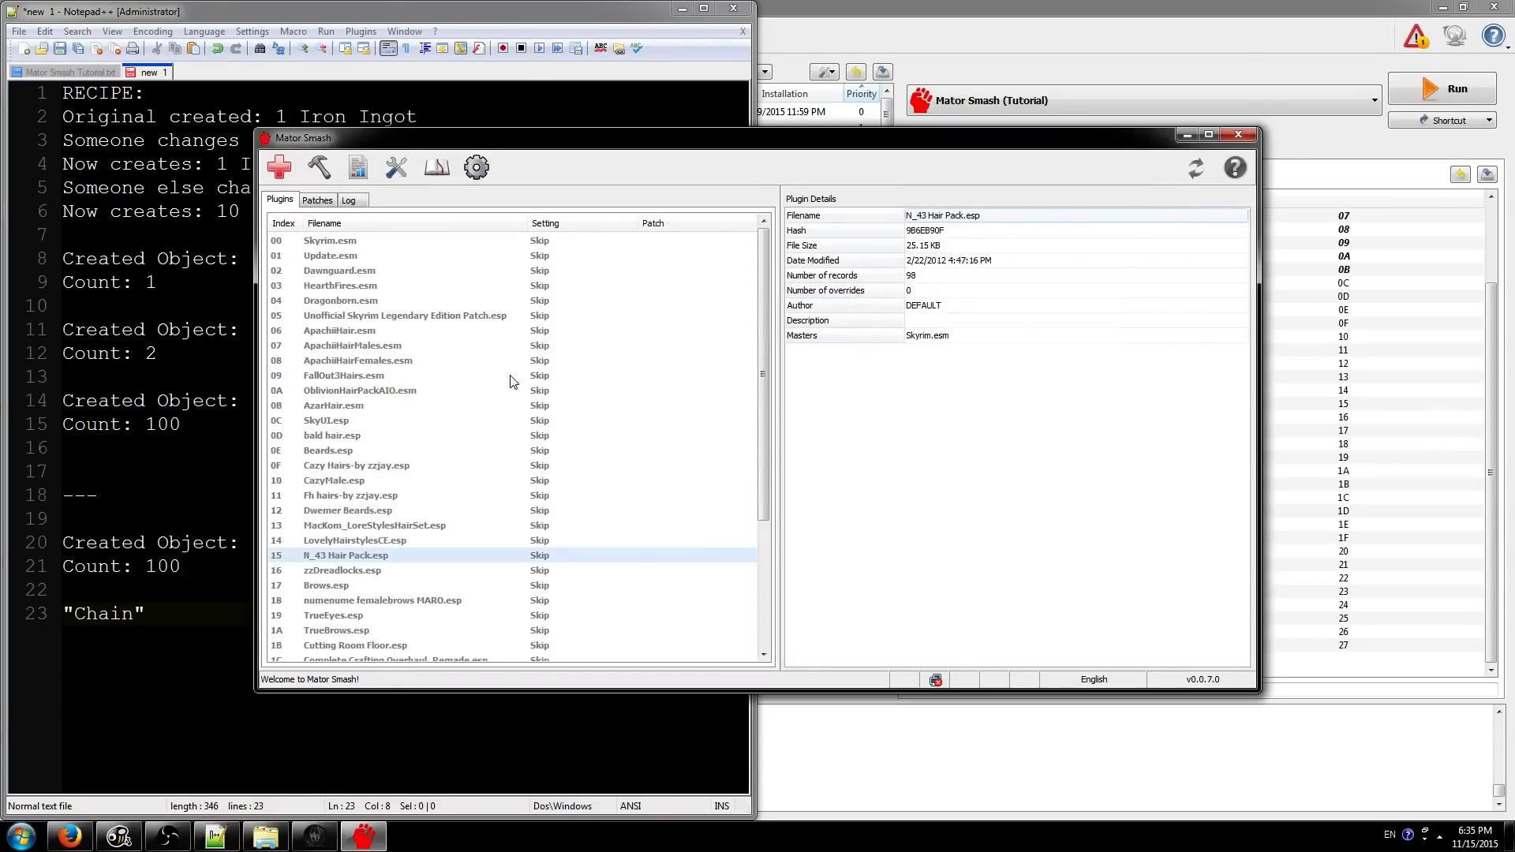
click(367, 407)
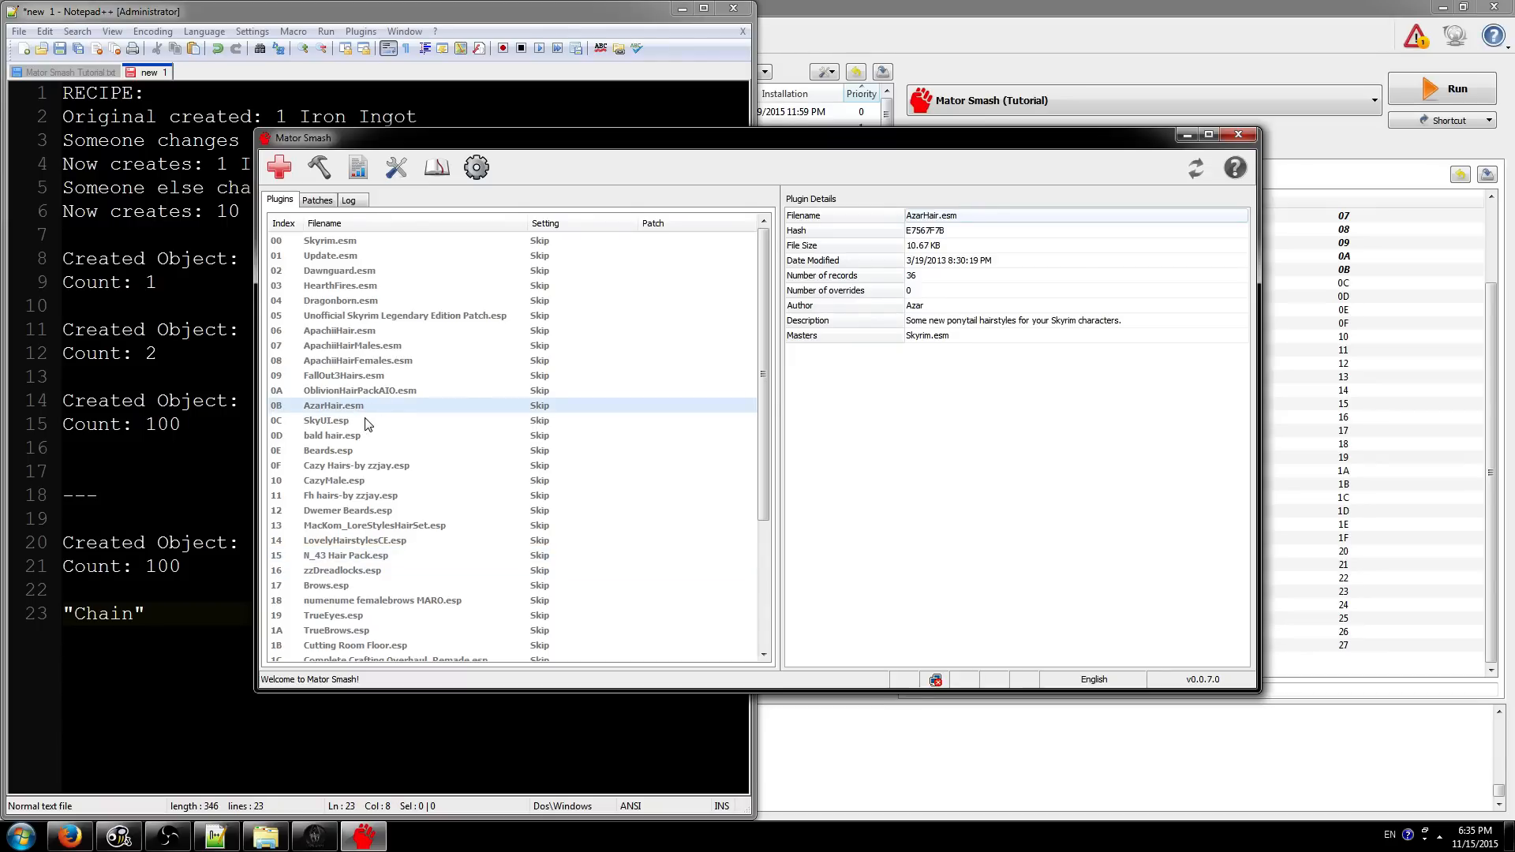
click(380, 421)
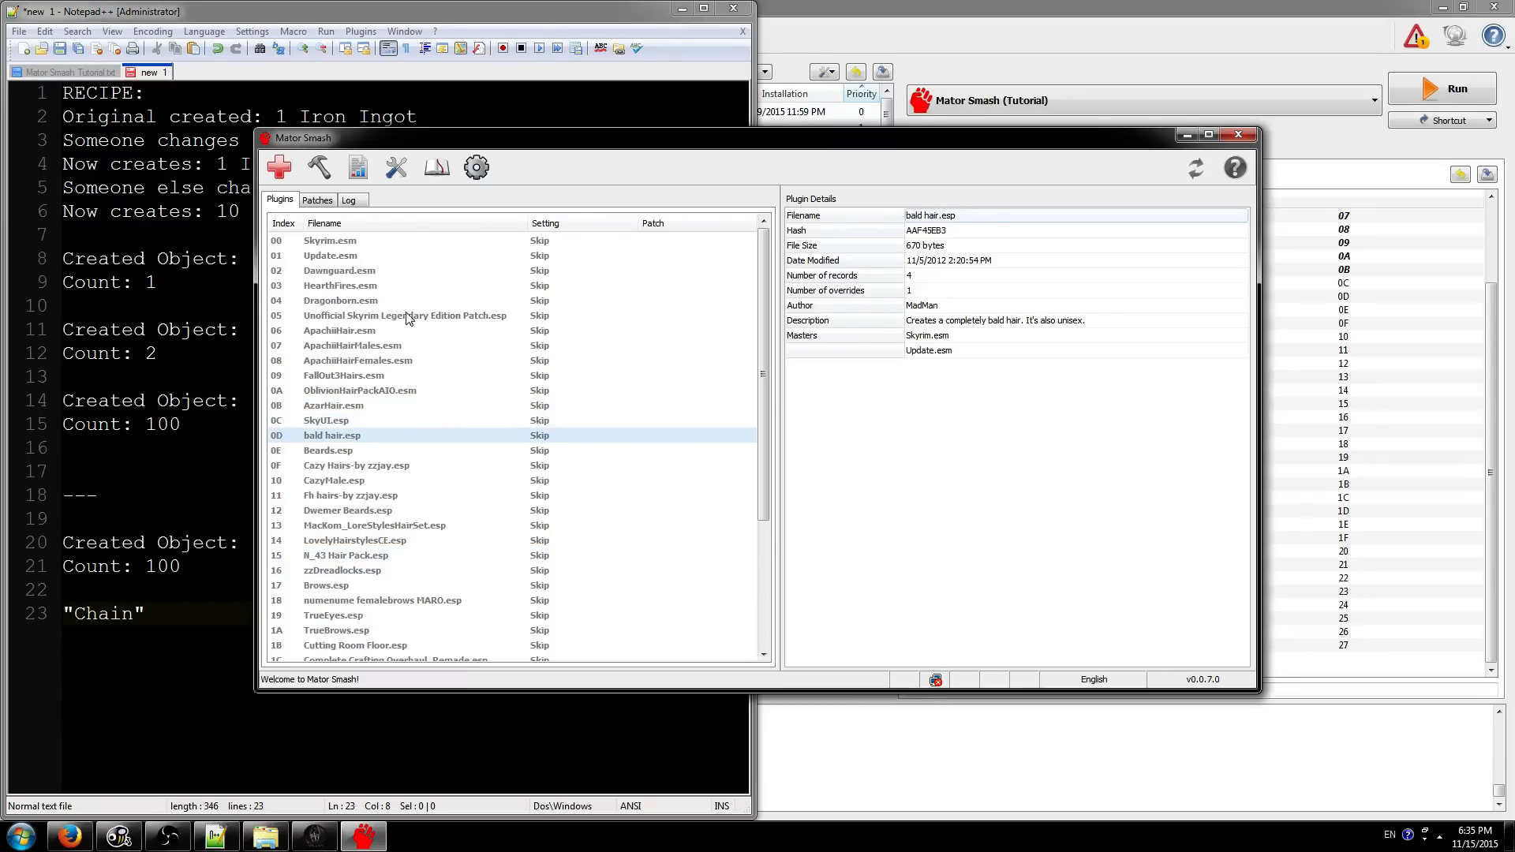
click(338, 317)
scroll(493, 351, down, 4)
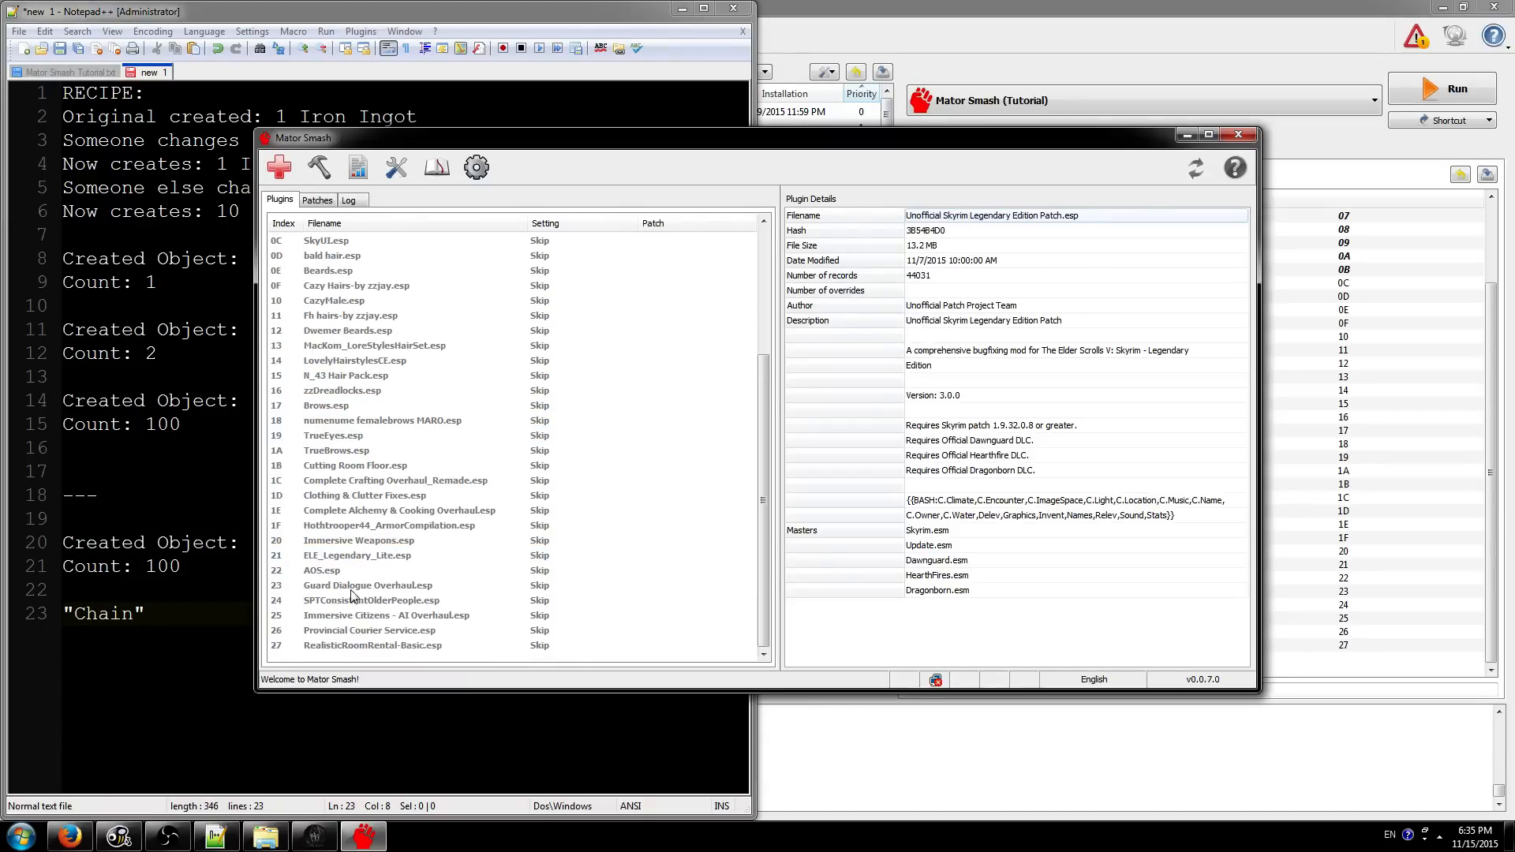
shift+click(340, 646)
scroll(442, 470, up, 4)
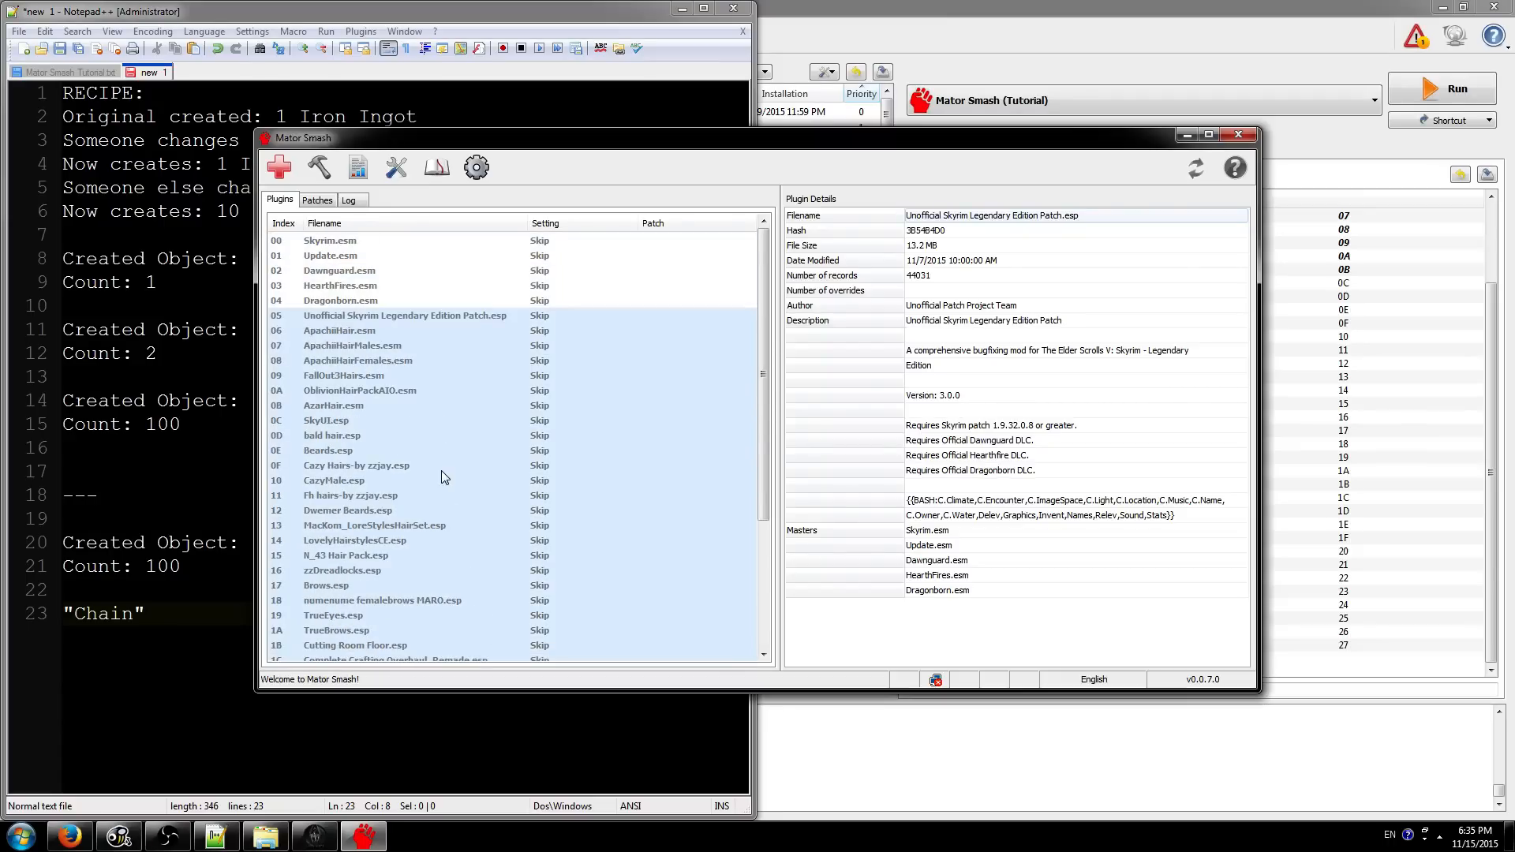
ctrl+click(322, 422)
right_click(397, 329)
mouse_move(430, 341)
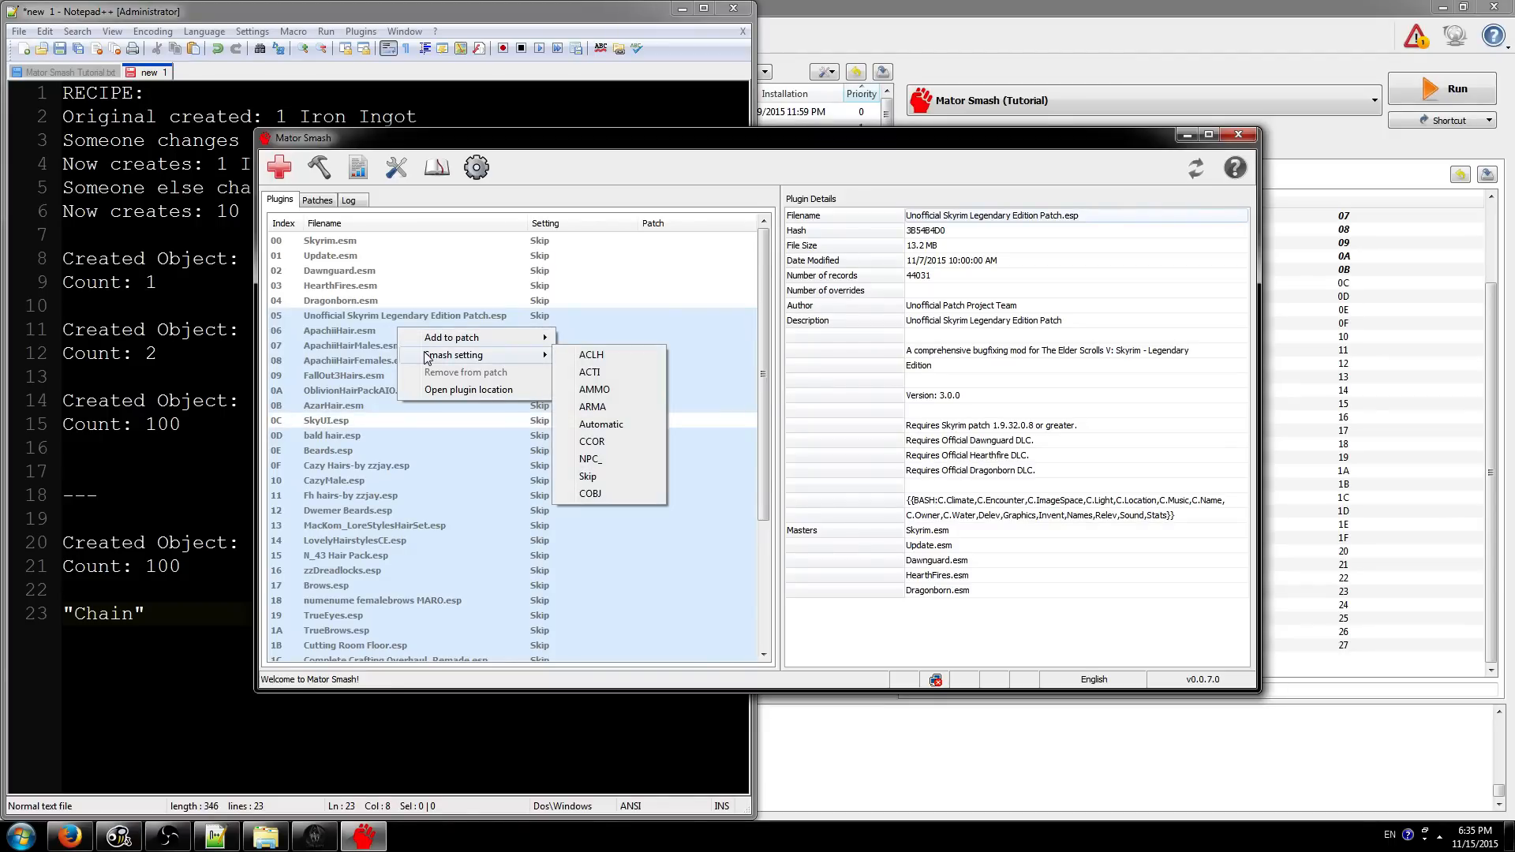
click(589, 494)
scroll(513, 454, down, 4)
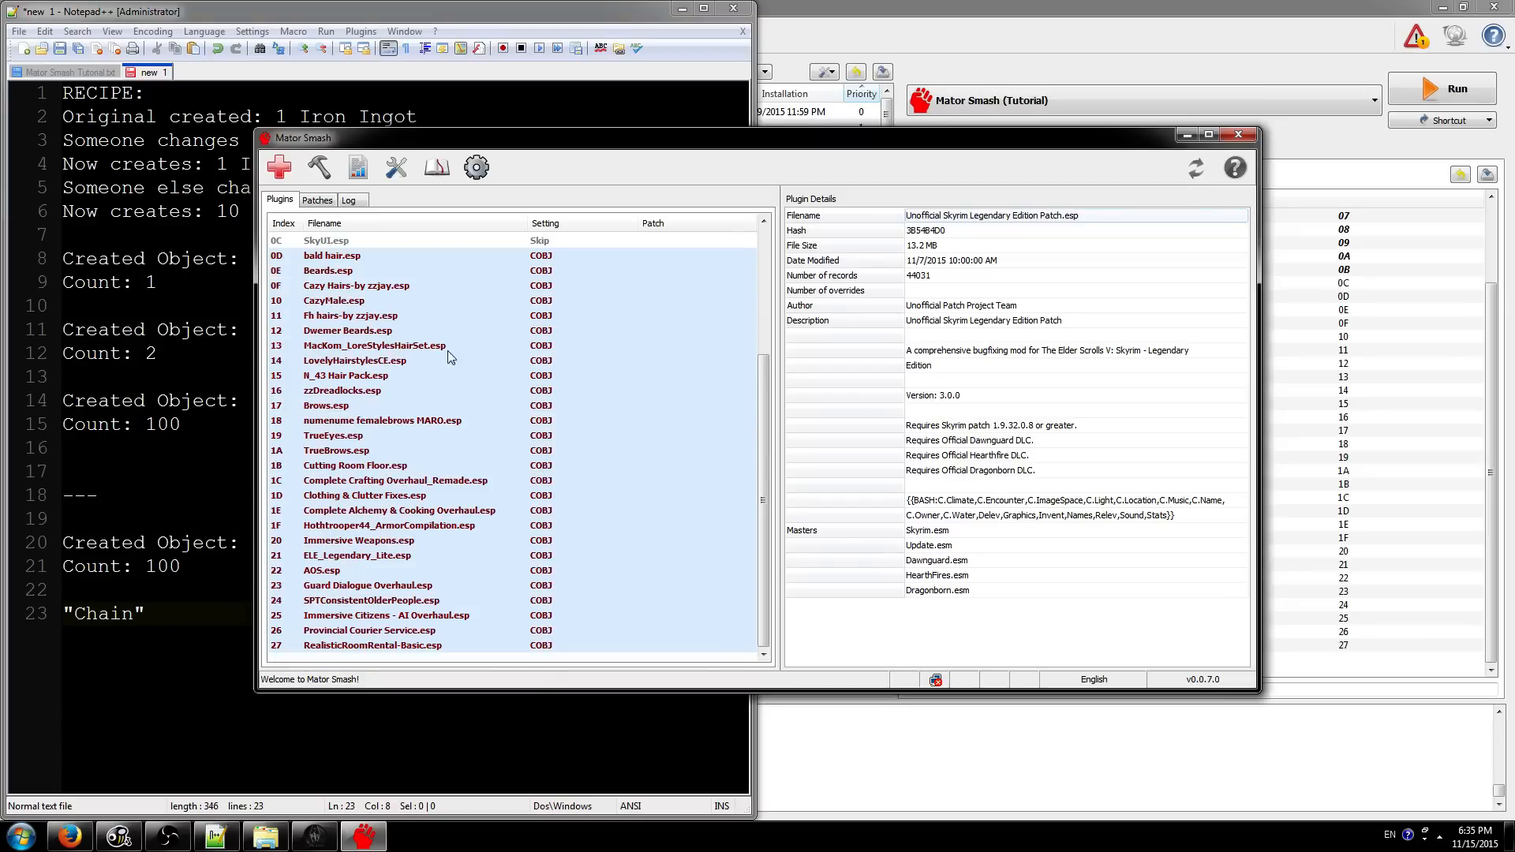
click(345, 240)
scroll(344, 240, up, 4)
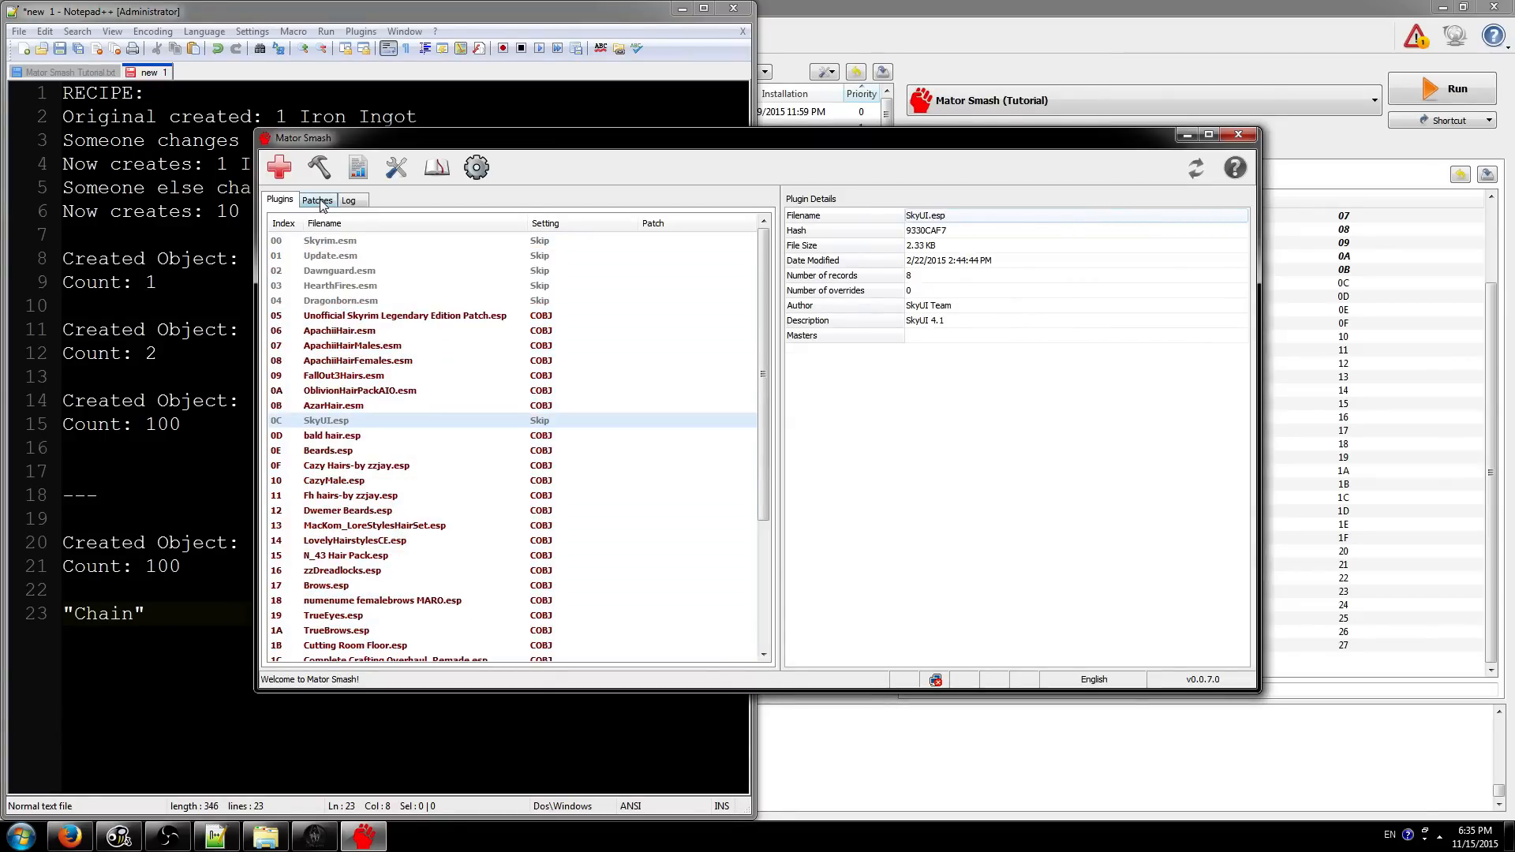
- Add the plugins from Unofficial Skyrim Legendary Edition Patch.esp through RealisticRoomRental-Basic.esp, leaving out SkyUI.esp, to a new patch
click(339, 317)
scroll(406, 631, down, 4)
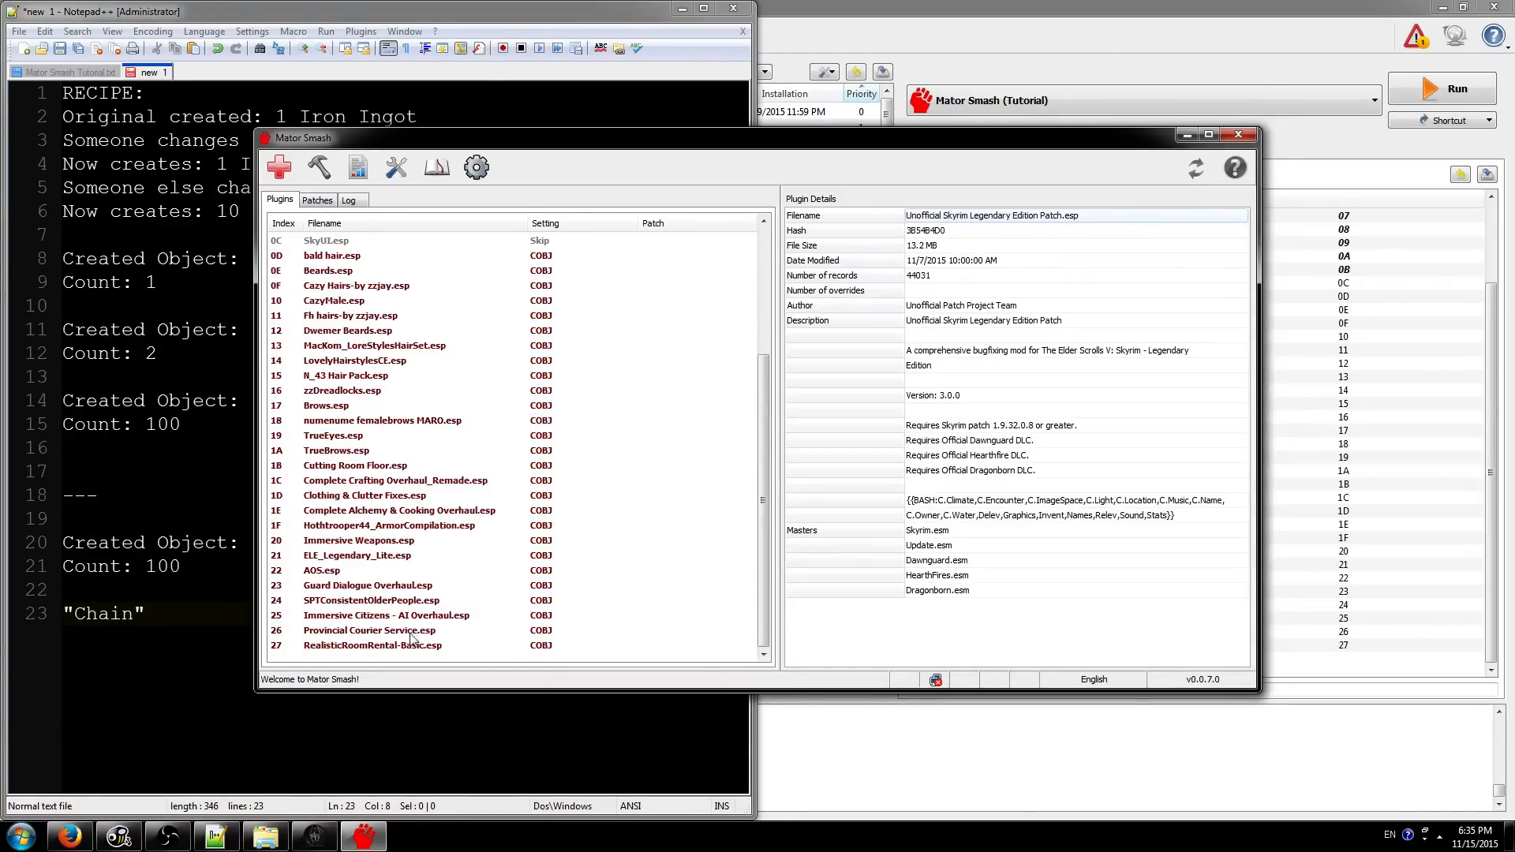
shift+click(356, 645)
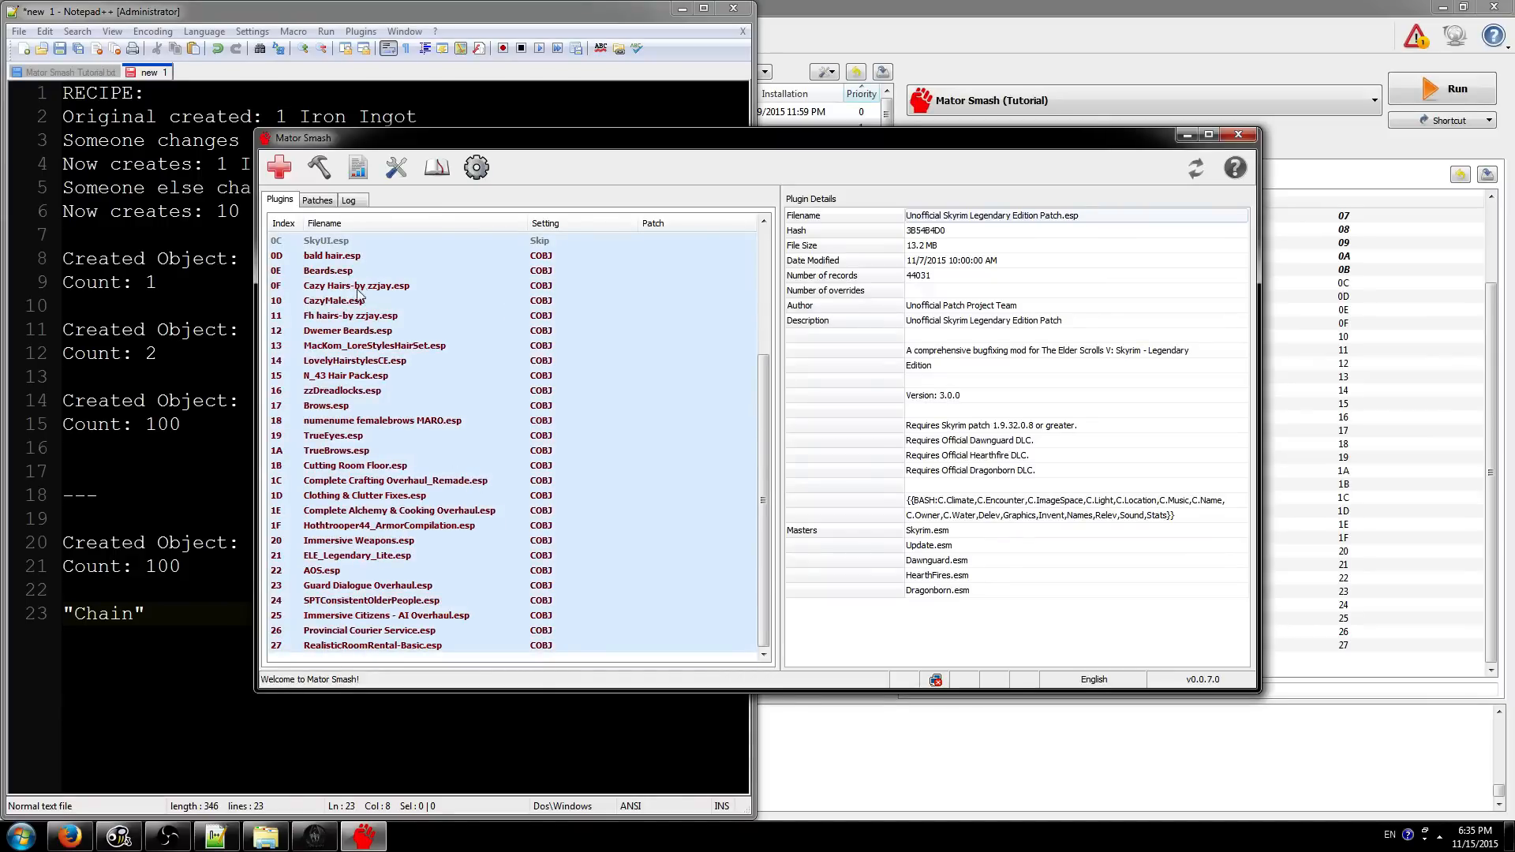
scroll(356, 294, up, 3)
ctrl+click(328, 371)
right_click(384, 317)
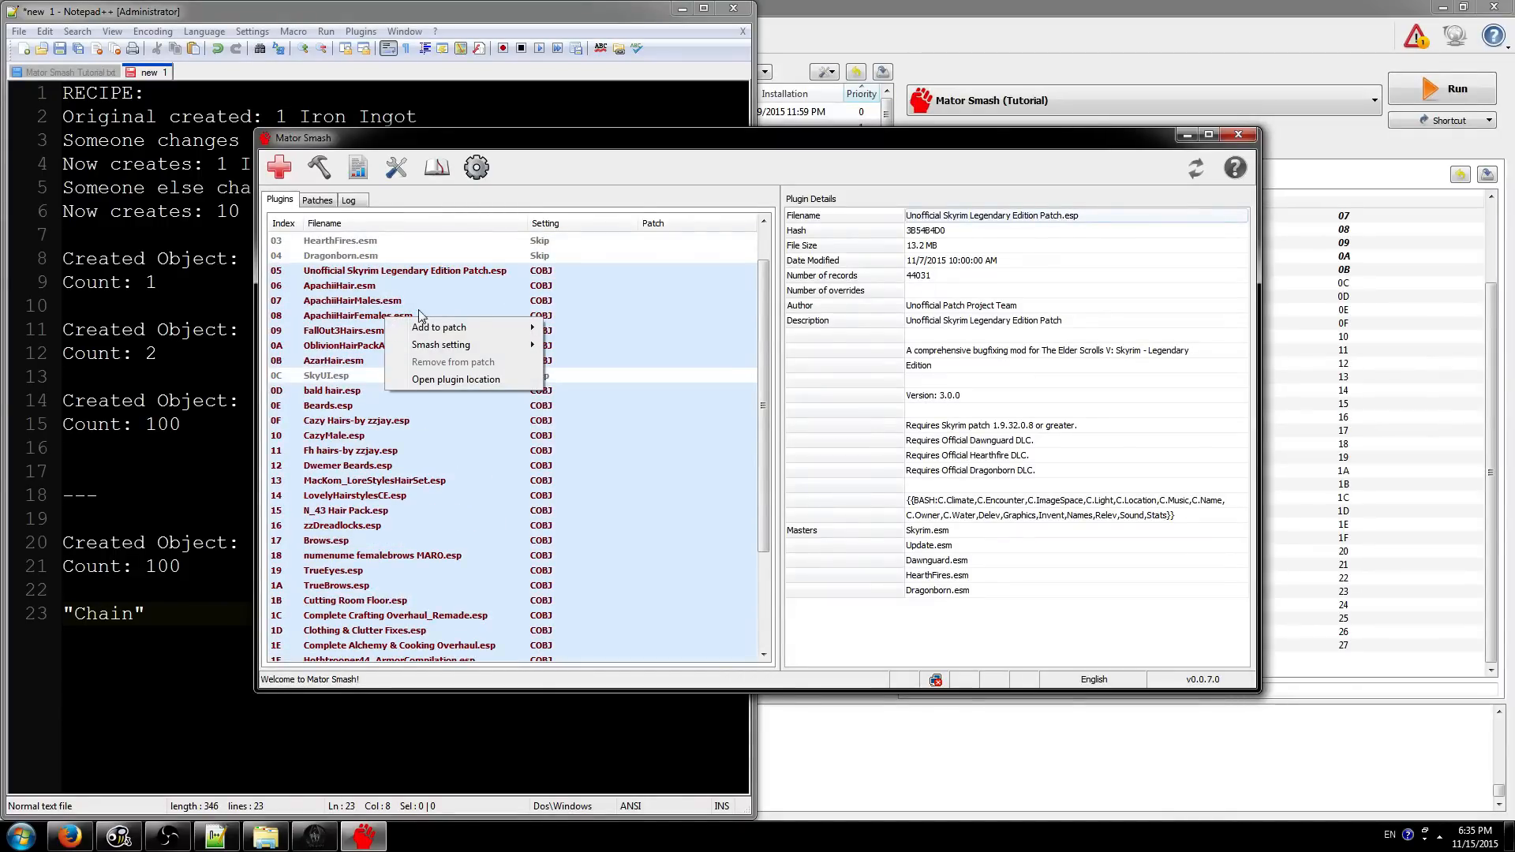
mouse_move(464, 328)
click(591, 333)
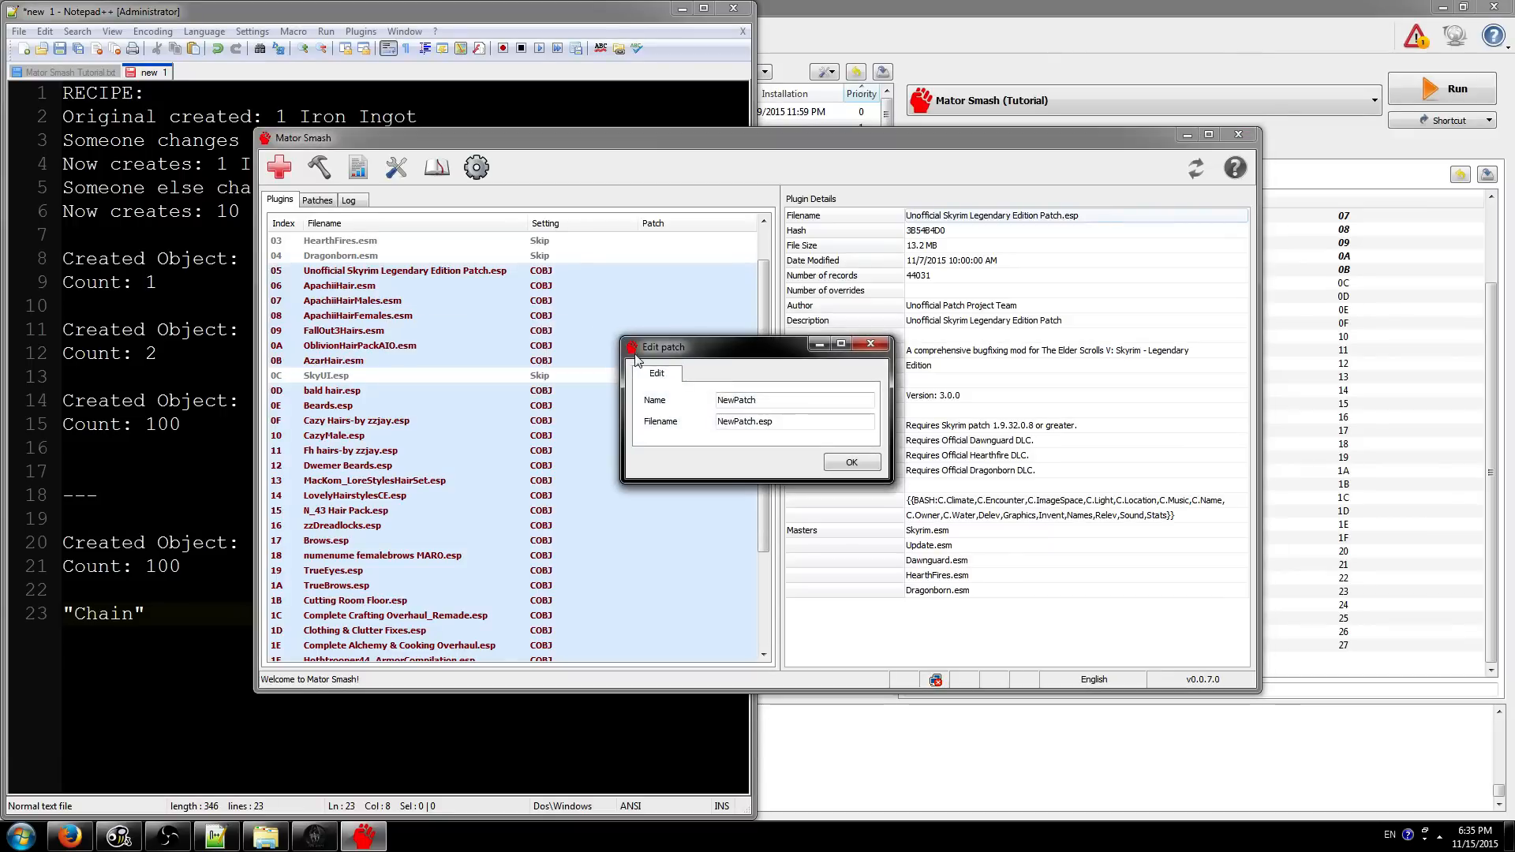
- Name the new patch SmashCOBJ, set its filename to SmashCOBJ.esp and confirm it
double_click(756, 395)
text(SmashCOBJ)
key(Tab)
text(SmashCob)
key(BackSpace)
text(OBJ.esp)
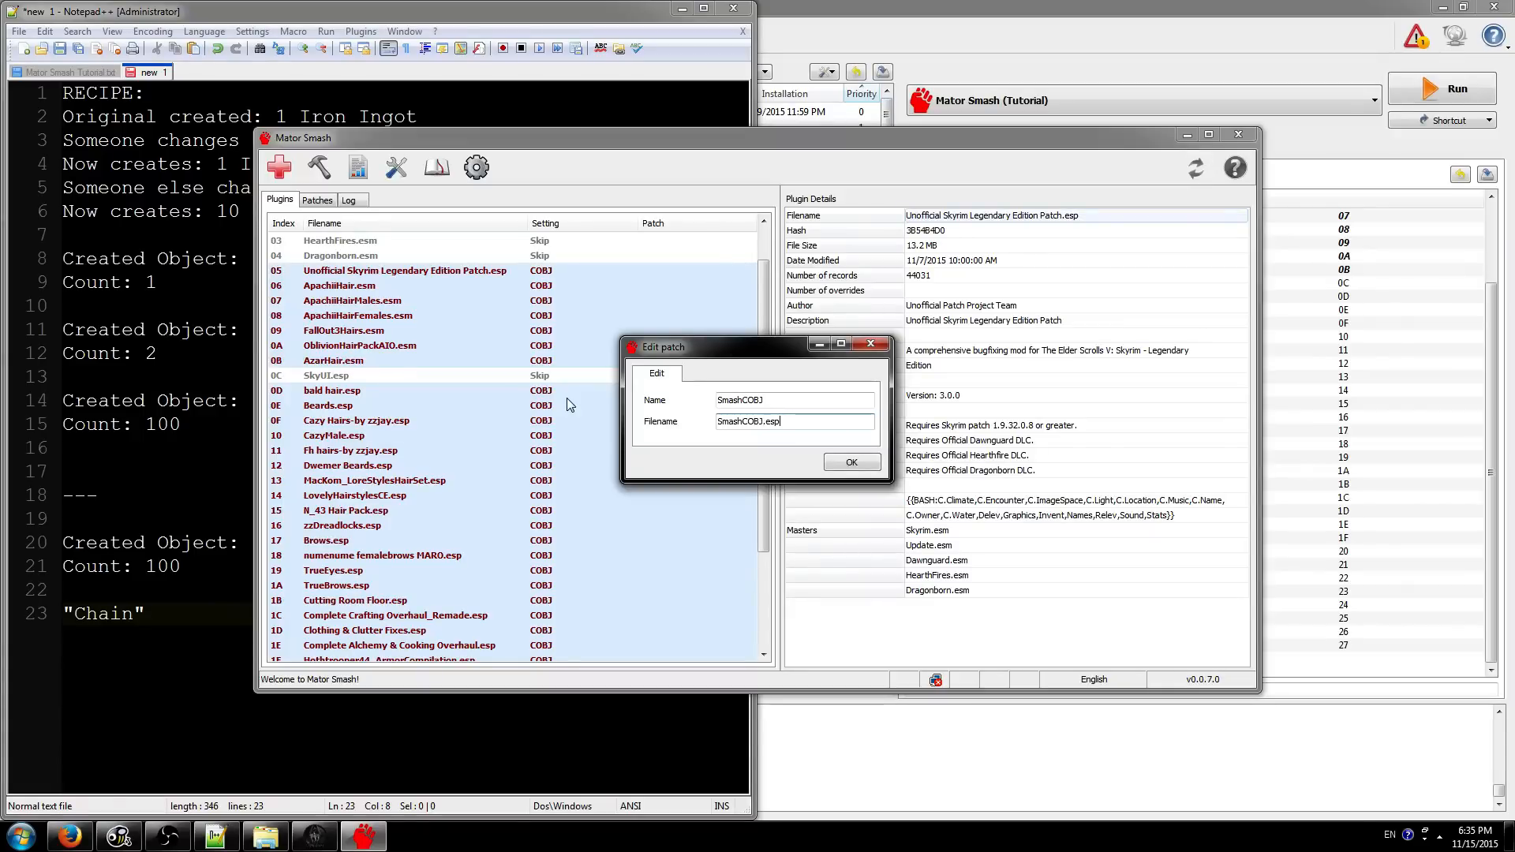
click(837, 462)
- Examine the SmashCOBJ patch's details, including its build status and list of included plugins
click(329, 203)
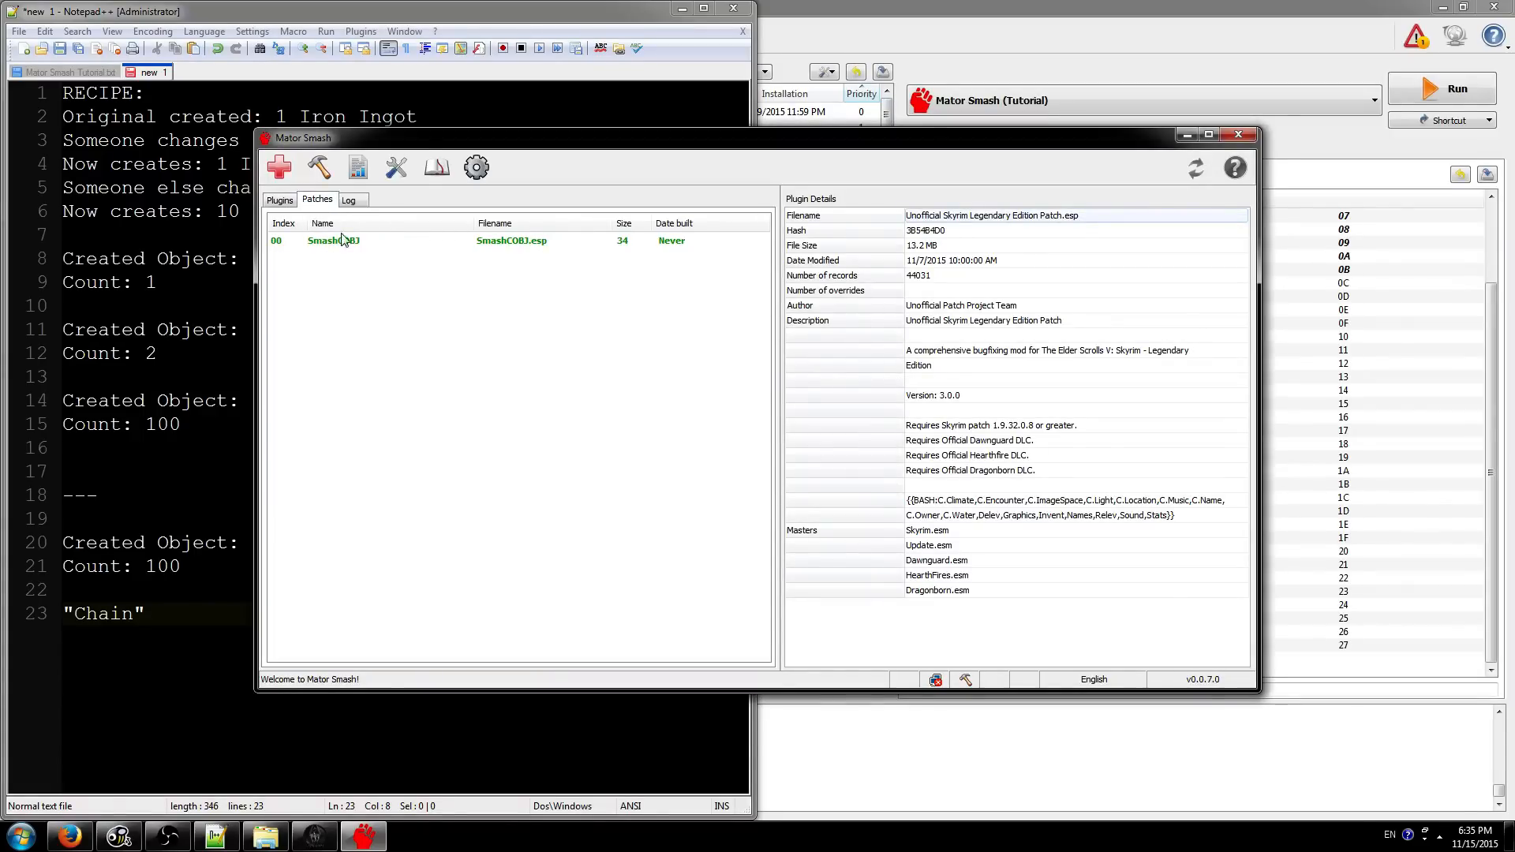
click(356, 242)
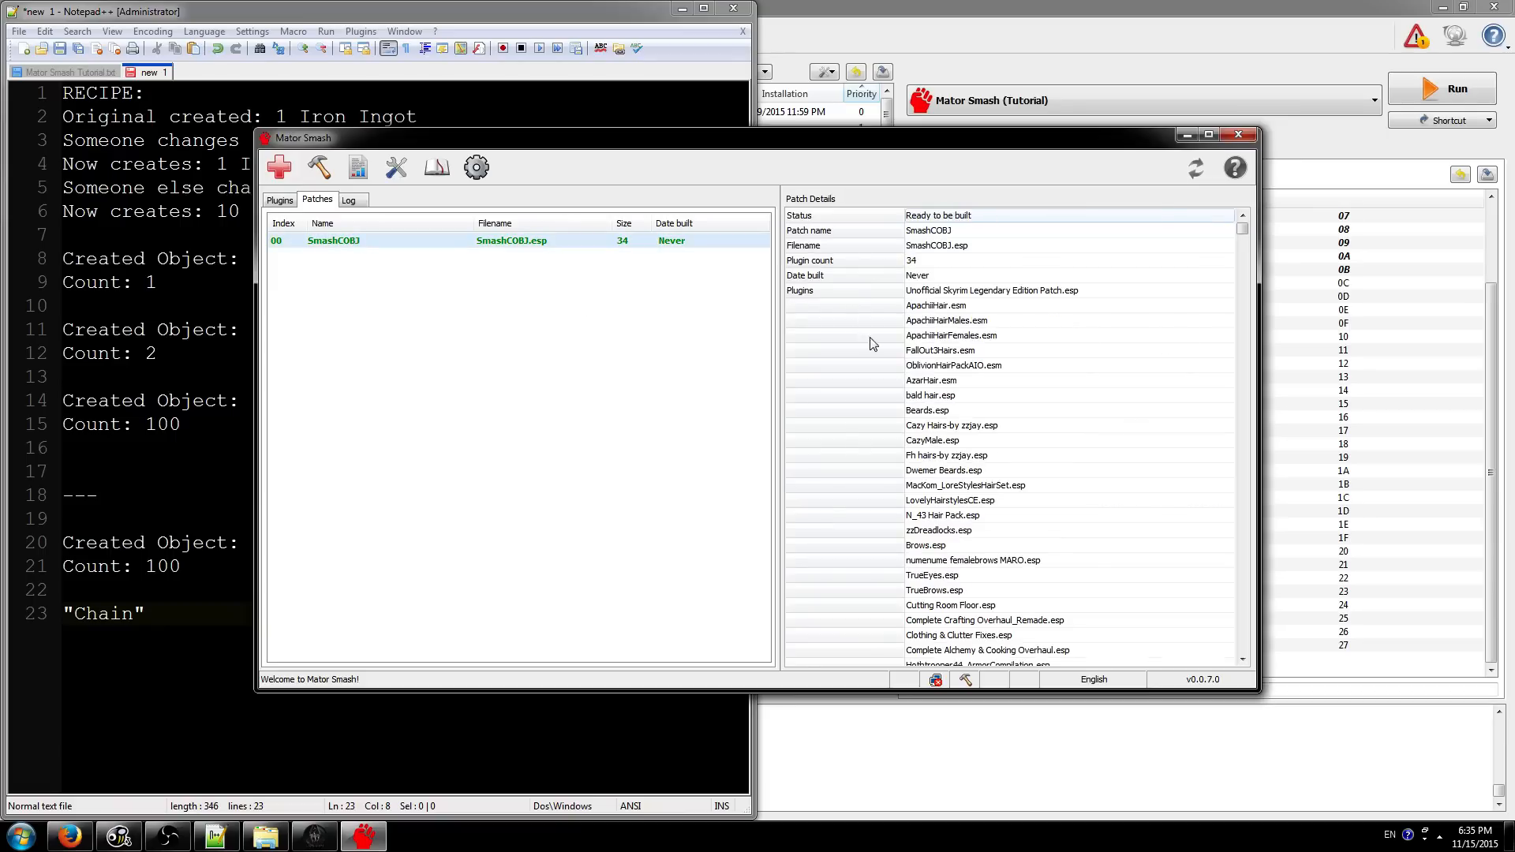
scroll(991, 318, down, 4)
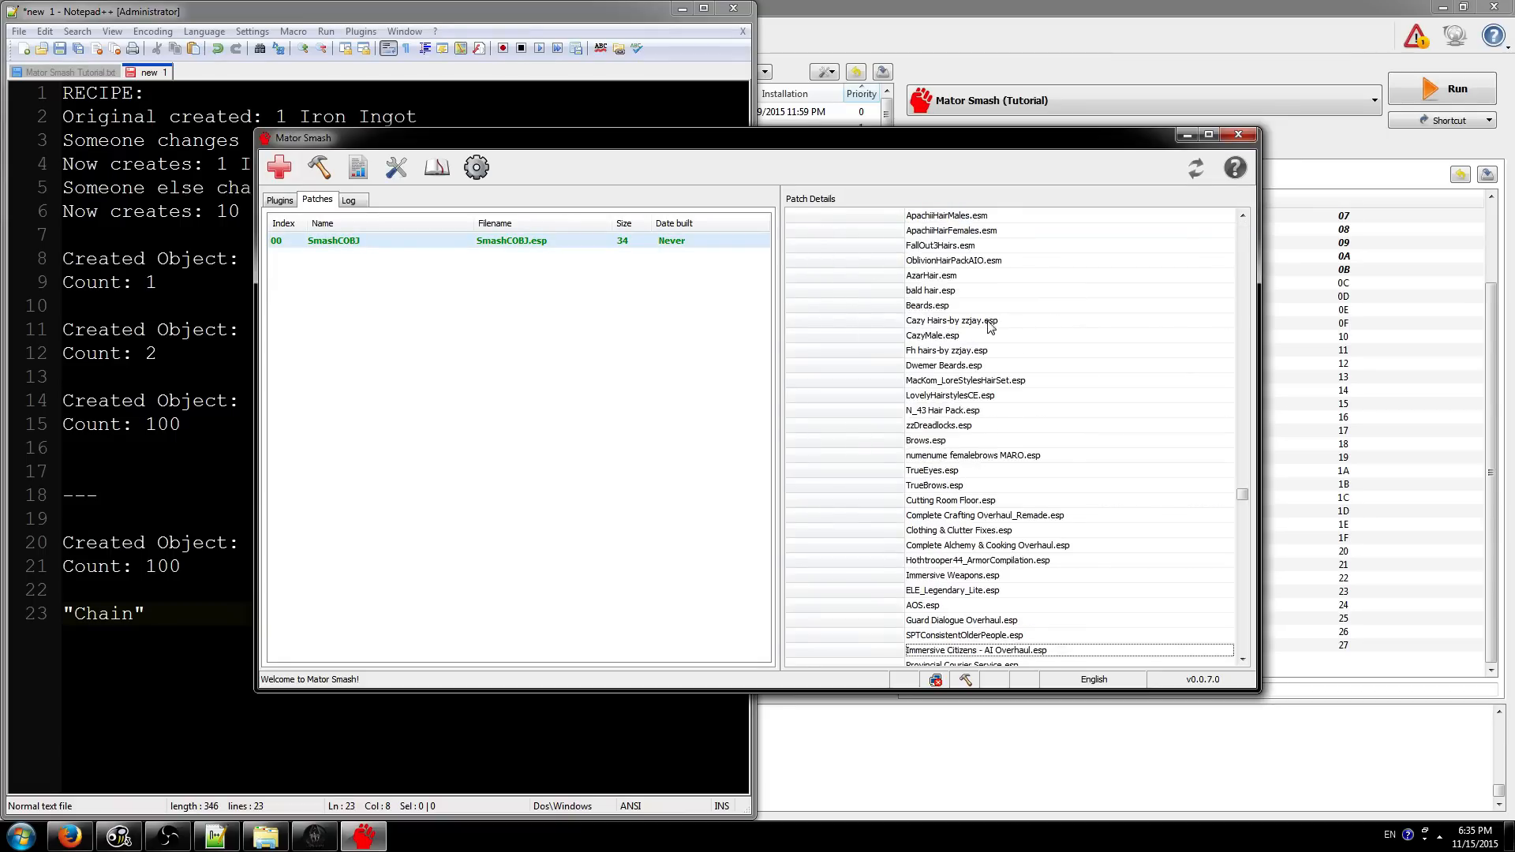
scroll(962, 217, up, 5)
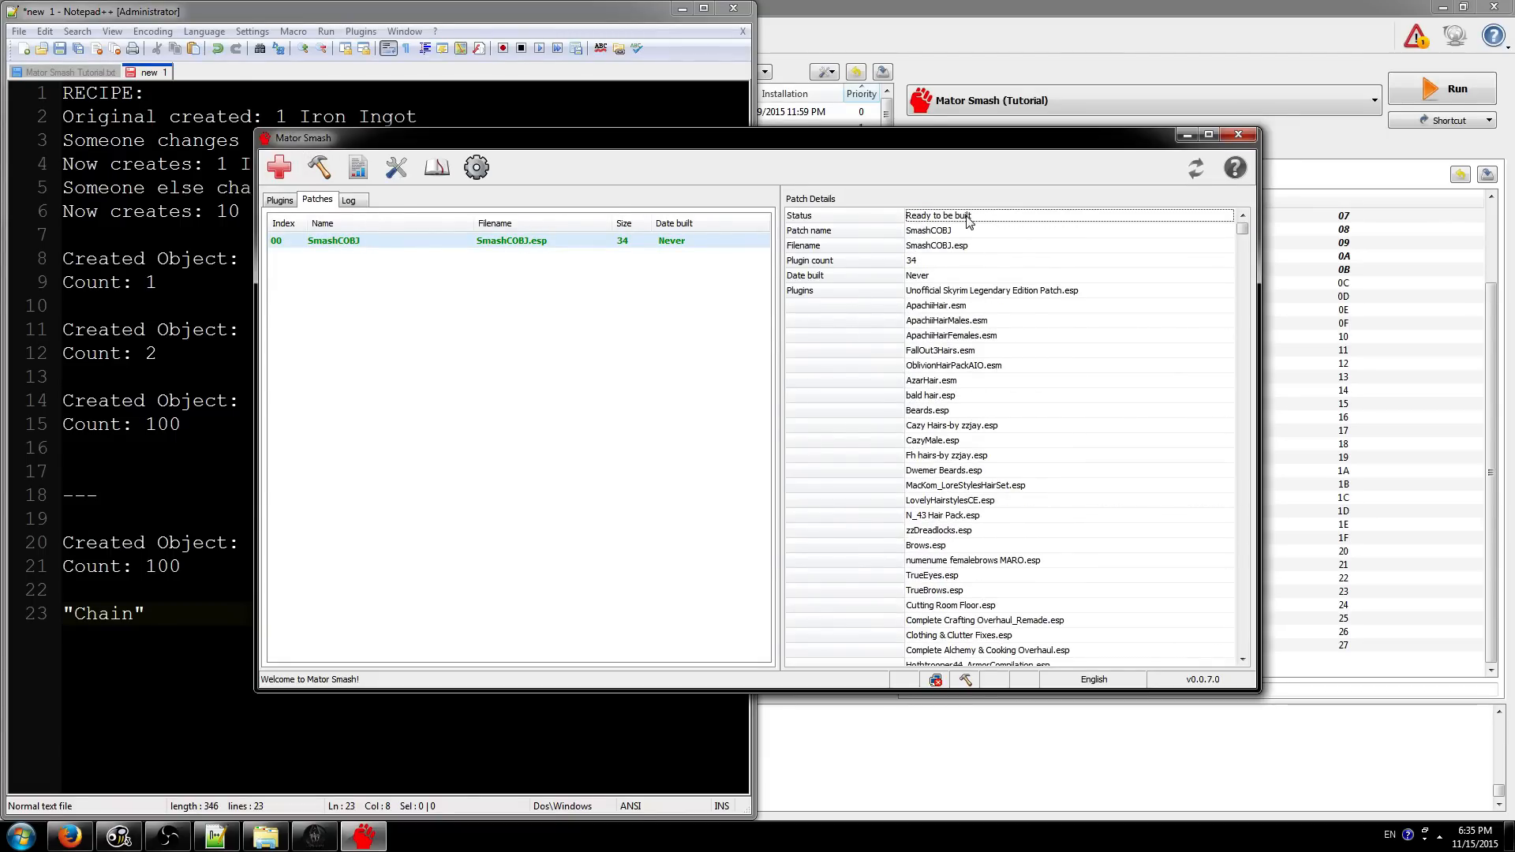
- Build the SmashCOBJ patch
click(319, 170)
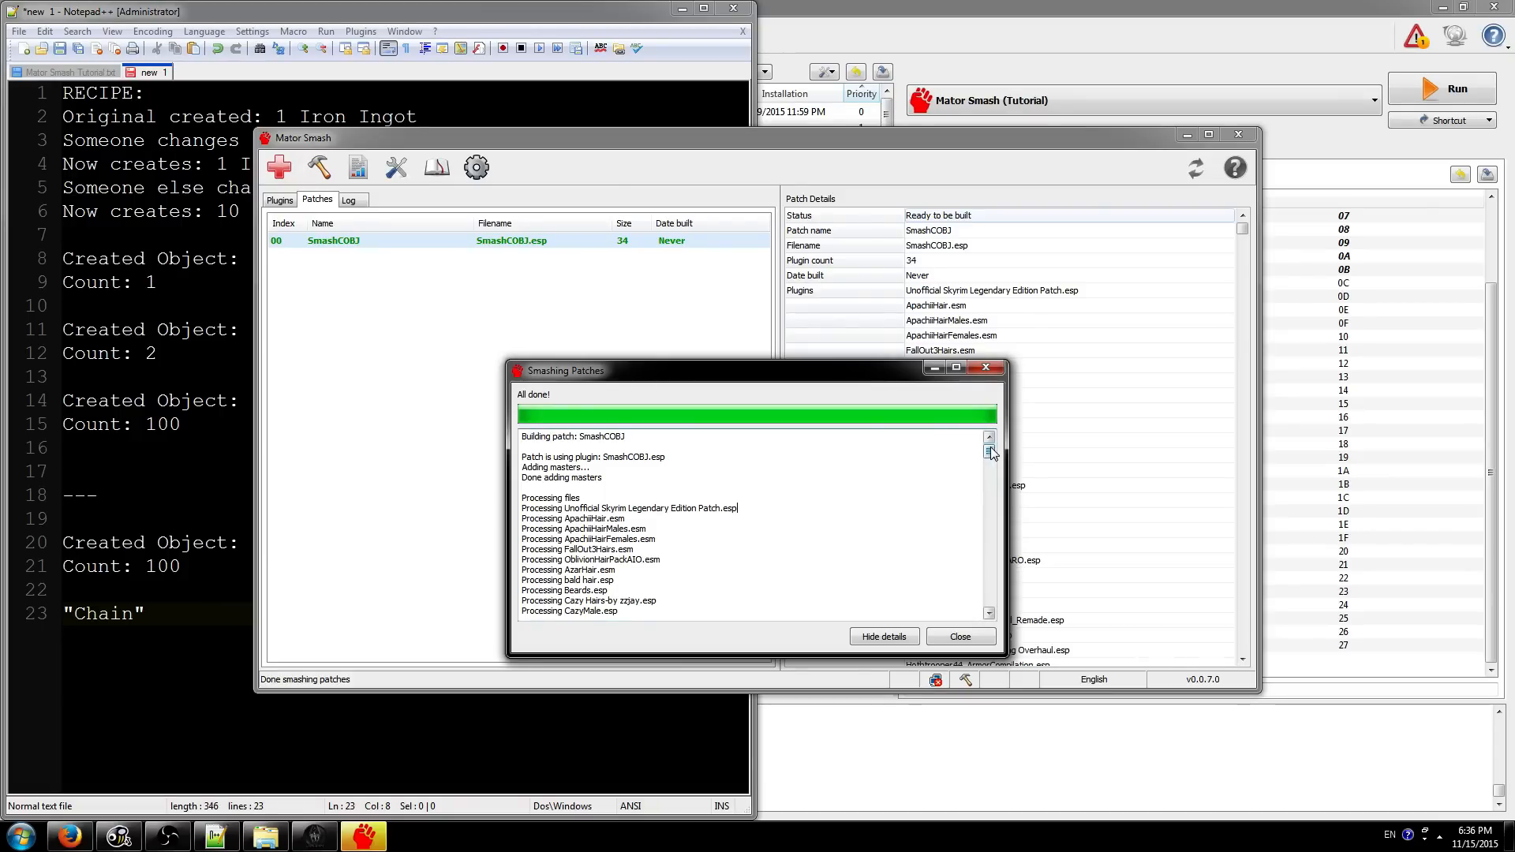
- Examine the SmashCOBJ build log, including the copied records, smashed overrides, removed ITPO records and save location, and close it
drag(991, 453, 988, 603)
drag(659, 570, 625, 569)
click(625, 568)
click(673, 568)
scroll(679, 549, up, 5)
scroll(679, 544, down, 5)
drag(683, 518, 733, 477)
click(722, 446)
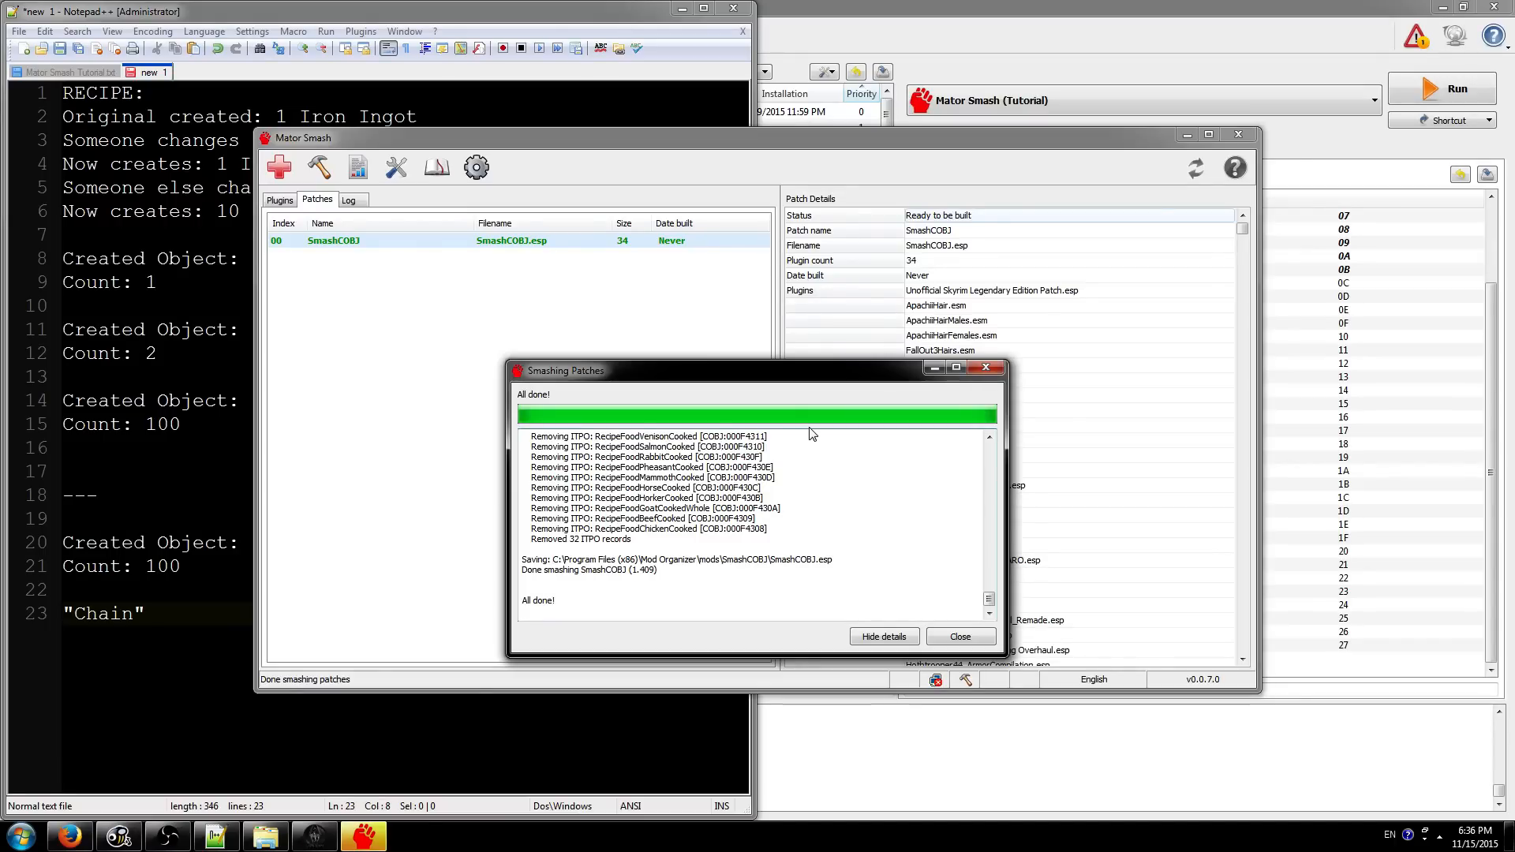
scroll(853, 517, up, 15)
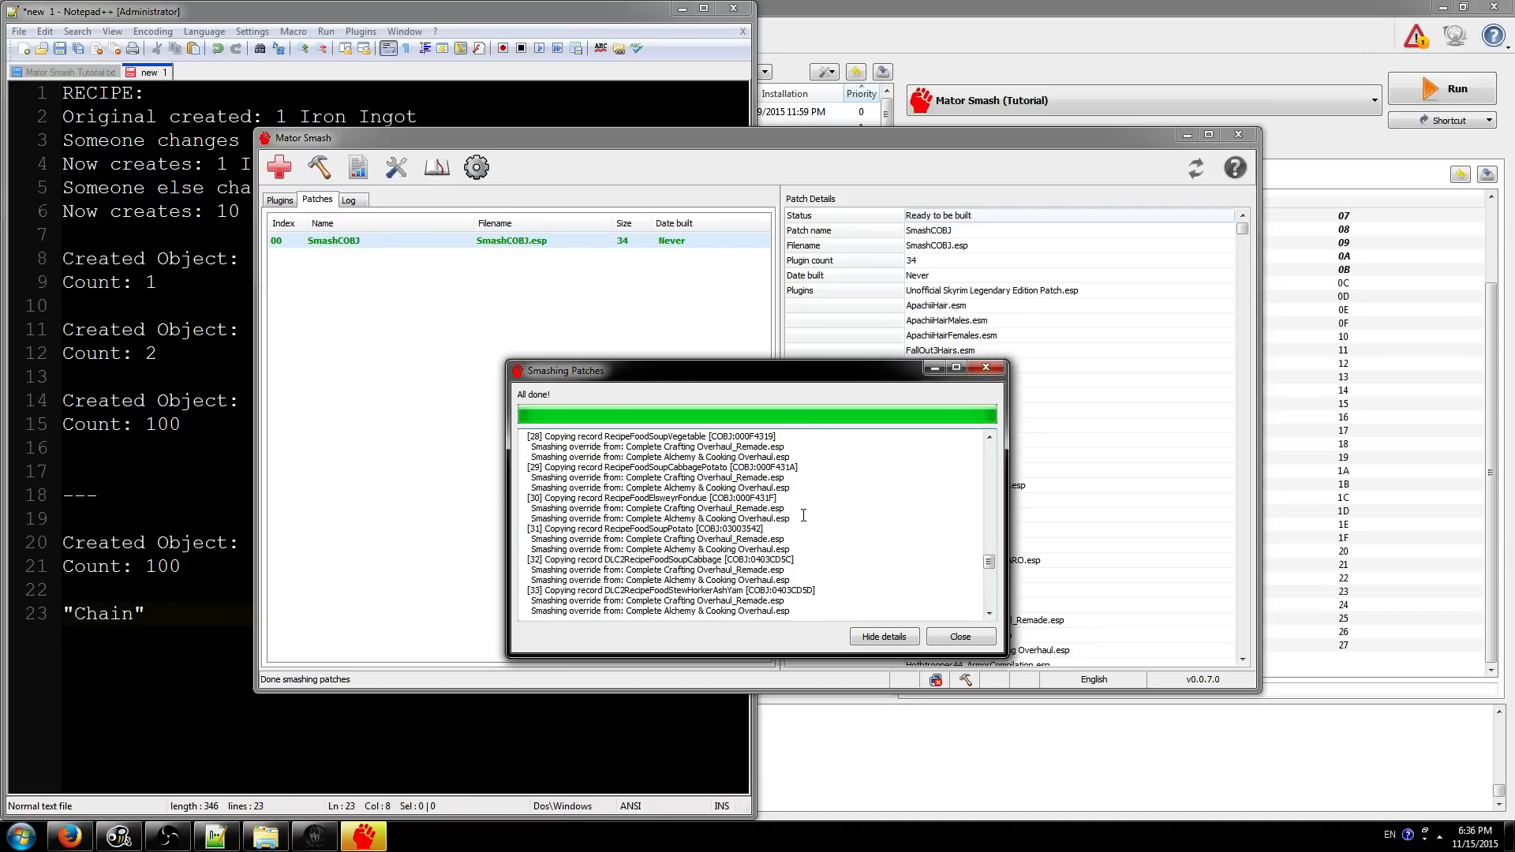
scroll(815, 542, down, 10)
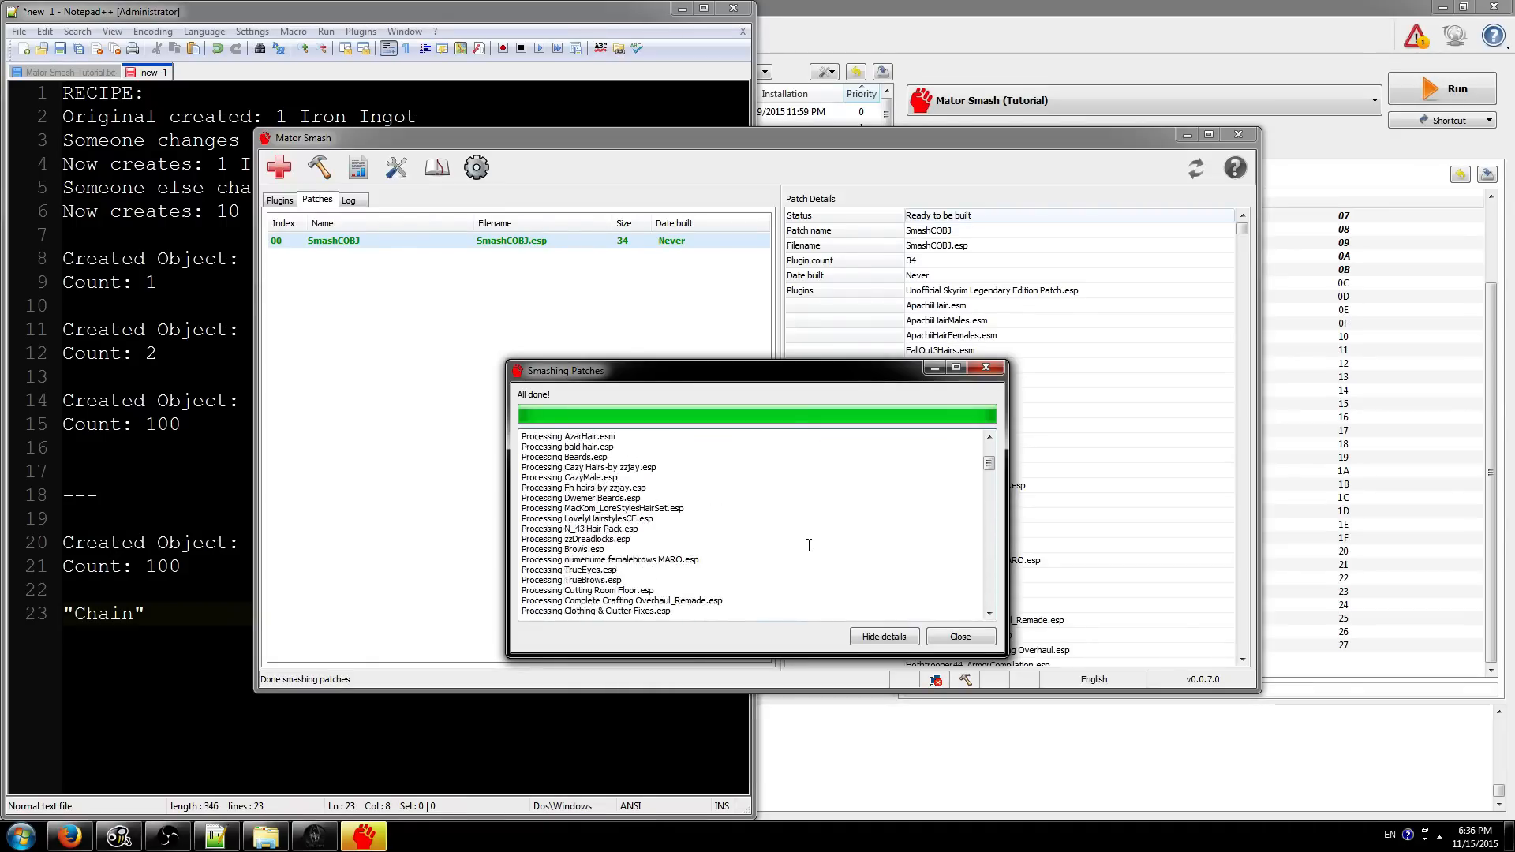
scroll(827, 514, down, 20)
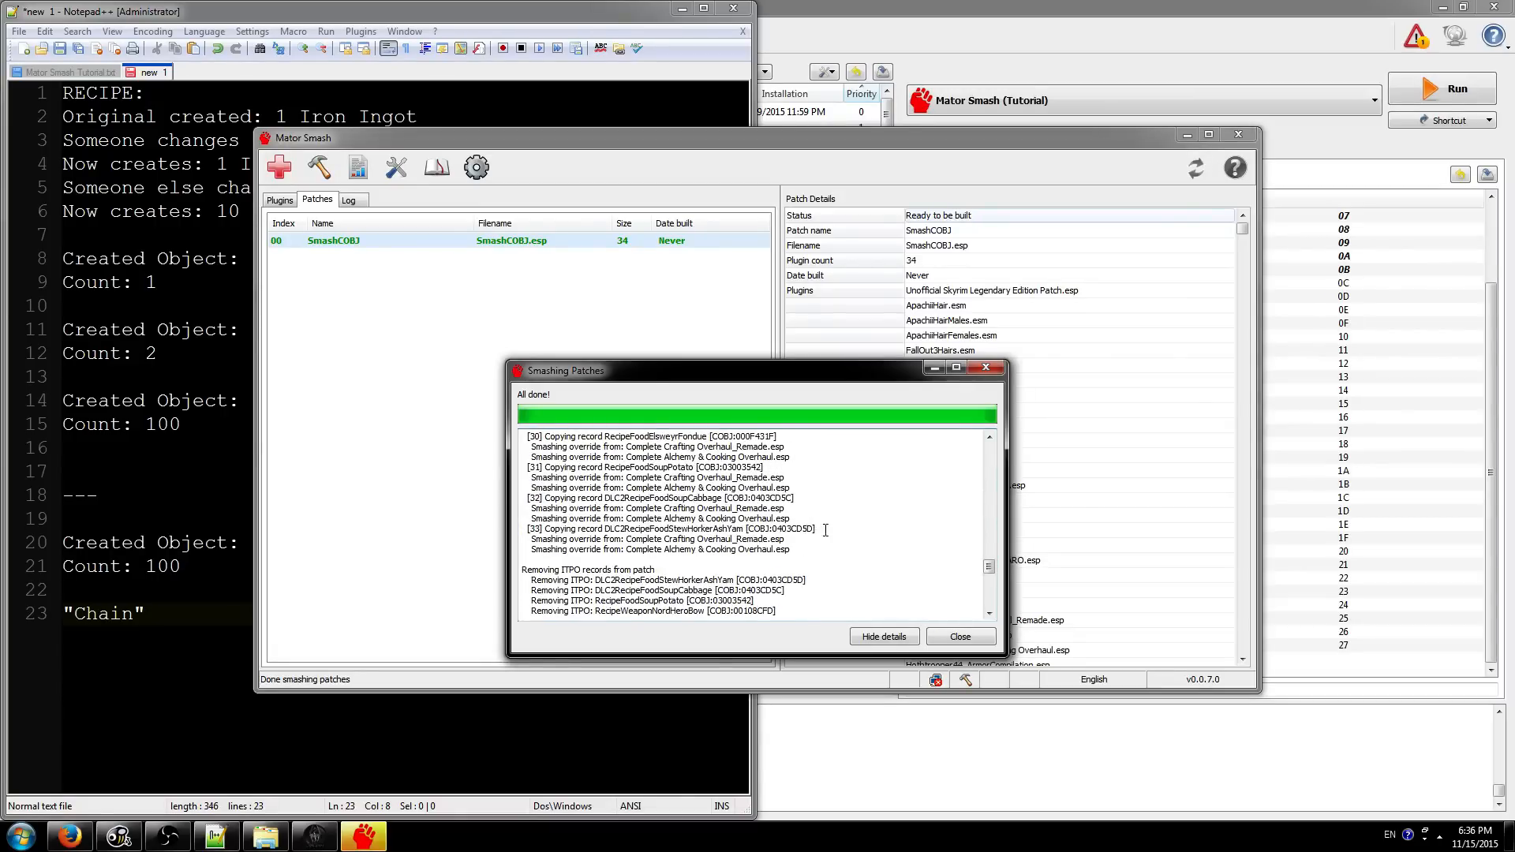
scroll(825, 530, down, 10)
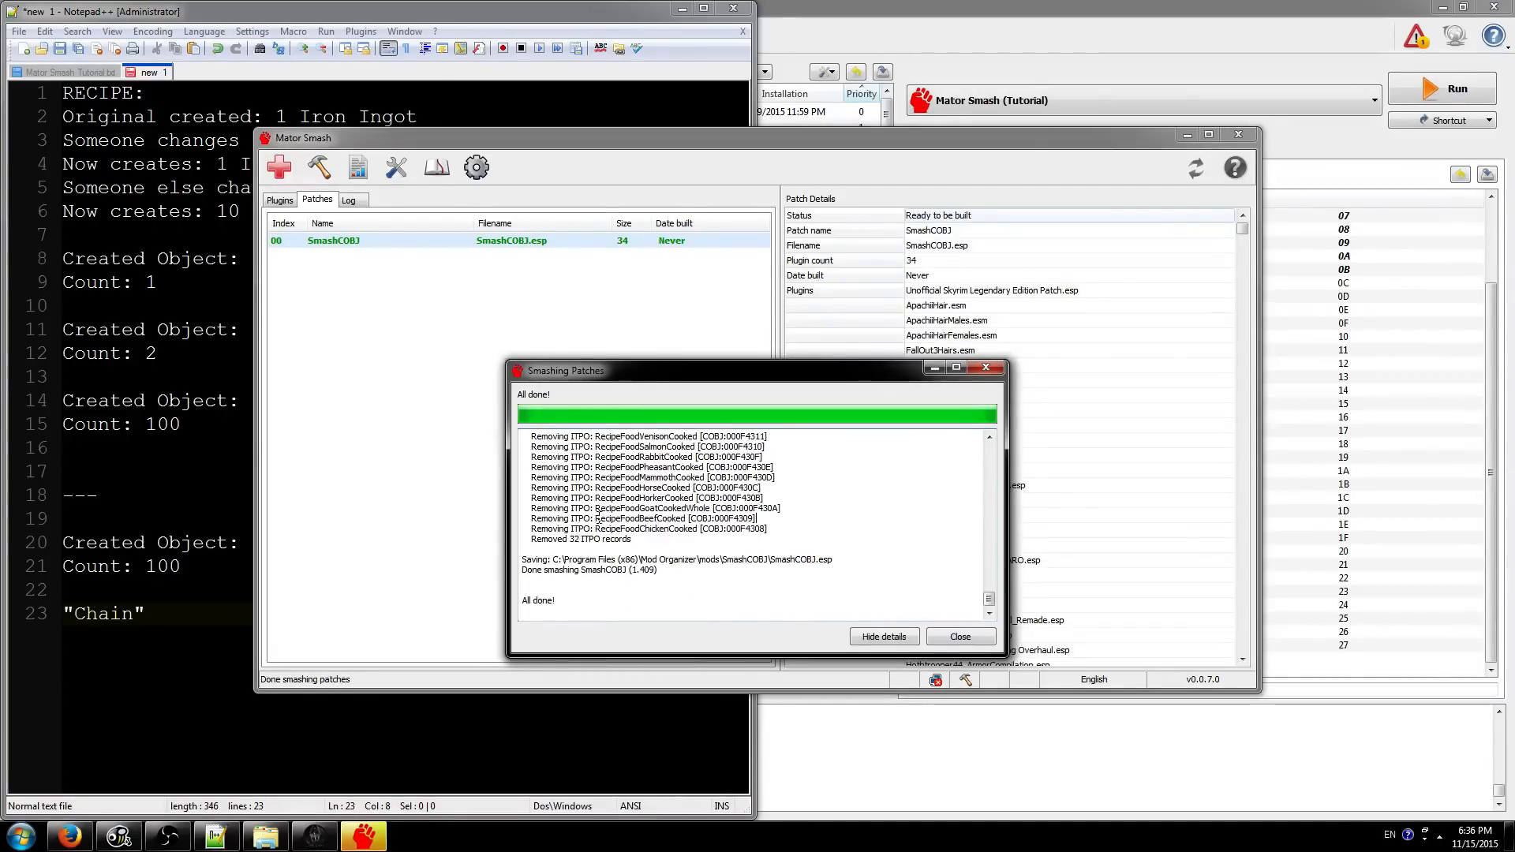
click(944, 633)
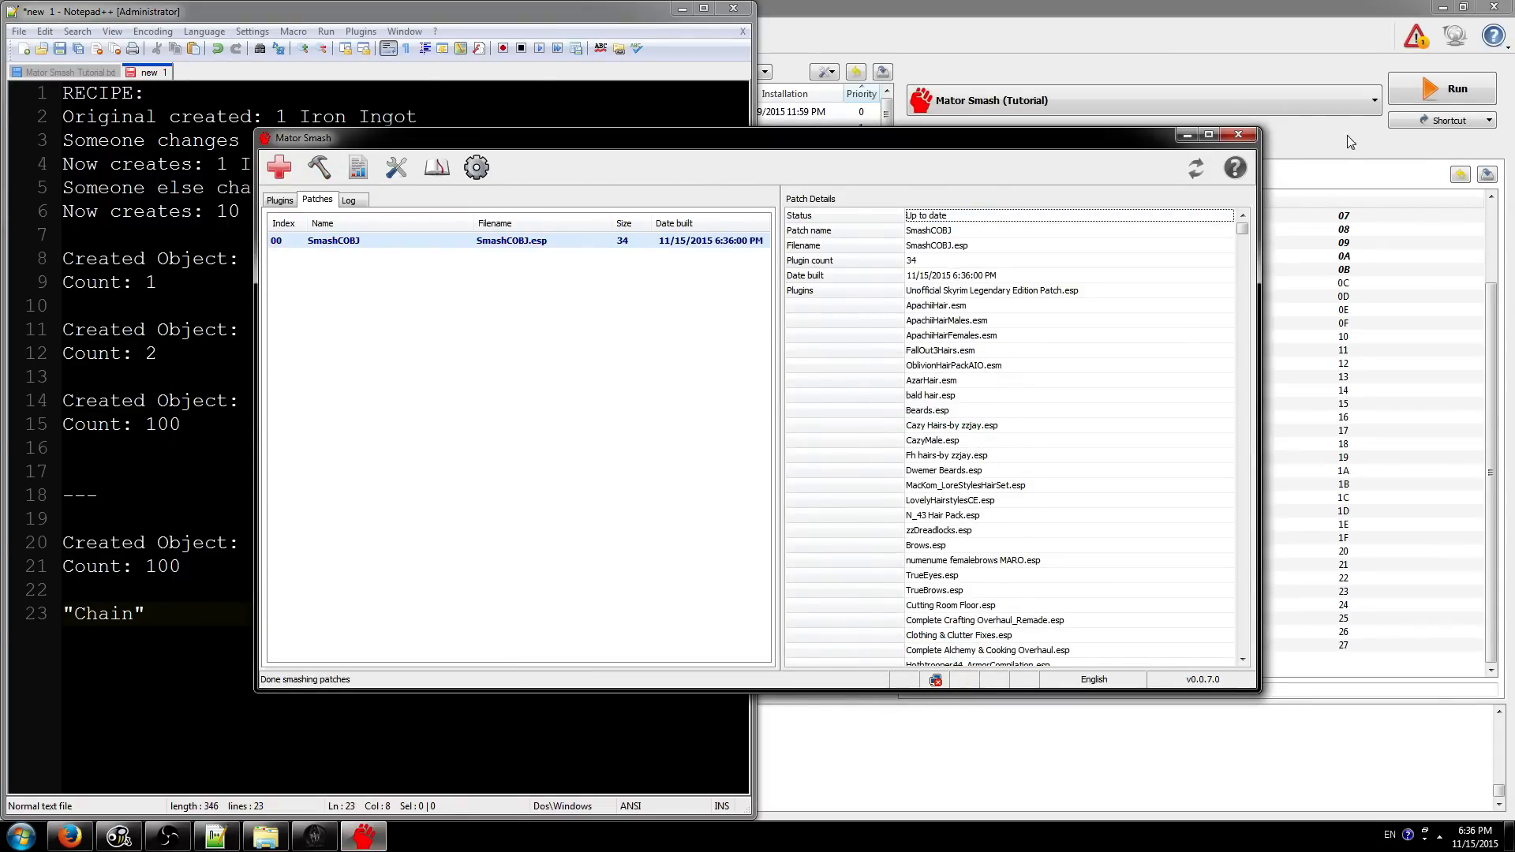
- Exit Mator Smash to return to Mod Organizer and refresh the list of all mods
click(1236, 134)
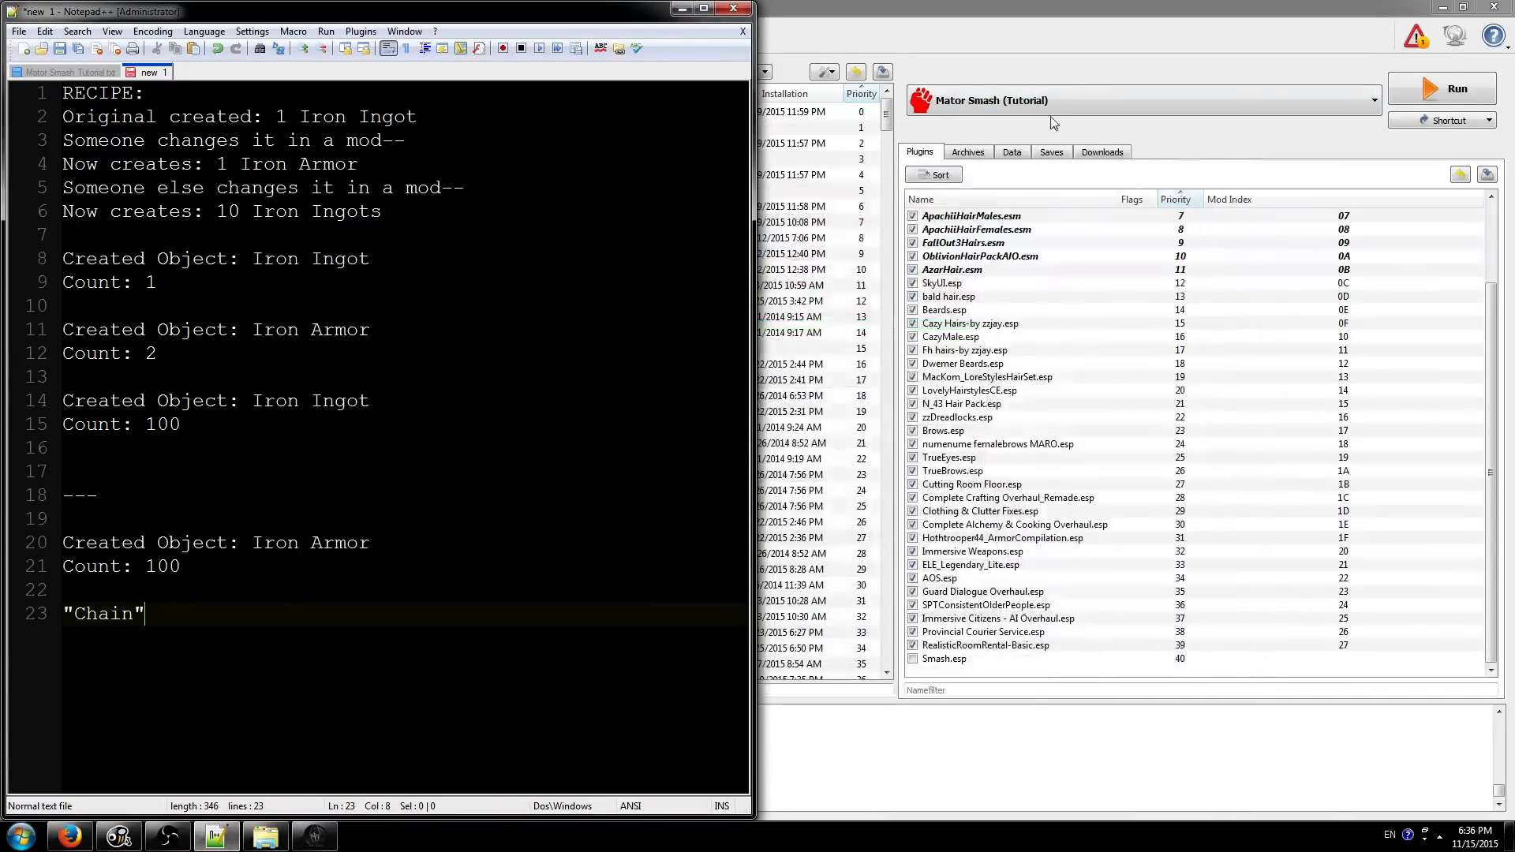
click(1007, 102)
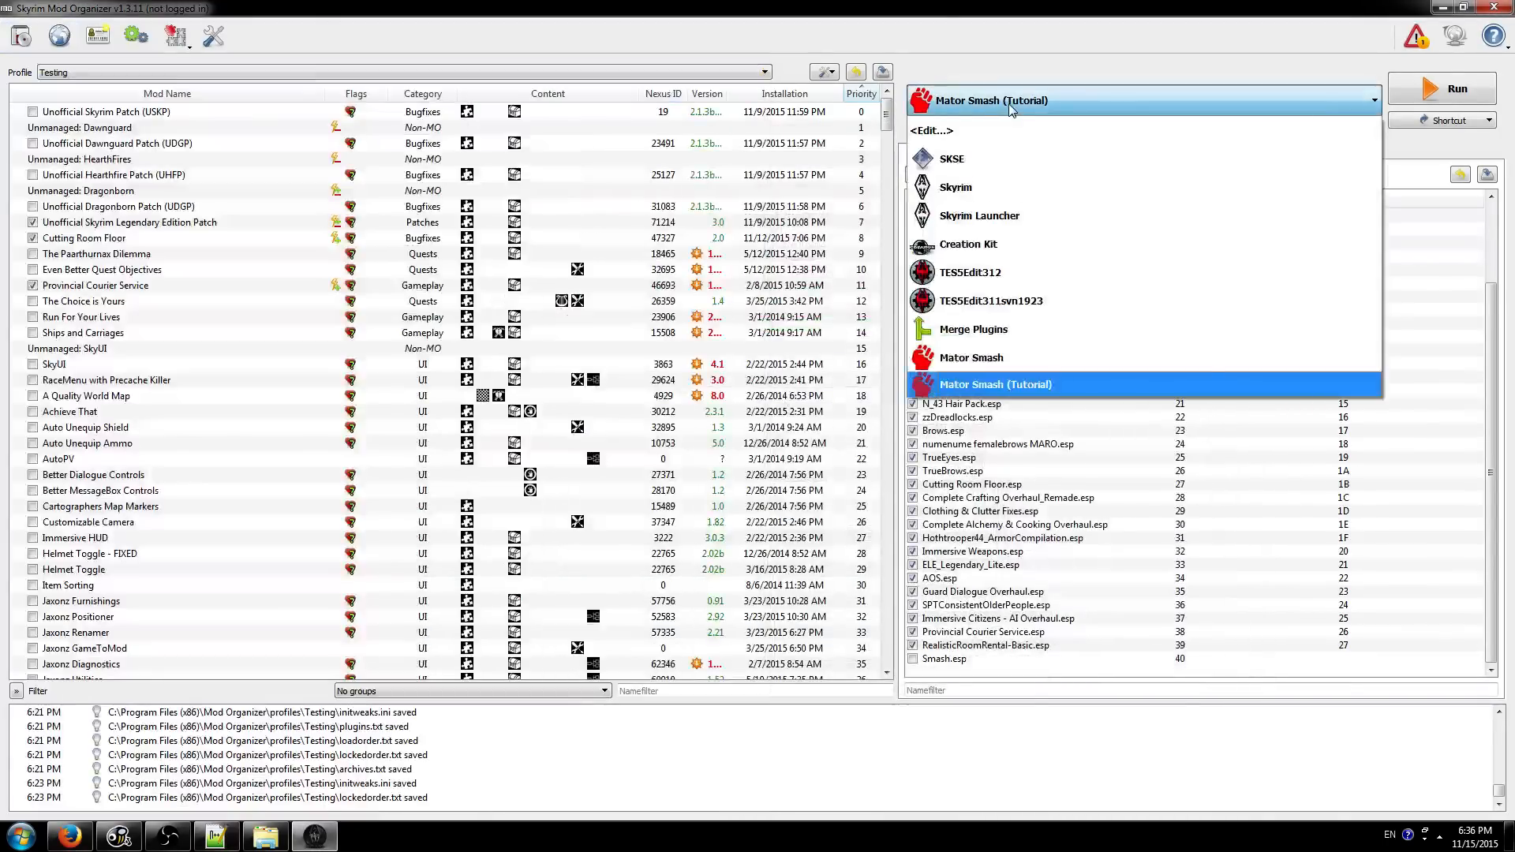
click(1014, 111)
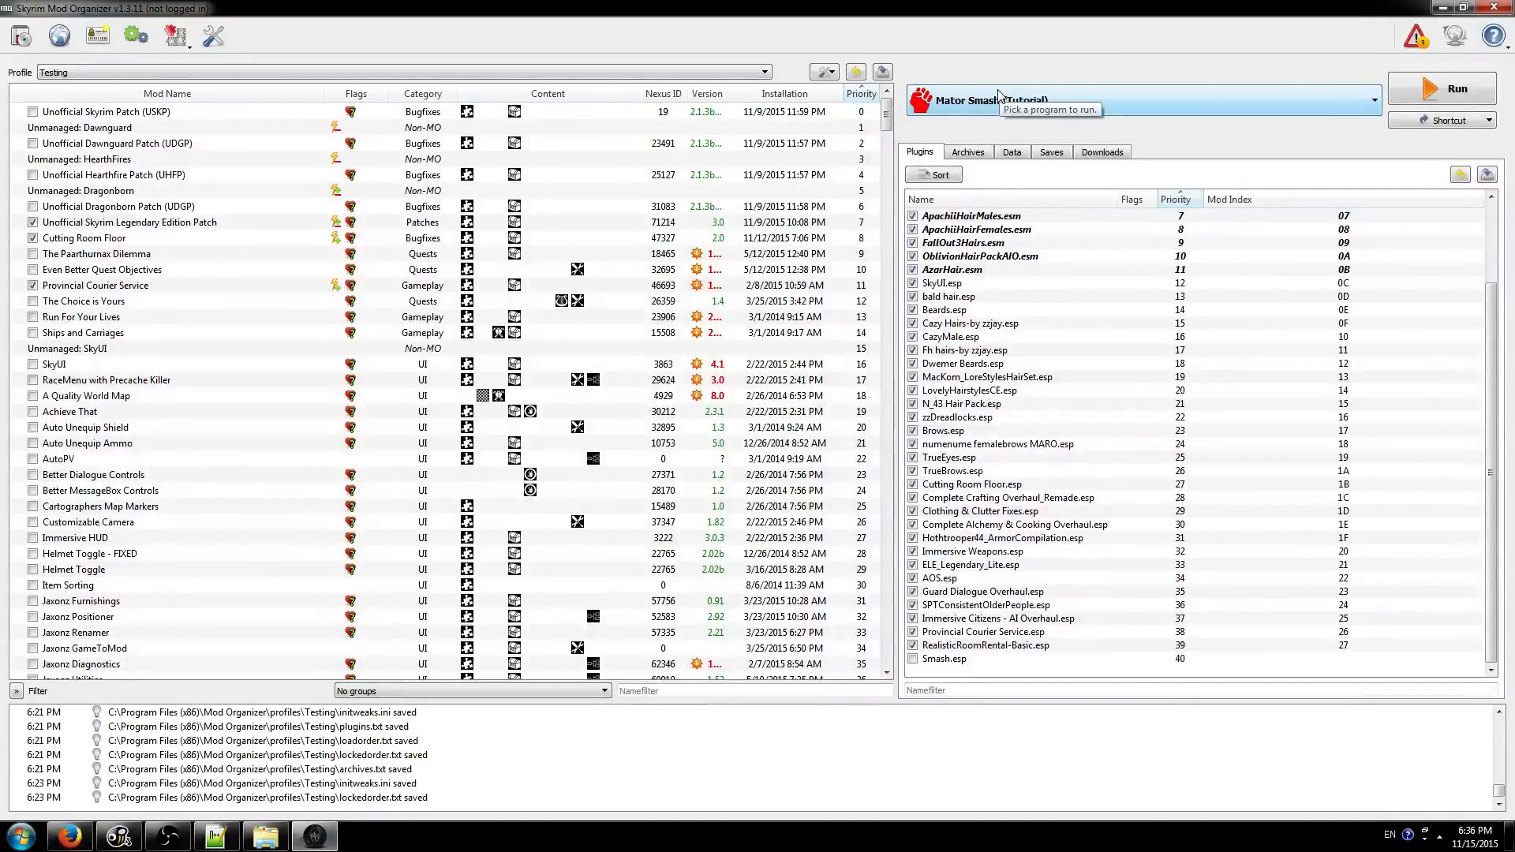
scroll(298, 578, down, 10)
scroll(299, 578, down, 20)
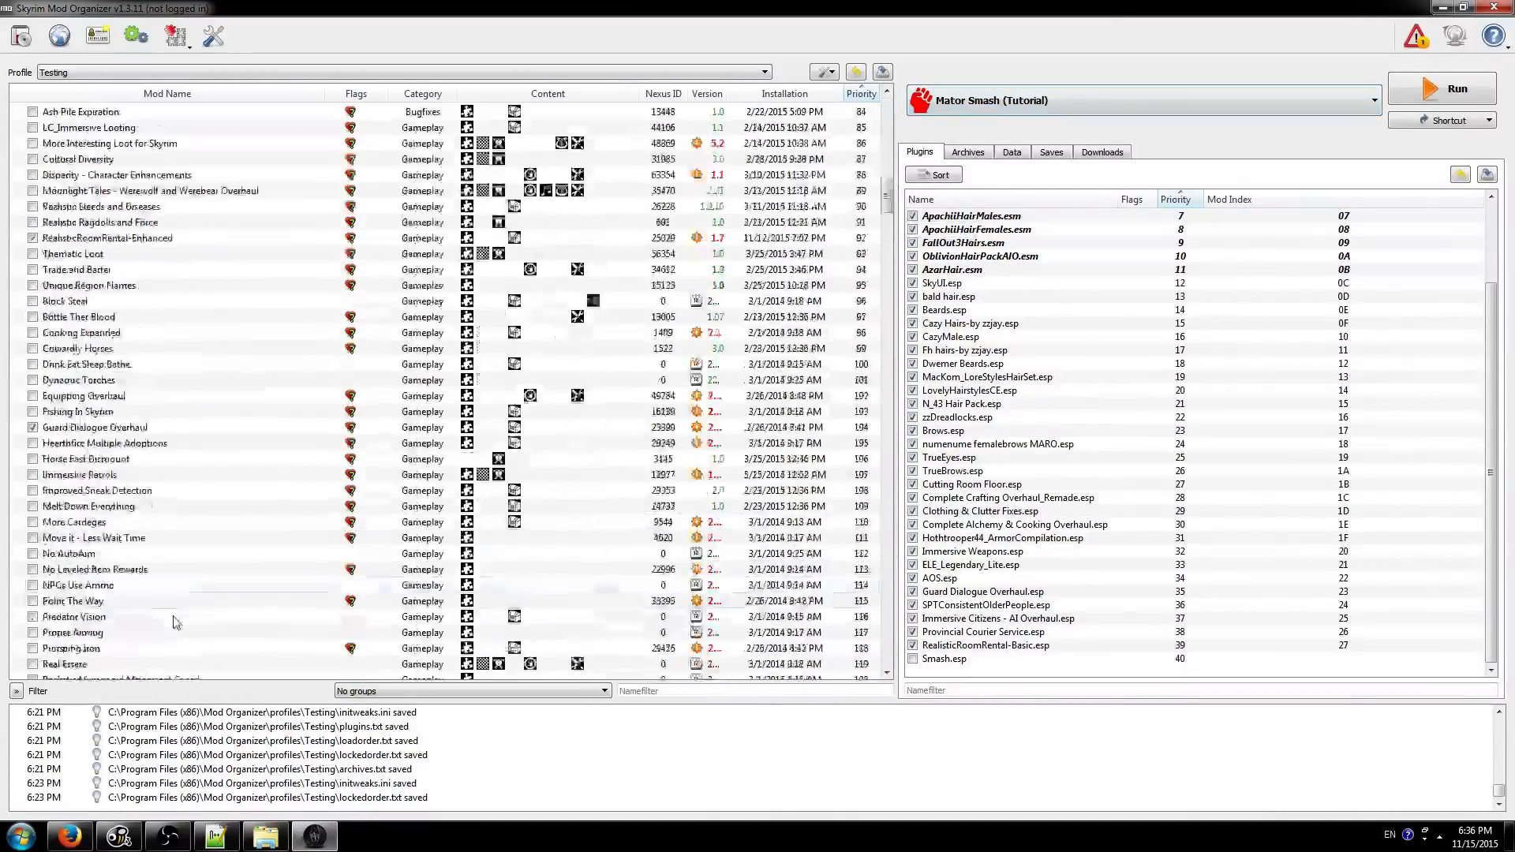
right_click(165, 648)
mouse_move(222, 642)
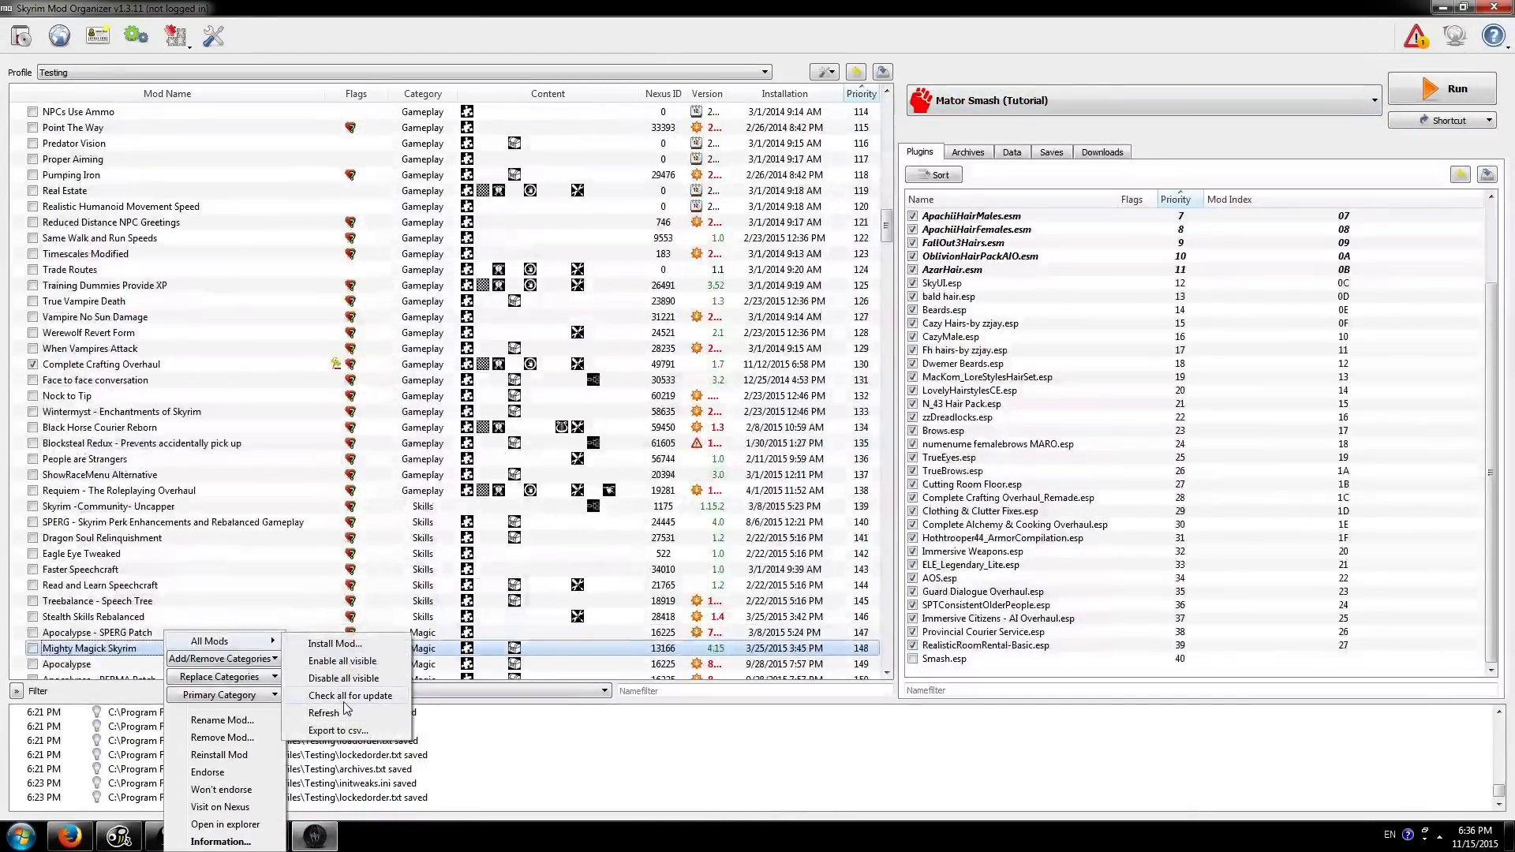
click(444, 705)
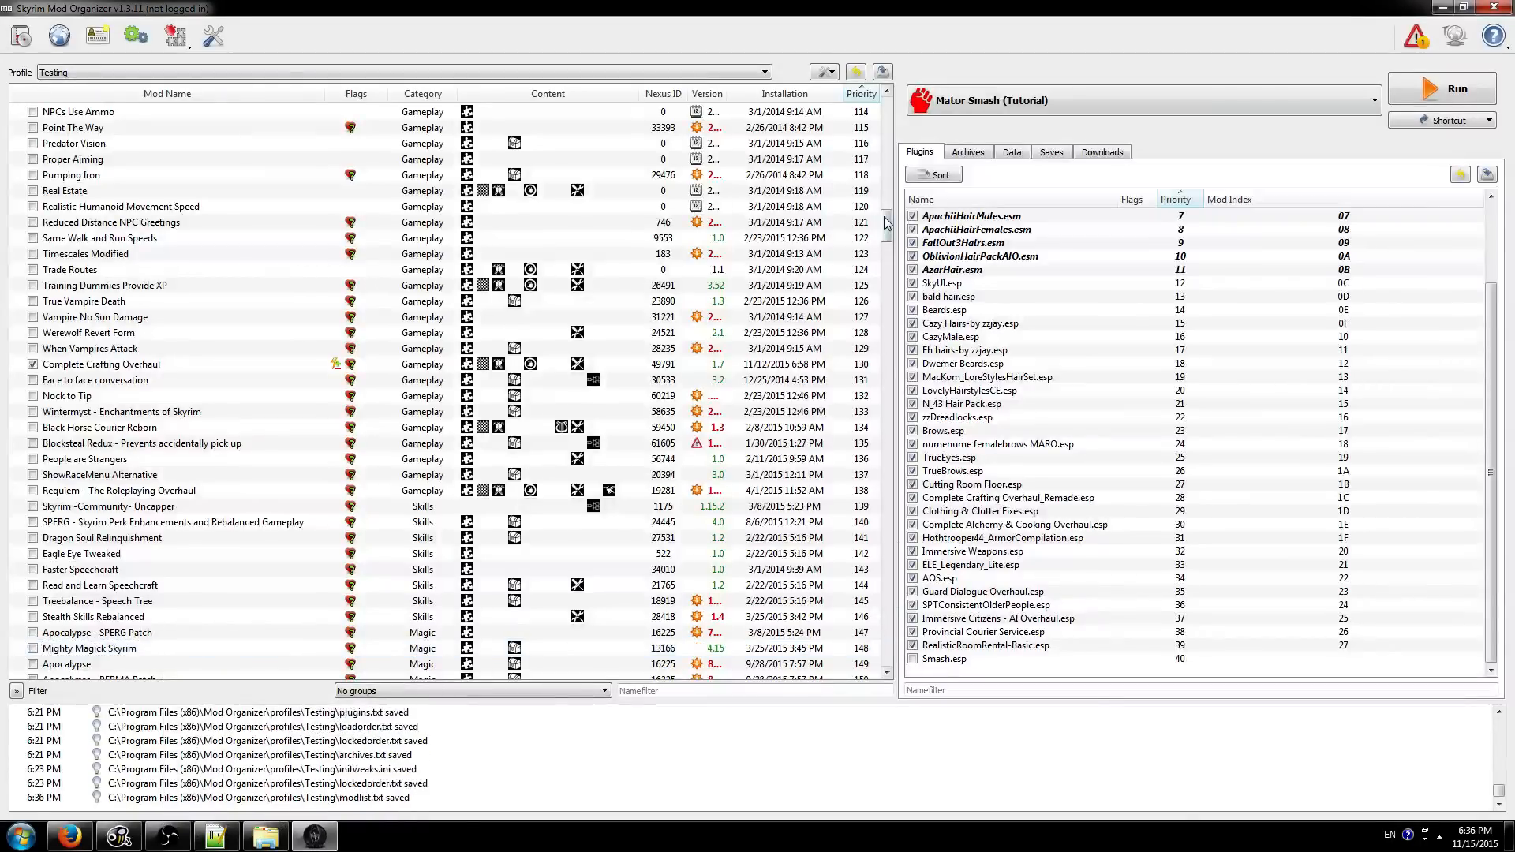
- Enable the SmashCOBJ mod at the end of the mod list and select its SmashCOBJ.esp plugin
drag(885, 224, 877, 668)
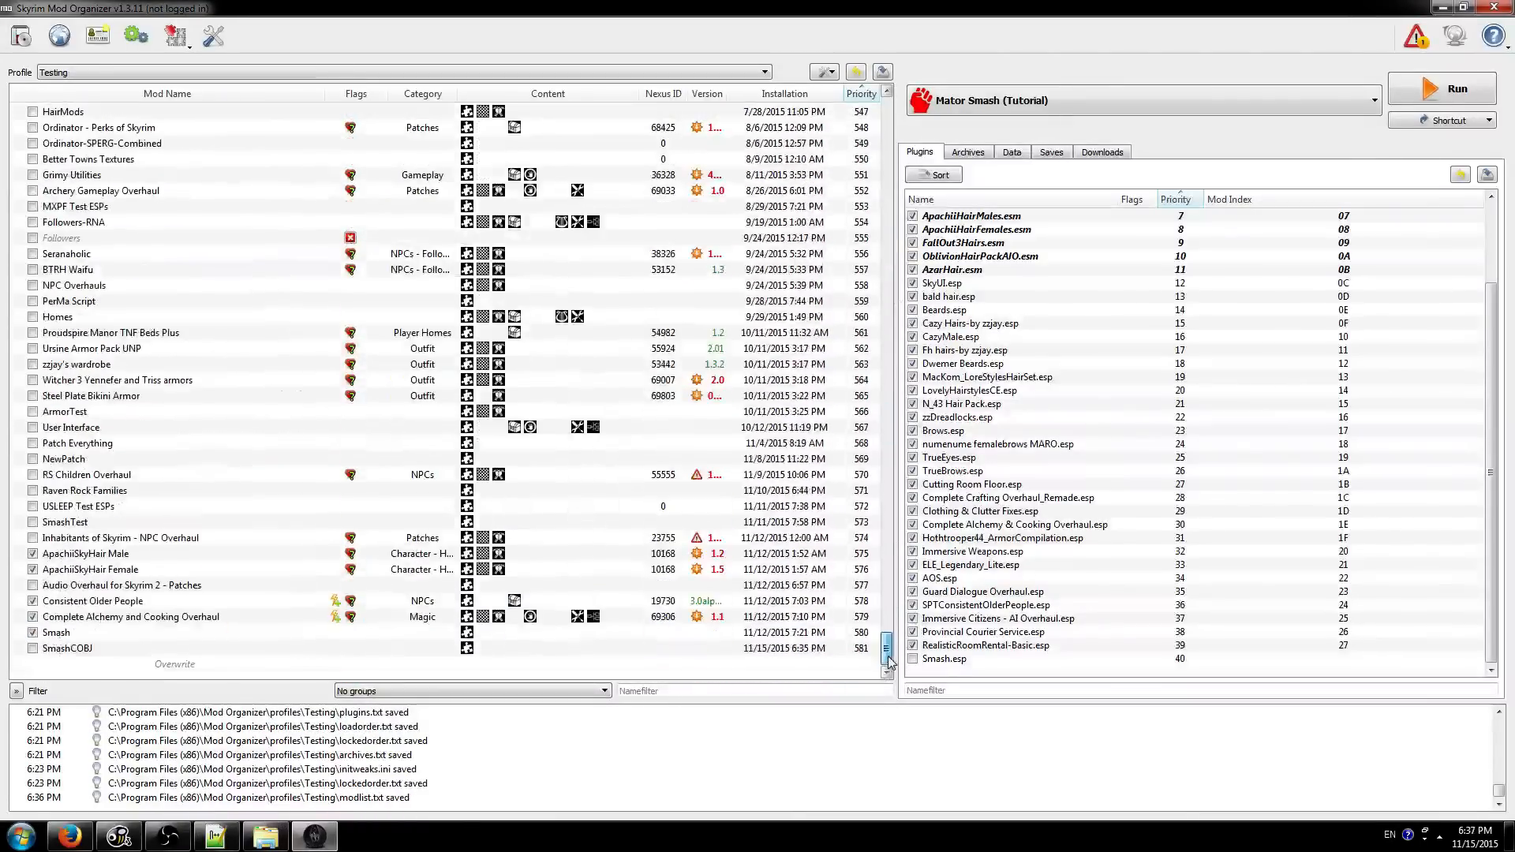
click(71, 648)
click(33, 648)
click(1004, 668)
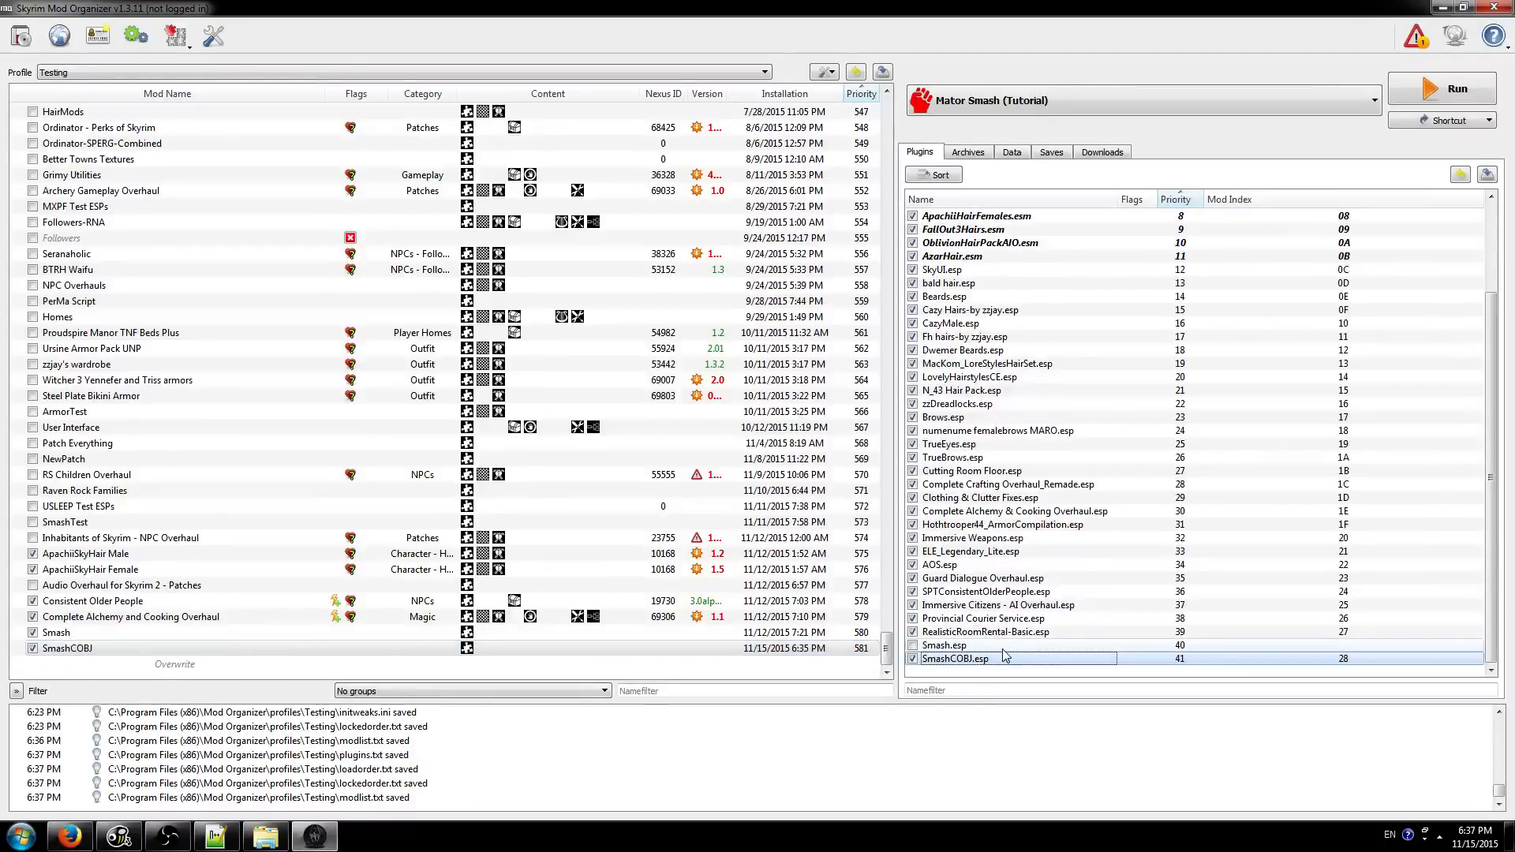
- Choose TES5Edit312 as the program to run from Mod Organizer and launch it
click(1201, 112)
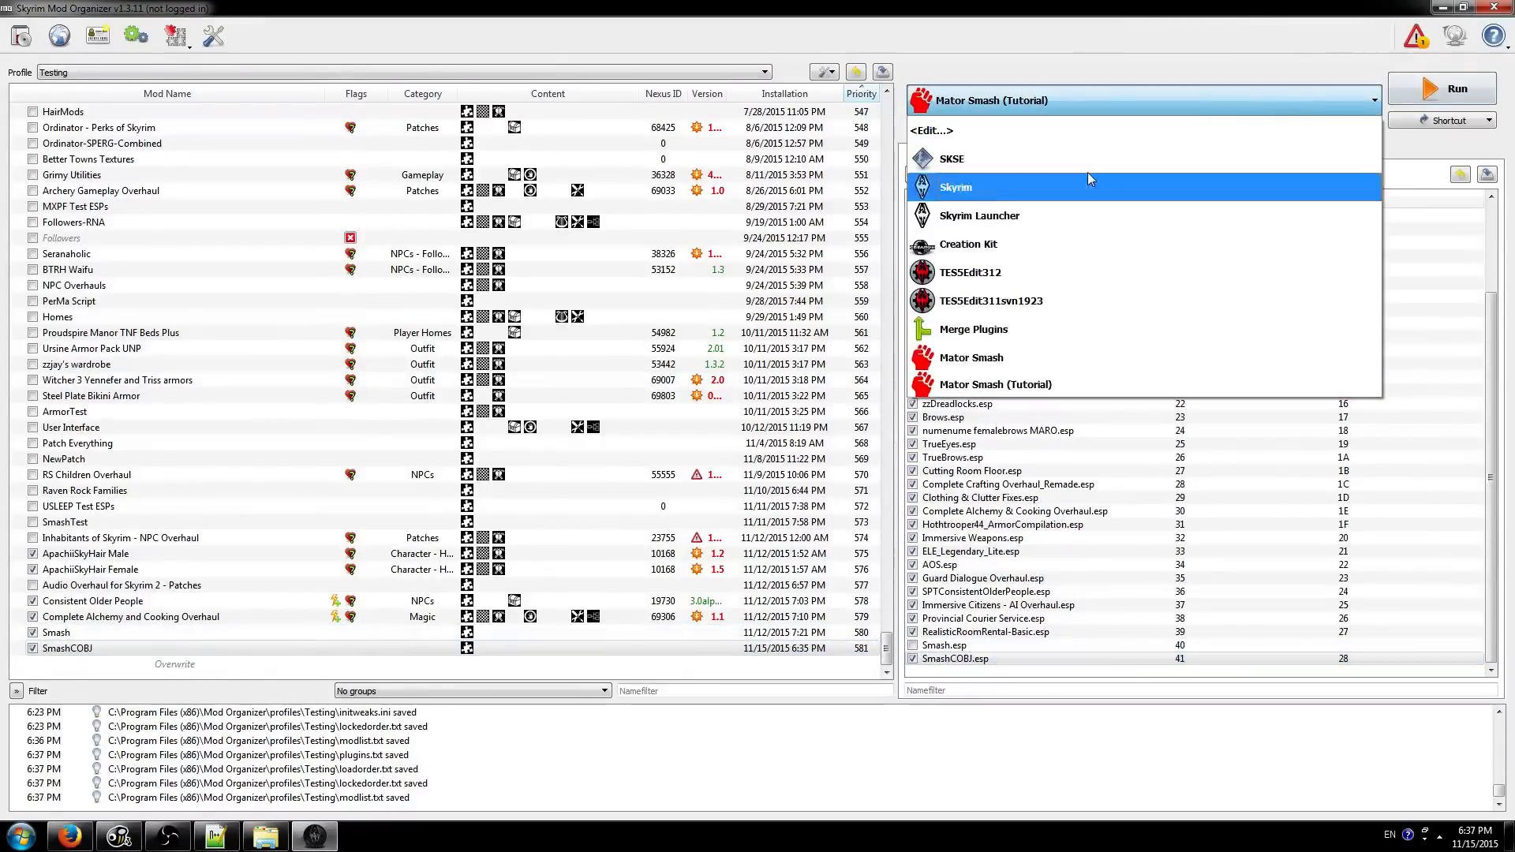
click(1097, 272)
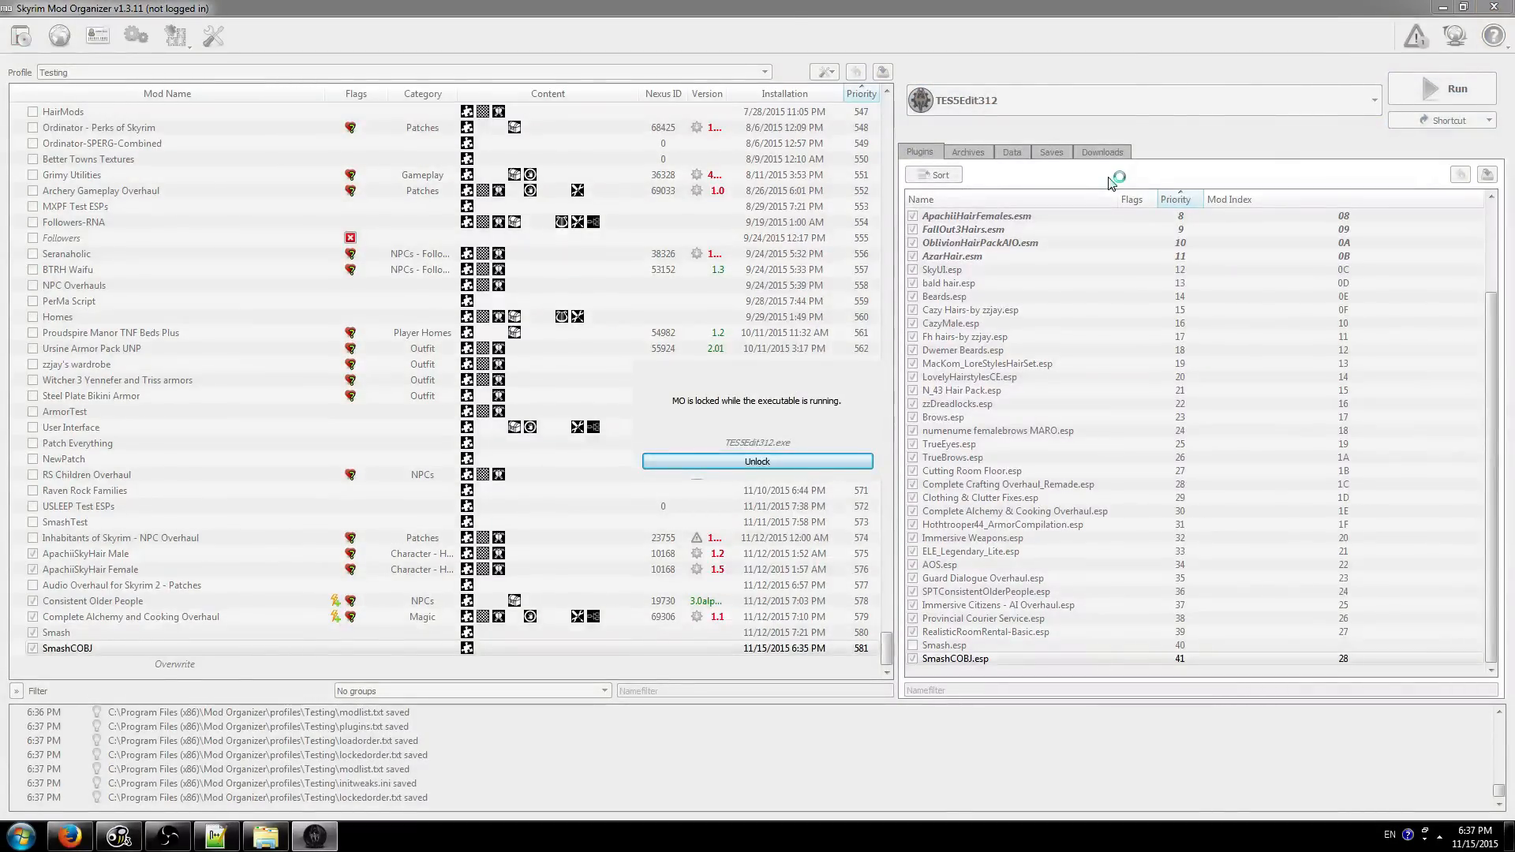
scroll(730, 305, down, 3)
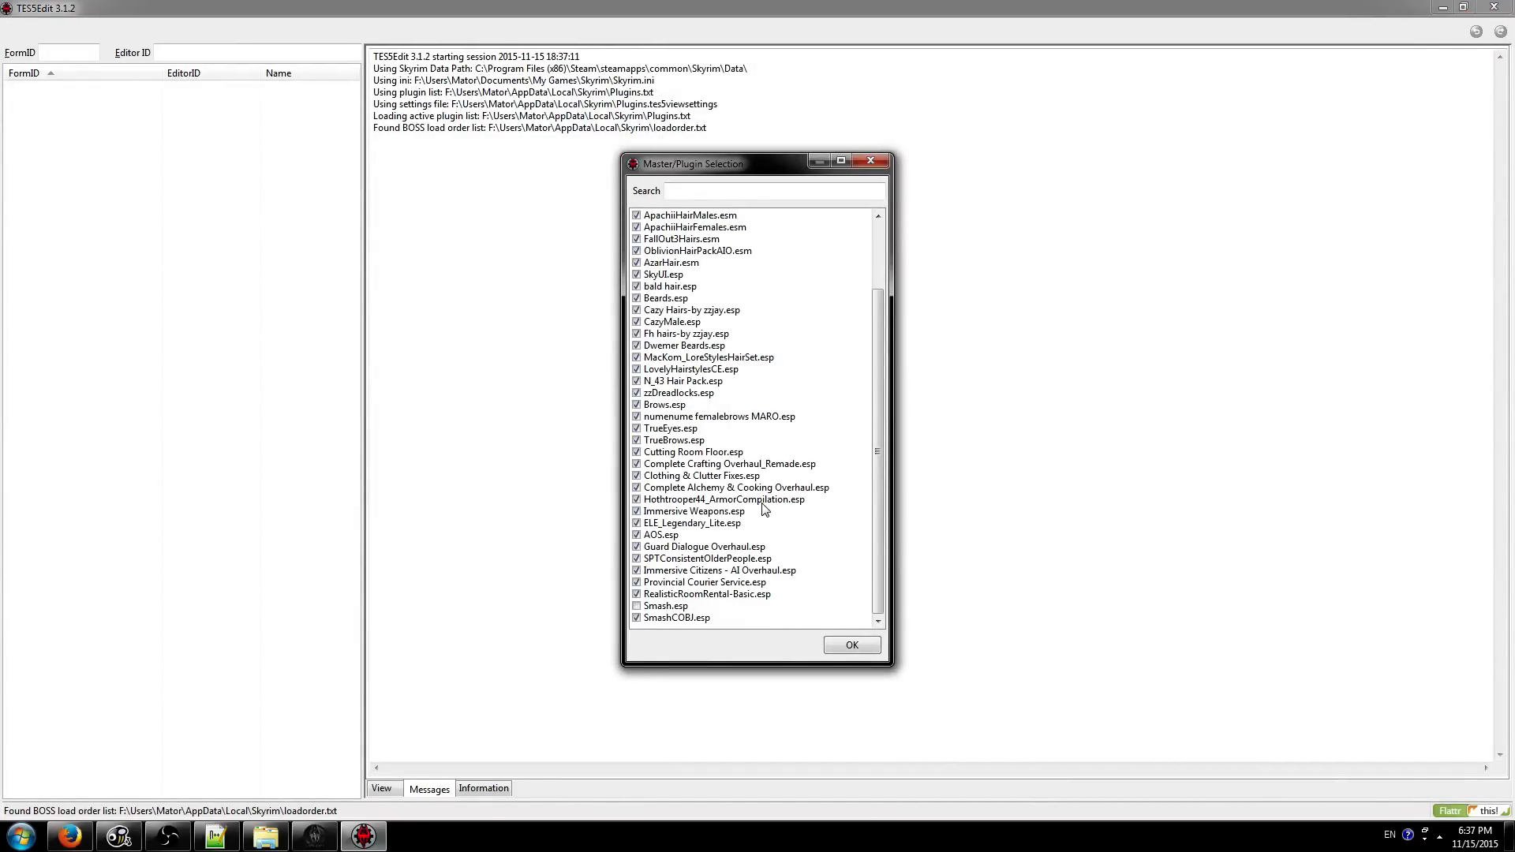
click(841, 650)
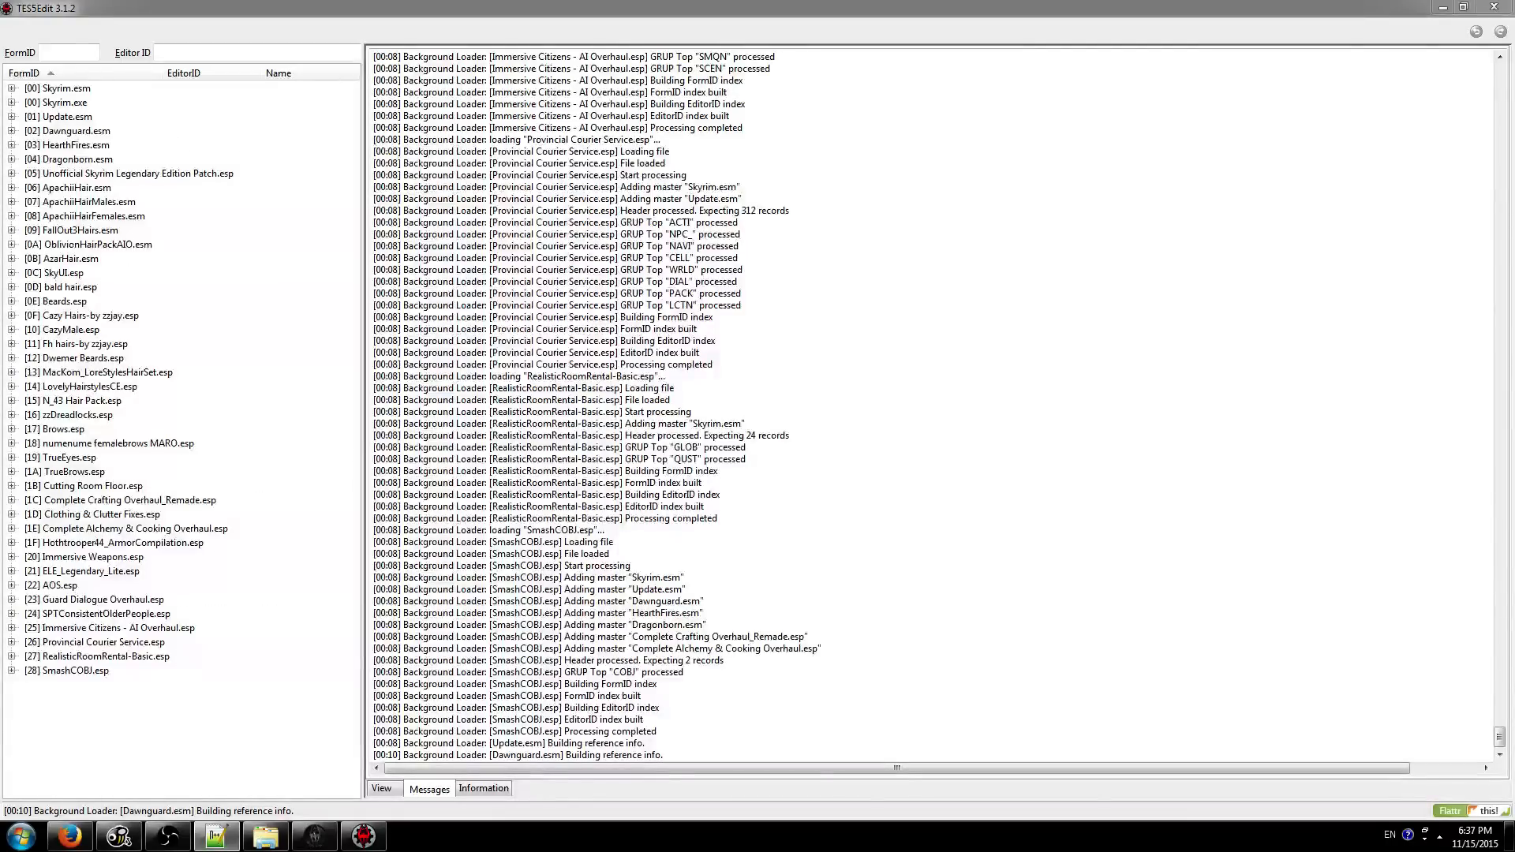
click(83, 661)
double_click(84, 669)
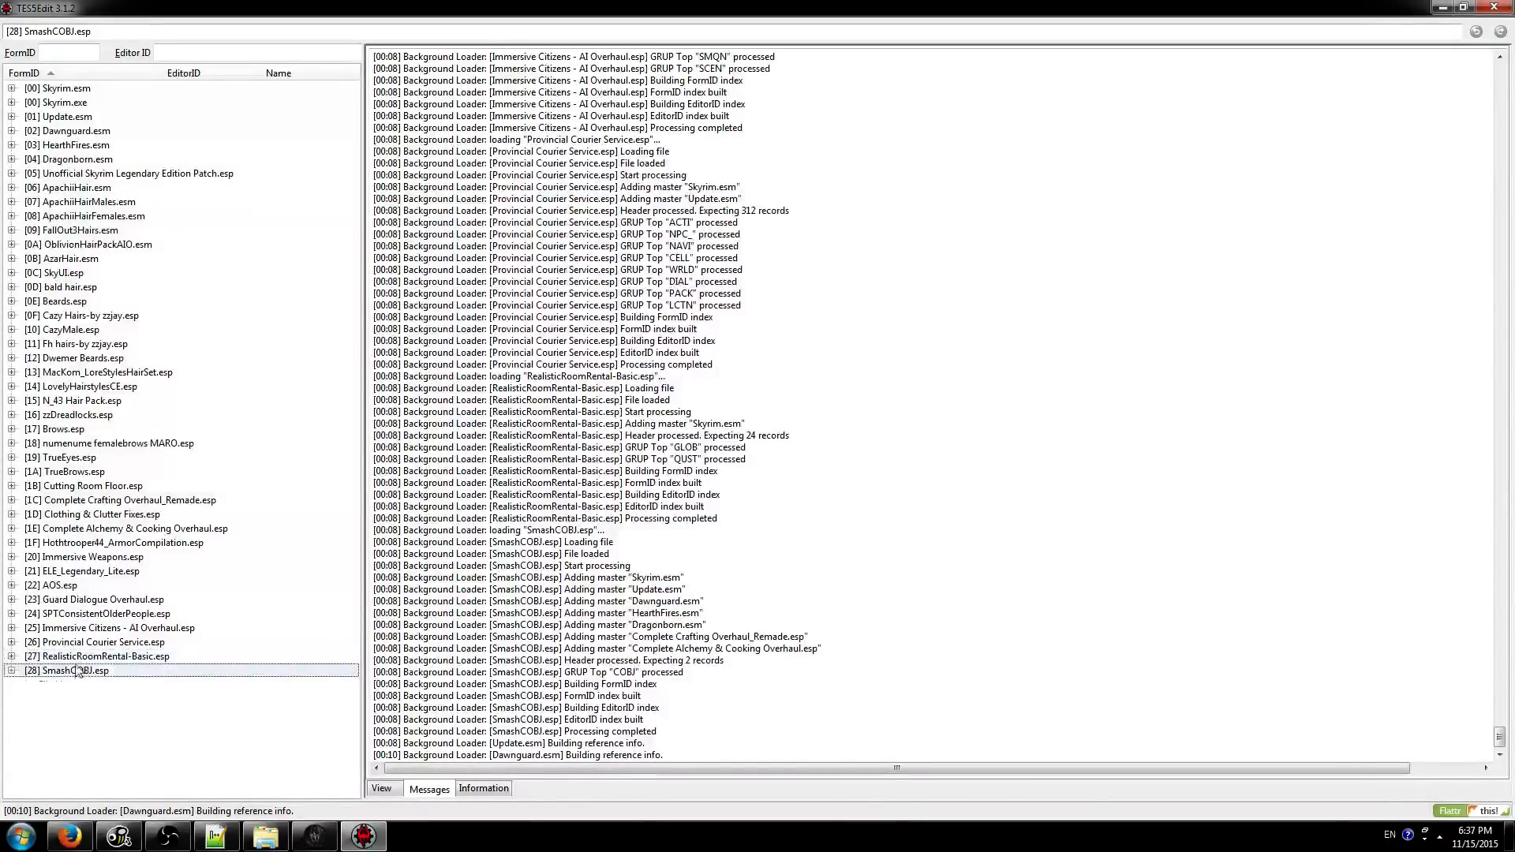
double_click(73, 699)
click(134, 712)
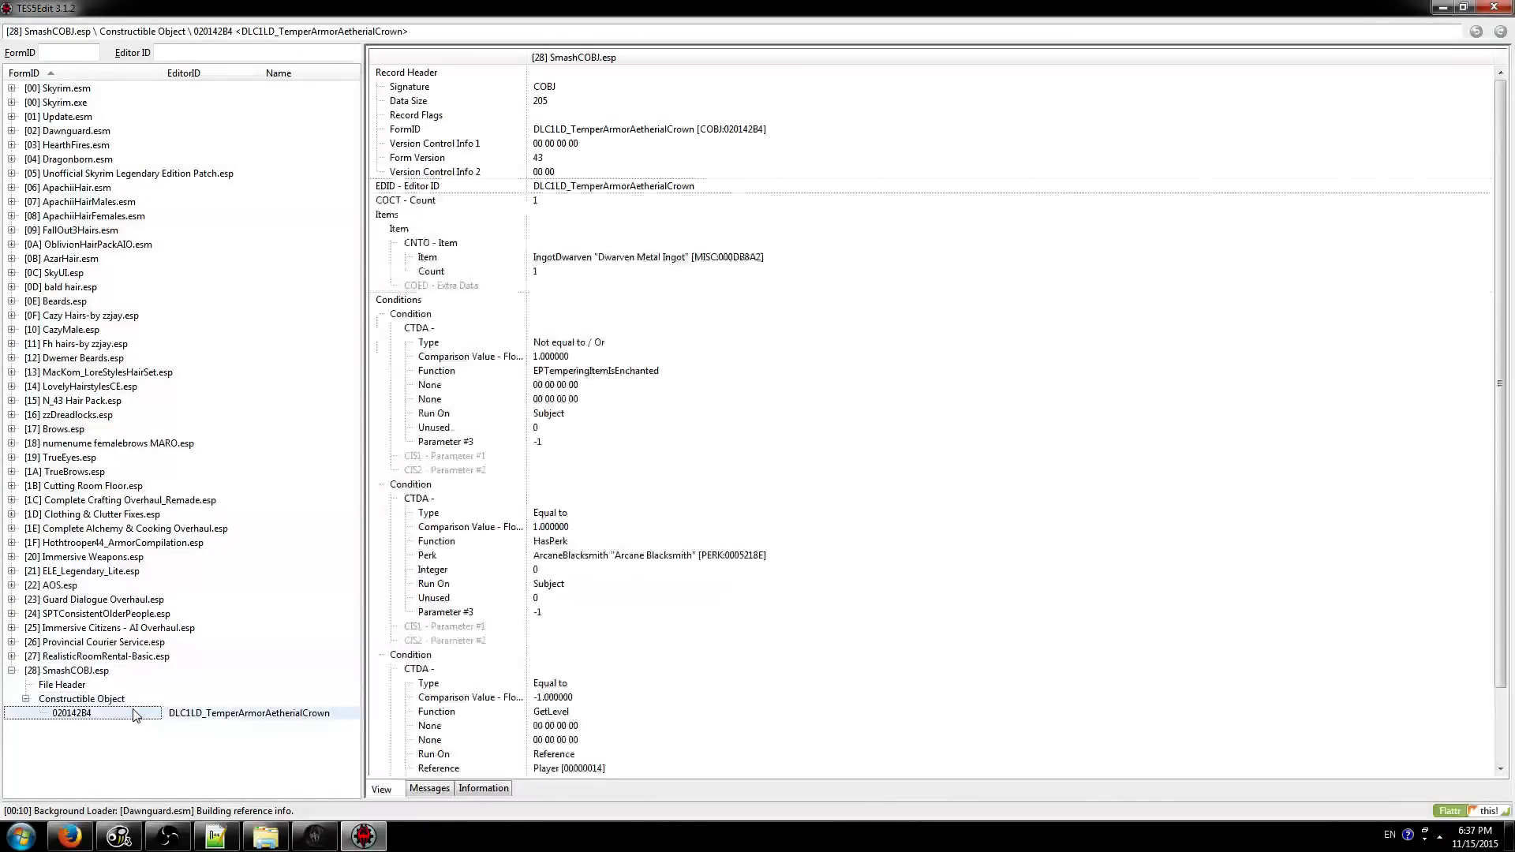
click(429, 788)
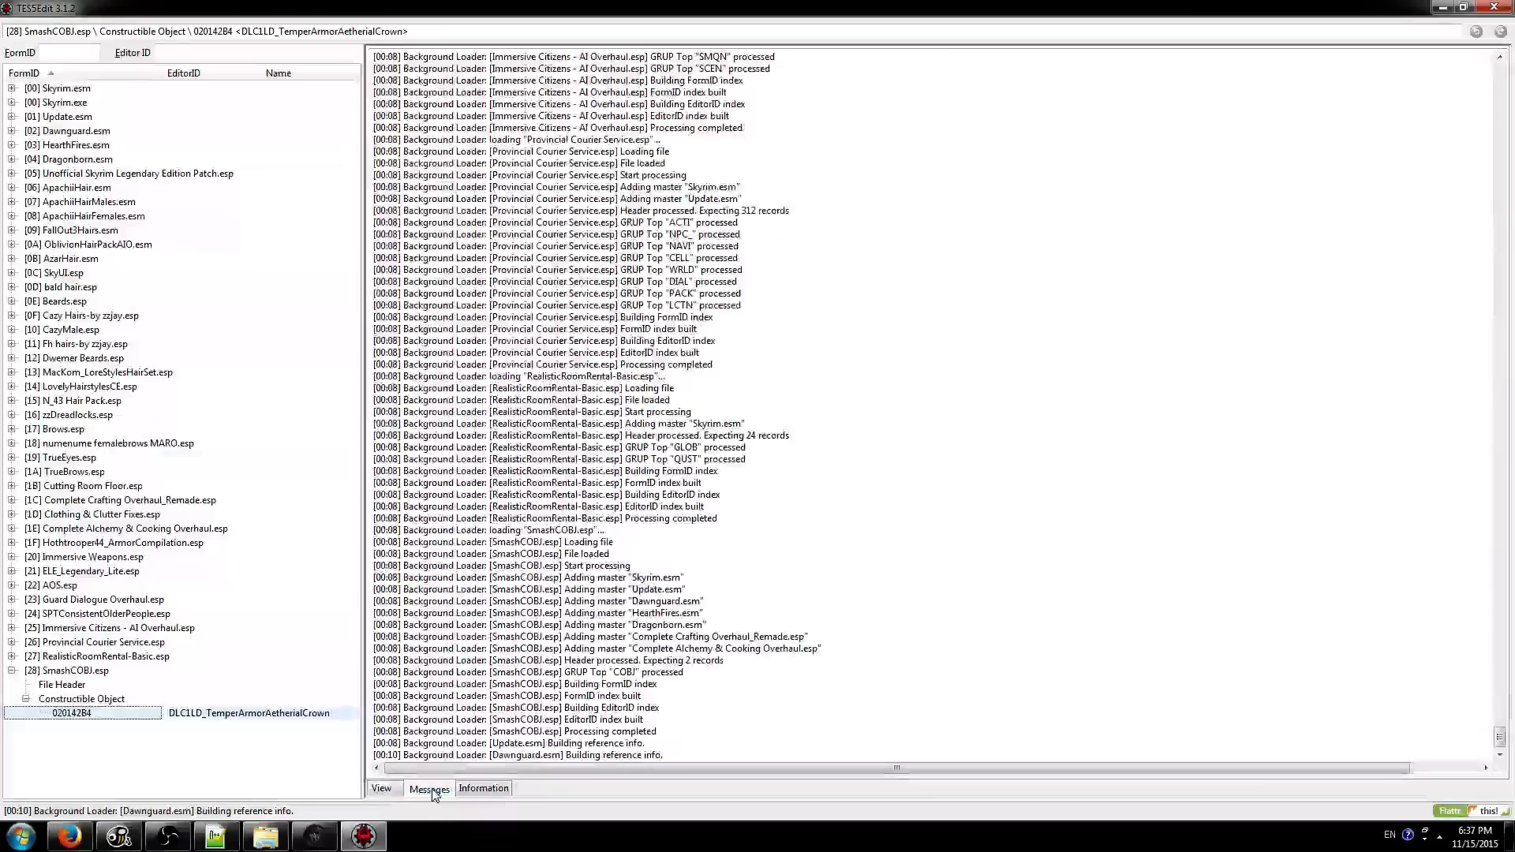
click(1493, 7)
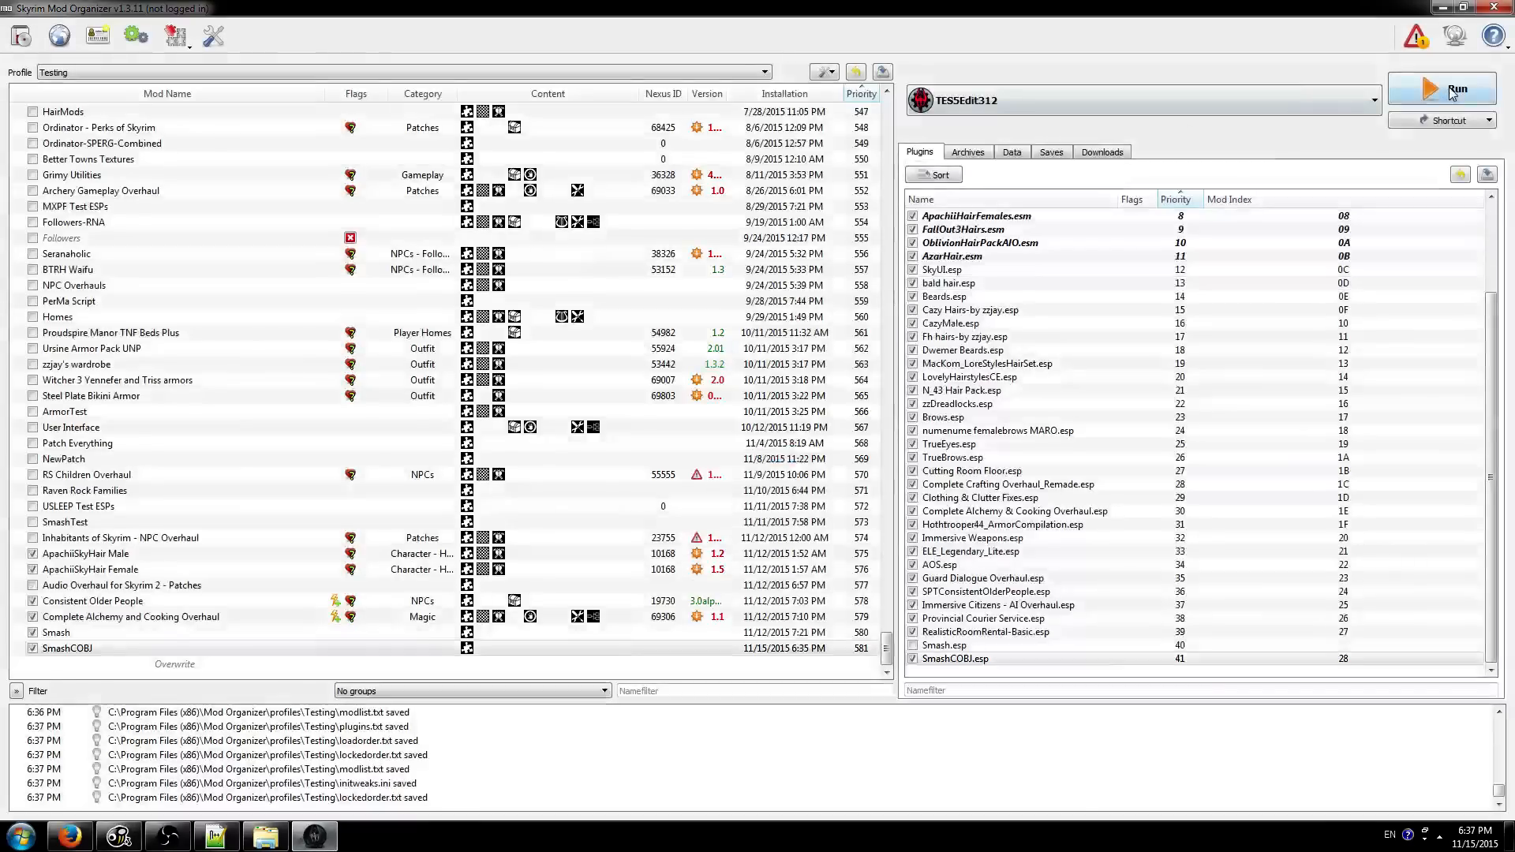
- Relaunch TES5Edit with the preselected plugins, skipping reference building, and open the DLC1LD_TemperArmorAetherialCrown record under SmashCOBJ.esp's Constructible Object group
click(1451, 91)
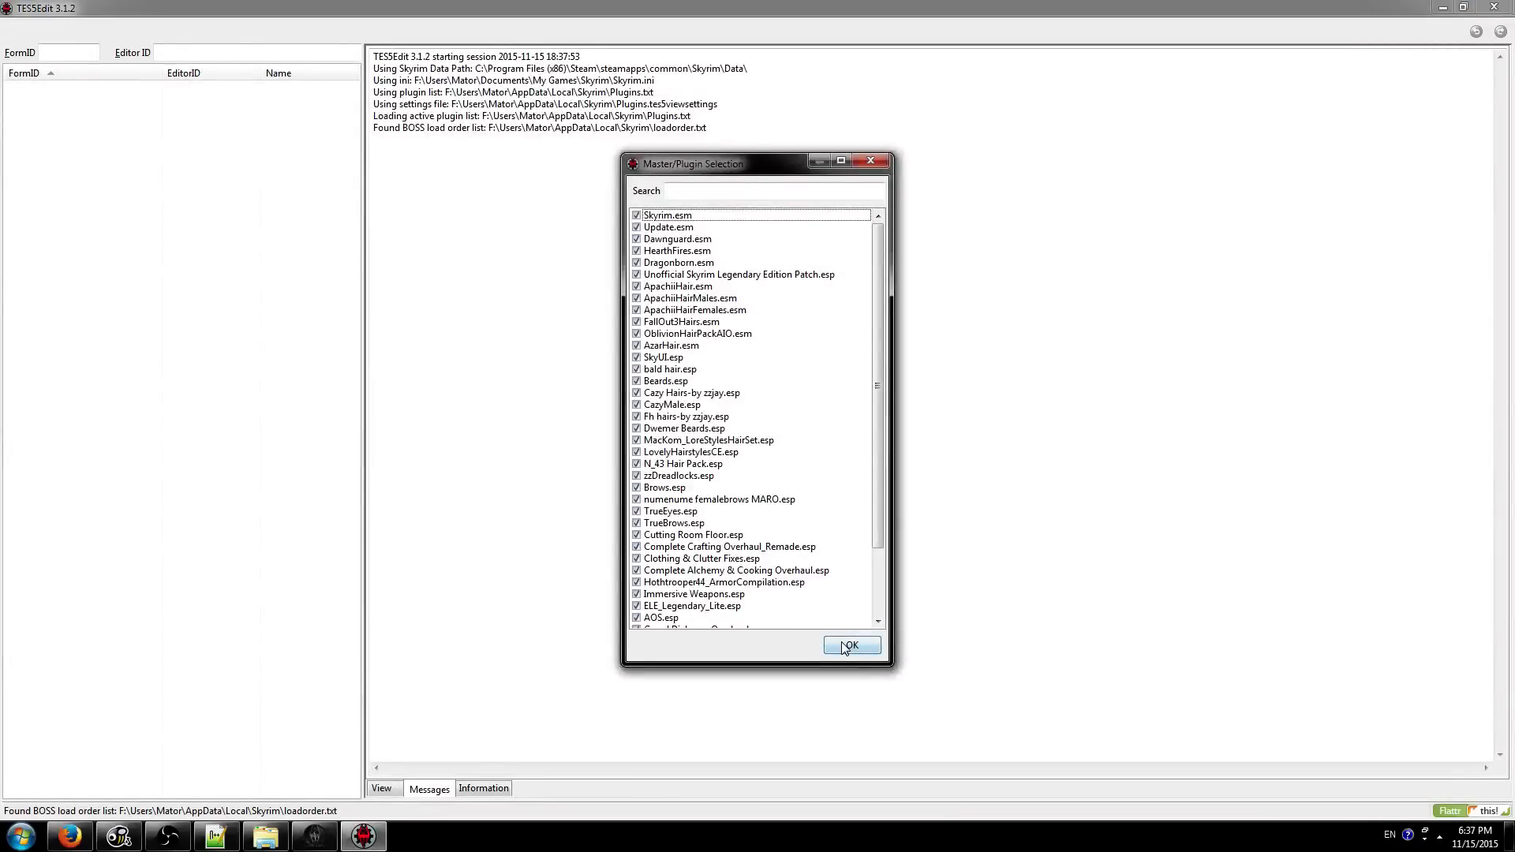
shift+click(838, 643)
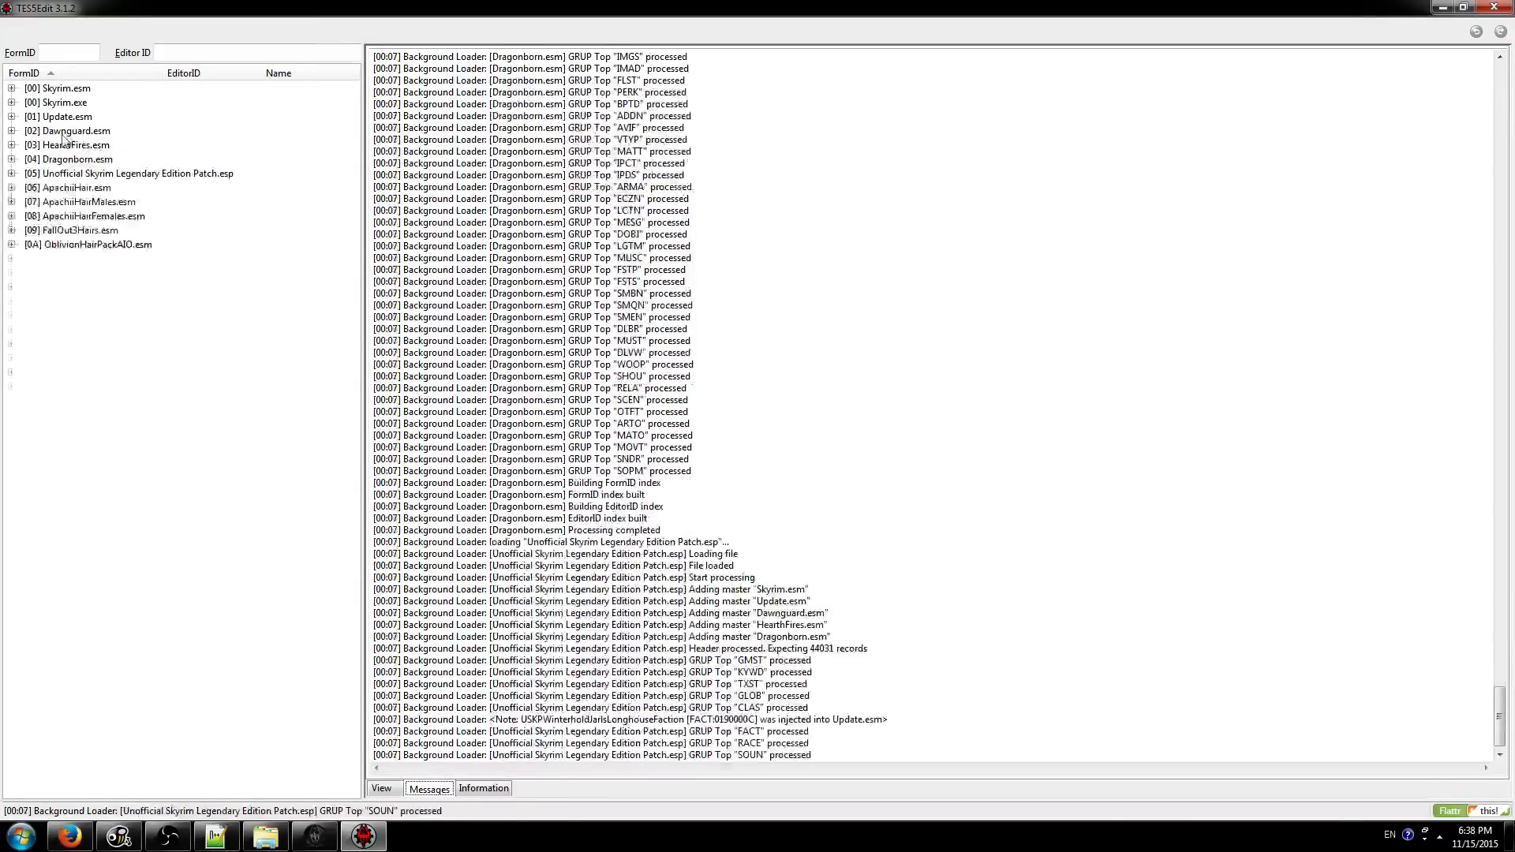
click(12, 671)
double_click(55, 701)
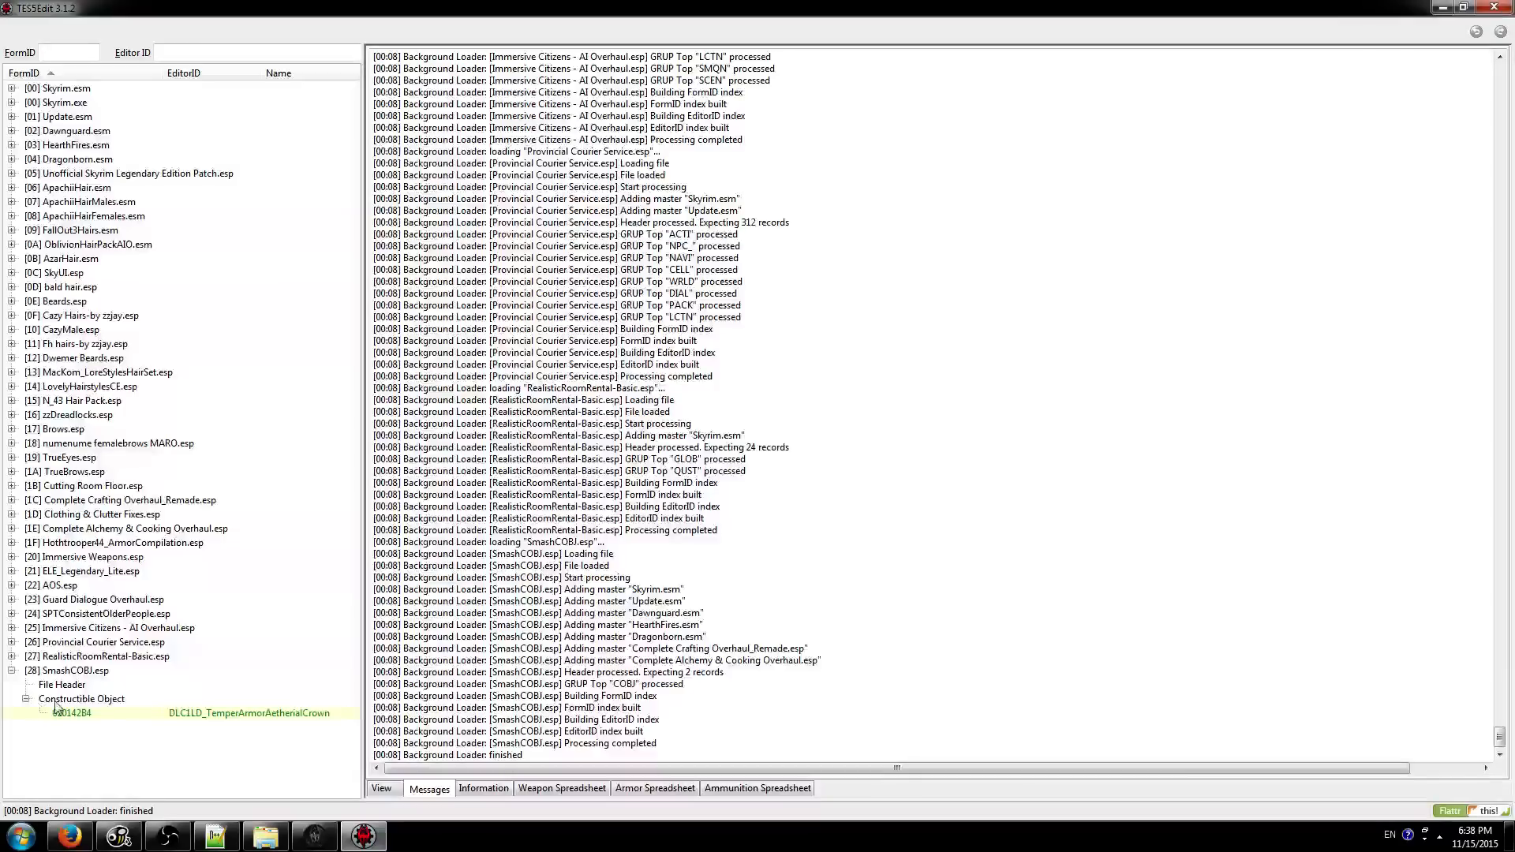
click(56, 715)
- Compare the third condition of the record across the Unofficial Patch, Complete Crafting Overhaul and SmashCOBJ.esp versions
click(1072, 517)
scroll(1073, 523, down, 2)
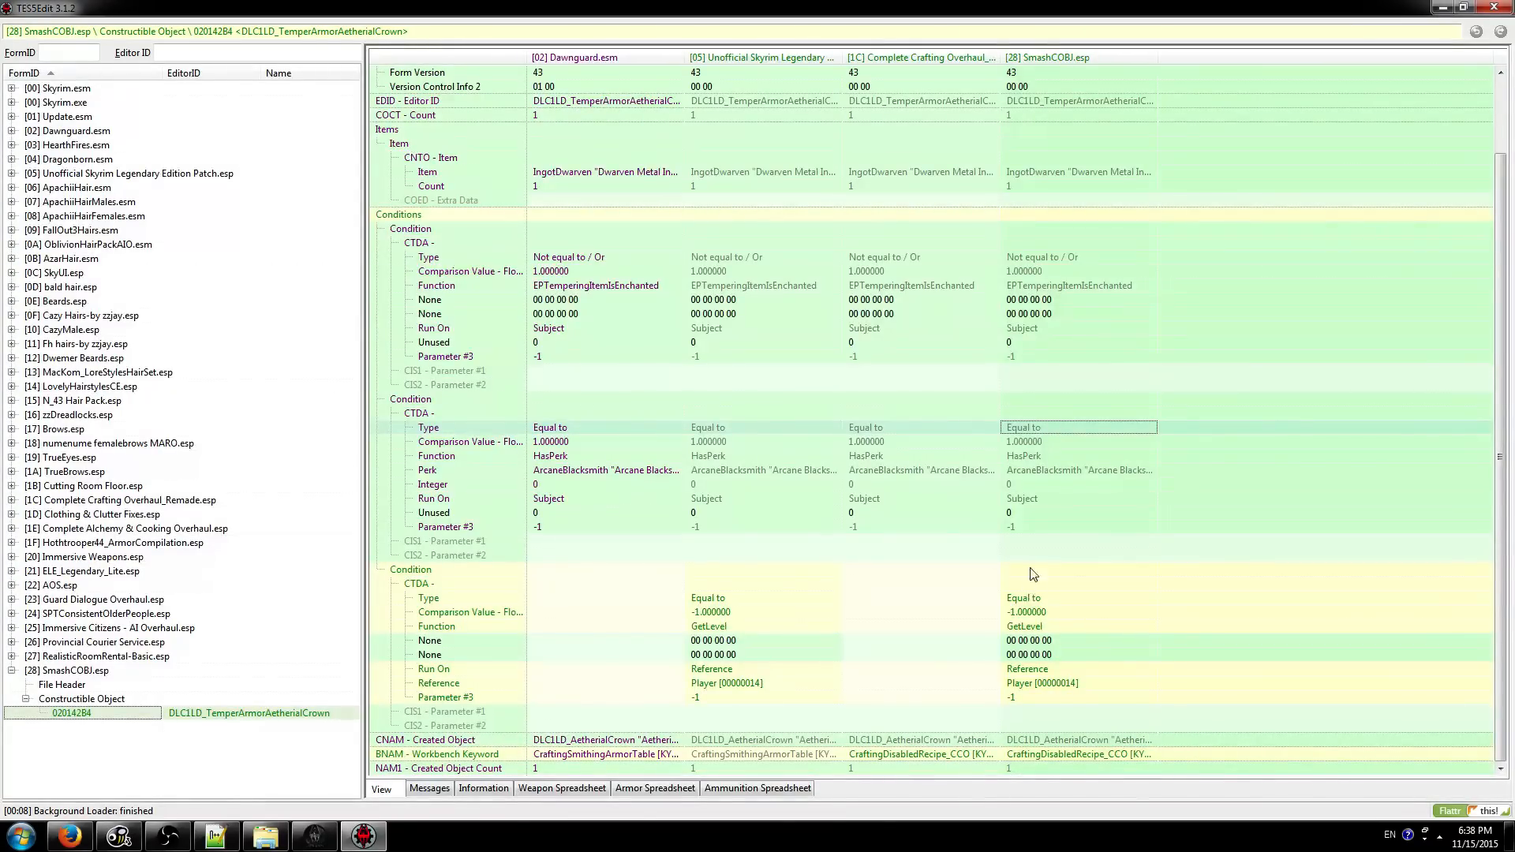
click(892, 570)
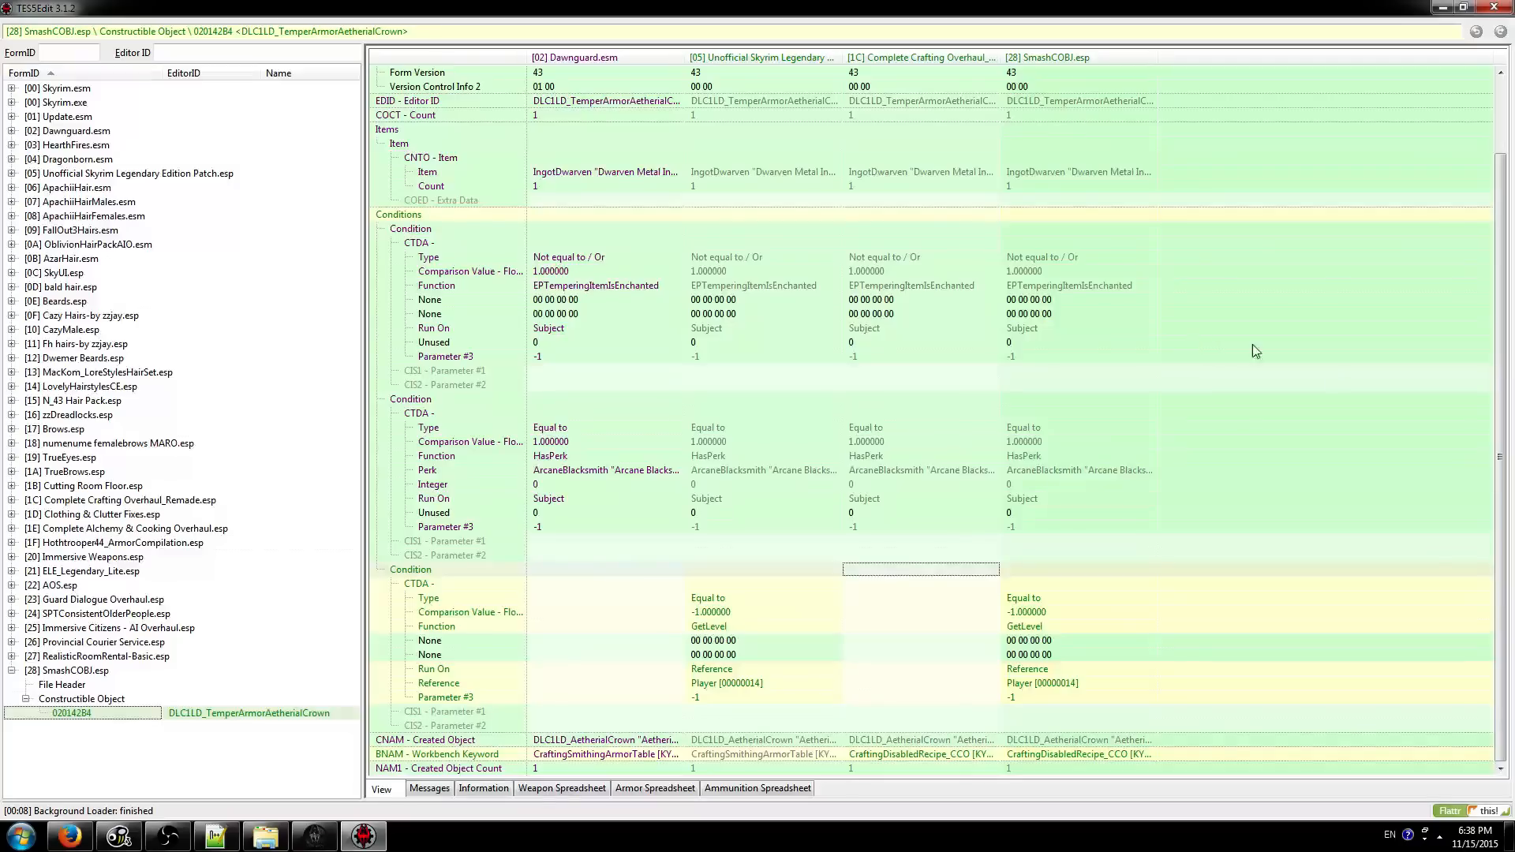
click(743, 568)
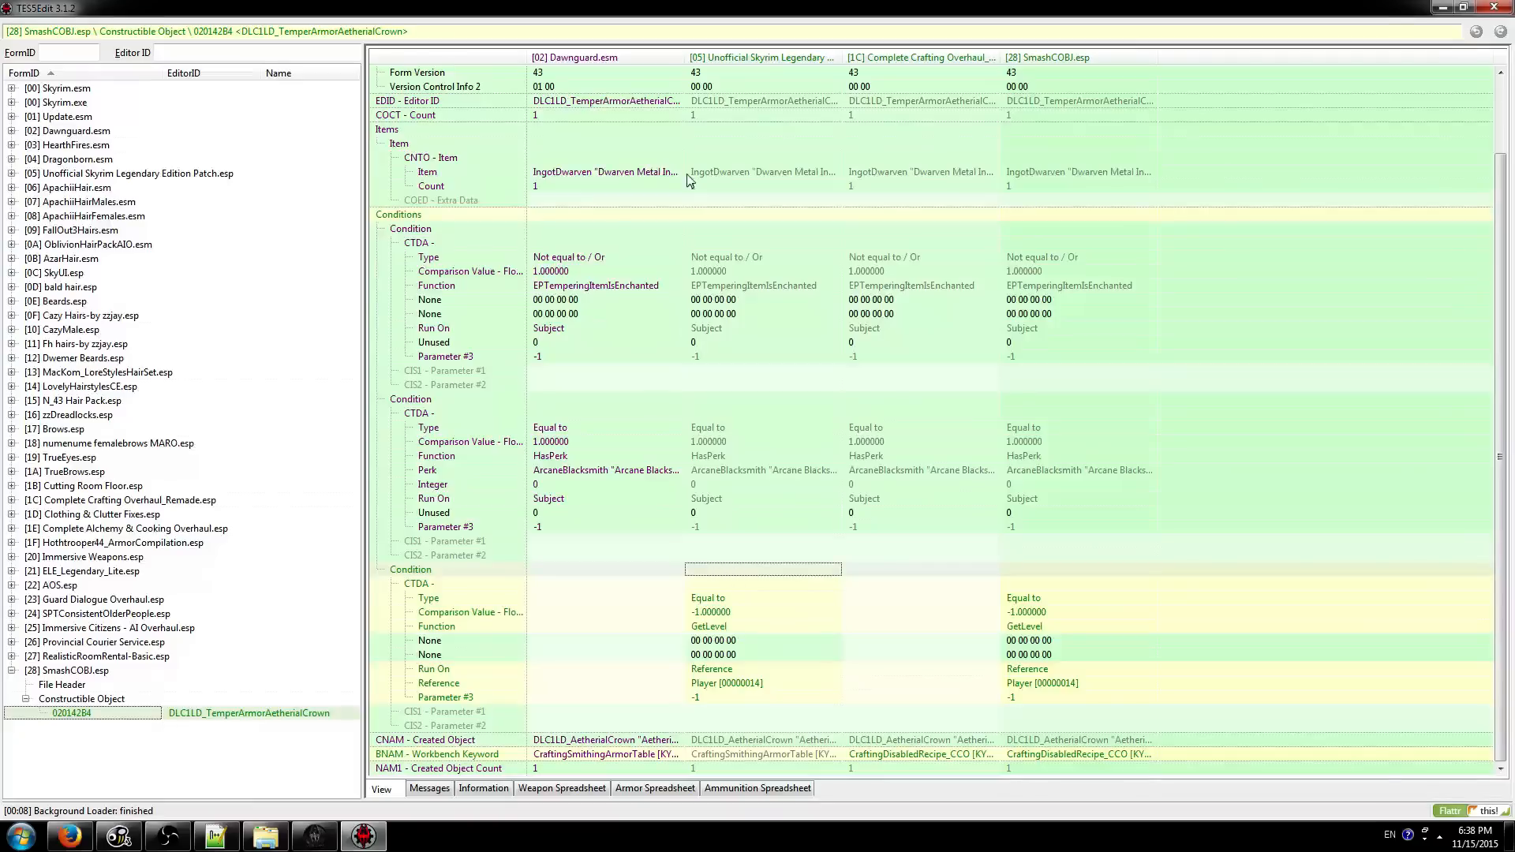
click(1067, 570)
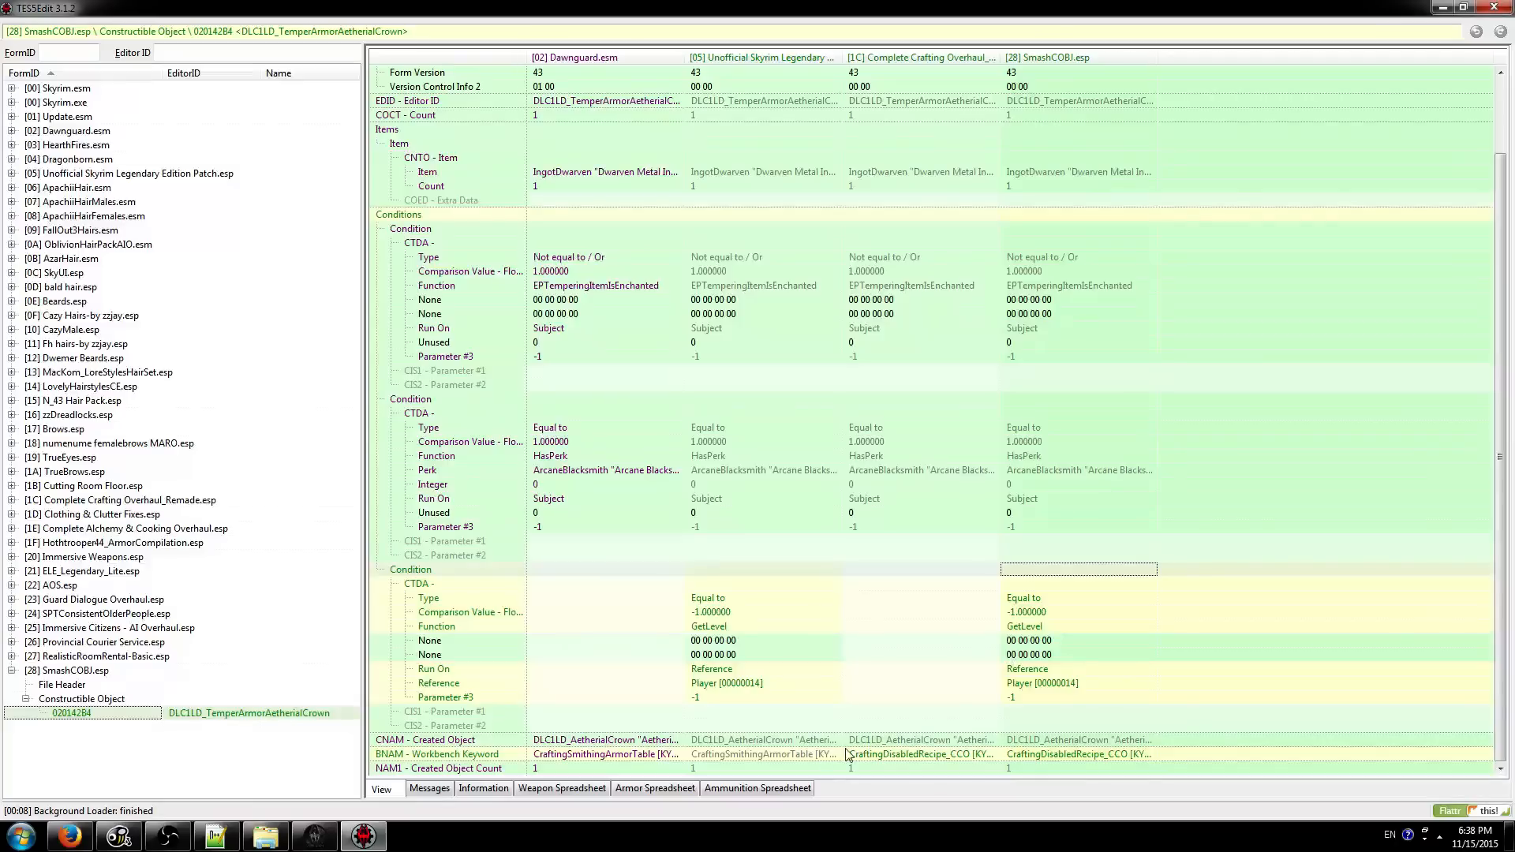
- Compare the BNAM workbench keyword between the Complete Crafting Overhaul and SmashCOBJ.esp versions of the record
click(869, 755)
click(1067, 755)
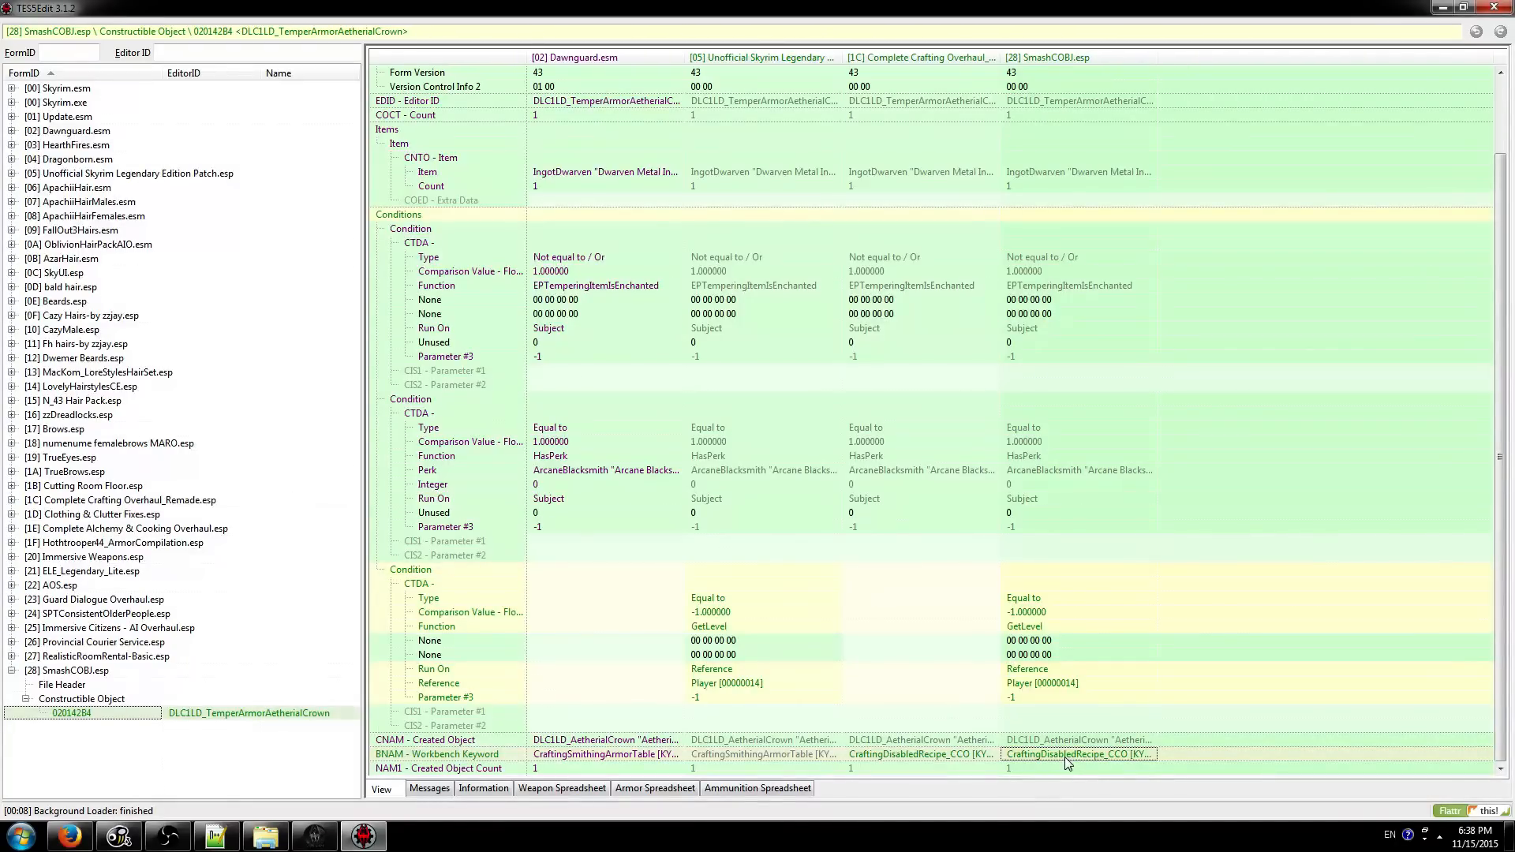
click(978, 656)
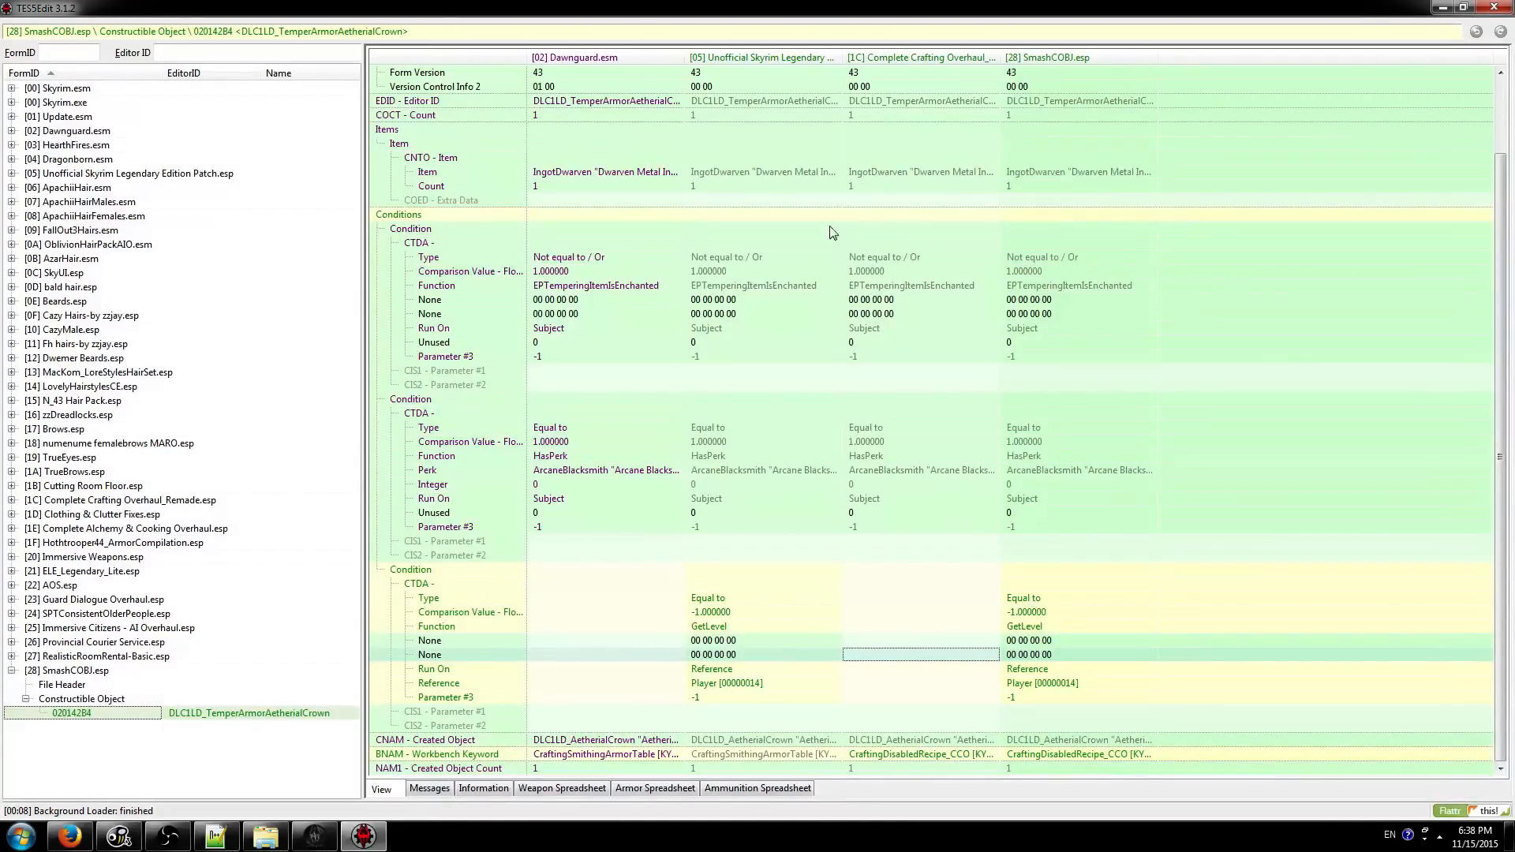
click(1061, 756)
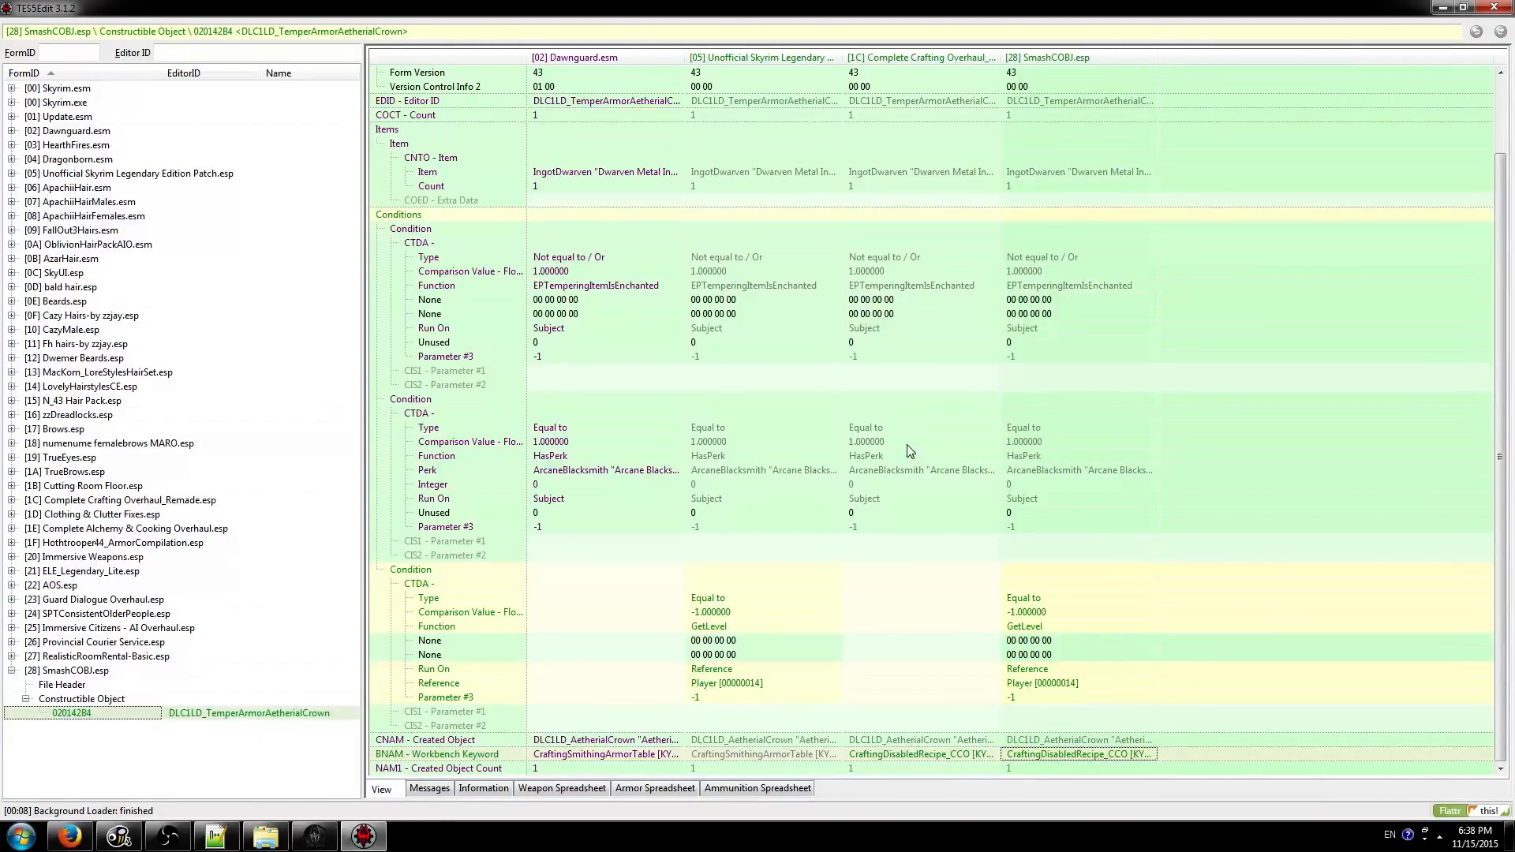
click(896, 769)
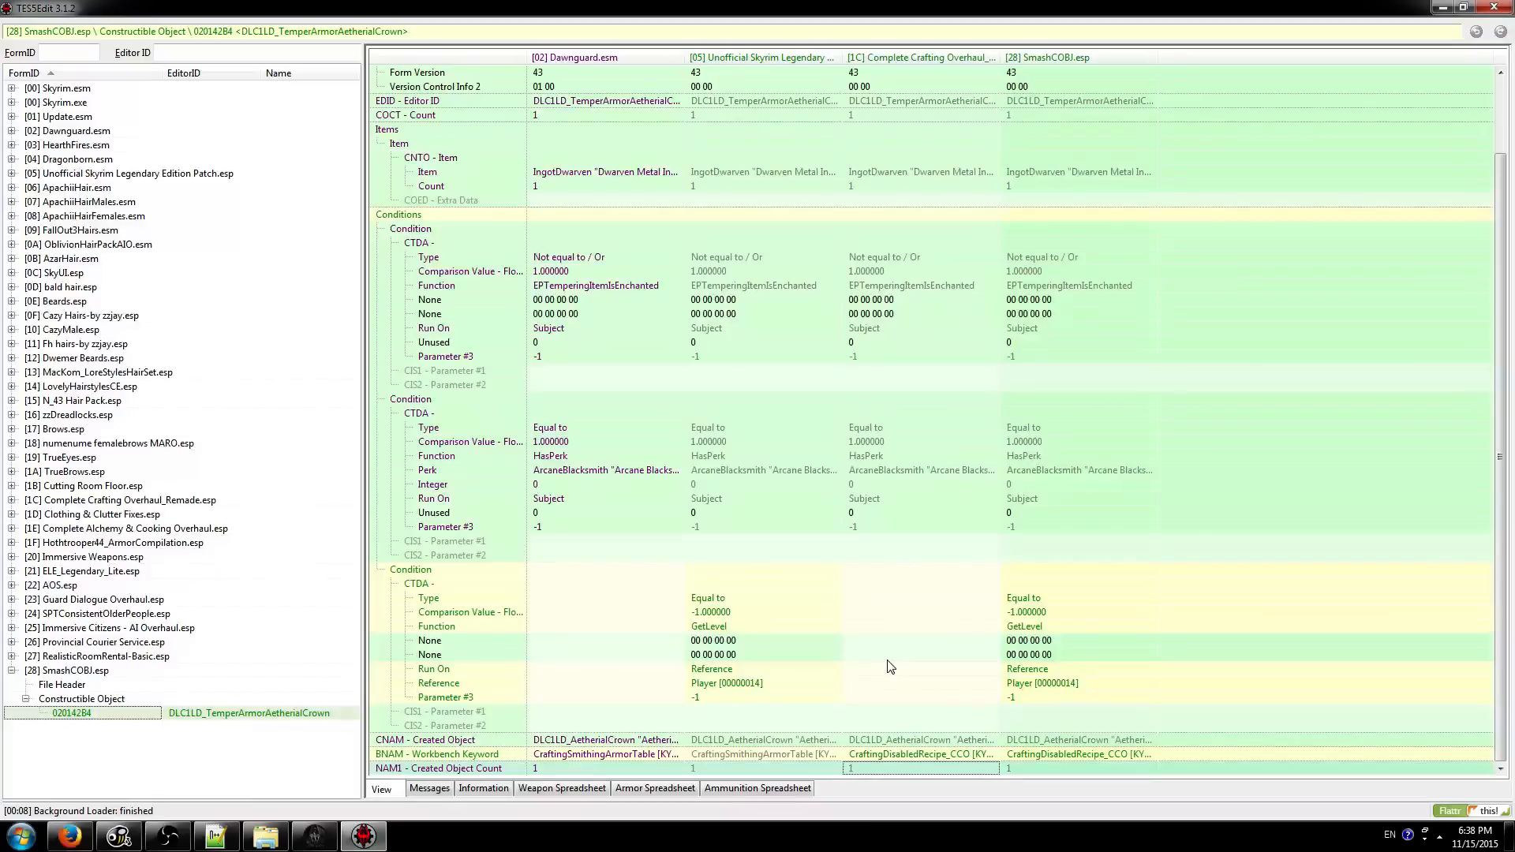
- Check SmashCOBJ.esp's GetLevel condition and workbench keyword against the source plugins, and close TES5Edit
click(1092, 570)
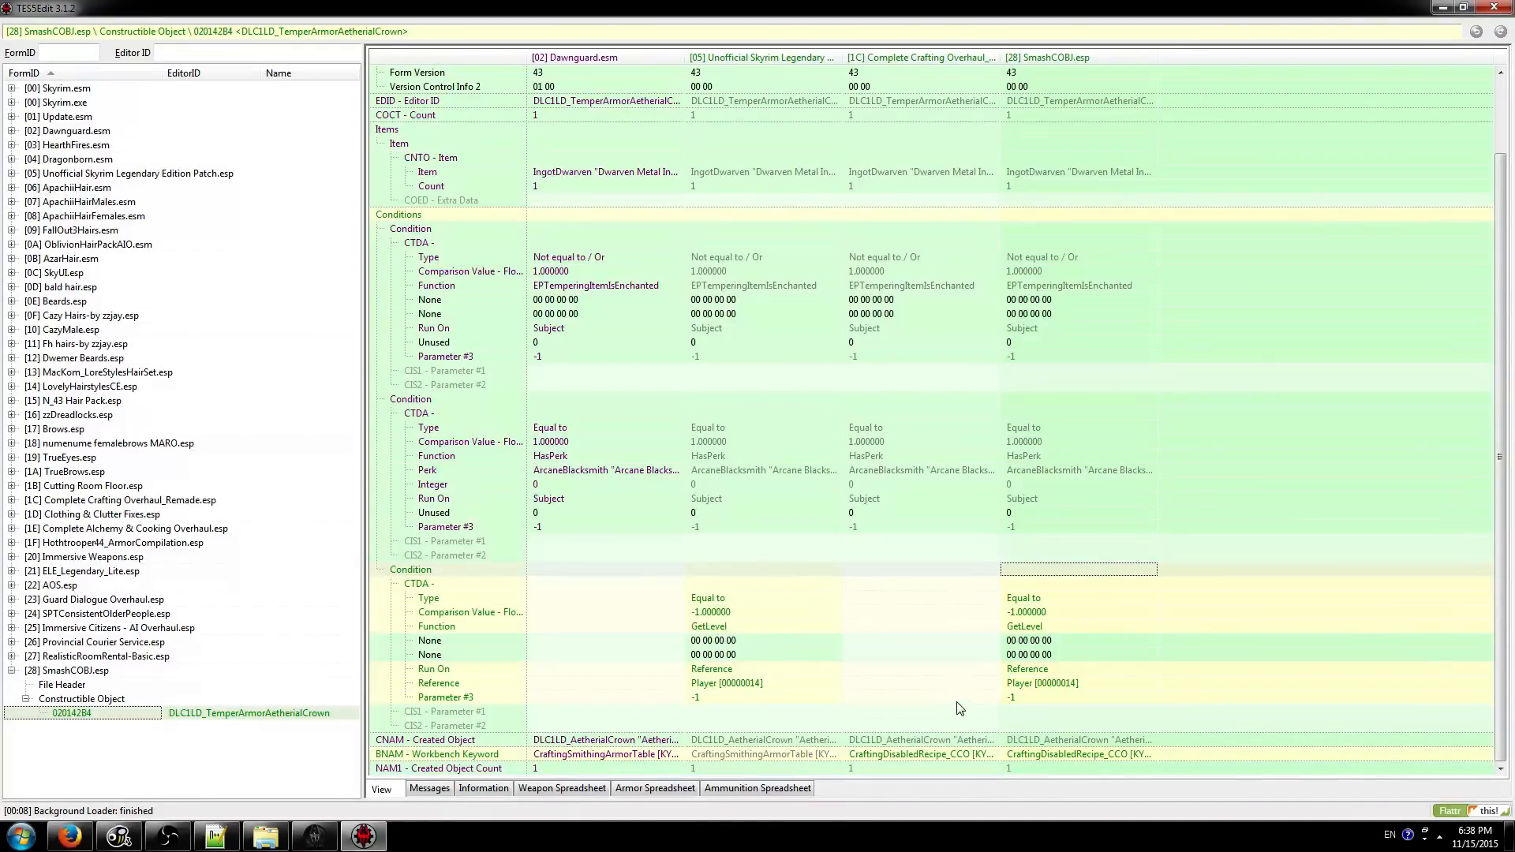
scroll(999, 652, up, 2)
scroll(1040, 649, down, 2)
click(1045, 753)
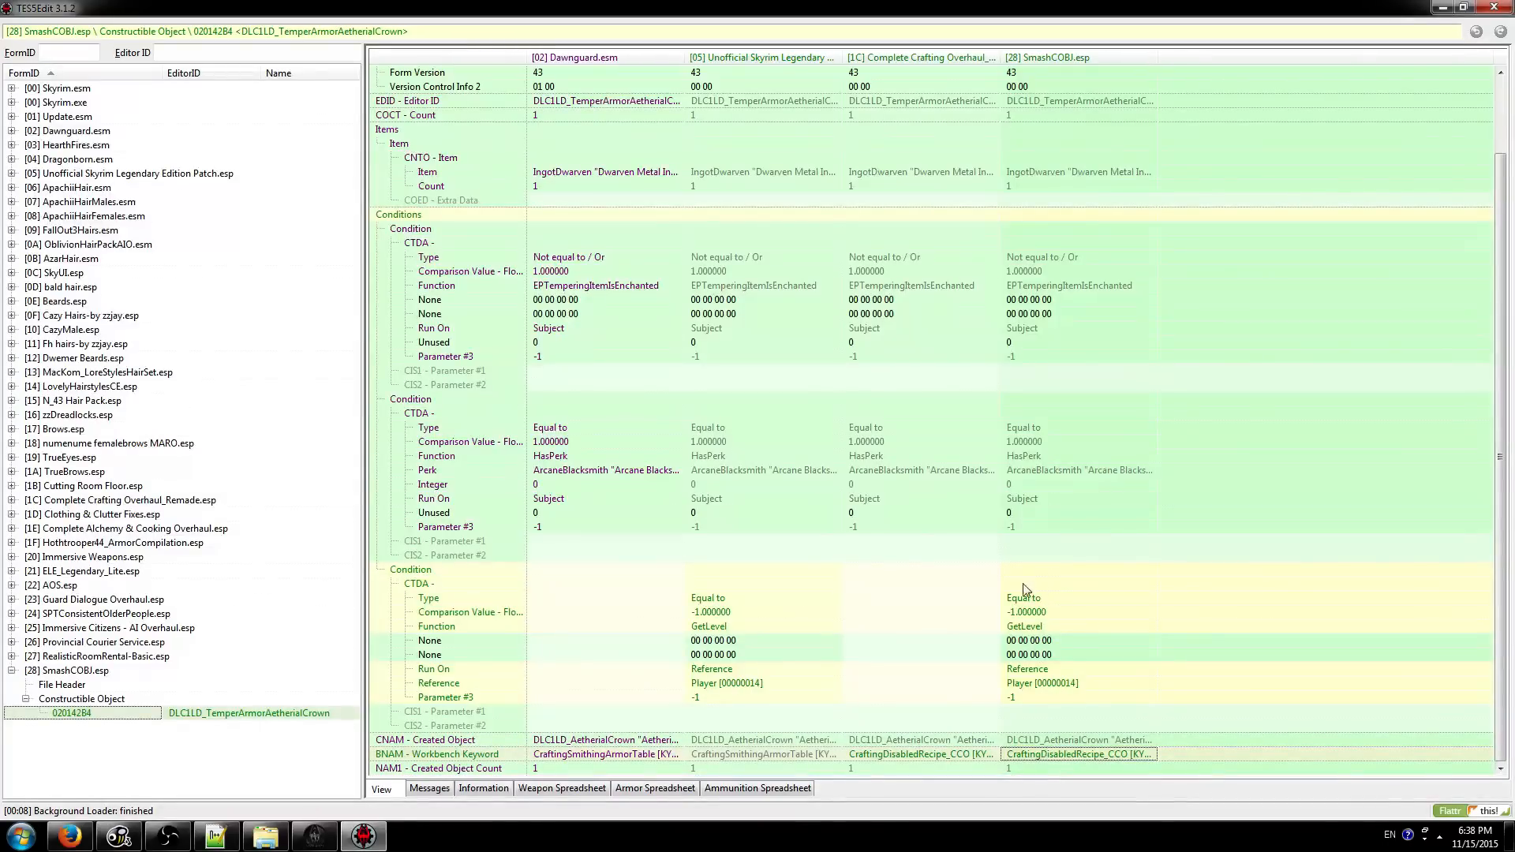
click(734, 615)
click(726, 629)
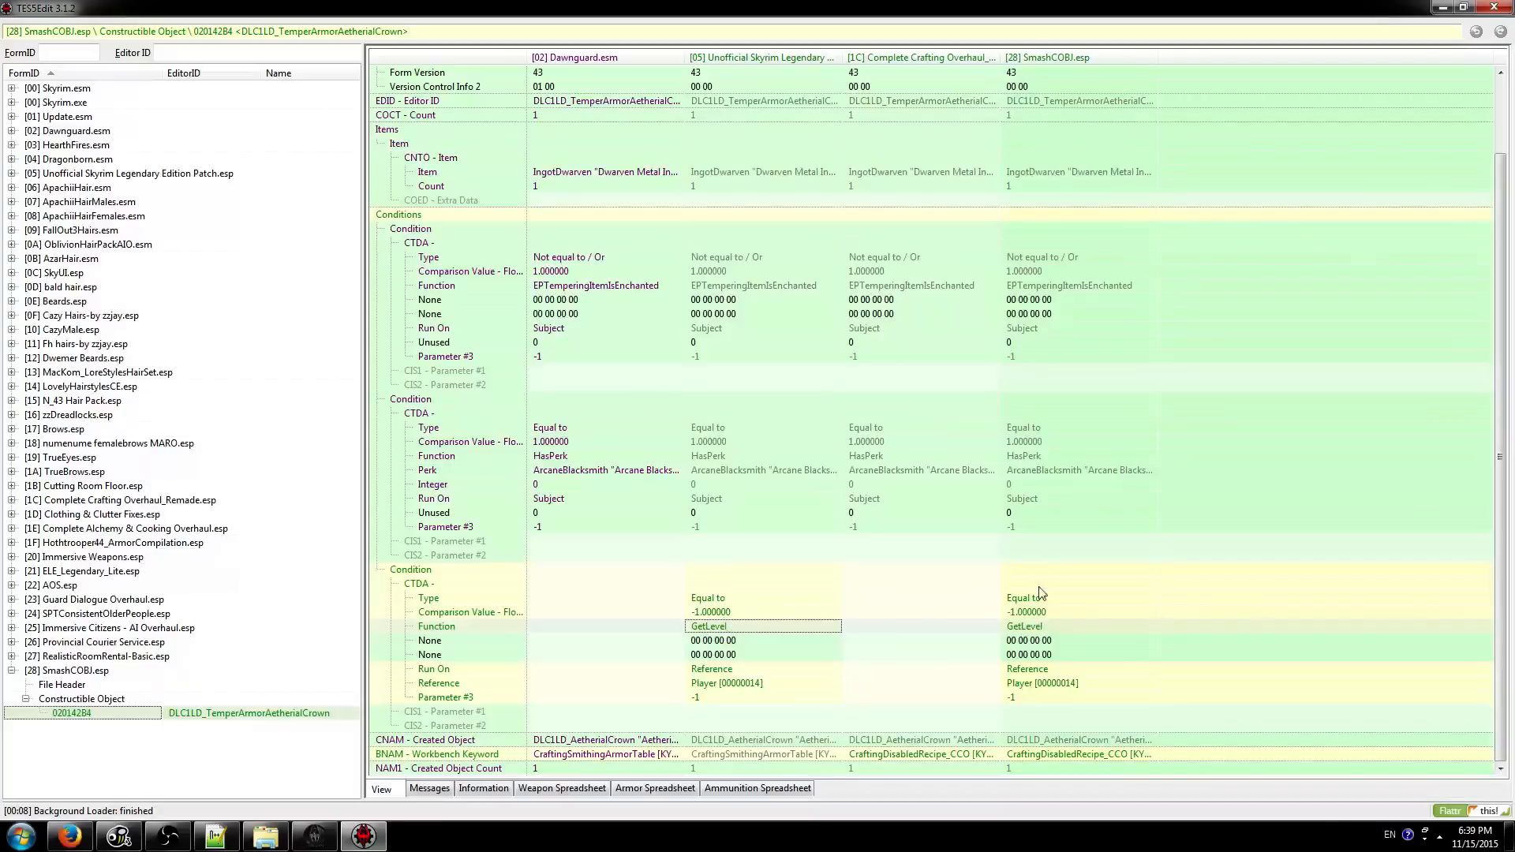
click(1046, 615)
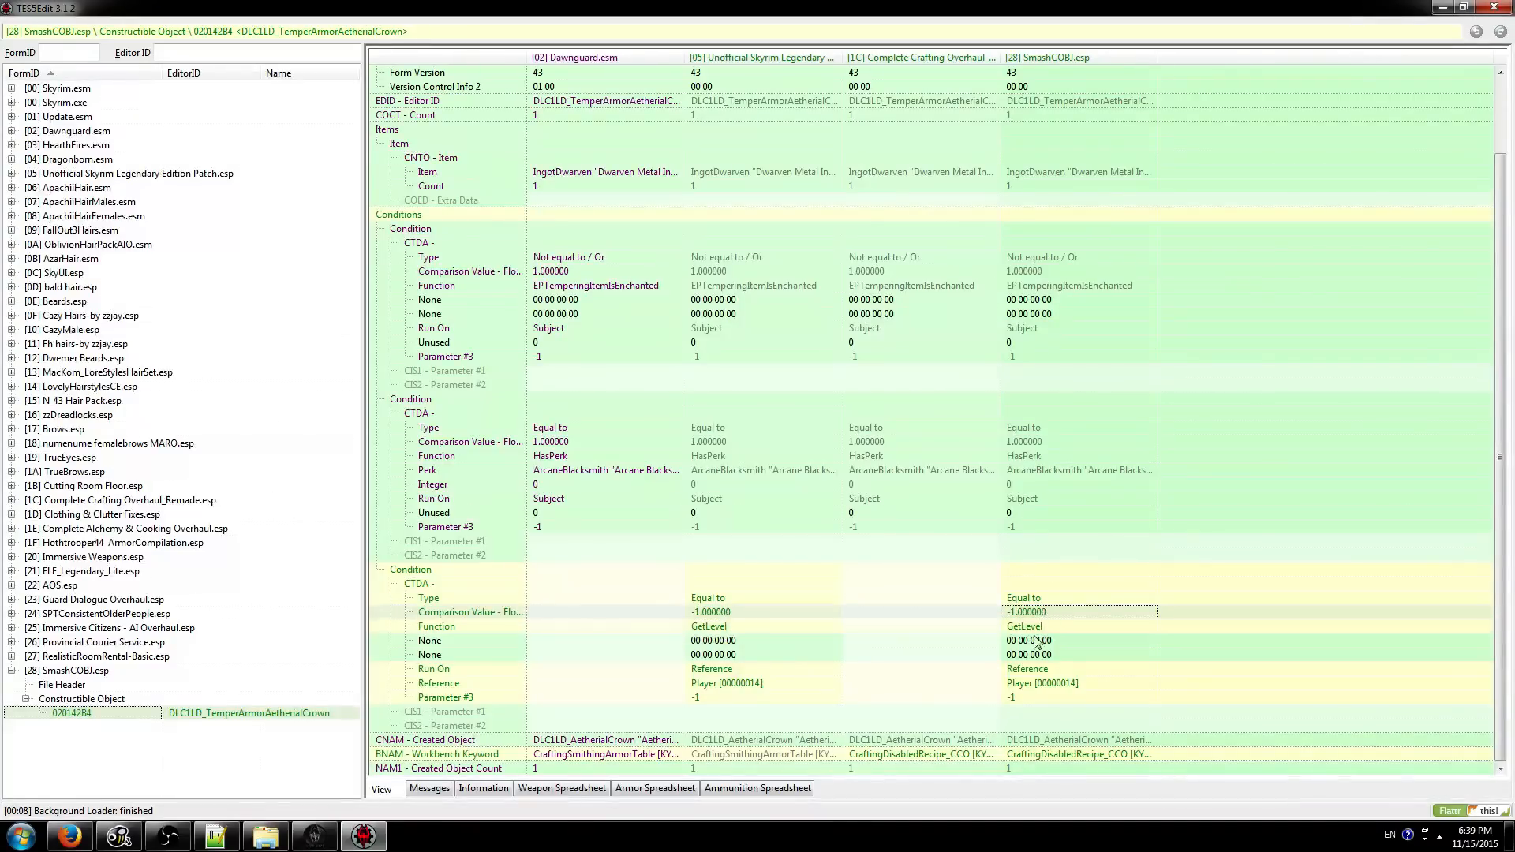
click(1019, 756)
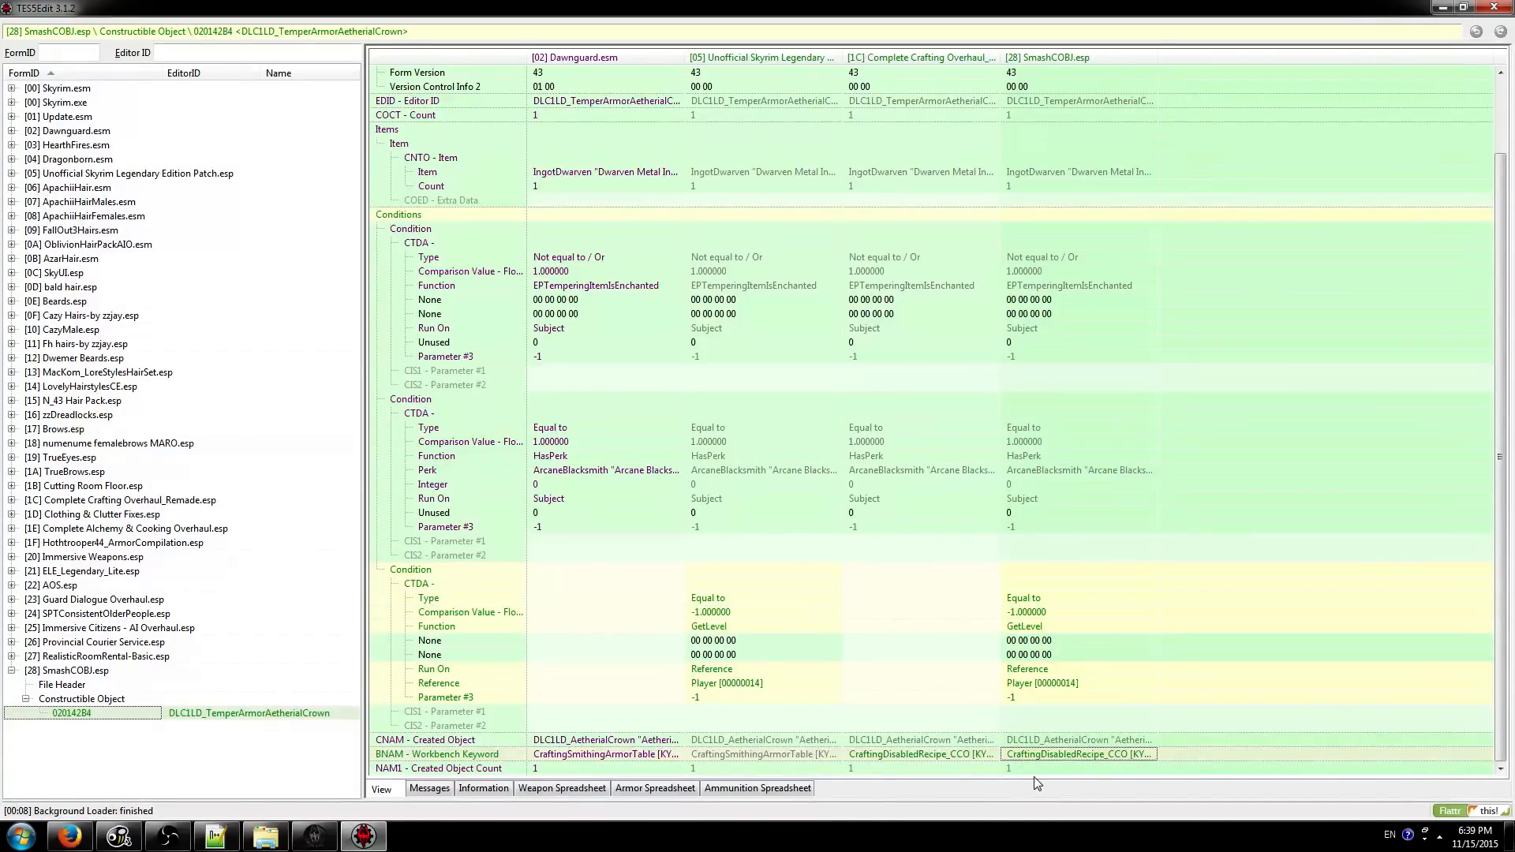
scroll(1081, 533, up, 2)
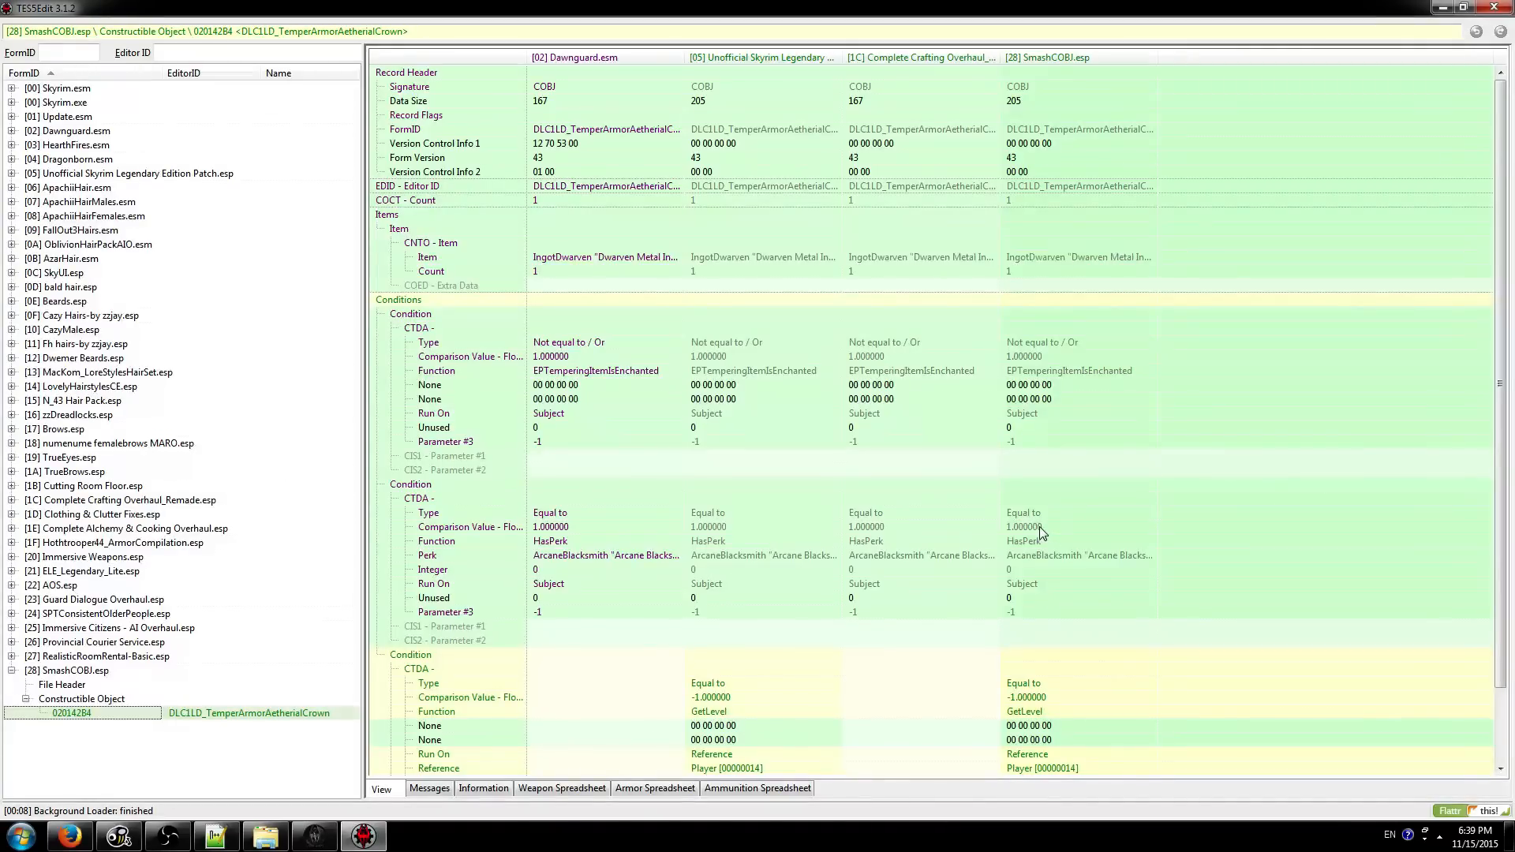
scroll(1041, 534, down, 2)
scroll(980, 512, up, 2)
click(1485, 6)
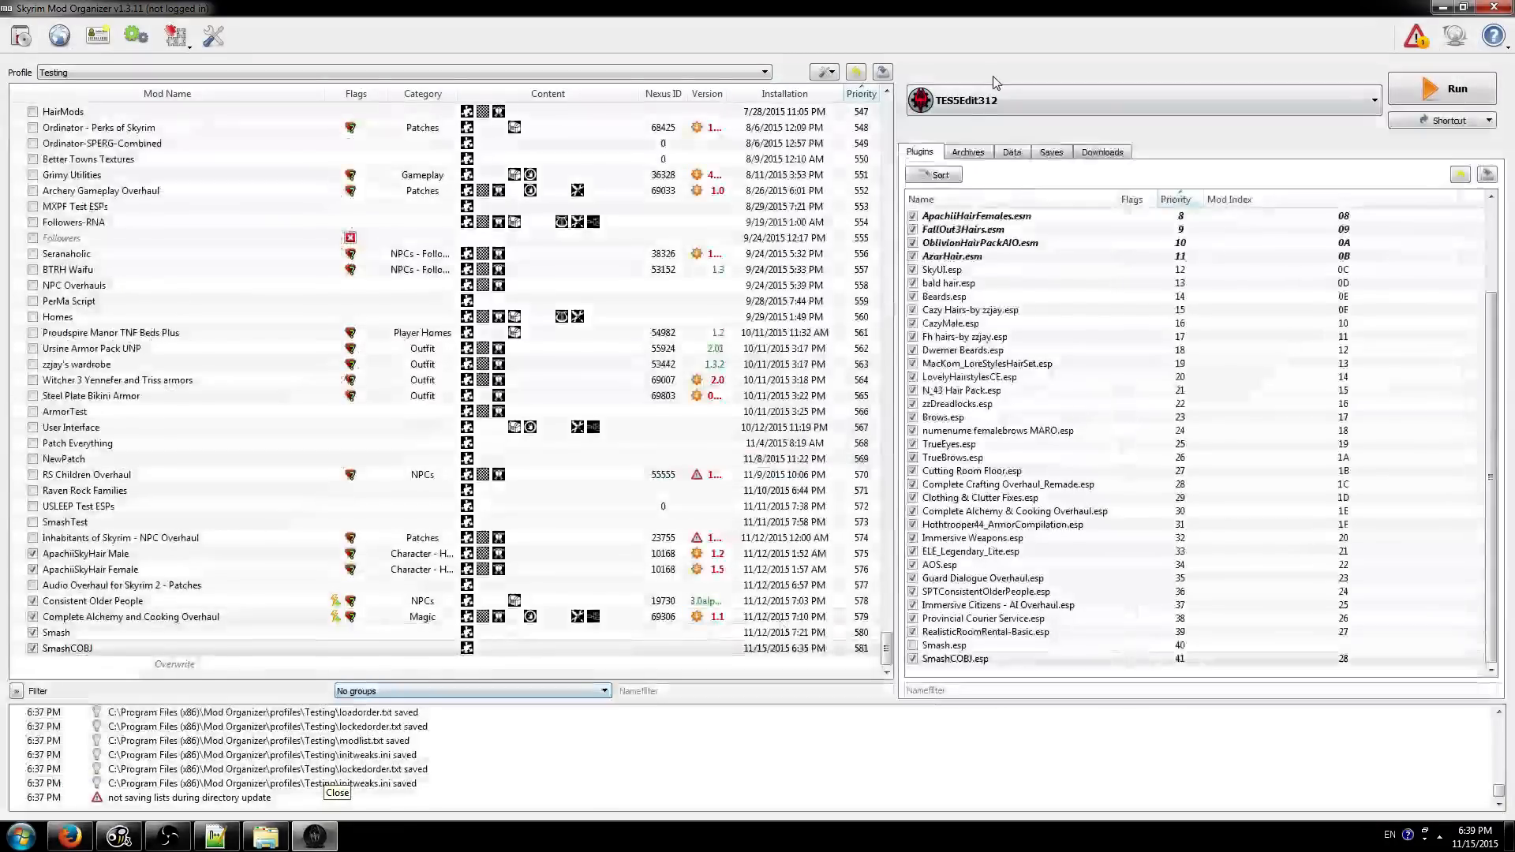
- Launch Mator Smash (Tutorial) from Mod Organizer and open its Settings Manager
click(1373, 100)
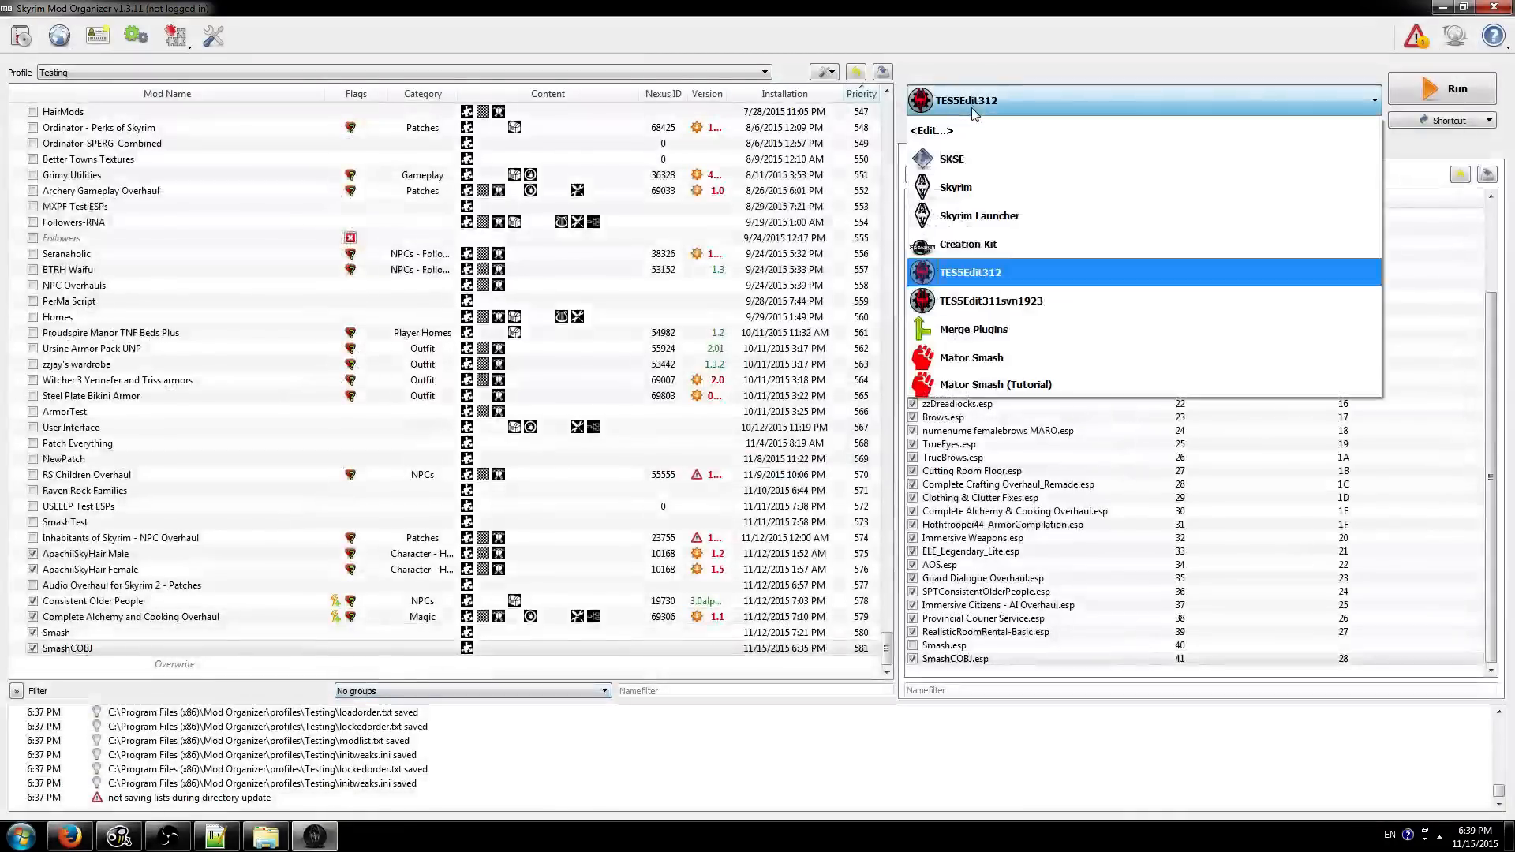
click(966, 386)
click(1442, 89)
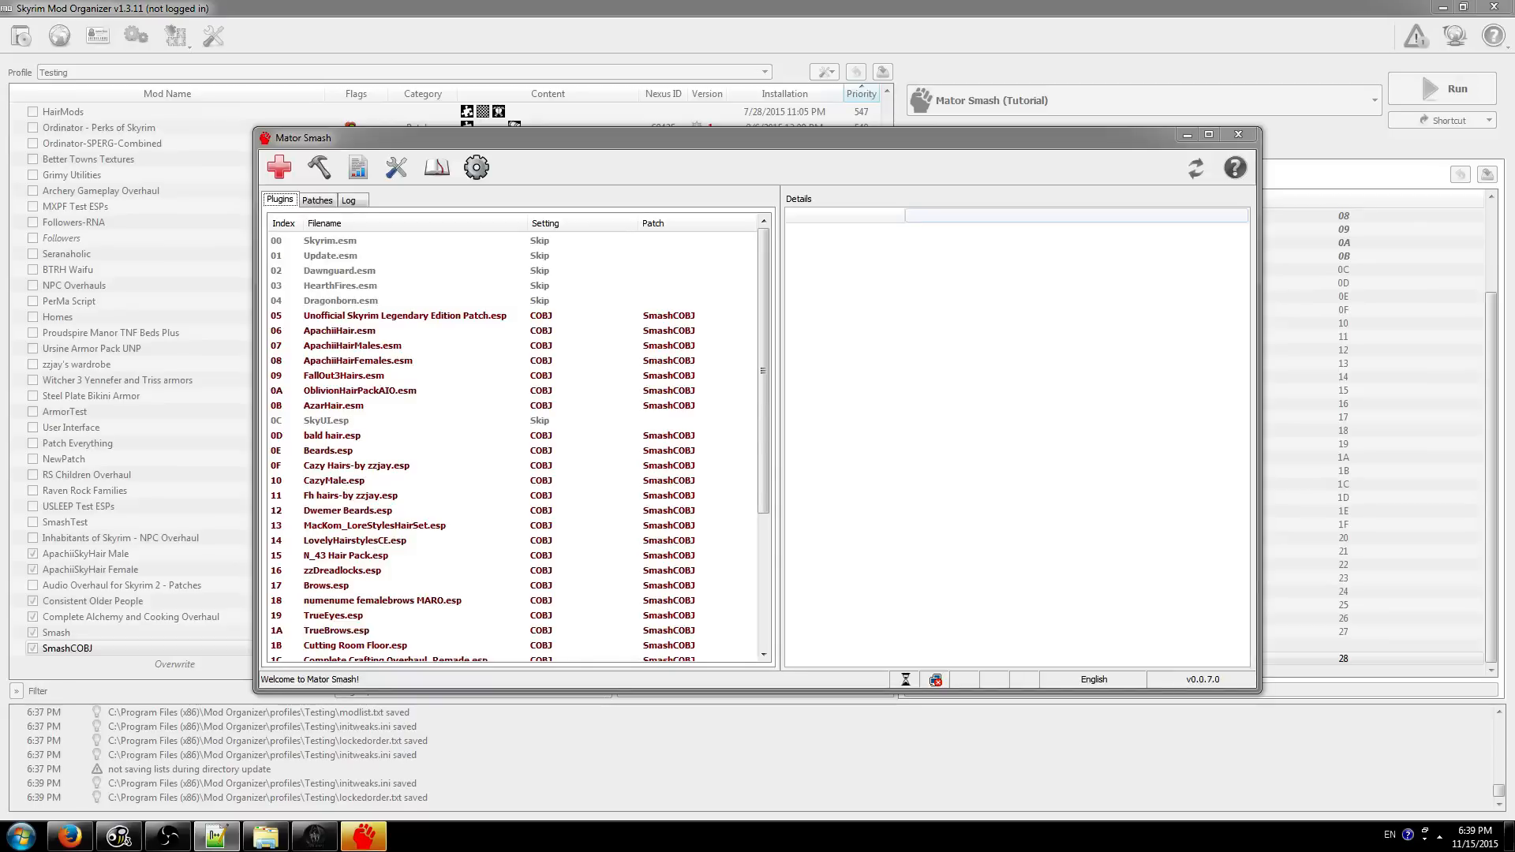
click(396, 166)
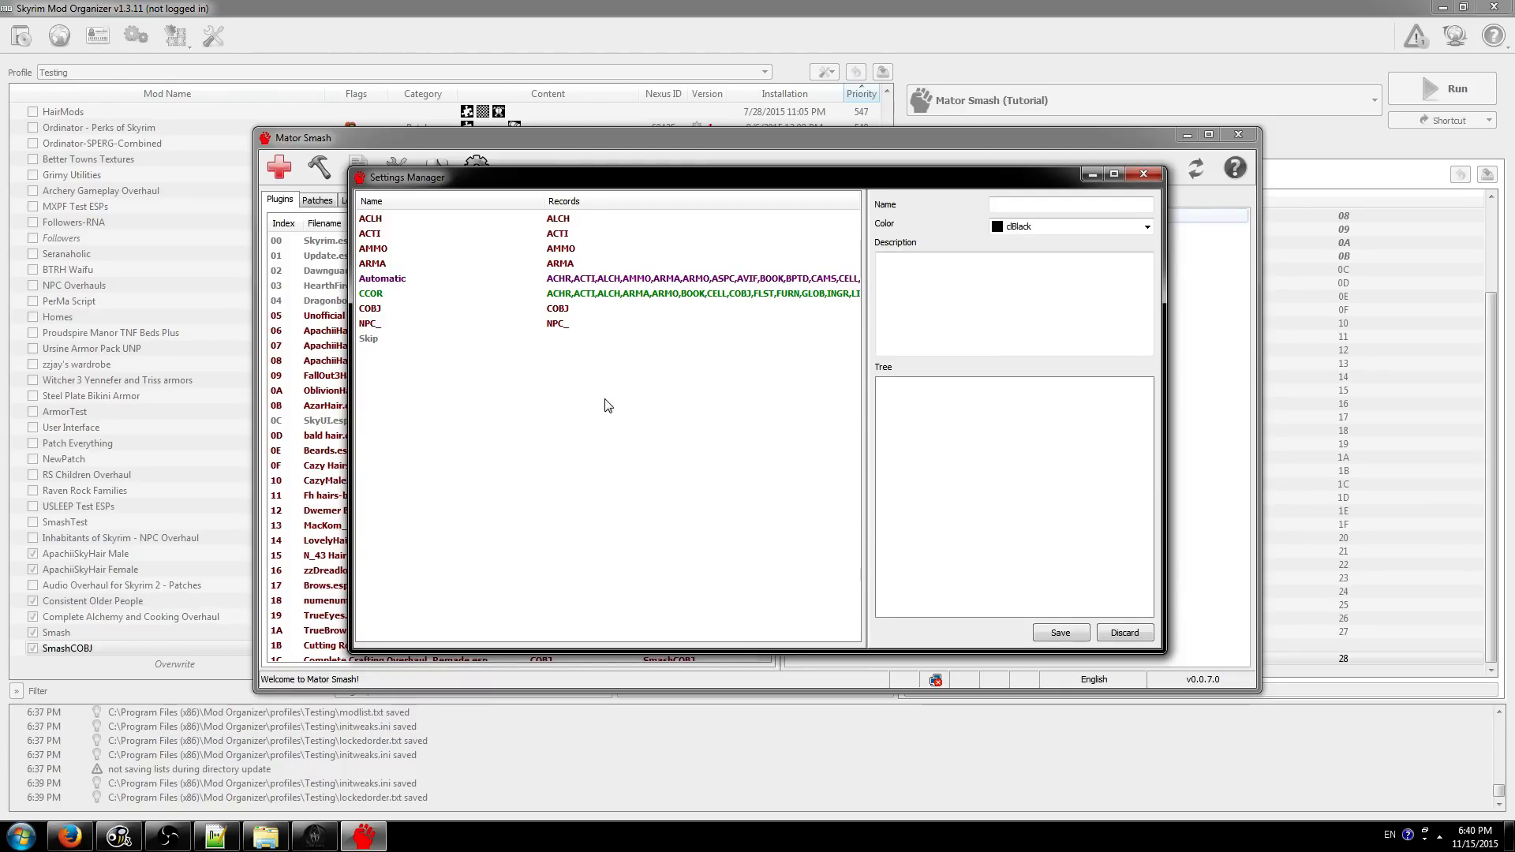
- Combine the ACLH, ACTI, AMMO and ARMA settings into one new setting
click(559, 316)
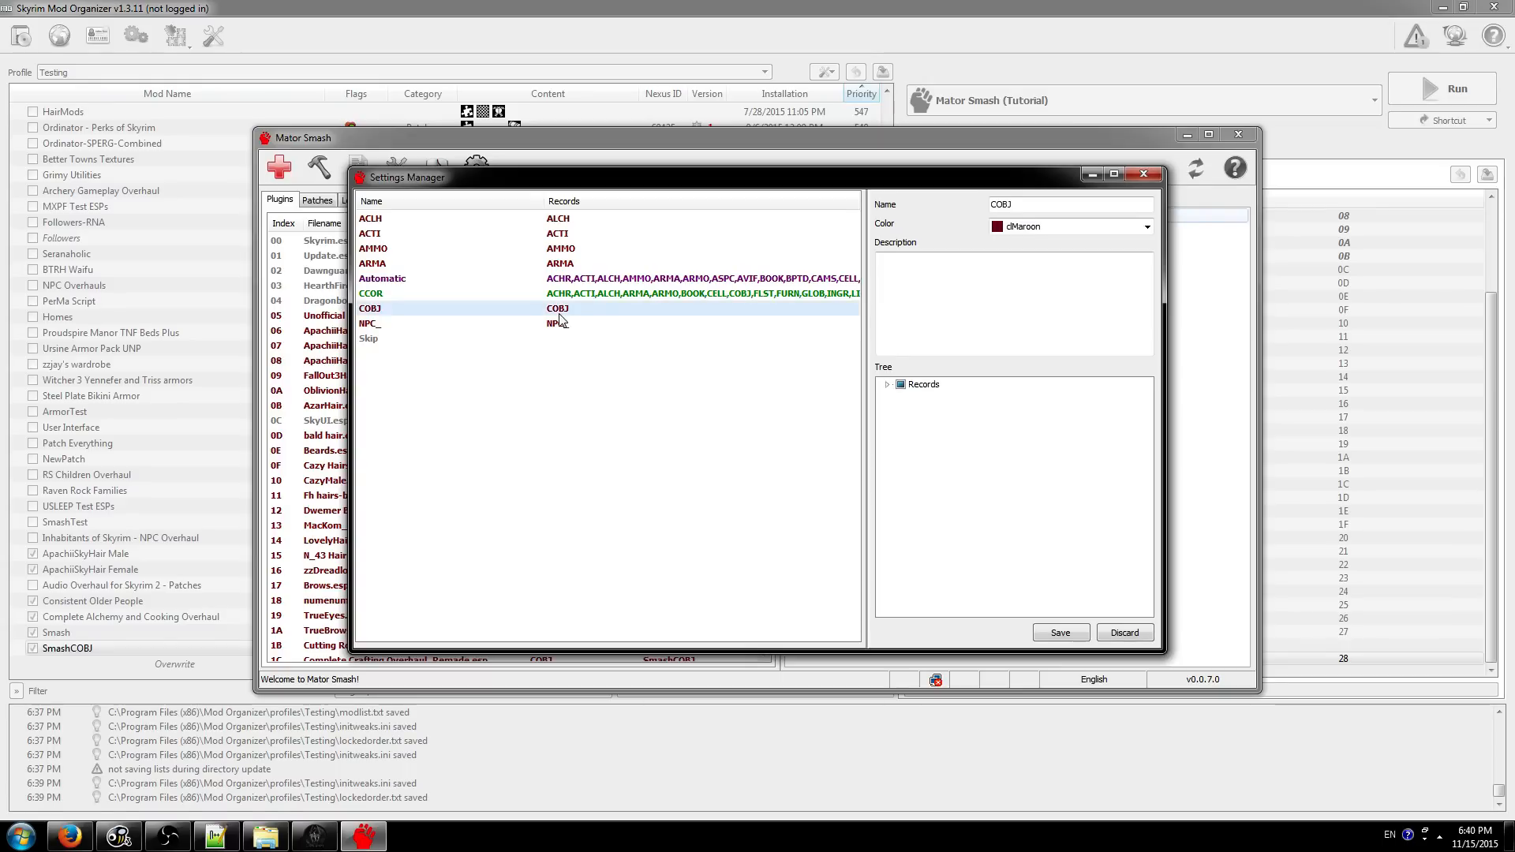
click(585, 264)
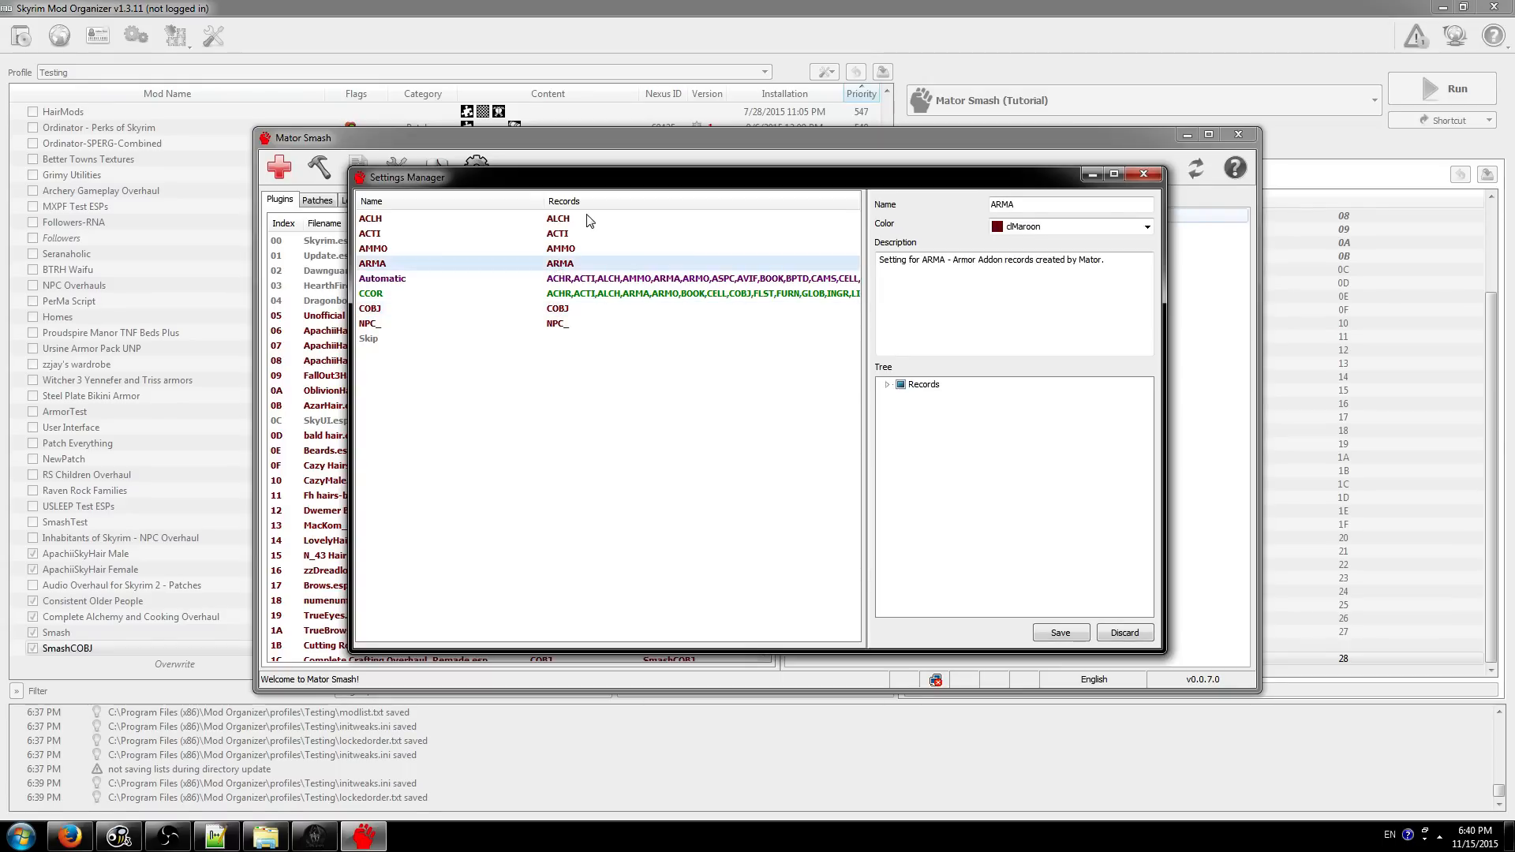
shift+click(568, 223)
right_click(490, 235)
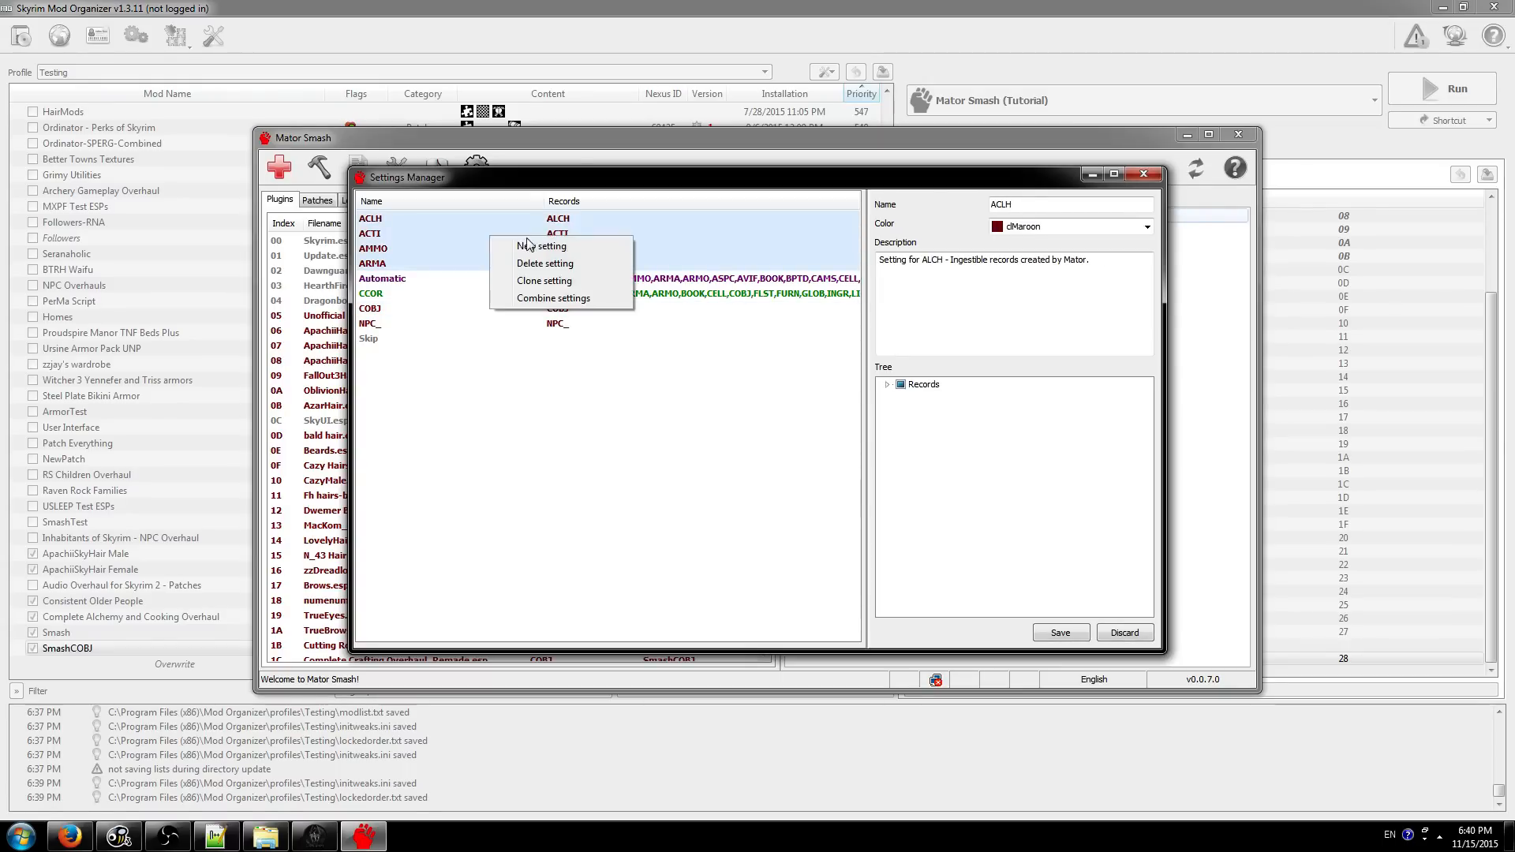
click(553, 298)
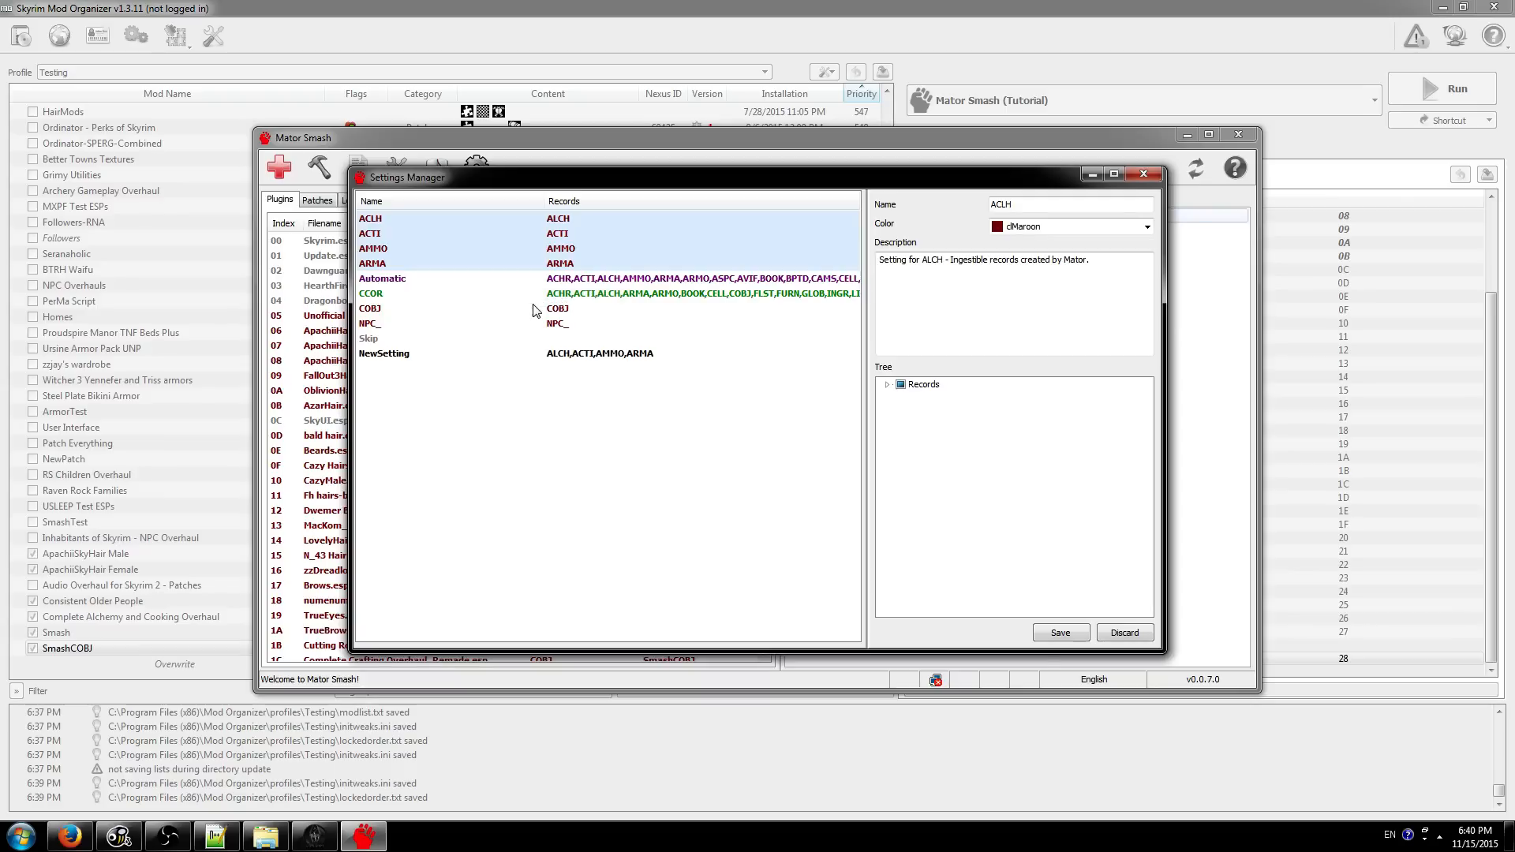
- Inspect the record tree of the combined NewSetting and delete that setting
click(562, 357)
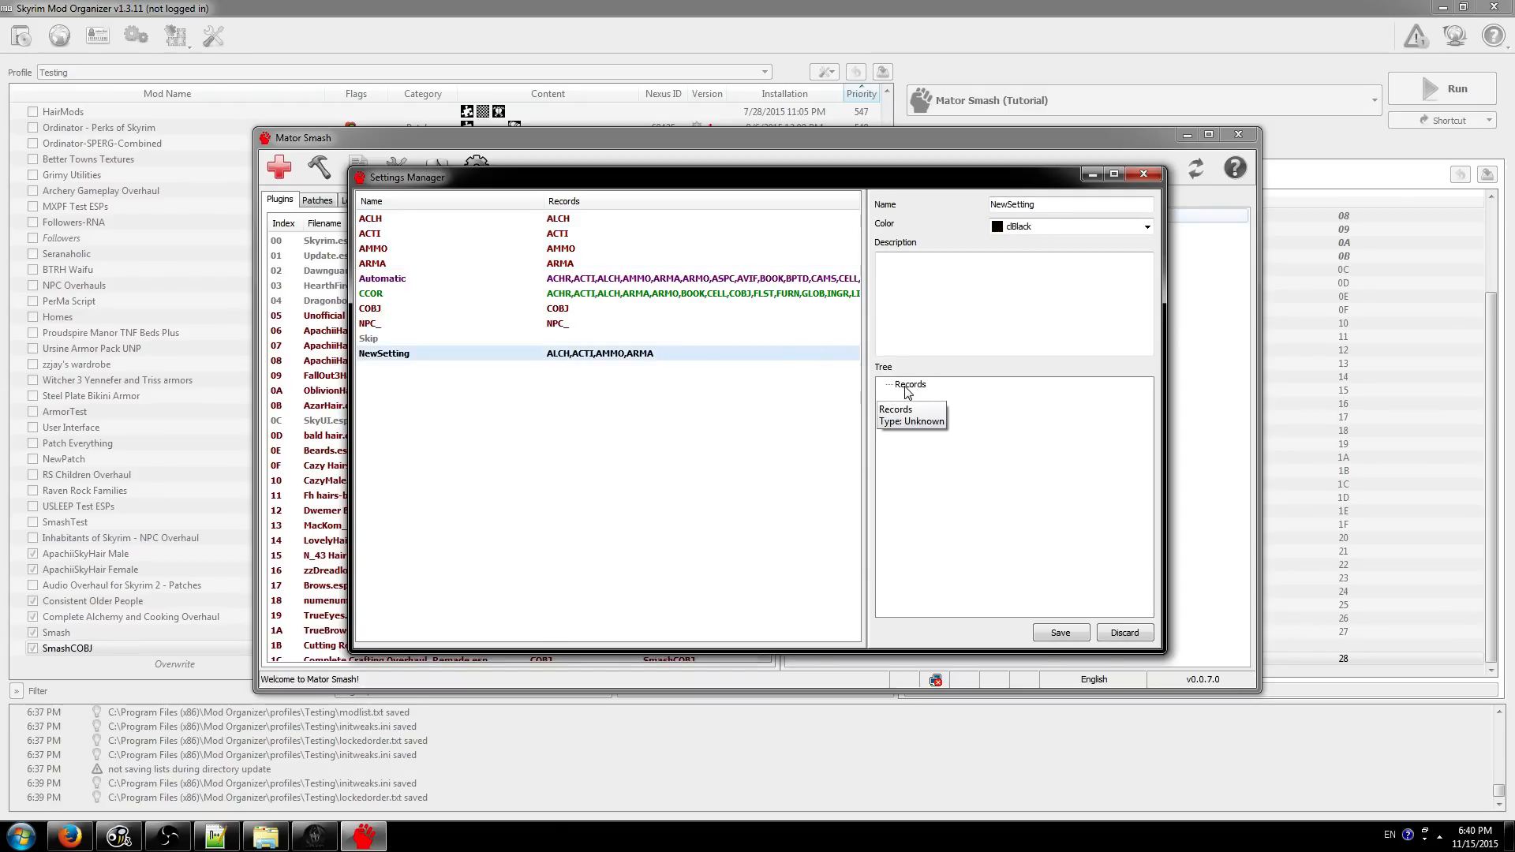
click(610, 340)
click(596, 354)
click(905, 388)
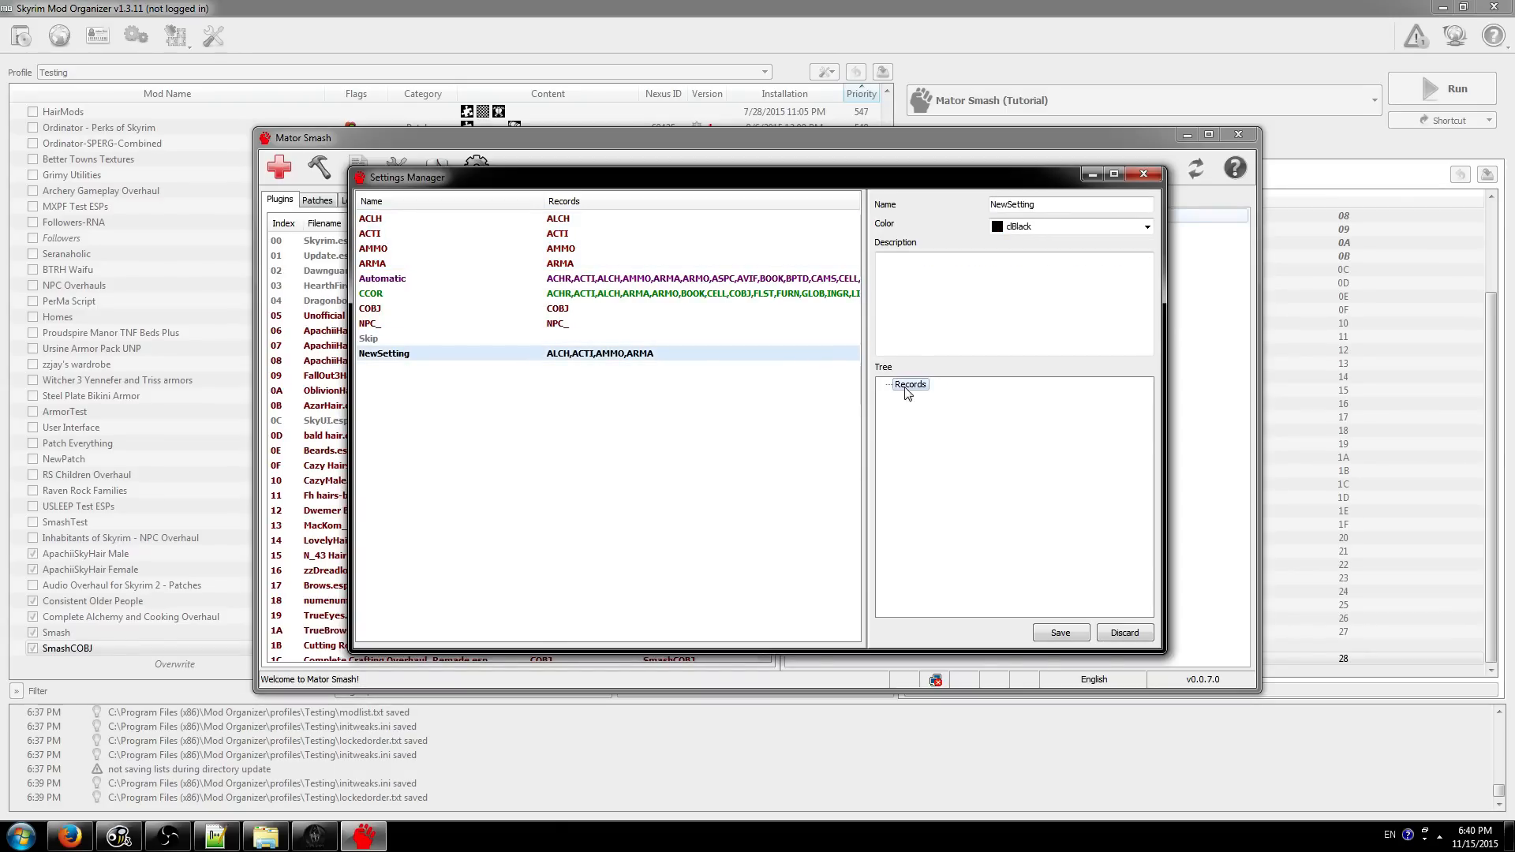
right_click(544, 361)
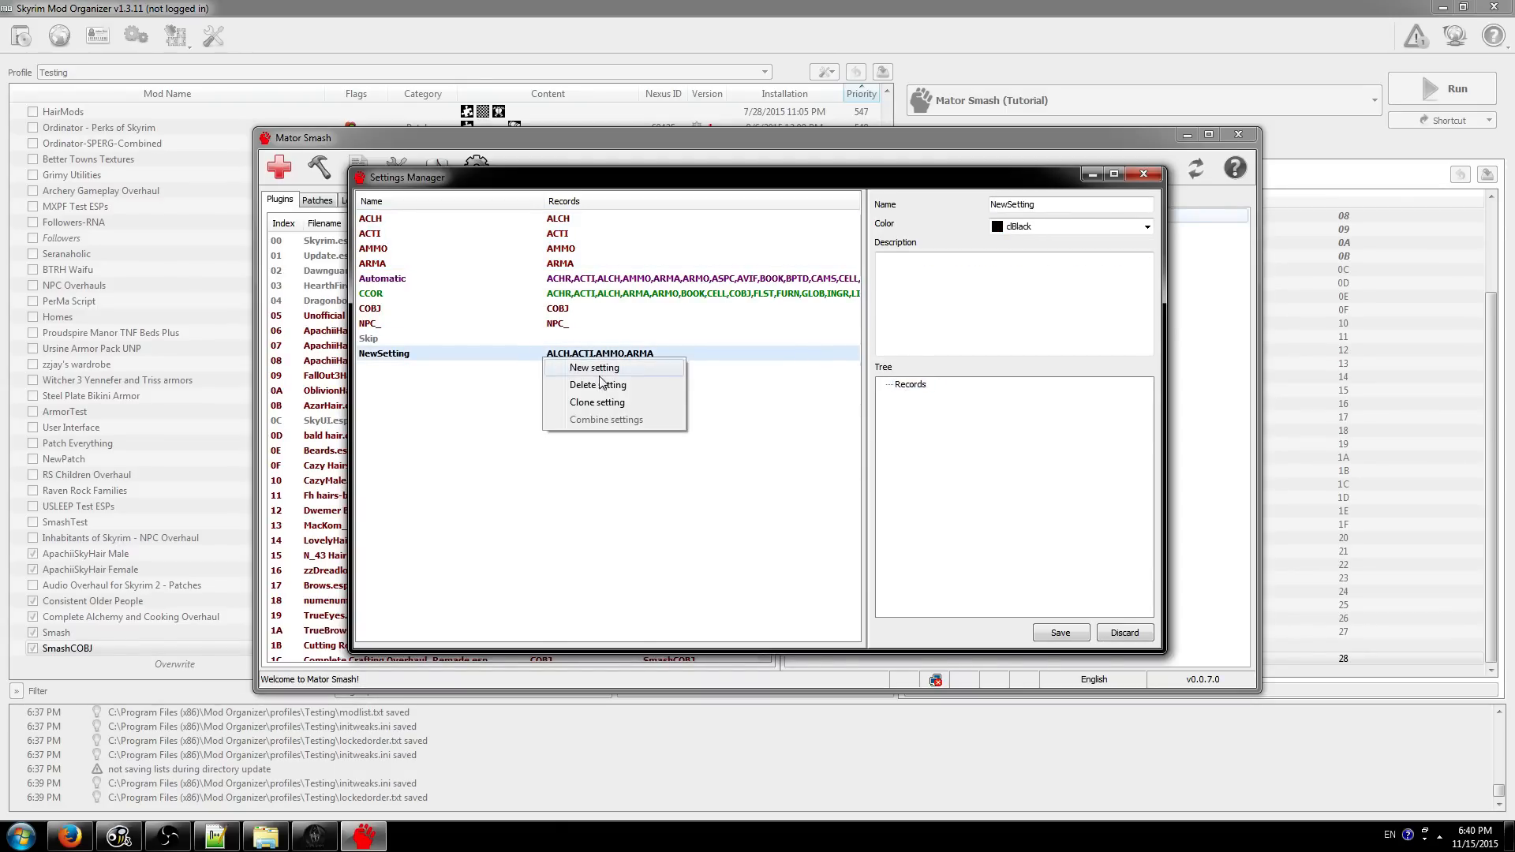
click(584, 386)
- Review the details of the individual record settings, including ARMA, AMMO and COBJ, and of the Automatic setting
click(549, 248)
click(545, 264)
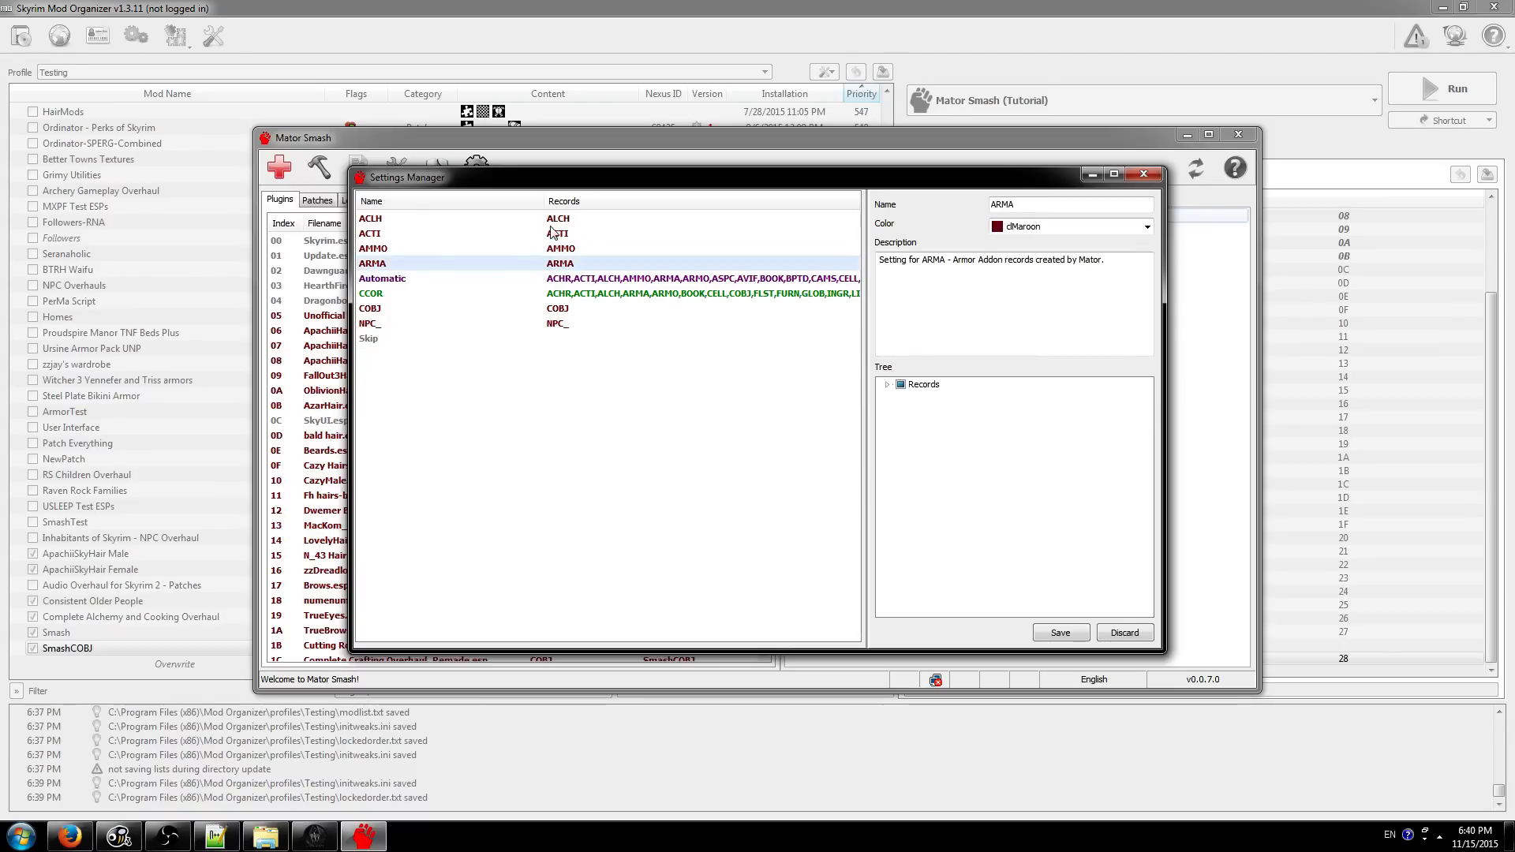
shift+click(546, 218)
click(554, 237)
click(553, 267)
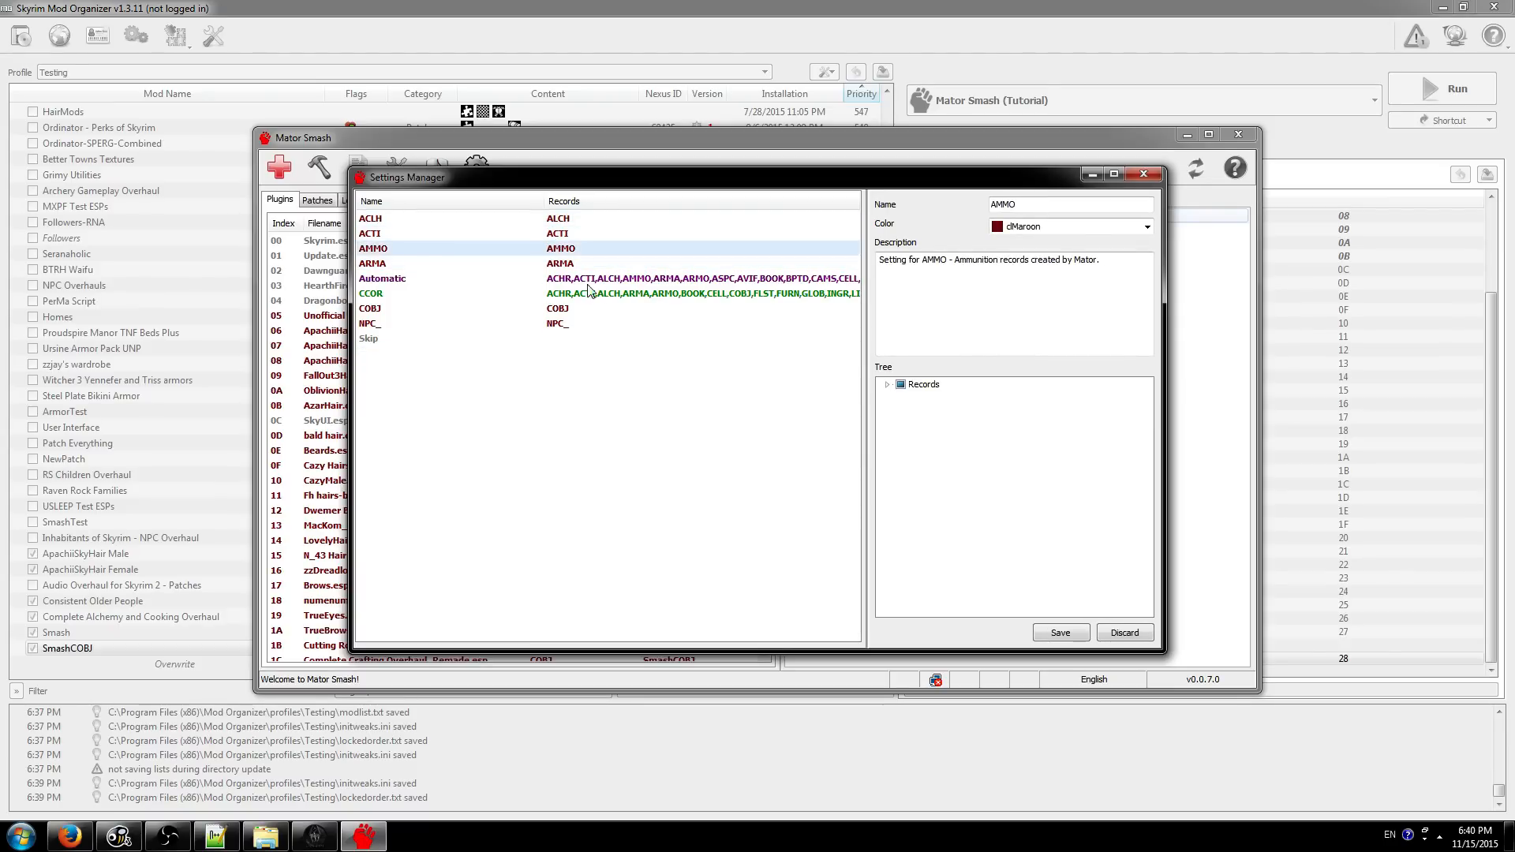
click(556, 309)
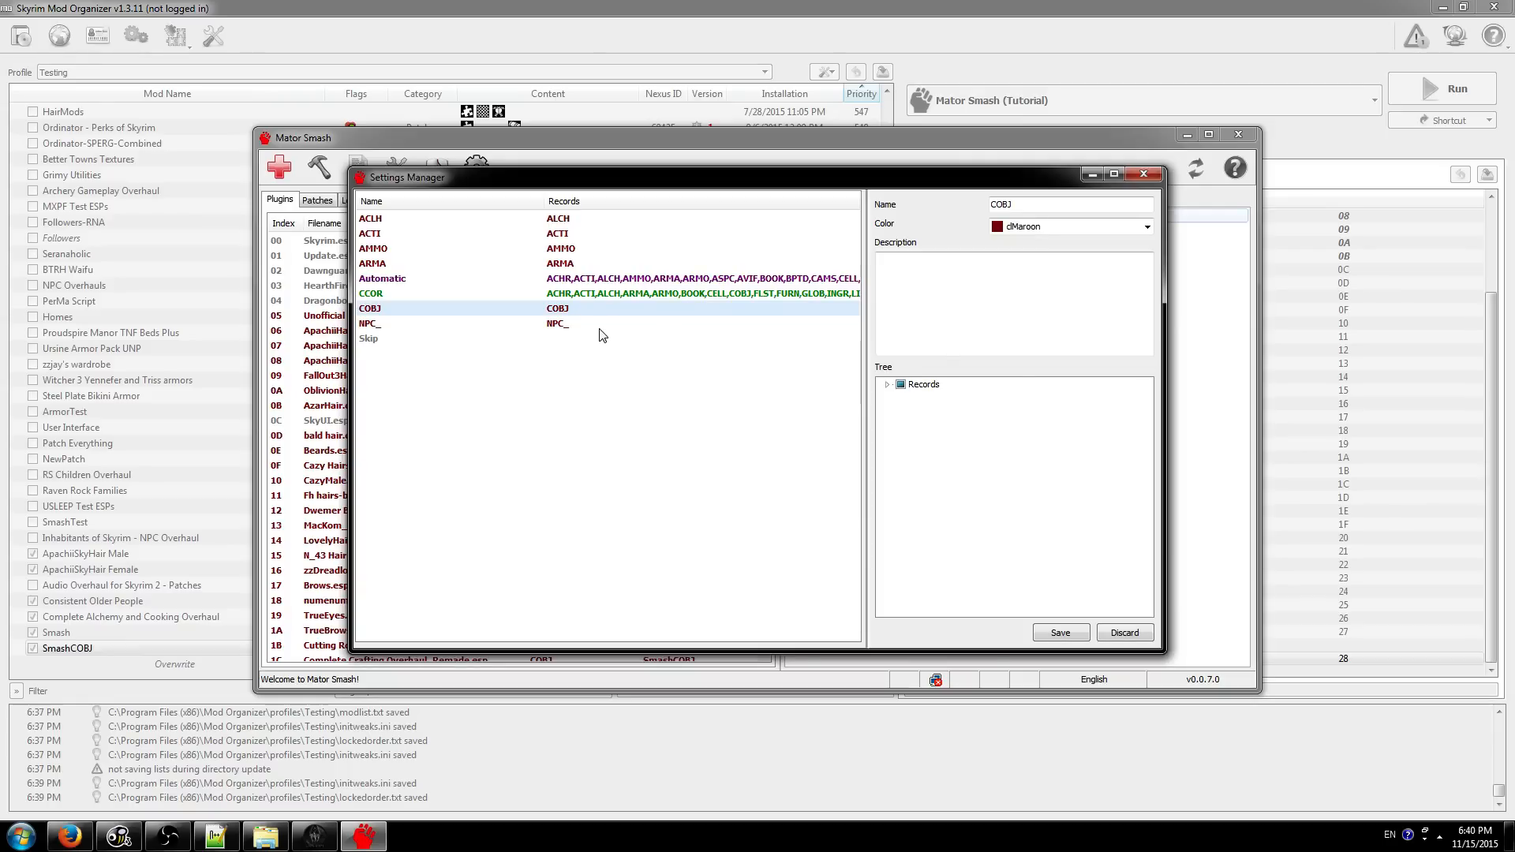
click(572, 263)
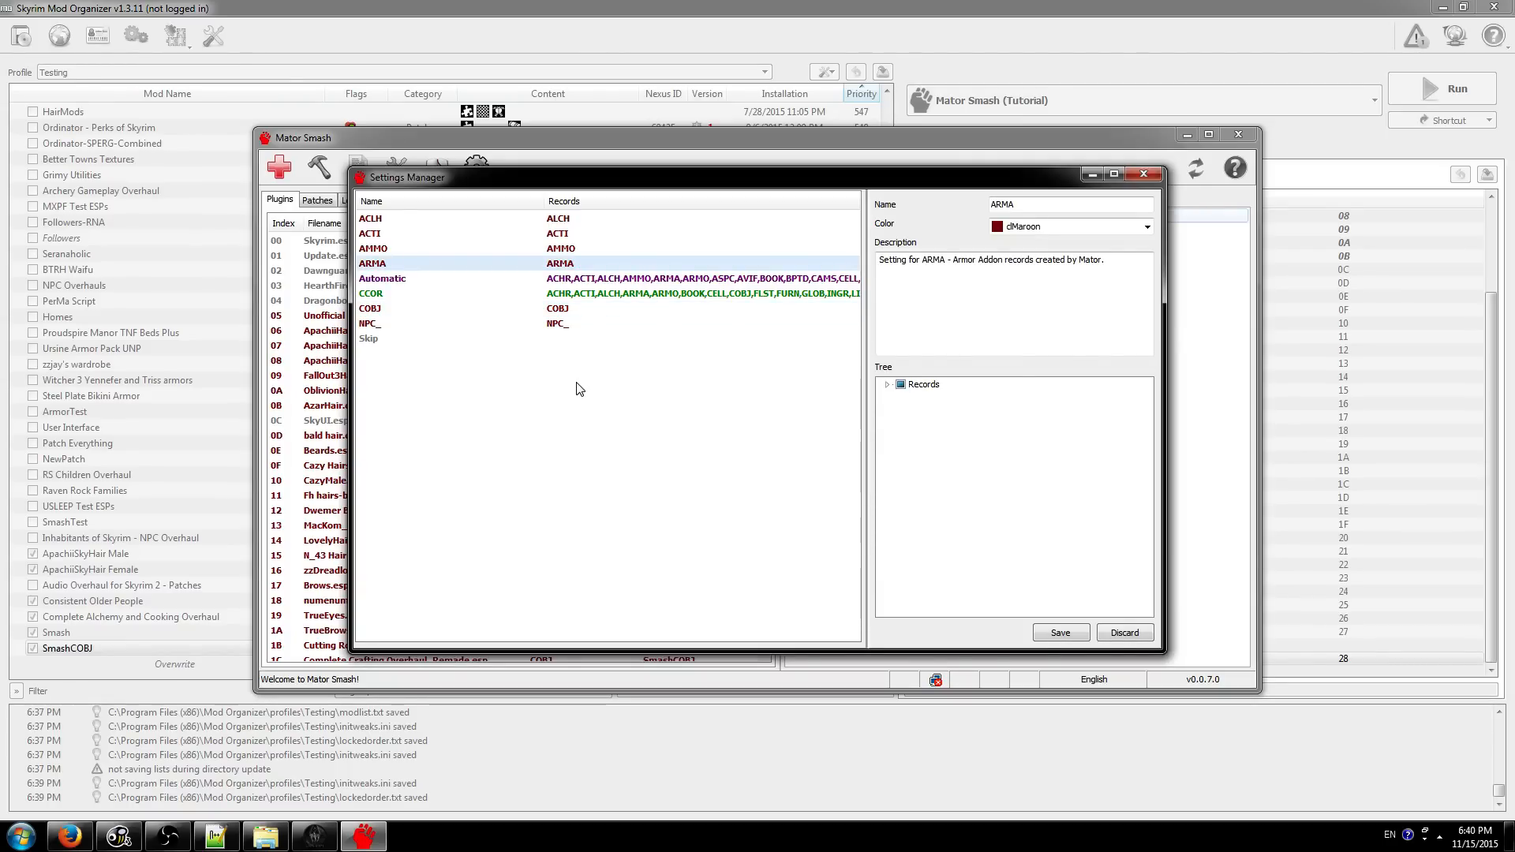
click(573, 229)
click(582, 310)
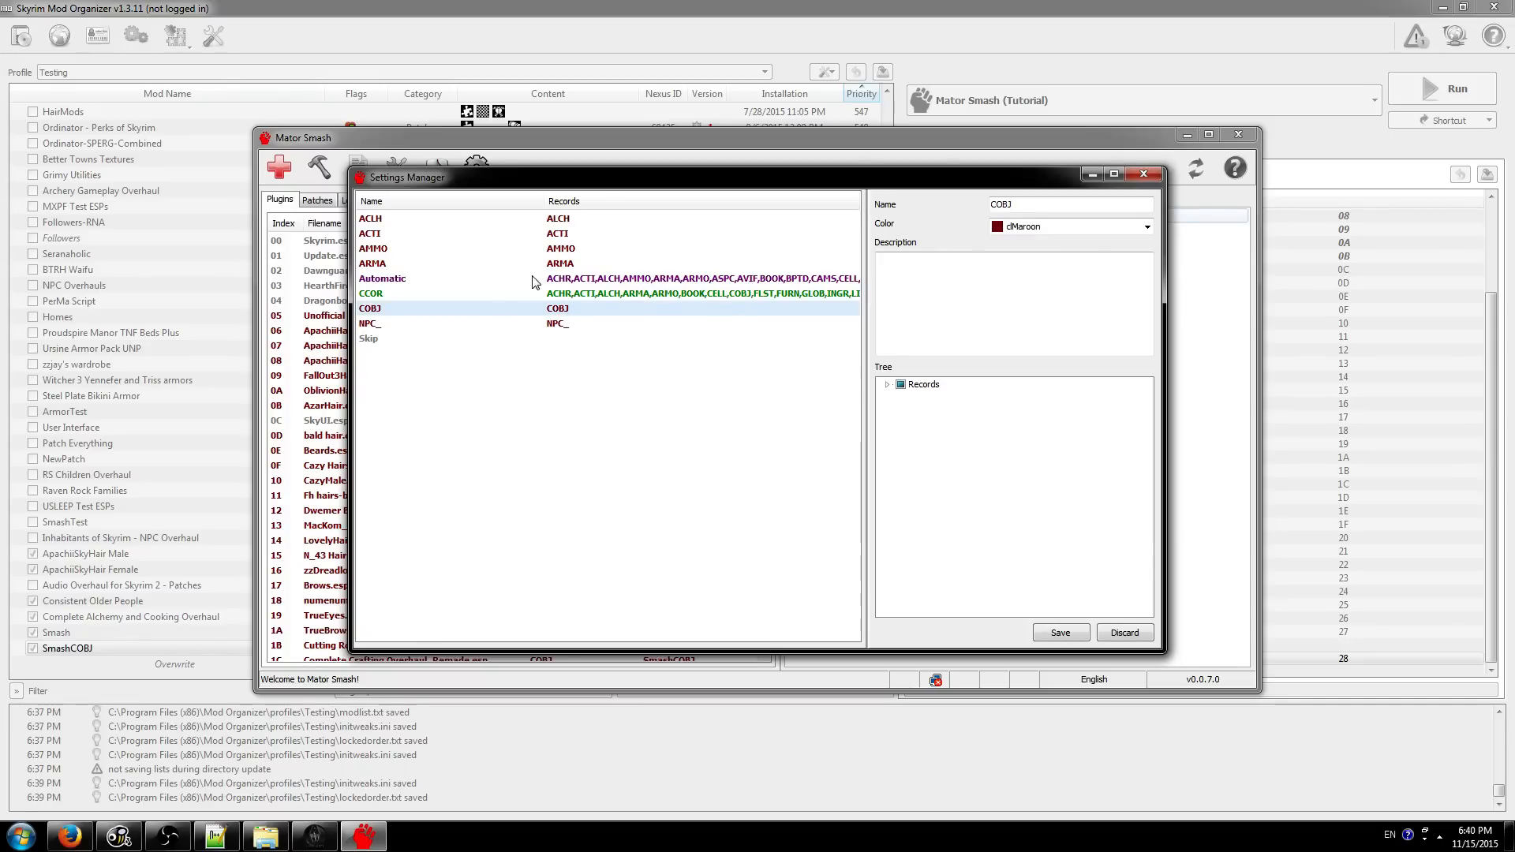
click(599, 284)
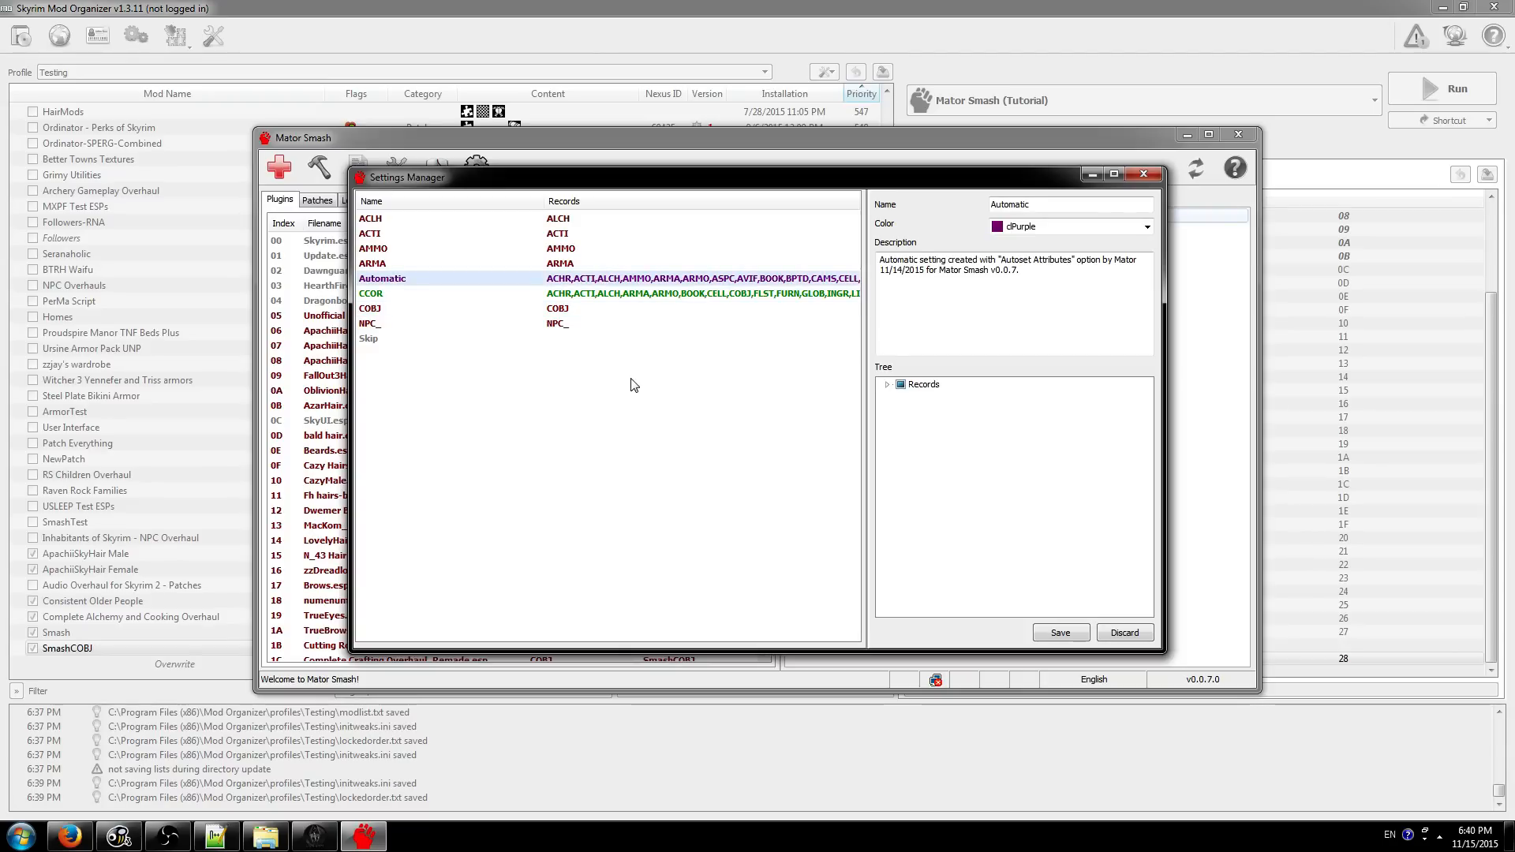
- Create a new smash setting and enter Automatic Tutorial as its name
click(574, 365)
right_click(546, 361)
click(576, 376)
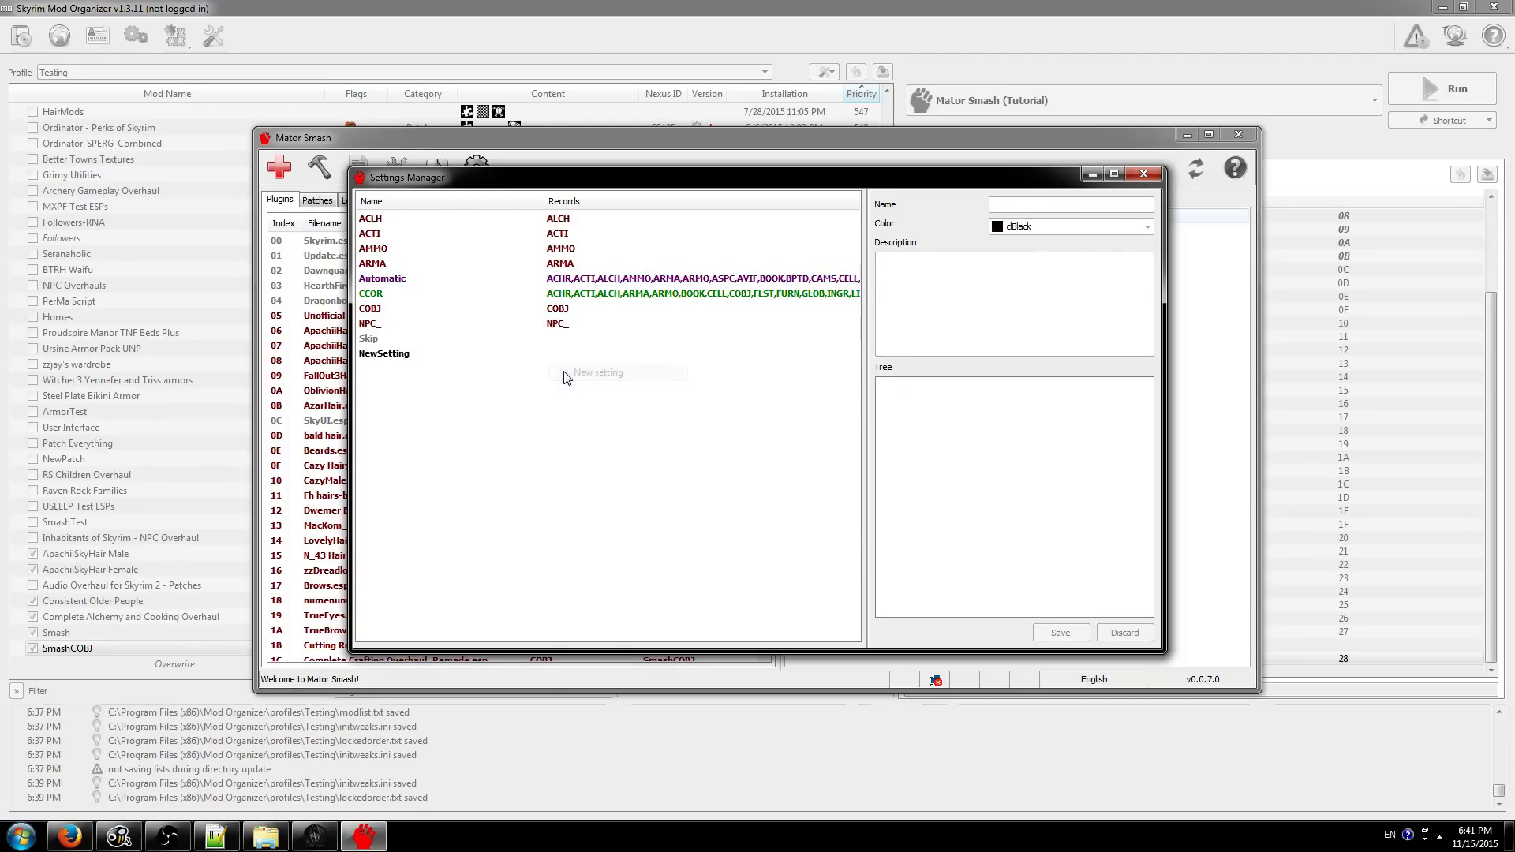
click(407, 355)
double_click(1065, 205)
text(Automatic )
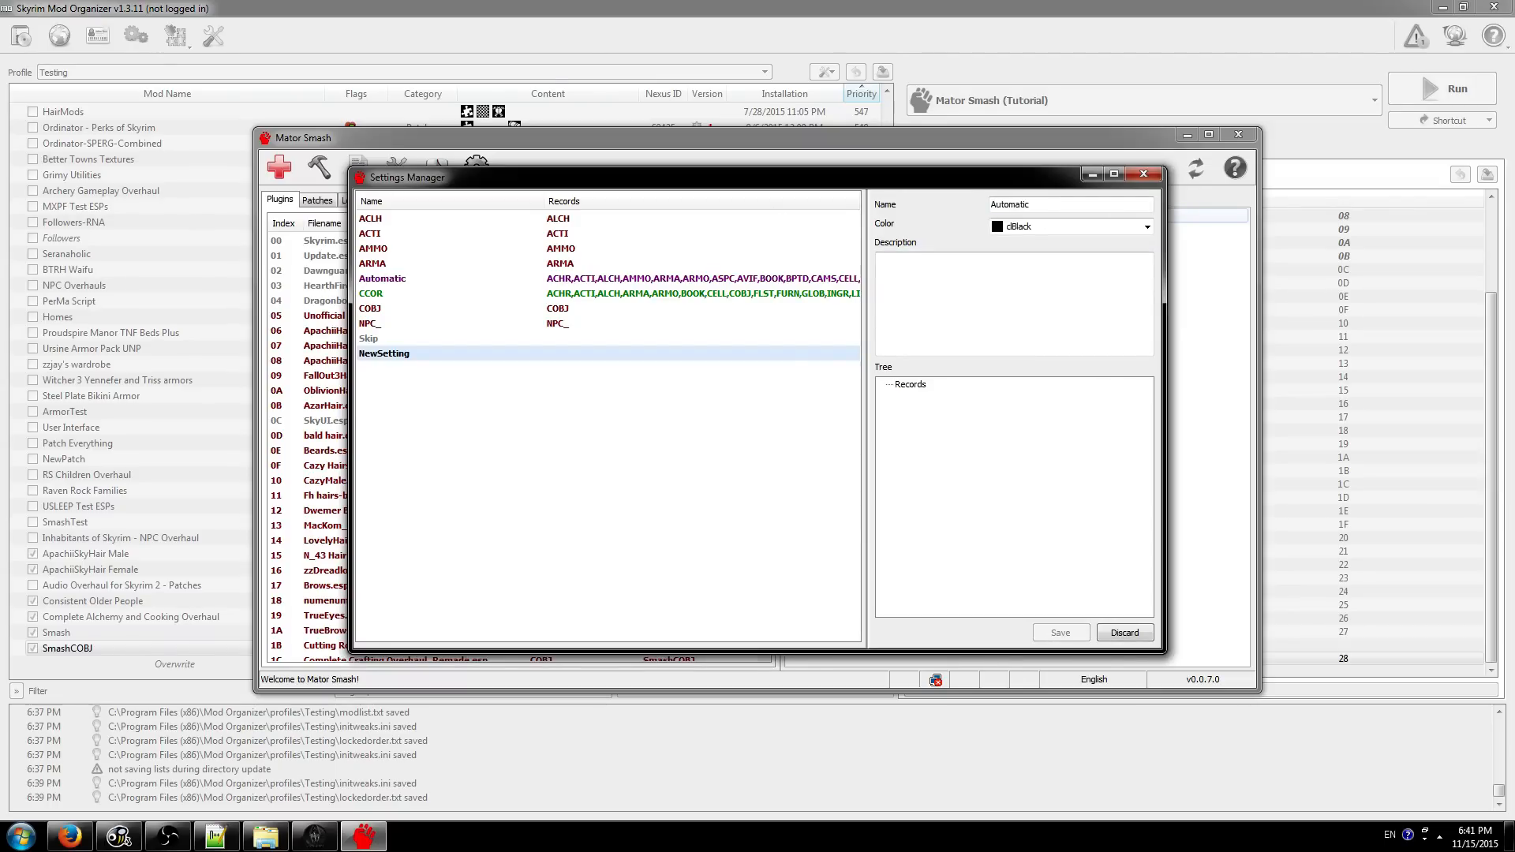
text(Tutorial)
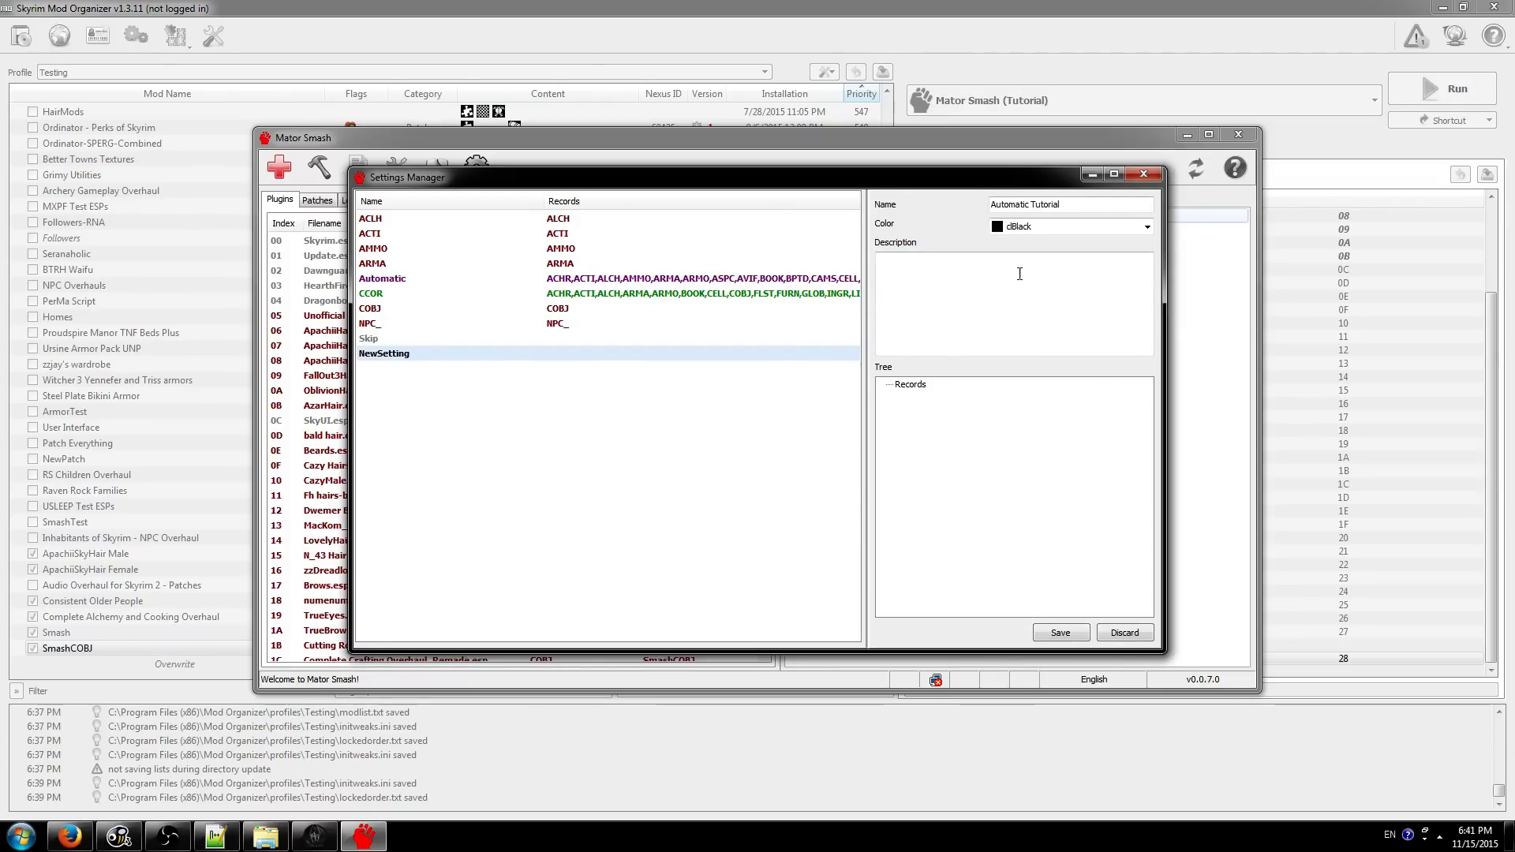
- Set the new setting's color to clPurple and its description to "Blah."
click(1032, 227)
click(1038, 307)
click(1097, 315)
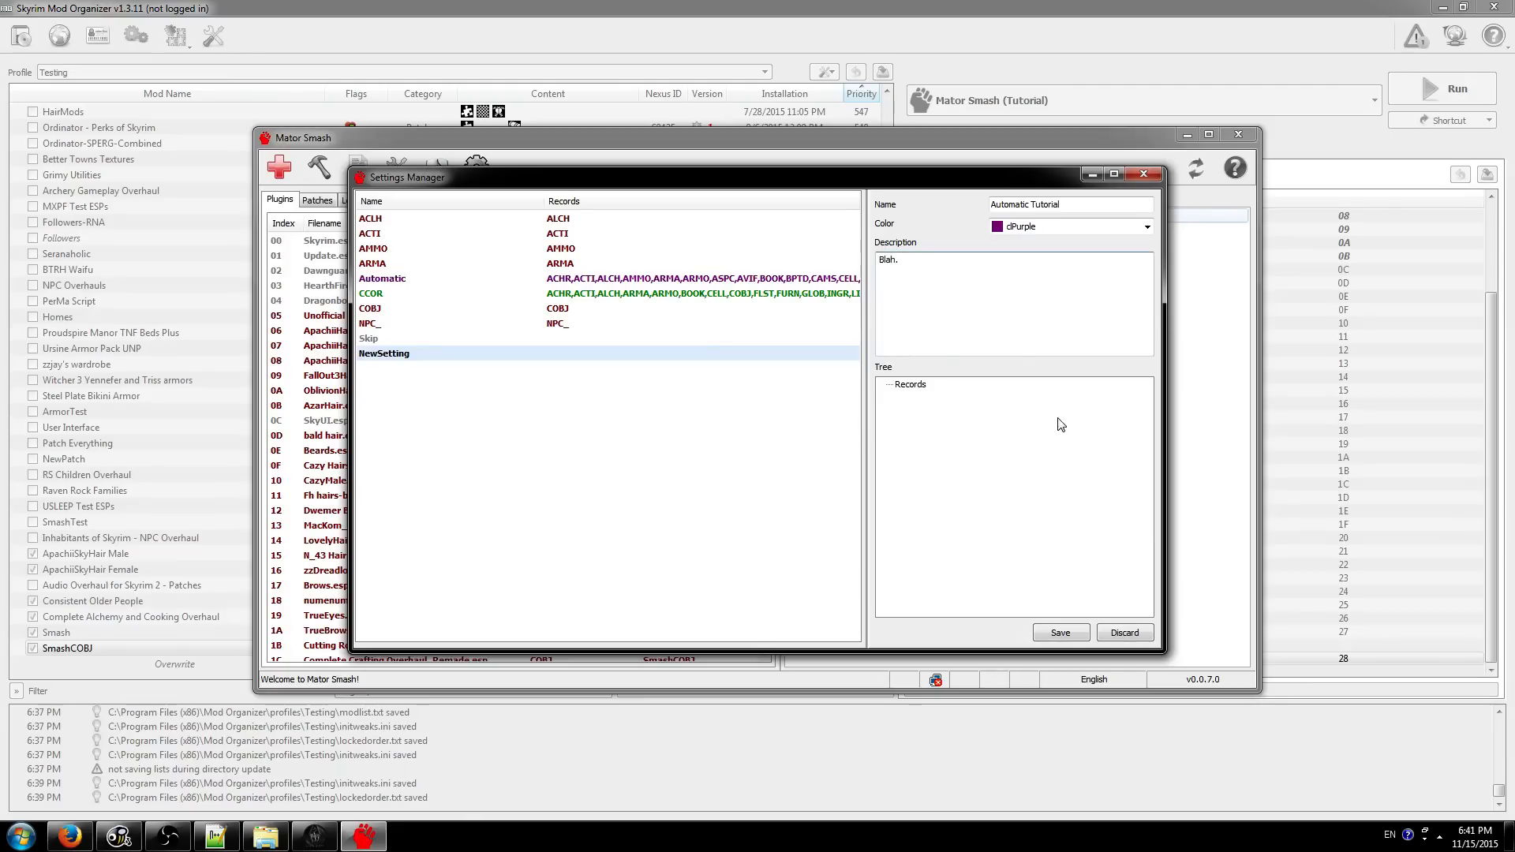
- Build the setting's record tree from all available plugins
right_click(903, 386)
click(952, 418)
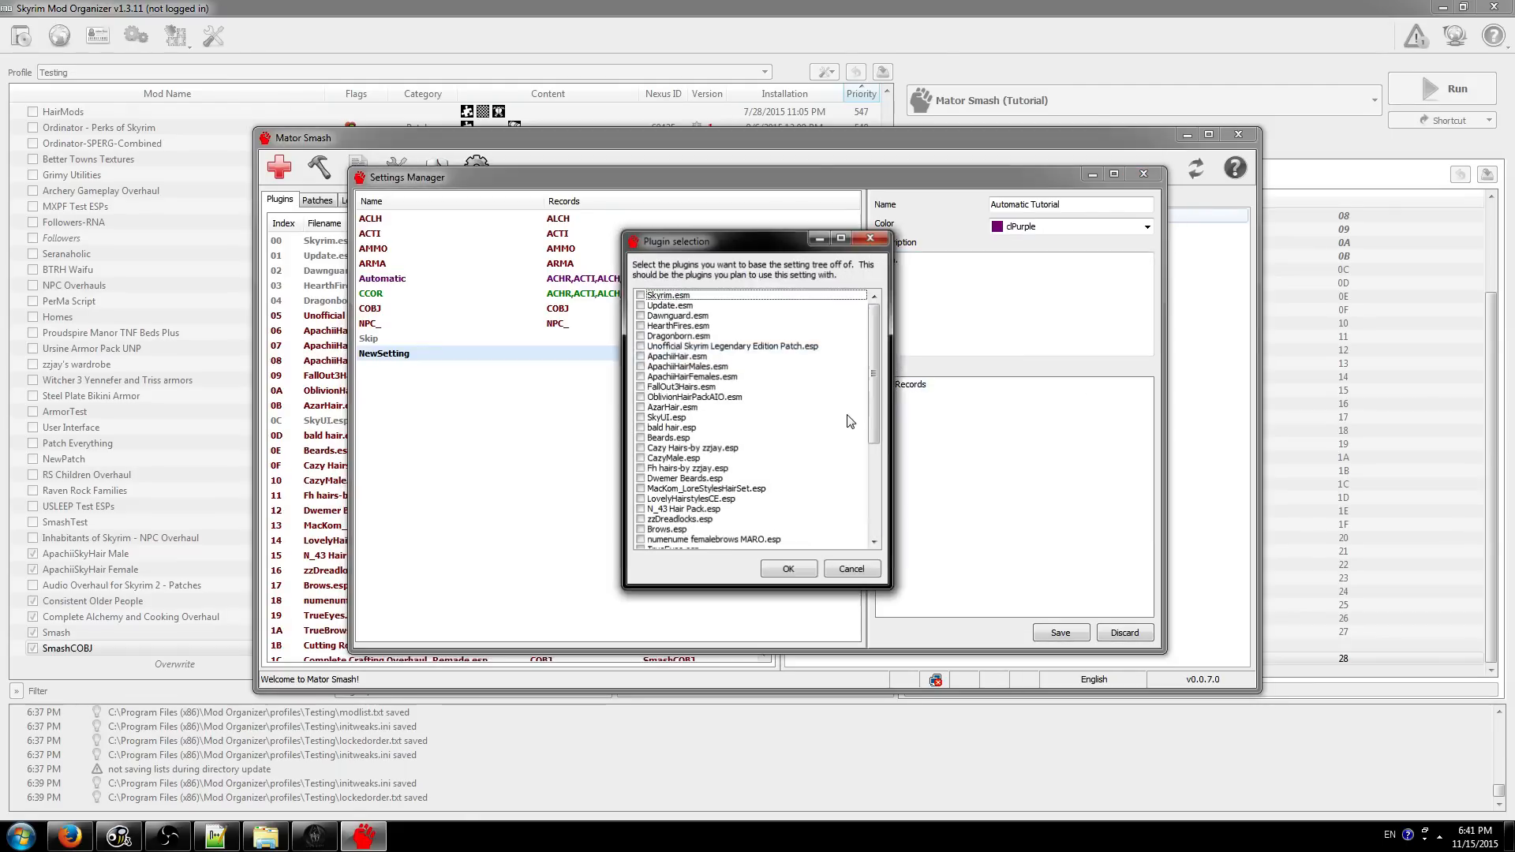
right_click(697, 314)
click(739, 326)
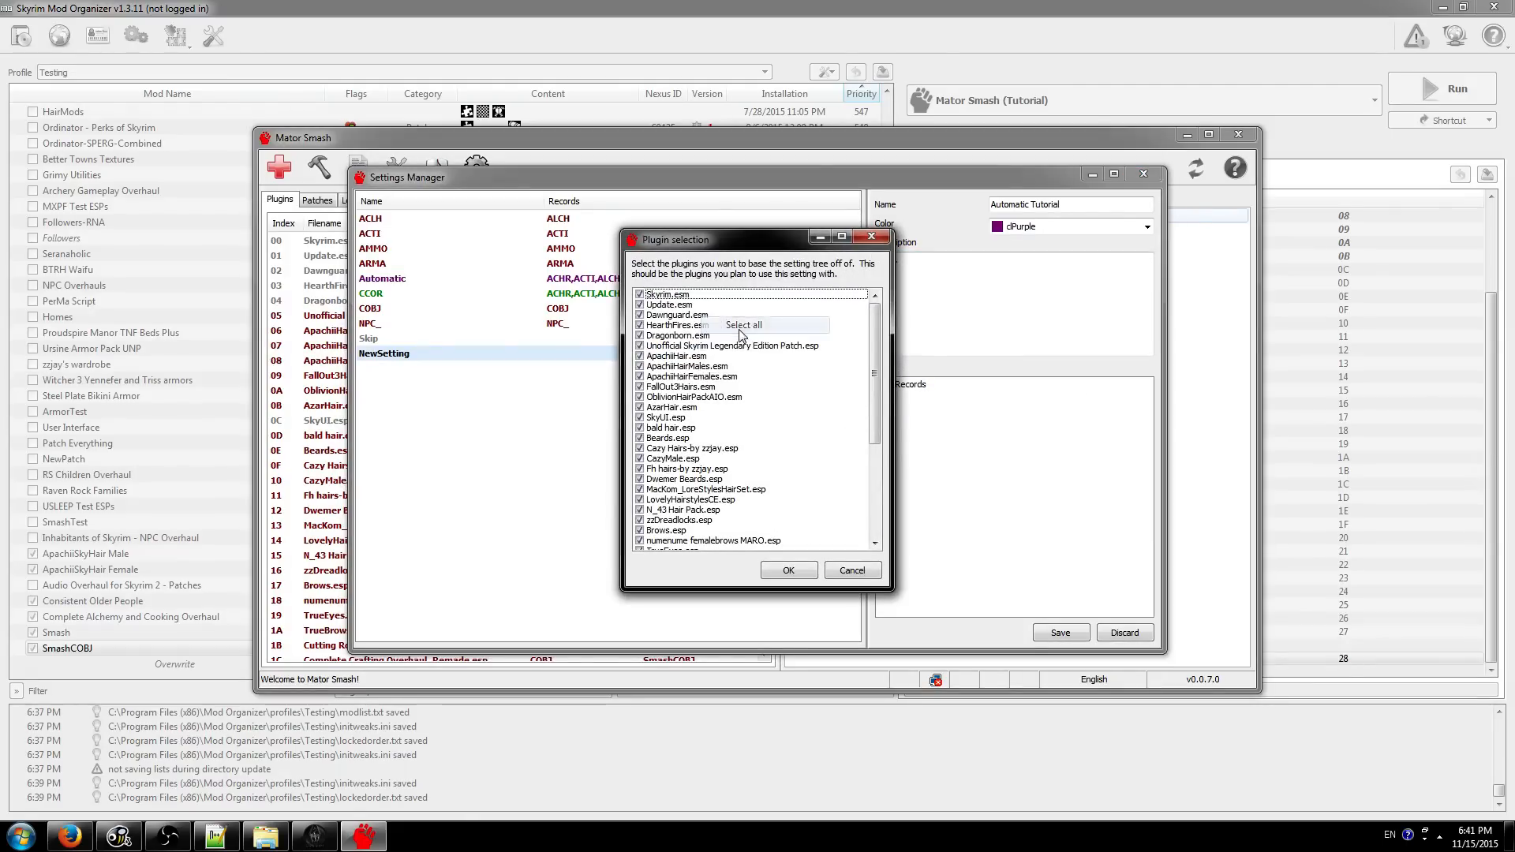
click(788, 569)
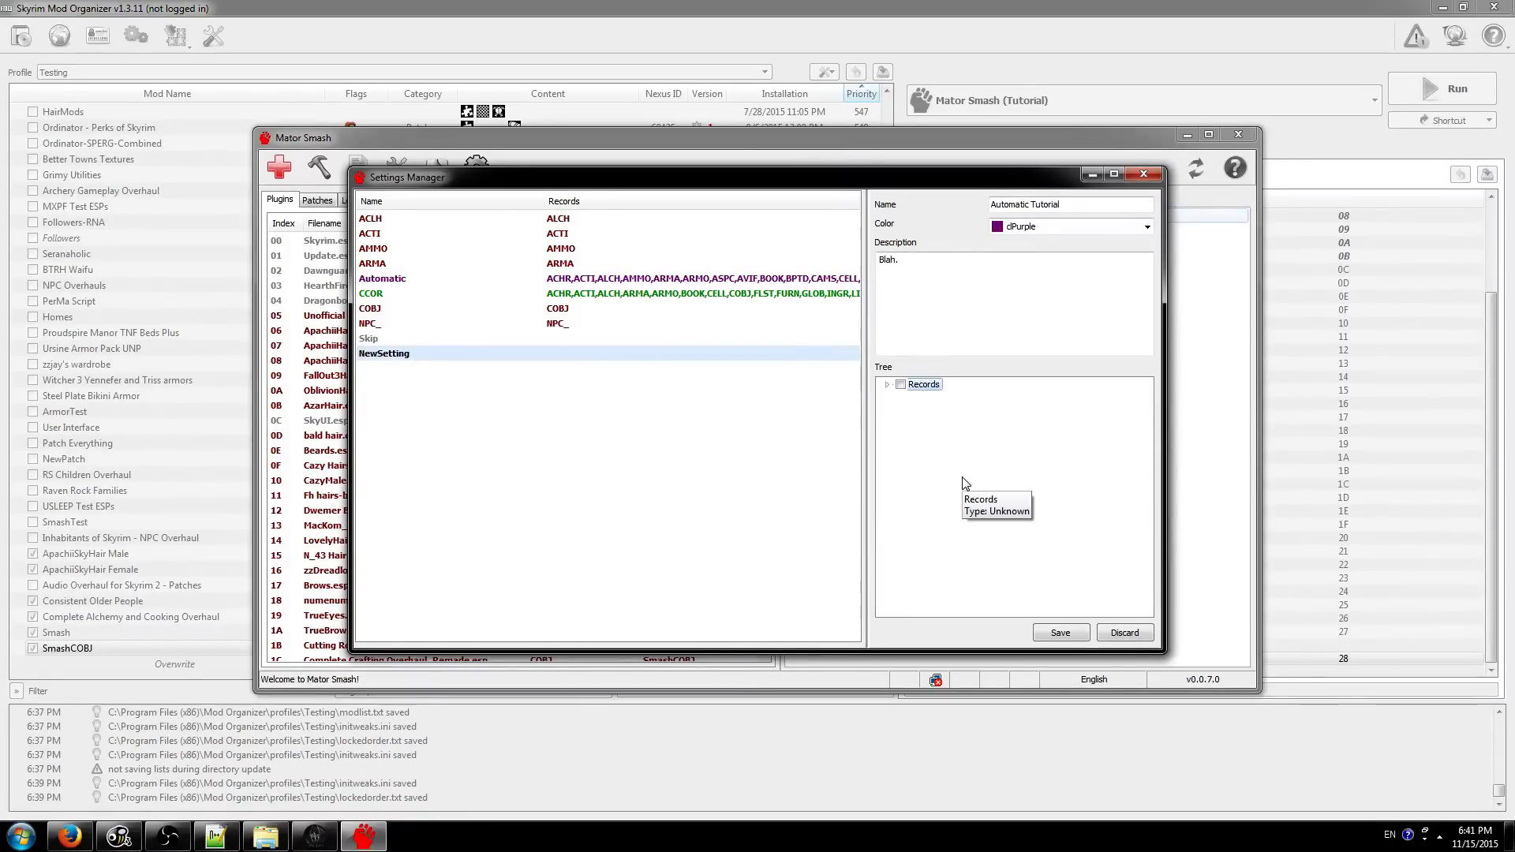
- Expand the Records tree and look through the record types built from the plugins
click(889, 385)
scroll(969, 434, down, 12)
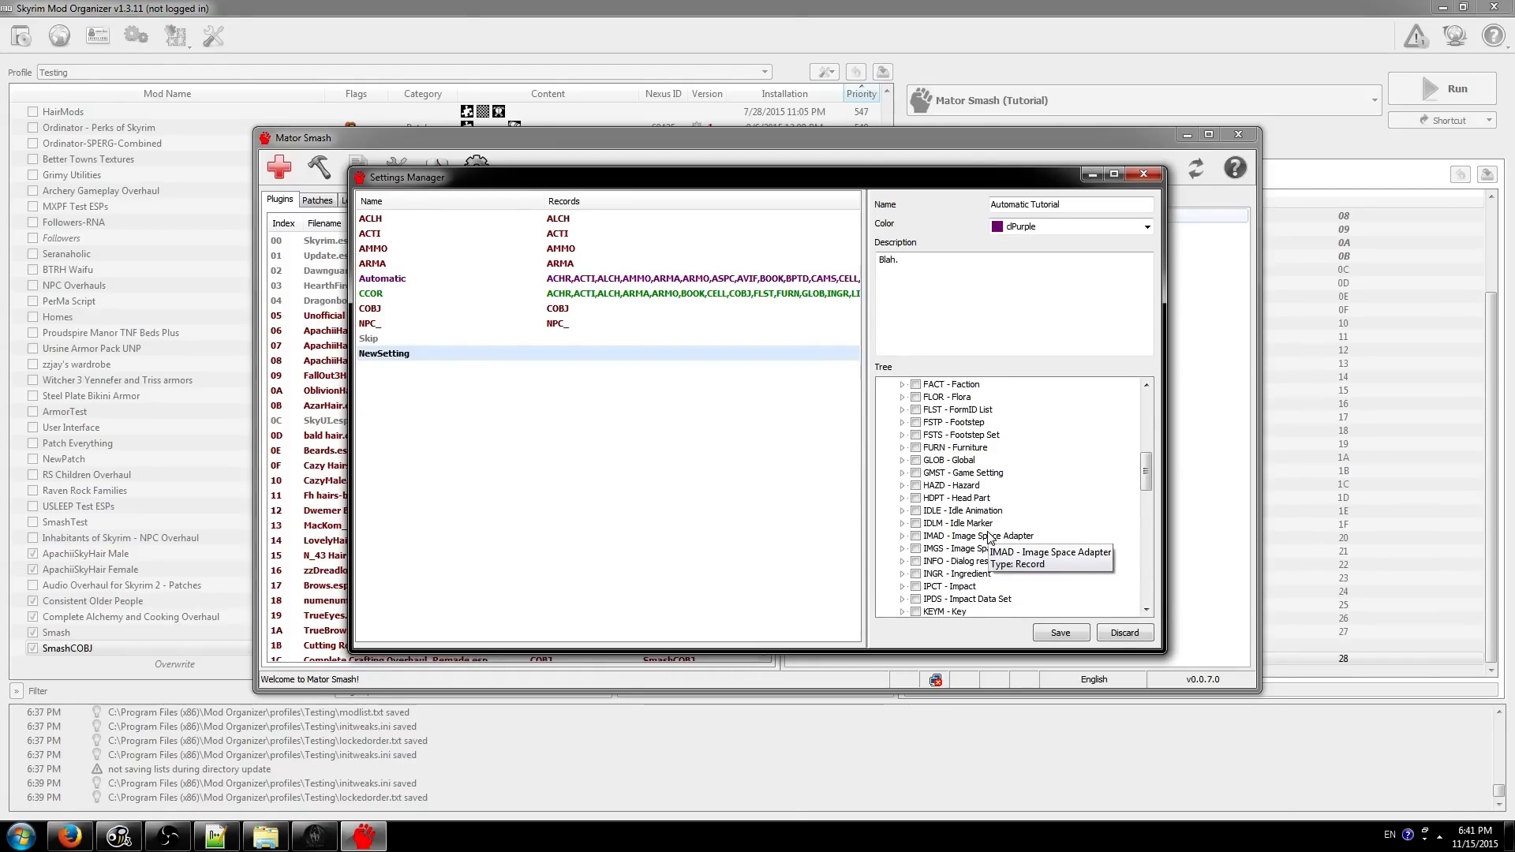
scroll(987, 529, down, 15)
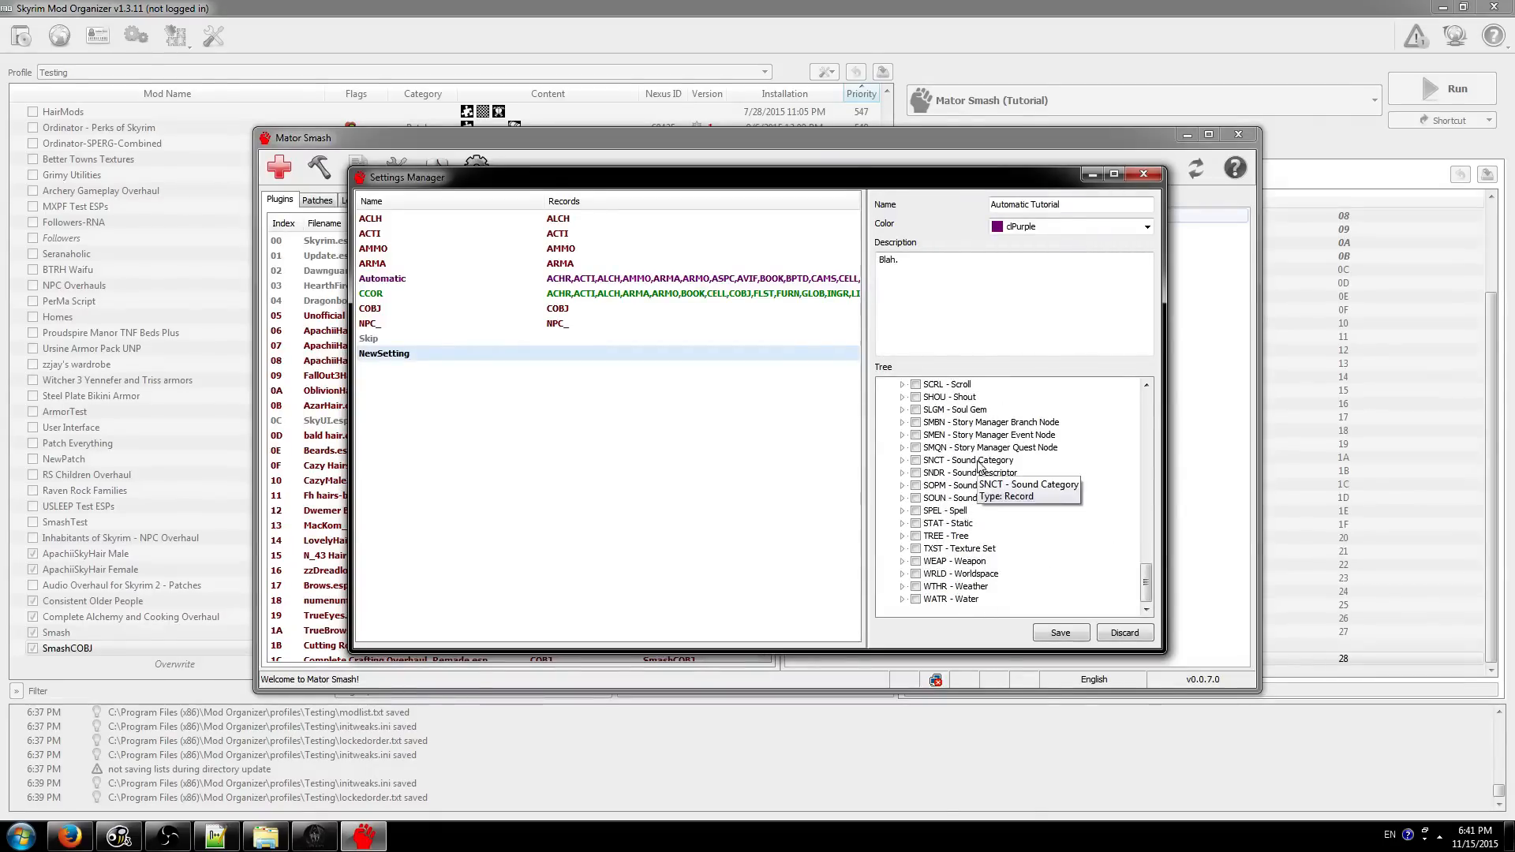
scroll(970, 536, up, 6)
scroll(968, 539, up, 20)
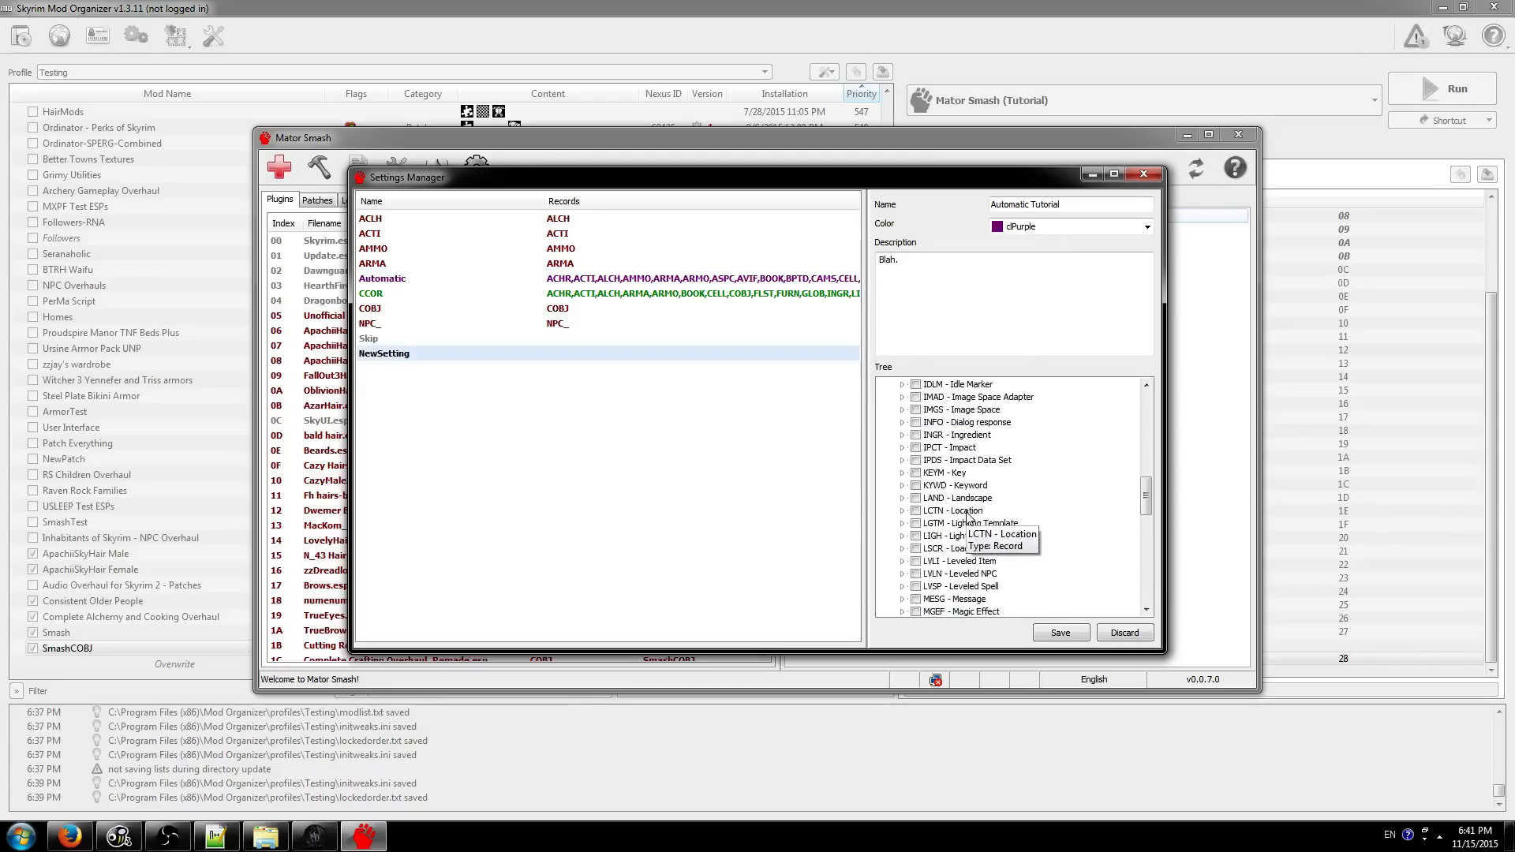
scroll(966, 450, down, 16)
scroll(957, 428, up, 16)
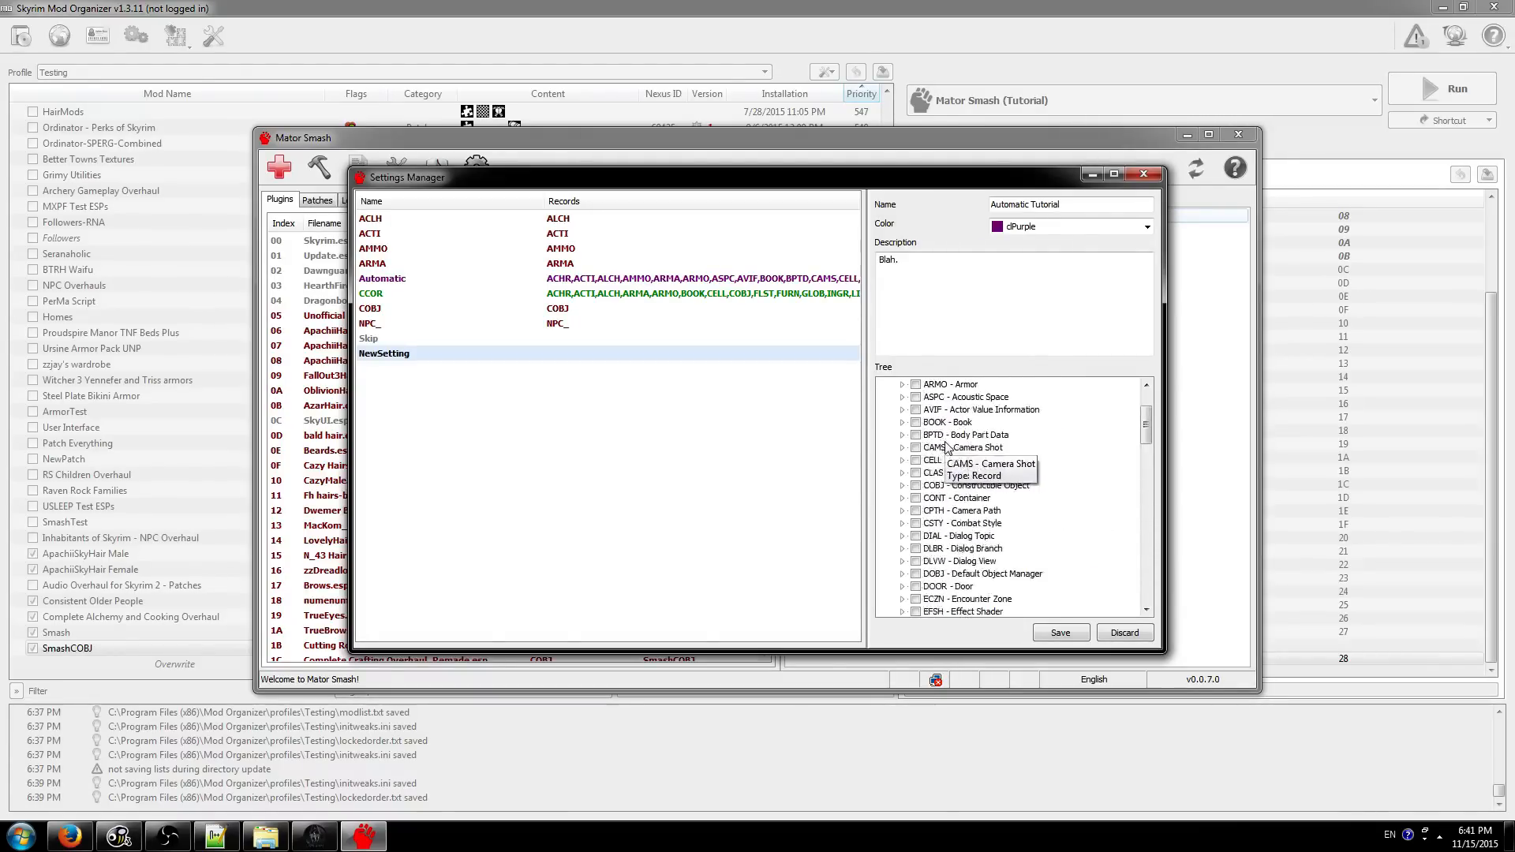
- Autoset the attributes for the whole Records tree and confirm the operation
right_click(925, 385)
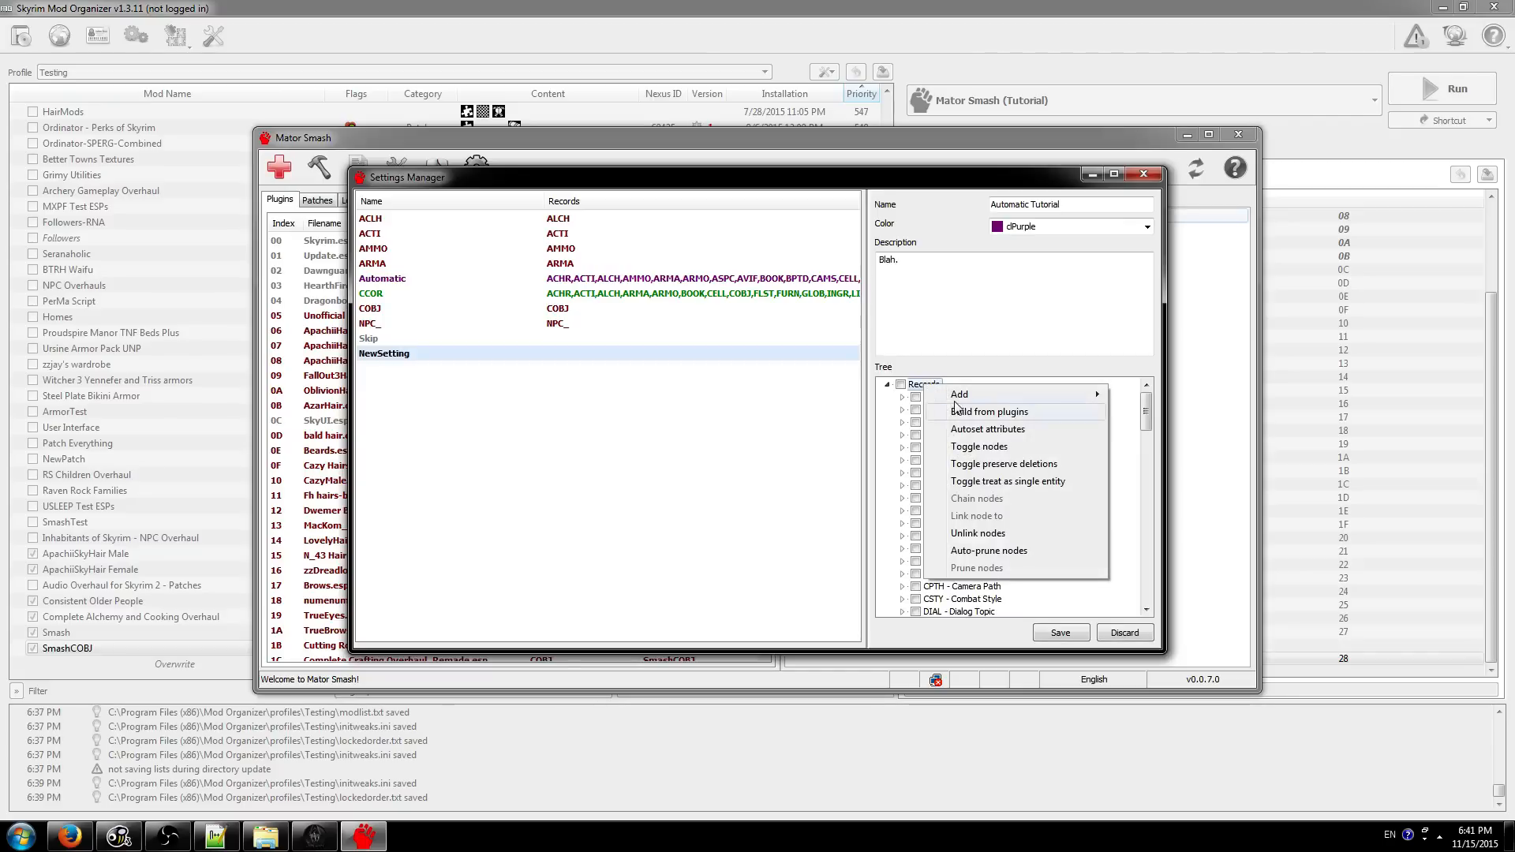
click(988, 430)
click(805, 443)
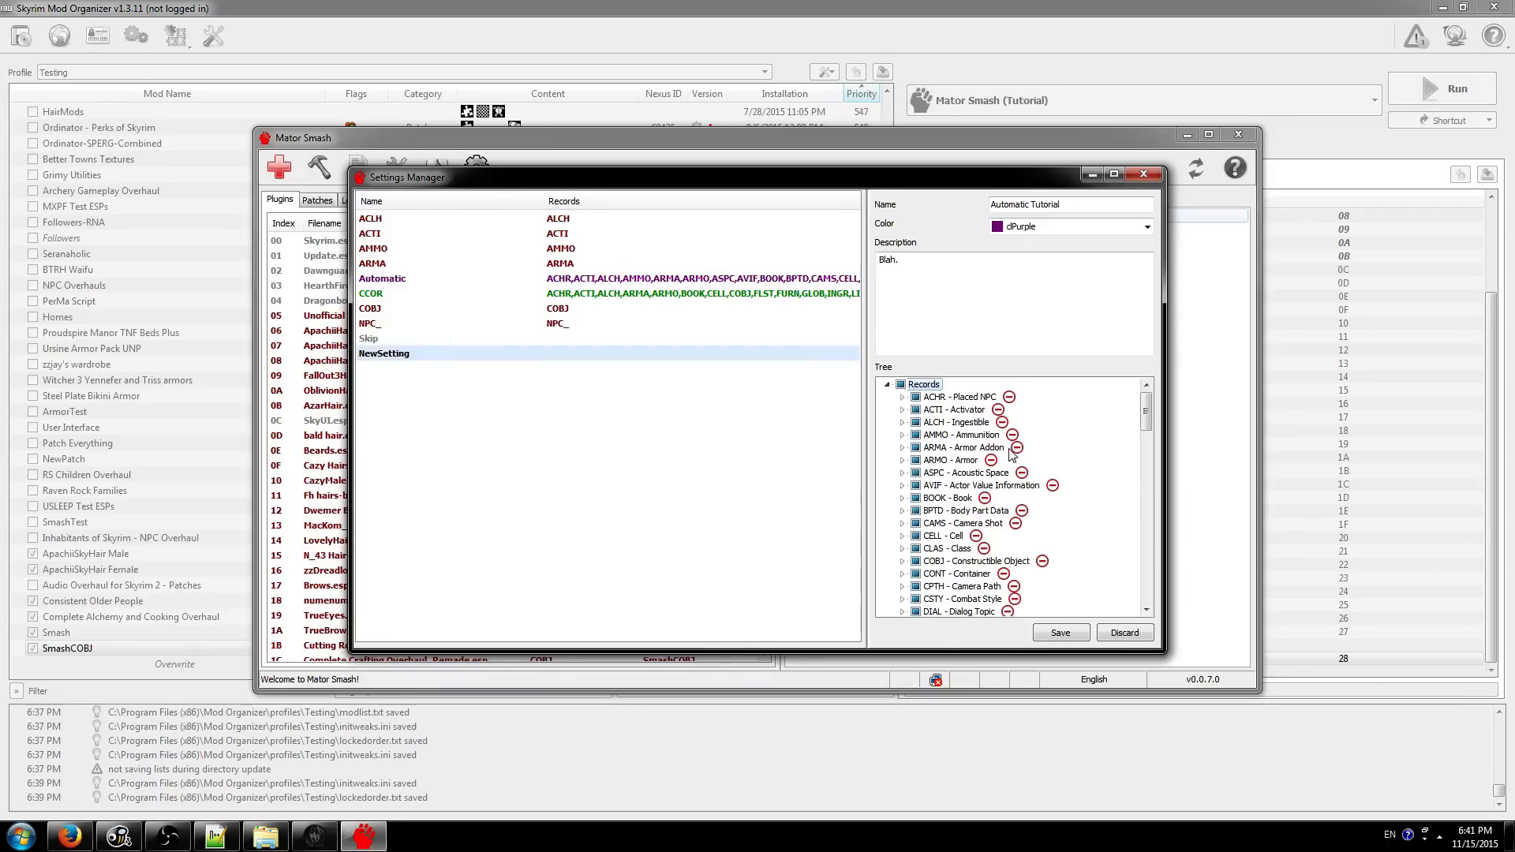
- Examine the autoset attributes of the SOUN - Sound Marker record, including its FNAM - Unknown element
scroll(1010, 452, down, 20)
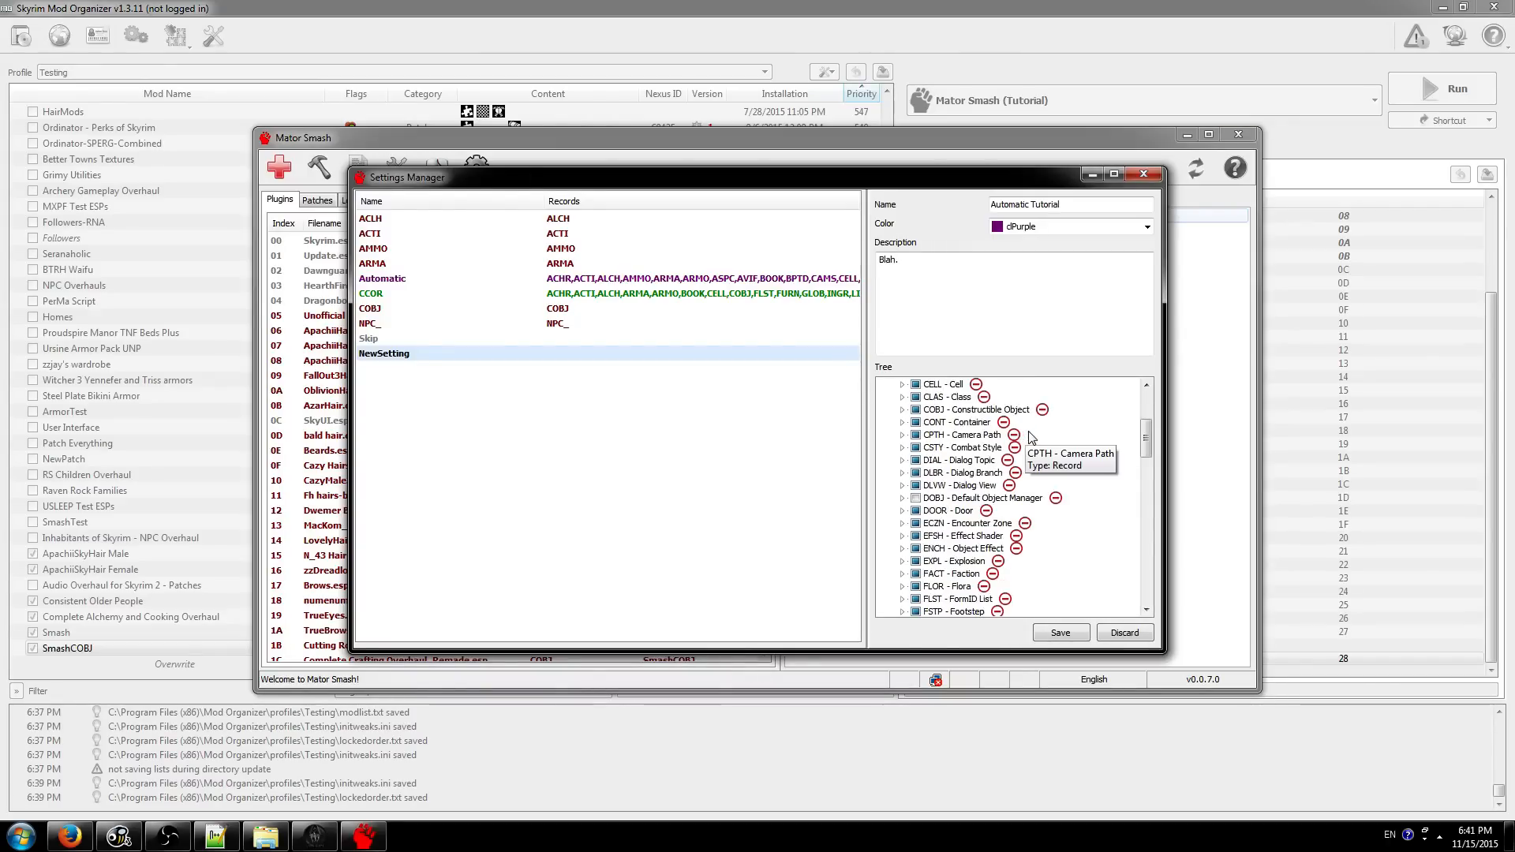
click(981, 500)
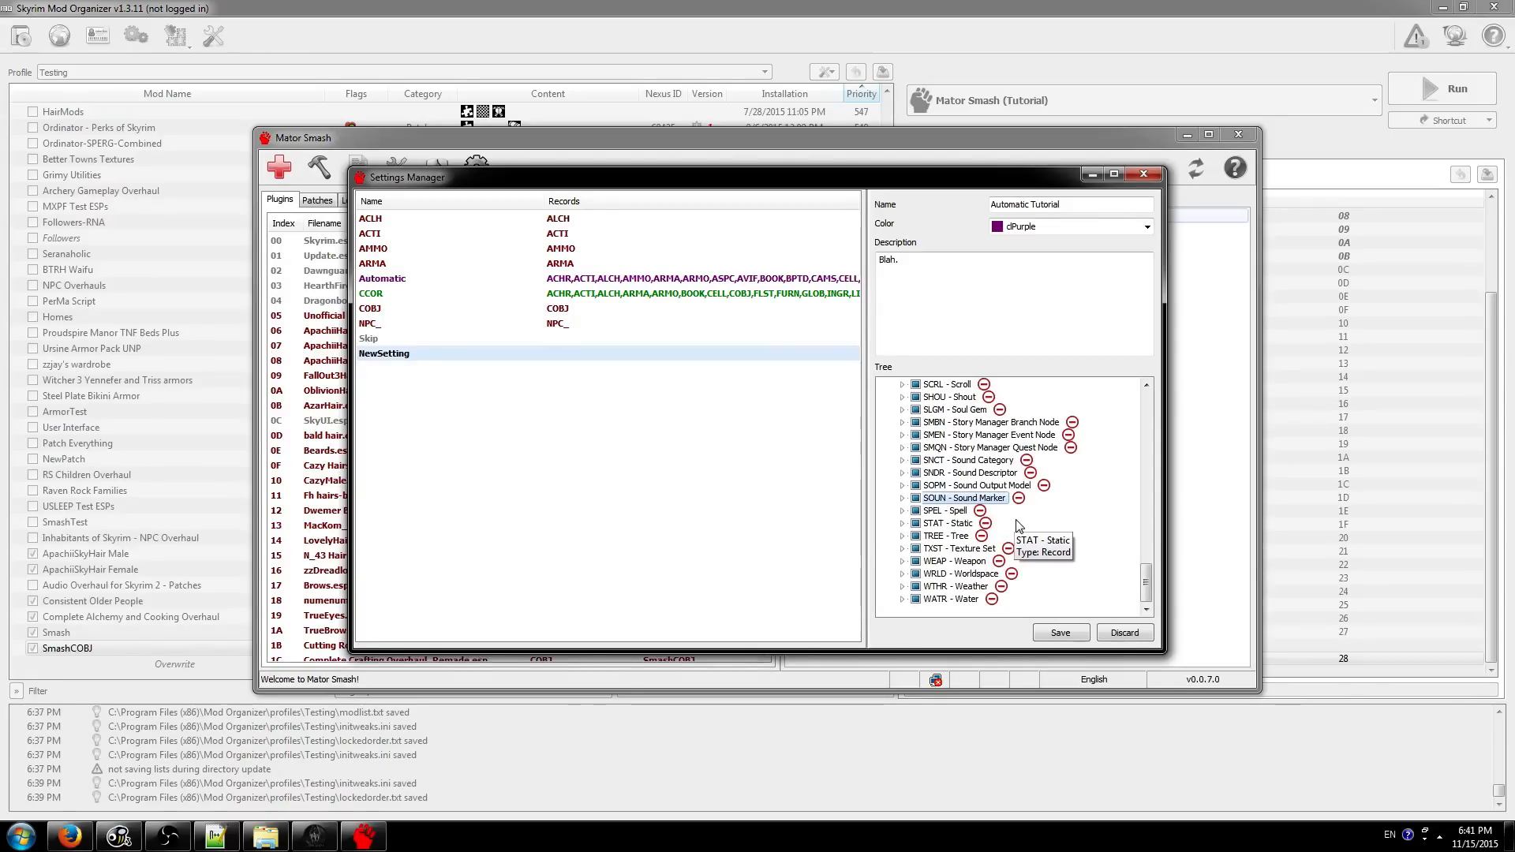
key(Right)
scroll(1017, 527, down, 1)
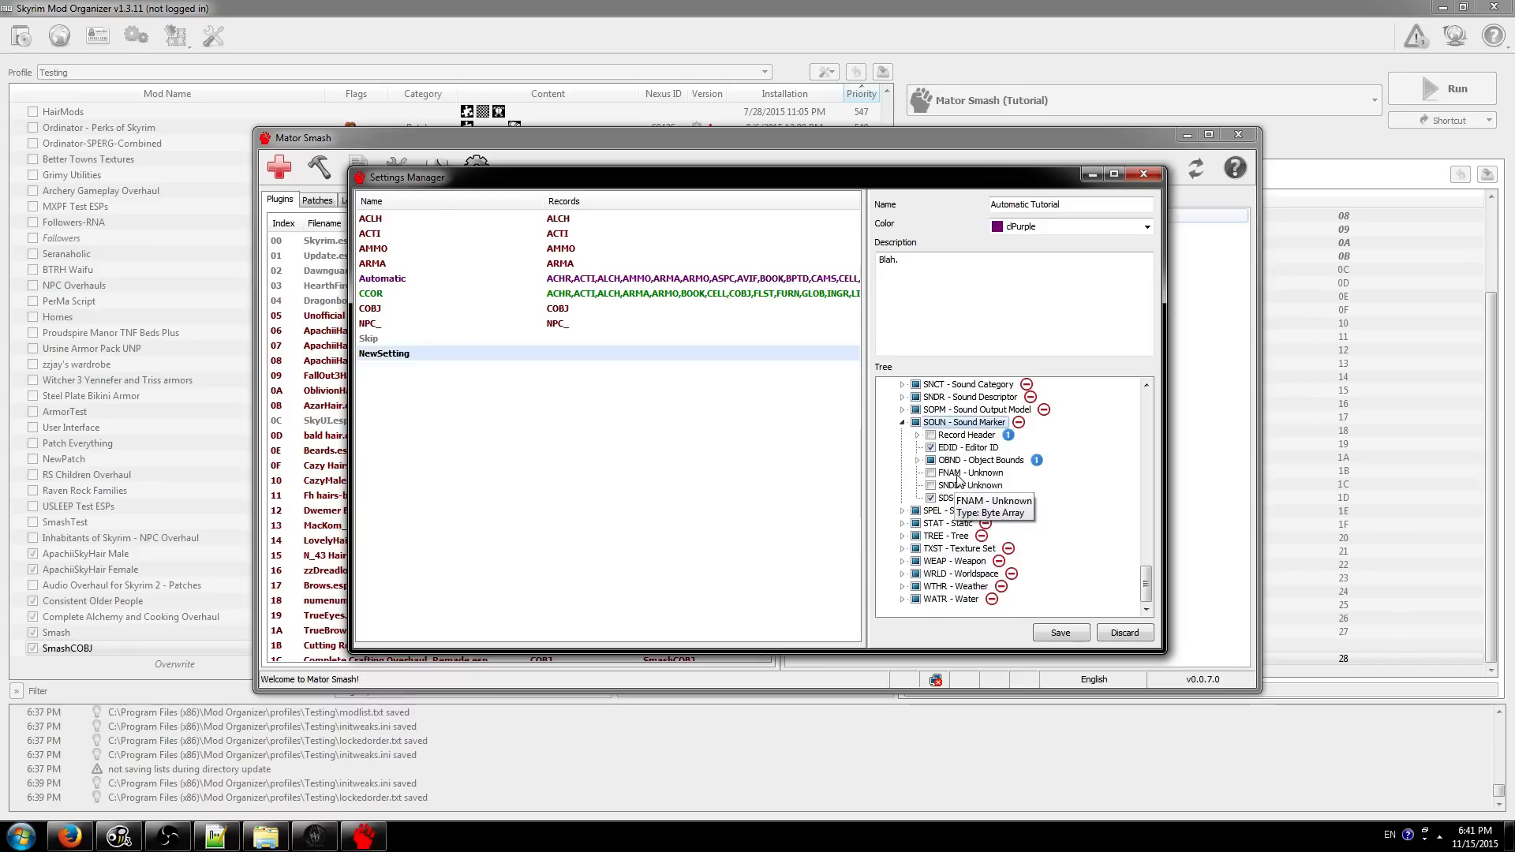
click(957, 475)
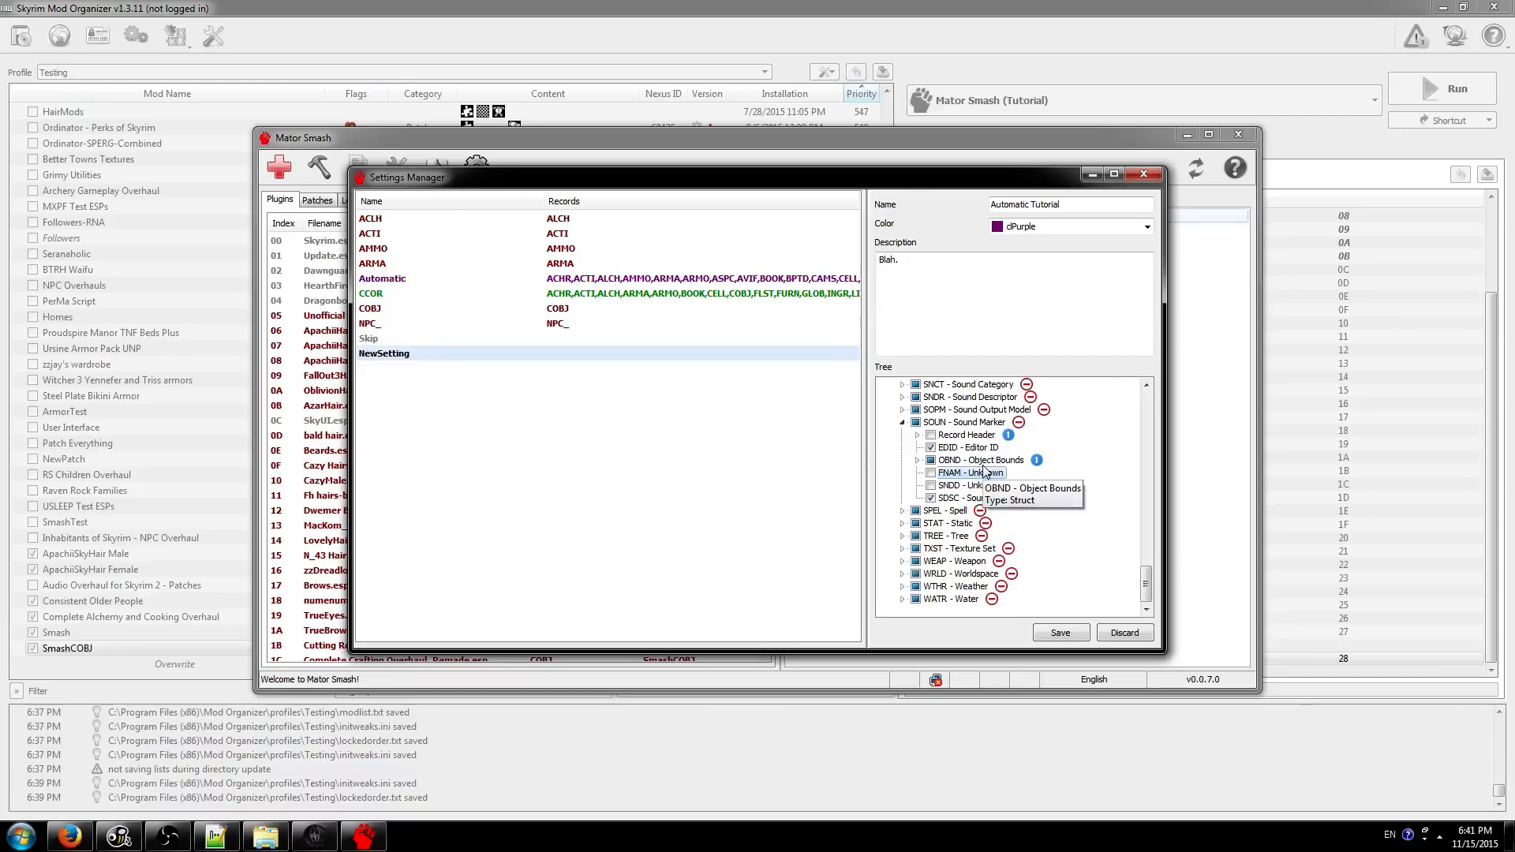
- Examine the autoset attributes of the SPEL - Spell record, expanding its SPIT - Data and Effects elements
double_click(958, 511)
scroll(970, 505, down, 2)
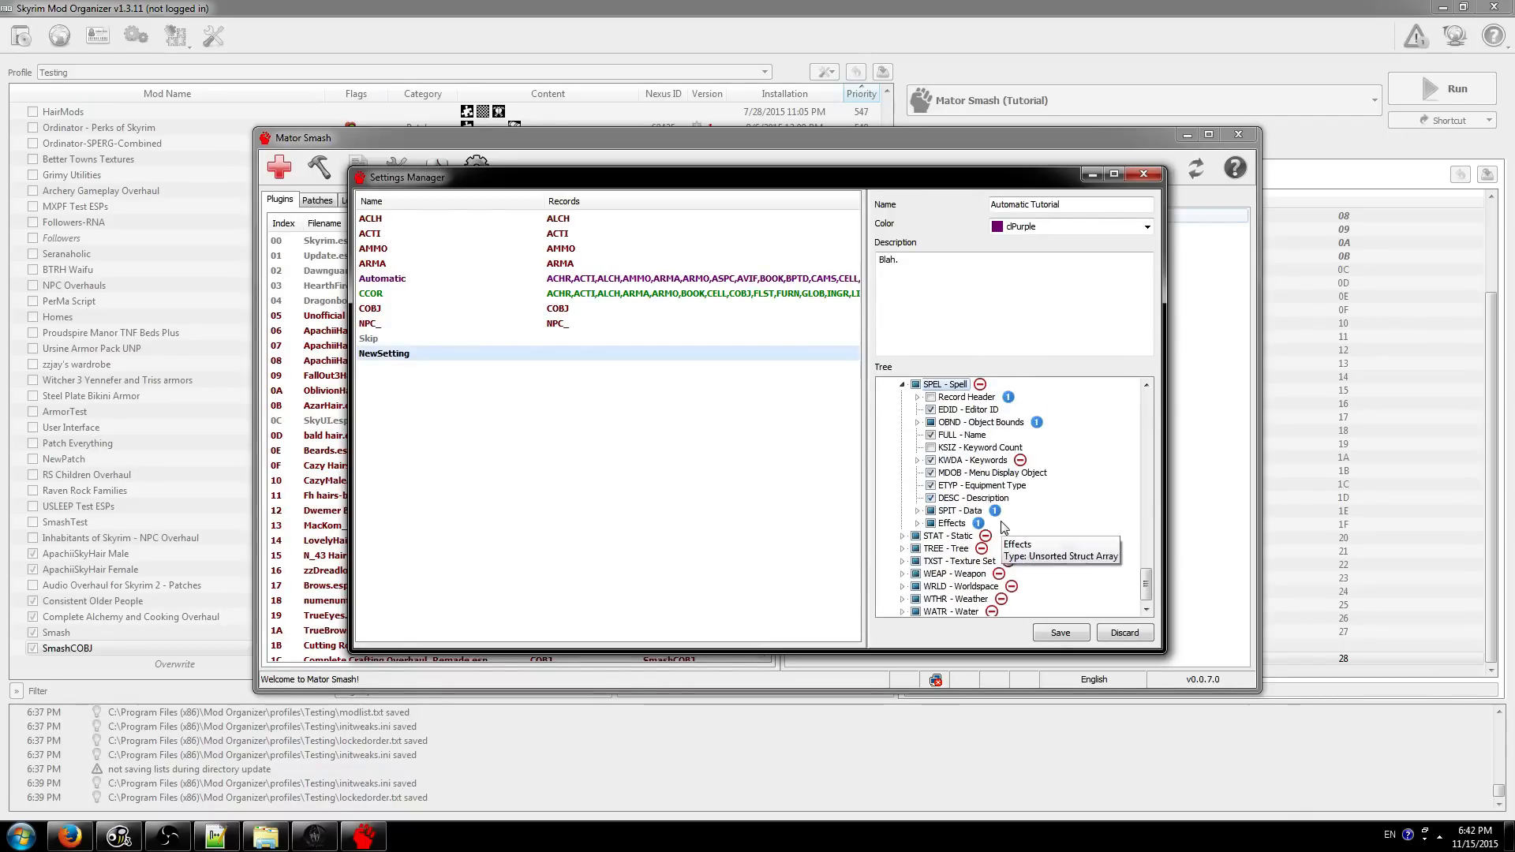
click(970, 500)
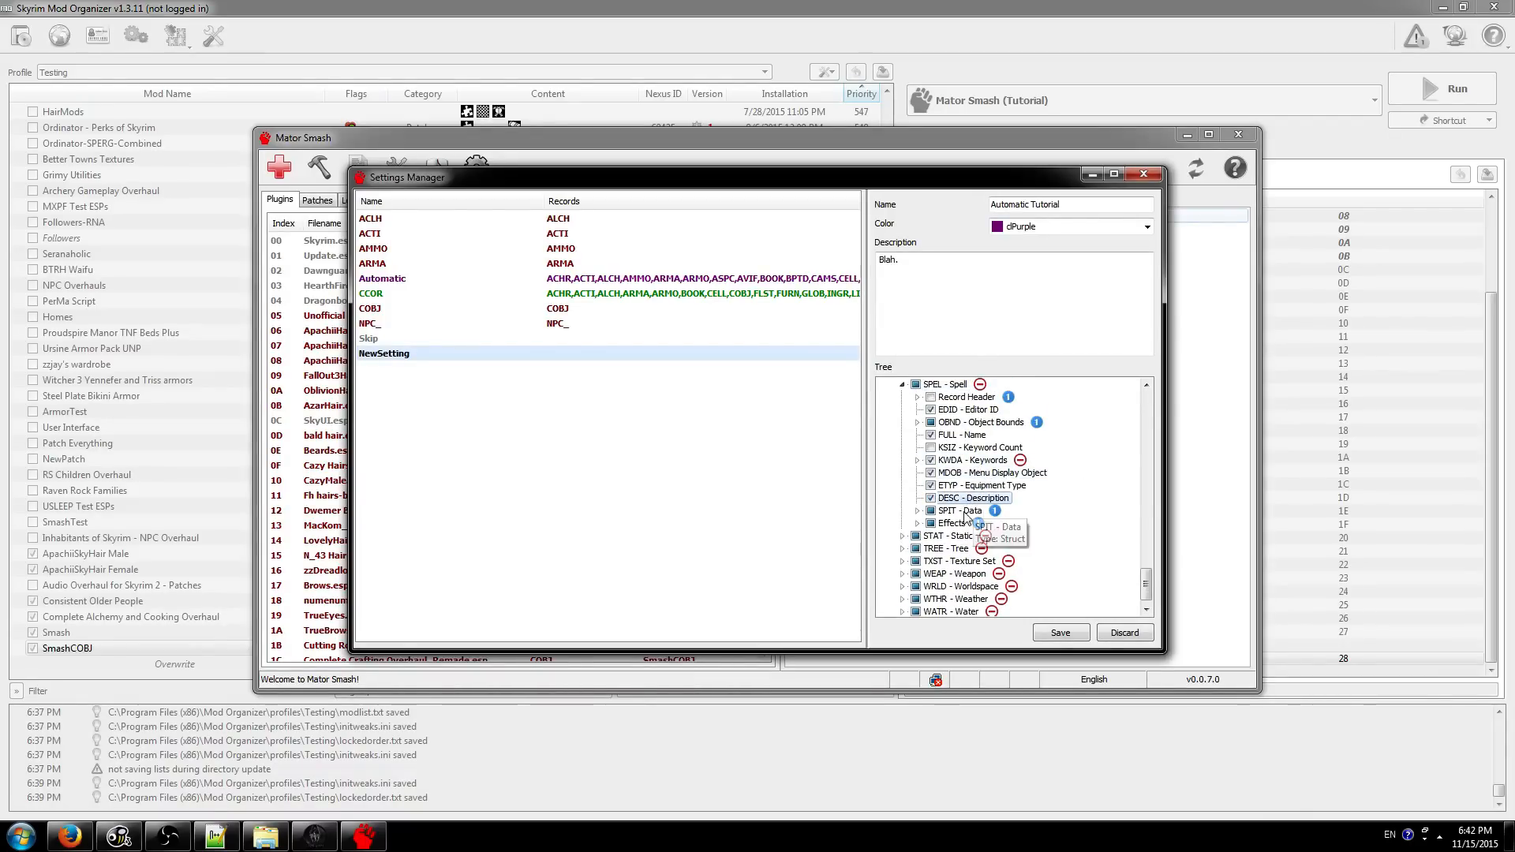
double_click(964, 511)
scroll(975, 525, down, 3)
double_click(953, 512)
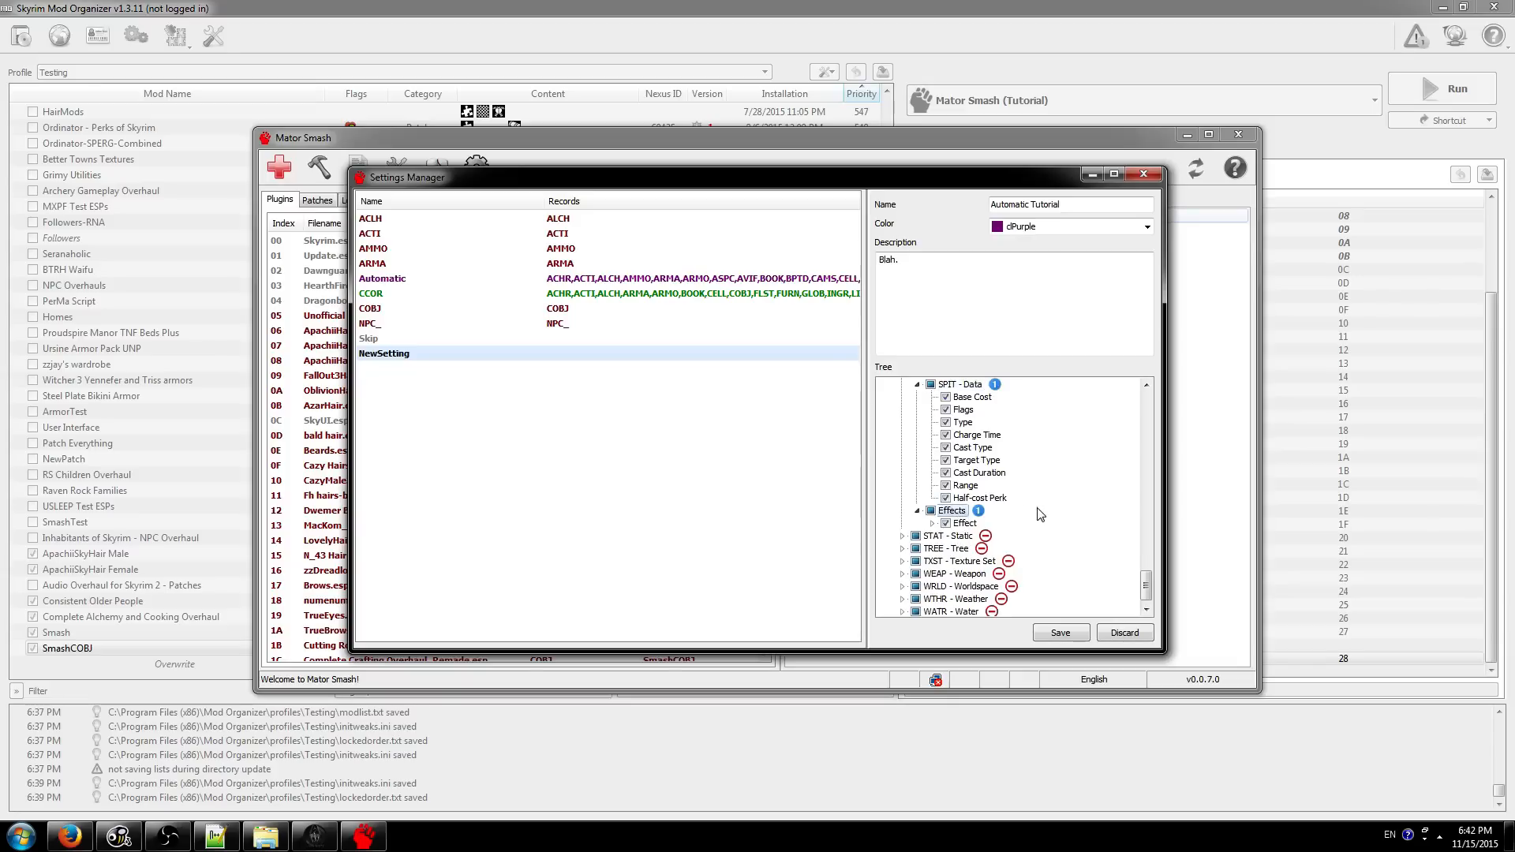
scroll(1027, 514, up, 1)
double_click(971, 561)
double_click(975, 561)
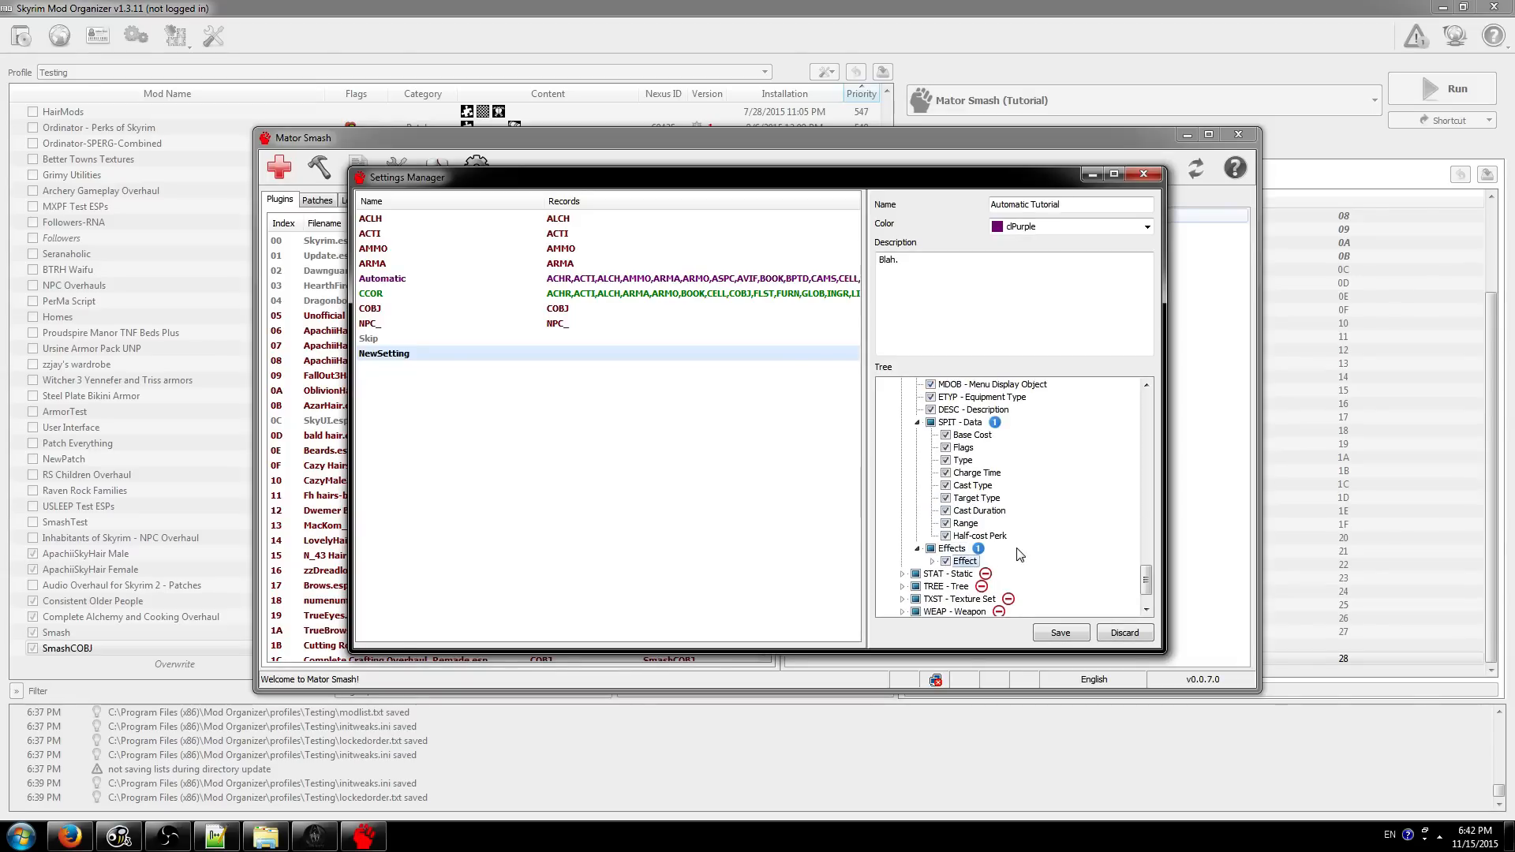
- Recheck the SPIT - Data fields of the Spell record and collapse the expanded Spell and Sound Marker nodes
double_click(953, 549)
double_click(961, 423)
double_click(960, 498)
scroll(1002, 521, down, 1)
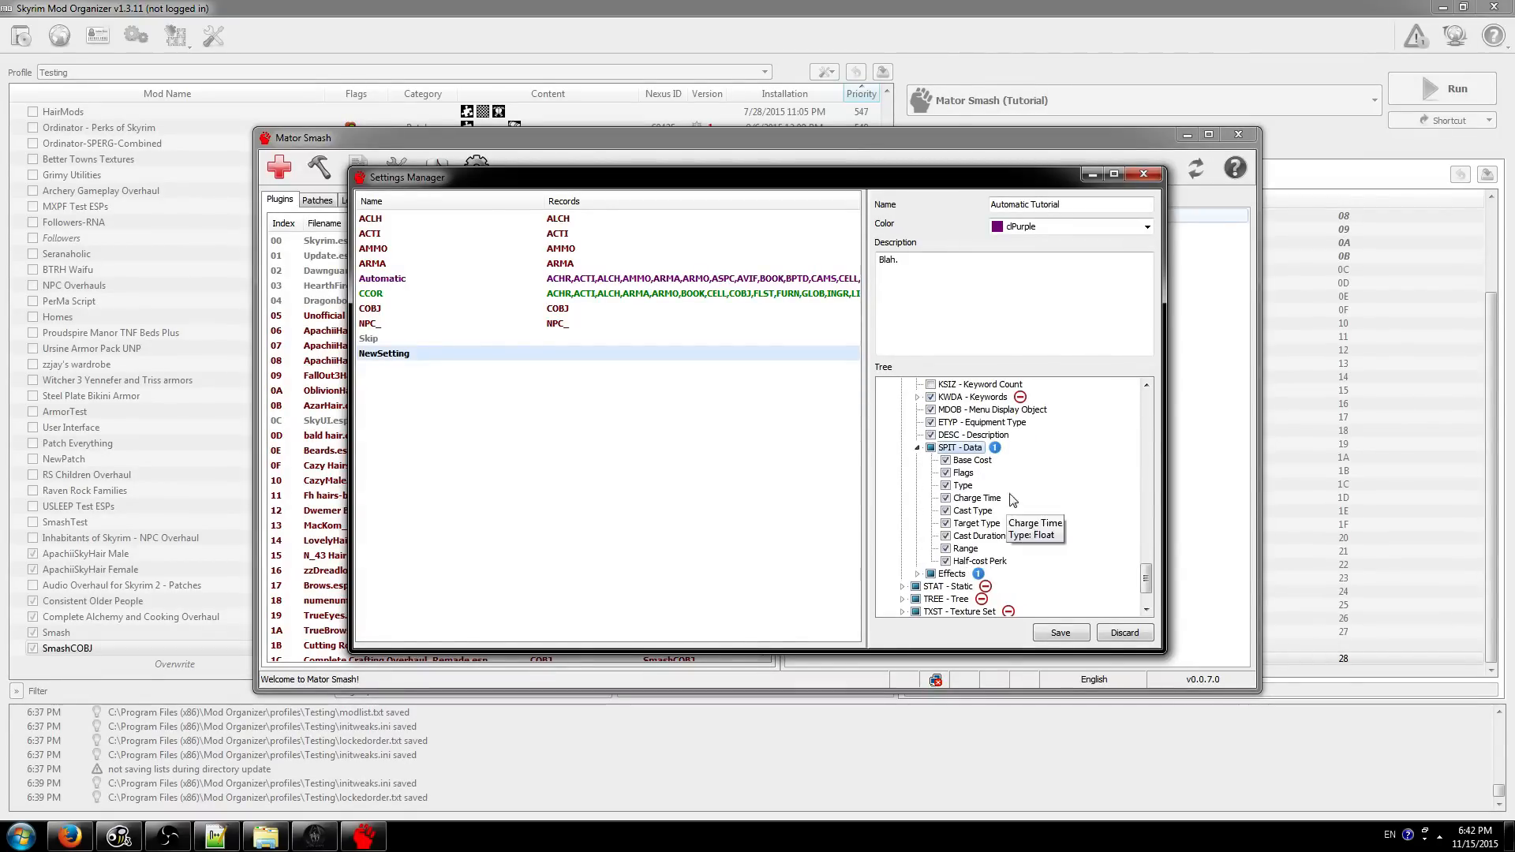
scroll(1035, 466, up, 3)
key(Left)
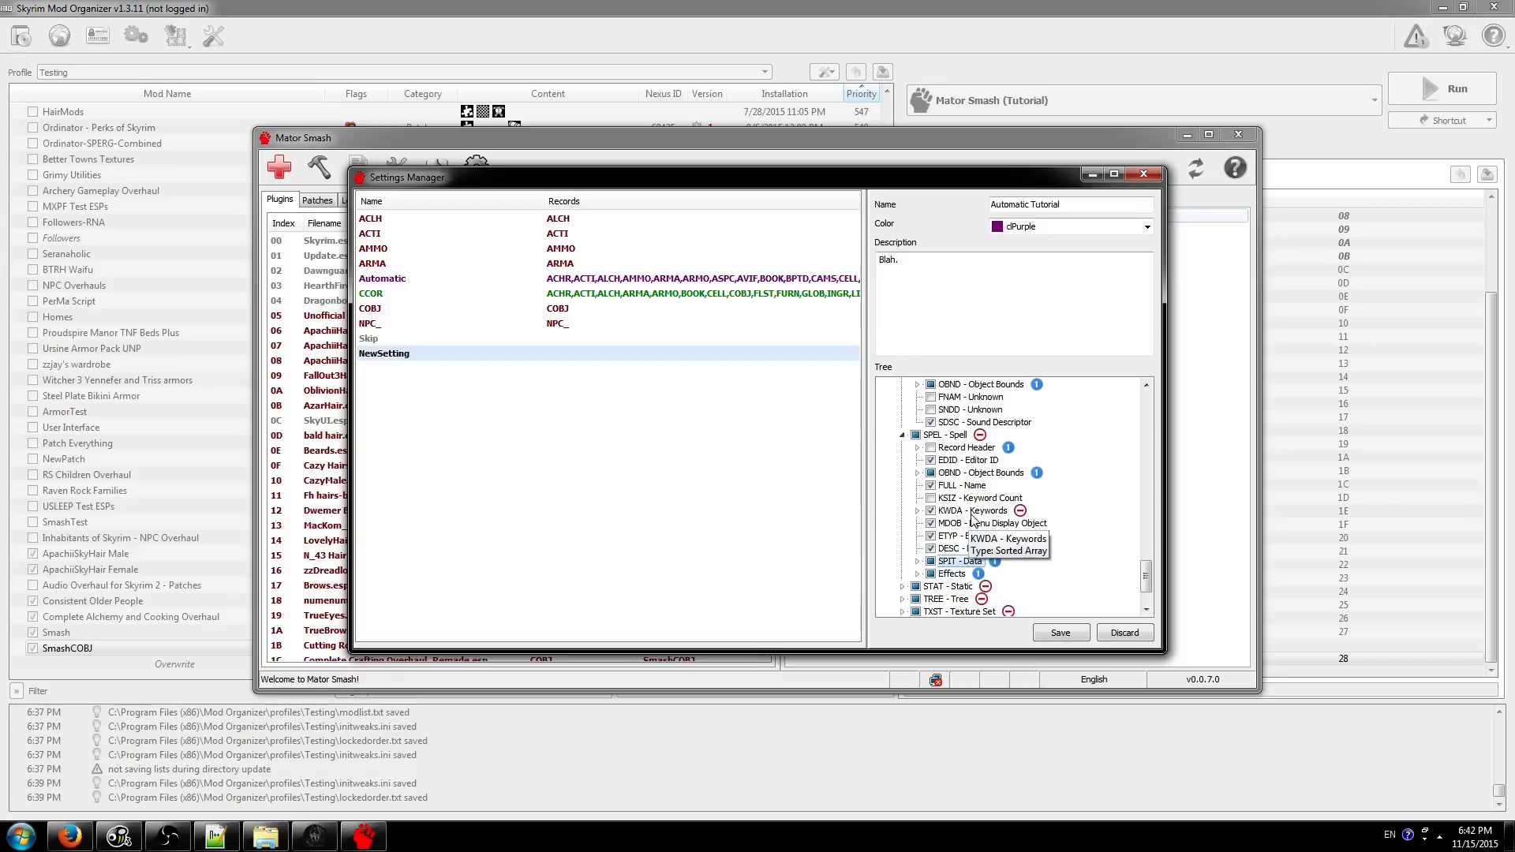
scroll(986, 465, up, 2)
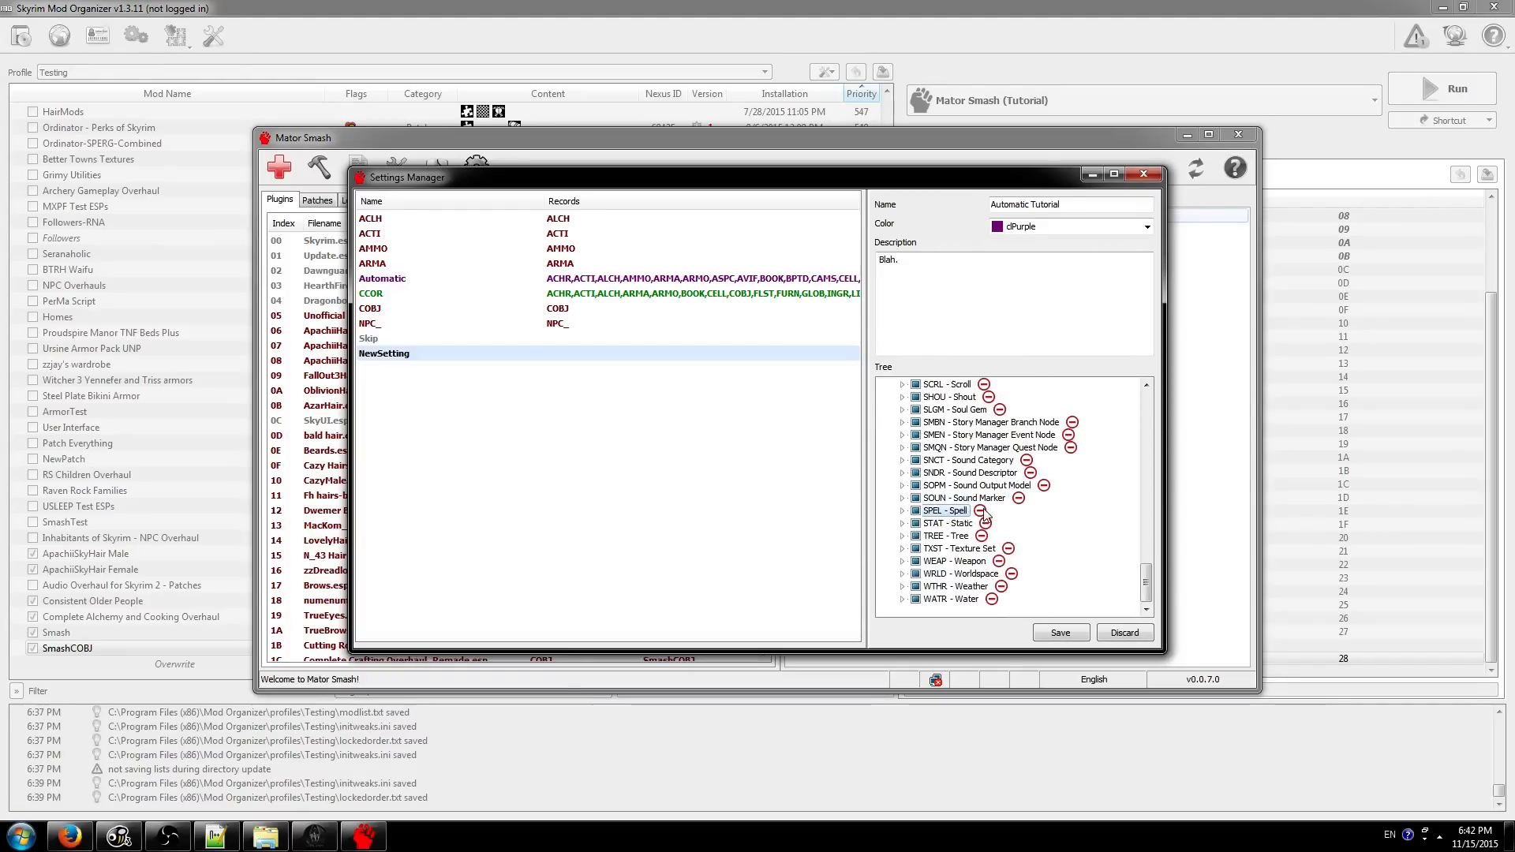
- Save the Automatic Tutorial setting and decline pruning its records
scroll(986, 505, up, 10)
scroll(986, 493, up, 15)
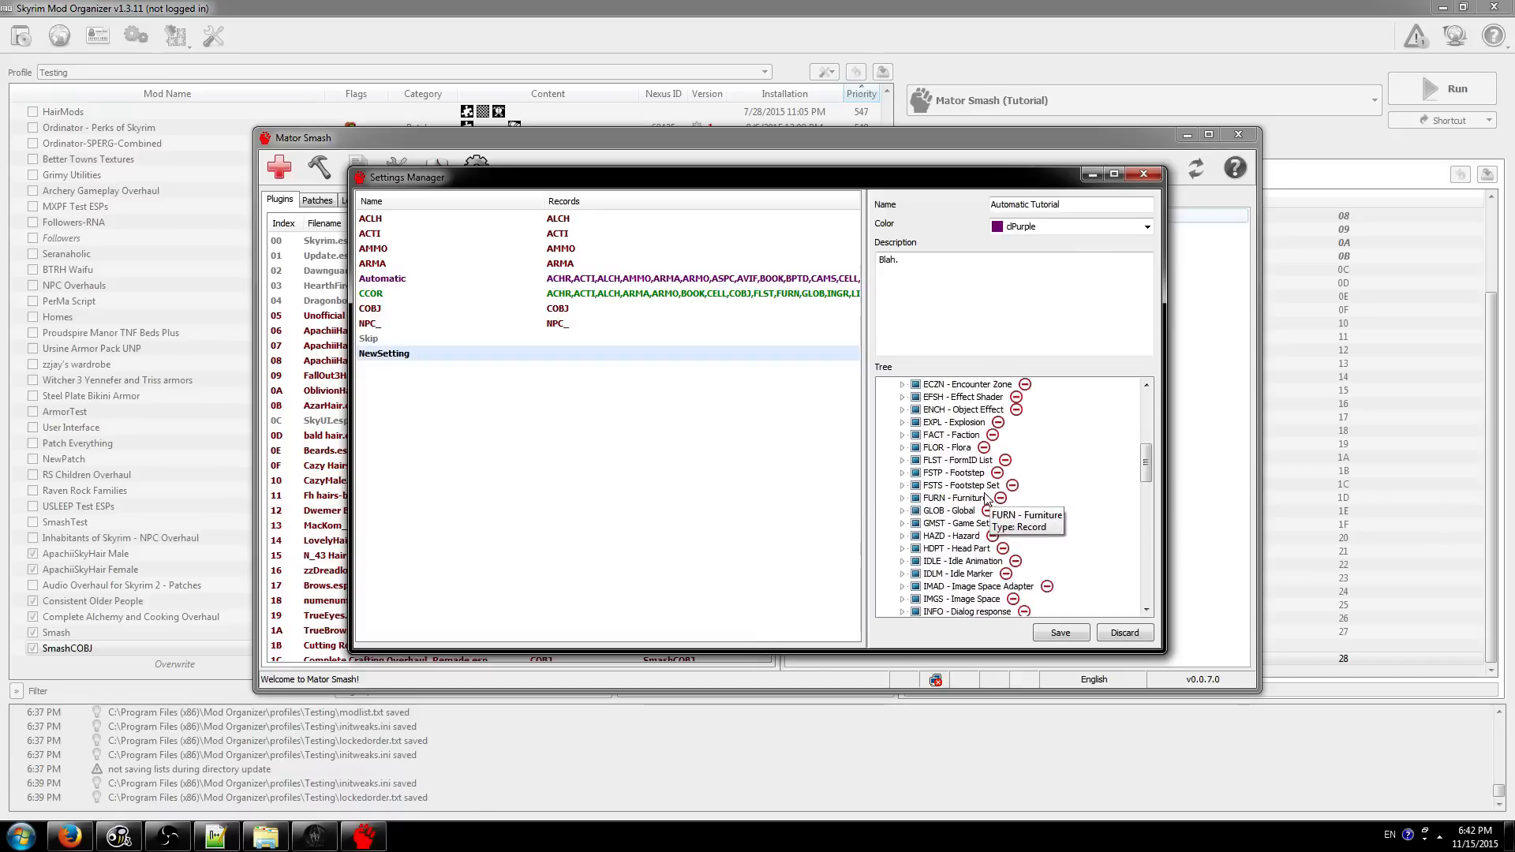
scroll(967, 473, down, 3)
scroll(950, 458, up, 3)
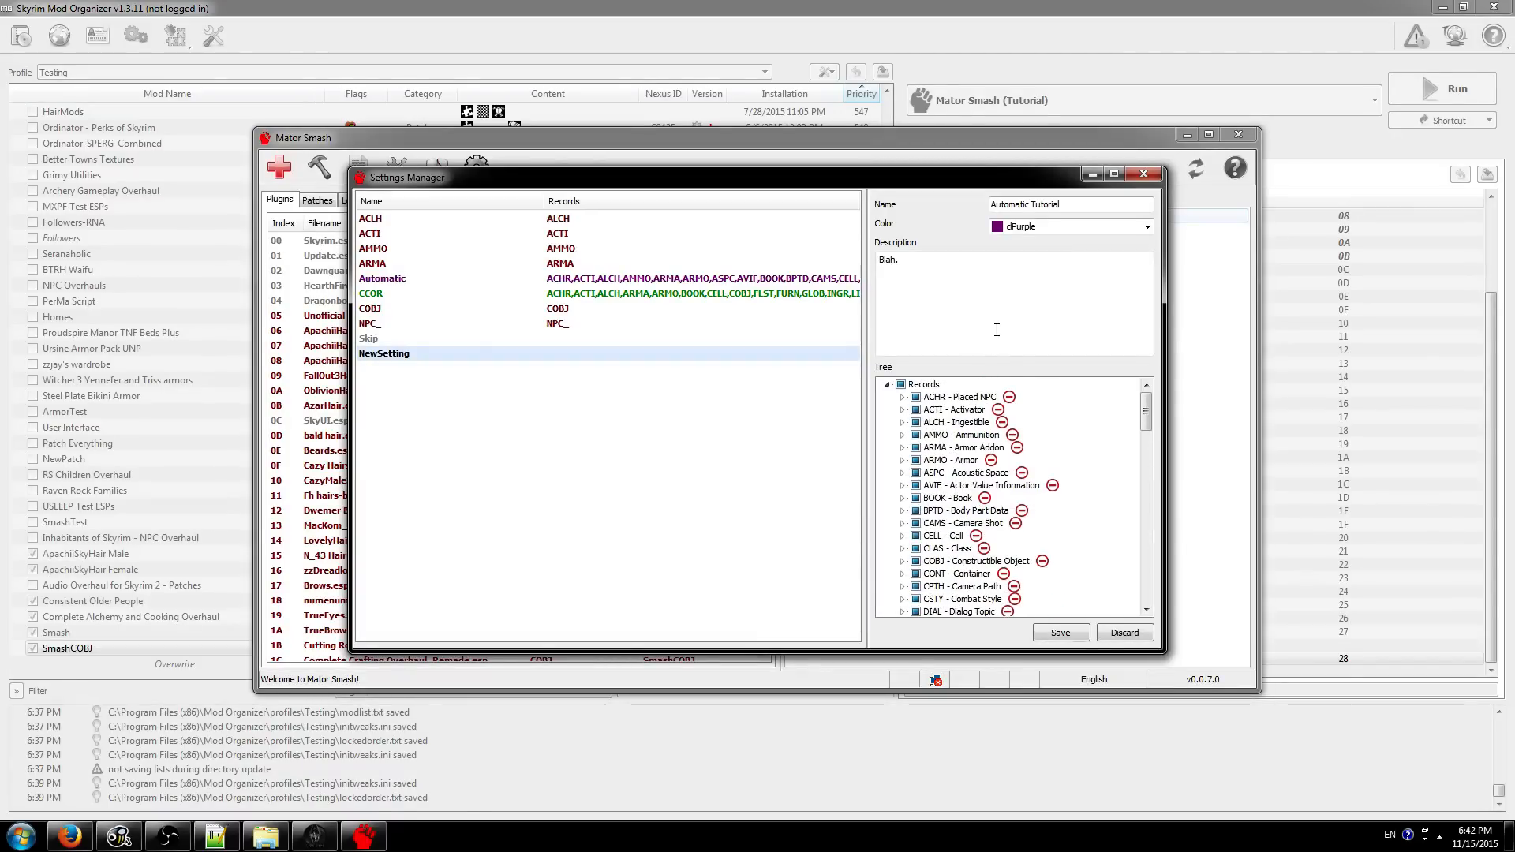
click(1059, 632)
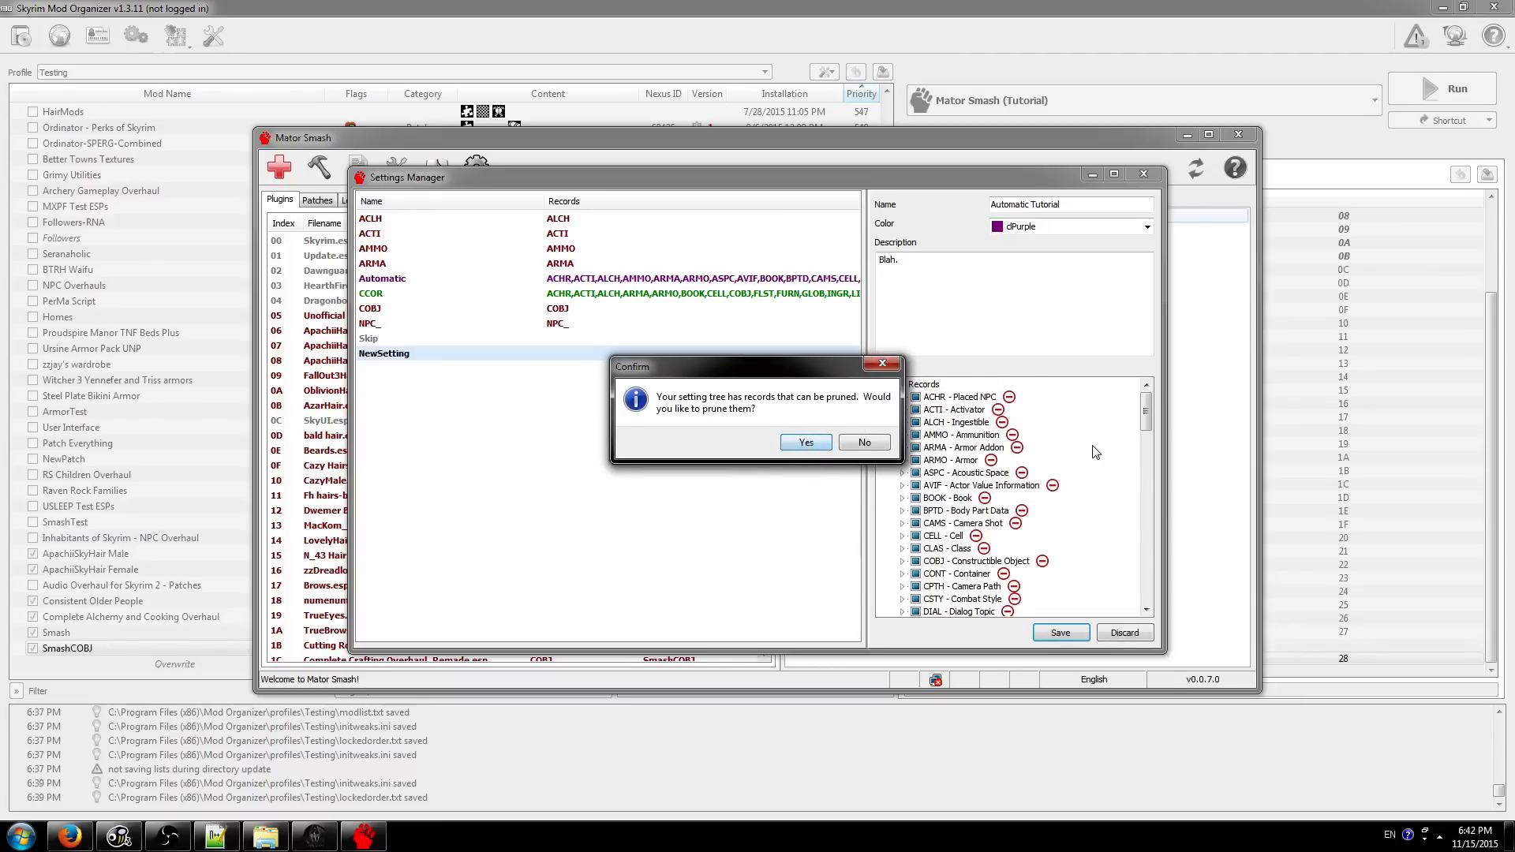
click(864, 443)
- Locate the DOBJ - Default Object Manager record in the saved setting's tree and select it
scroll(1147, 426, down, 2)
scroll(1147, 426, down, 2)
click(944, 498)
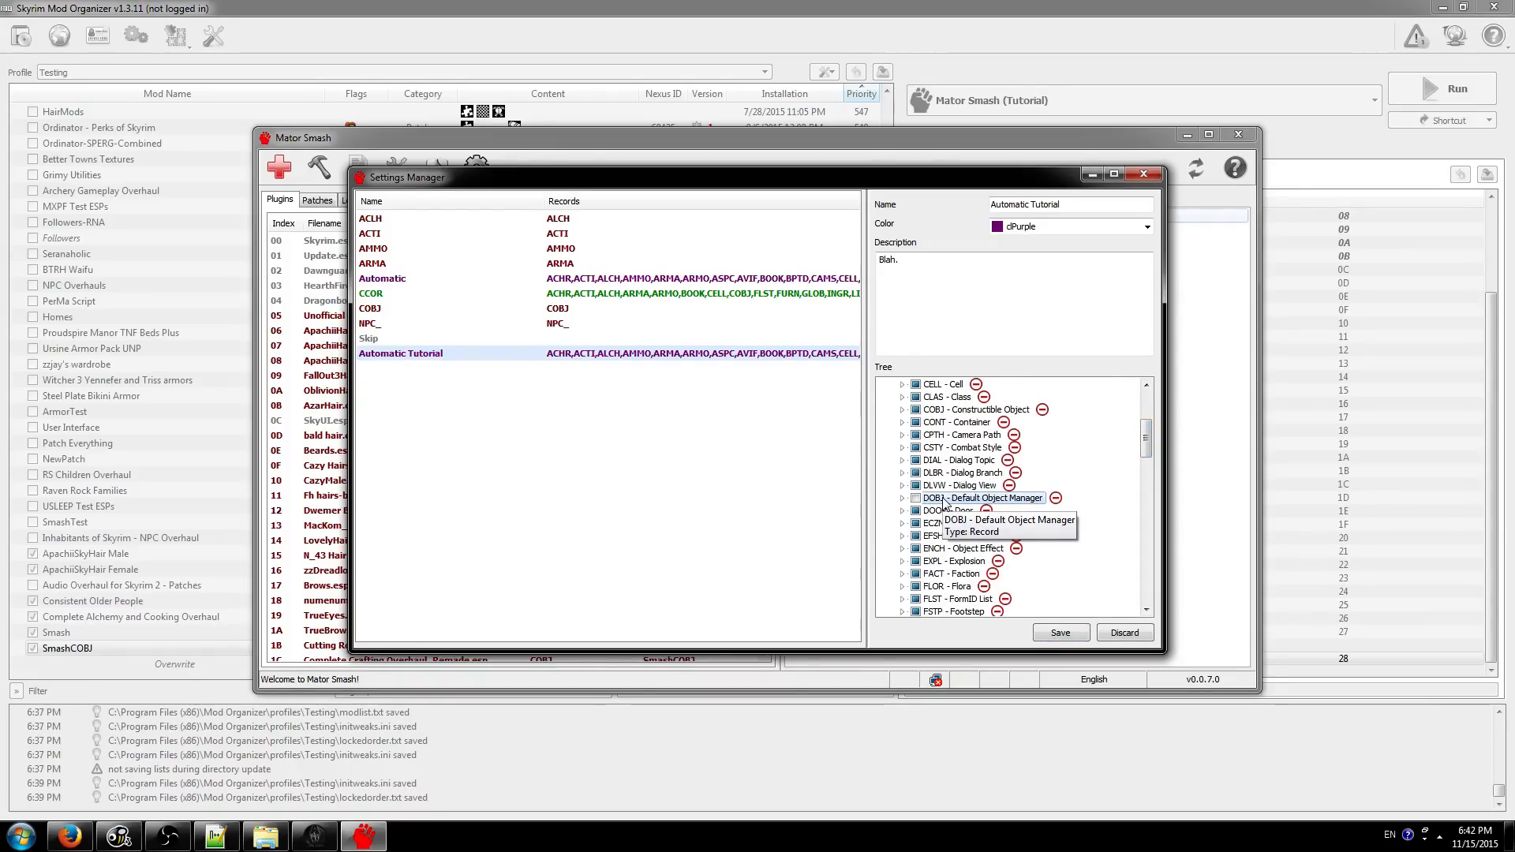
scroll(950, 493, down, 1)
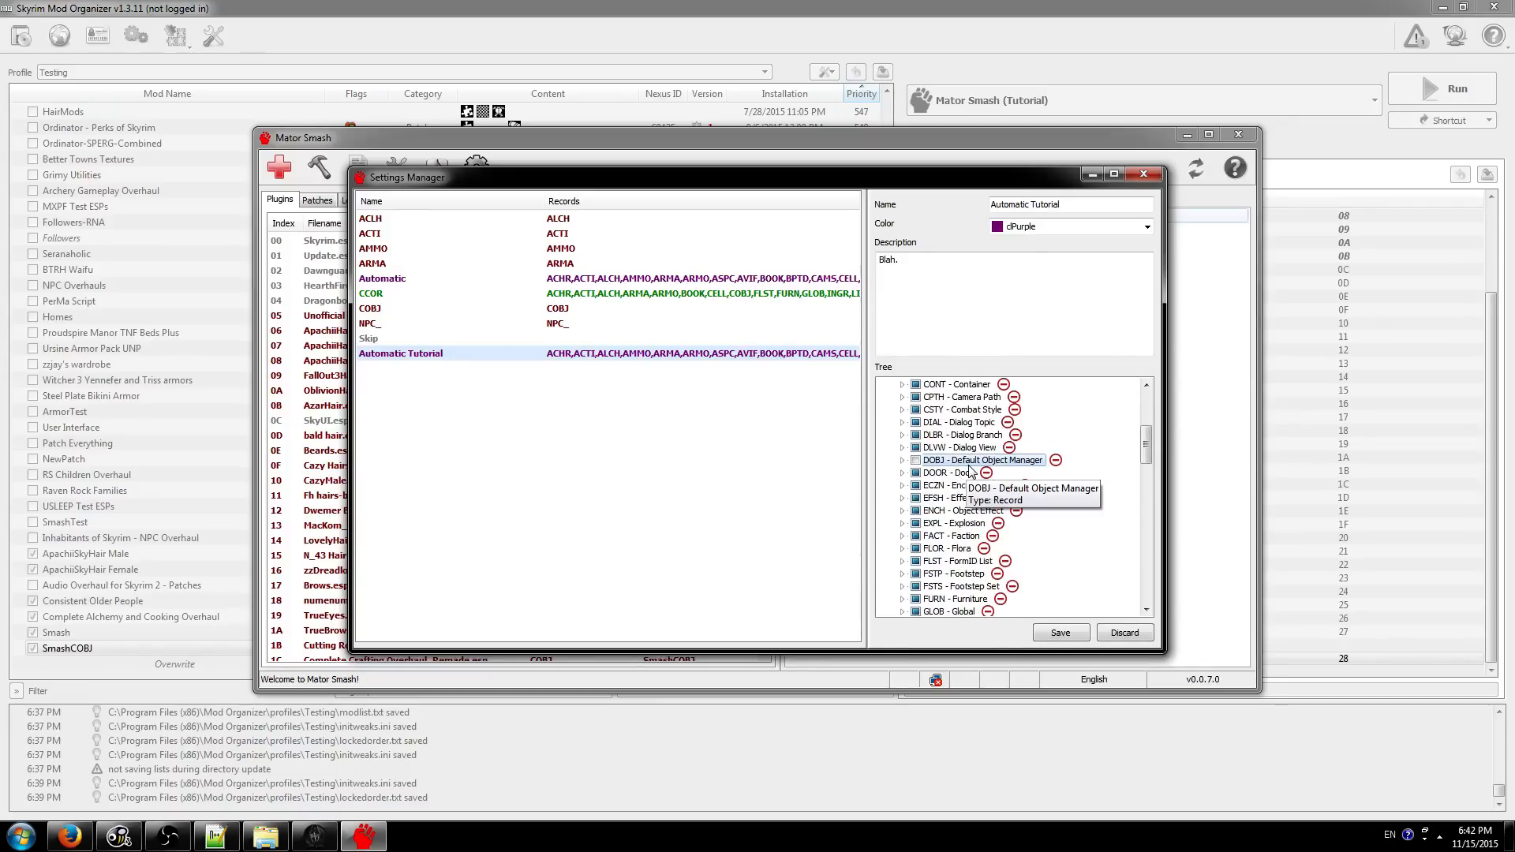
- Auto-prune the Records tree of the Automatic Tutorial setting, accept the pruning, and save the setting
scroll(955, 465, up, 5)
right_click(936, 396)
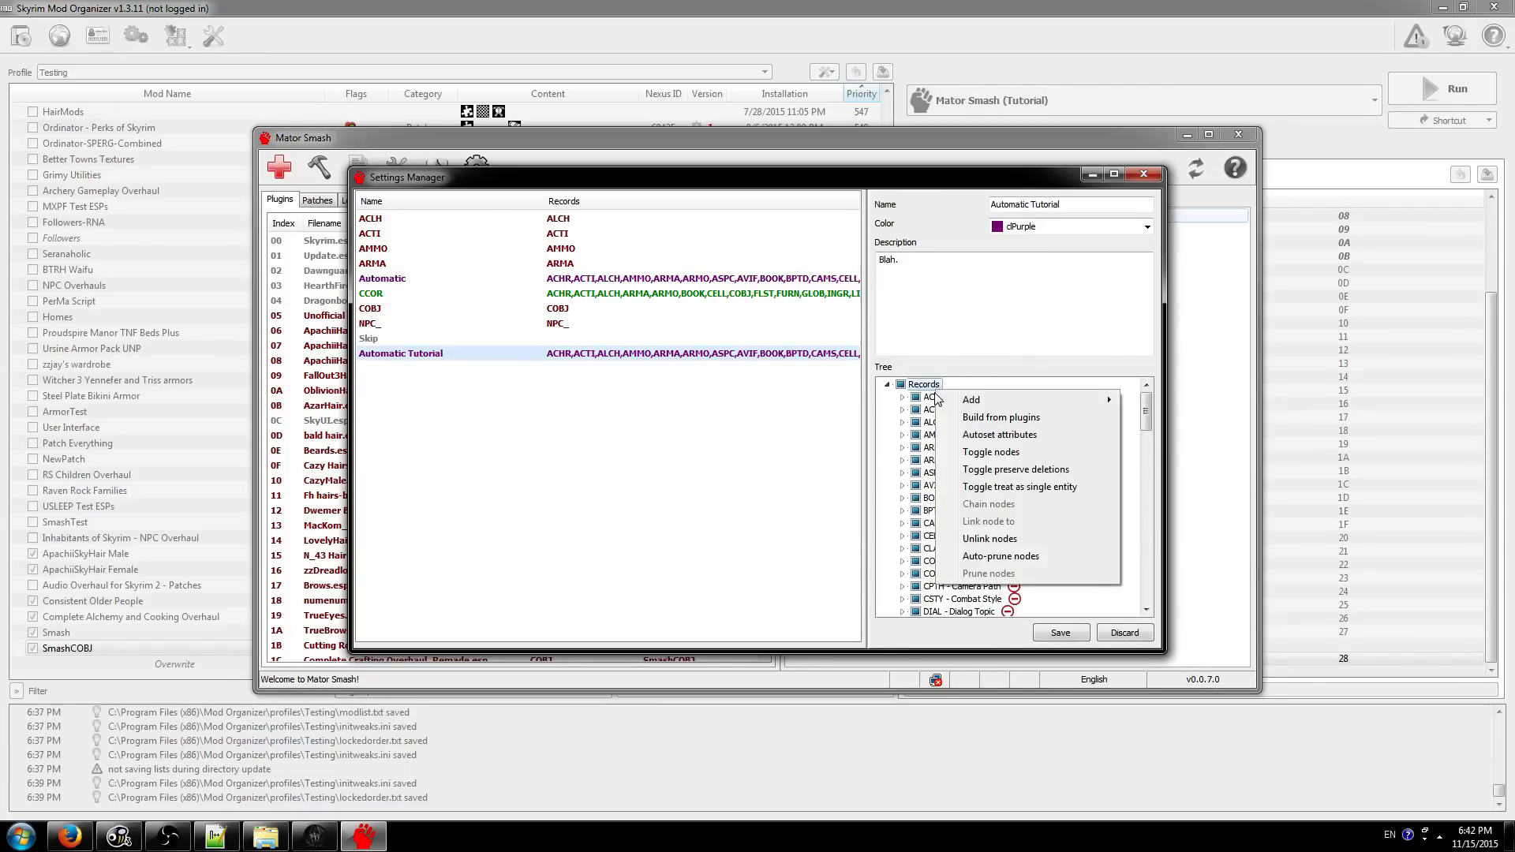
click(985, 560)
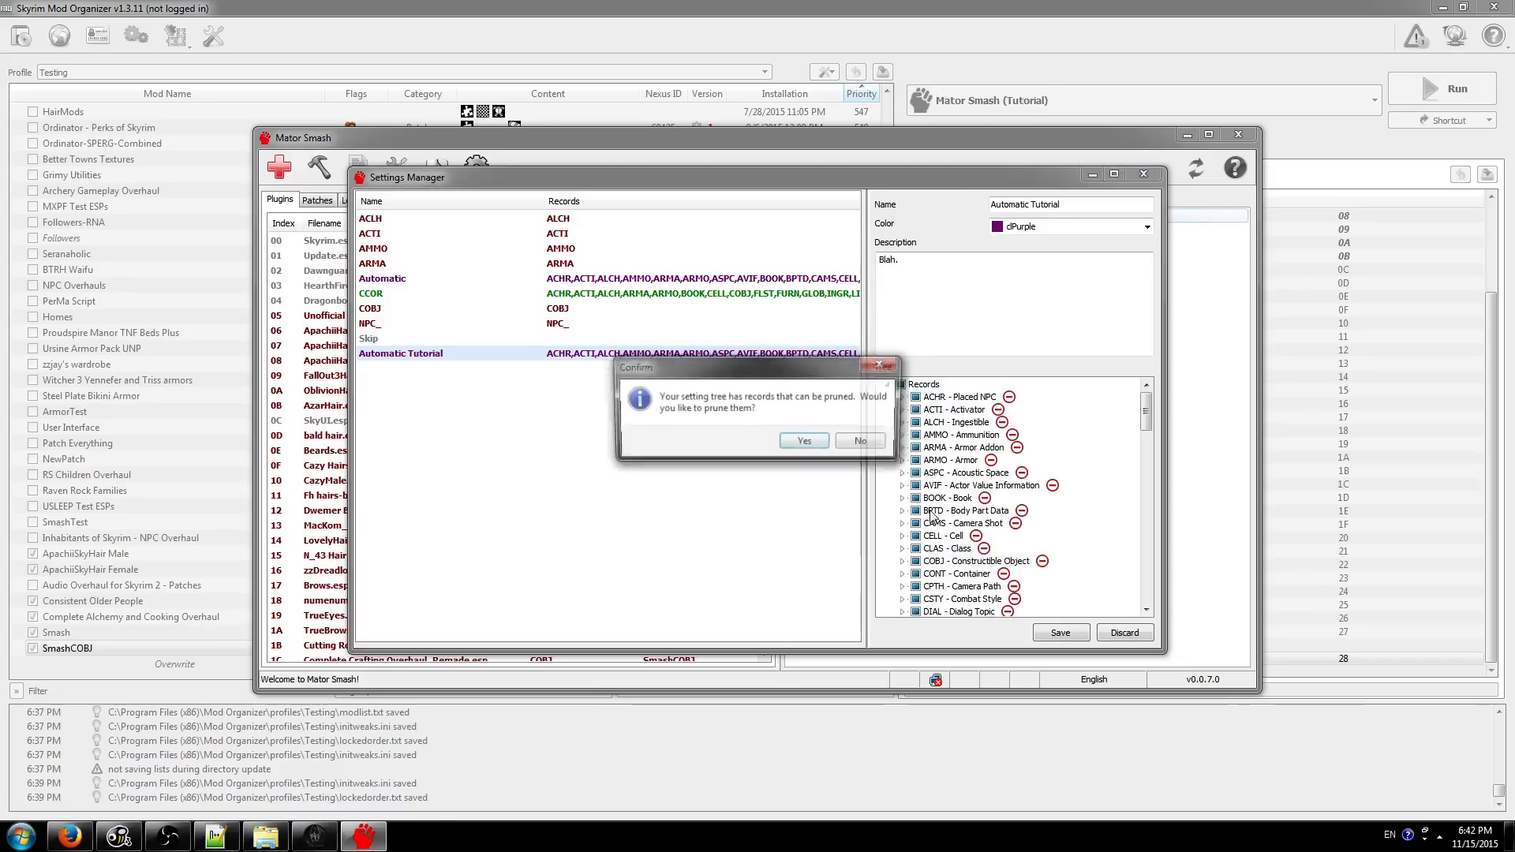
click(821, 450)
drag(1146, 426, 1146, 596)
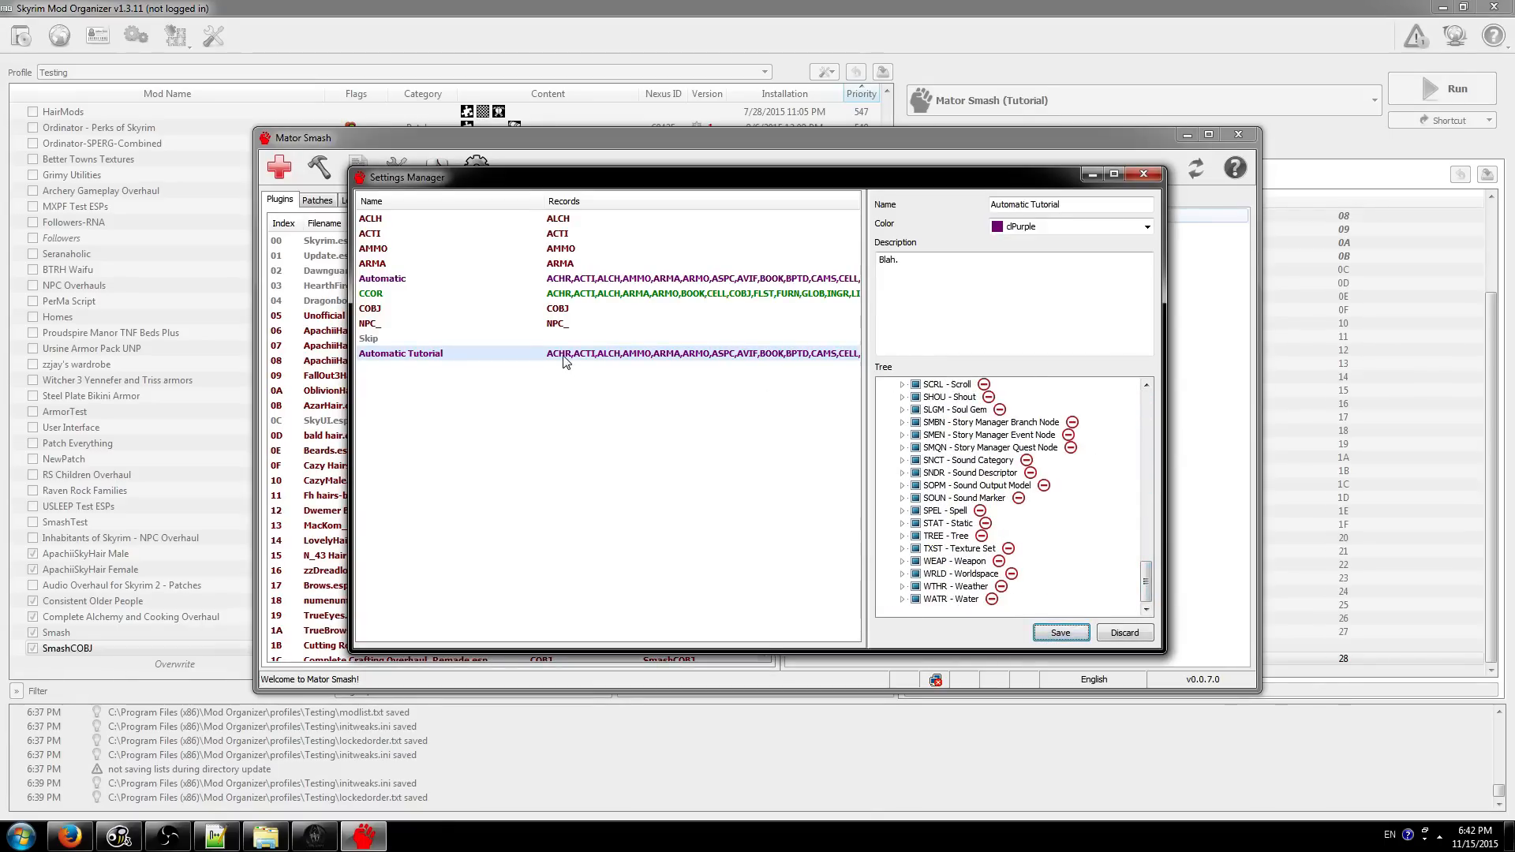
- Reload the Automatic Tutorial setting by switching to Skip and back, and review its pruned record tree
click(542, 339)
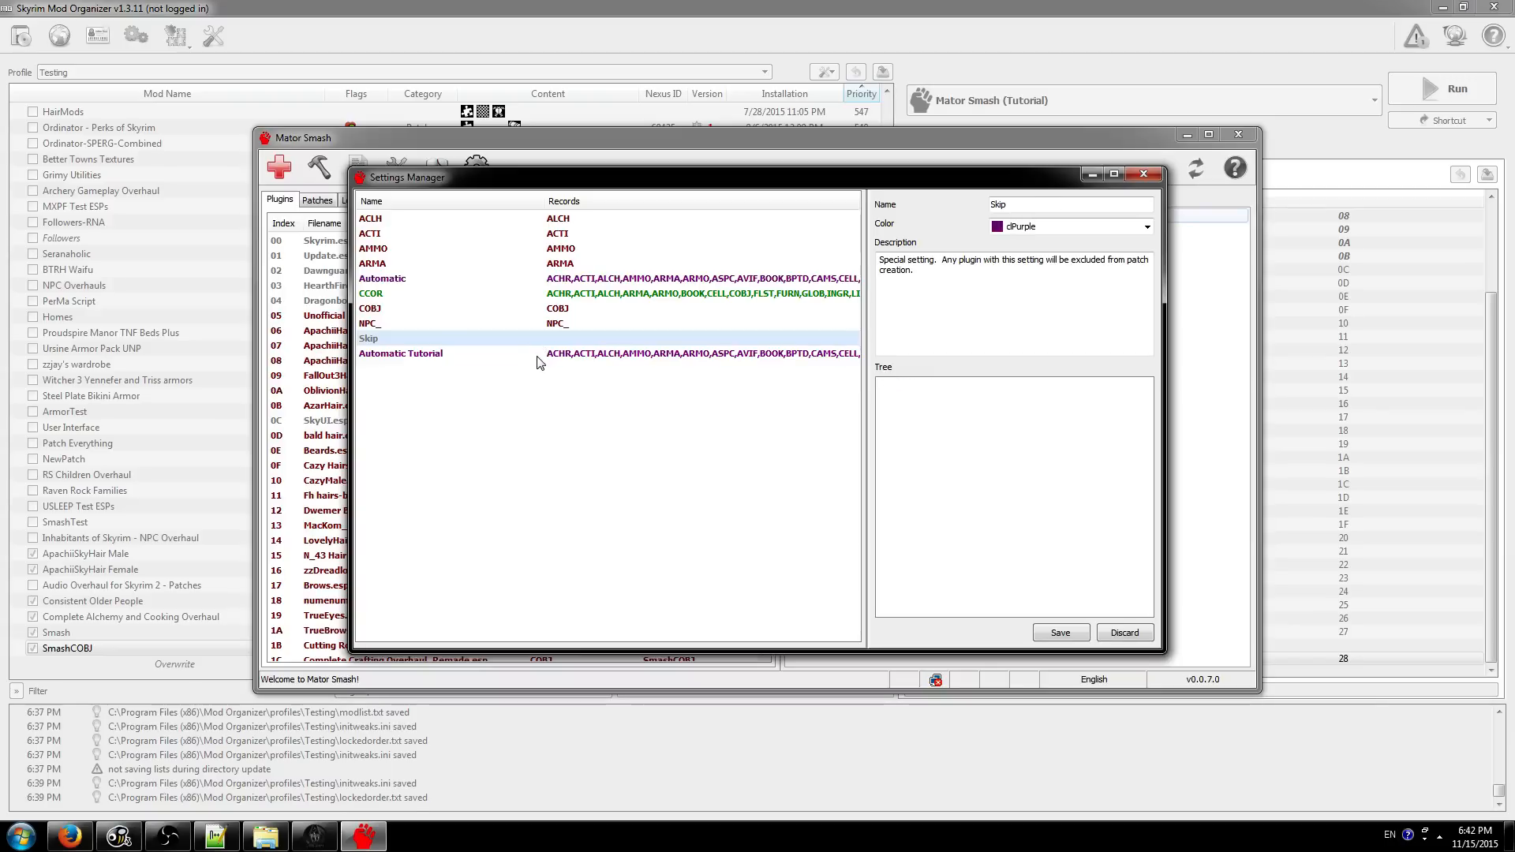
click(534, 356)
click(889, 385)
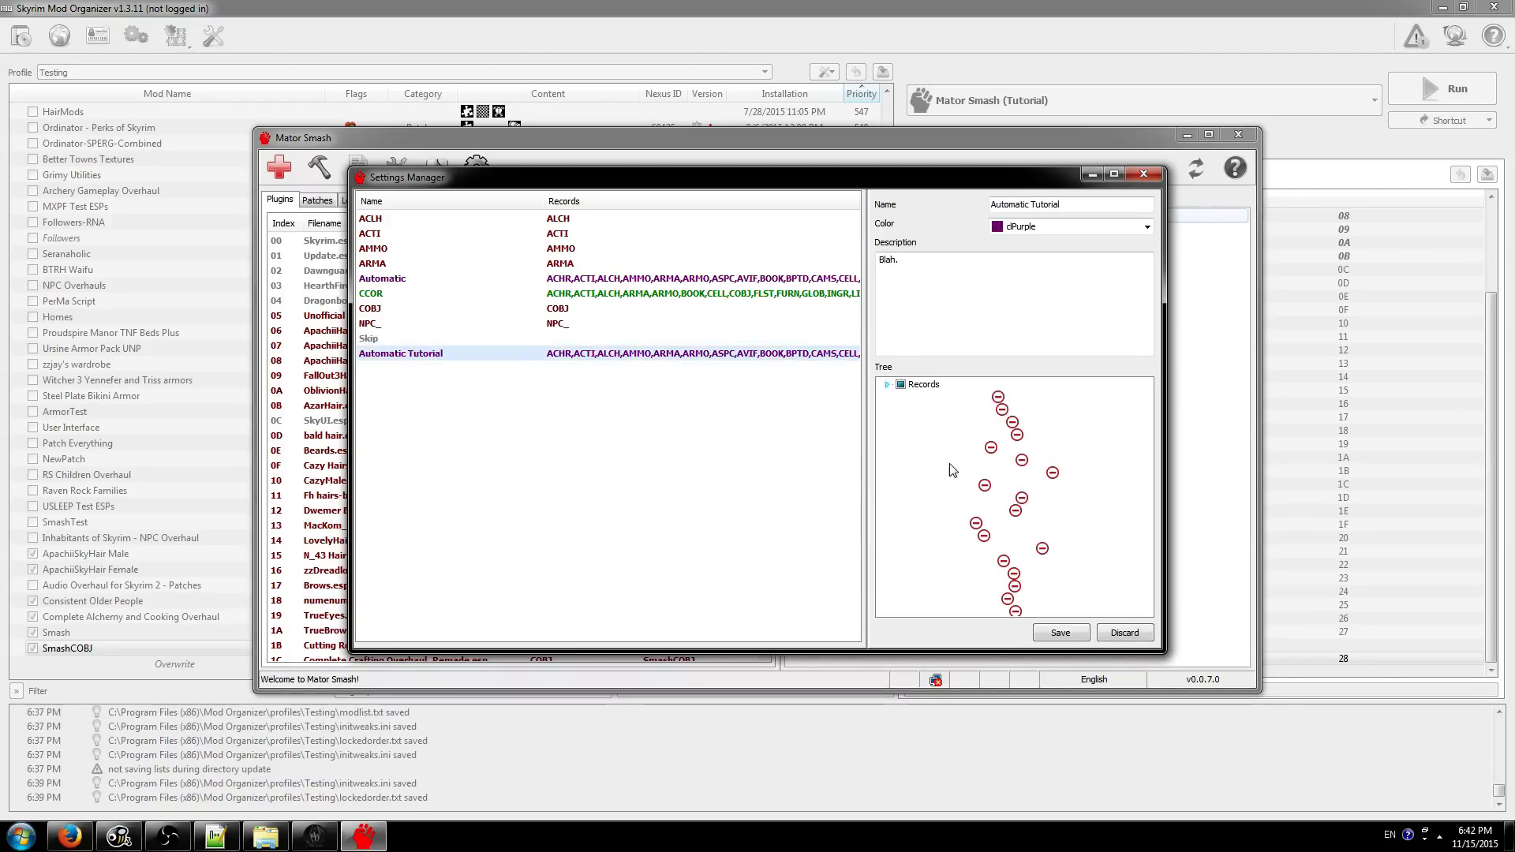
scroll(985, 521, down, 7)
scroll(986, 516, up, 5)
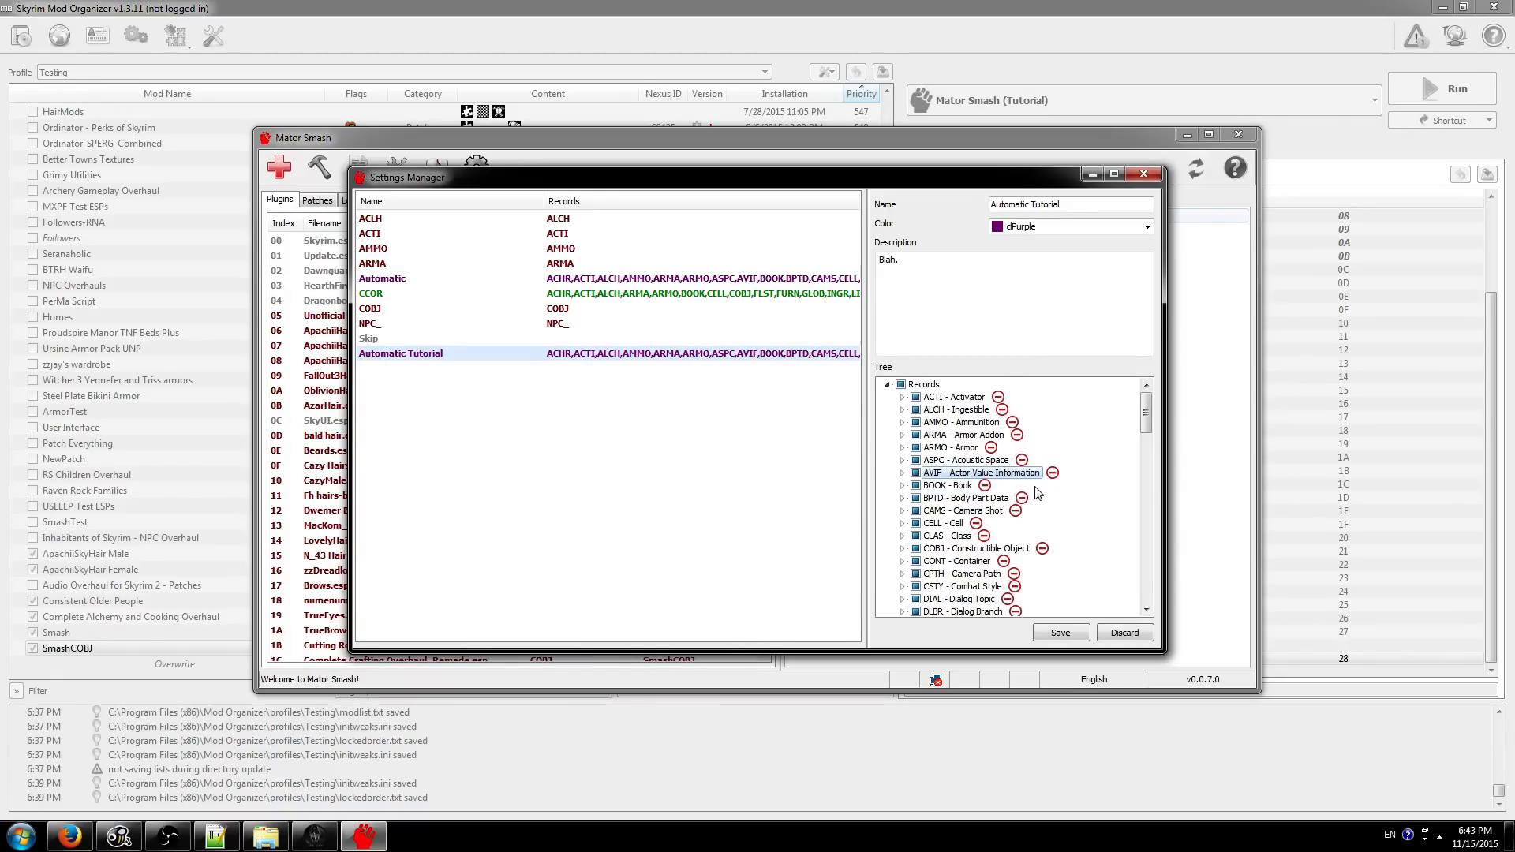
- In the COBJ setting, chain the Conditions and BNAM - Workbench Keyword nodes of the Constructible Object record
click(580, 237)
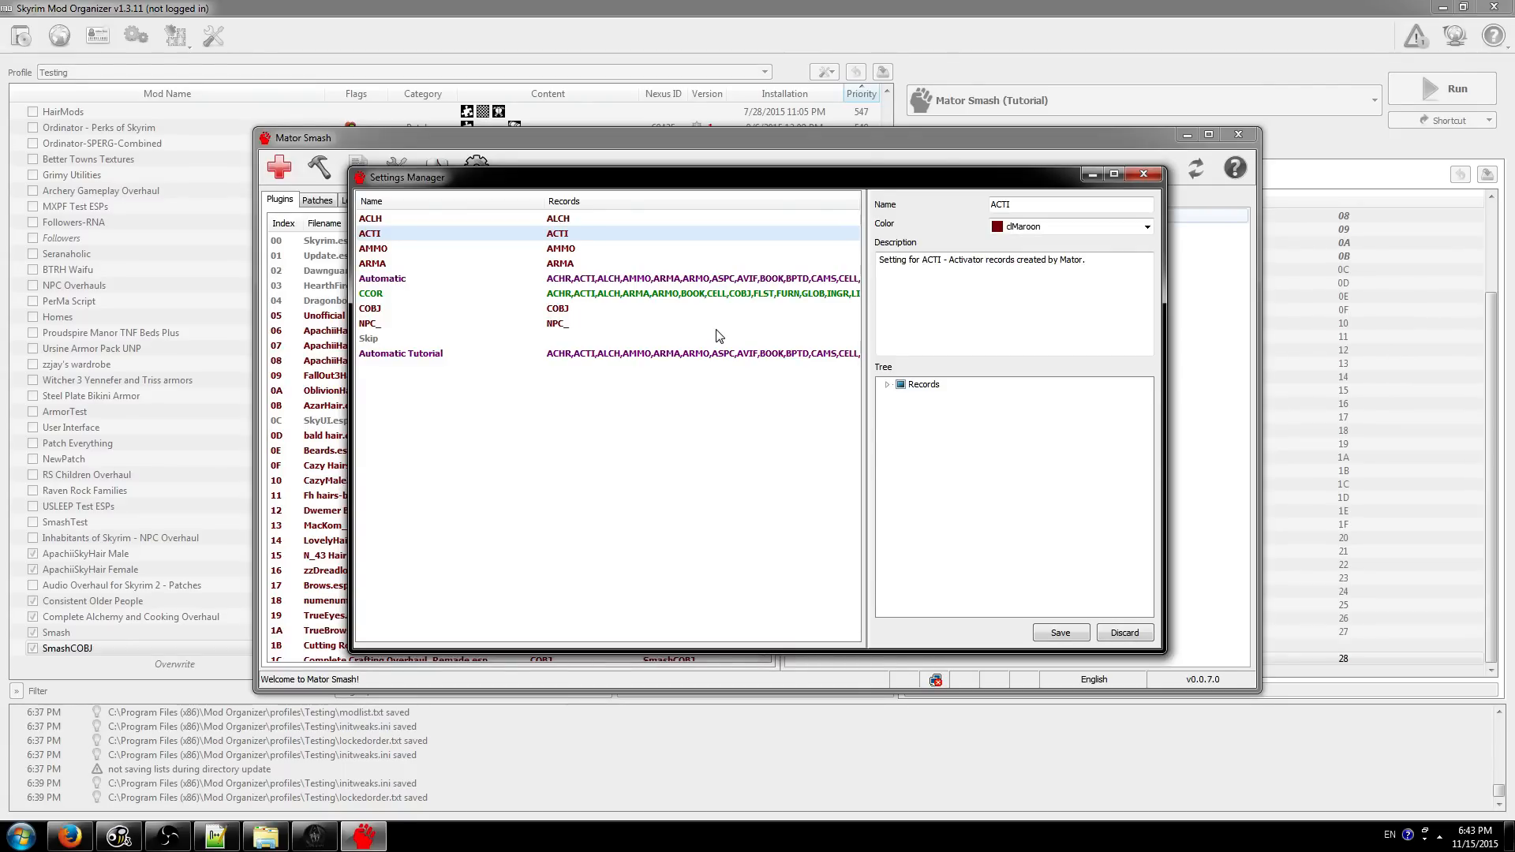
click(554, 309)
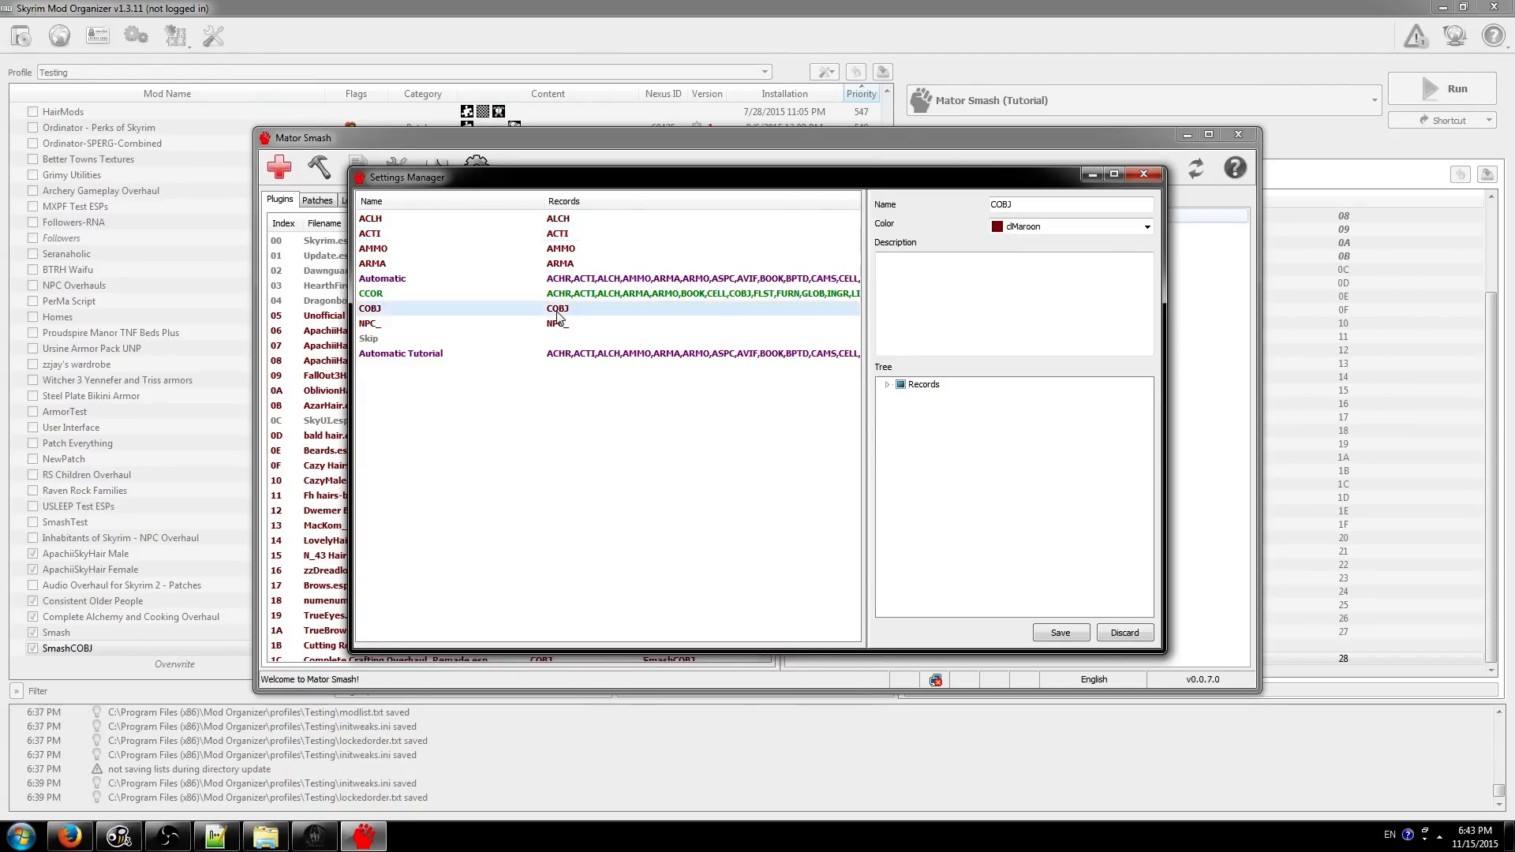
click(888, 384)
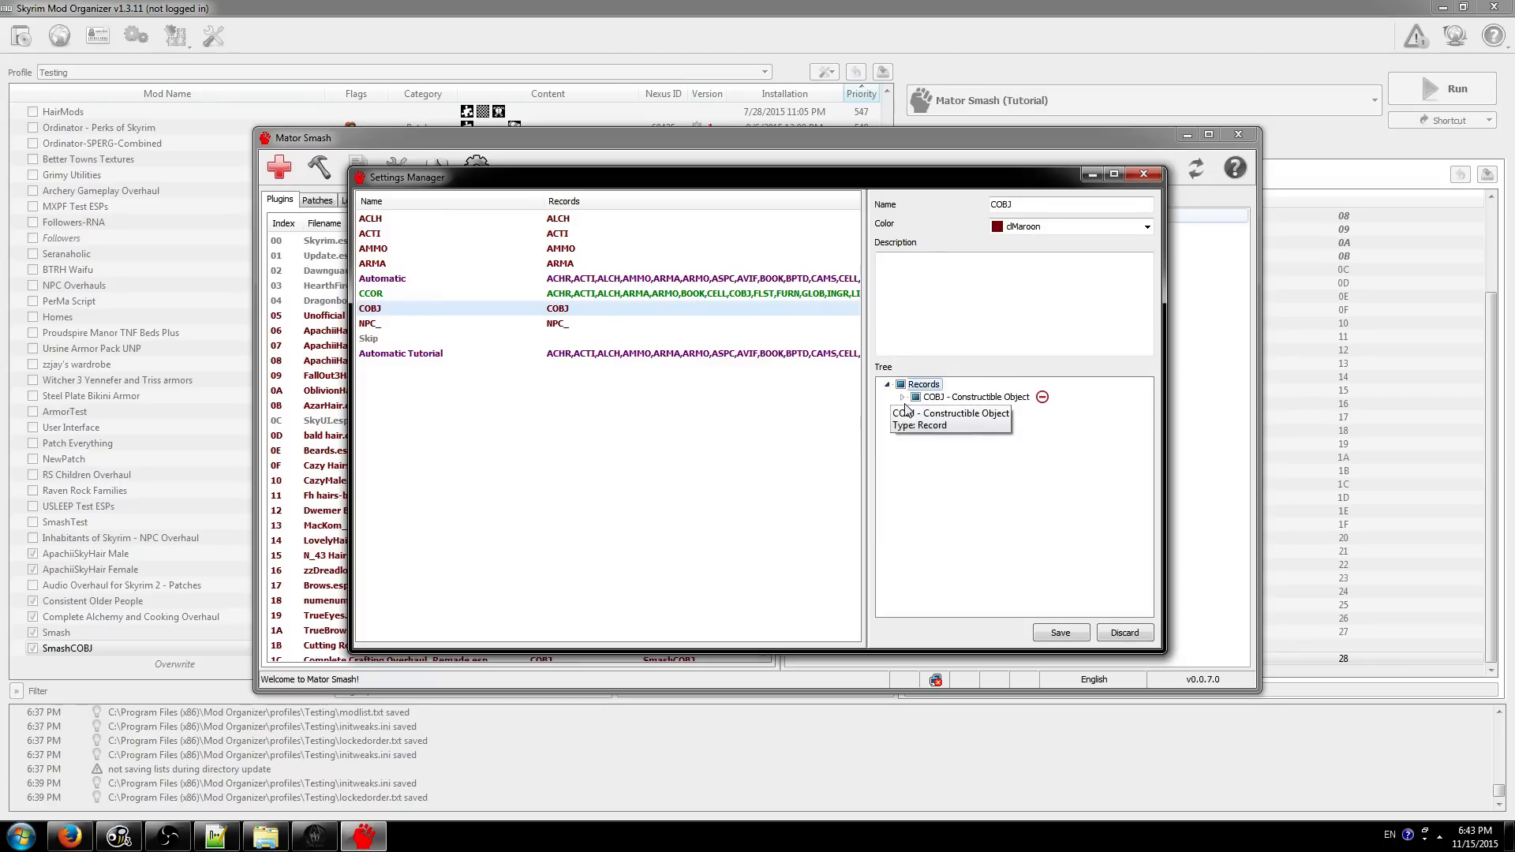
click(901, 397)
click(950, 464)
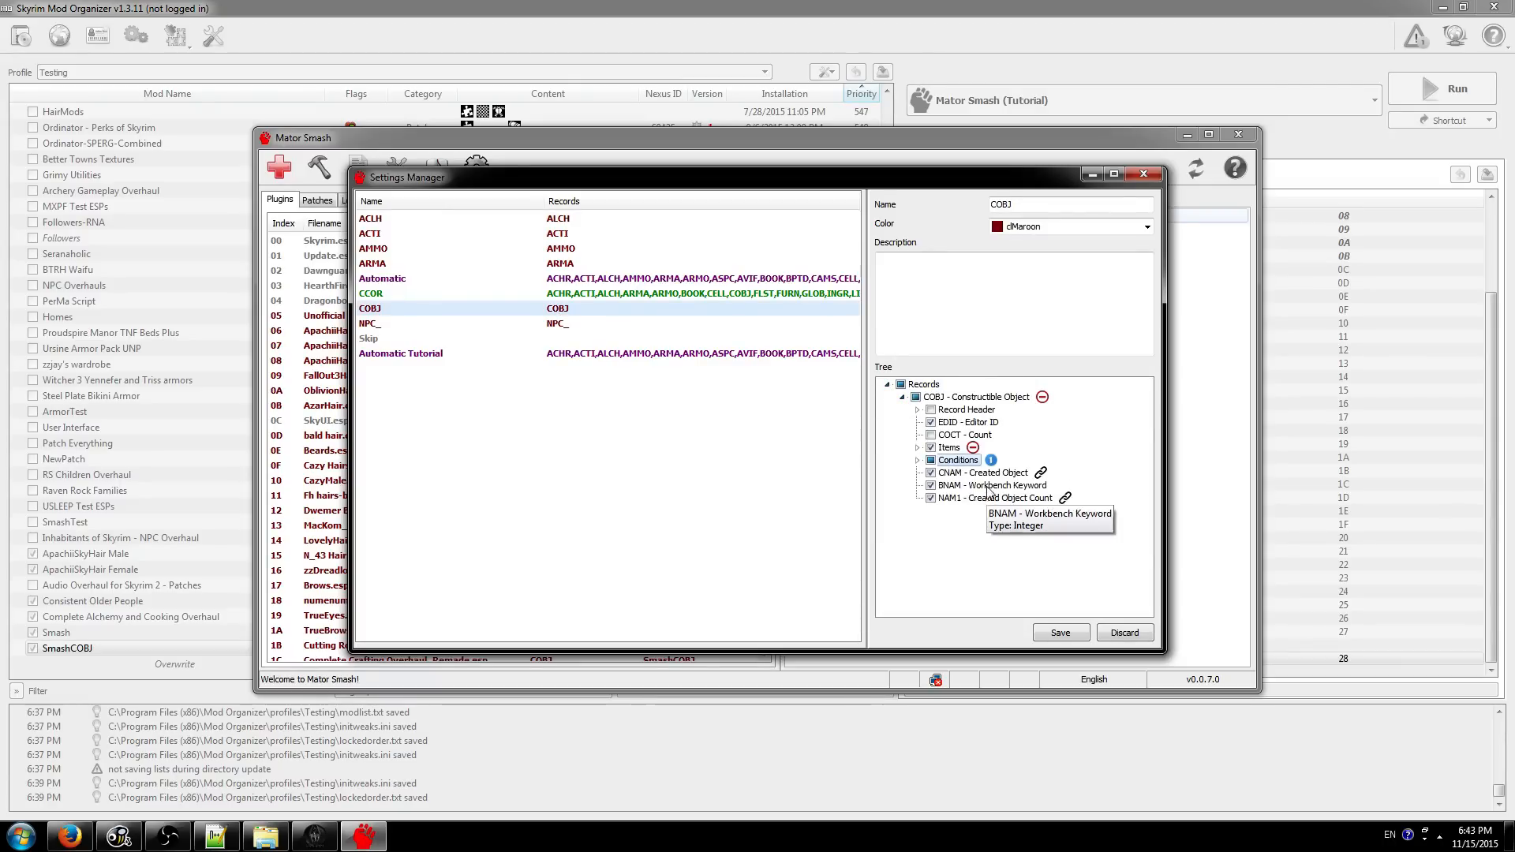
right_click(975, 487)
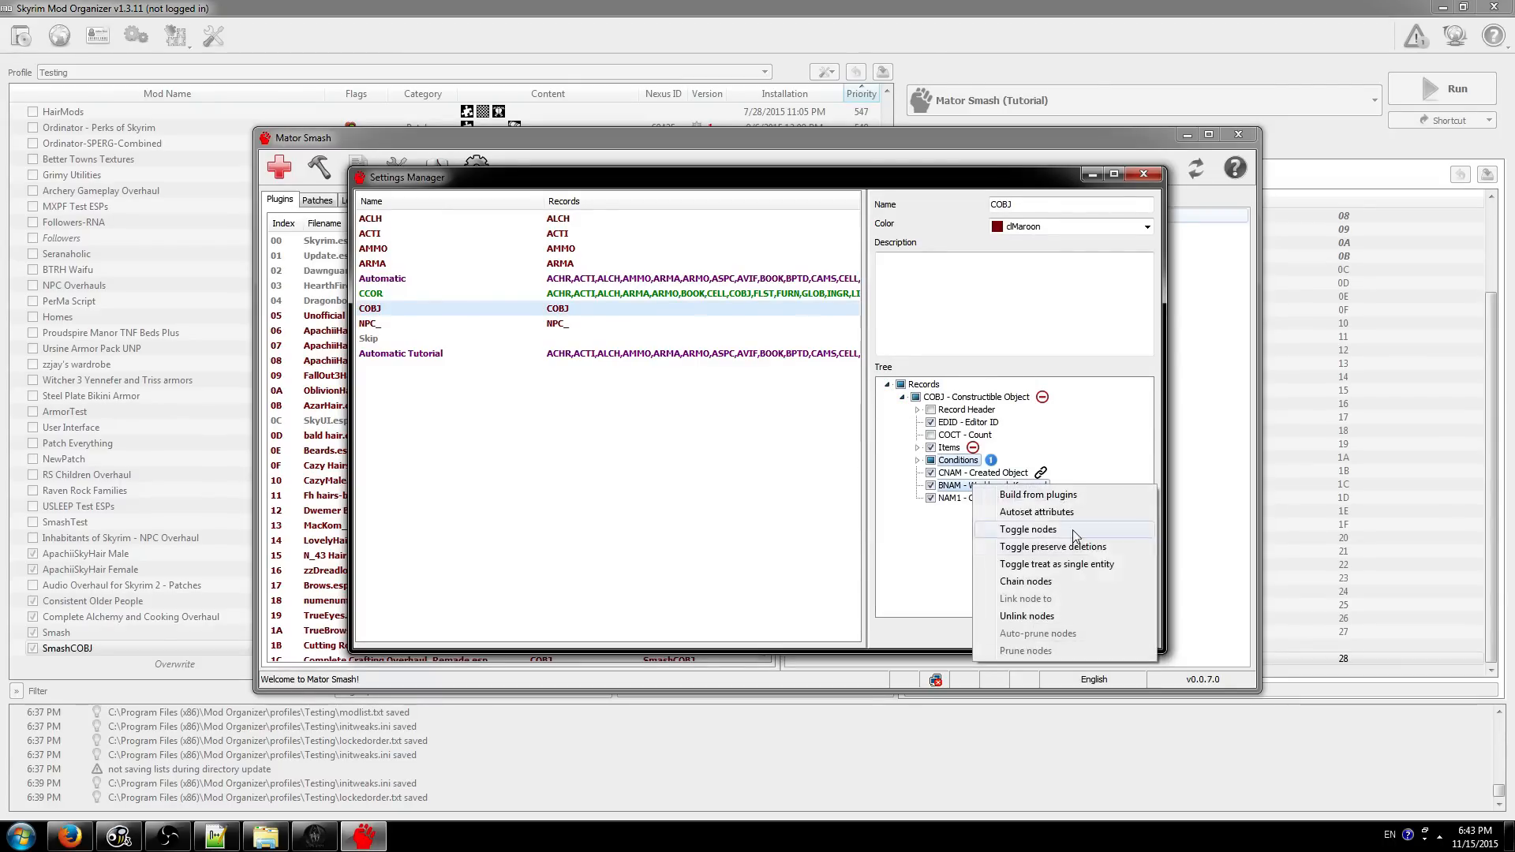
click(1025, 586)
- Unlink the Conditions node of the Constructible Object record and save the COBJ setting
click(949, 447)
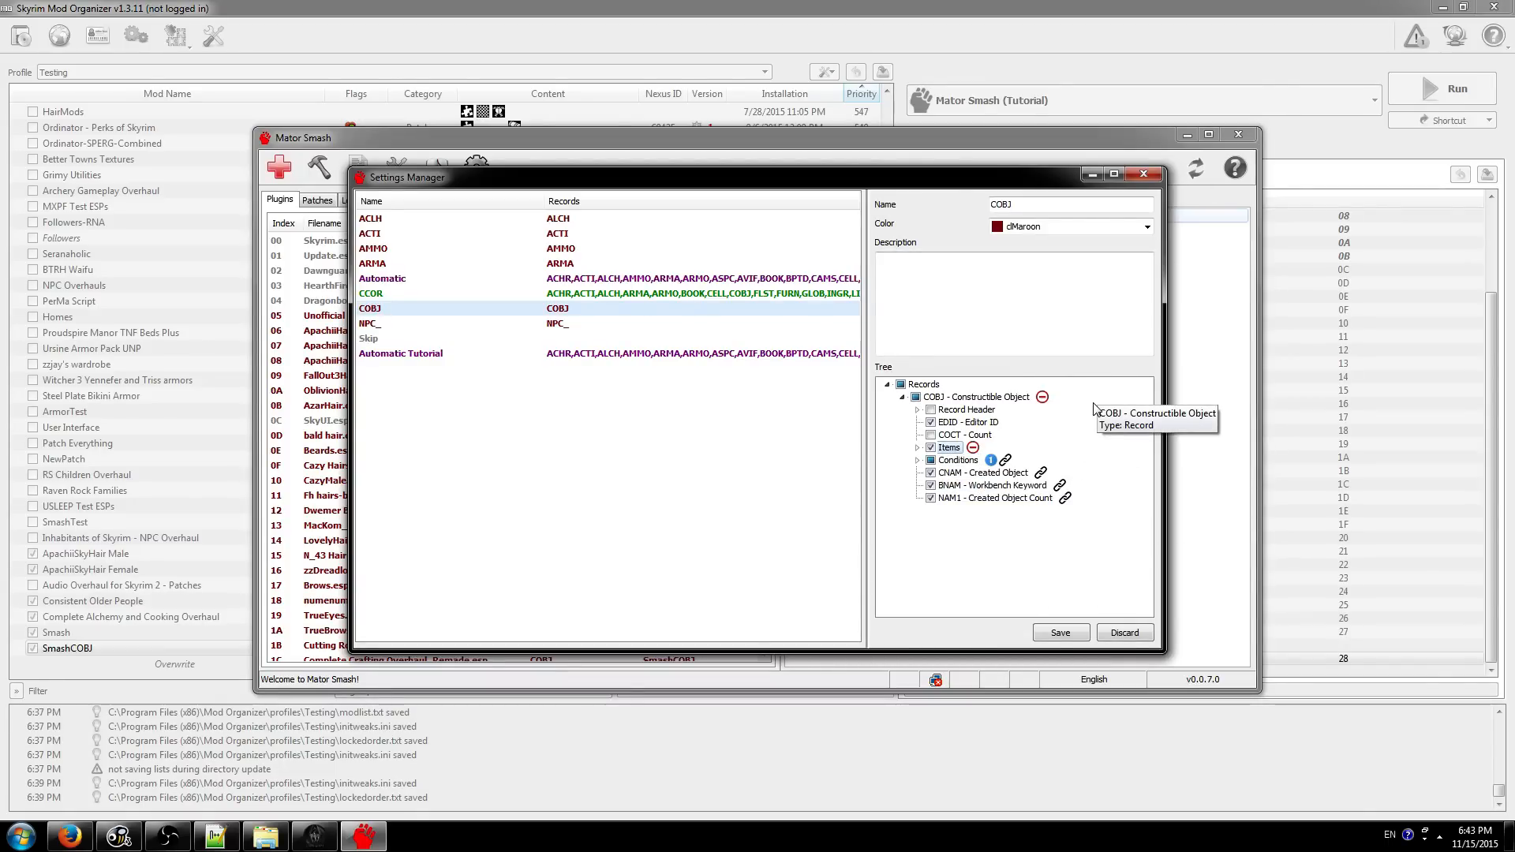
right_click(949, 460)
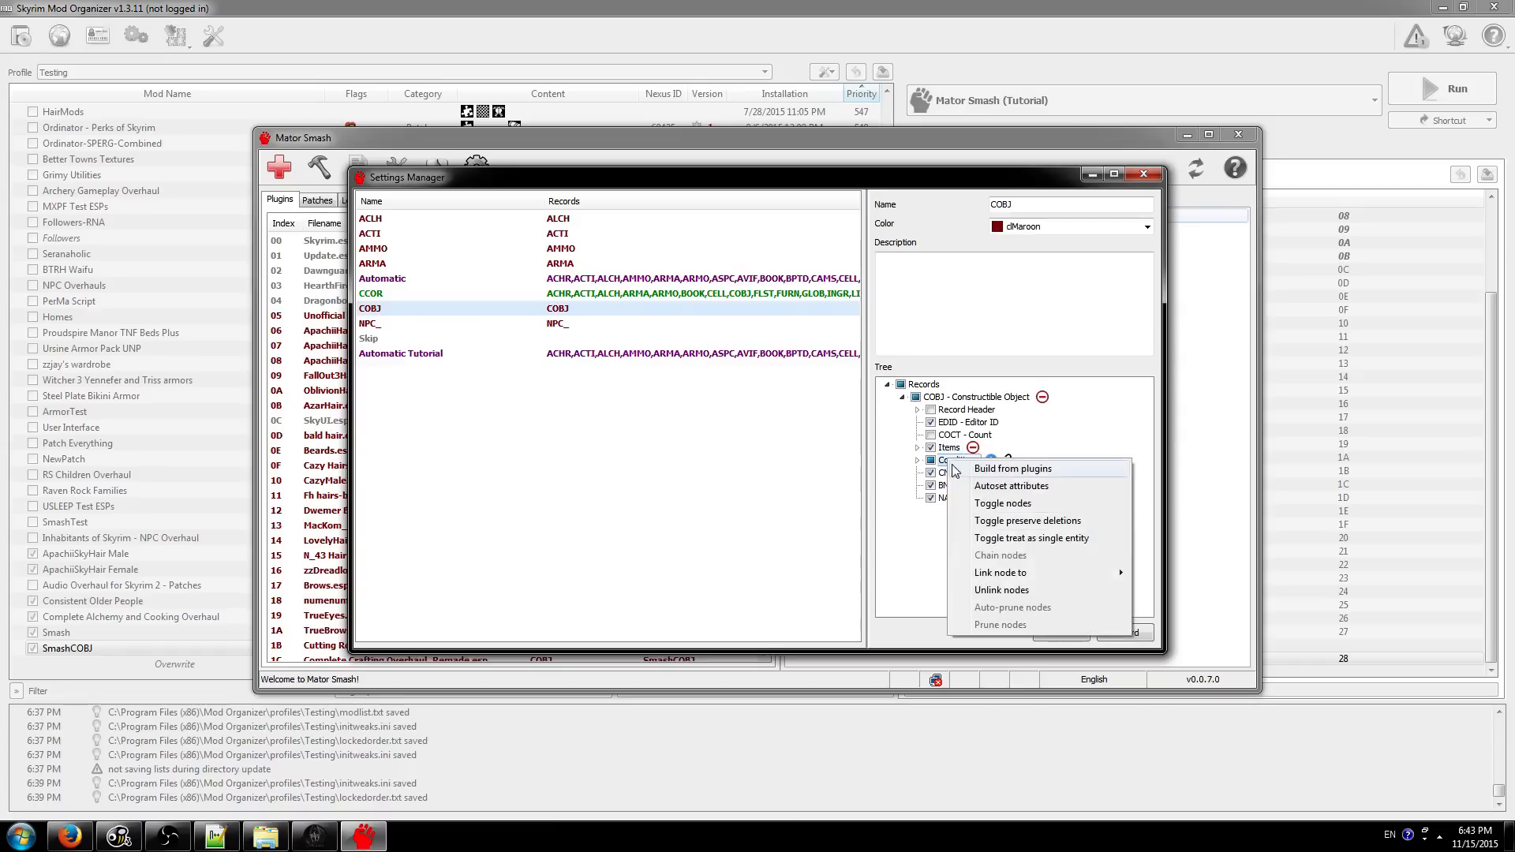
click(999, 590)
click(1051, 634)
- Reopen the Automatic Tutorial setting, look over its records, save it and close the Settings Manager
click(645, 357)
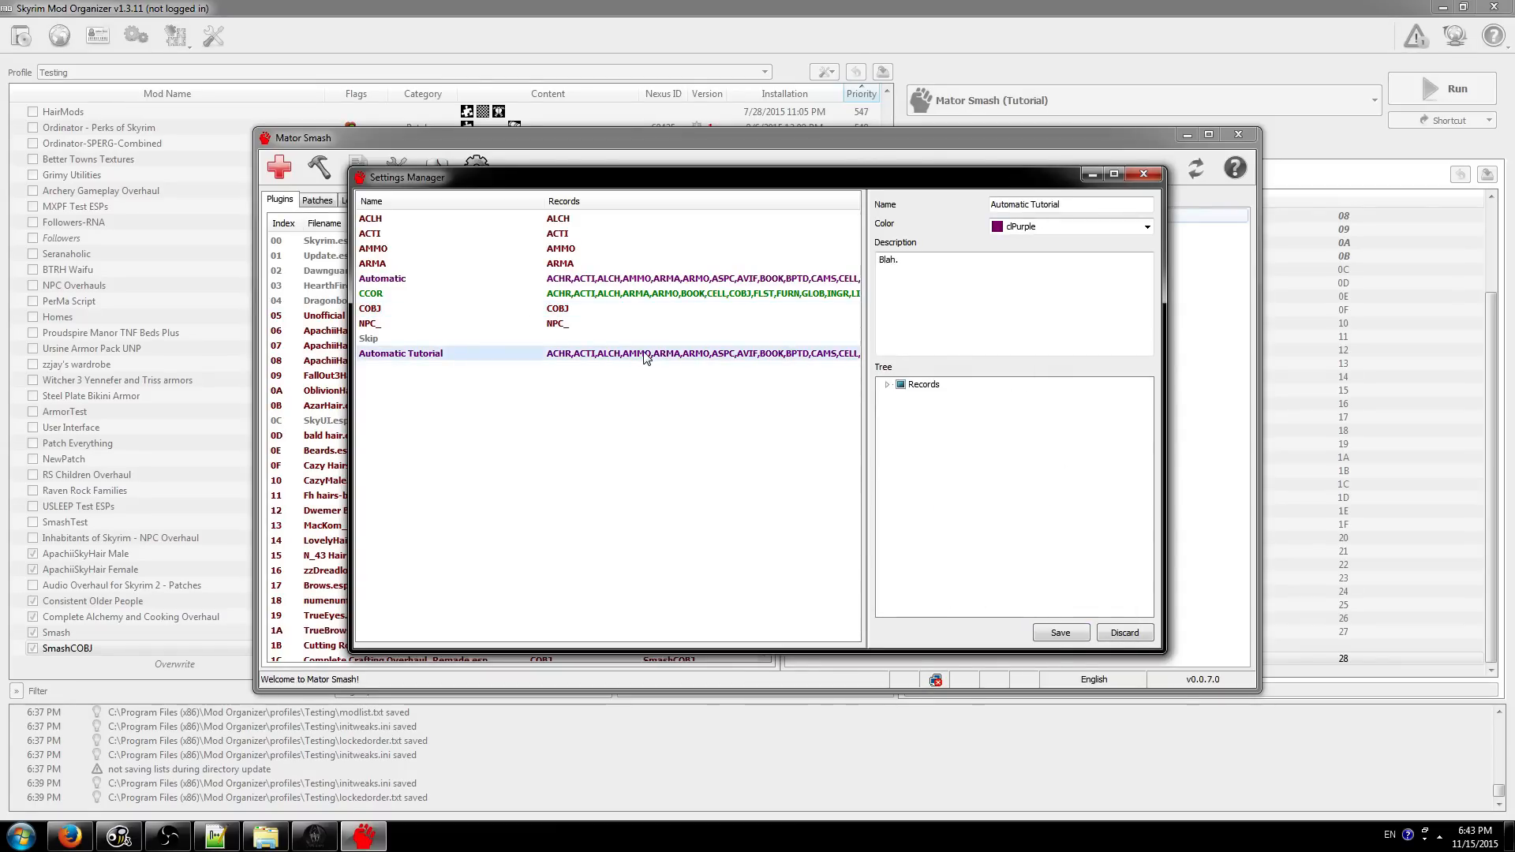
right_click(976, 390)
click(888, 384)
scroll(1006, 460, down, 12)
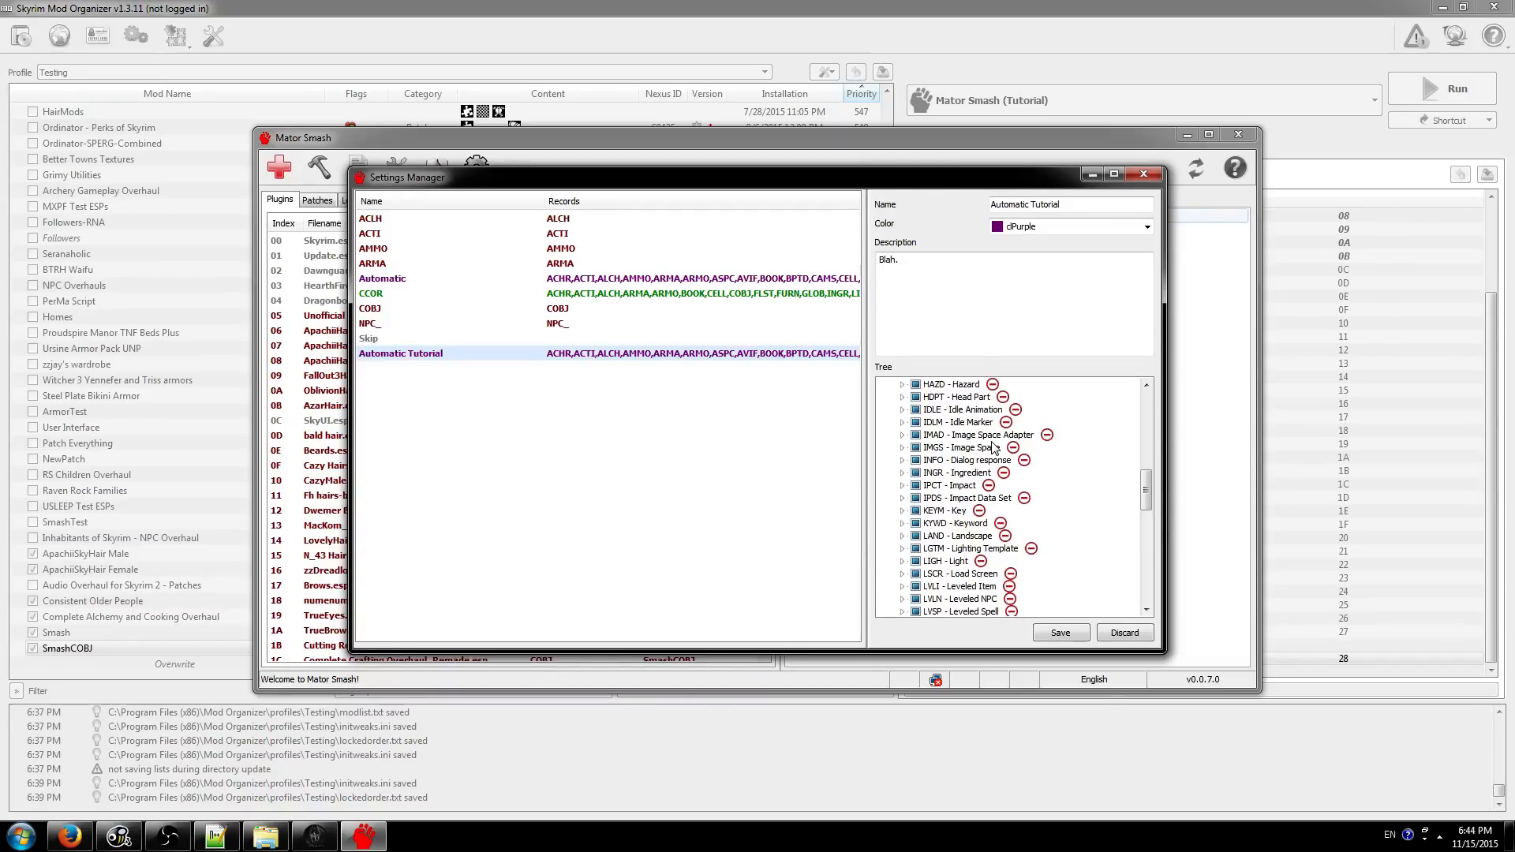
key(alt+Tab)
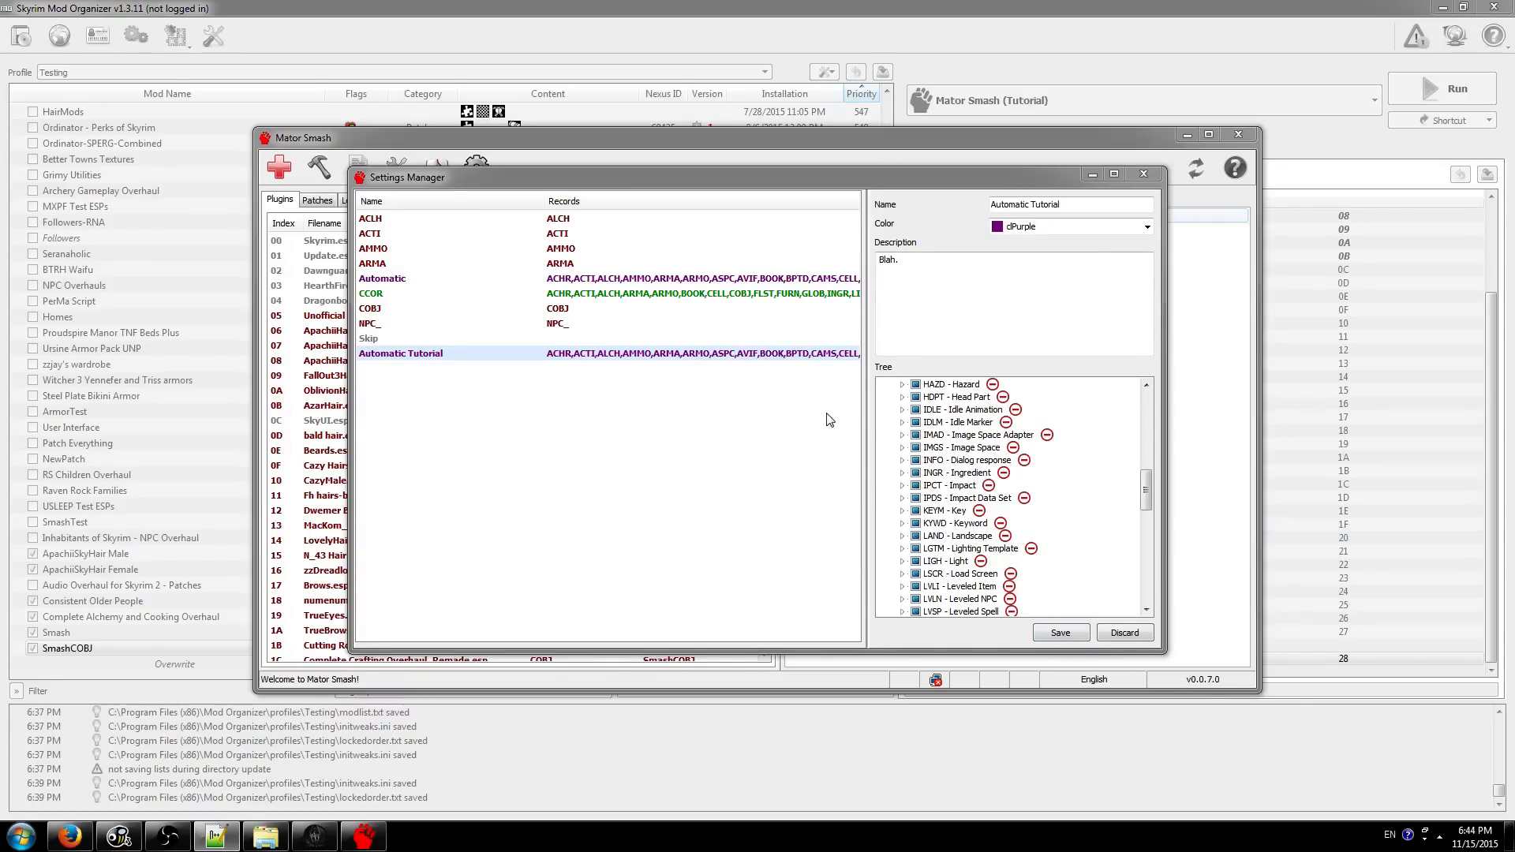
click(1079, 637)
click(1070, 642)
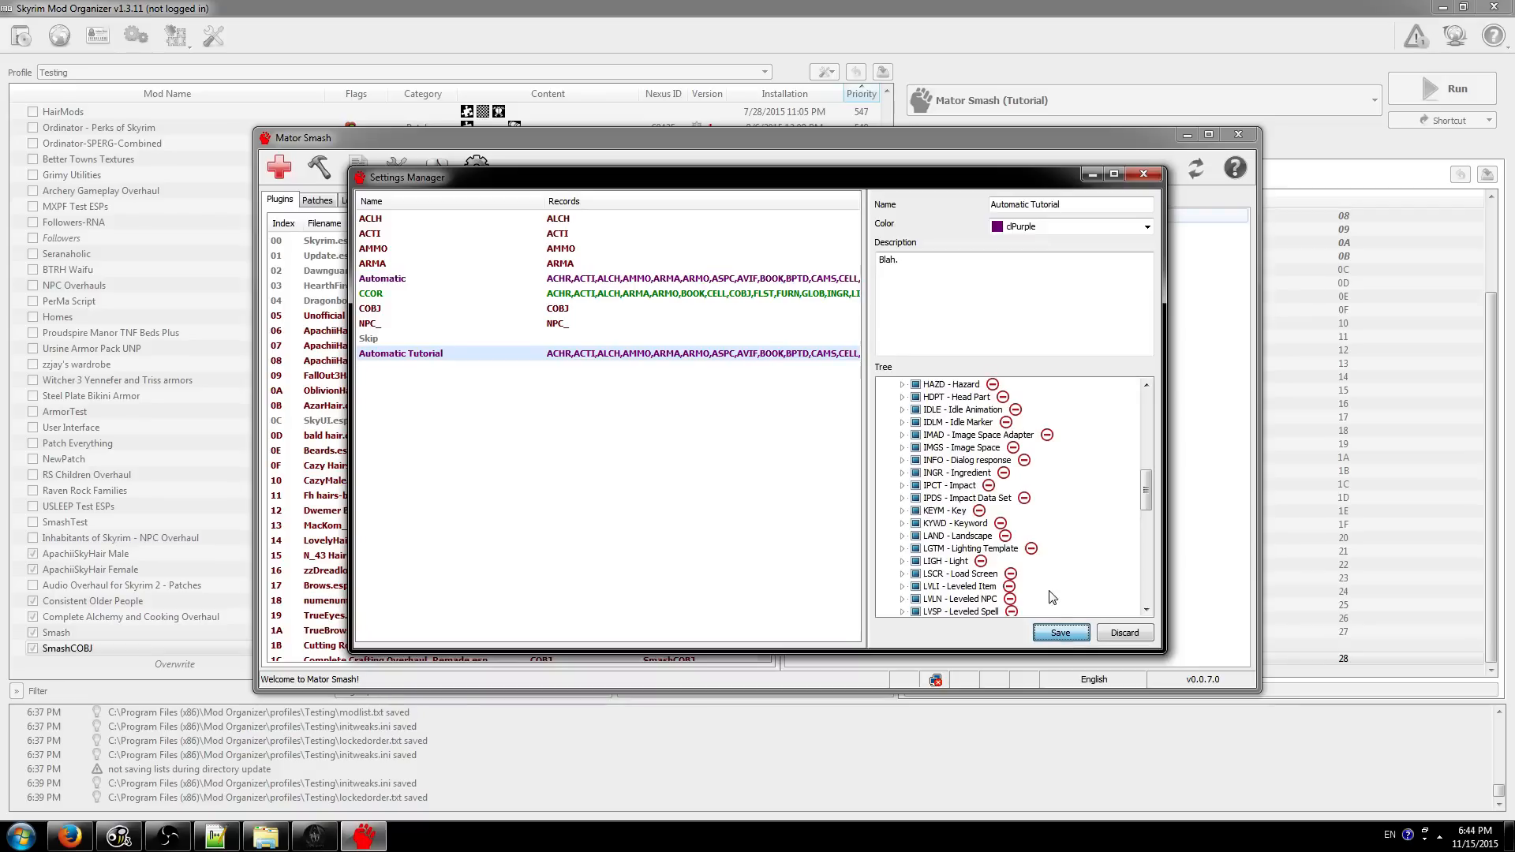
click(1144, 174)
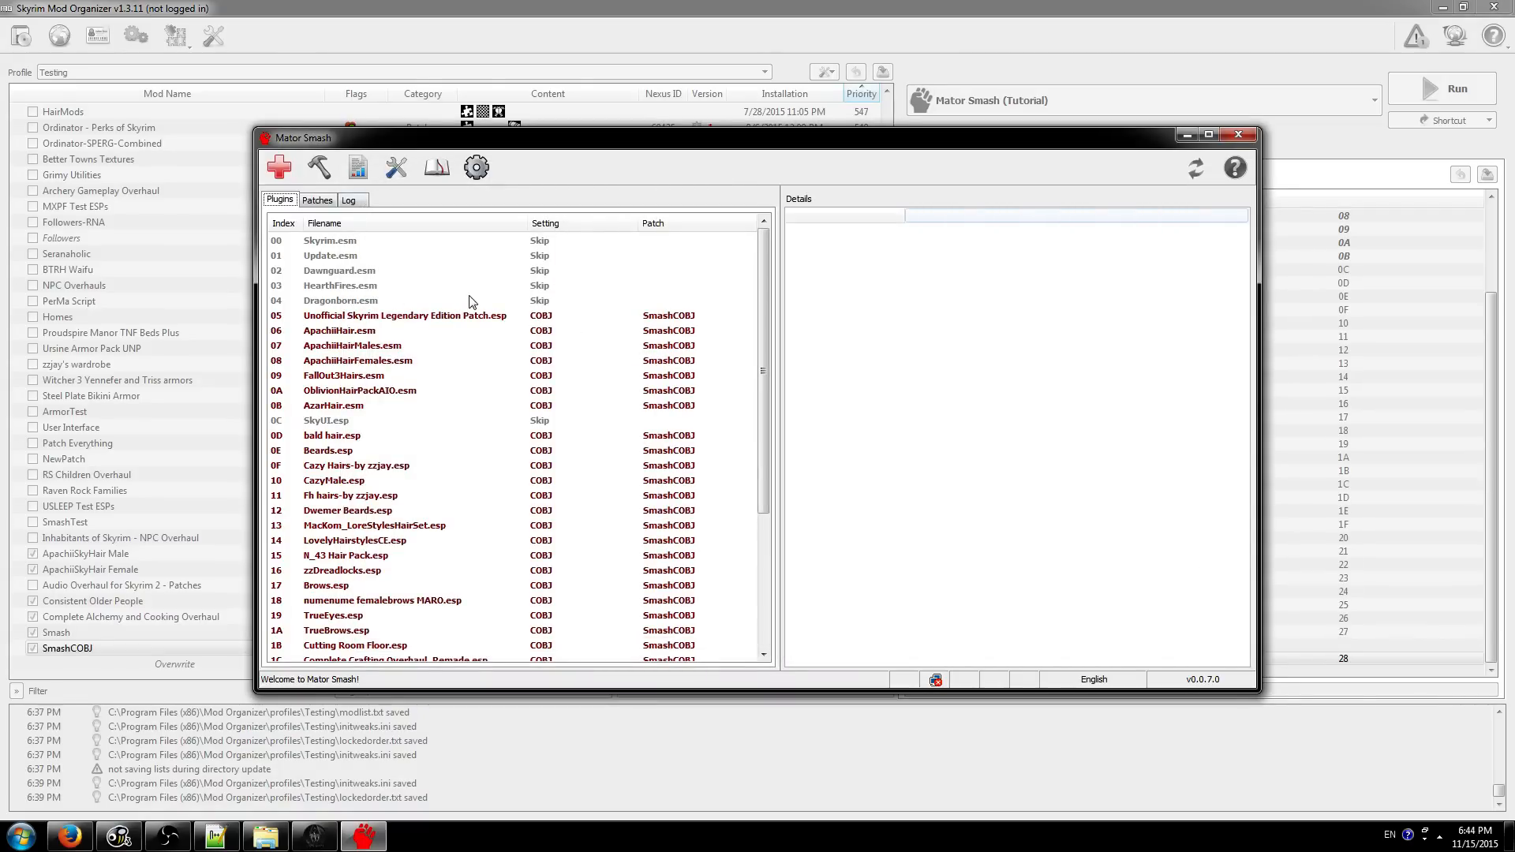
- Remove all plugins from Unofficial Skyrim Legendary Edition Patch.esp to RealisticRoomRental-Basic.esp, except SkyUI.esp, from their patch
click(453, 315)
scroll(473, 395, down, 2)
shift+click(461, 629)
scroll(489, 568, up, 2)
ctrl+click(528, 419)
right_click(530, 370)
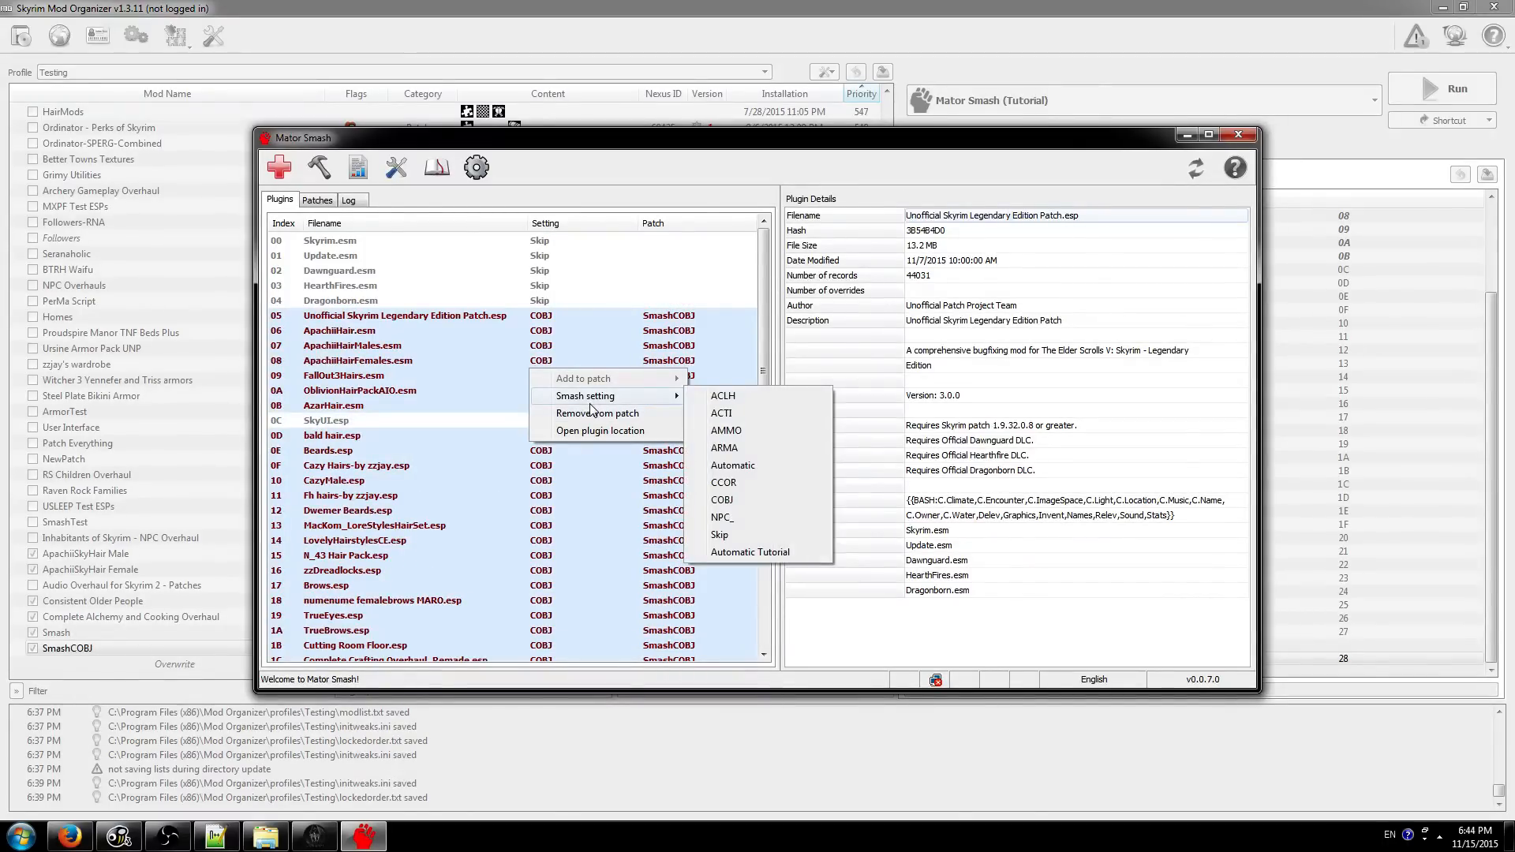
click(593, 413)
- Assign the Automatic Tutorial smash setting to the selected plugins
right_click(539, 352)
mouse_move(600, 378)
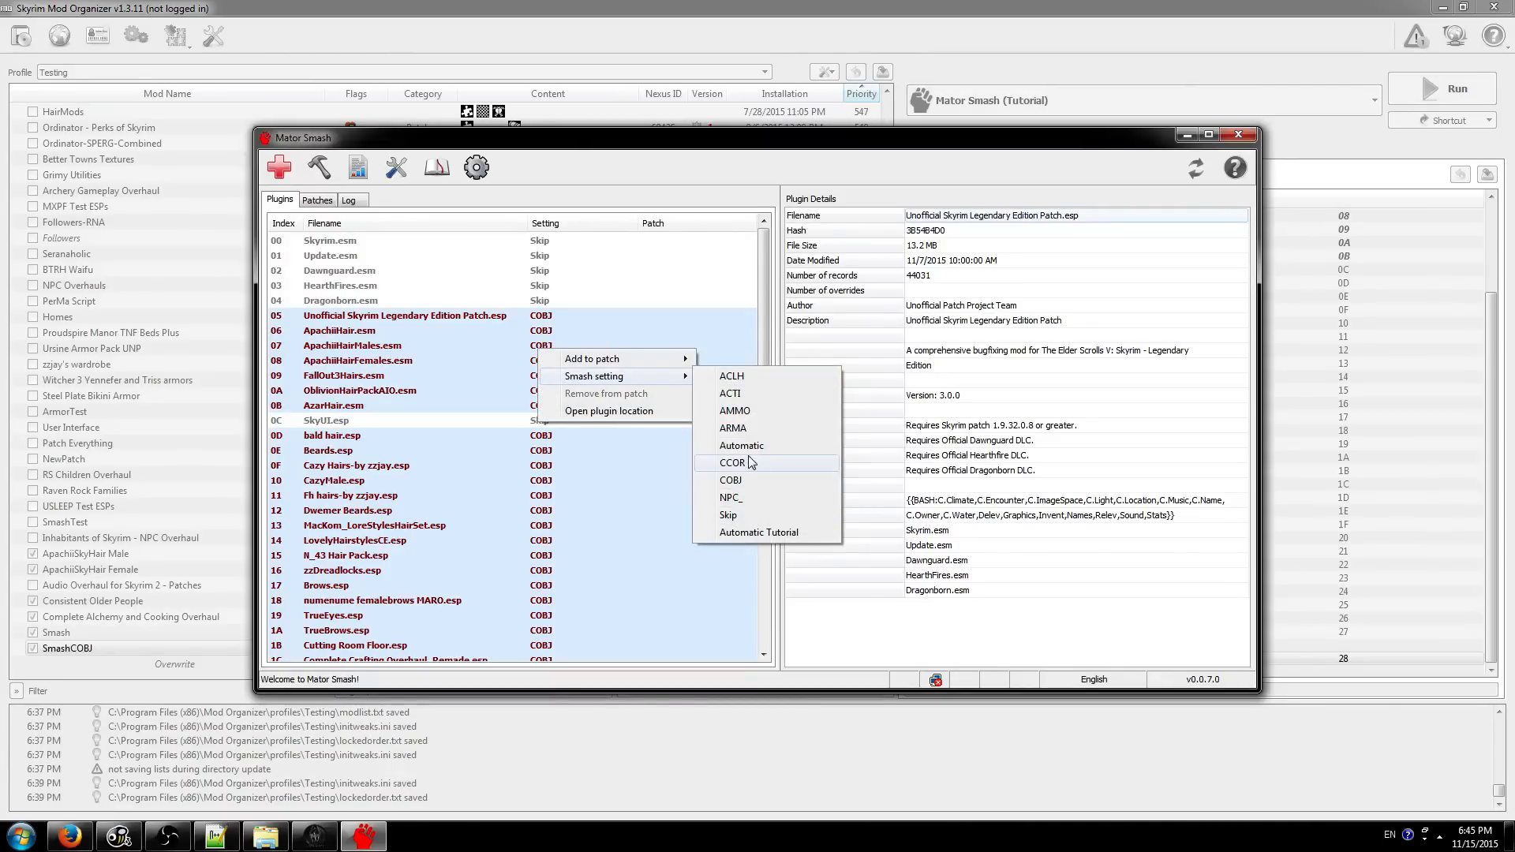
click(733, 534)
- Add the selected plugins to a new patch named Smash with the filename Smash.esp
right_click(562, 360)
mouse_move(612, 351)
click(770, 354)
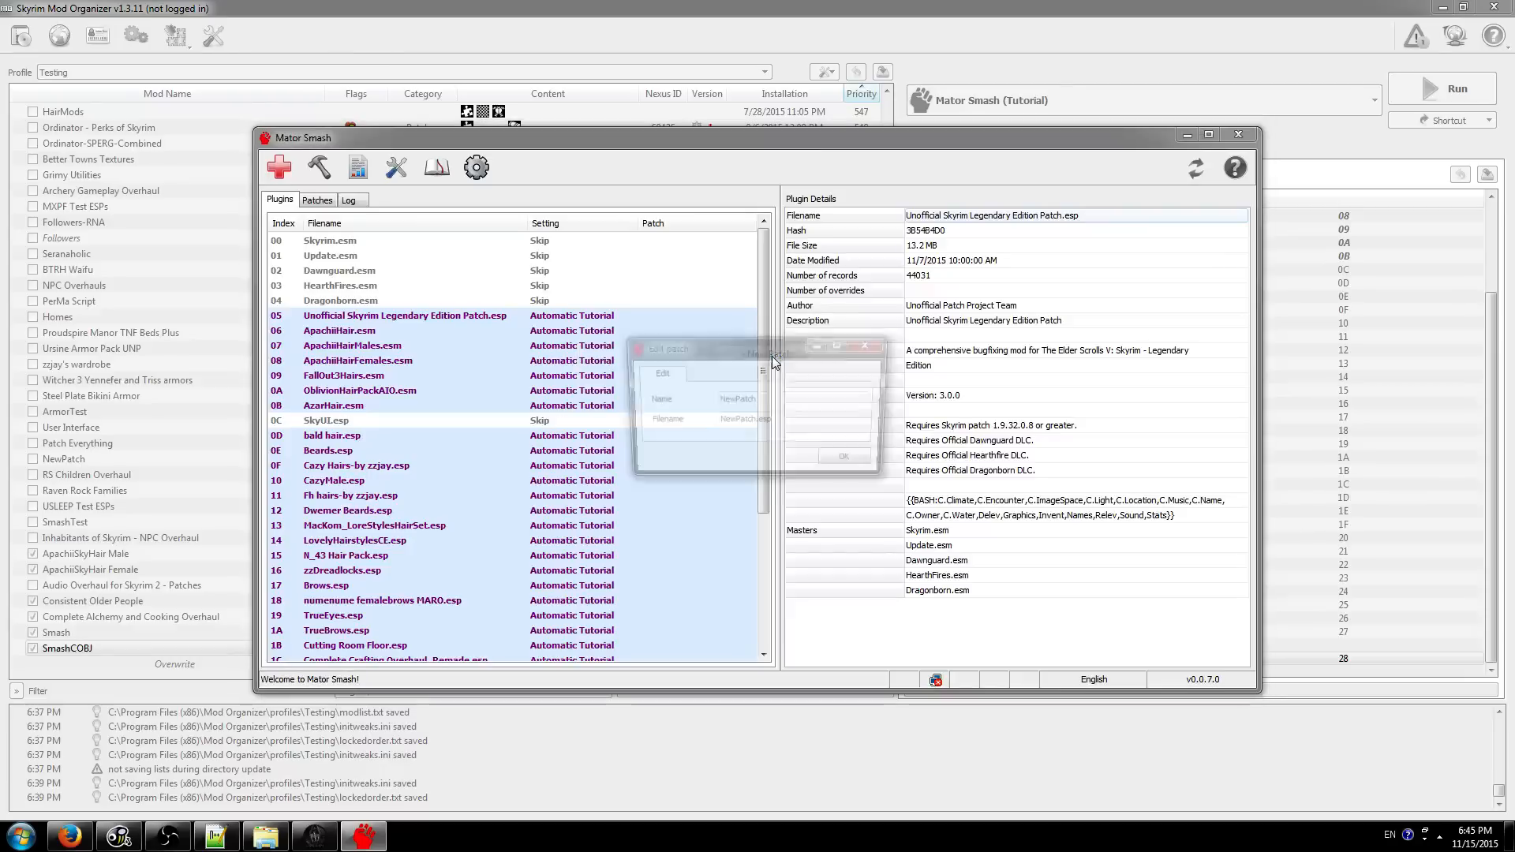
double_click(781, 399)
text(Smash)
key(Tab)
text(Smash.esp)
key(Return)
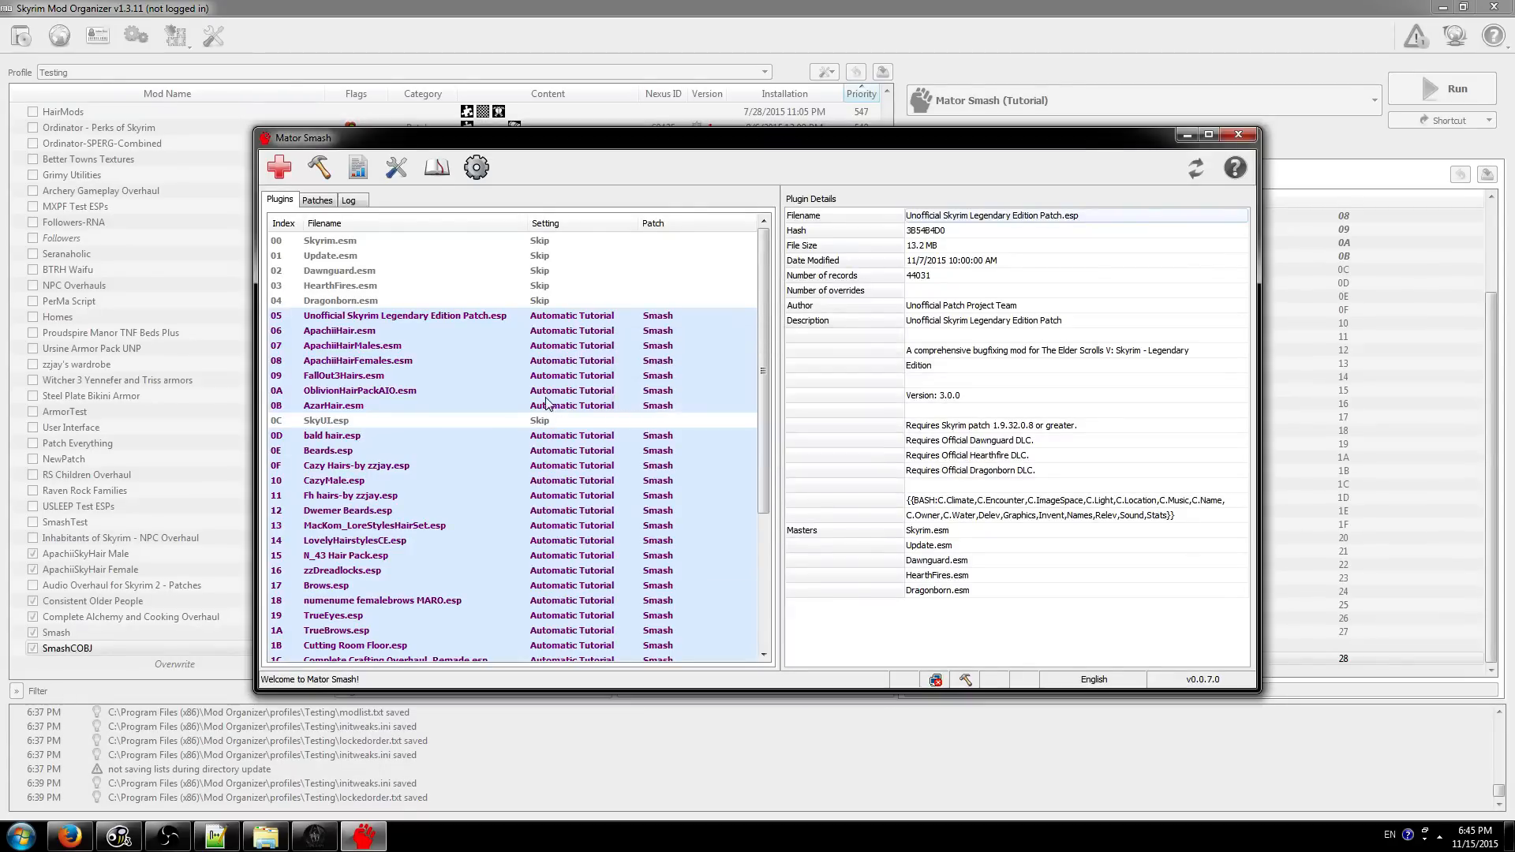
- Check the Smash entry in the patches list and the patch assignments in the plugin list
click(335, 205)
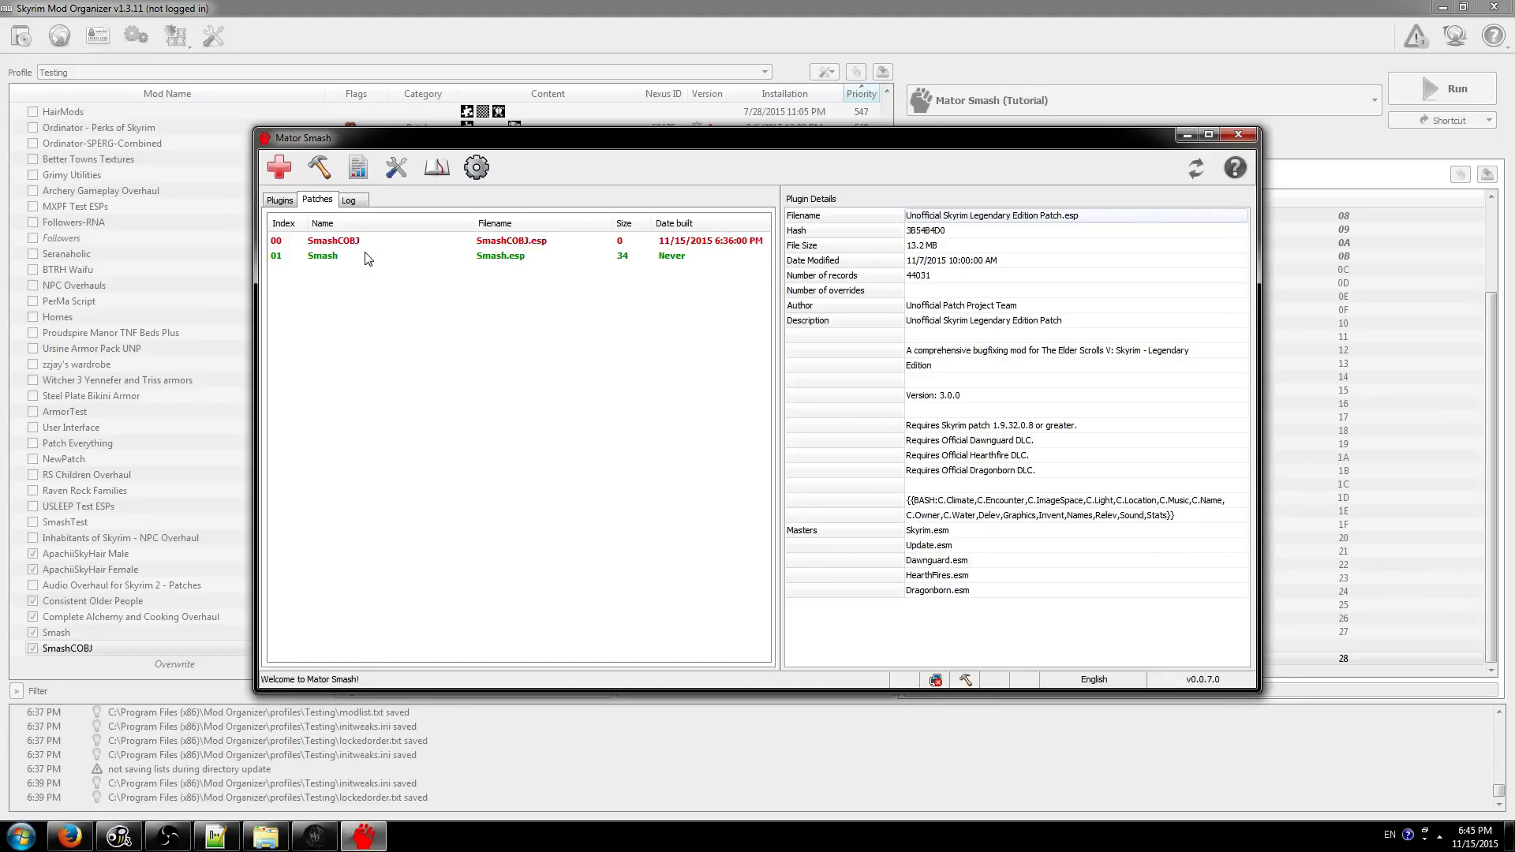
click(368, 257)
click(280, 200)
scroll(405, 354, down, 5)
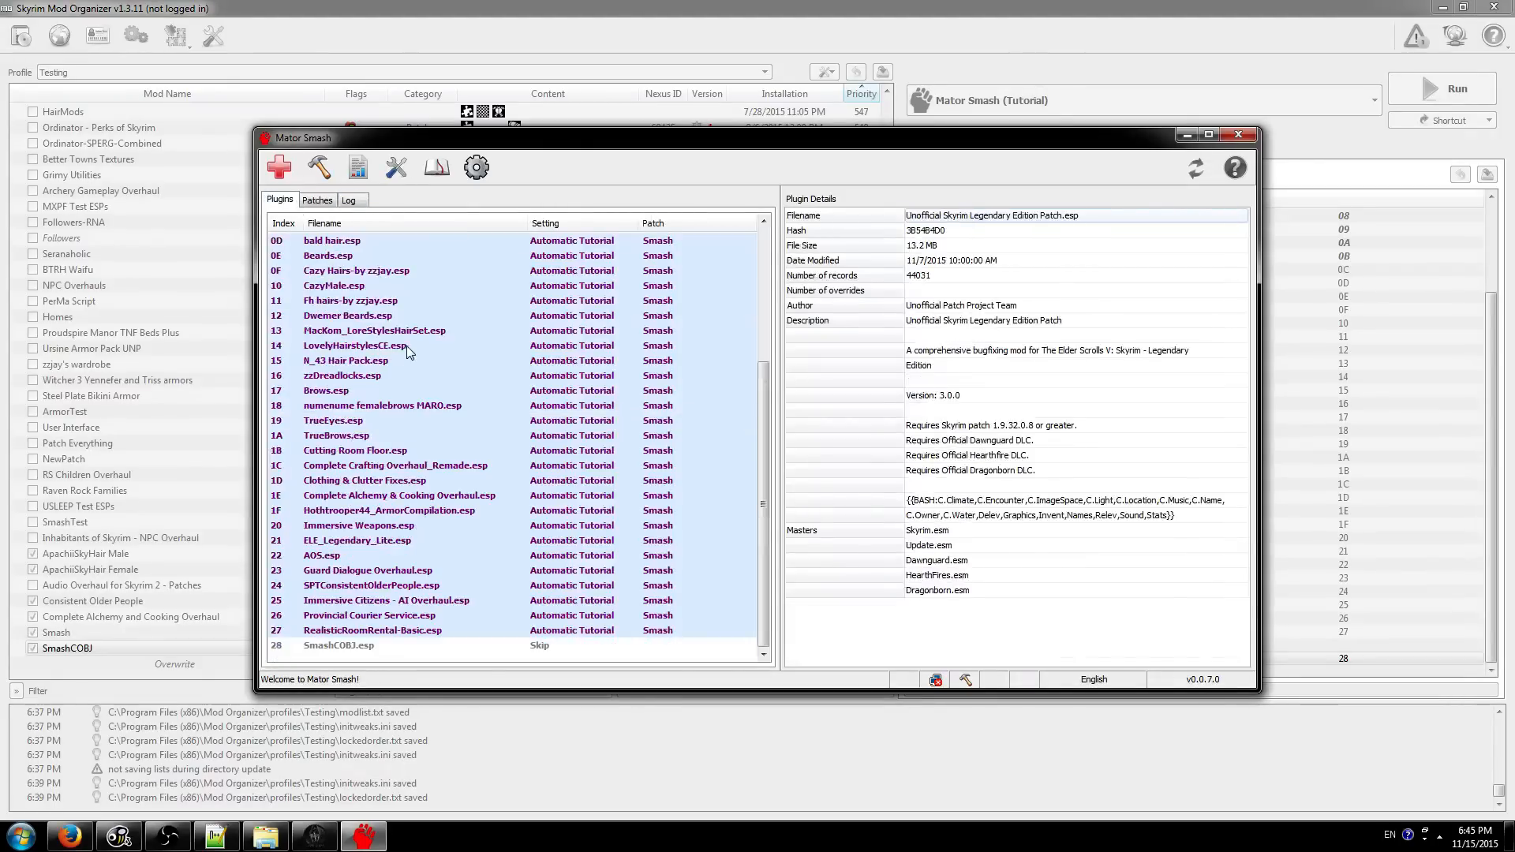
- Build the Smash patch, review the end of the build log and close the progress window
click(319, 168)
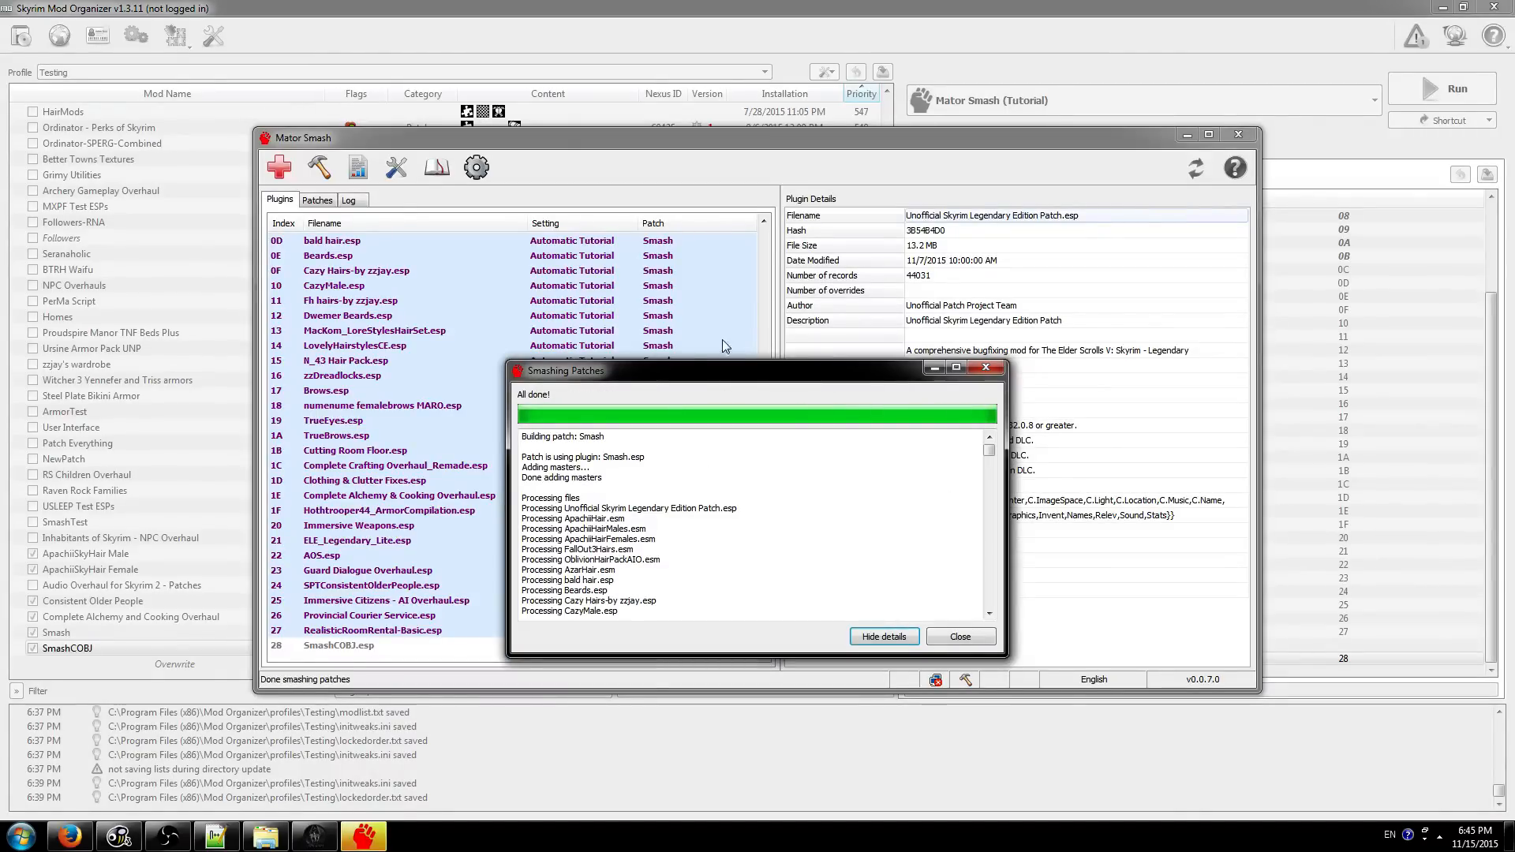
drag(988, 450, 989, 604)
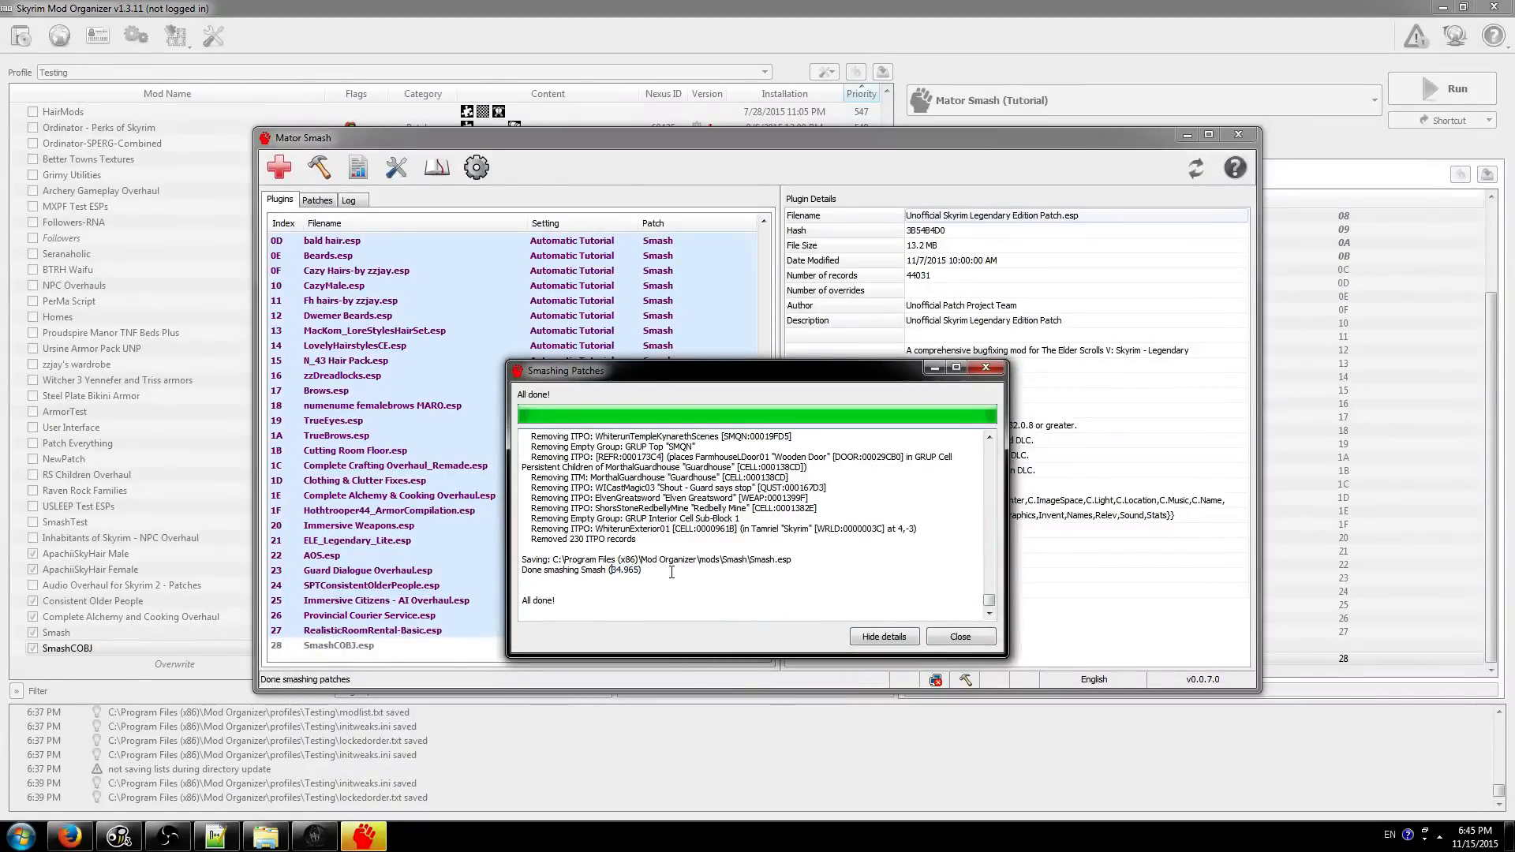
scroll(694, 530, up, 3)
scroll(694, 530, down, 3)
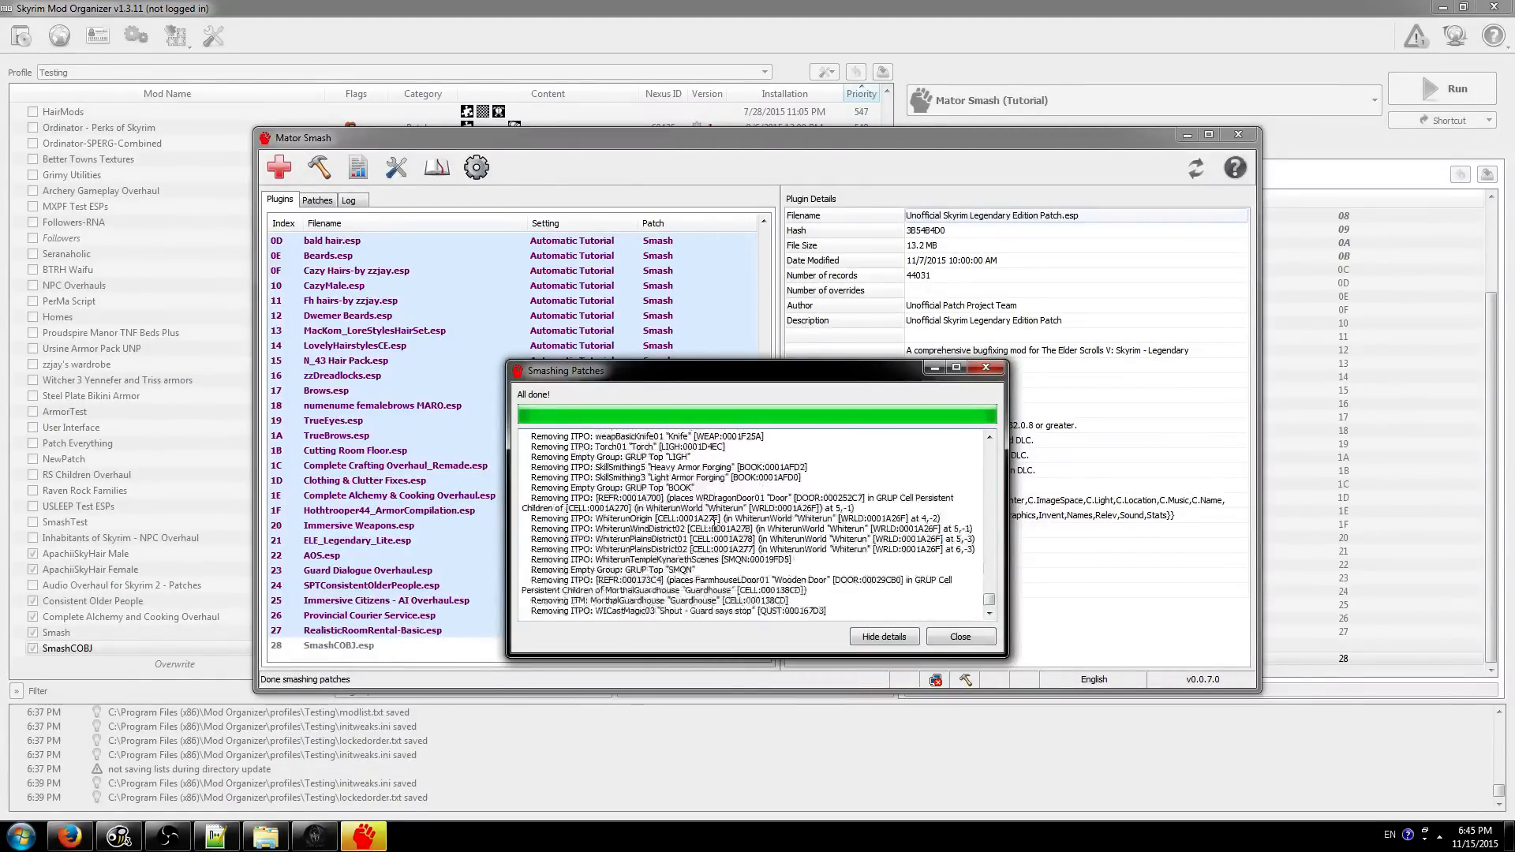
click(968, 642)
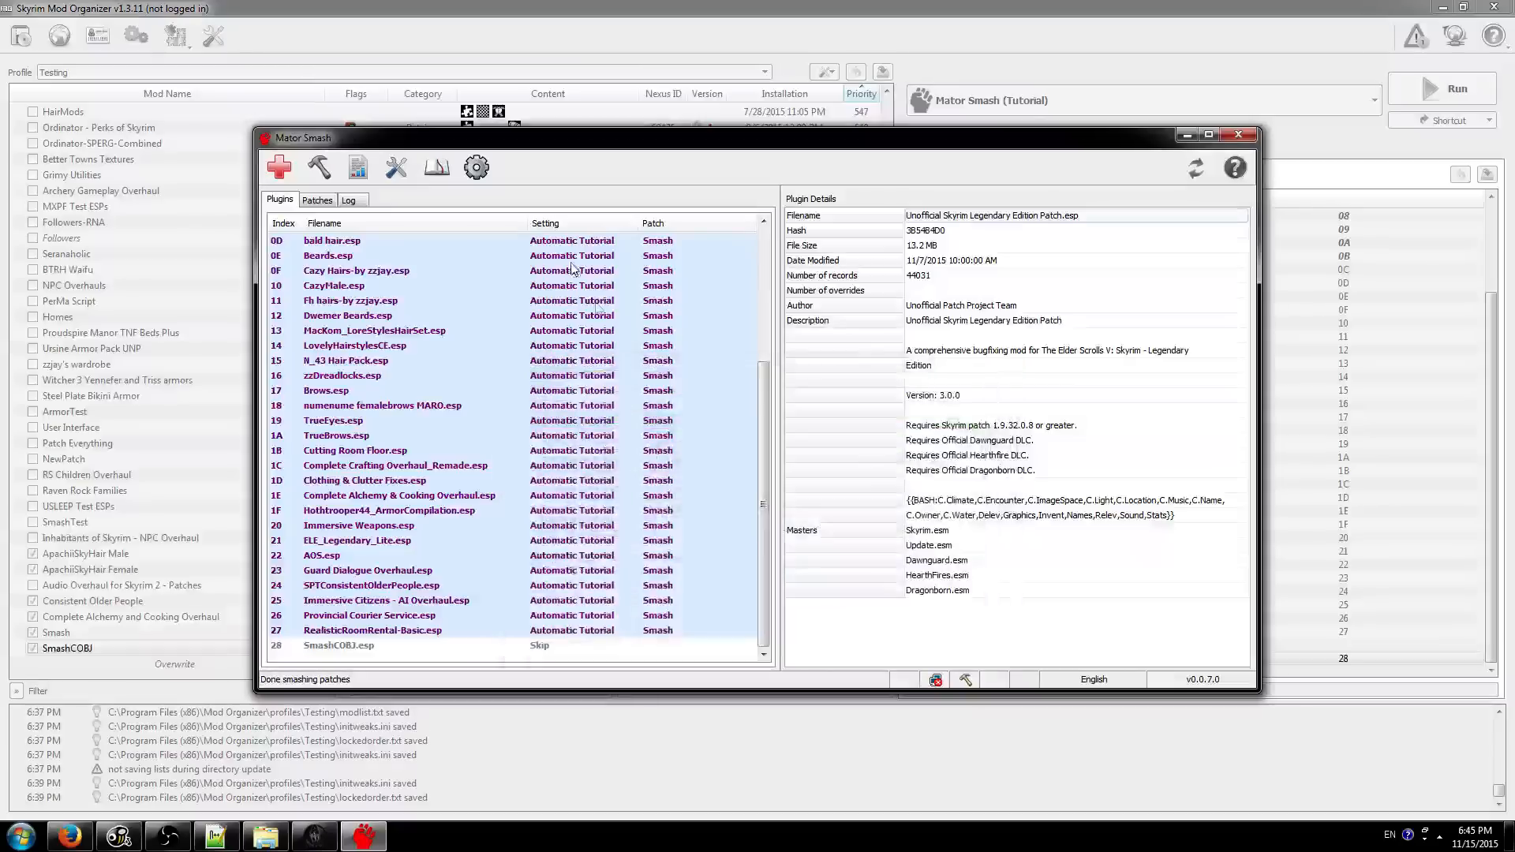
- Close Mator Smash and launch TES5Edit312 from Mod Organizer
click(1238, 135)
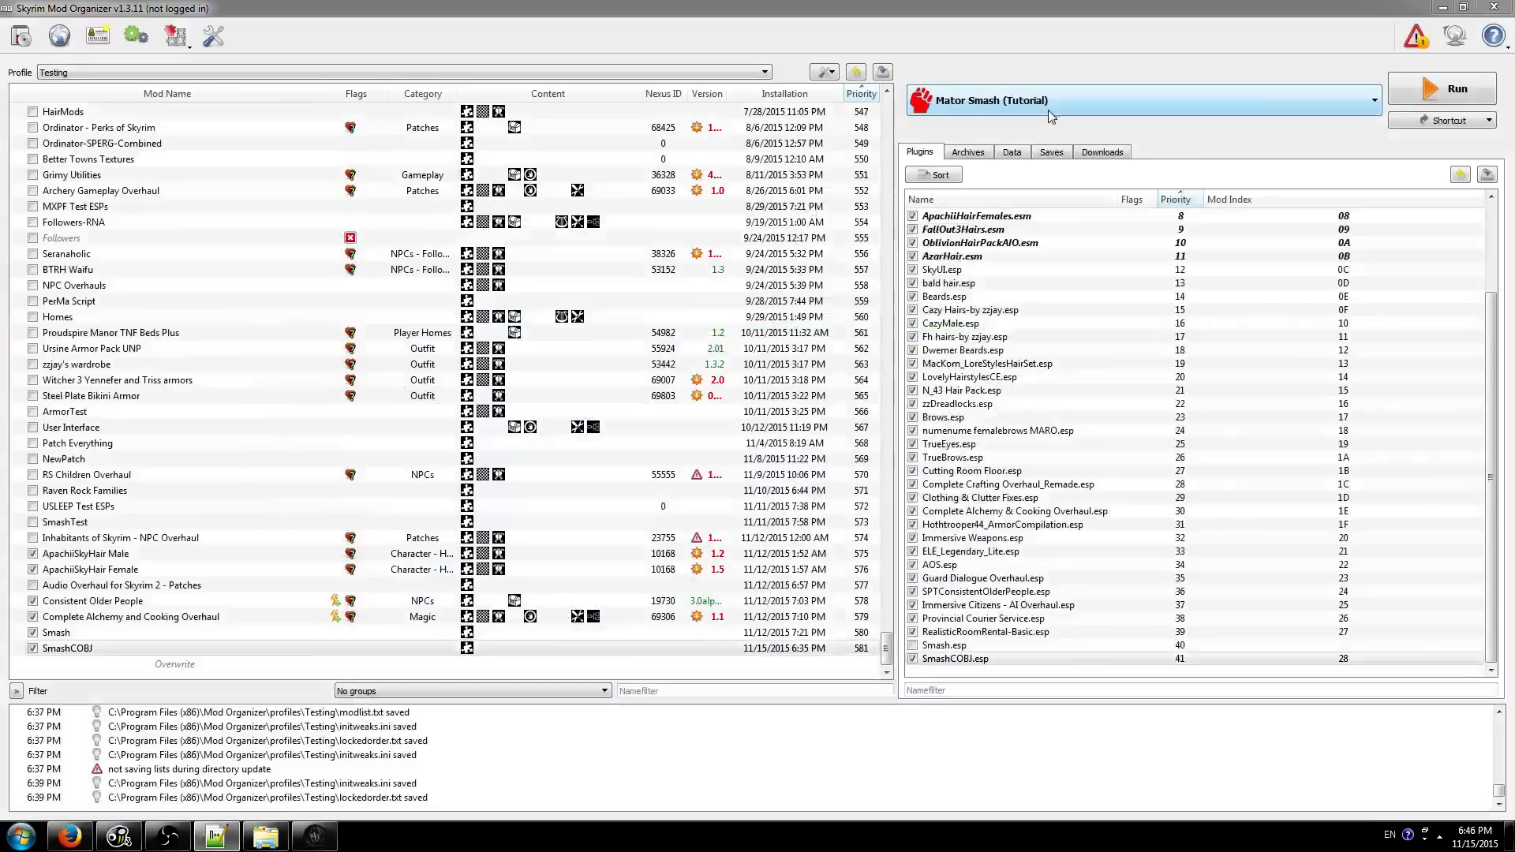
click(1050, 116)
click(1045, 298)
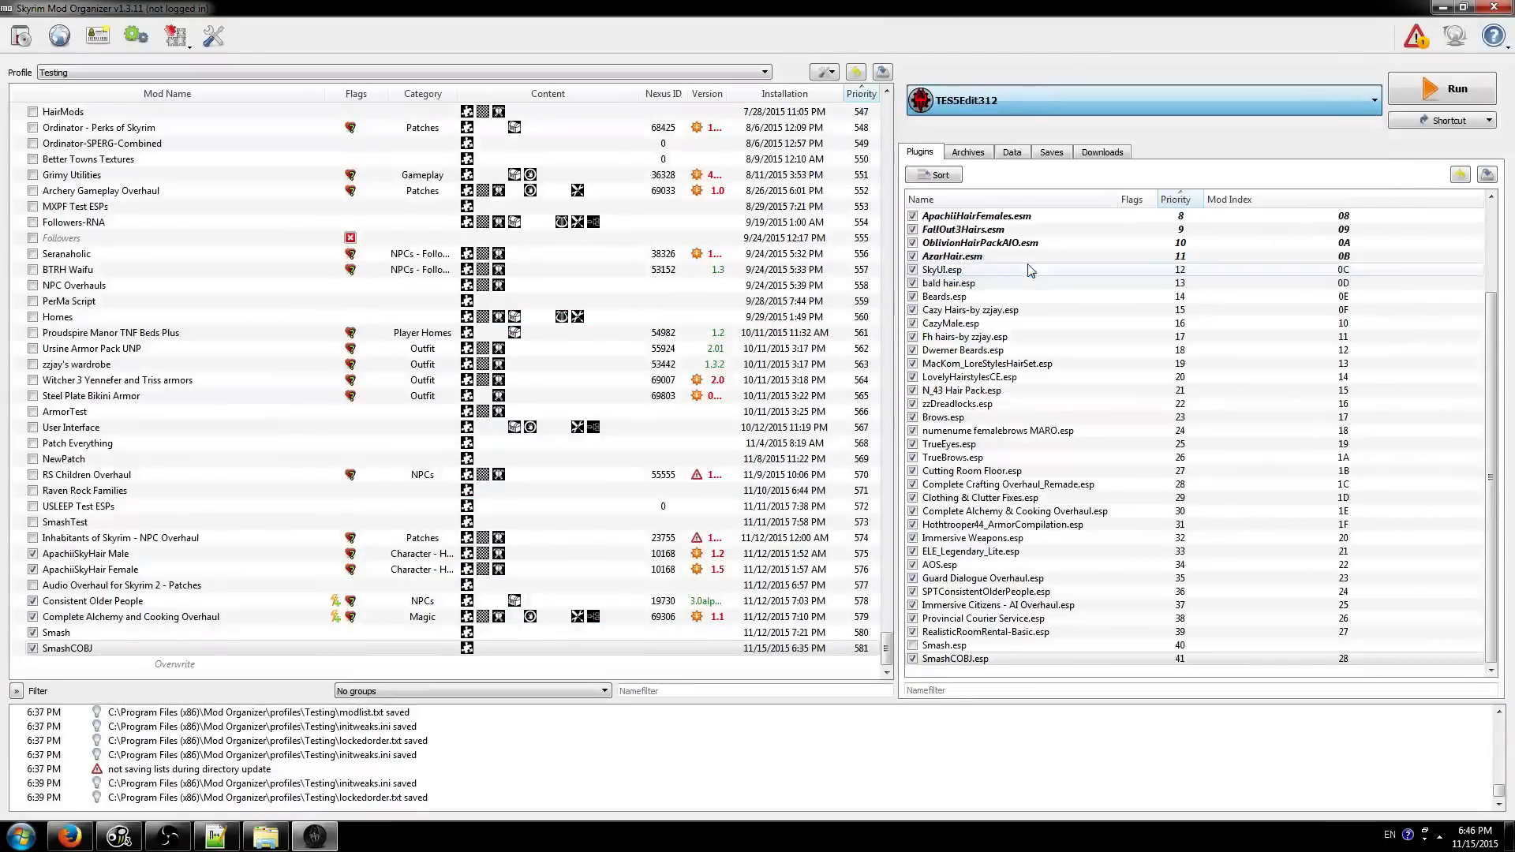
click(1447, 101)
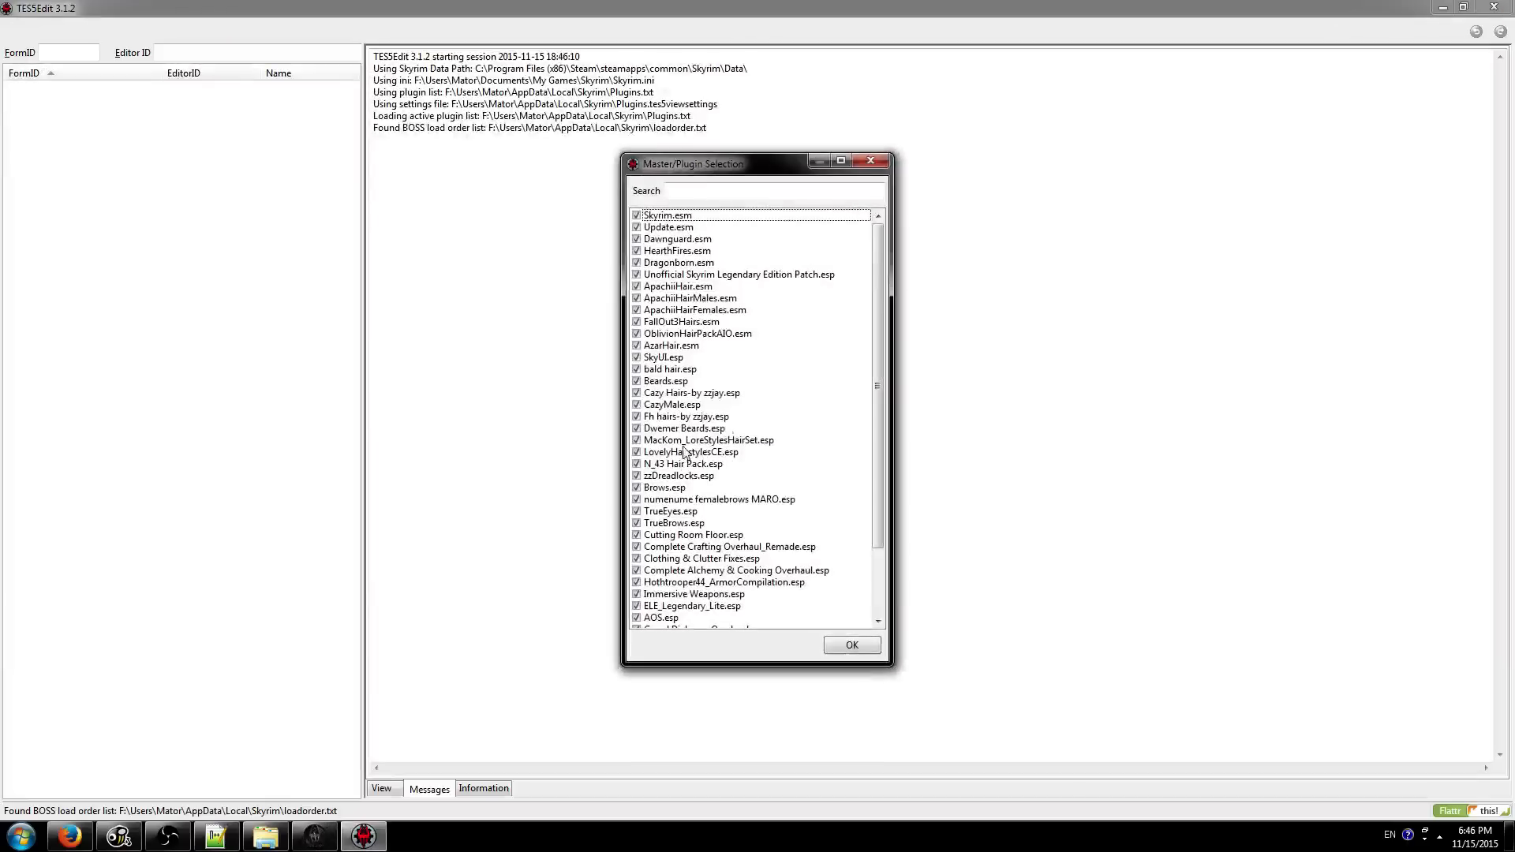
- Load the plugins in TES5Edit with Smash.esp included and SmashCOBJ.esp excluded
scroll(762, 479, down, 3)
click(667, 607)
click(663, 619)
key(space)
click(662, 606)
key(space)
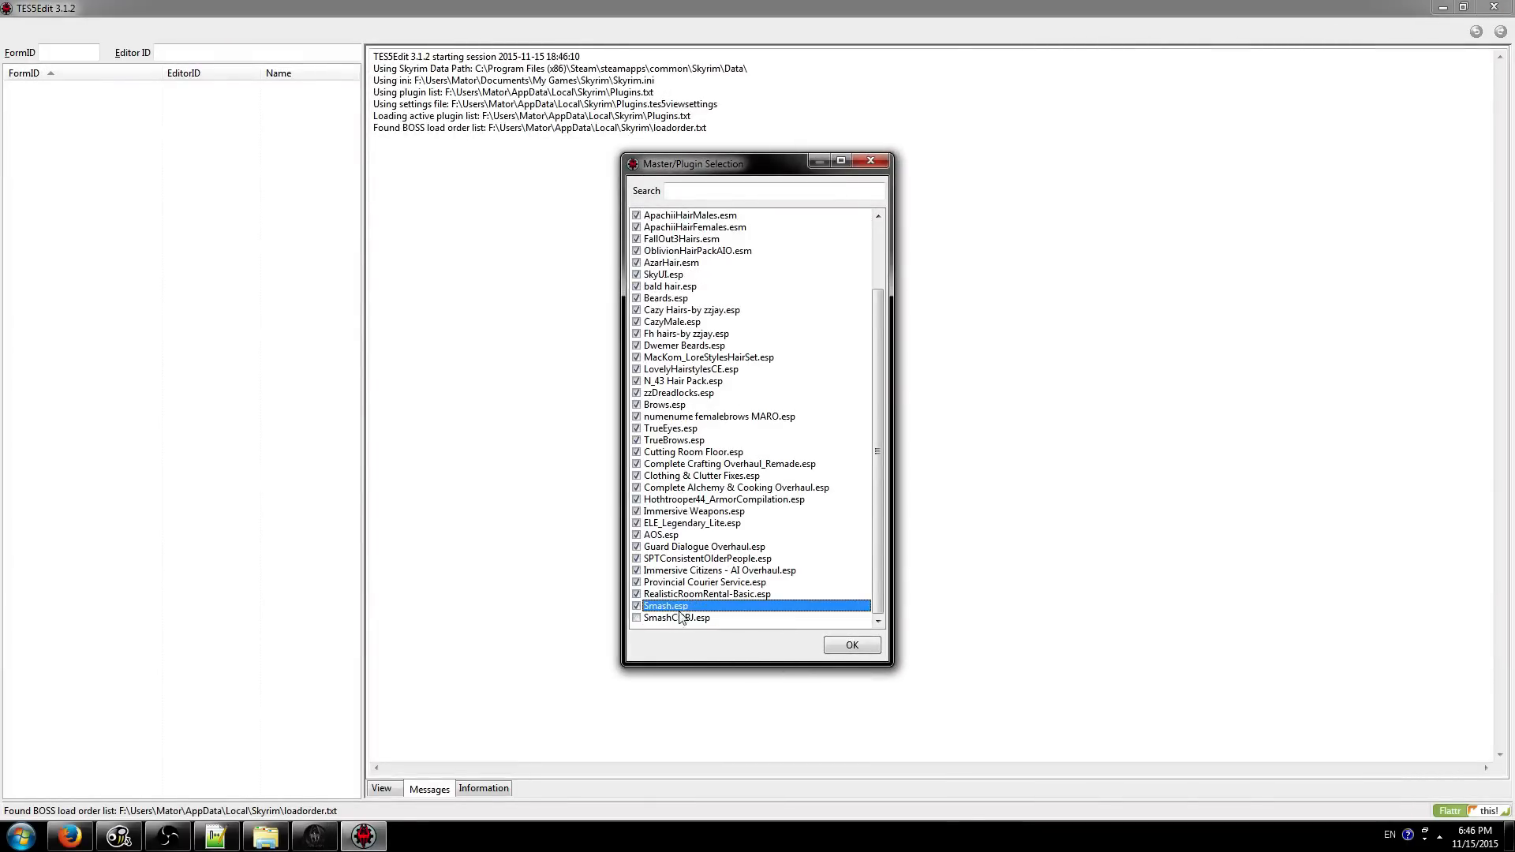
click(850, 645)
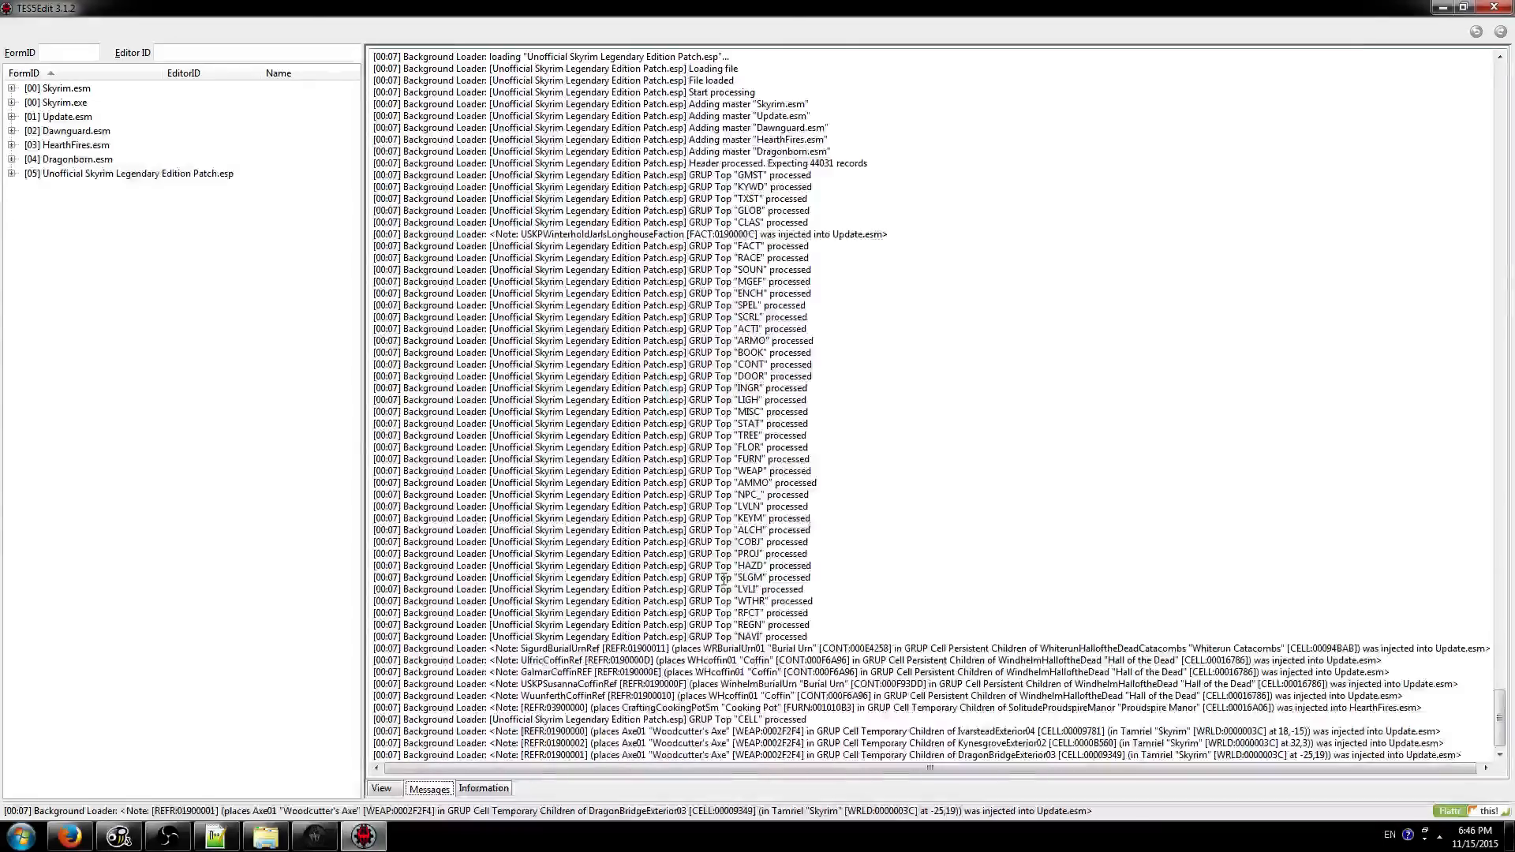
- Expand Smash.esp in the plugin tree and select its Armor Addon group
click(59, 671)
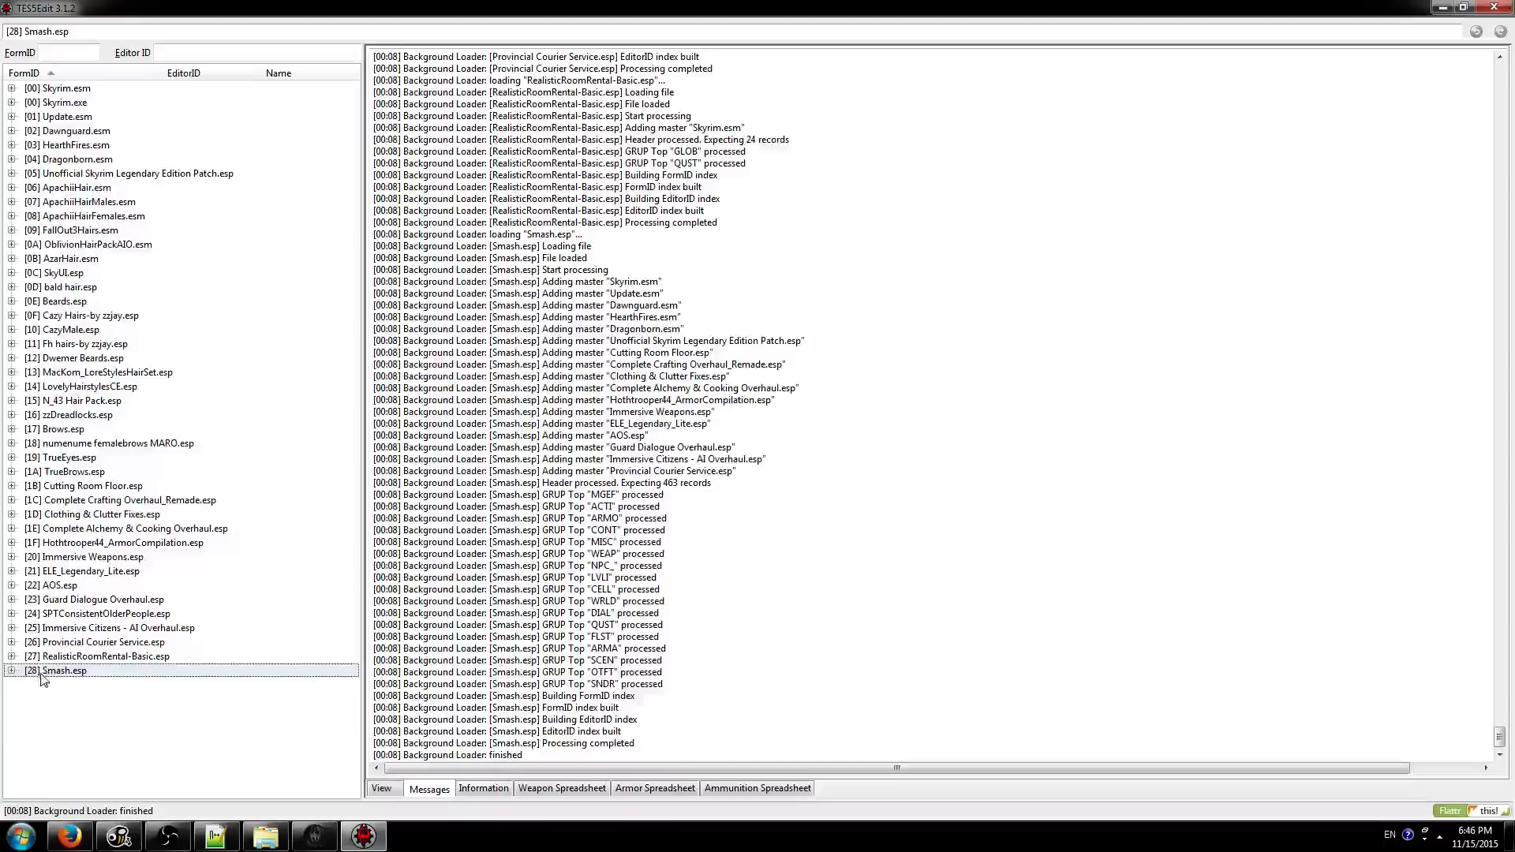
key(Right)
click(69, 579)
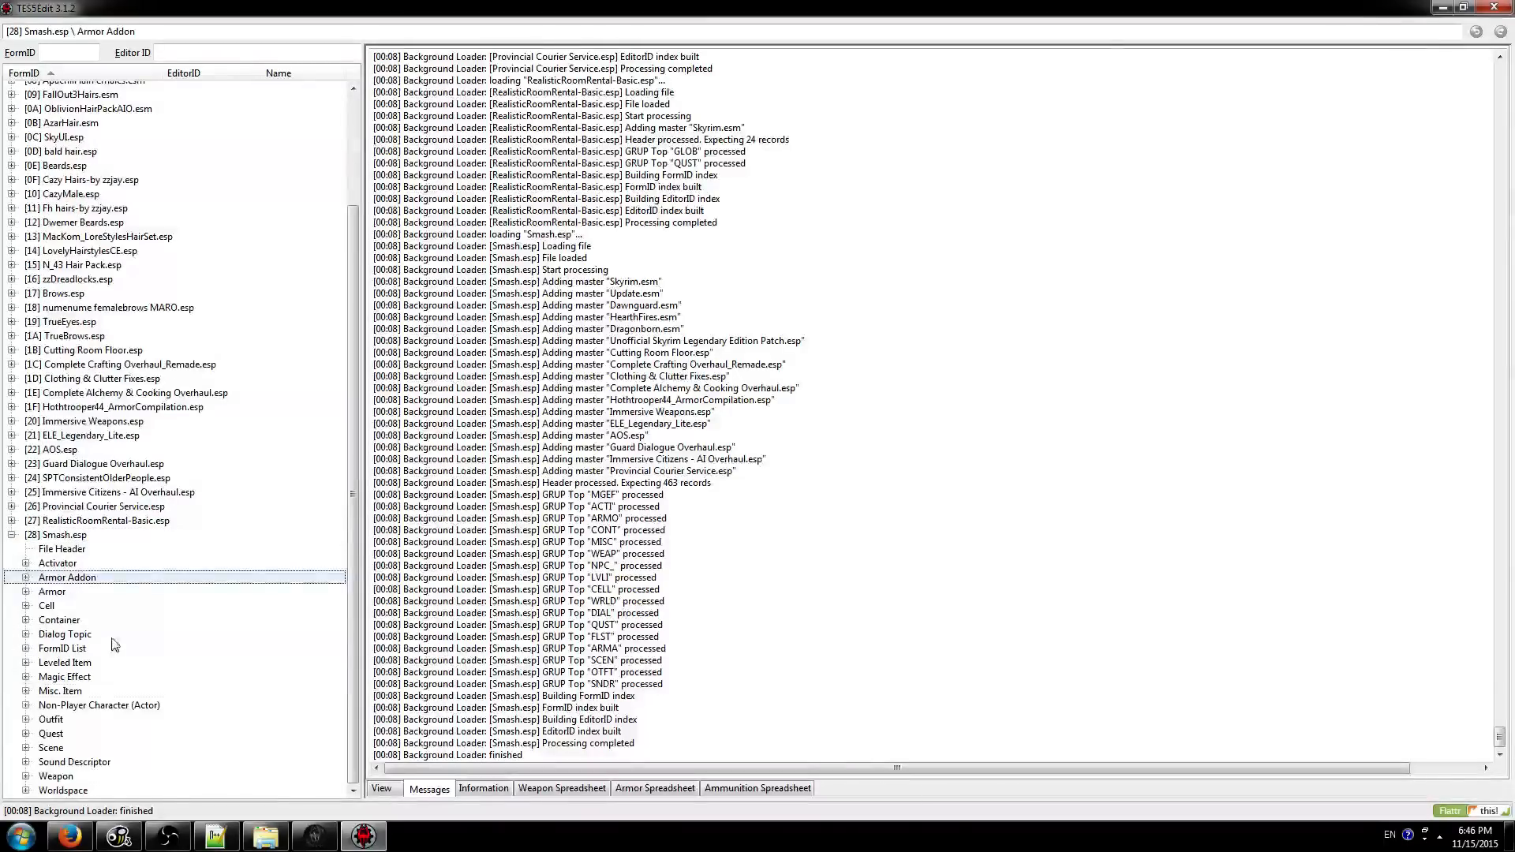
- Expand Smash.esp's Misc. Item group and compare its records across plugins, from Charcoal through IngotSteel
click(82, 692)
key(Right)
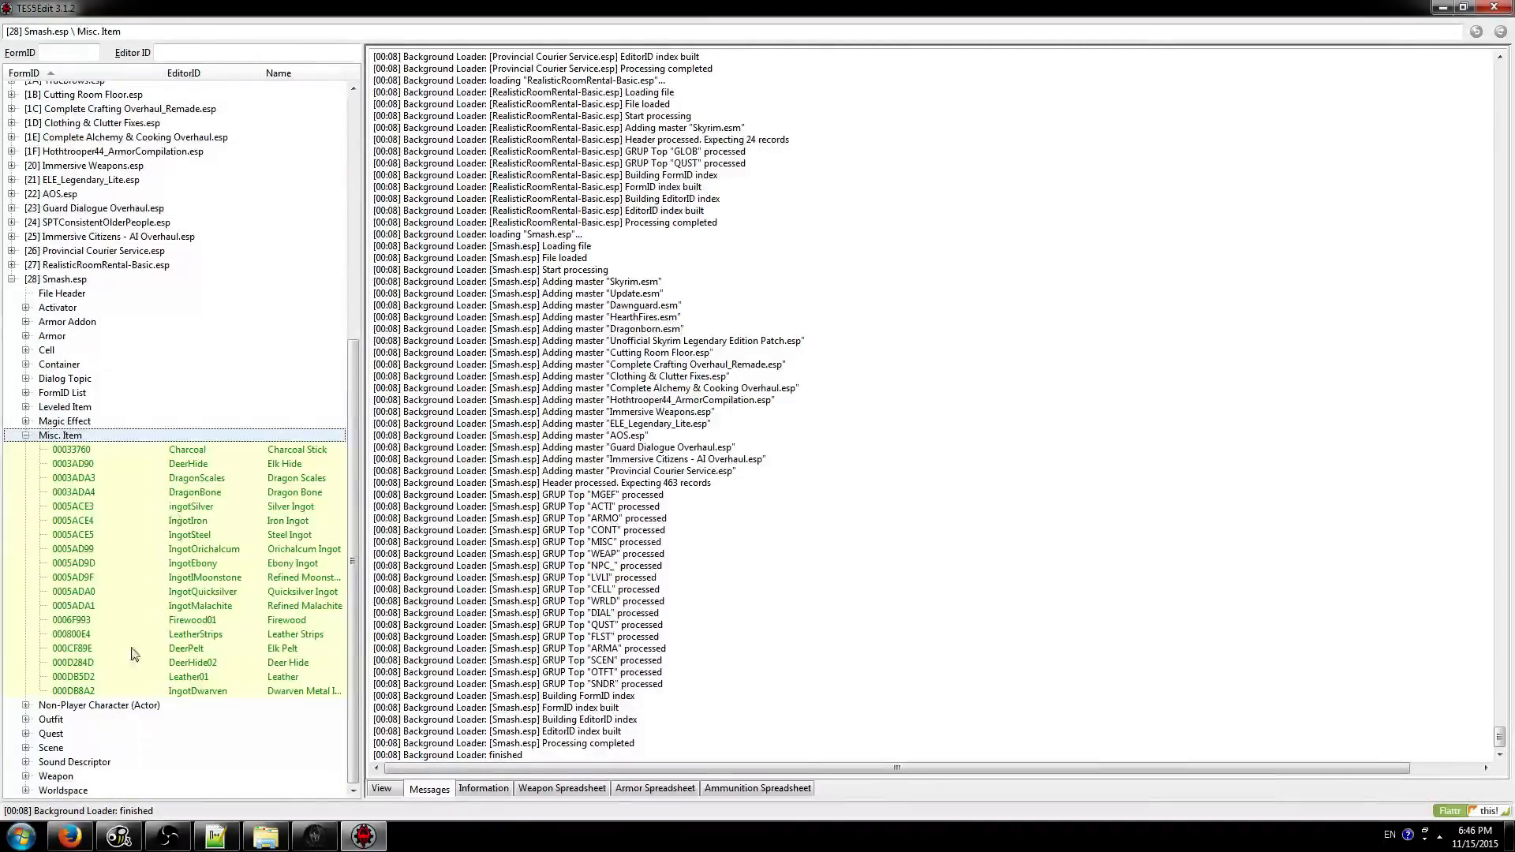
click(193, 455)
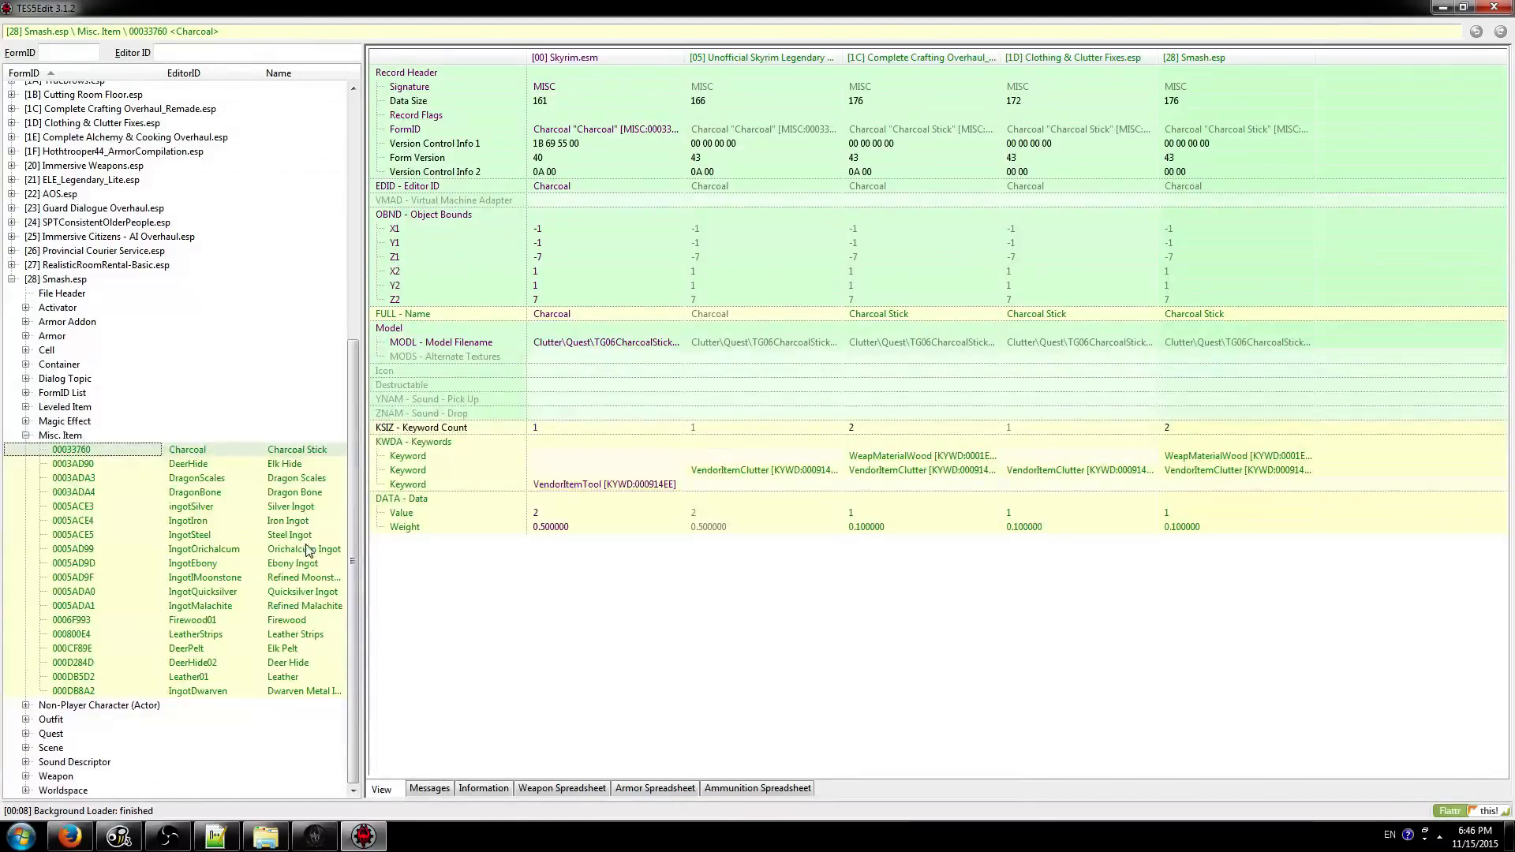
key(Down)
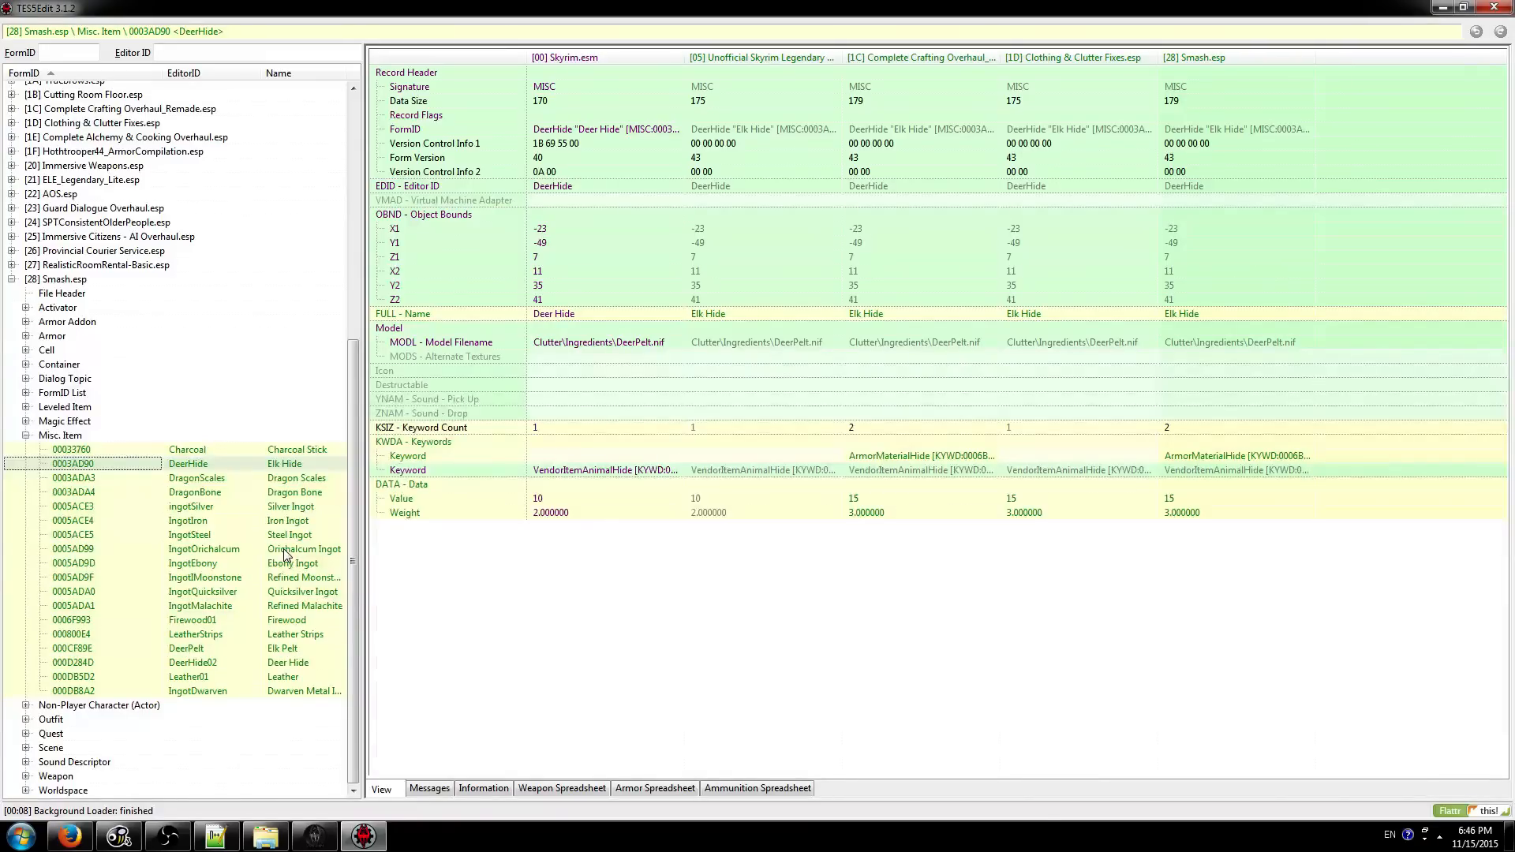
key(Down)
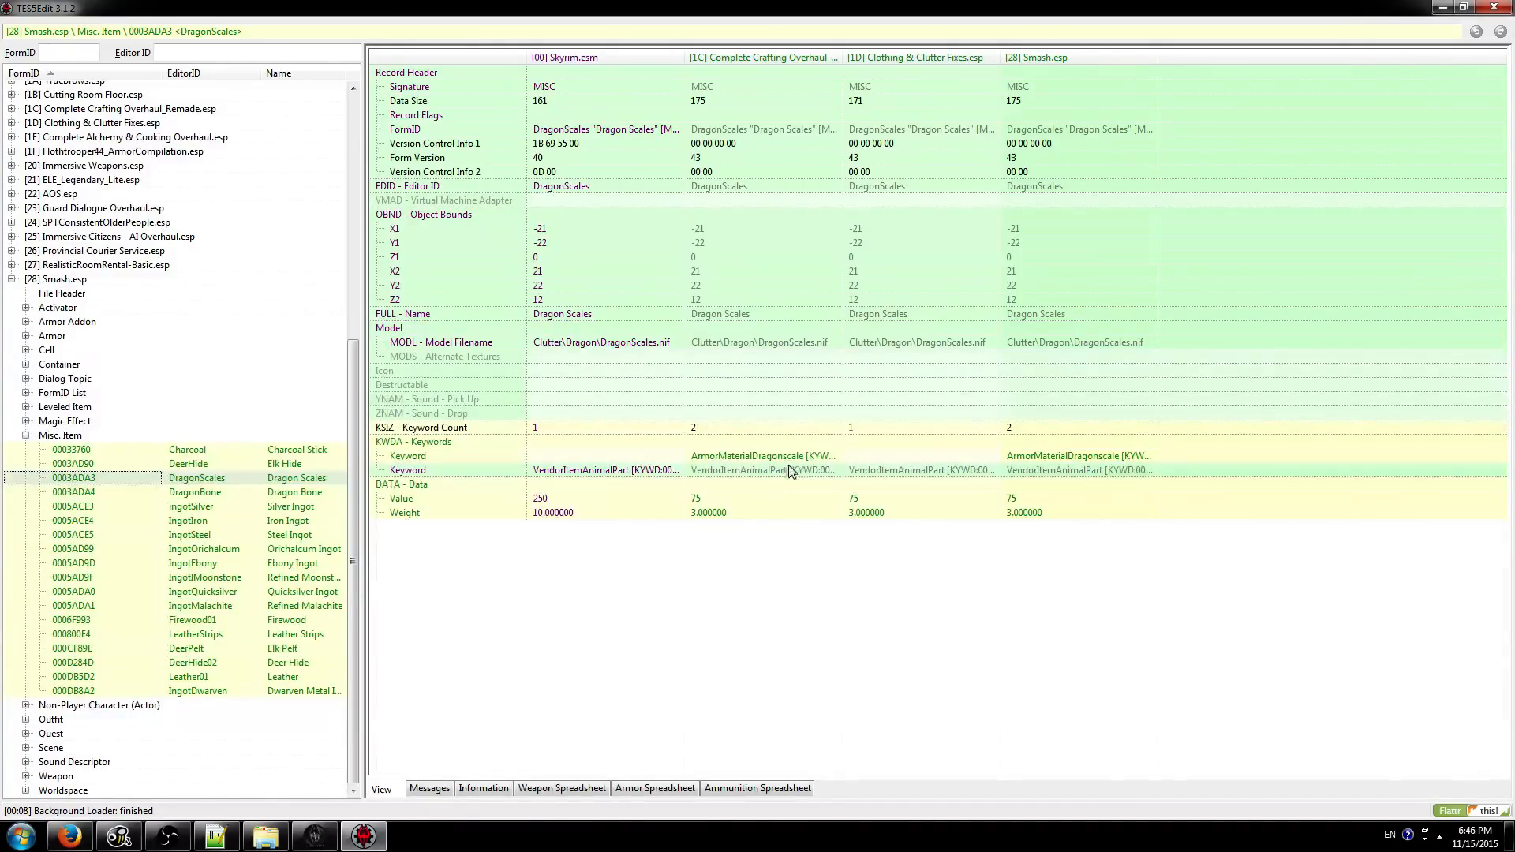
key(Down)
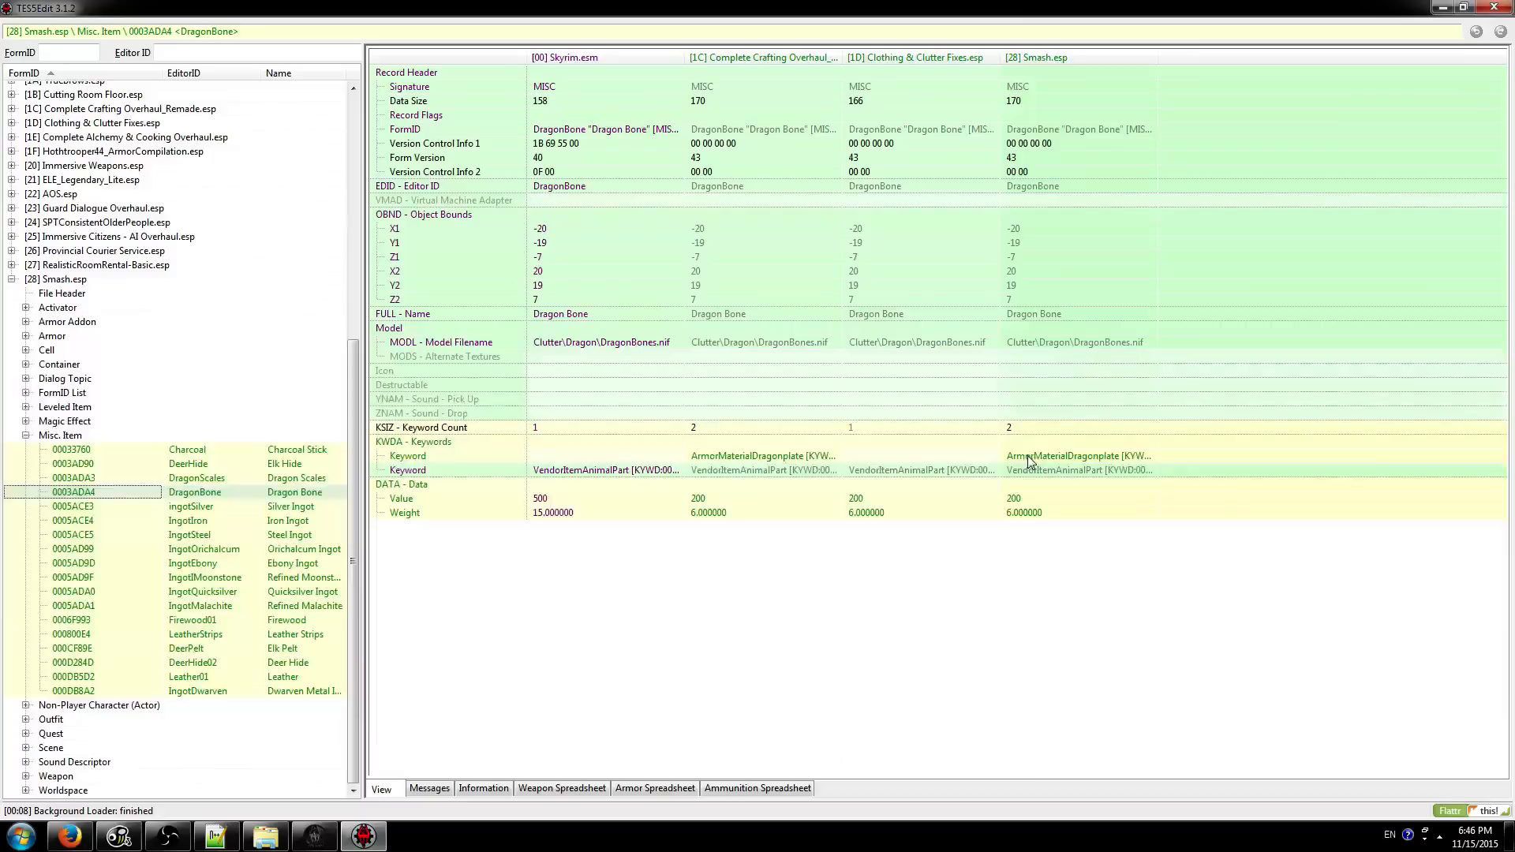
key(Down)
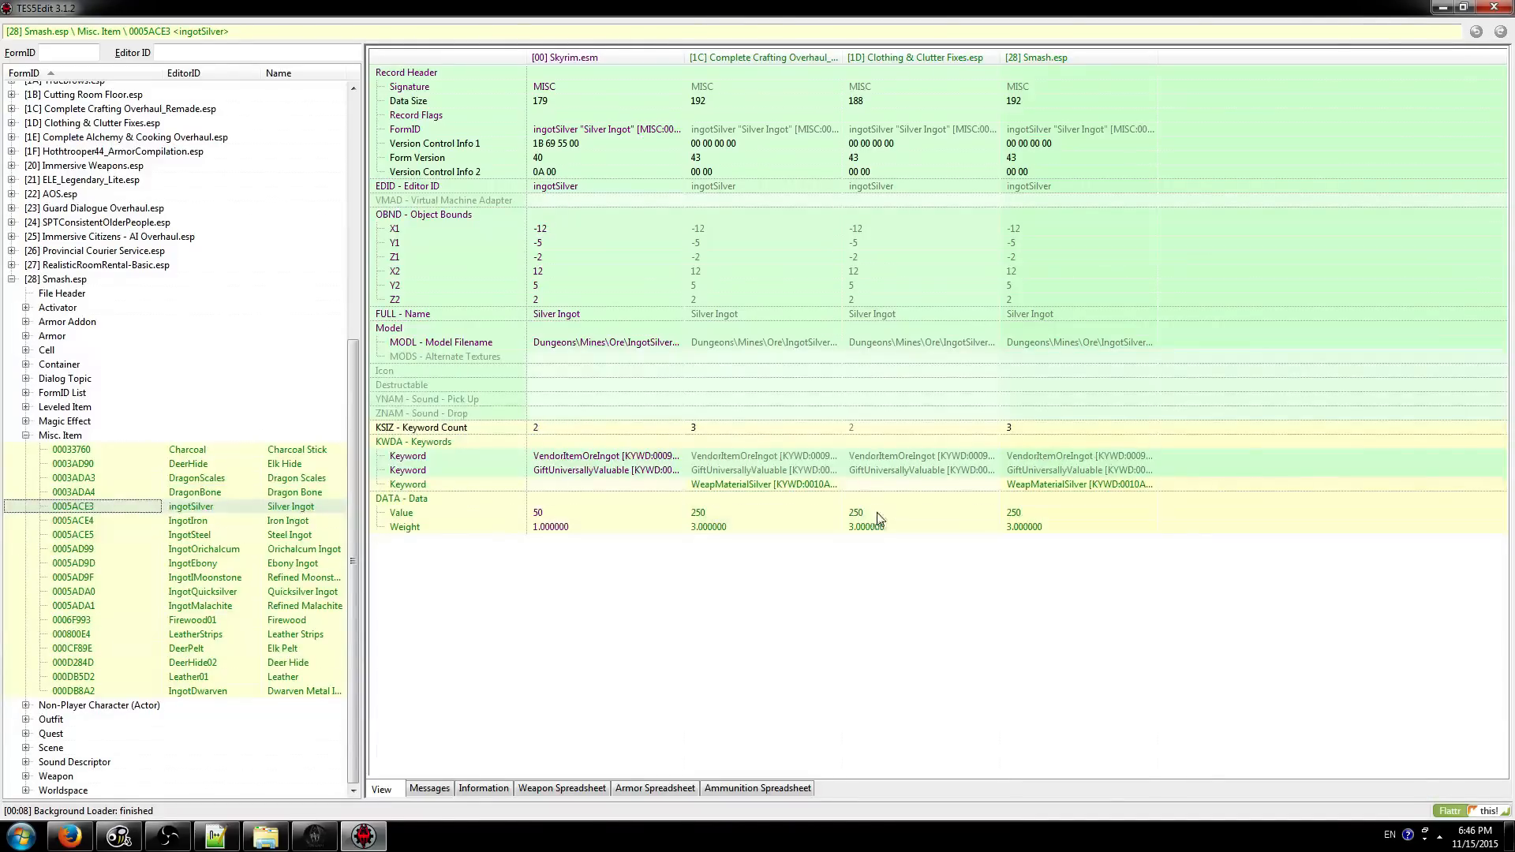
key(Down)
key(Down)
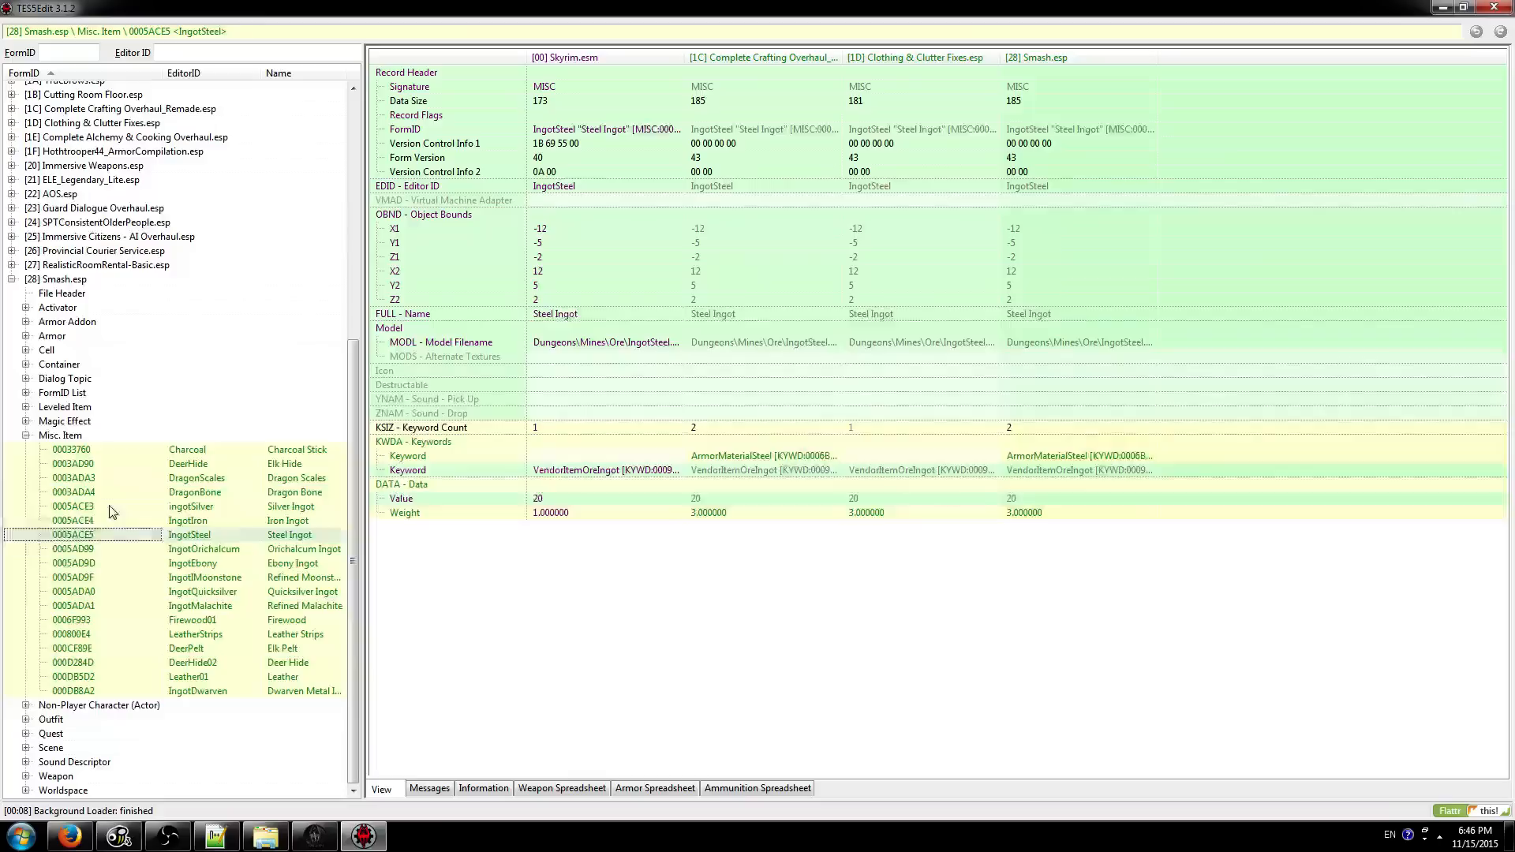
- Collapse Misc. Item, open AlchWeaknessPoison in the Magic Effect group, and compare its keywords and Base Cost across plugins
key(Left)
key(Left)
key(Up)
key(Right)
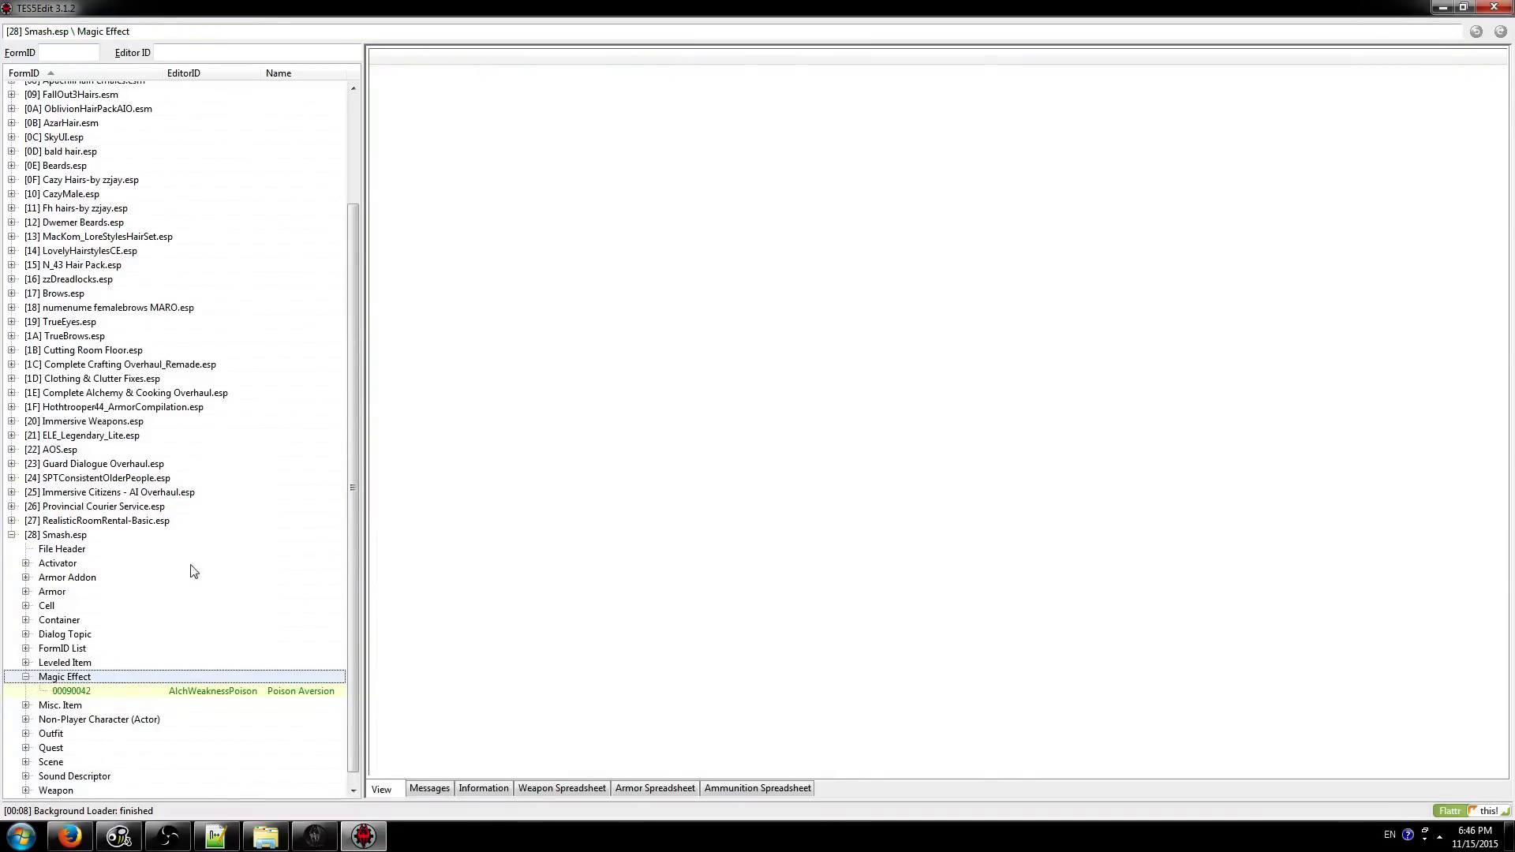
key(Down)
click(938, 416)
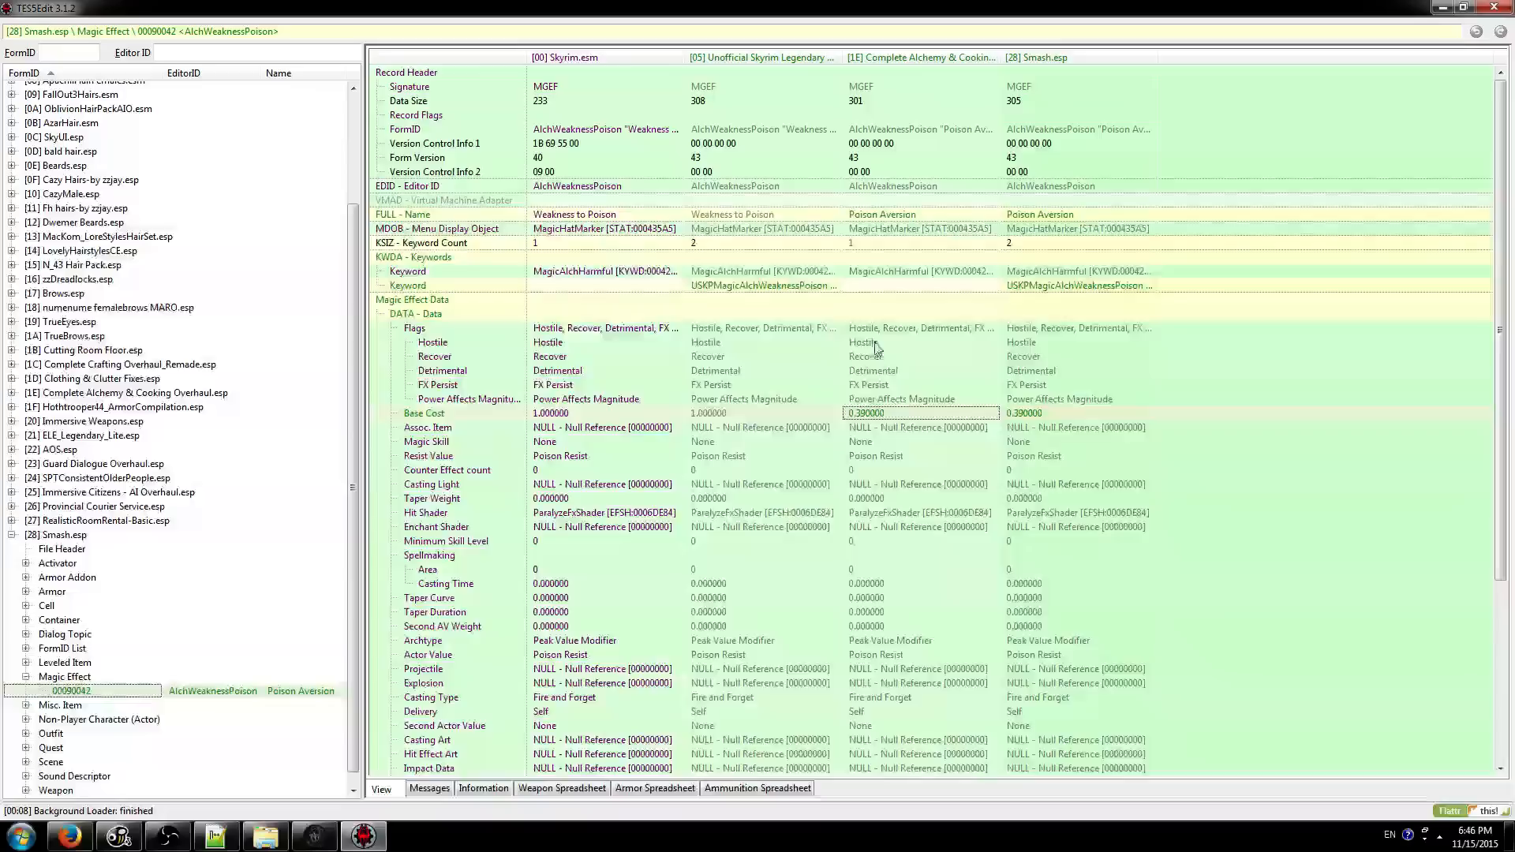
click(785, 285)
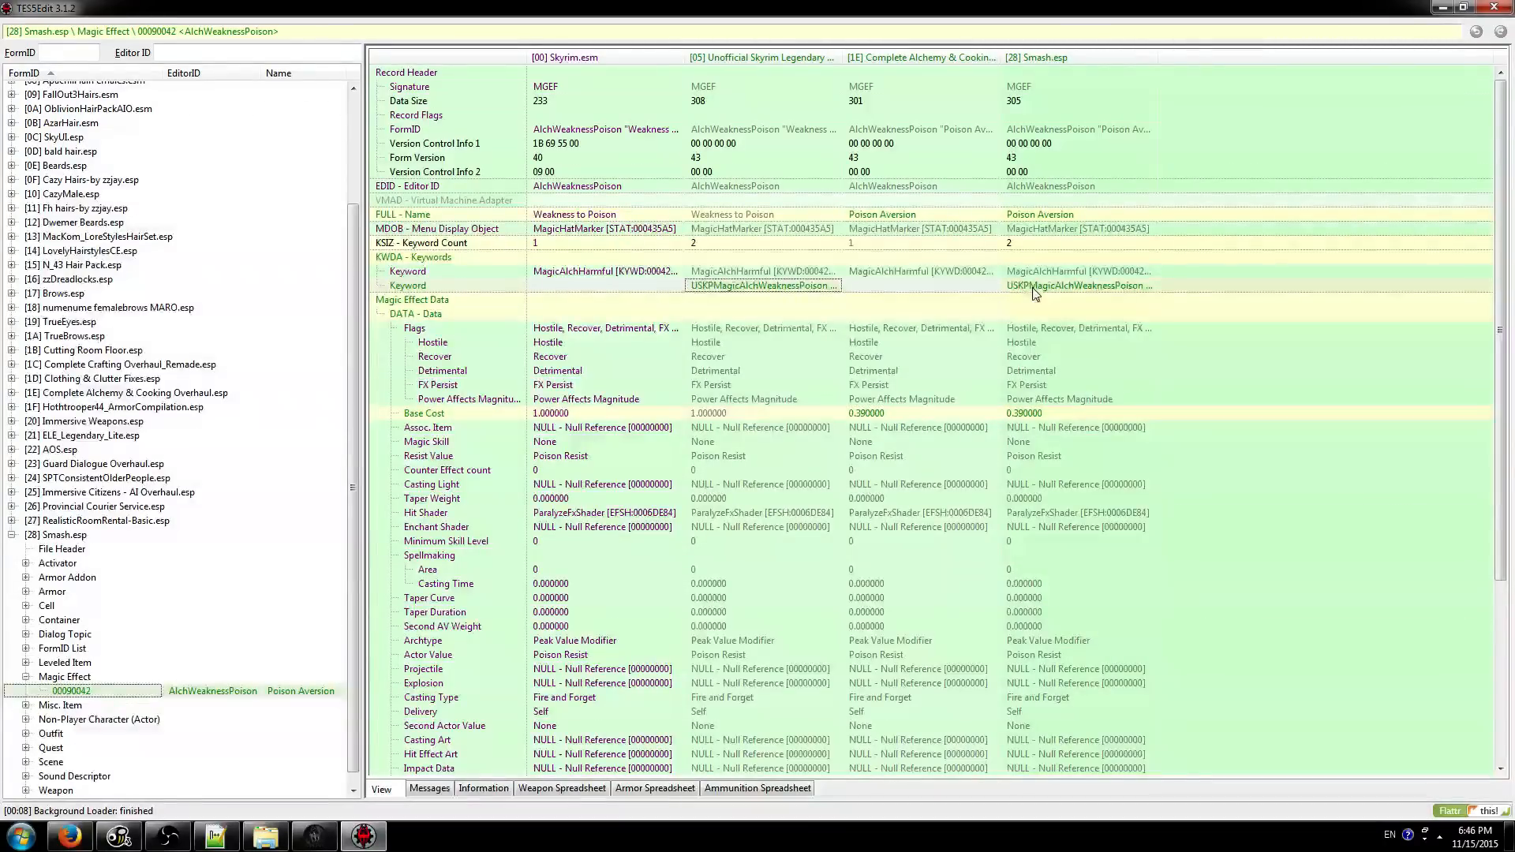
click(897, 417)
scroll(921, 203, down, 3)
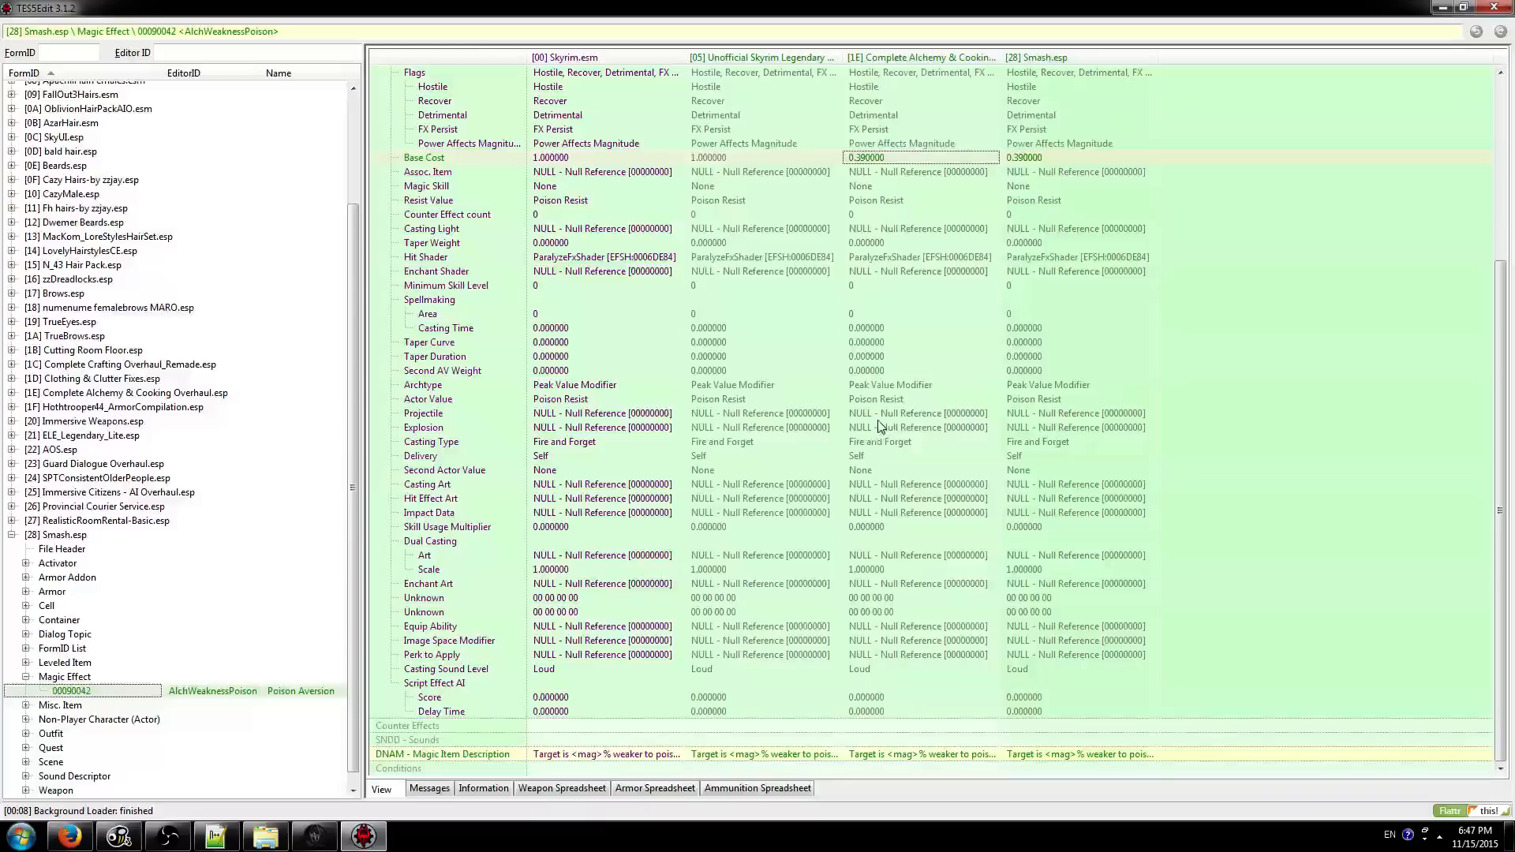
scroll(882, 757, up, 3)
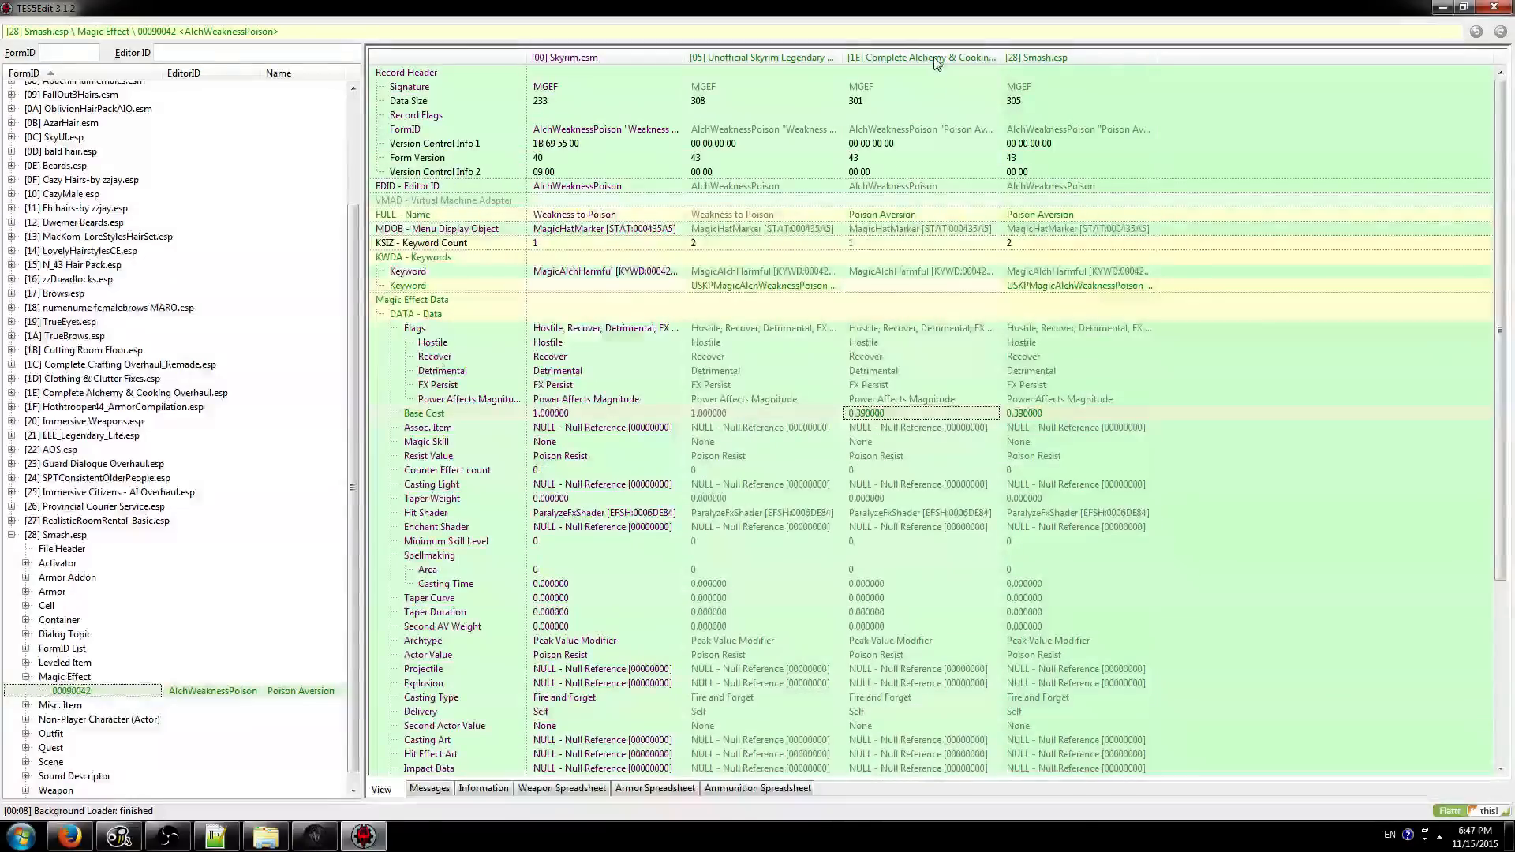
- Expand Smash.esp's Leveled Item group and examine the leveled list entries of LItemWeaponSword
click(47, 677)
double_click(48, 665)
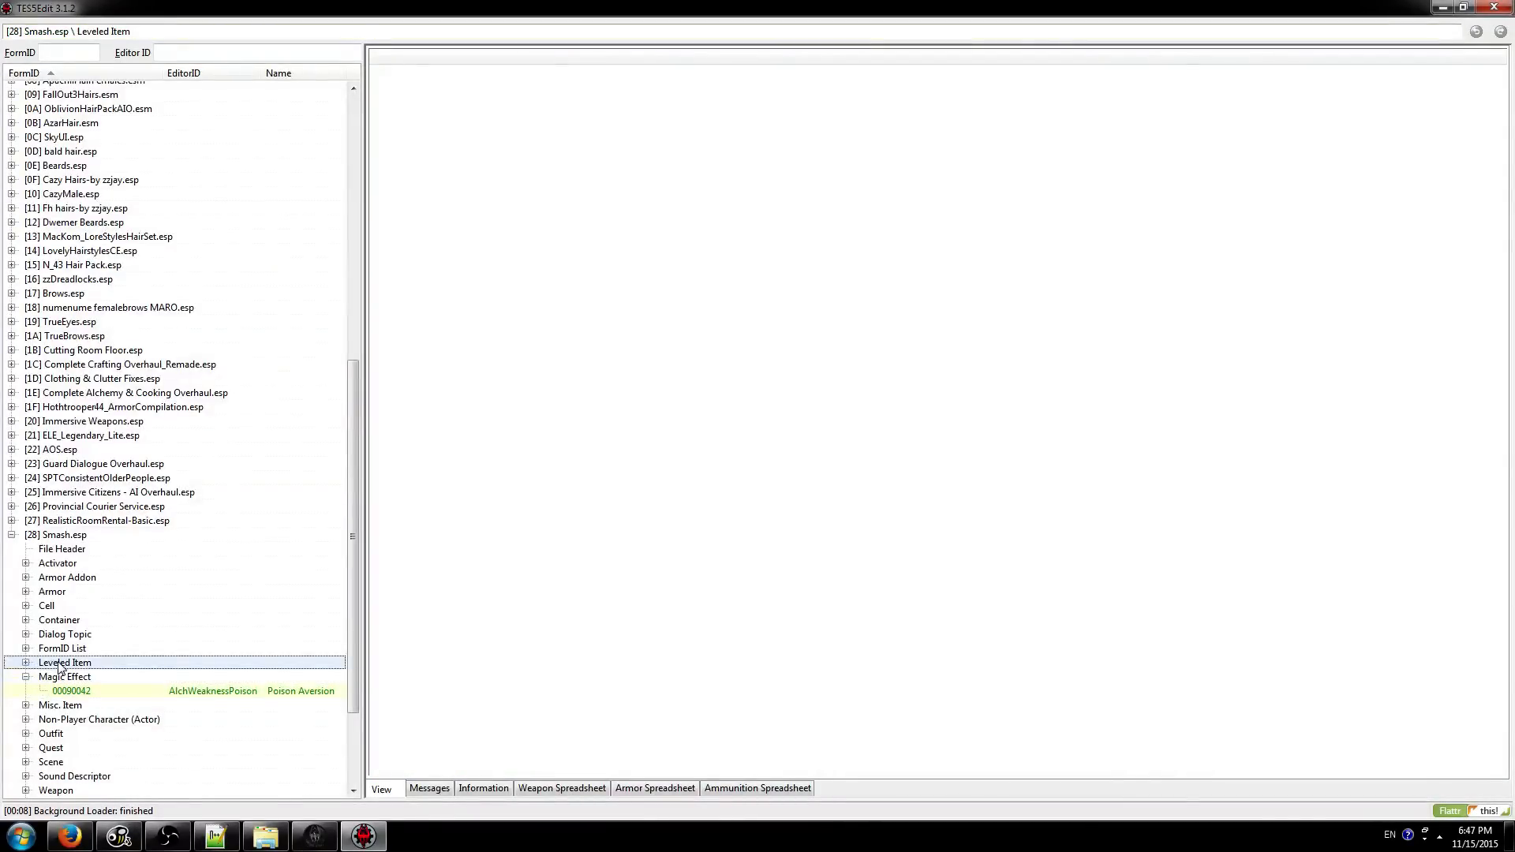
click(243, 279)
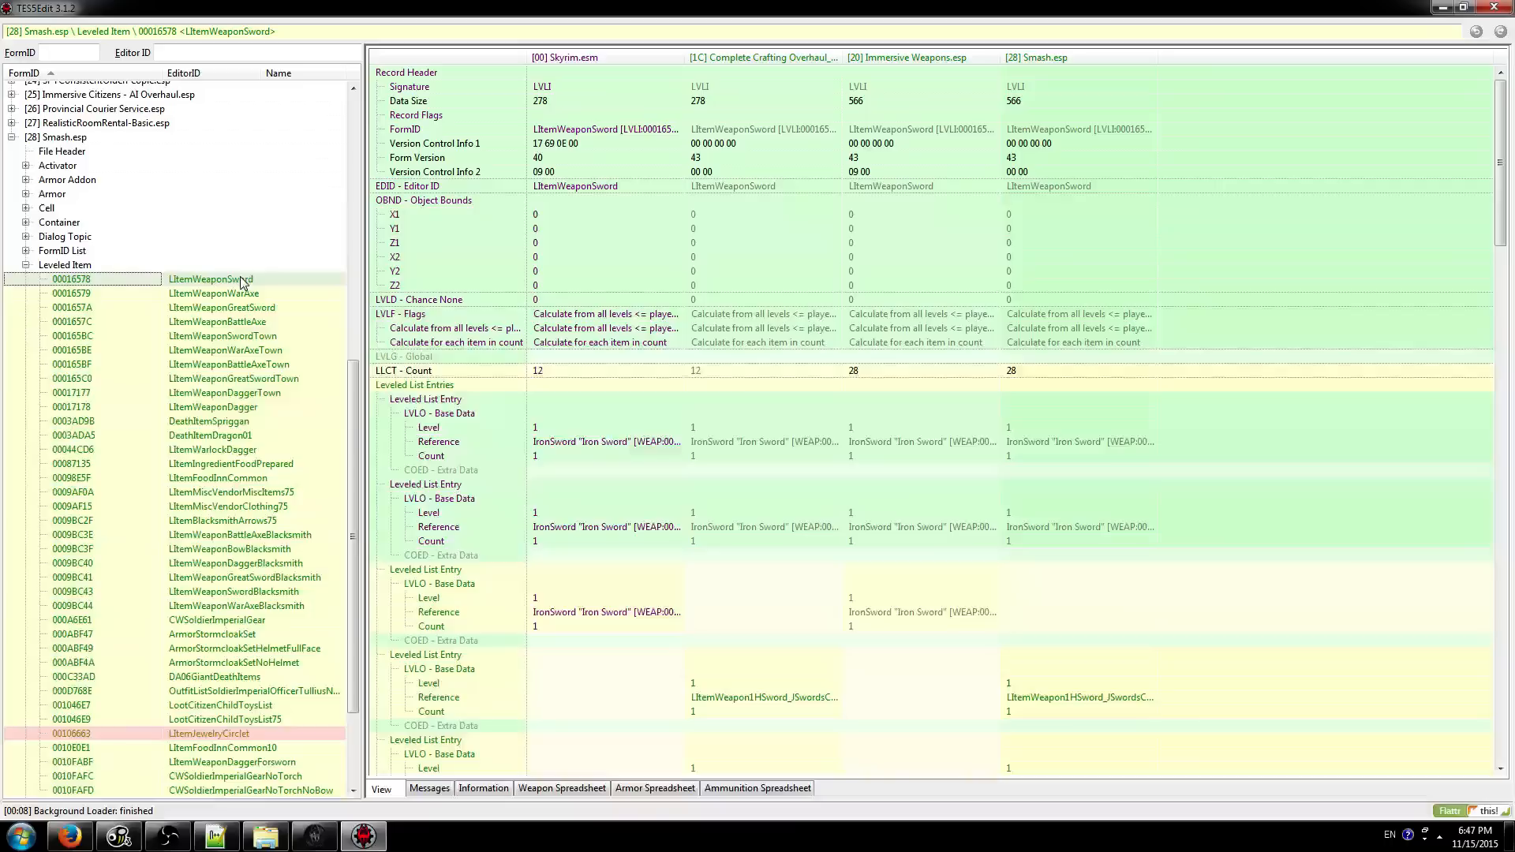
scroll(1069, 394, down, 8)
scroll(1026, 395, down, 2)
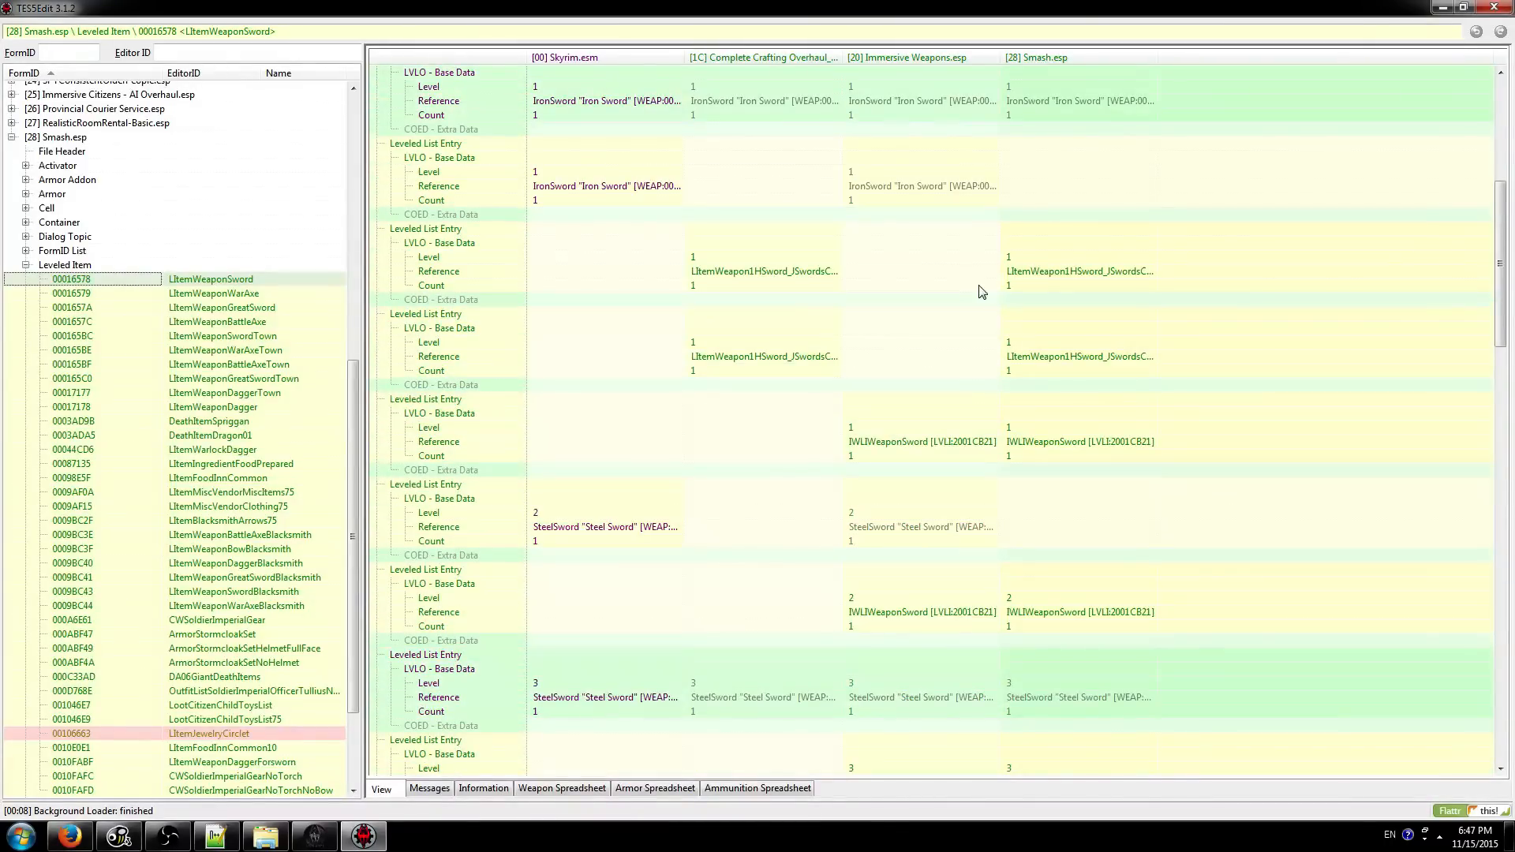
scroll(990, 292, up, 4)
scroll(937, 343, down, 5)
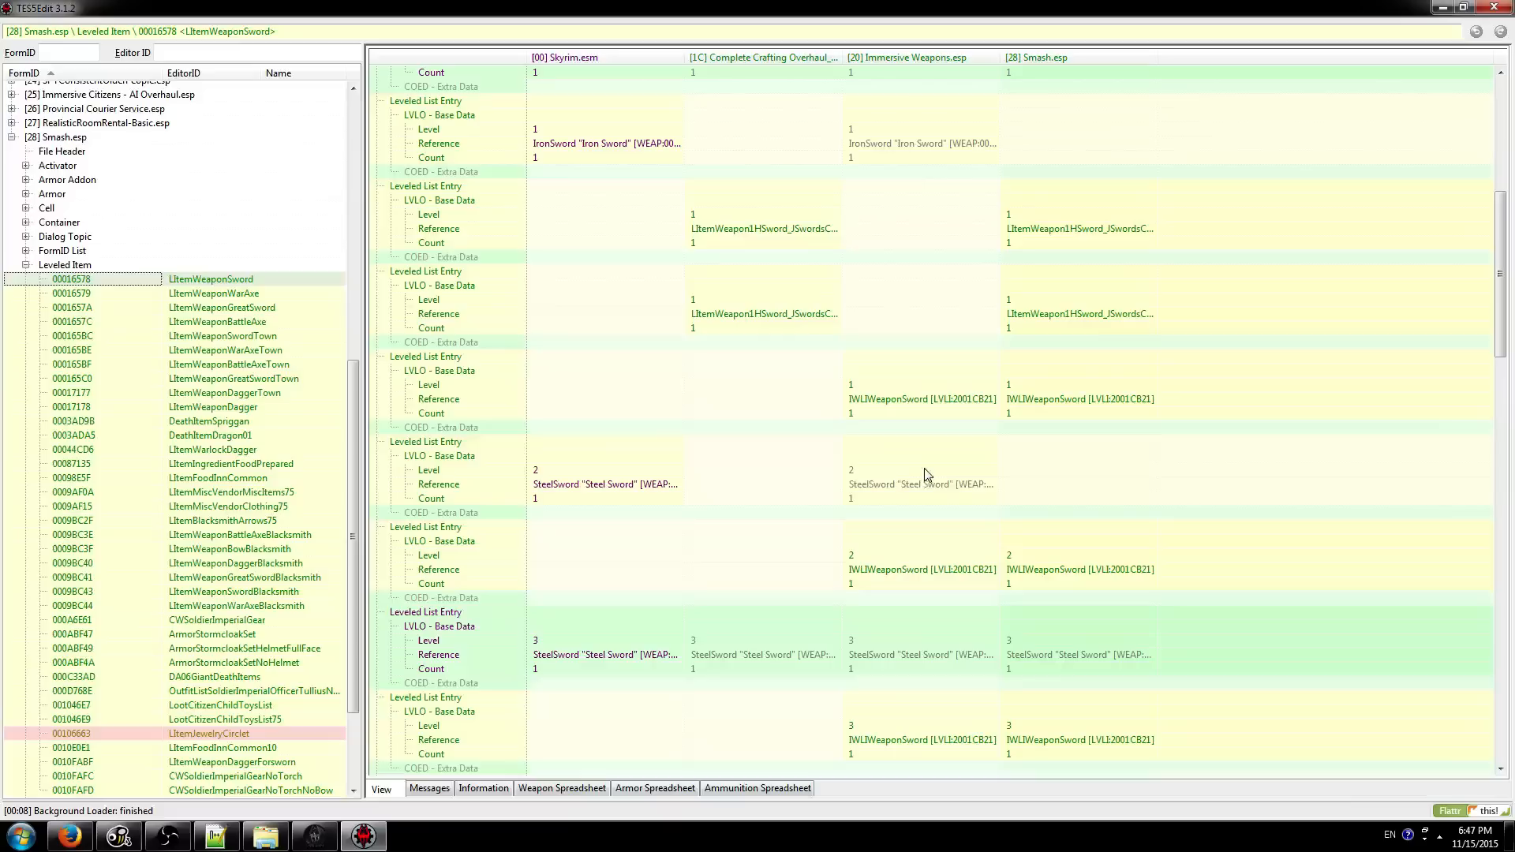
scroll(829, 536, up, 4)
- Compare the low-level Iron Sword and Steel Sword entries between the plugins, and review the remaining LItemWeaponSword entries to the end
click(734, 640)
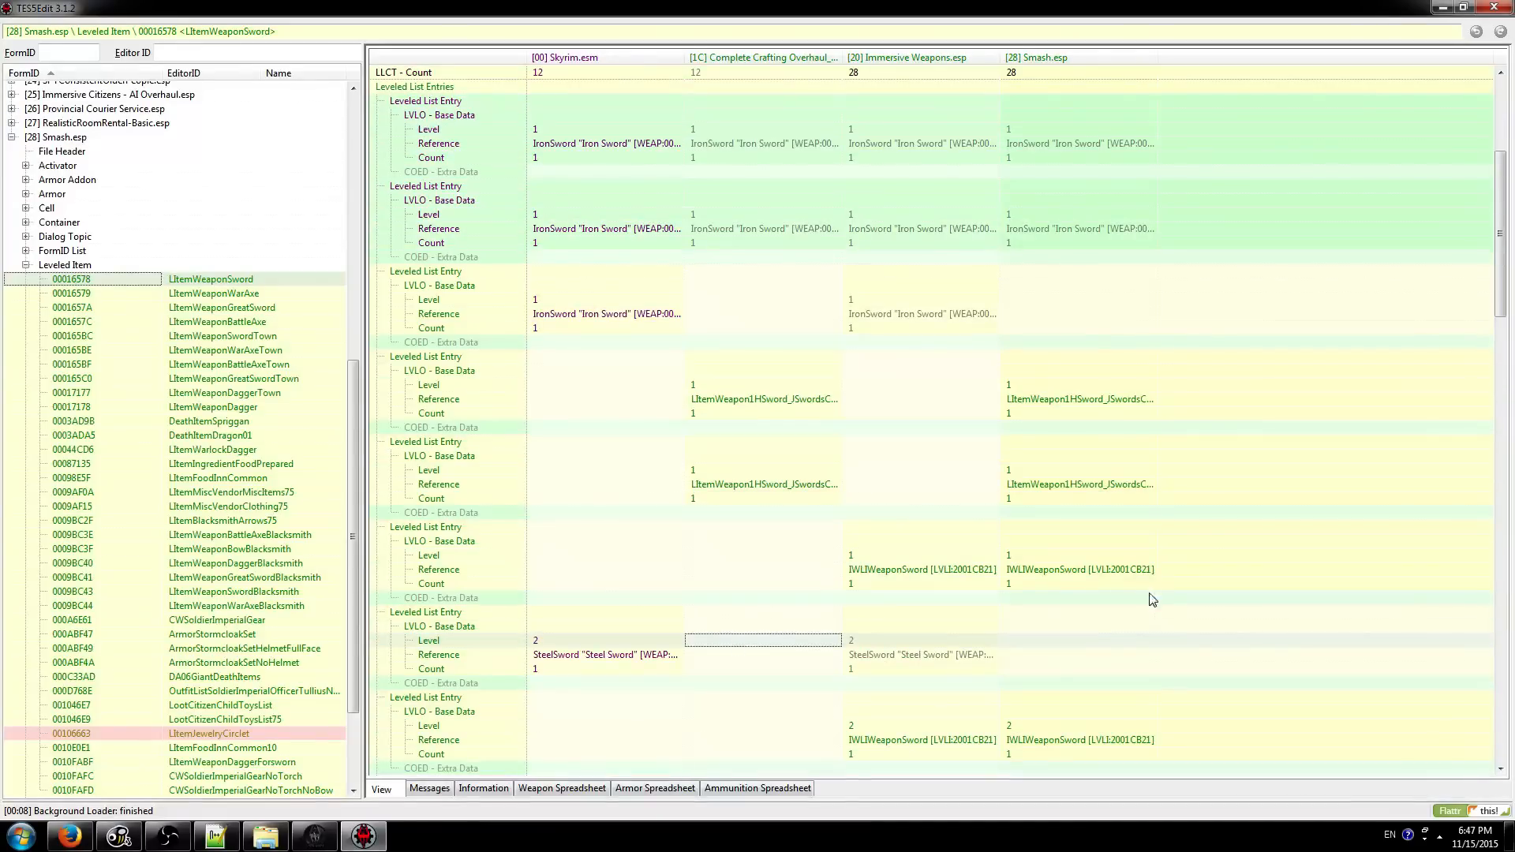
click(959, 300)
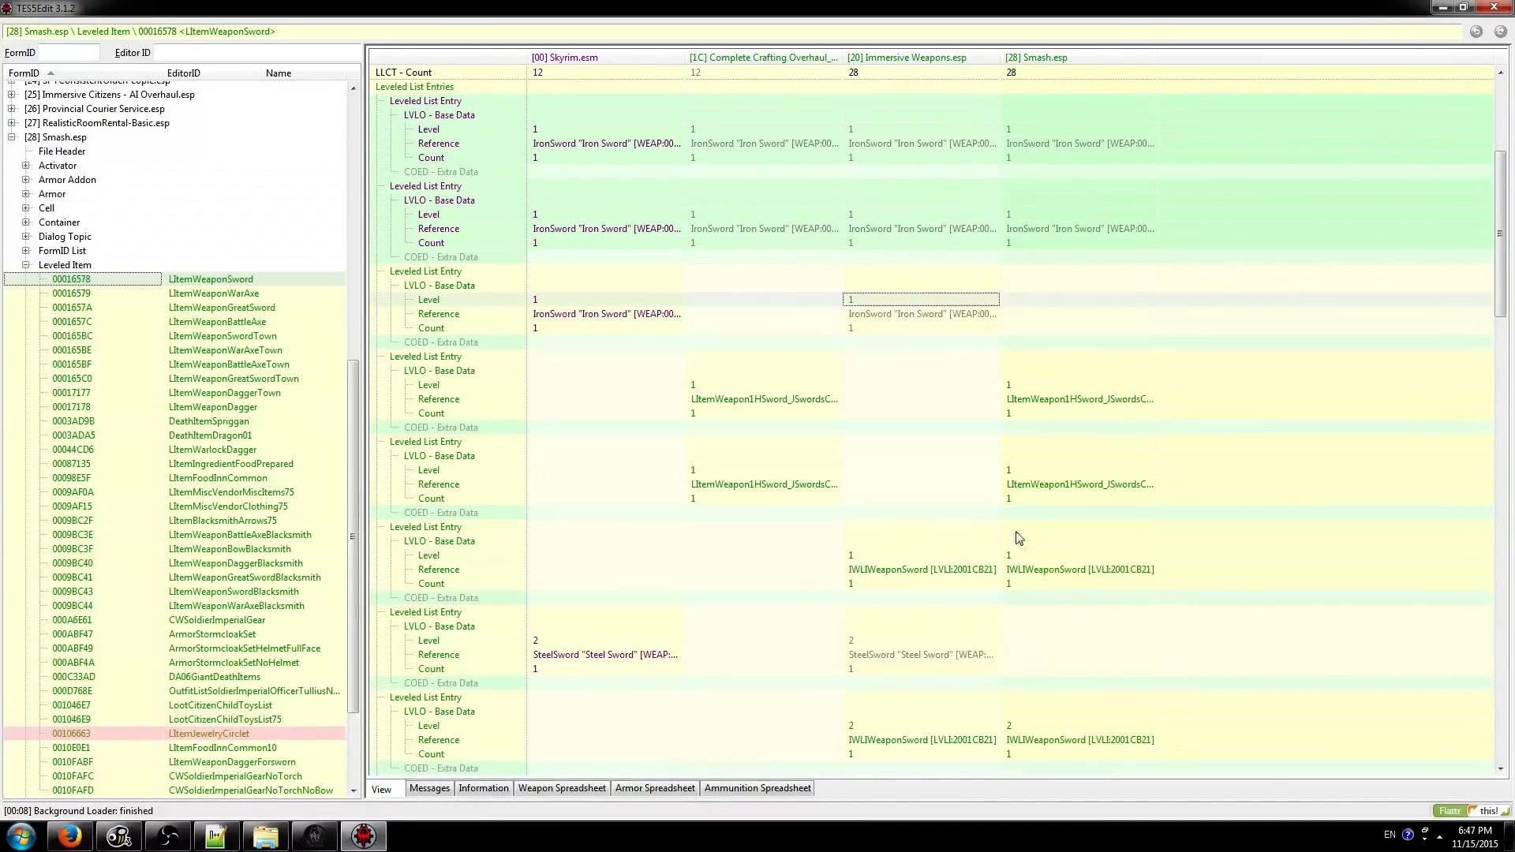
click(798, 433)
scroll(933, 505, down, 2)
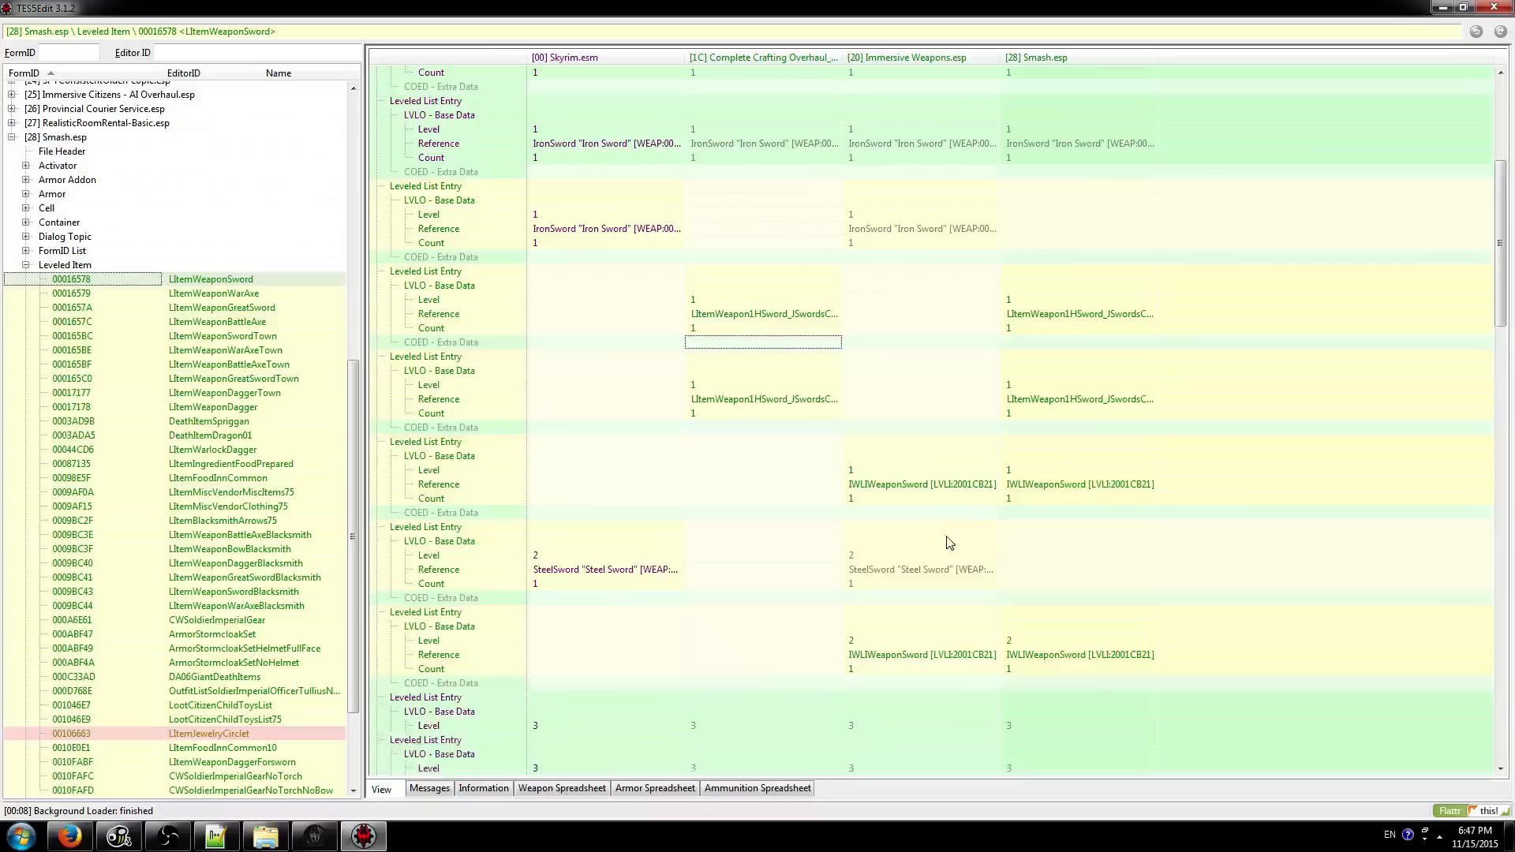
scroll(907, 362, down, 17)
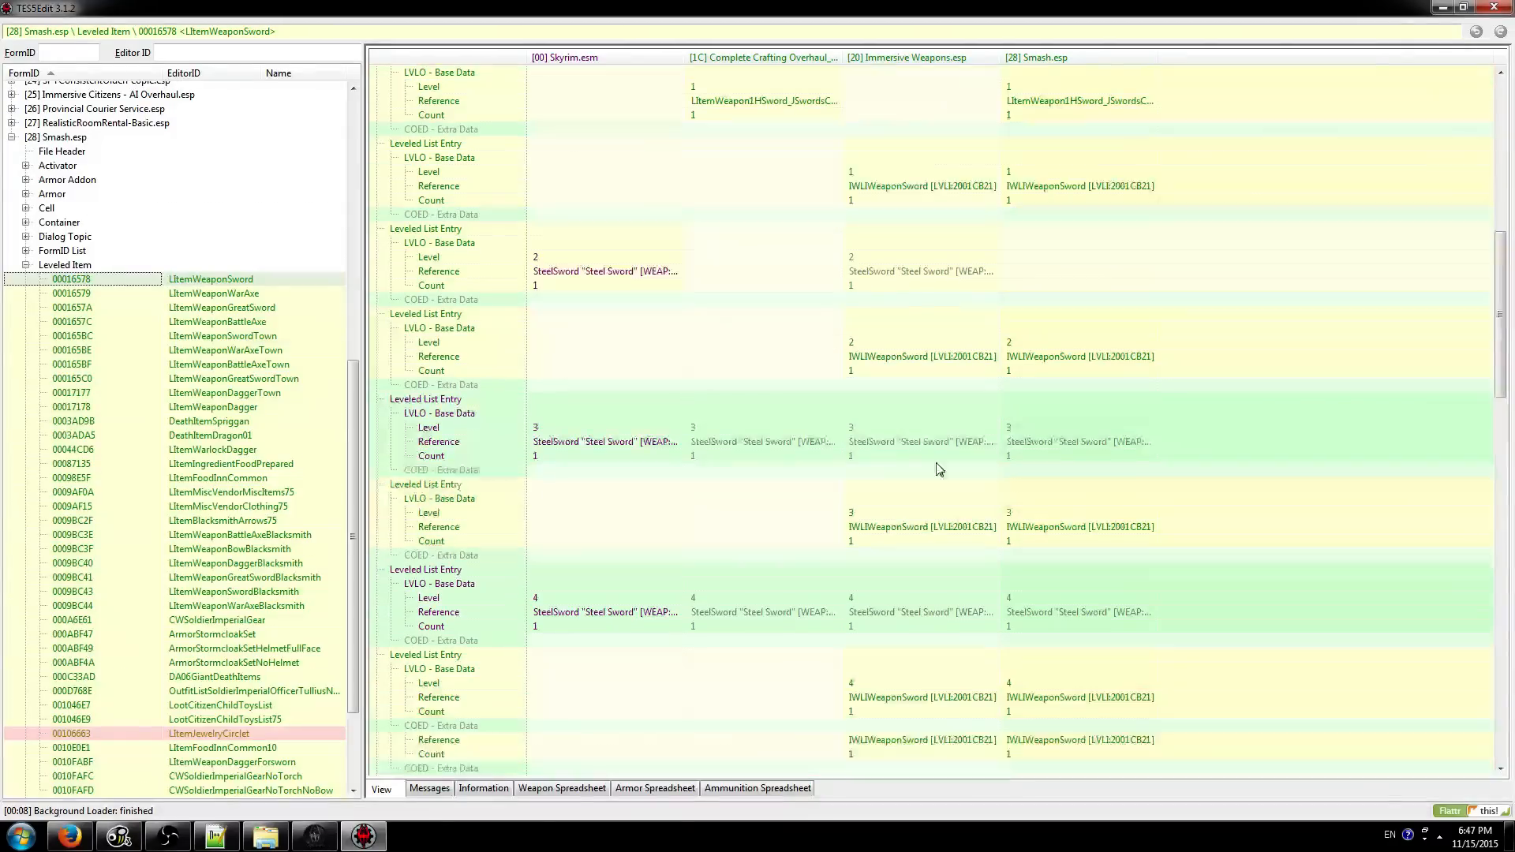
scroll(915, 394, down, 20)
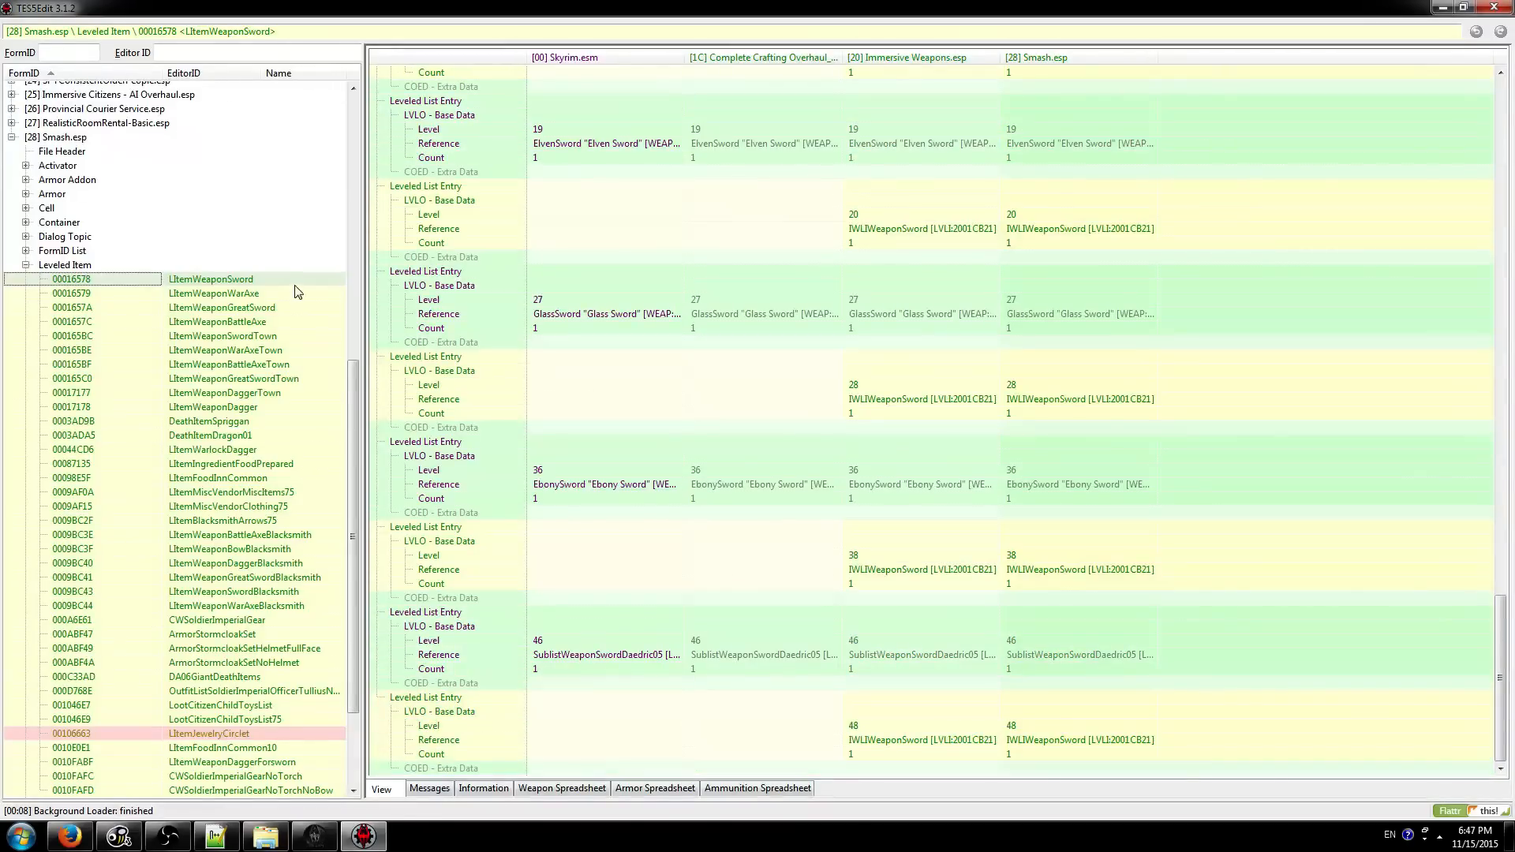
- Open LItemWeaponWarAxe and review its leveled list entries across the plugins to the end
click(284, 294)
scroll(237, 394, down, 3)
scroll(952, 583, down, 6)
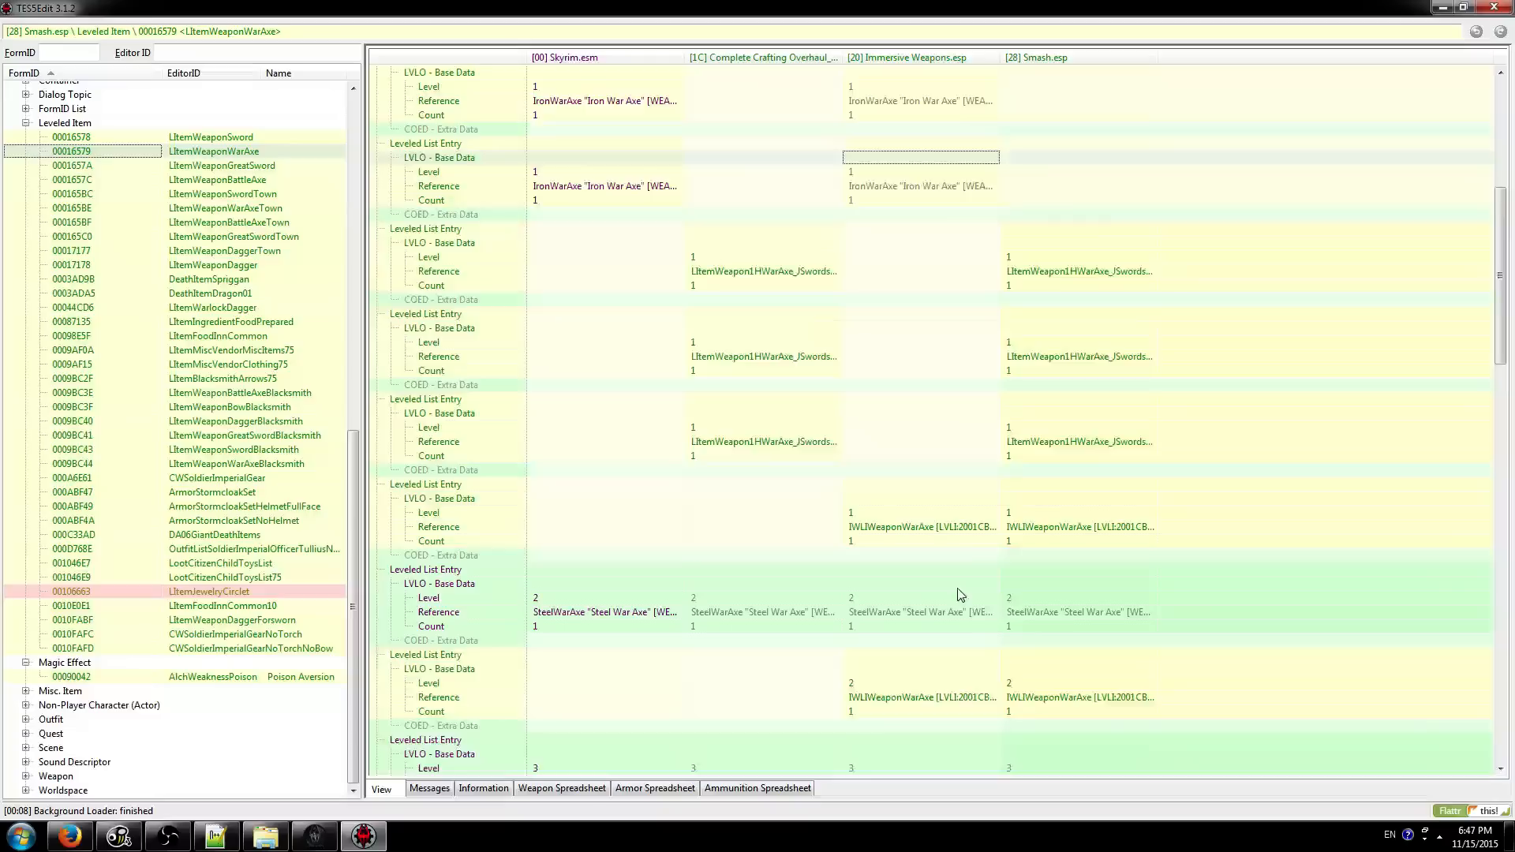
scroll(952, 584, down, 18)
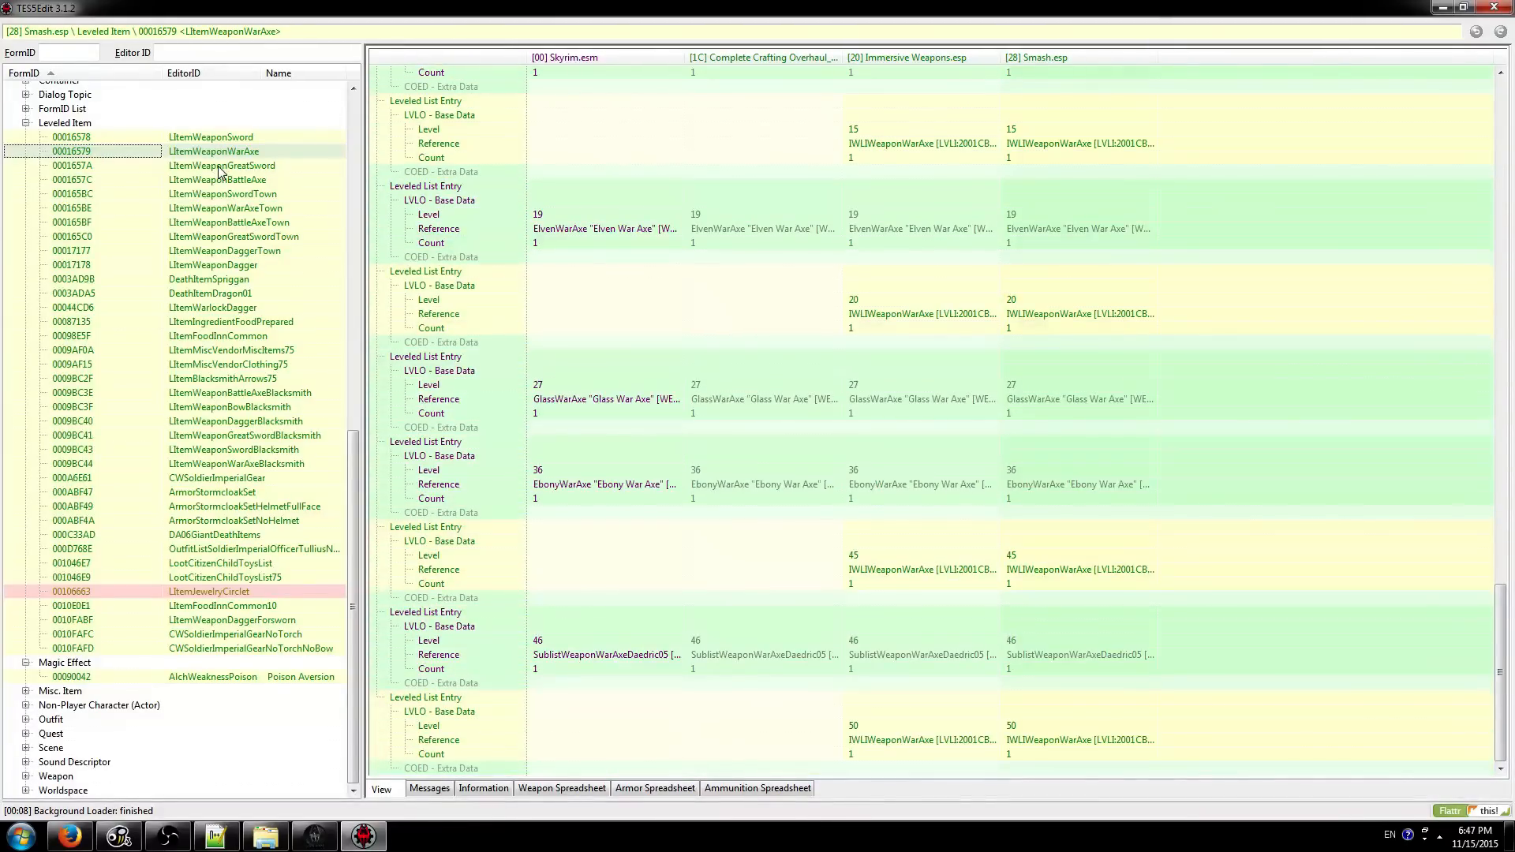
- Open LItemJewelryCirclet and examine its conflicting level 20 jewelry circlets entry from Complete Crafting Overhaul against the rest of the list
click(227, 589)
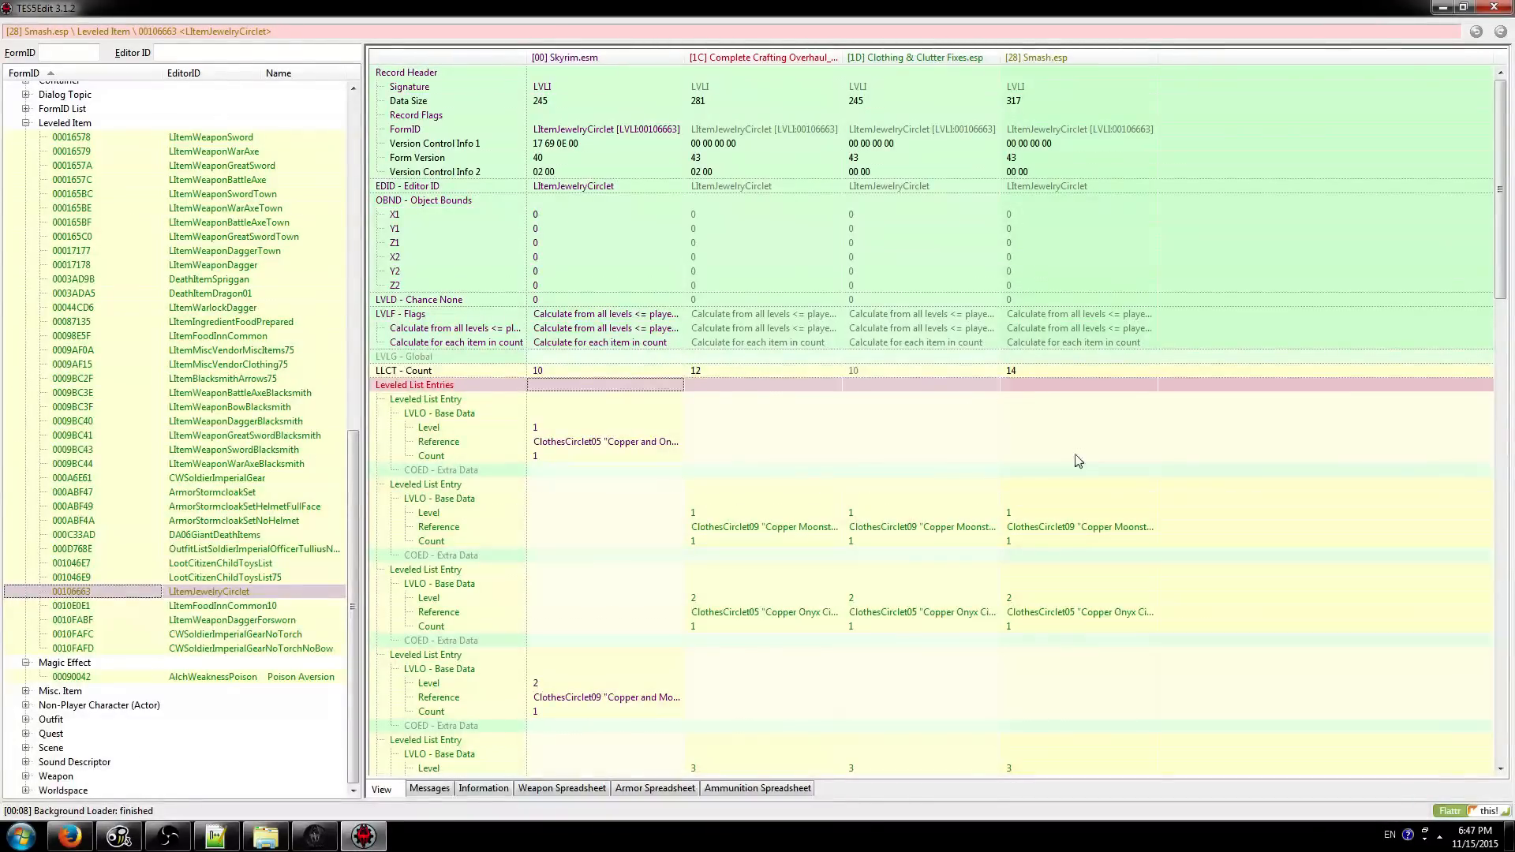
scroll(1061, 456, down, 8)
scroll(1065, 457, down, 15)
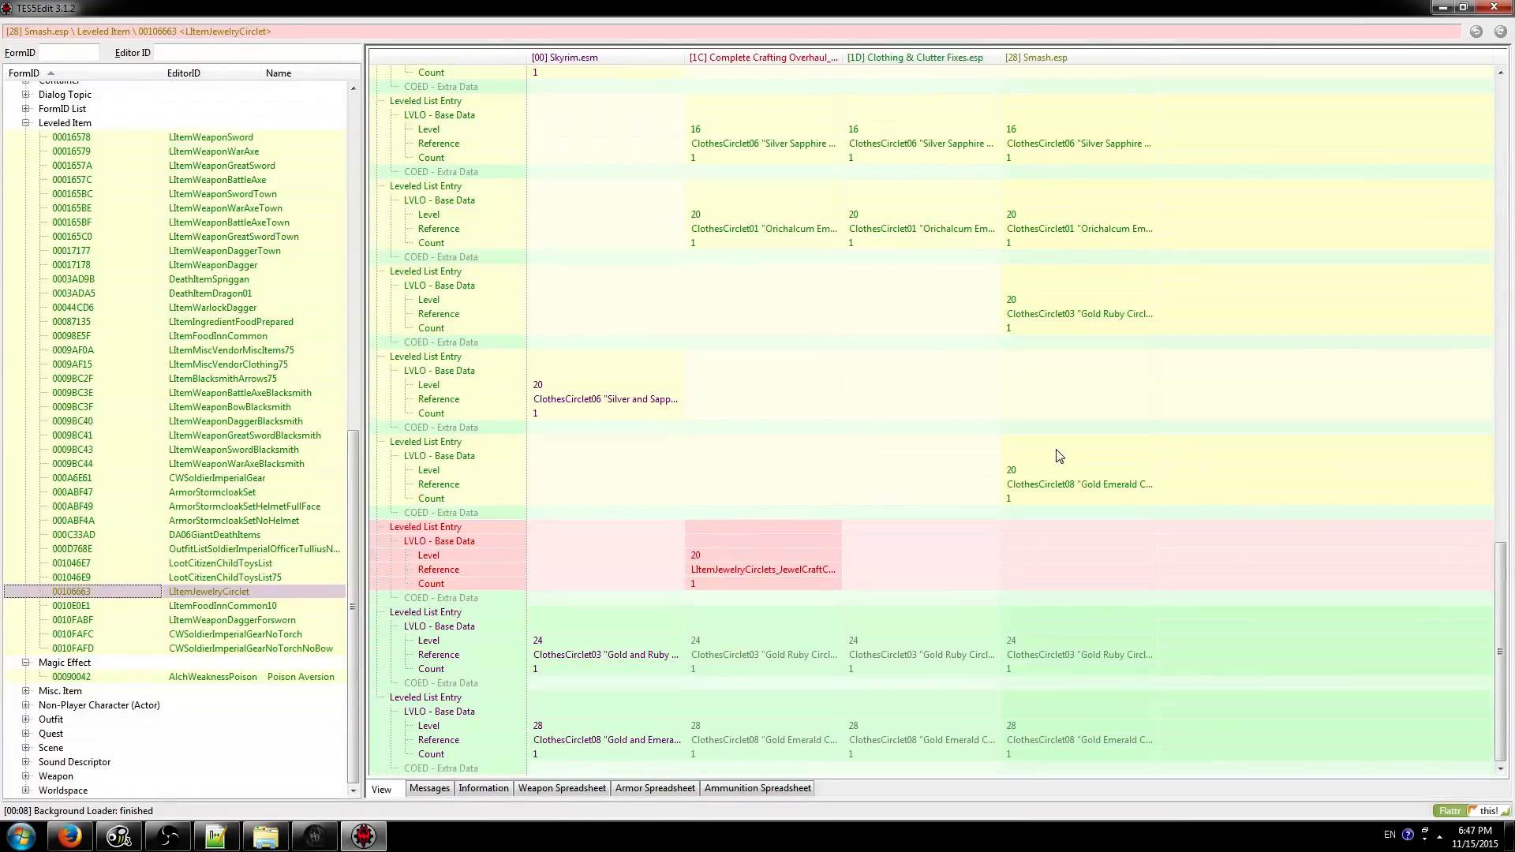
click(751, 528)
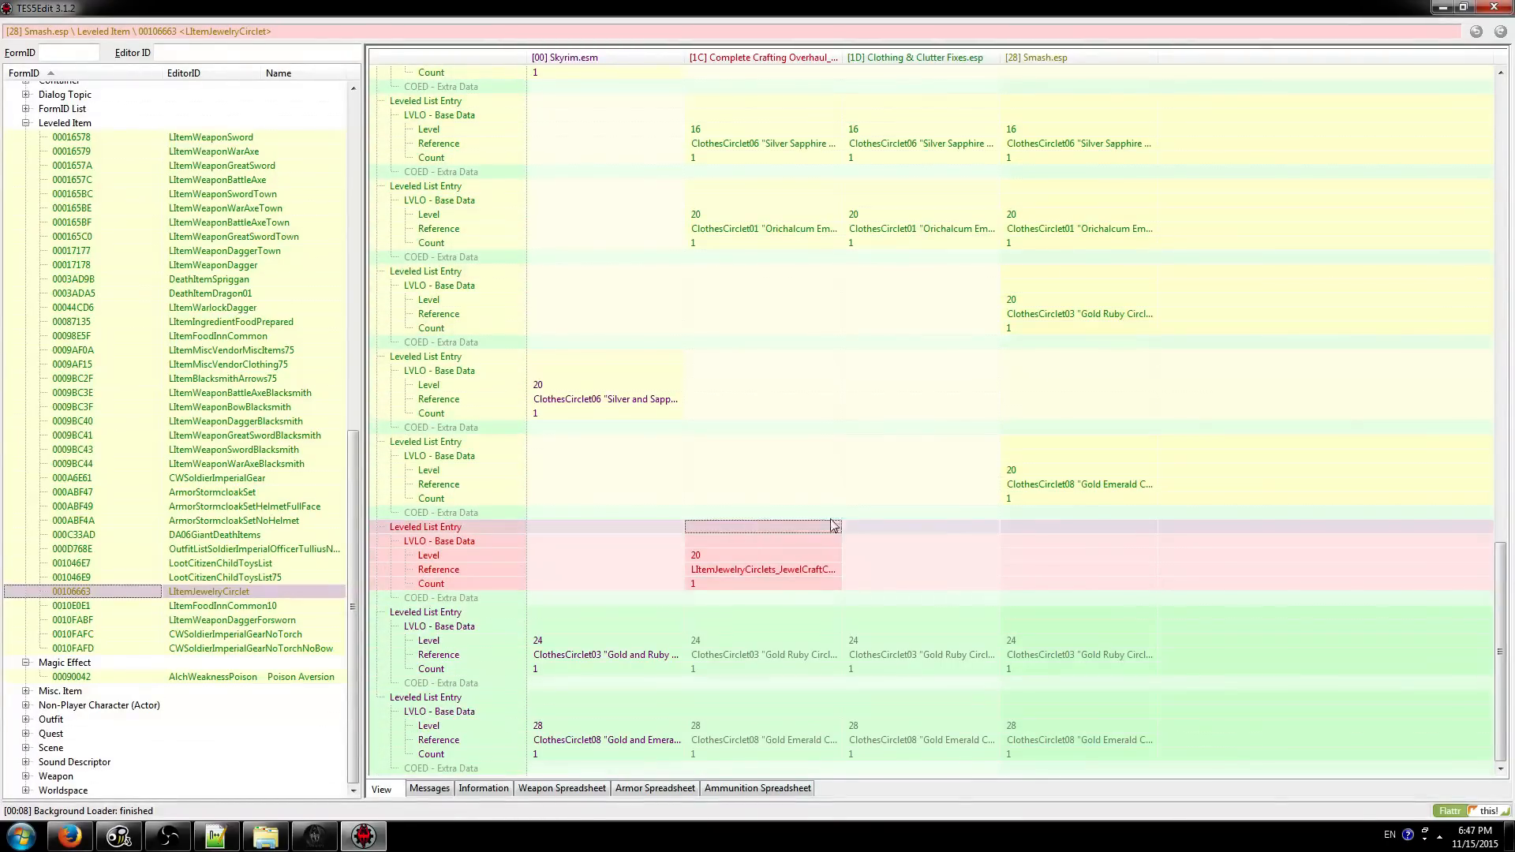
scroll(845, 522, up, 18)
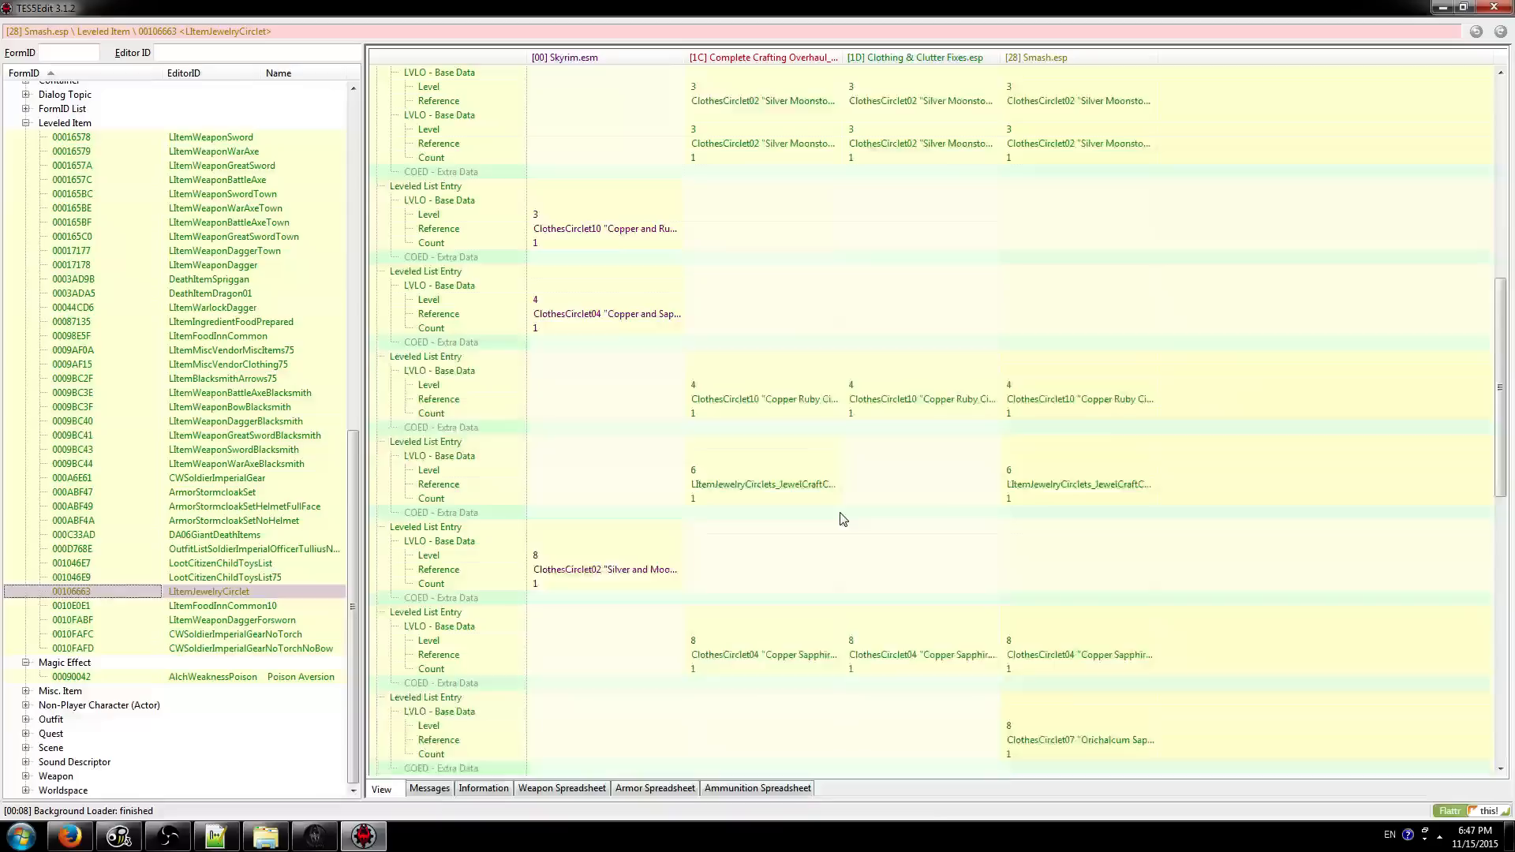
scroll(844, 518, down, 18)
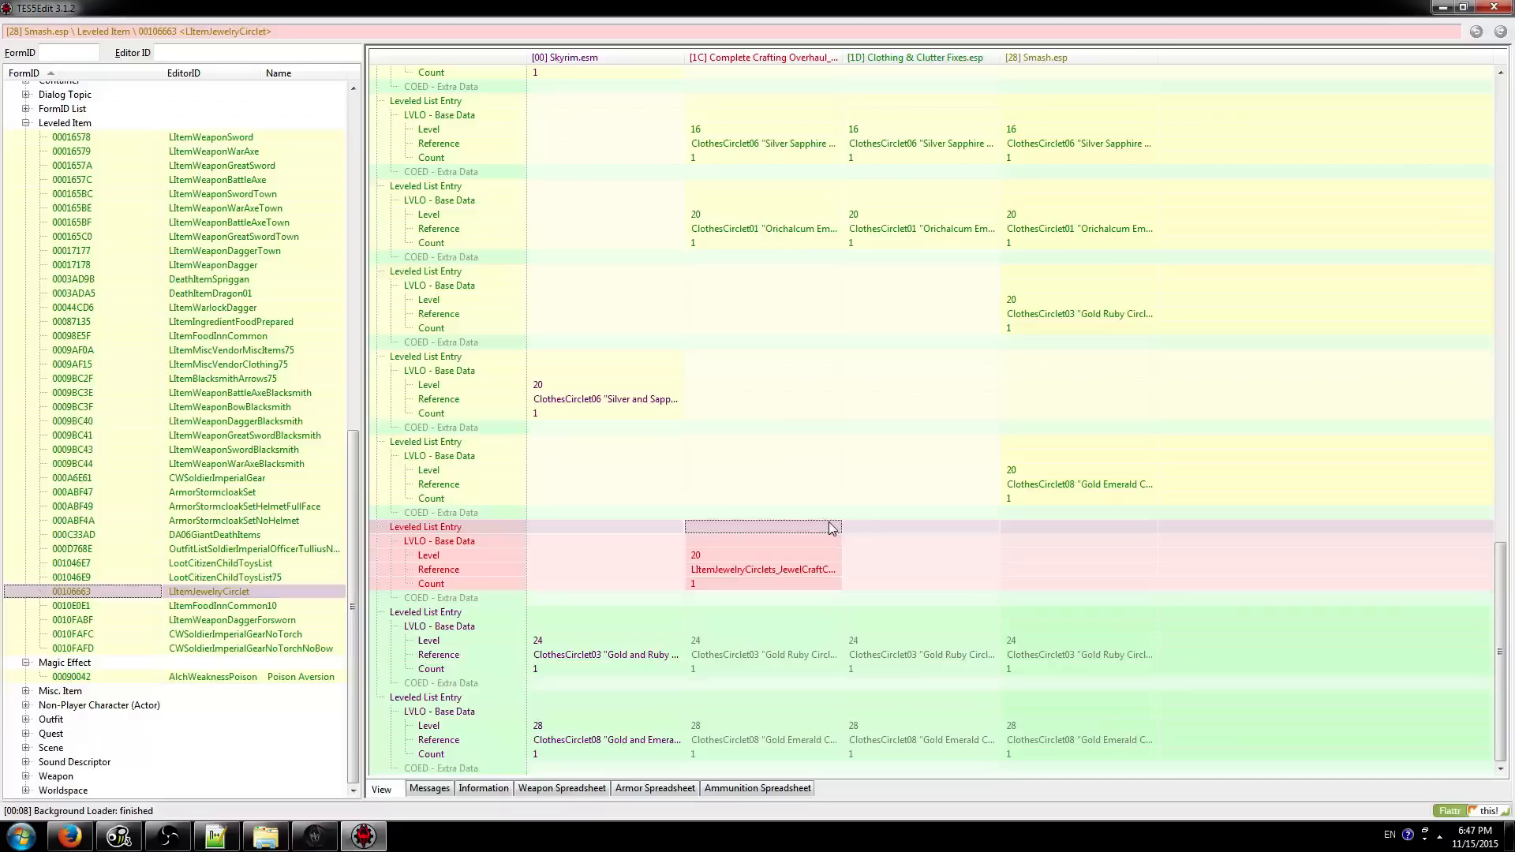
click(786, 571)
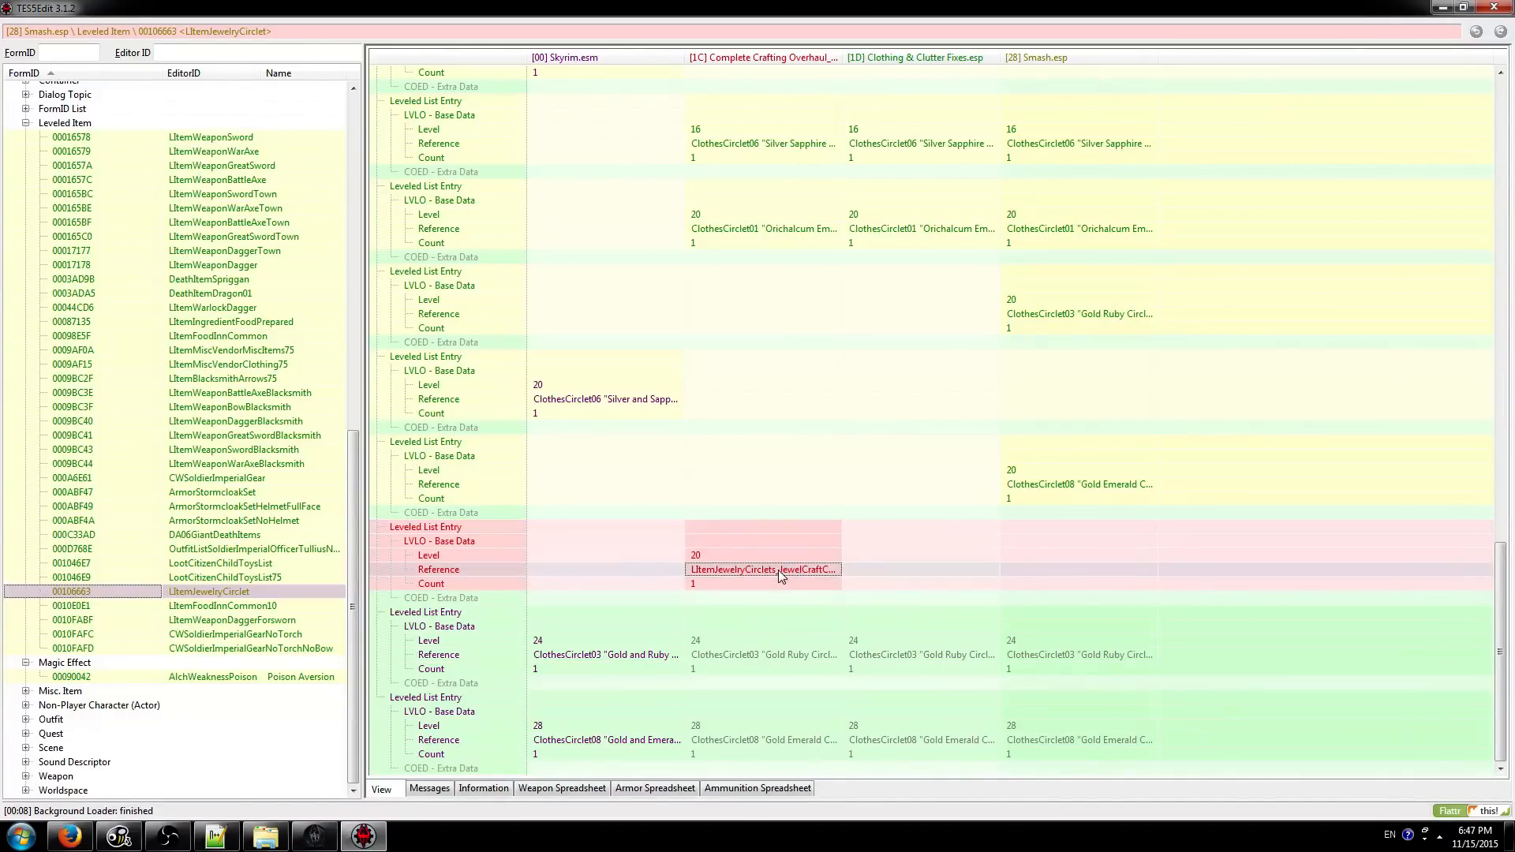
- Examine the extra circlet entries in the Smash.esp column, comparing the level 8 and level 12 ClothesCirclet07 entries
click(1068, 486)
scroll(1139, 465, up, 7)
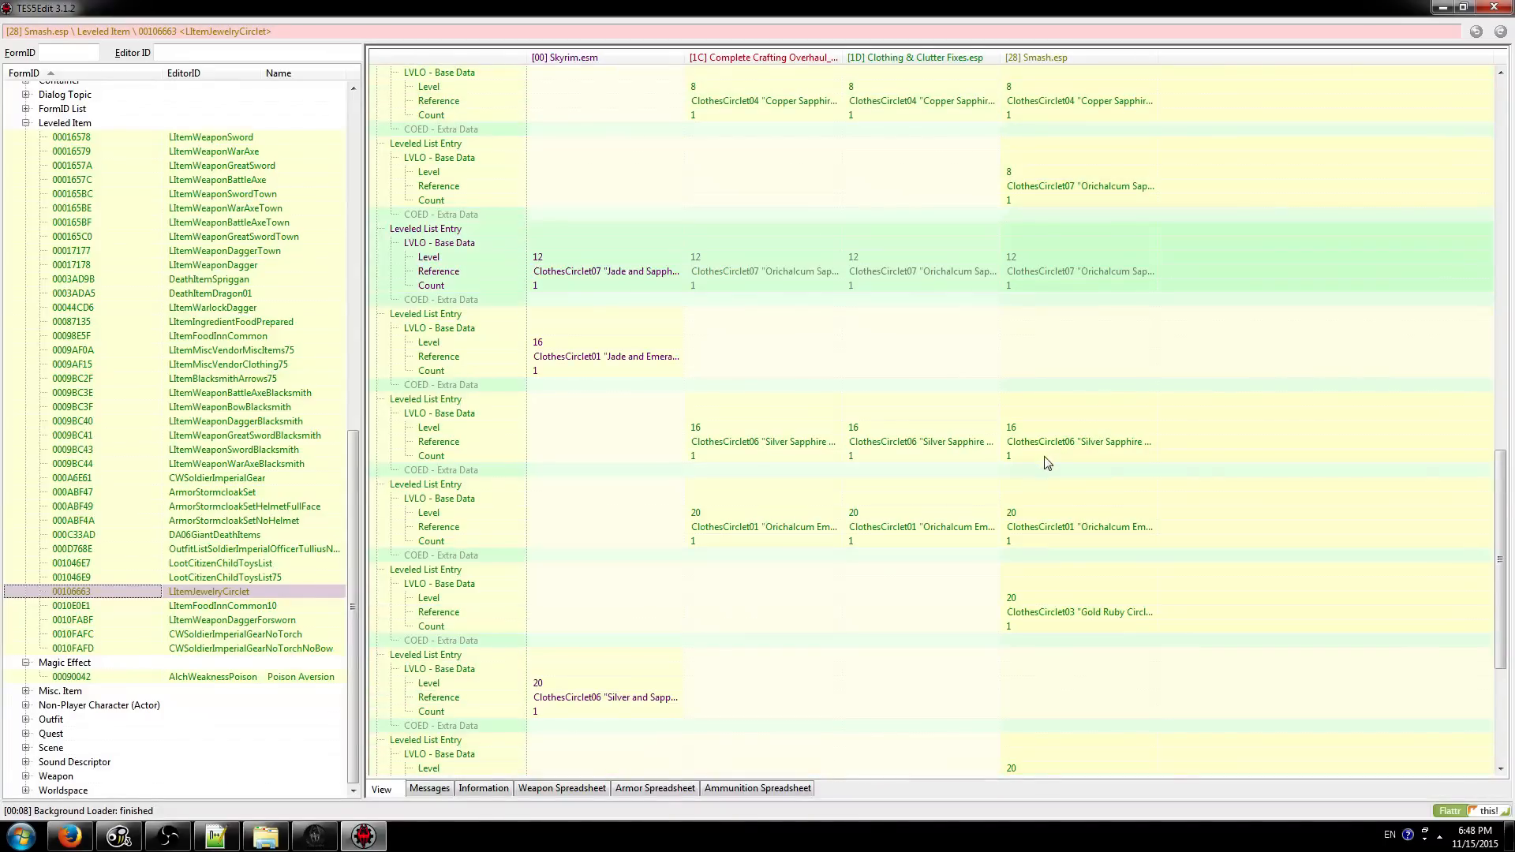
scroll(1045, 581, up, 6)
scroll(1050, 450, up, 4)
click(1063, 614)
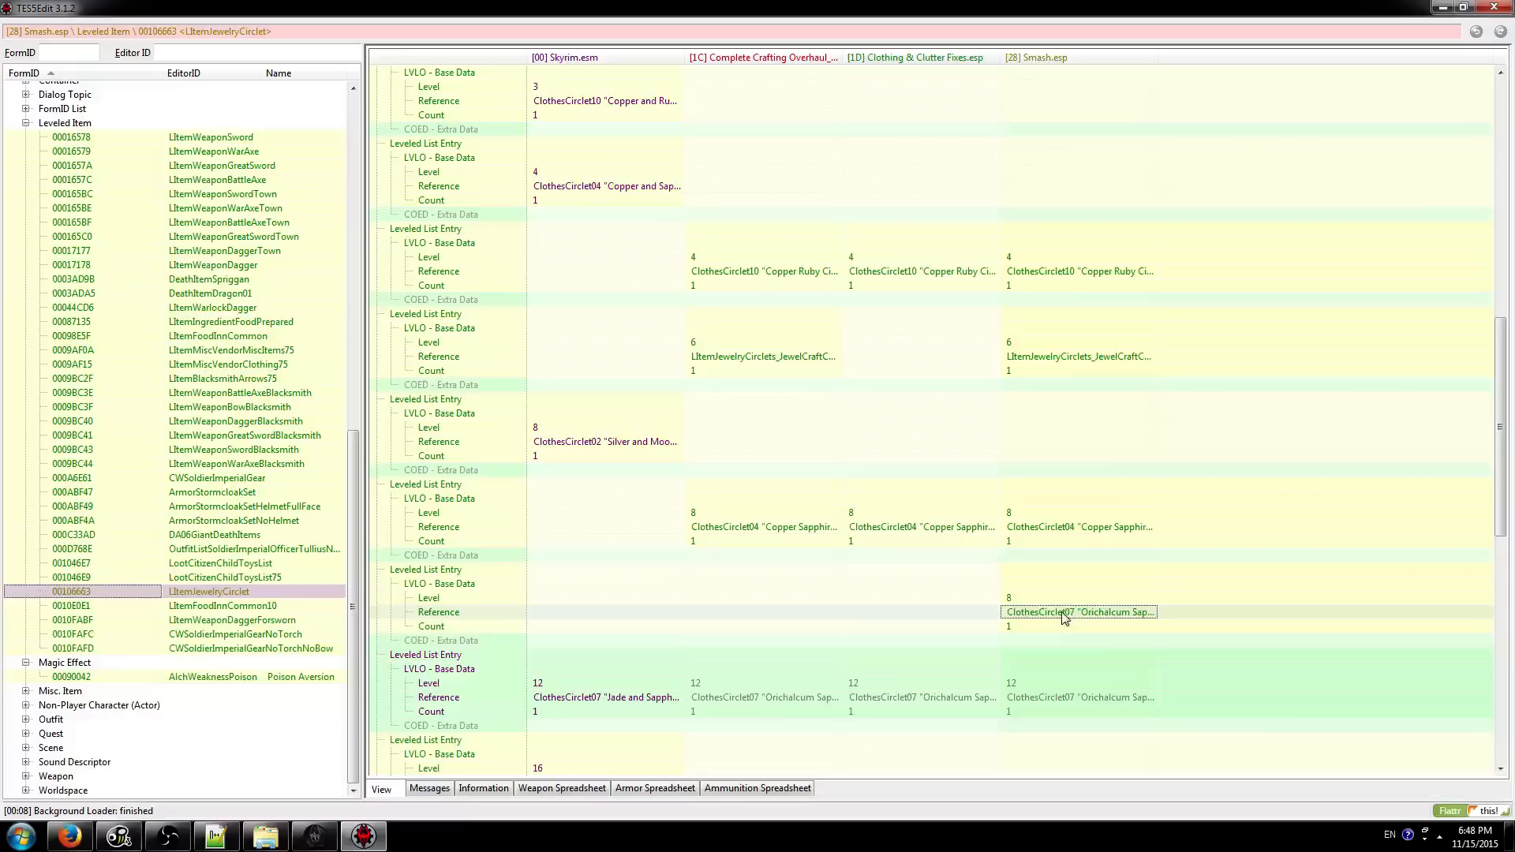
click(1043, 683)
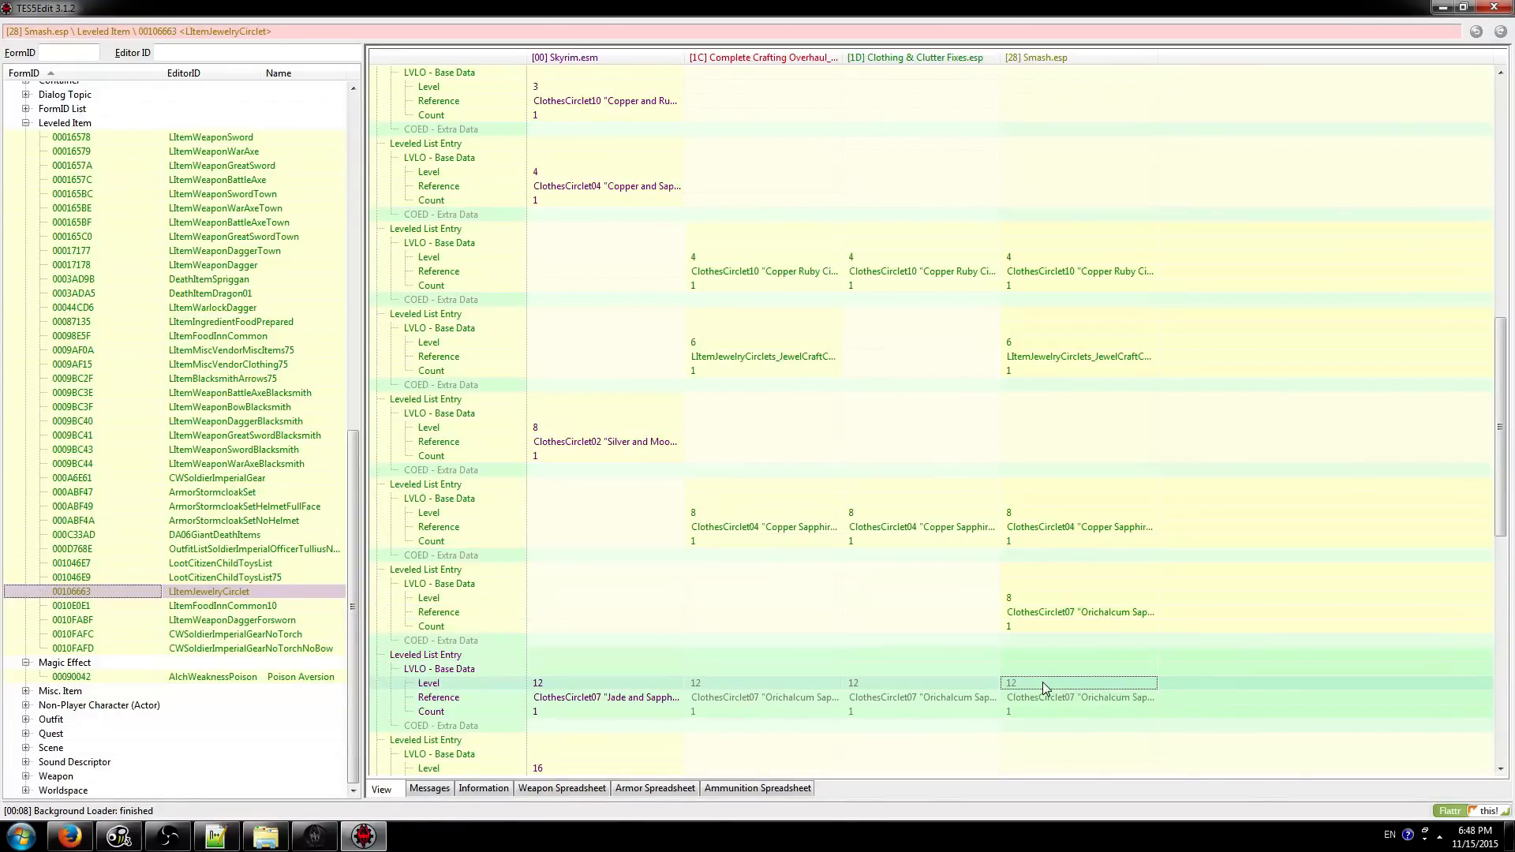
scroll(1043, 683, down, 6)
scroll(1063, 473, up, 2)
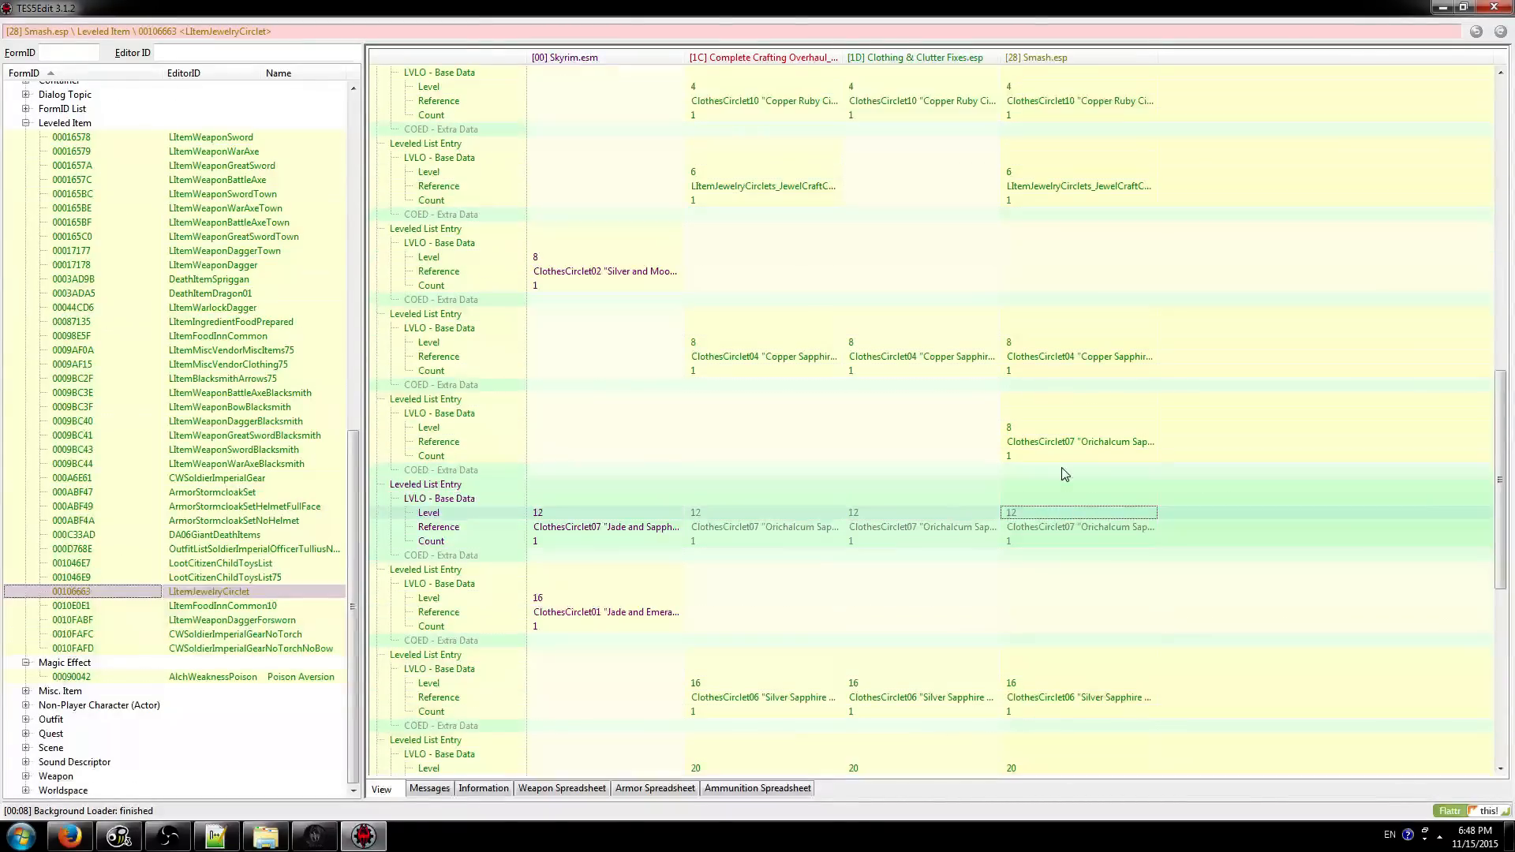
click(1061, 441)
click(1043, 505)
scroll(1033, 522, up, 4)
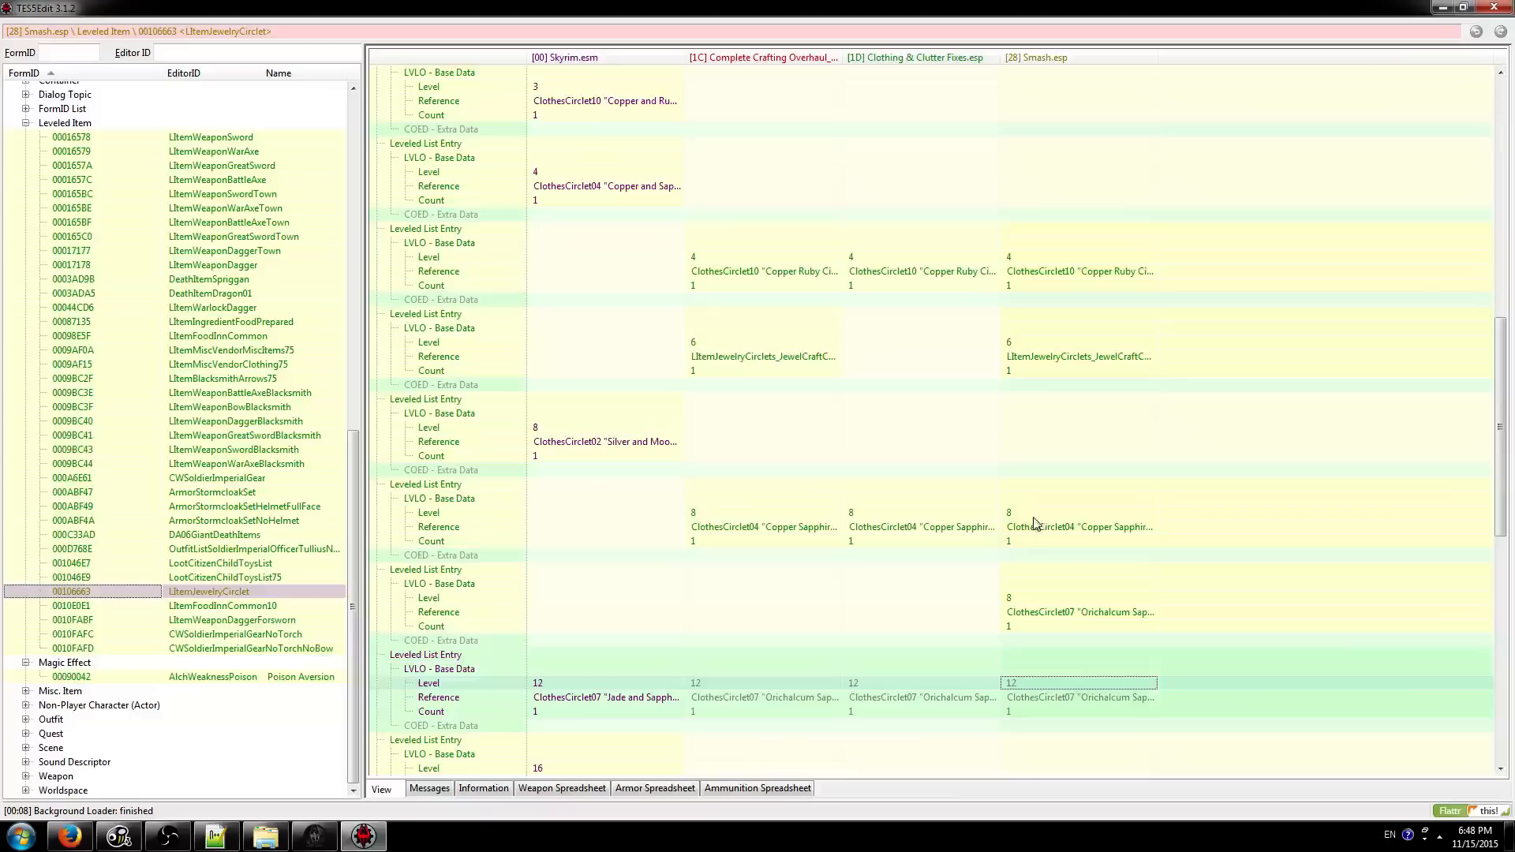
click(1034, 600)
click(1029, 569)
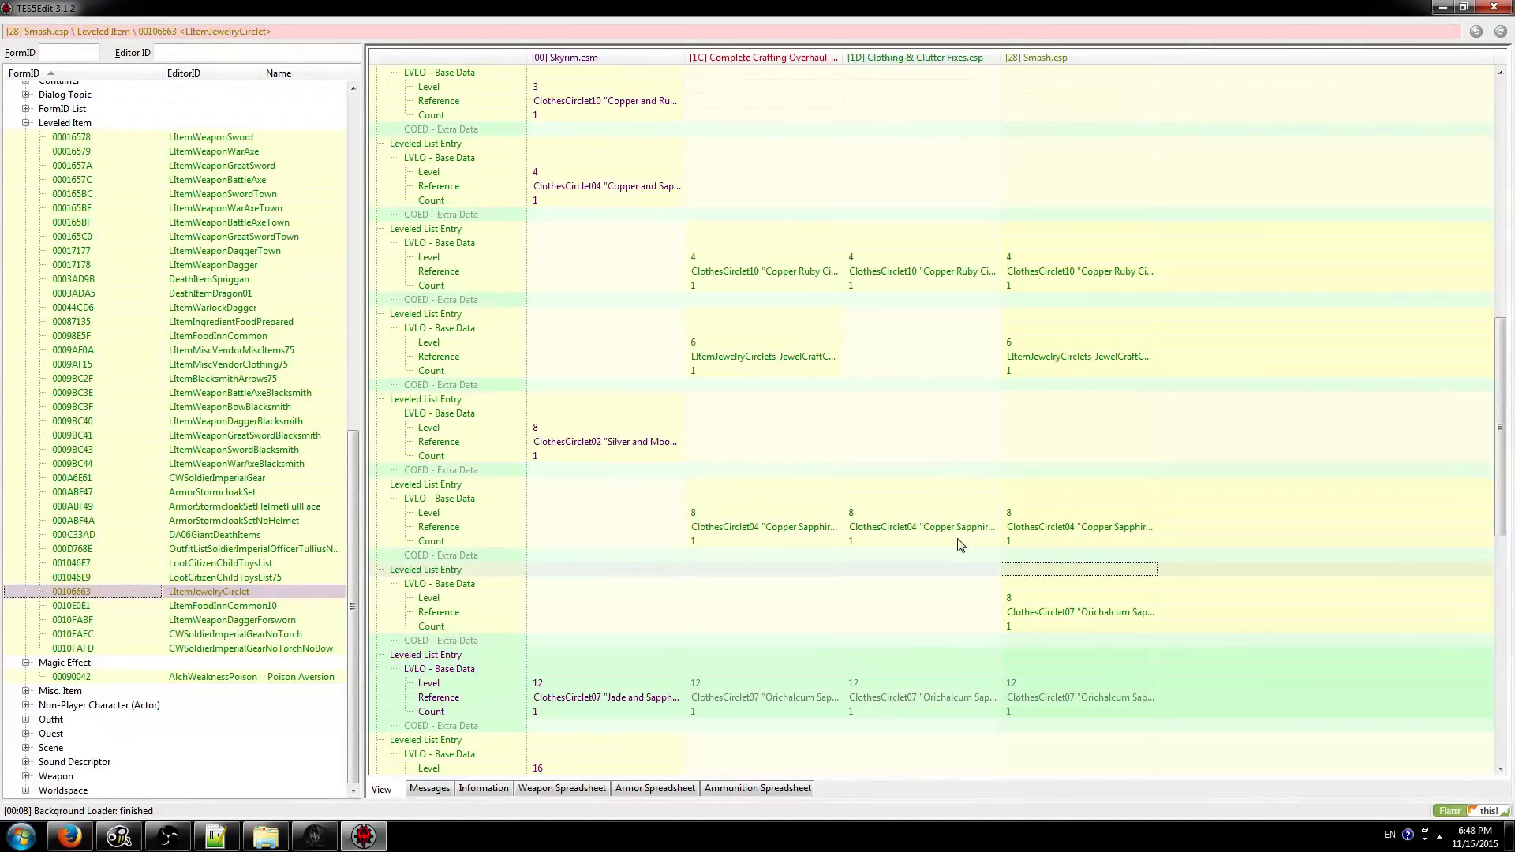
- Compare the level 2 to level 20 circlet entries of LItemJewelryCirclet across the plugins
scroll(962, 577, up, 5)
scroll(1018, 612, up, 6)
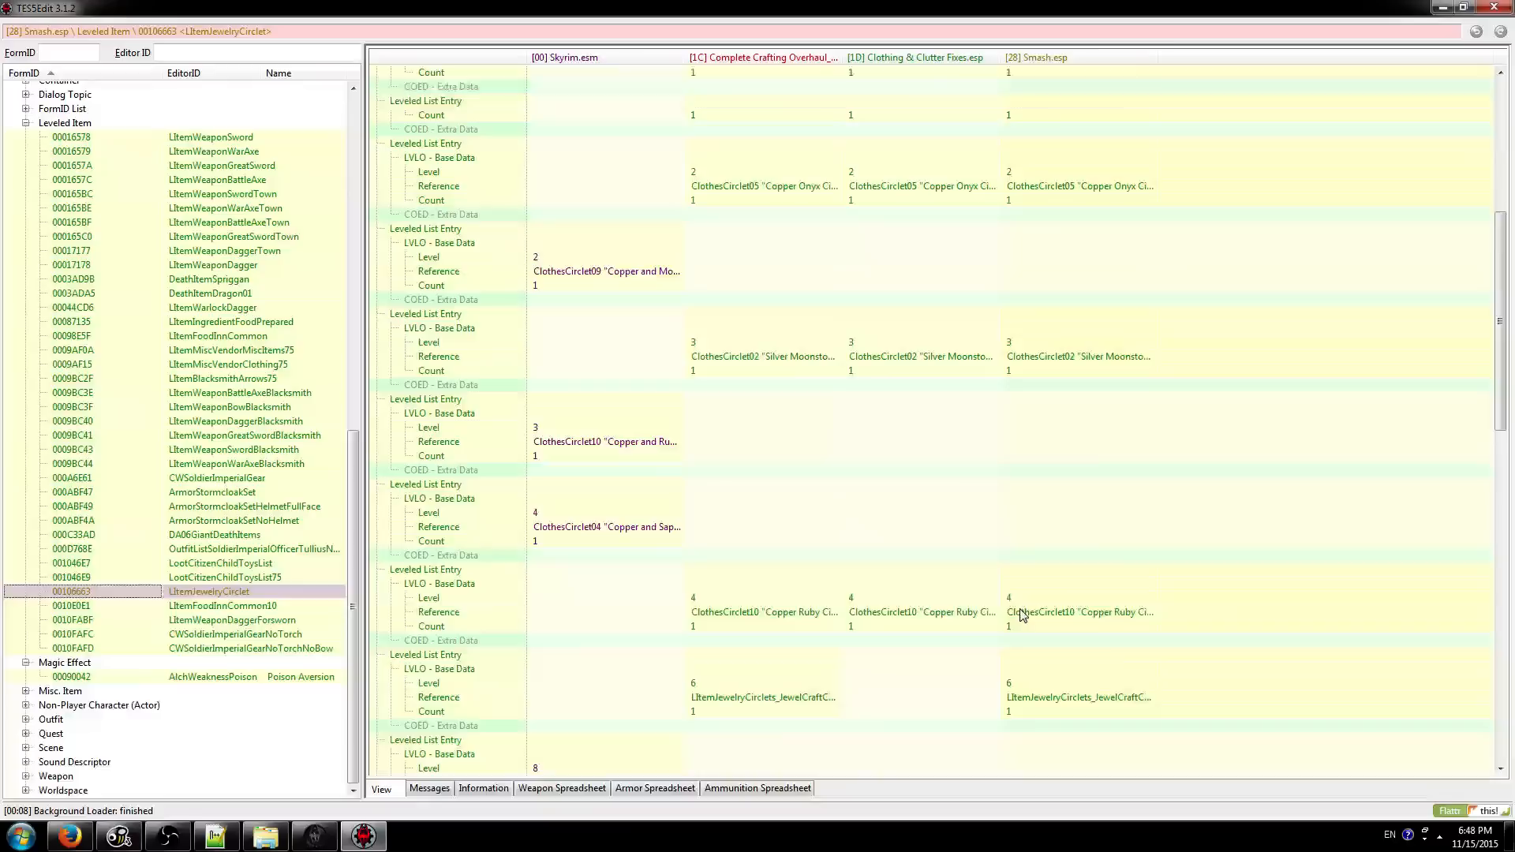
scroll(1024, 608, down, 20)
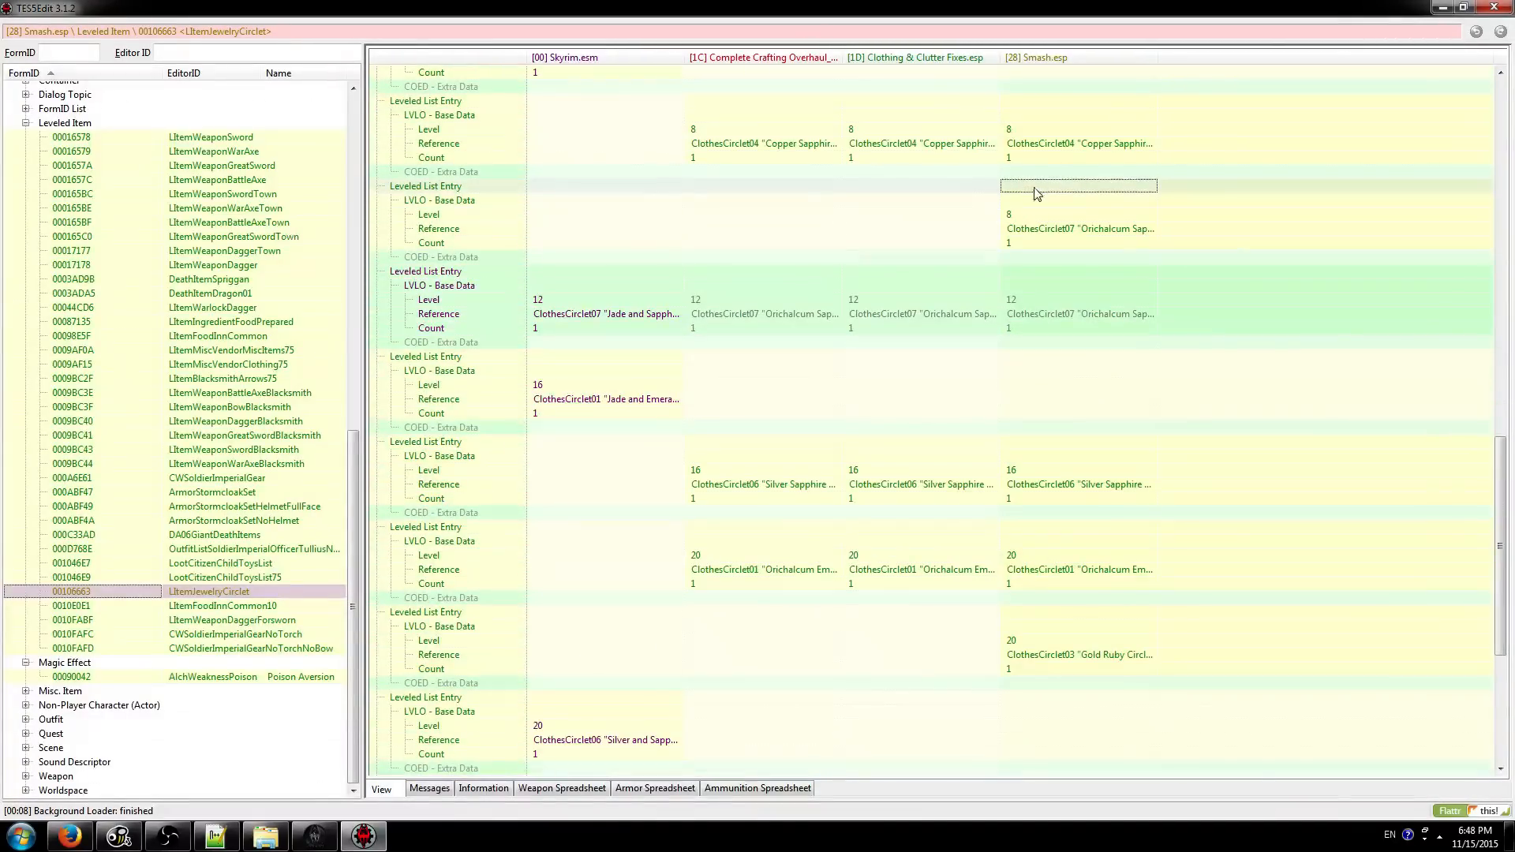
- Open LItemBlacksmithArrows75 and review its leveled arrow entries across the plugins
click(158, 378)
scroll(1024, 522, down, 20)
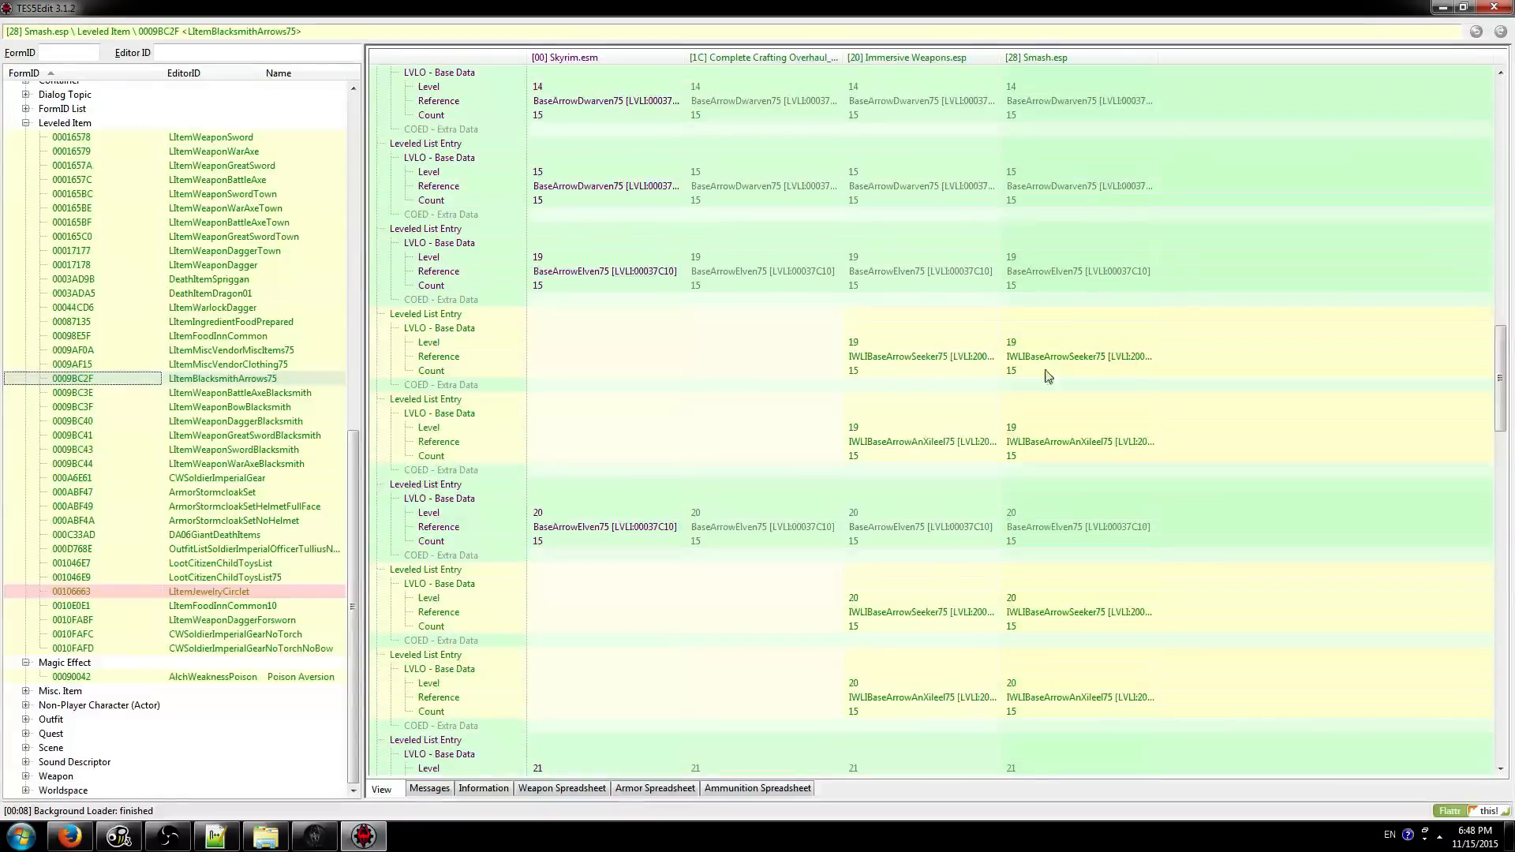
scroll(1049, 377, down, 15)
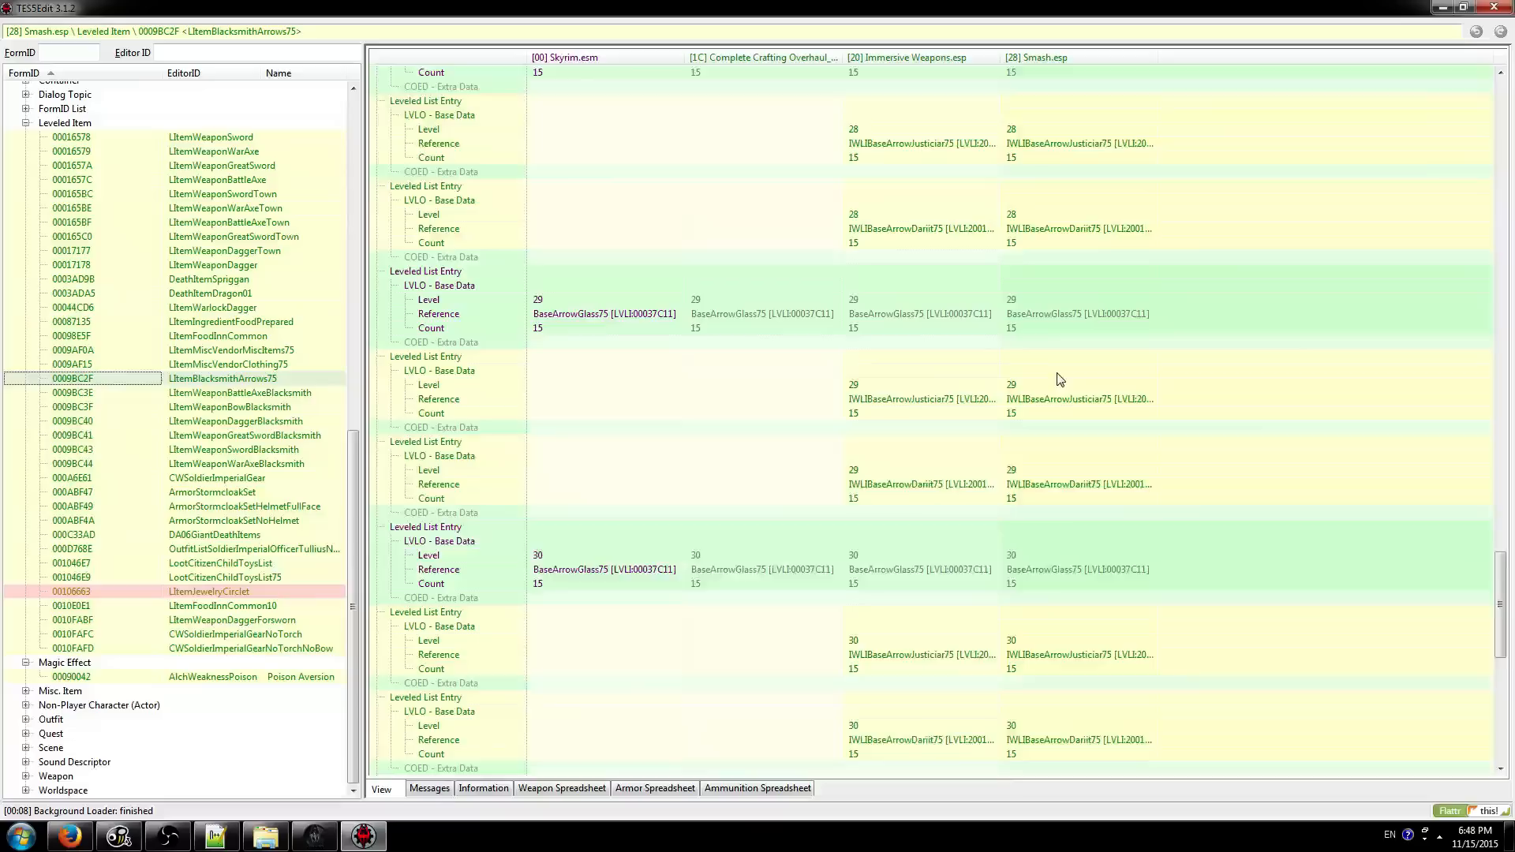
scroll(1060, 379, down, 15)
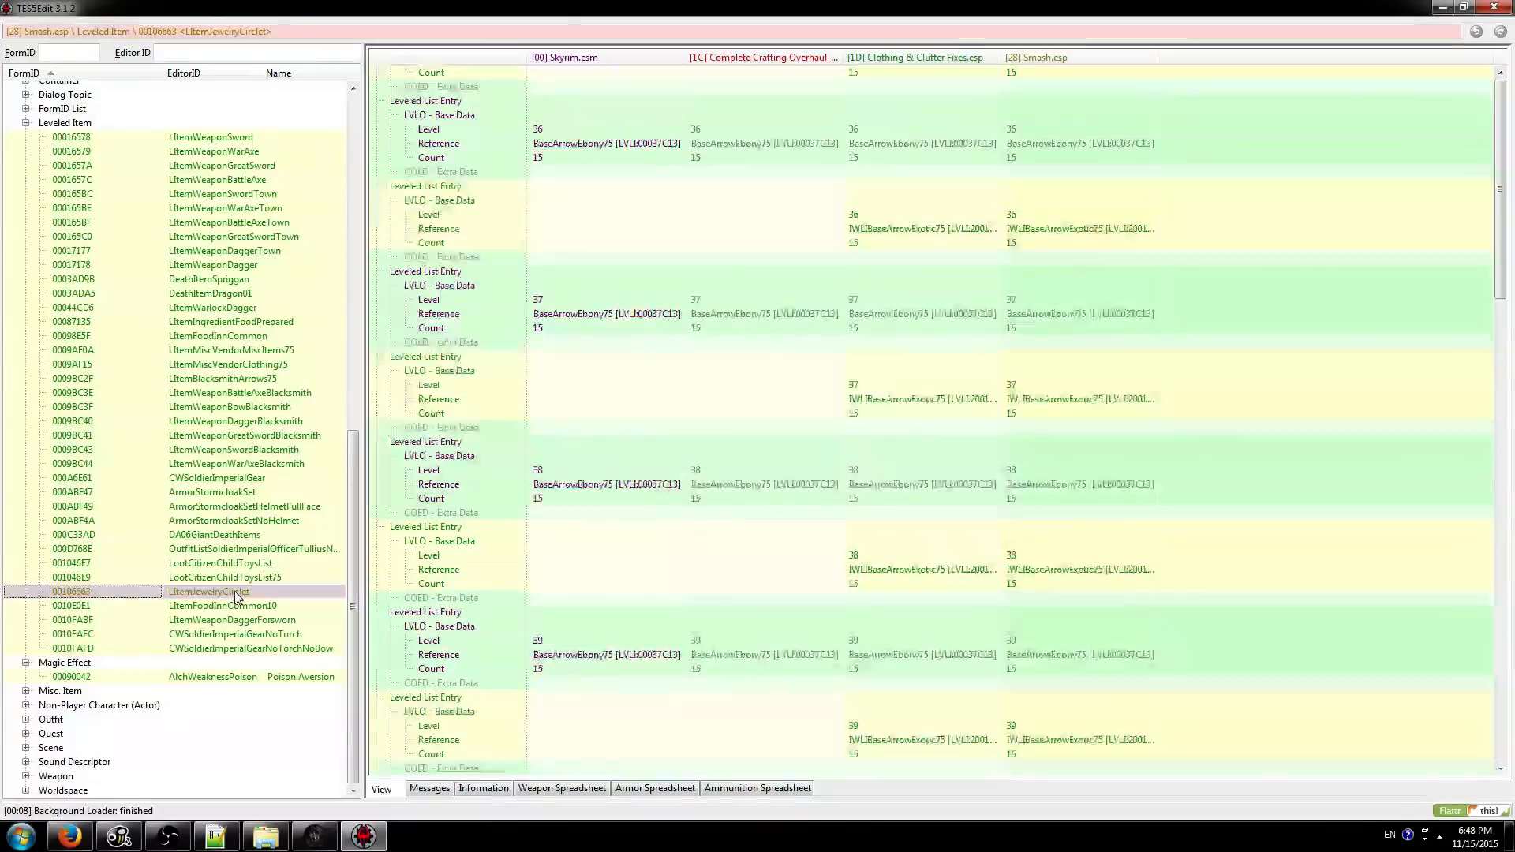
- Return to LItemJewelryCirclet and examine the conflicting level 20 LItemJewelryCirclets_JewelCraft entry from Complete Crafting Overhaul at the list's end
click(236, 593)
scroll(1001, 541, down, 15)
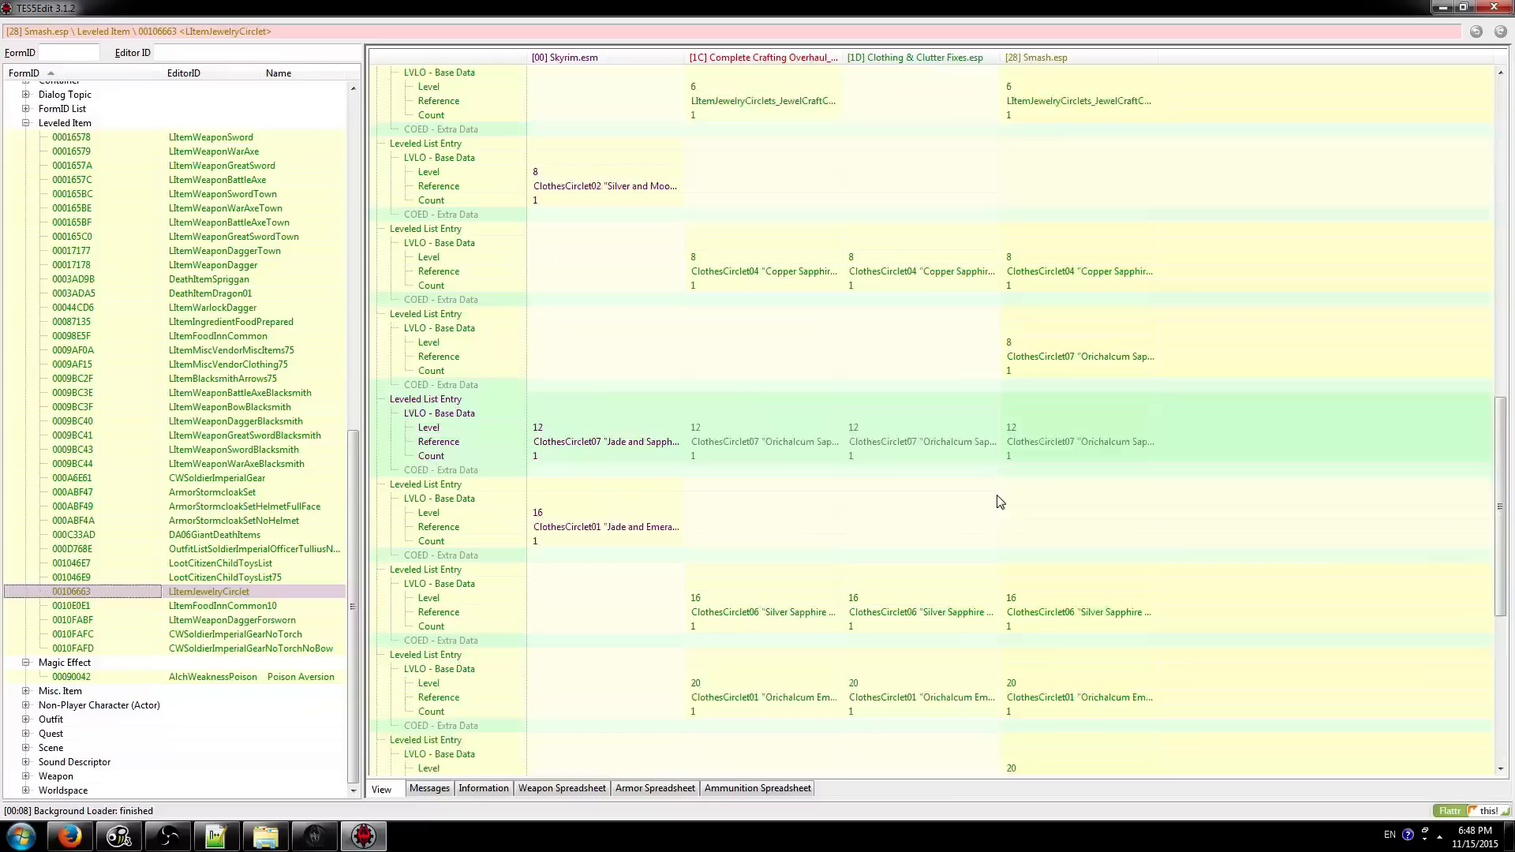
scroll(1000, 503, down, 3)
scroll(1059, 285, down, 8)
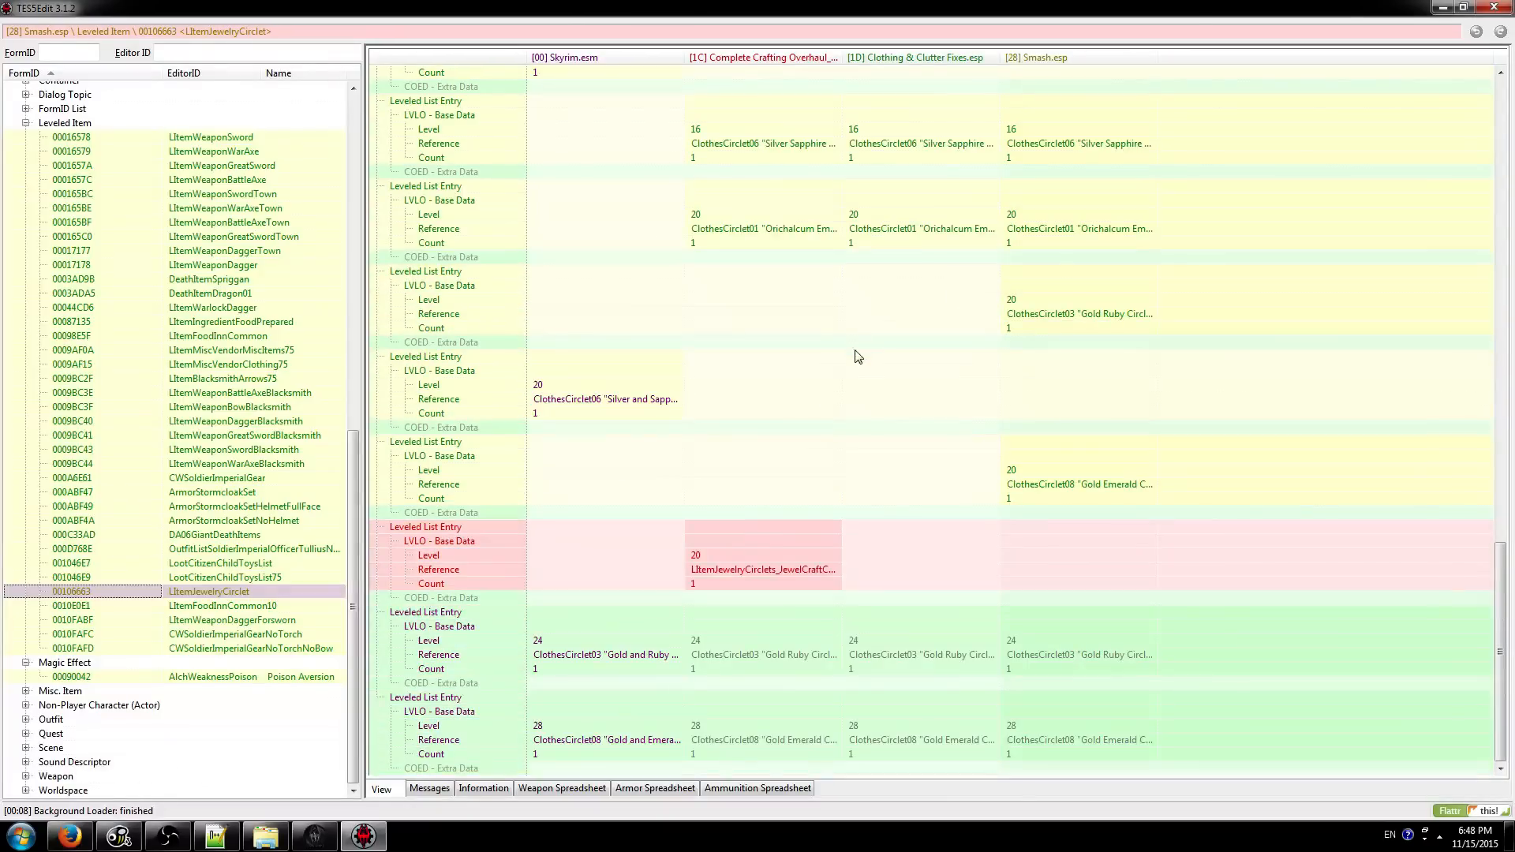
click(784, 628)
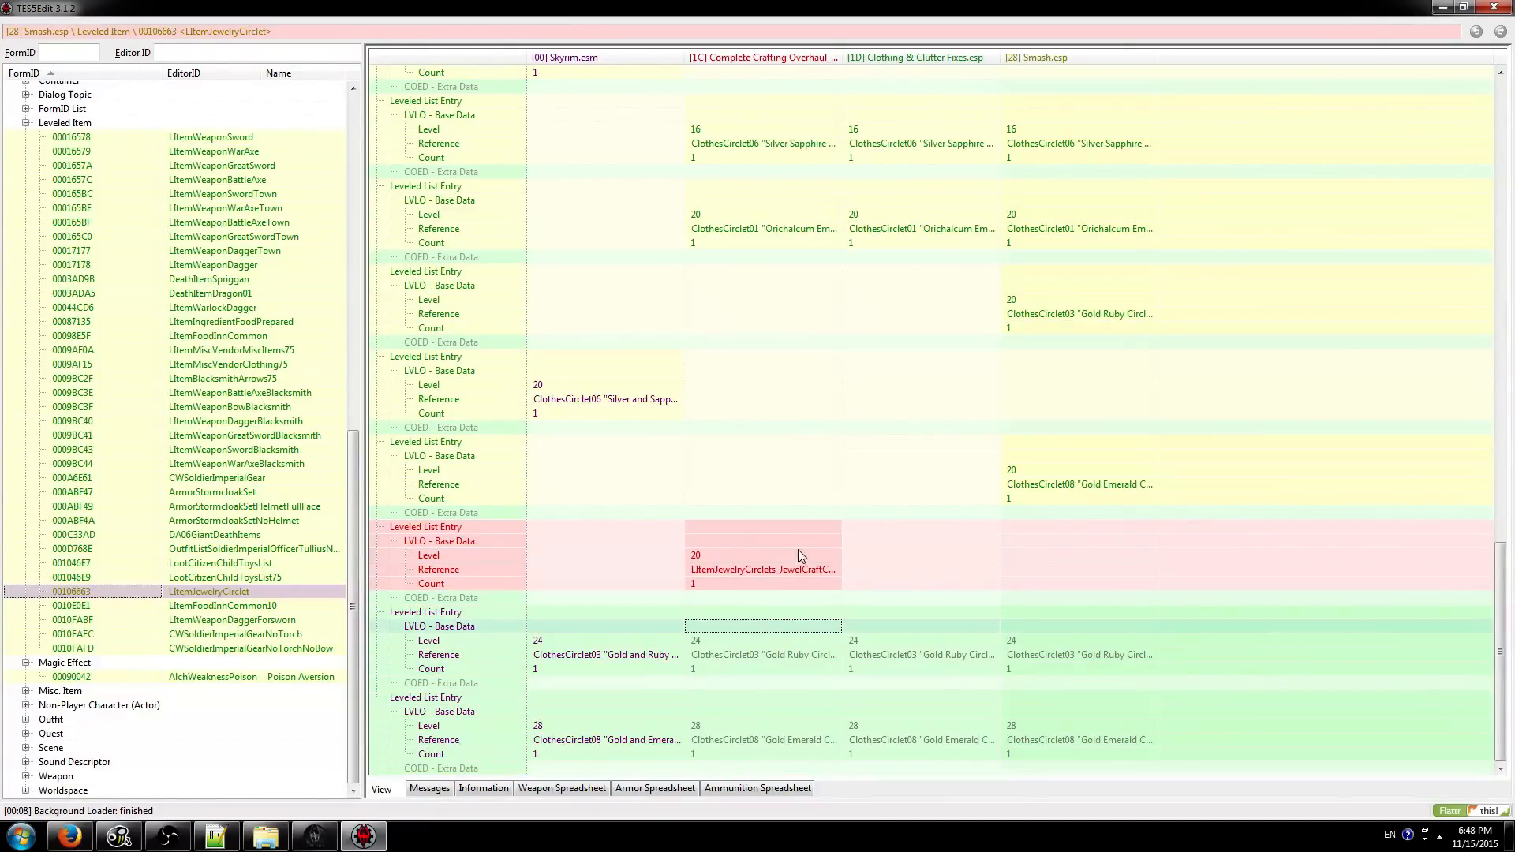
click(781, 568)
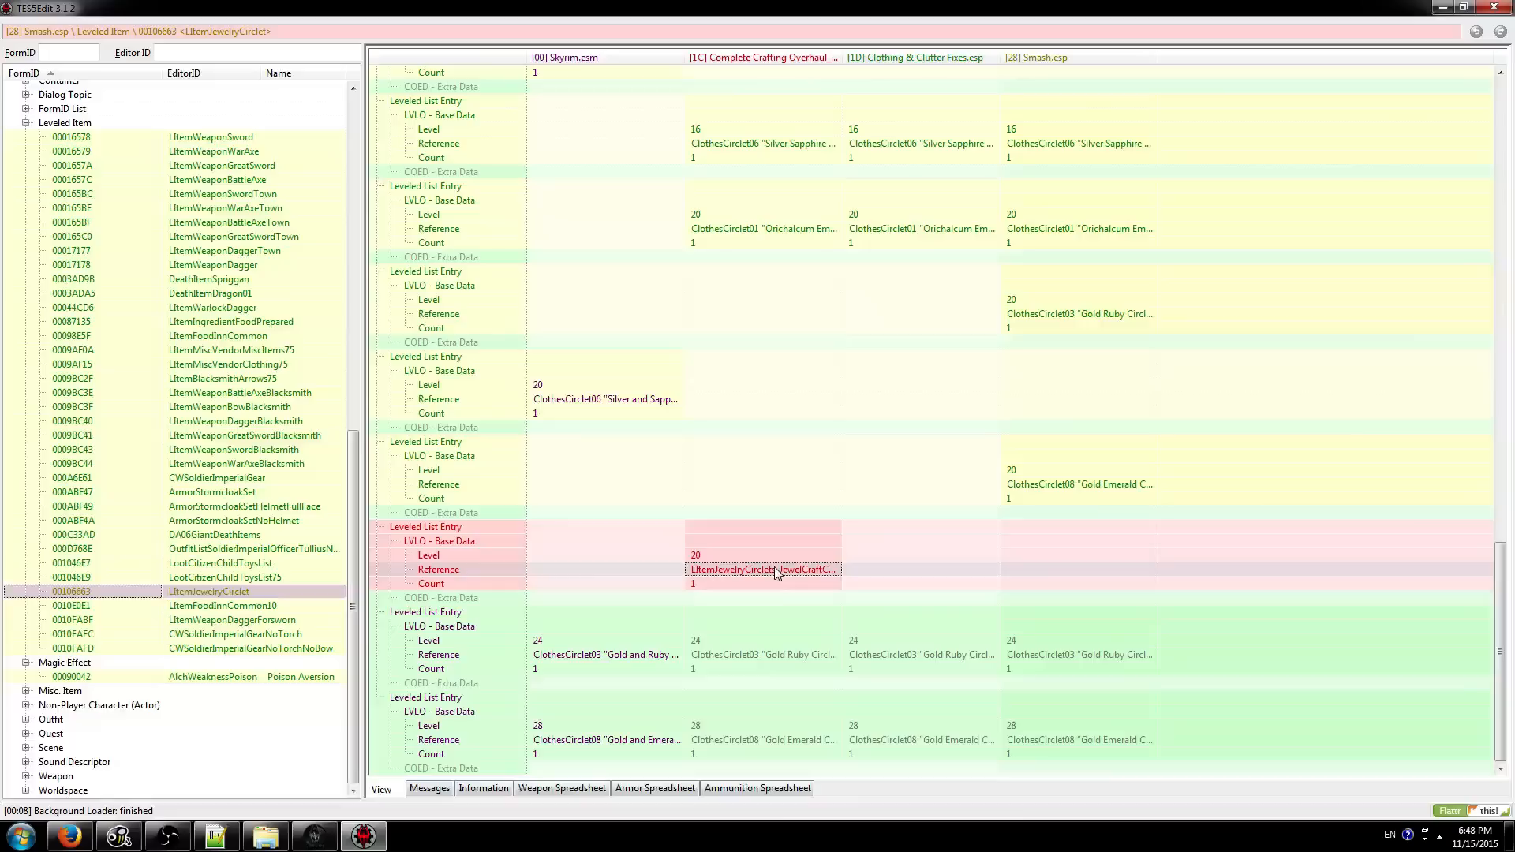
- Examine the extra level 20 ClothesCirclet03 entry in the Smash.esp column and compare it with the rest of the circlet list
scroll(951, 580, up, 2)
scroll(951, 580, up, 2)
click(1100, 487)
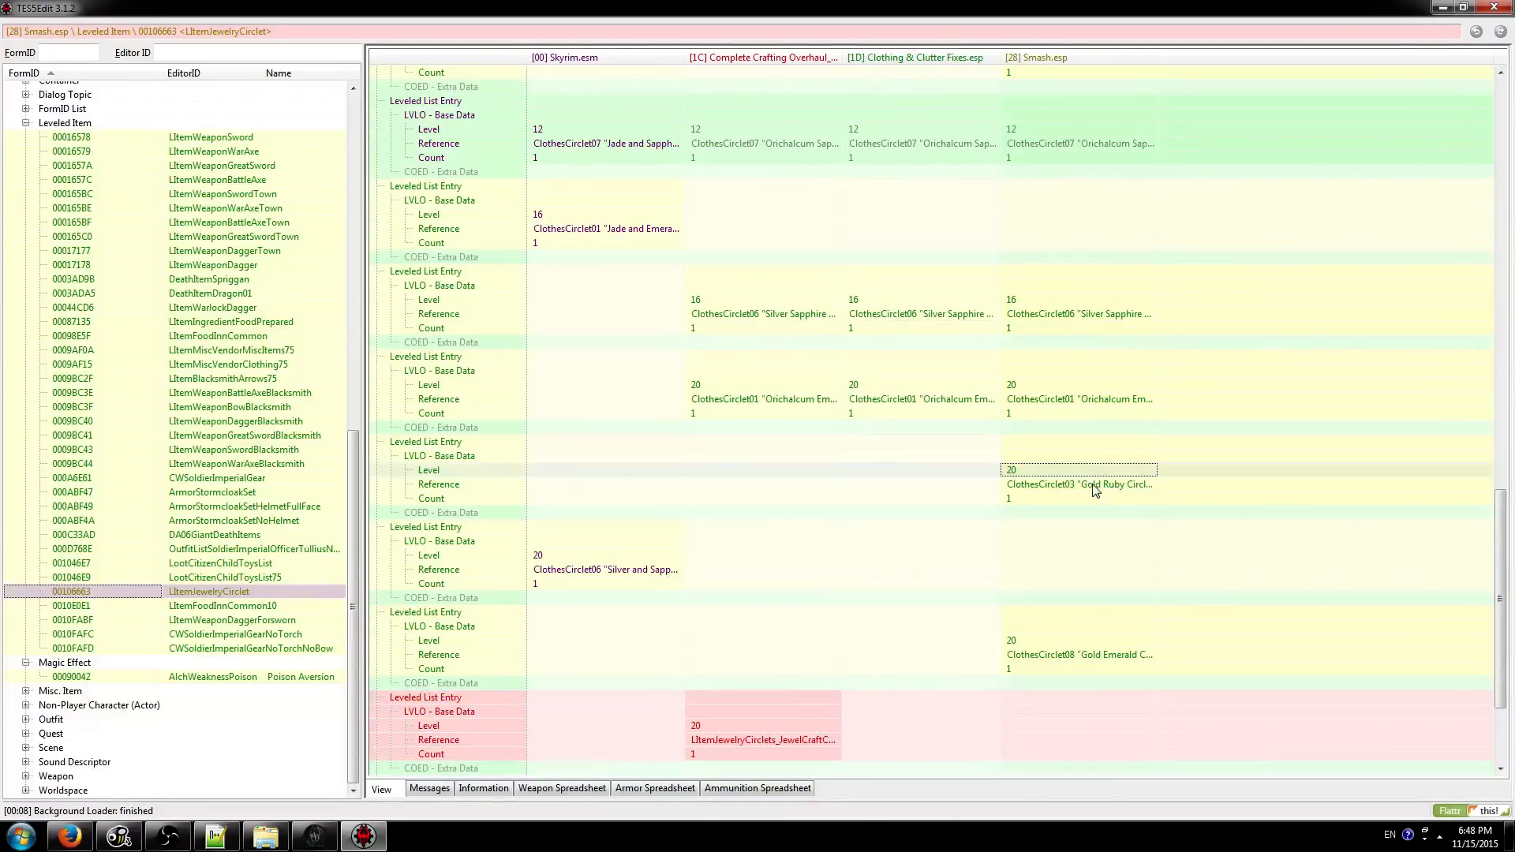
scroll(1052, 557, down, 4)
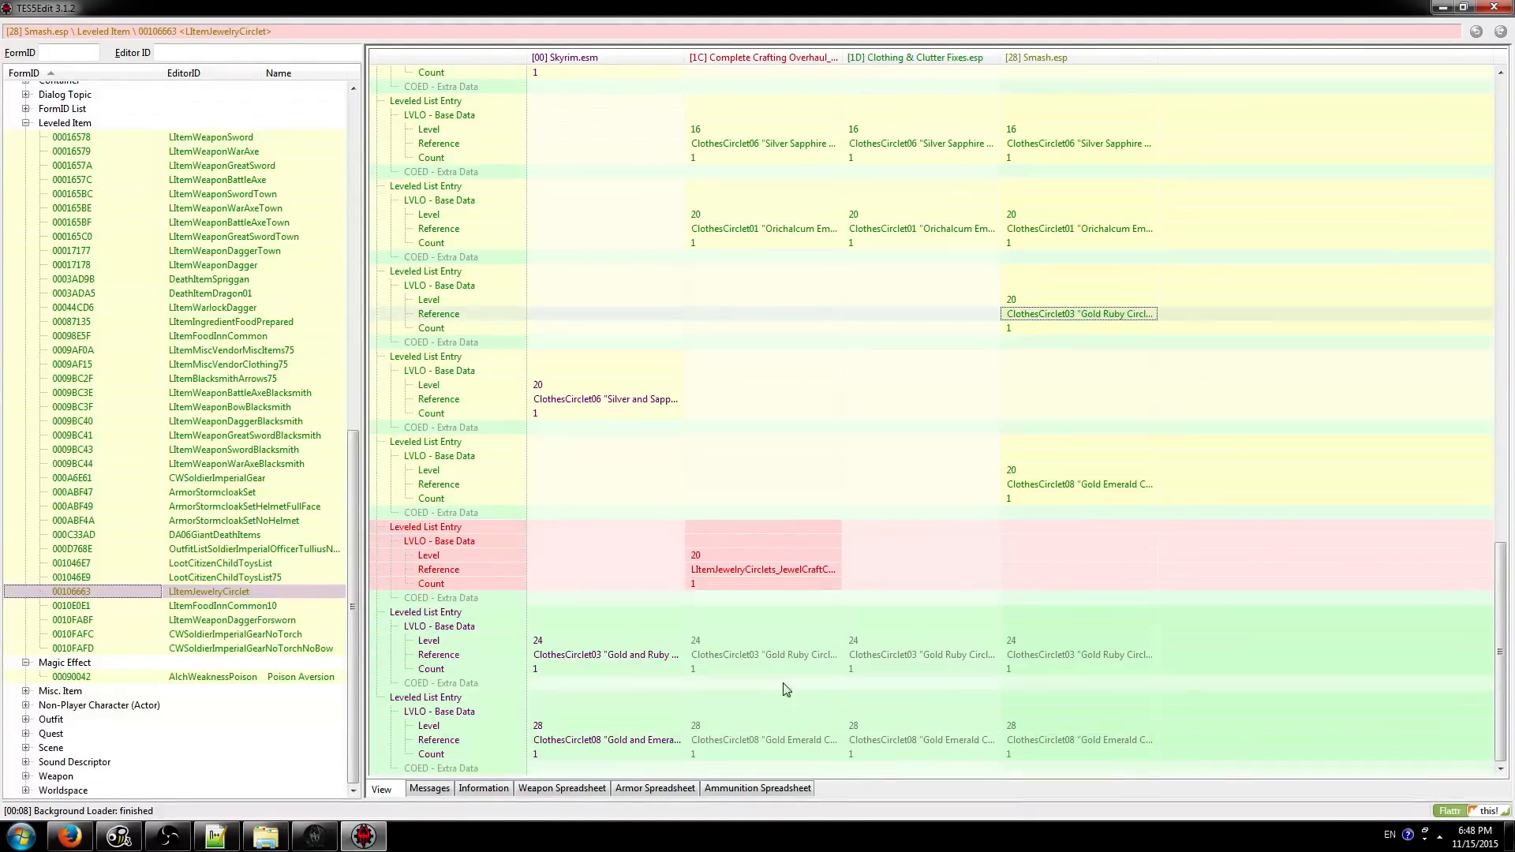
scroll(1113, 638, up, 4)
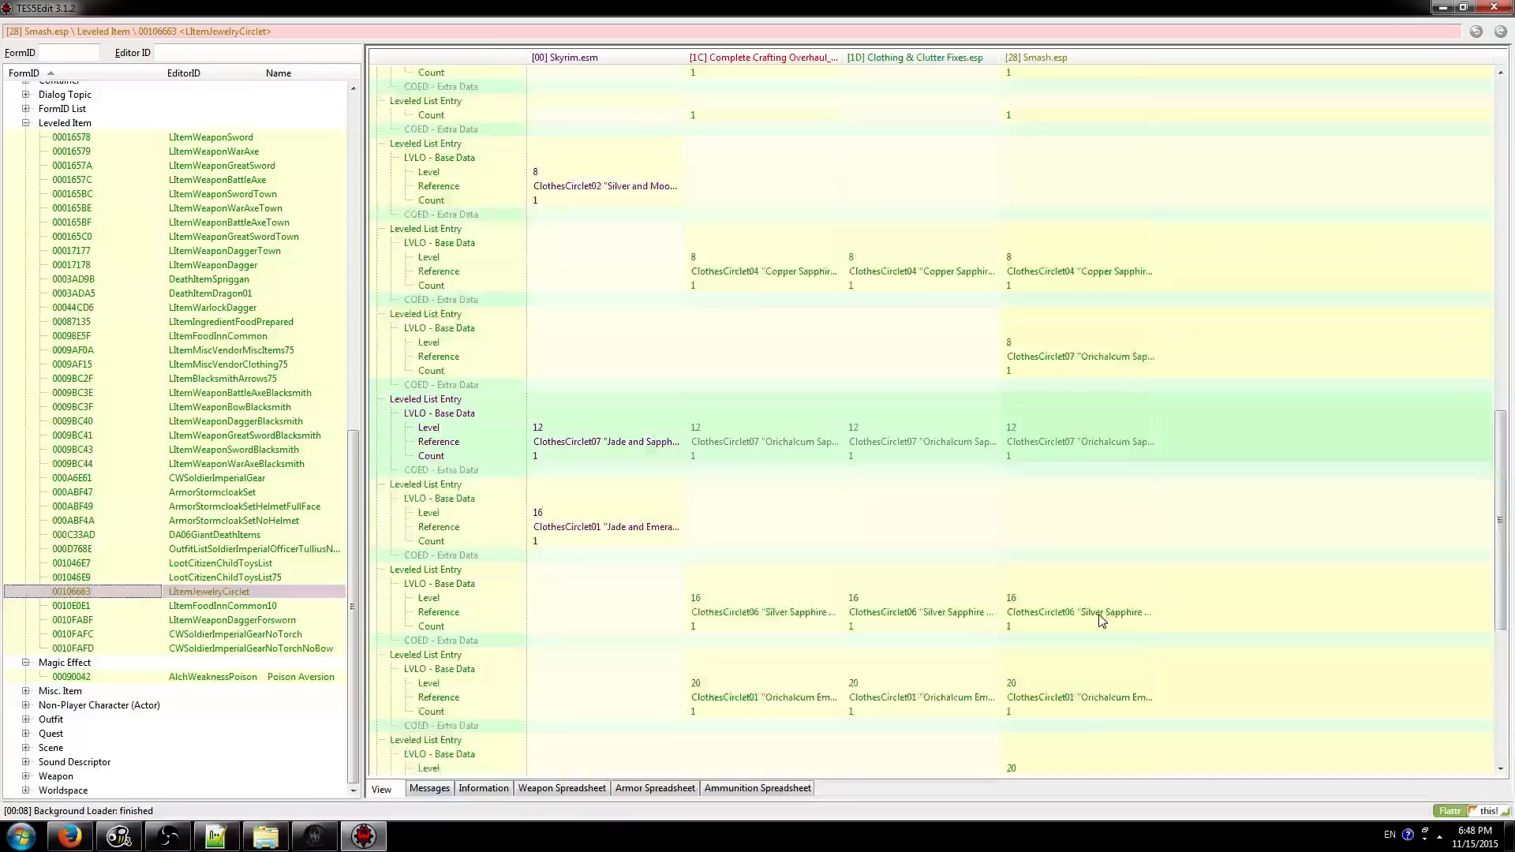
scroll(1077, 568, up, 14)
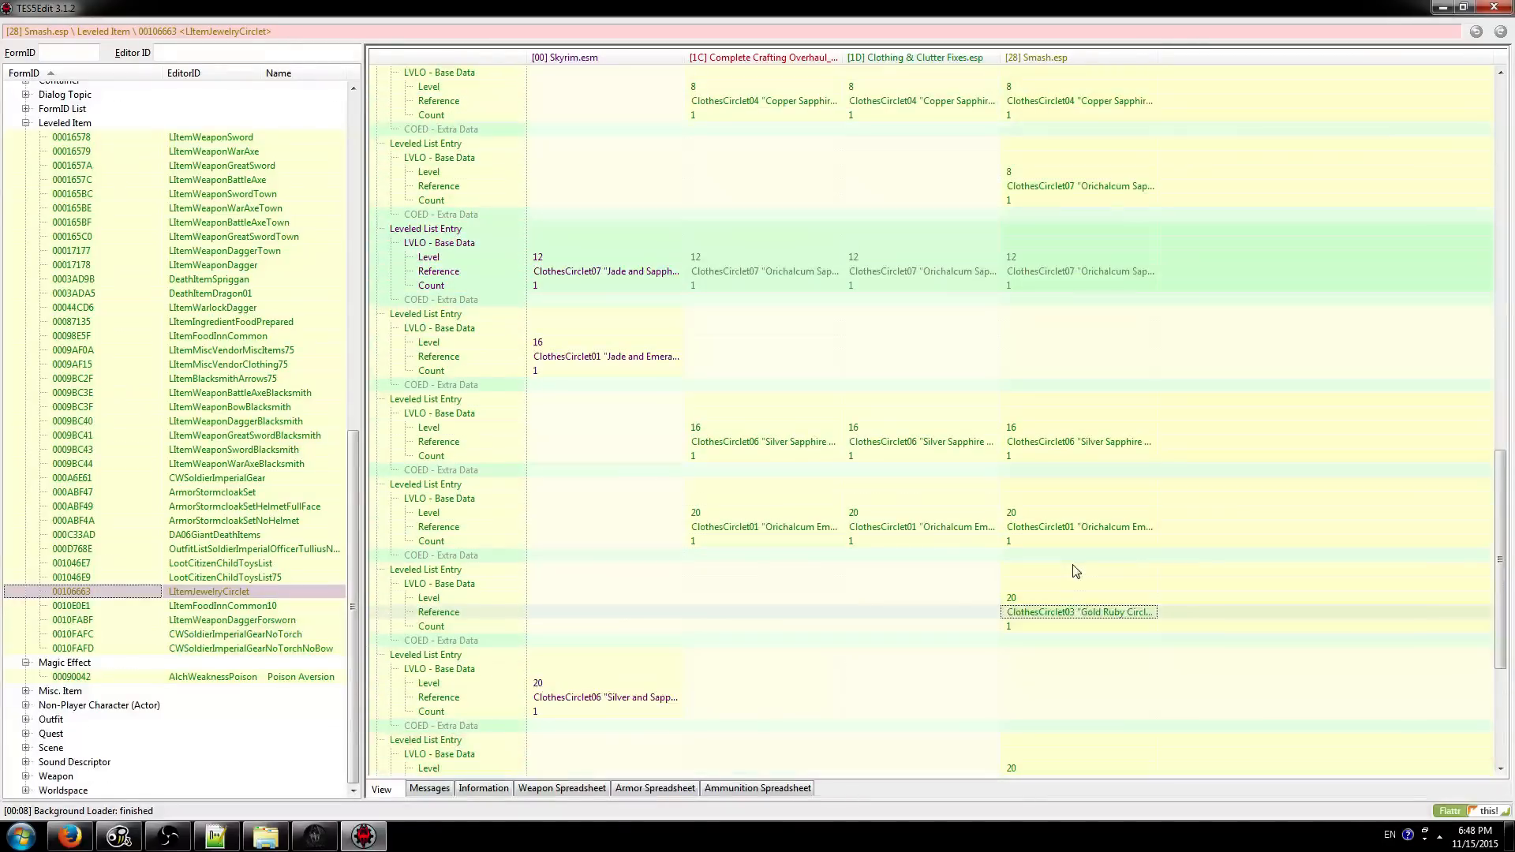
scroll(1058, 530, down, 2)
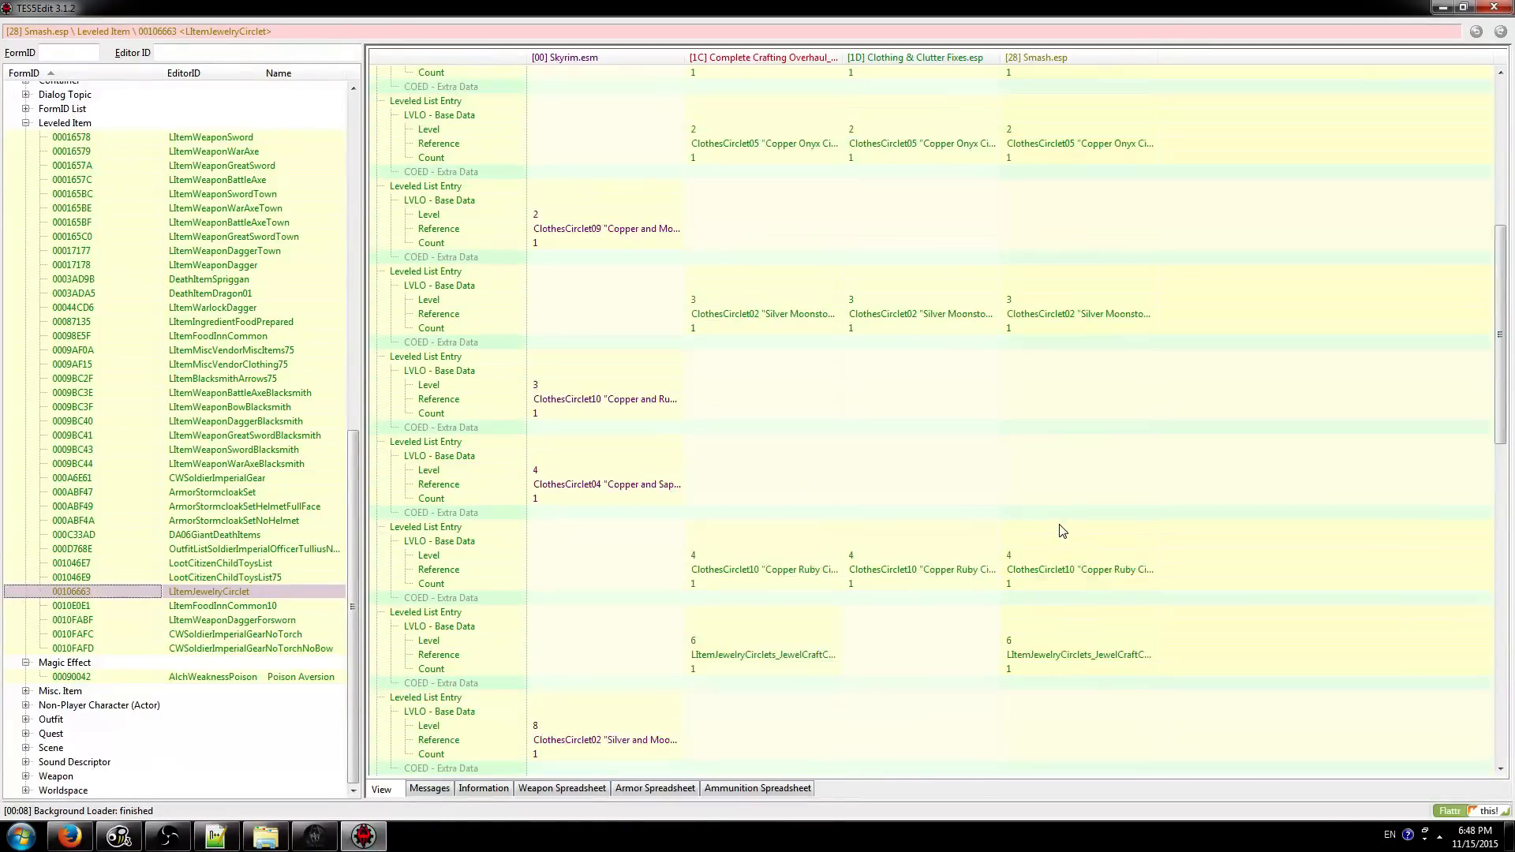
scroll(1058, 530, up, 5)
scroll(1063, 529, down, 3)
scroll(1062, 528, down, 14)
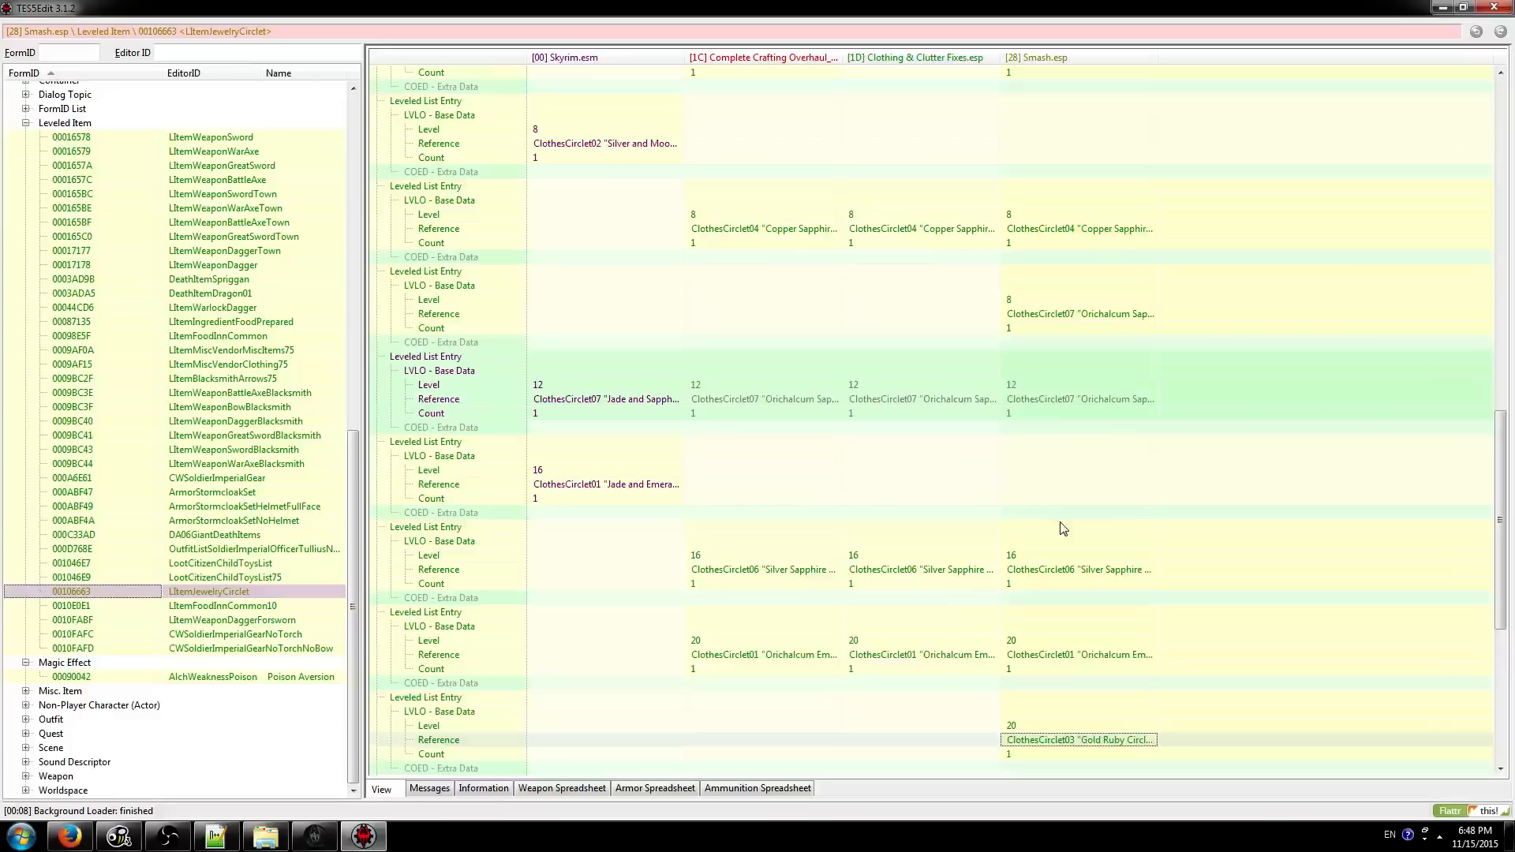
- Remove the extra level 20 ClothesCirclet03 entry from Smash.esp, accepting the module edit warning
right_click(1029, 445)
click(1072, 451)
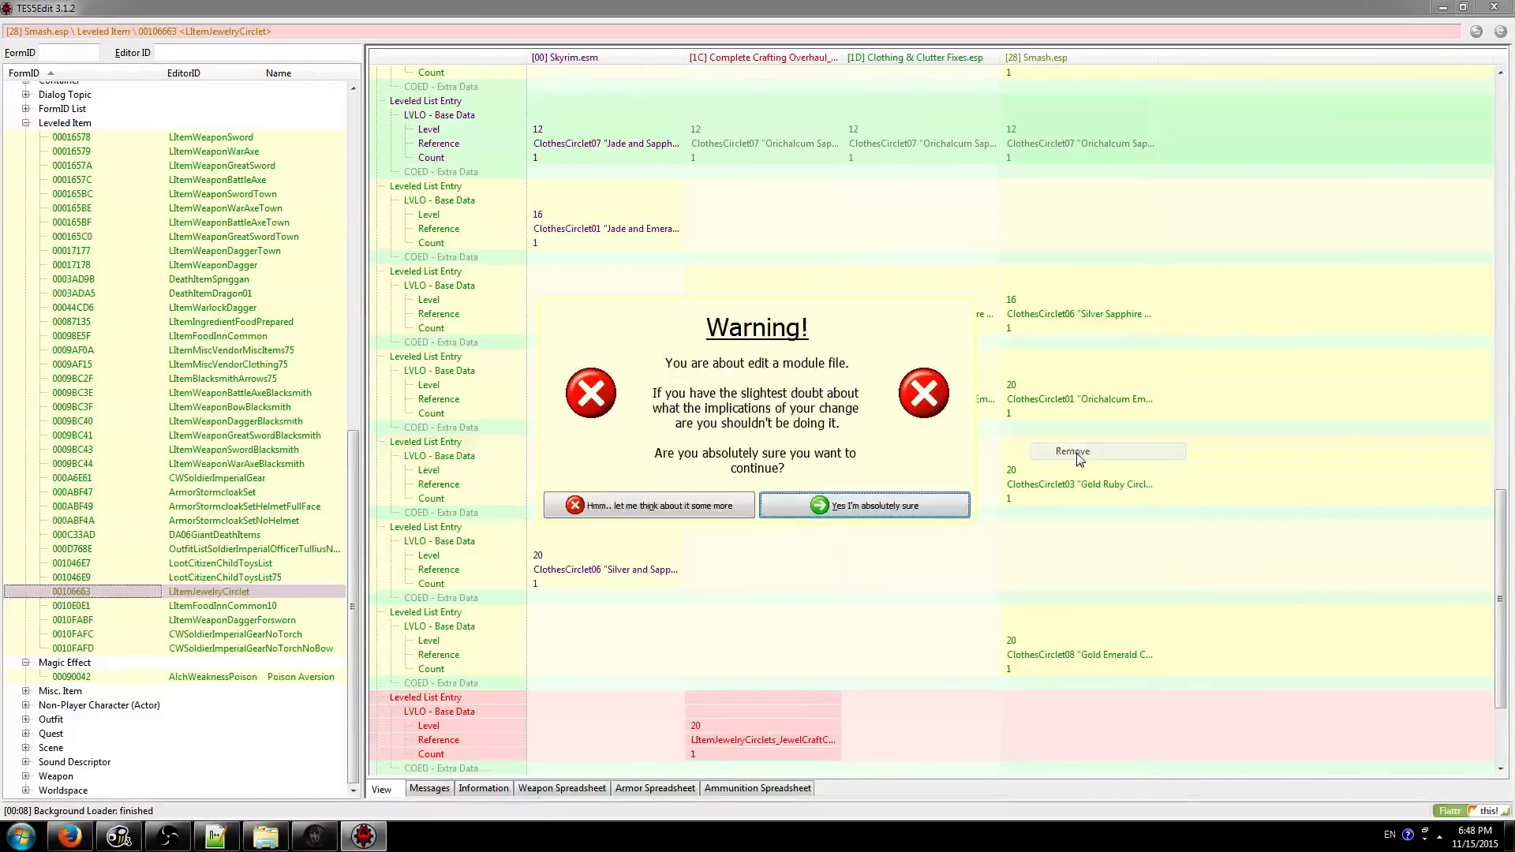
click(926, 505)
scroll(1132, 511, up, 9)
scroll(1133, 512, up, 1)
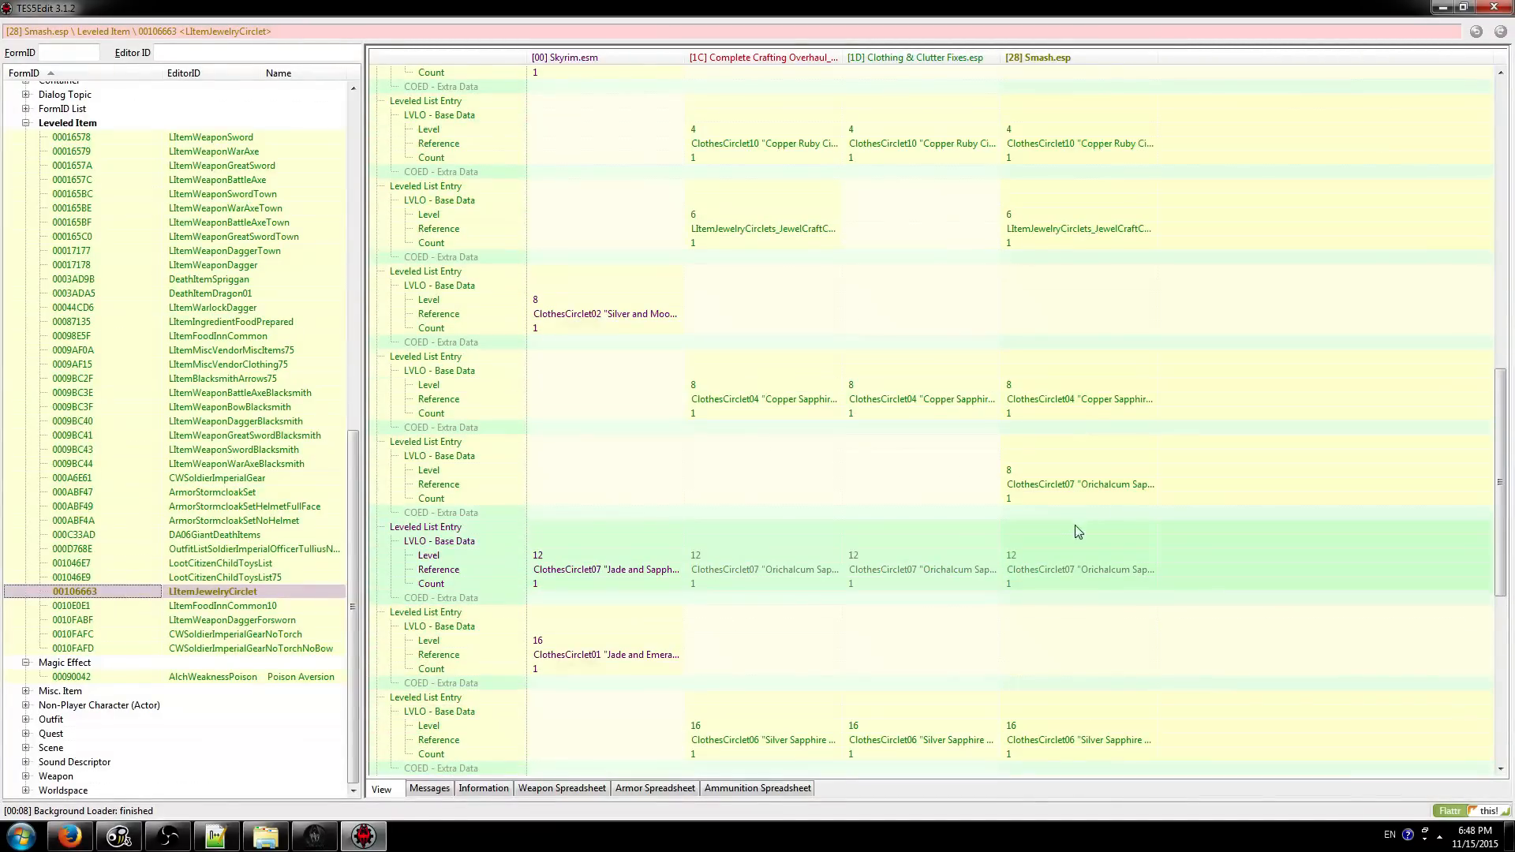
- Remove the extra level 8 ClothesCirclet07 entry from Smash.esp and check the remaining circlet entries
right_click(1076, 455)
click(1016, 451)
scroll(1088, 484, up, 10)
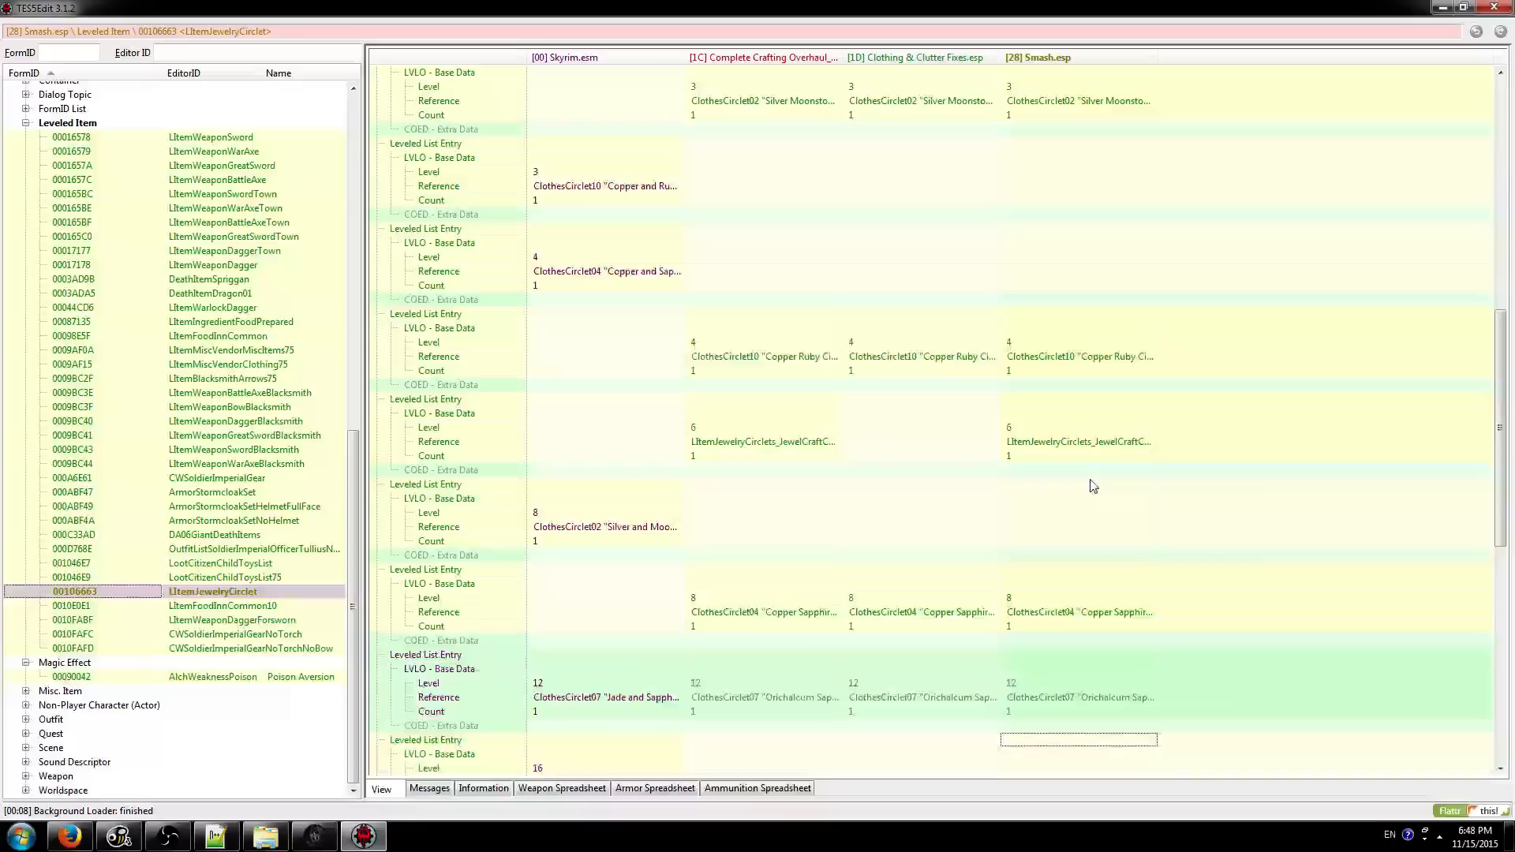
scroll(1085, 347, up, 4)
scroll(1068, 381, down, 18)
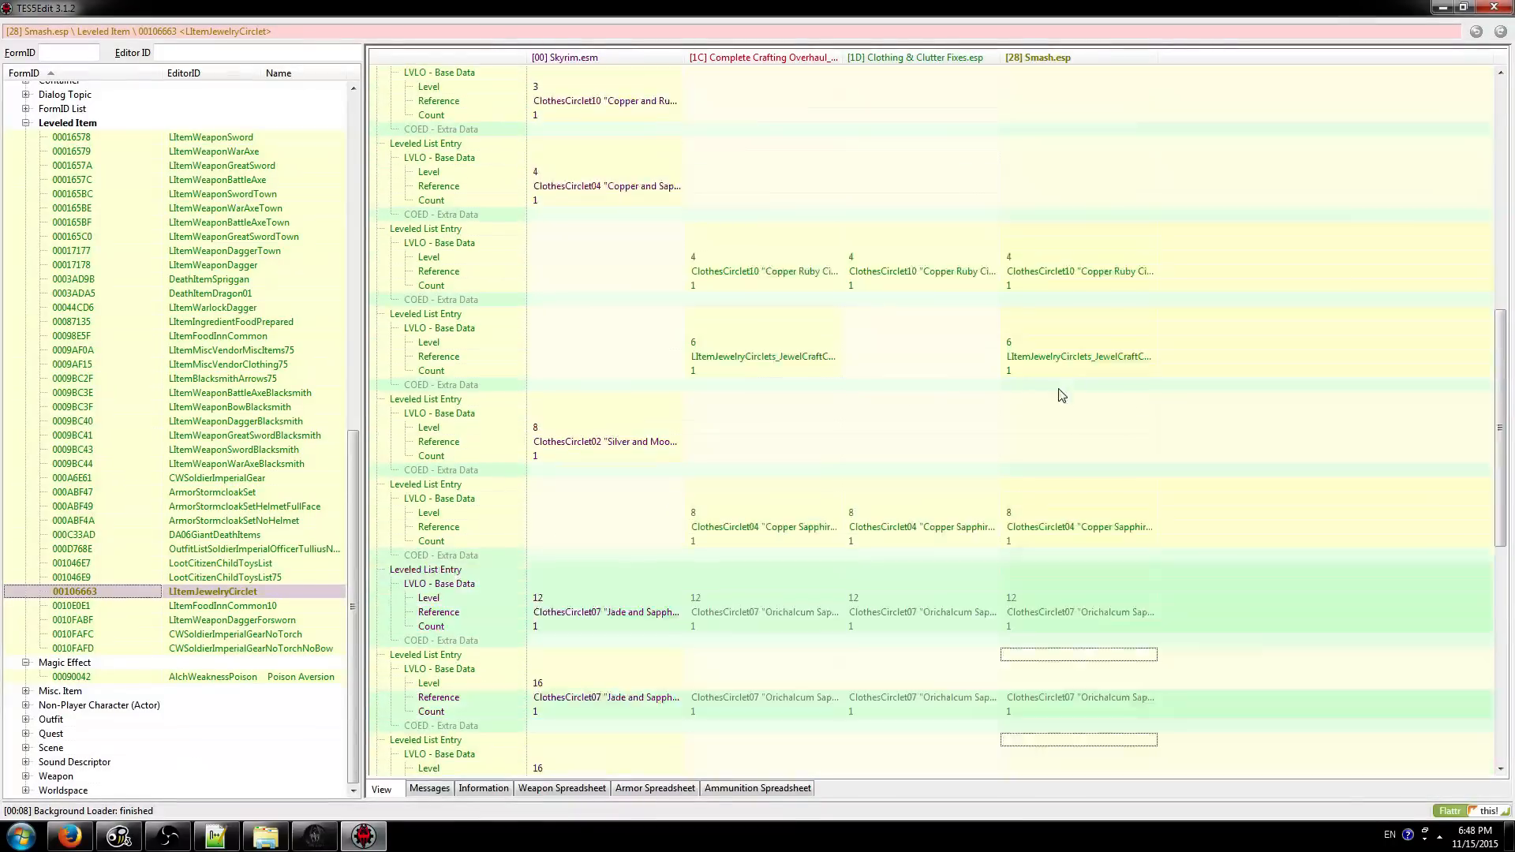
scroll(1056, 406, down, 6)
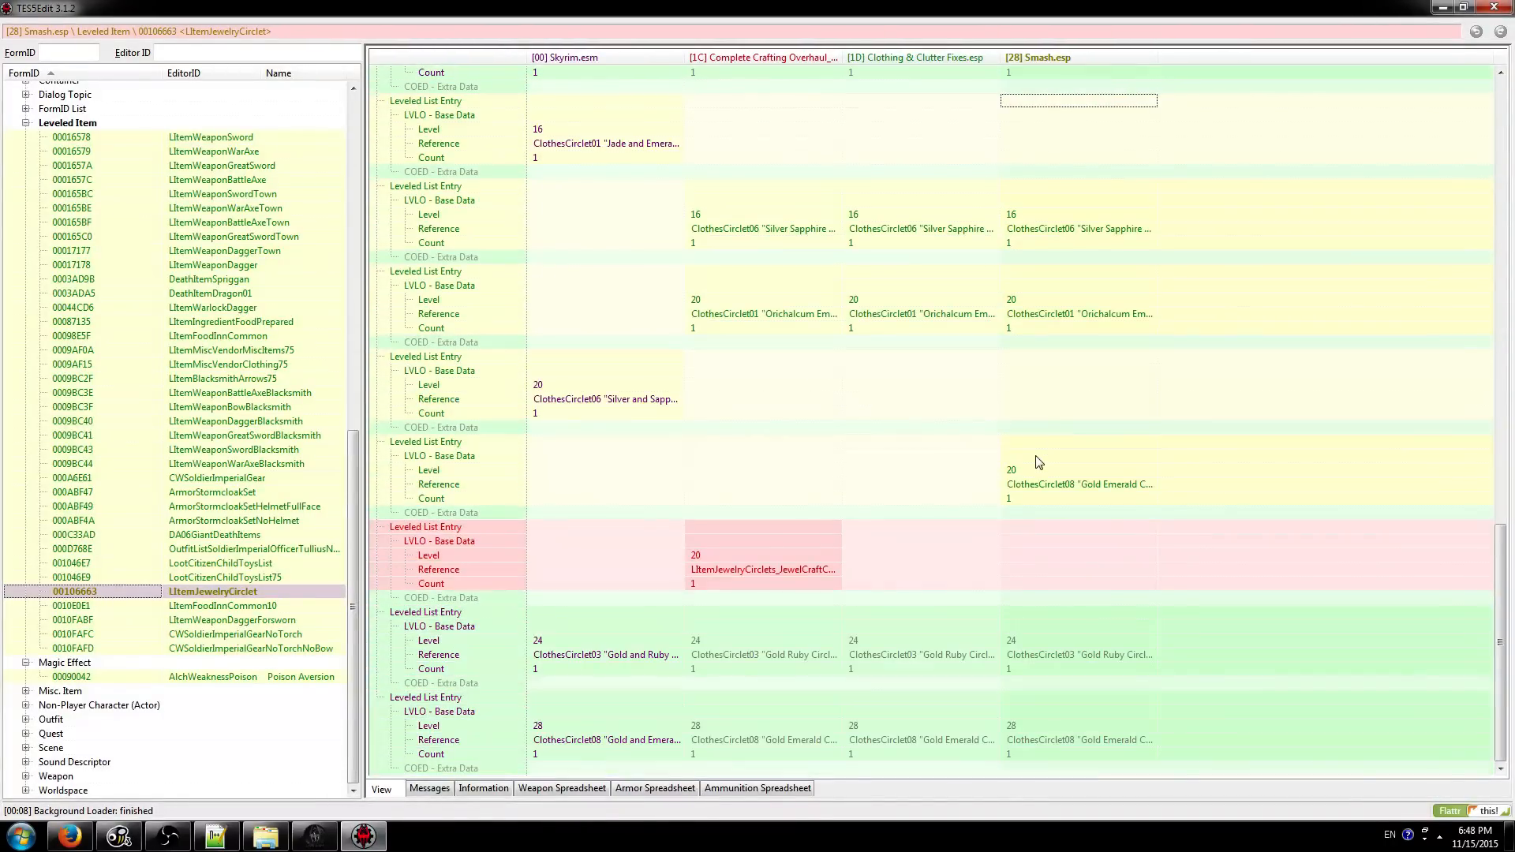
- Replace the ClothesCirclet08 reference in Smash.esp's extra level 20 entry with Complete Crafting Overhaul's level 20 LItemJewelryCirclets_JewelCraft reference
click(640, 403)
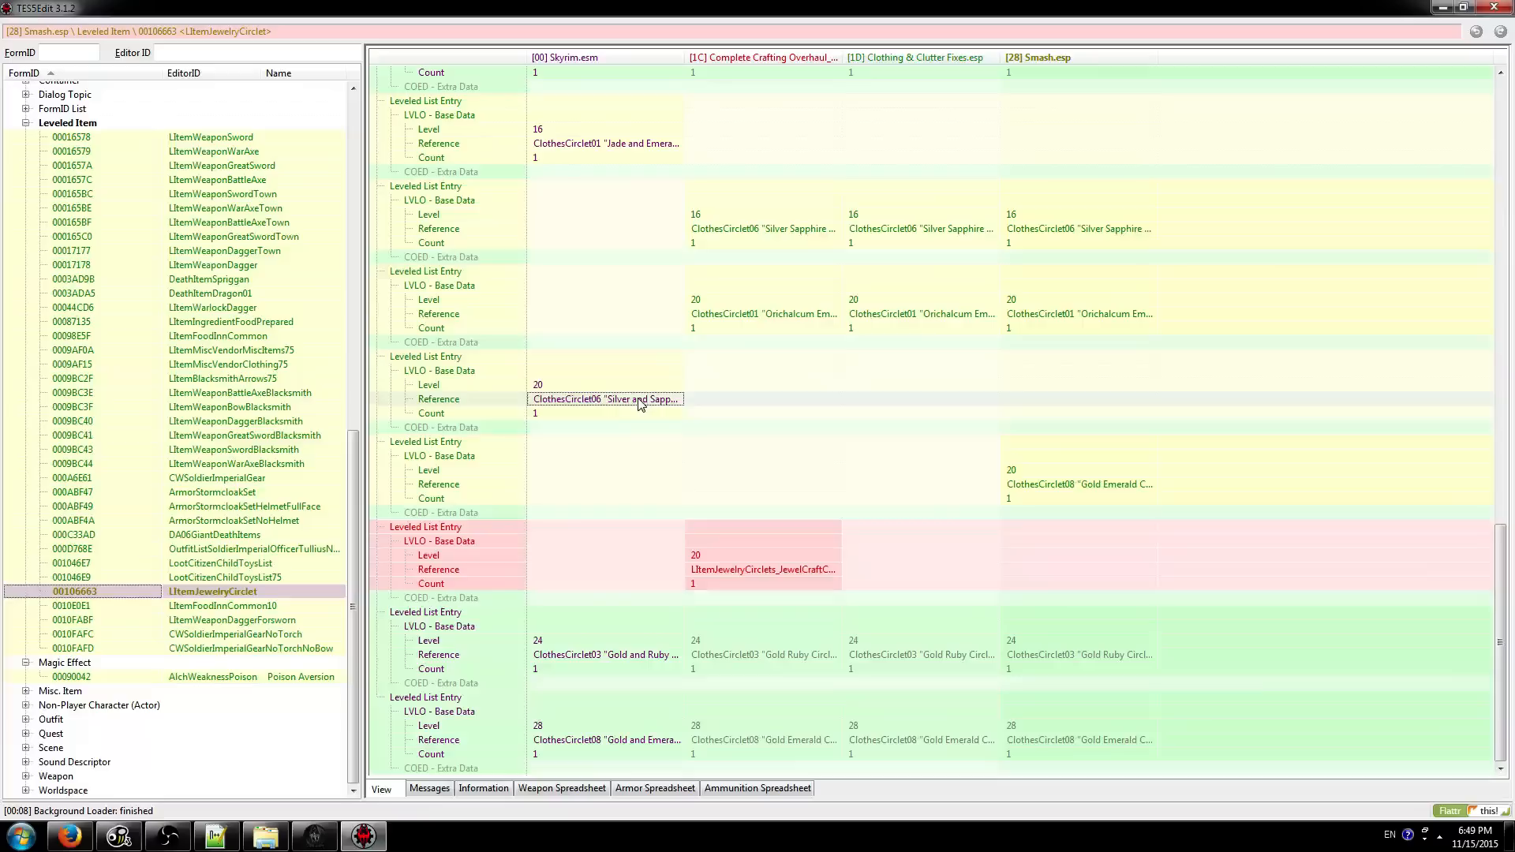
click(1066, 443)
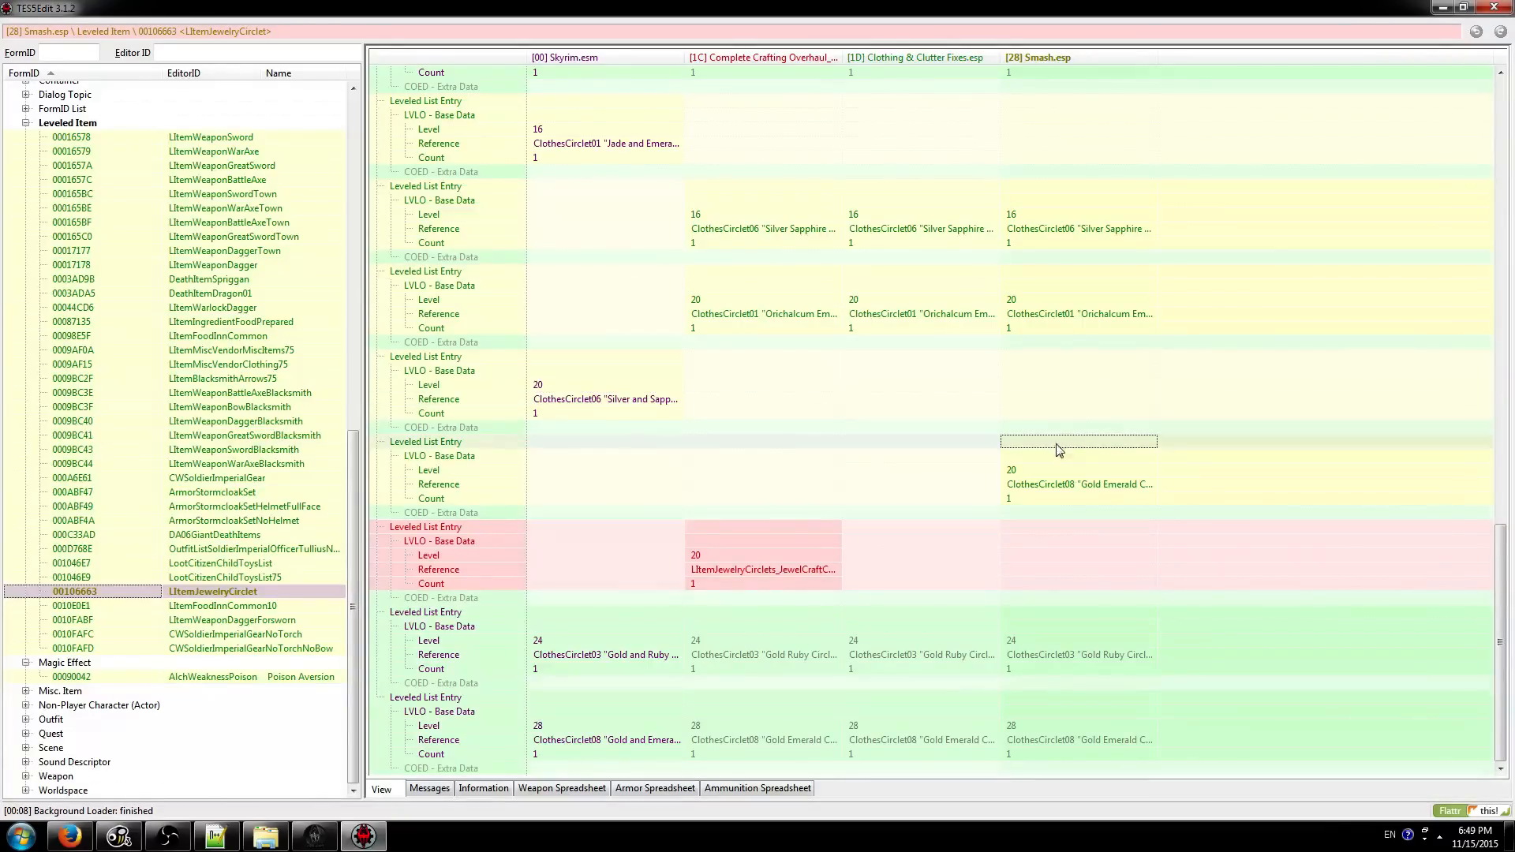
drag(781, 568, 1064, 489)
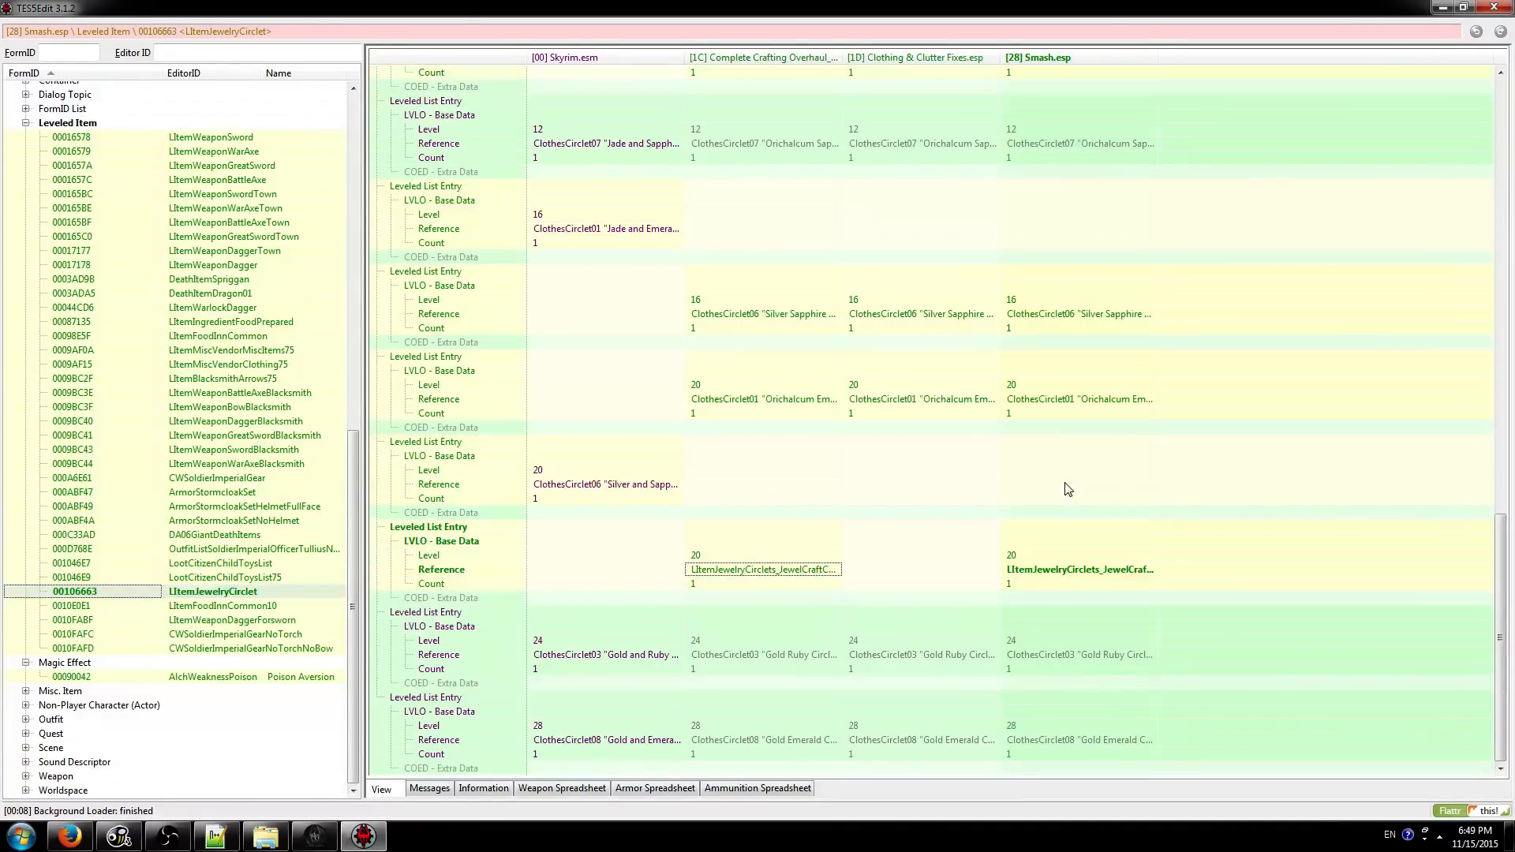
- Review the edited LItemJewelryCirclet list from its count to the last entry, and open CWSoldierImperialGearNoTorch
scroll(1008, 495, up, 6)
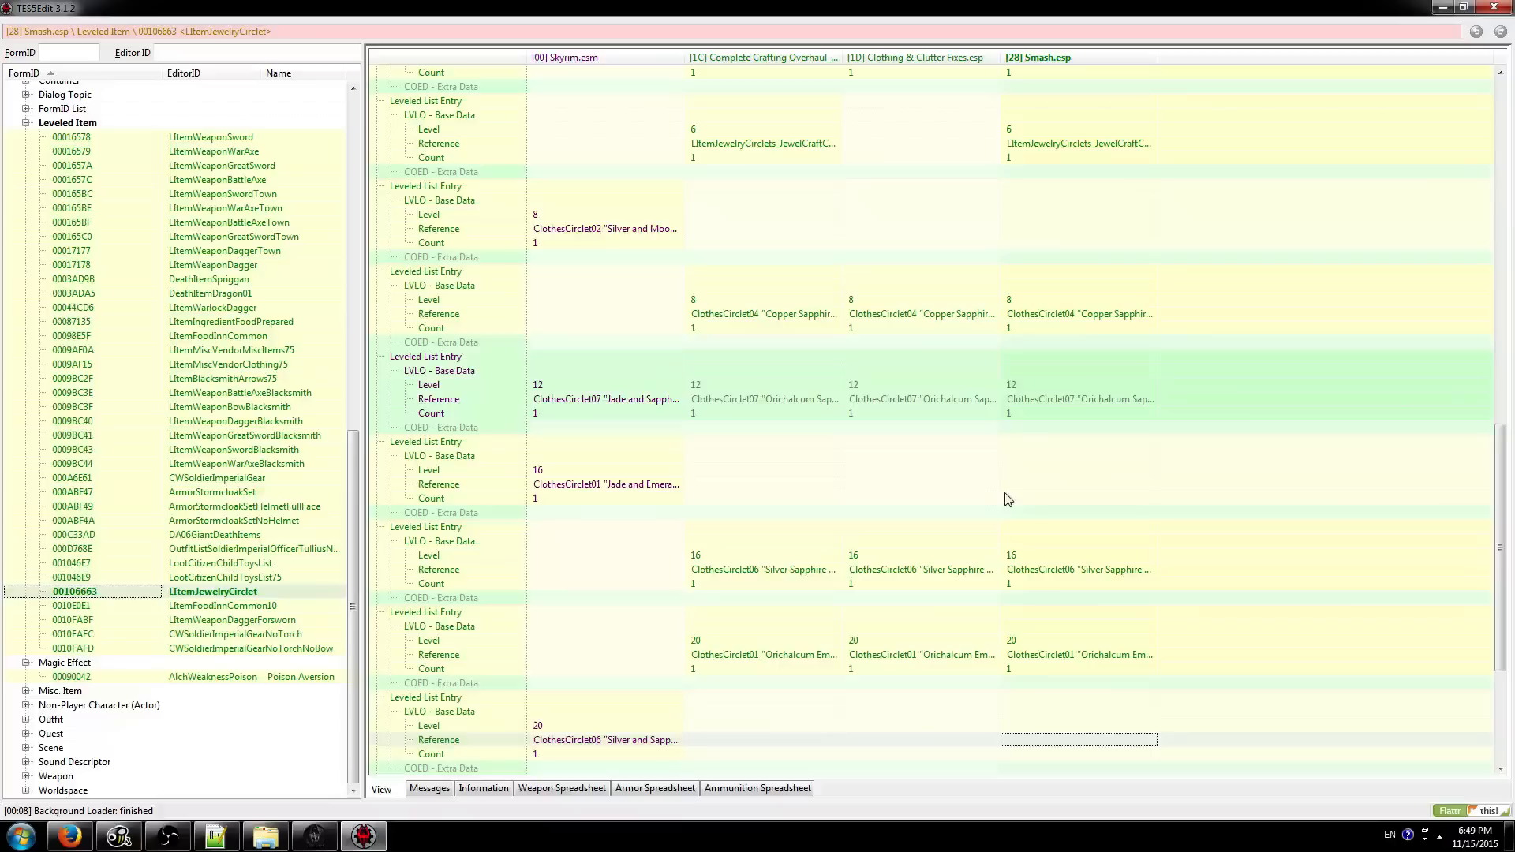
scroll(1008, 495, up, 20)
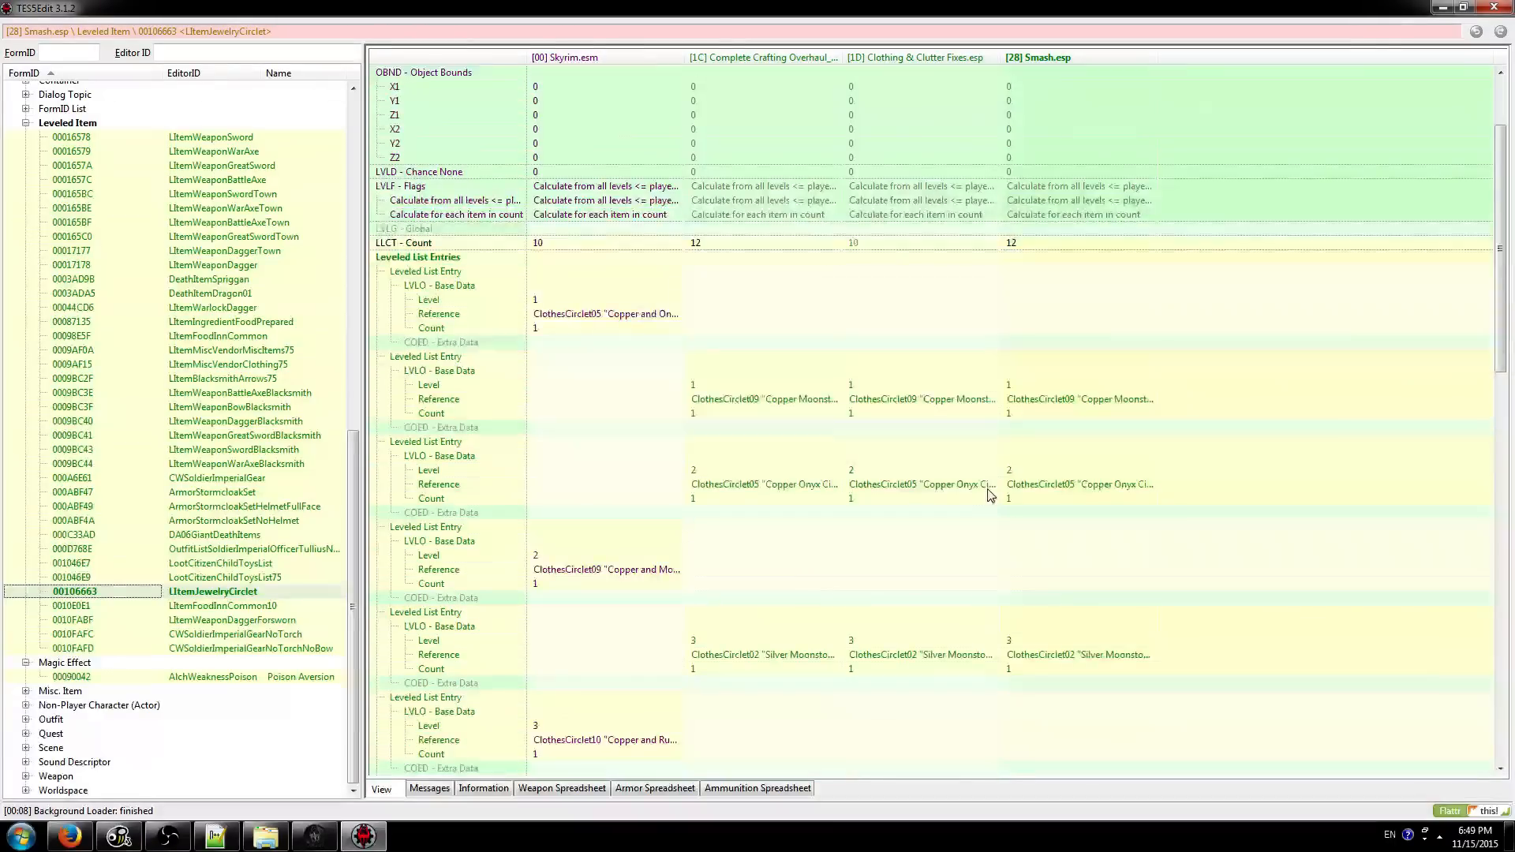
scroll(984, 500, down, 20)
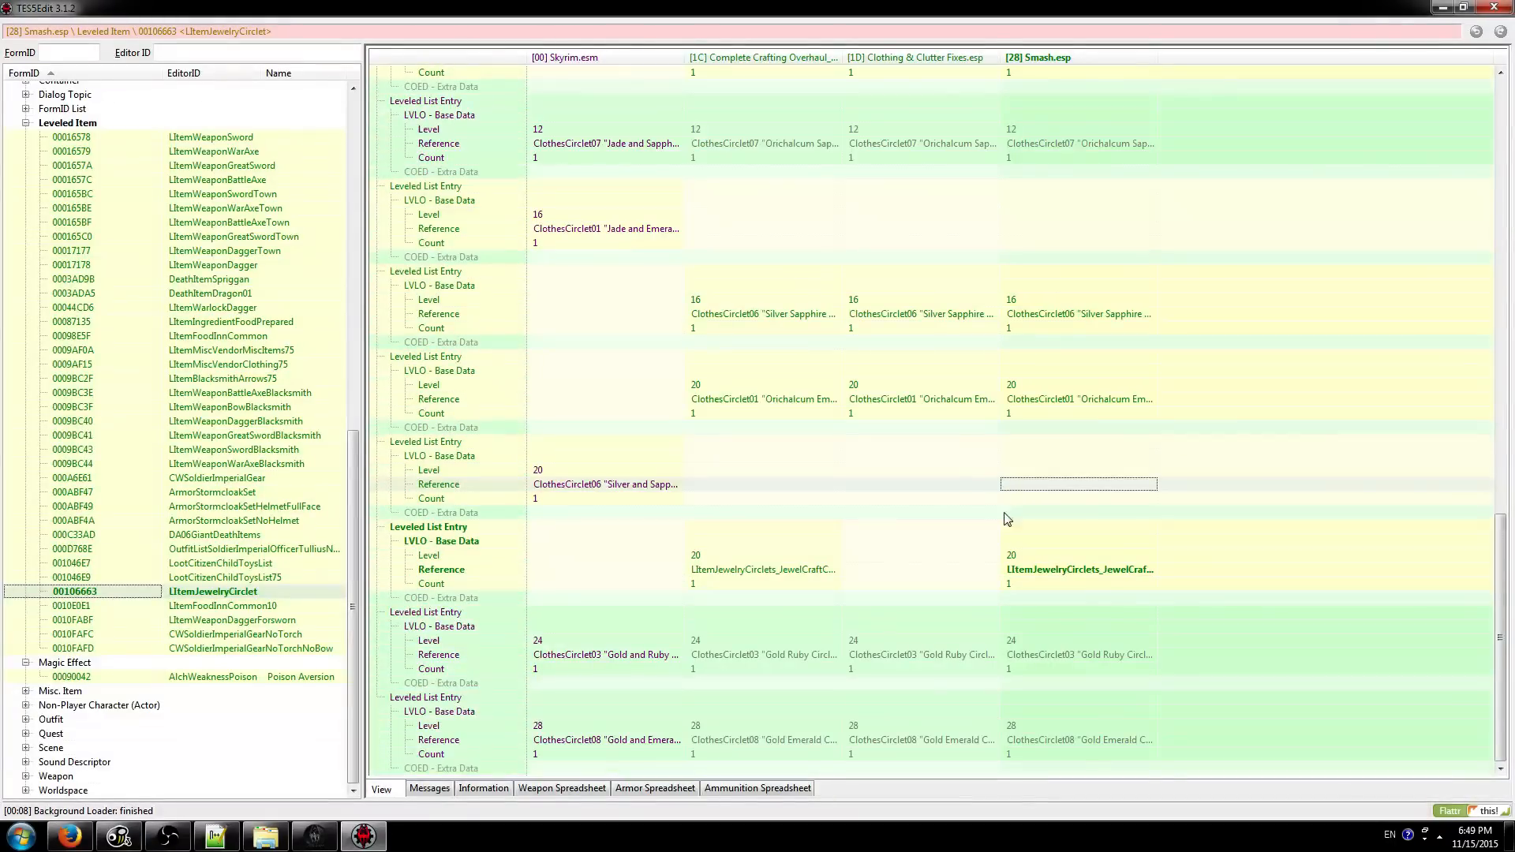
click(174, 634)
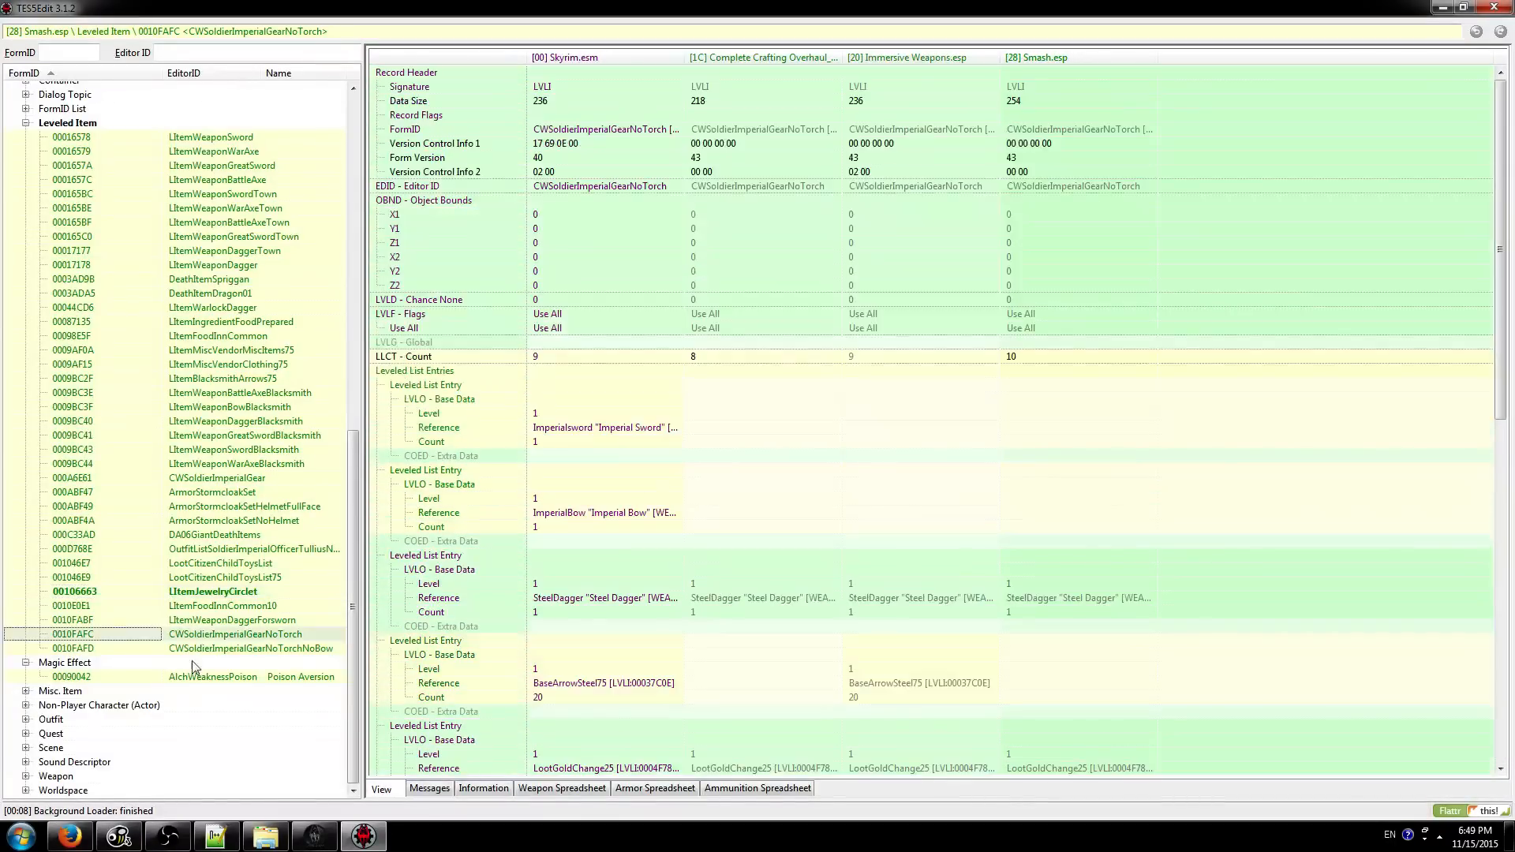
- Expand the Non-Player Character (Actor) records and review FalkFirebeard's packages, skills and face data across the plugins
click(25, 705)
click(212, 435)
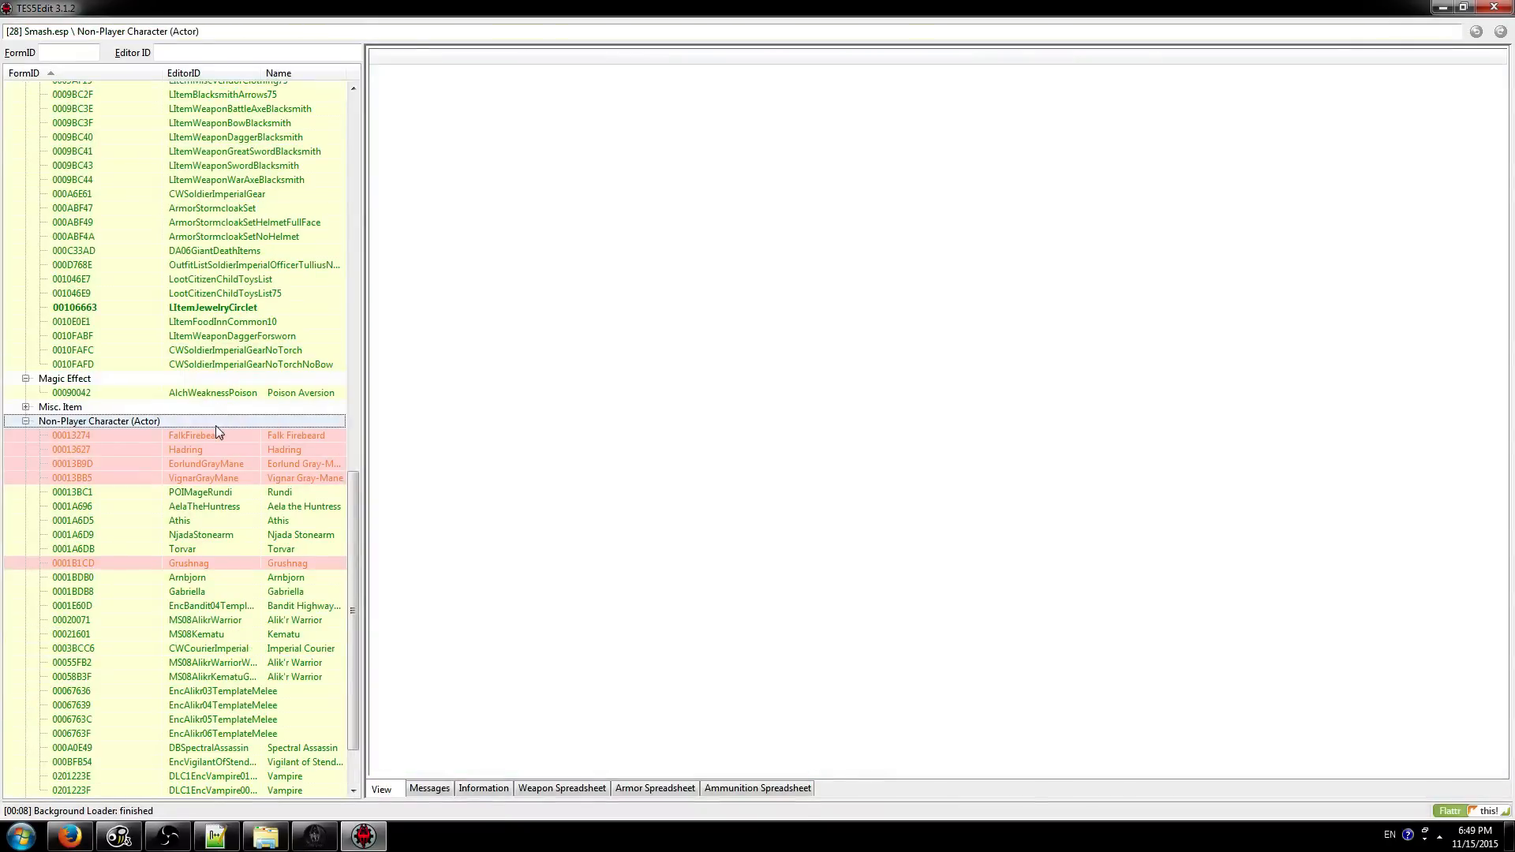
scroll(1041, 502, down, 10)
scroll(1049, 493, down, 17)
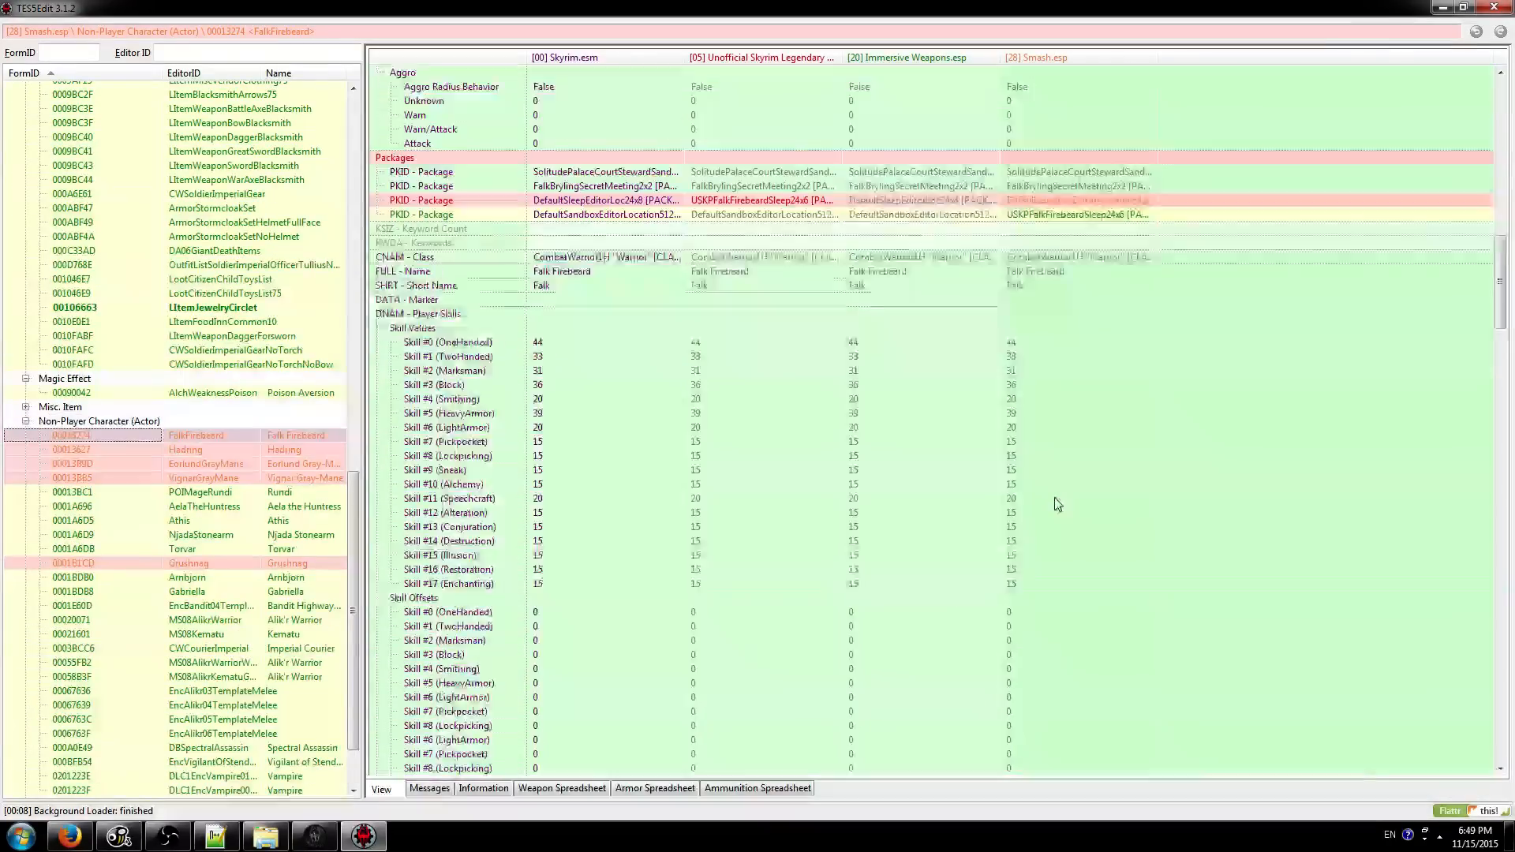
scroll(1037, 483, up, 5)
scroll(1034, 479, down, 20)
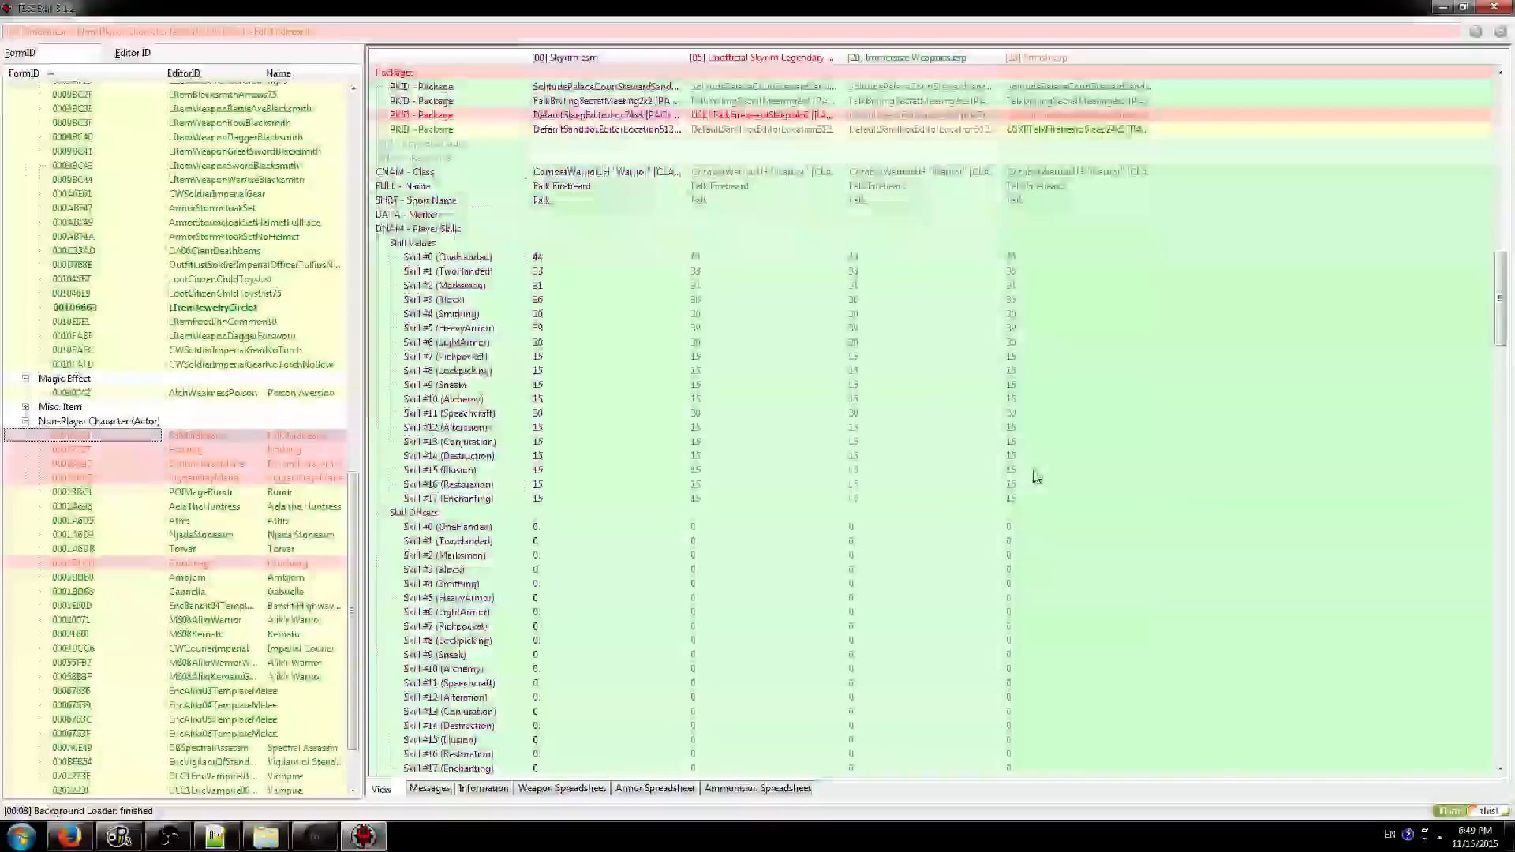
scroll(1010, 459, down, 15)
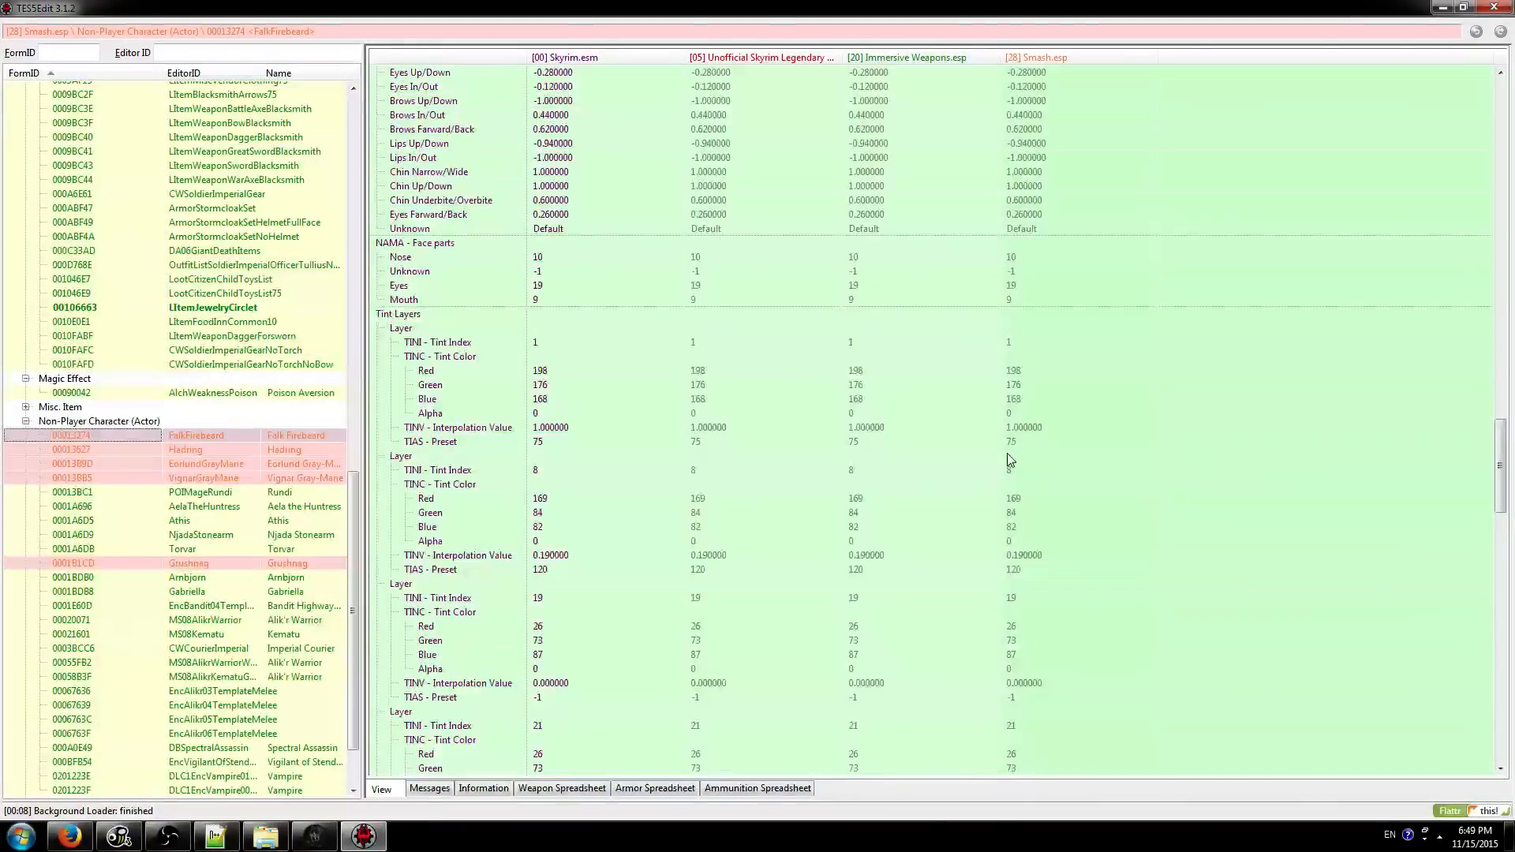
- Open the Hadring record and review its items, skills, head parts and tint layers across the plugins
click(236, 449)
scroll(1008, 516, down, 15)
scroll(1008, 517, down, 20)
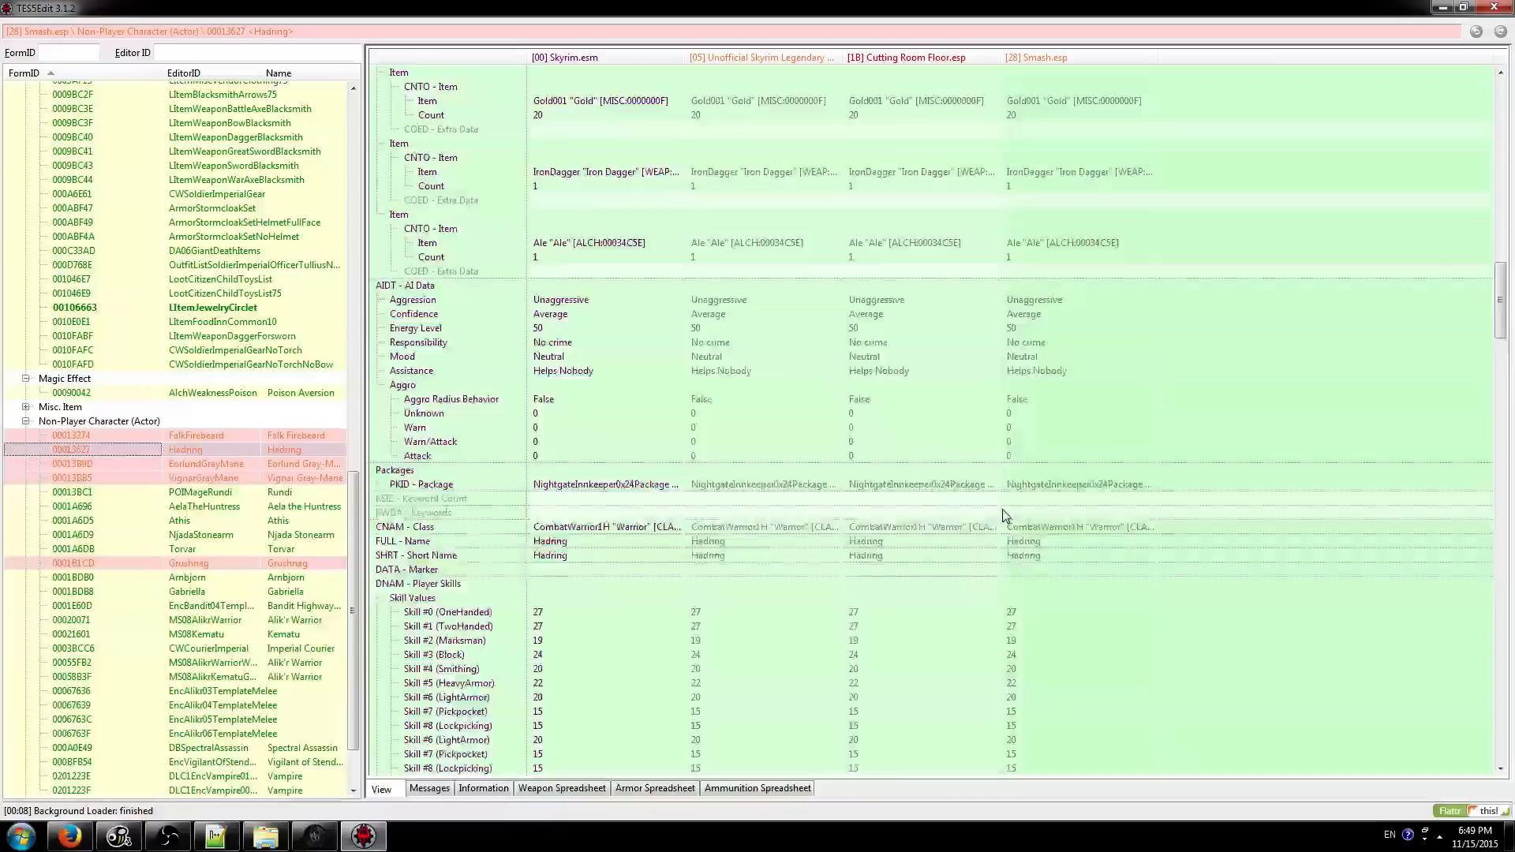
scroll(1005, 511, down, 6)
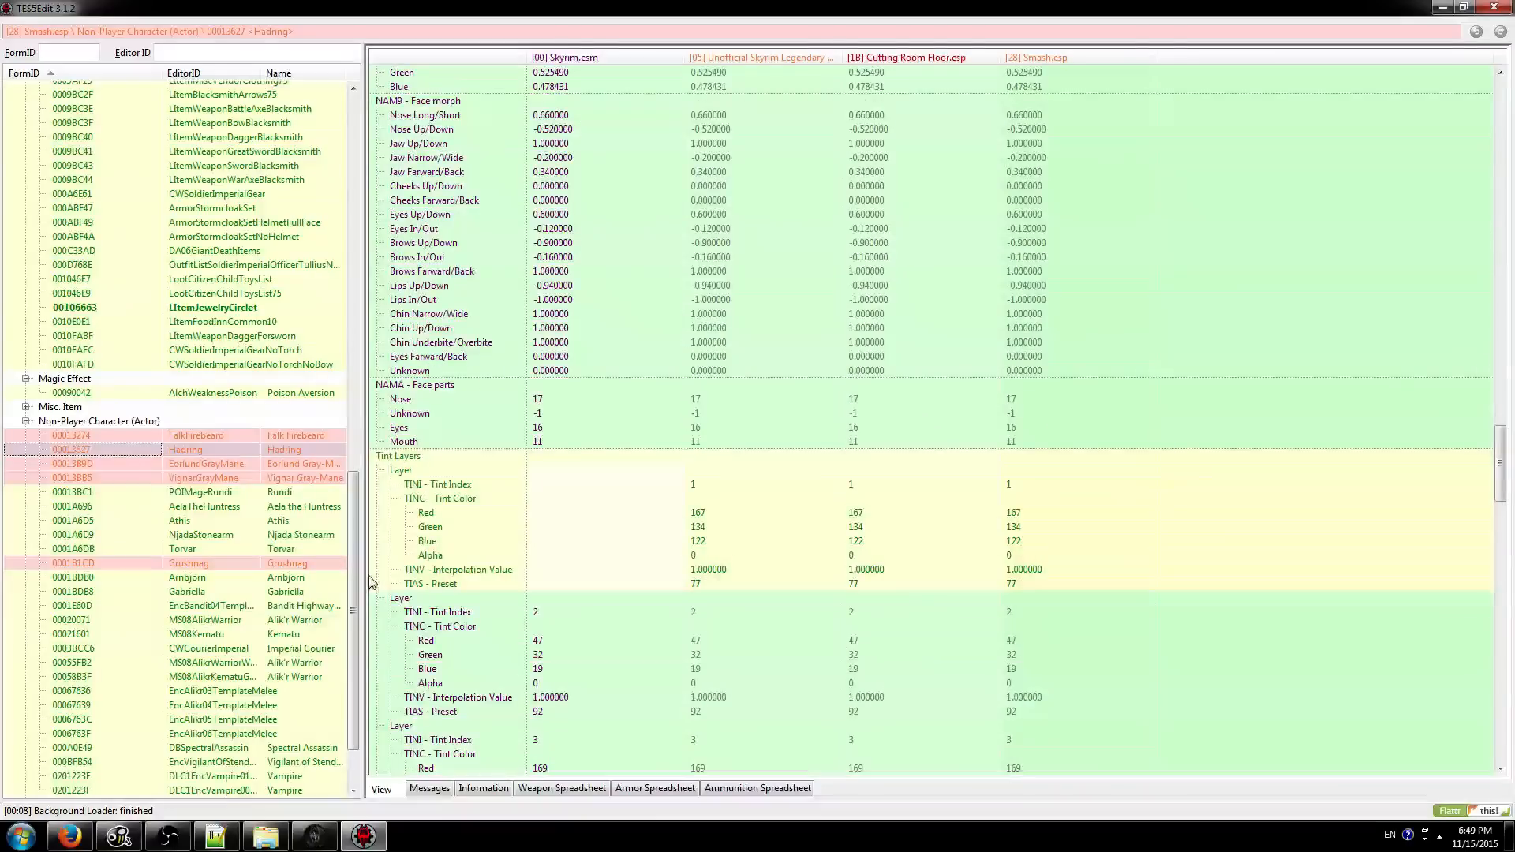
scroll(927, 567, down, 8)
scroll(917, 550, up, 14)
scroll(920, 543, up, 8)
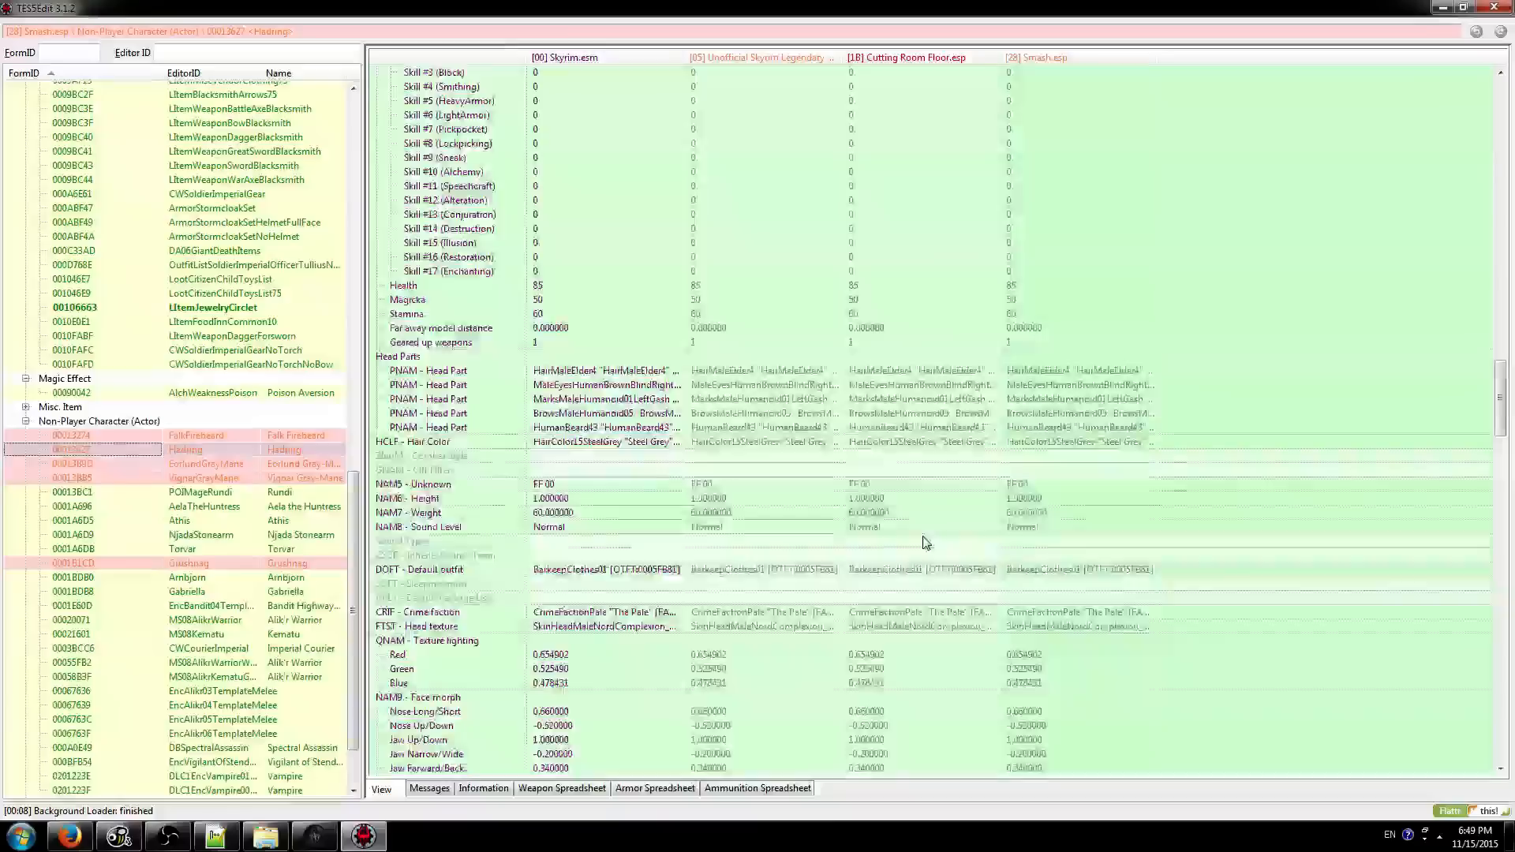
scroll(920, 542, down, 10)
- Open the AelaTheHuntress record and review its scripts, object bounds, configuration and factions across the plugins
click(330, 507)
scroll(572, 527, down, 10)
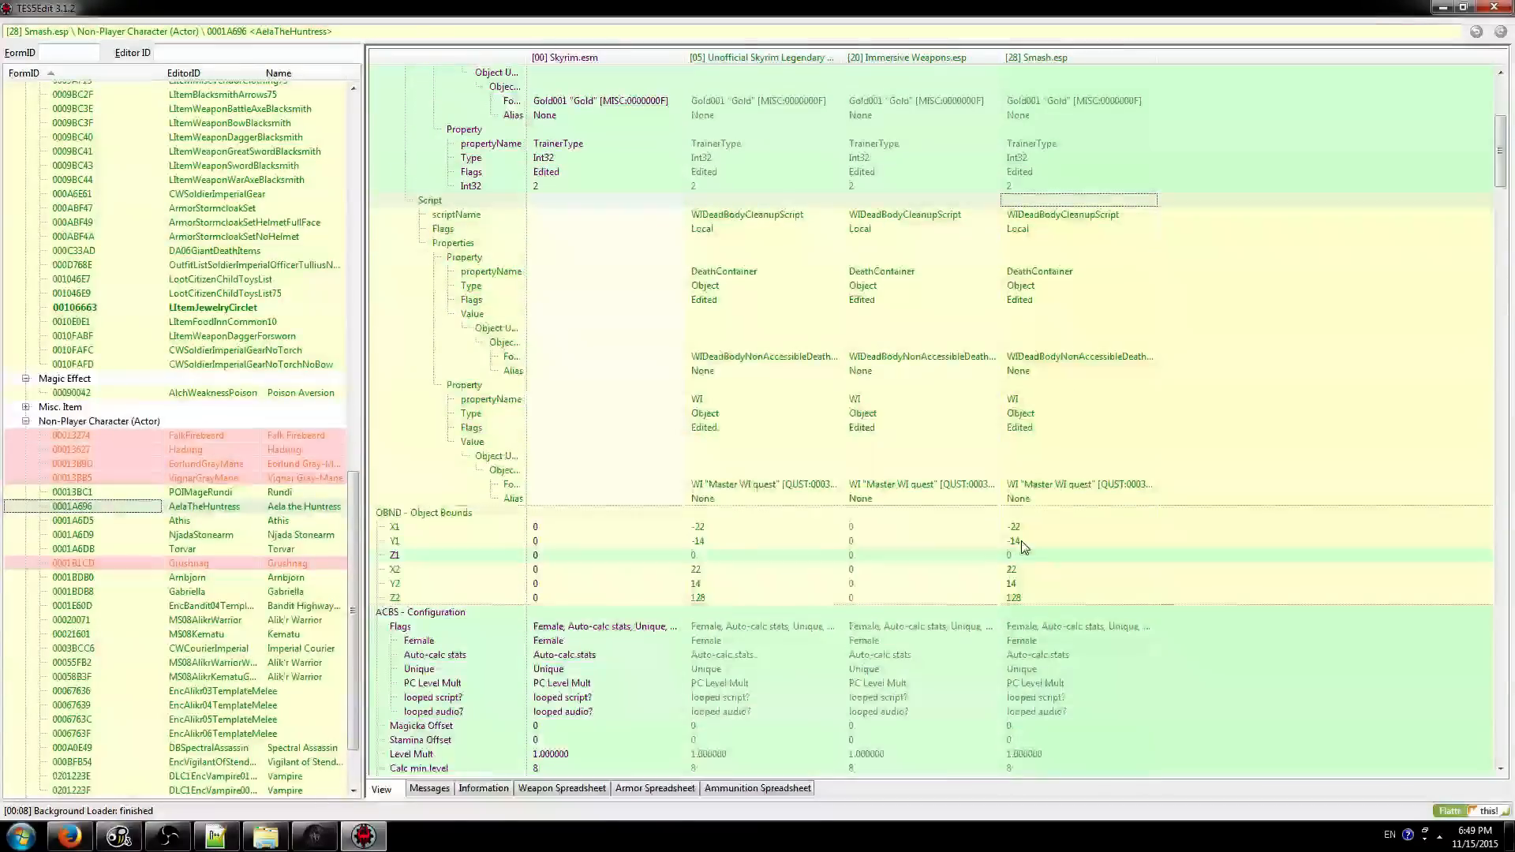
scroll(1069, 485, down, 10)
scroll(1069, 486, up, 9)
scroll(1069, 485, up, 5)
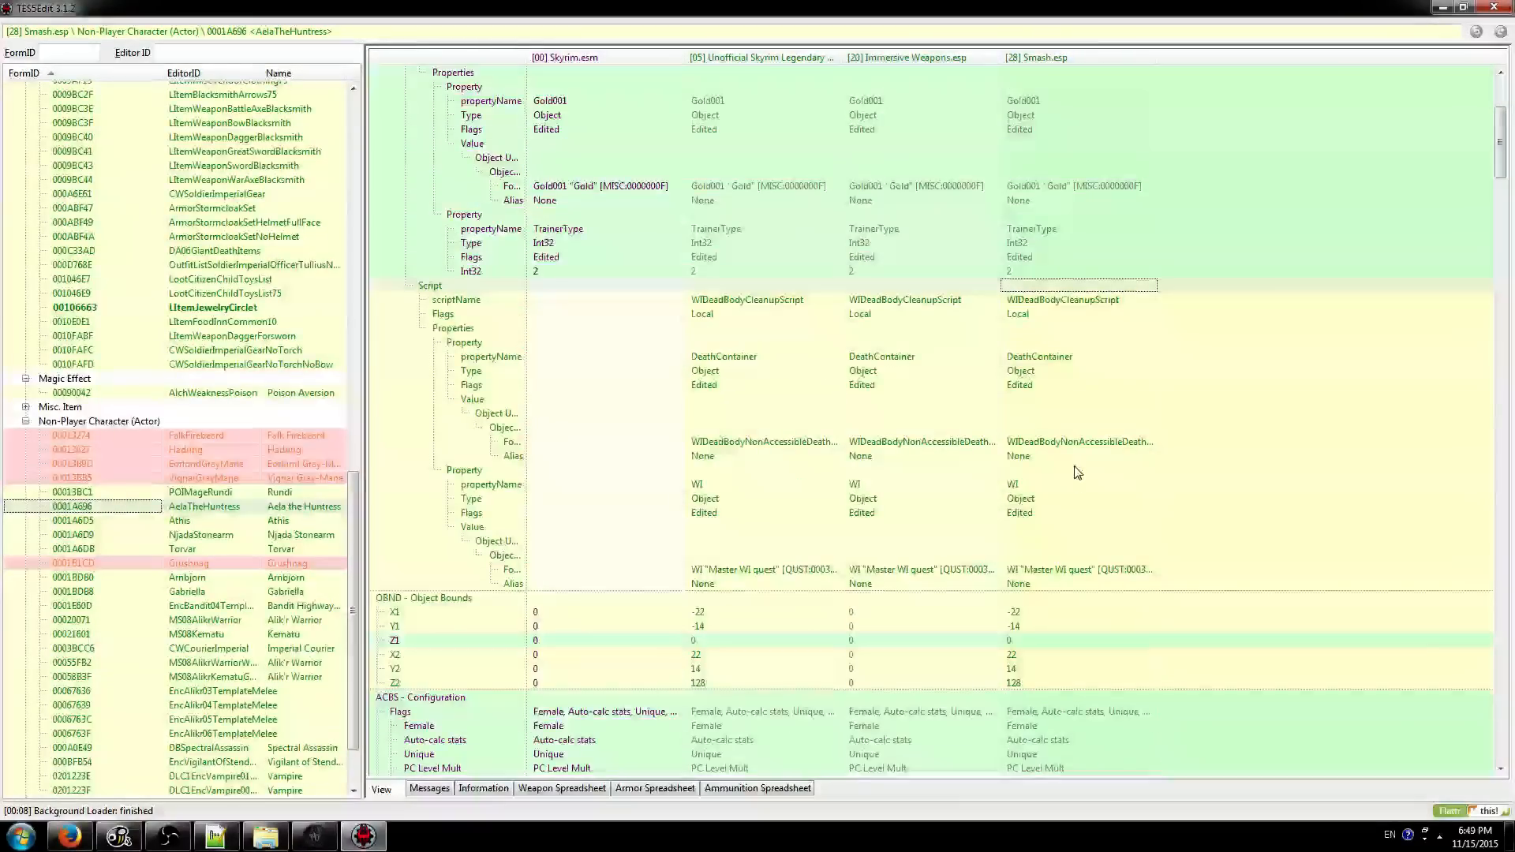
scroll(1067, 477, down, 19)
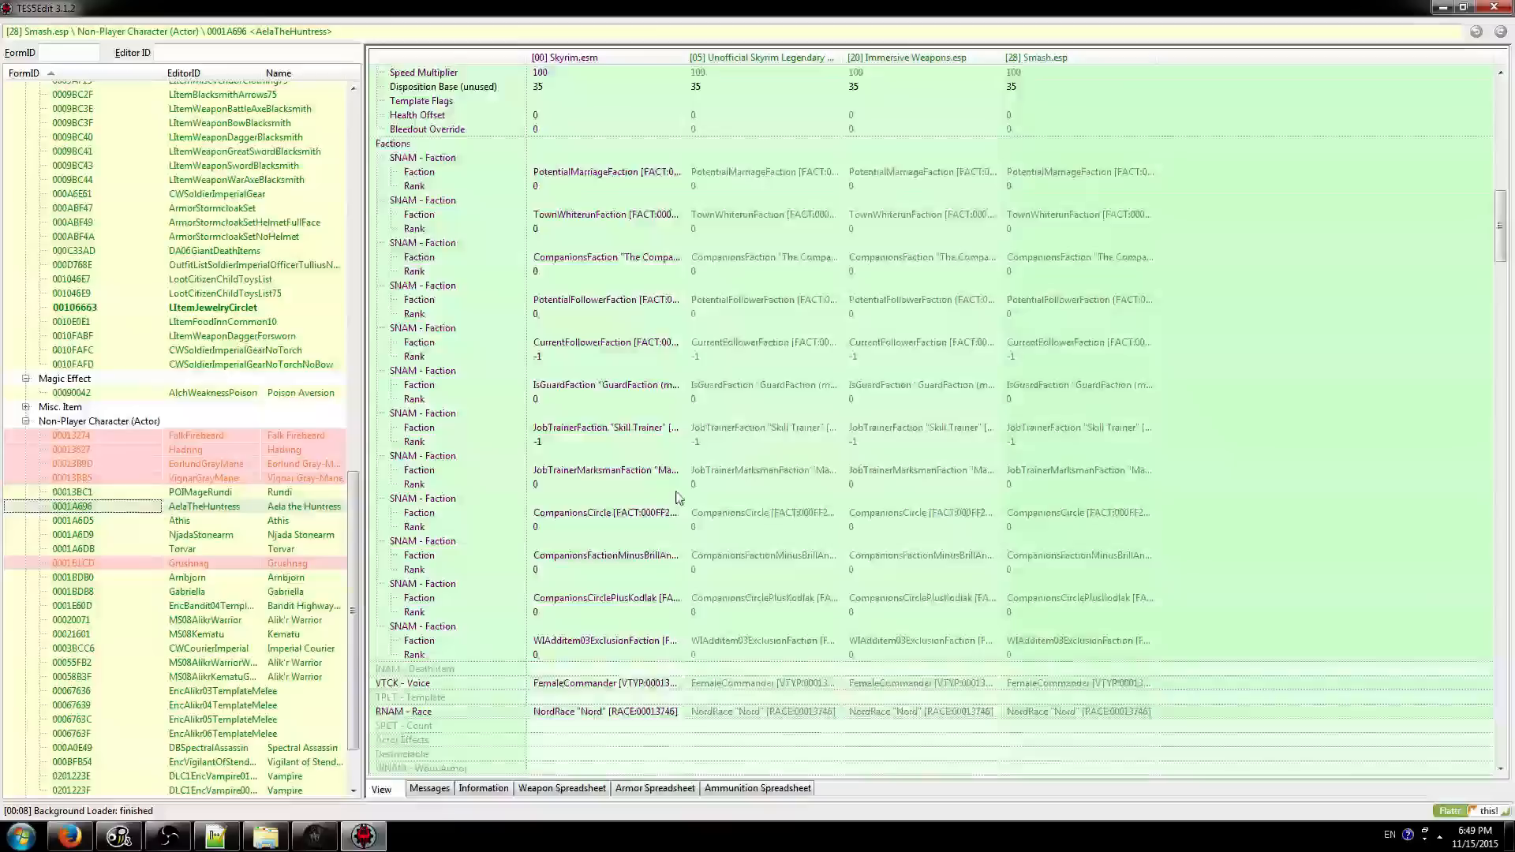
scroll(582, 514, up, 5)
- Open the VignarGrayMane and EorlundGrayMane records and compare their values across the plugins
click(293, 479)
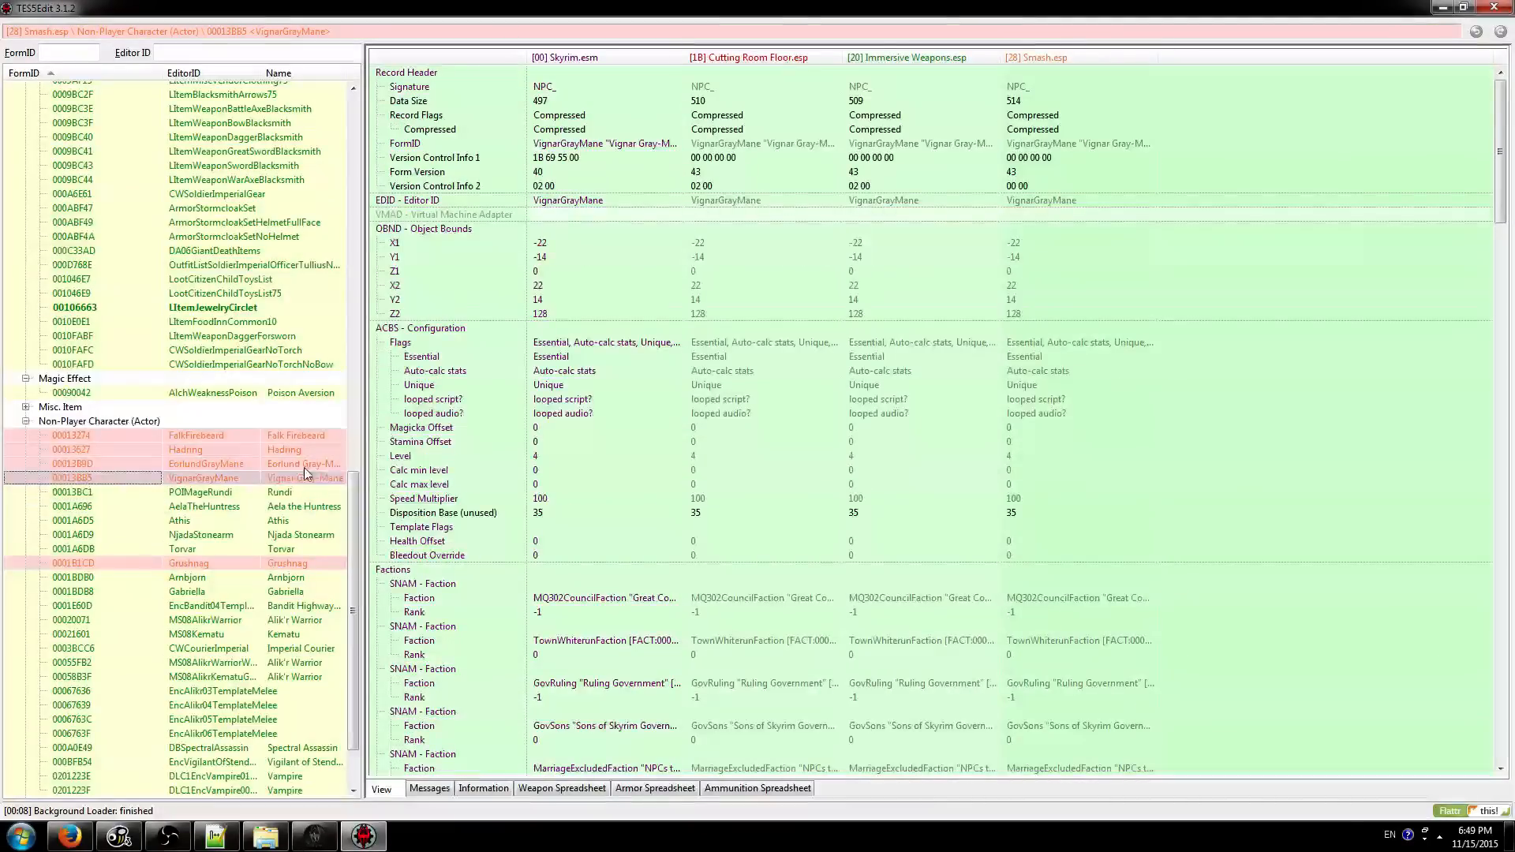
click(315, 464)
scroll(300, 552, up, 6)
scroll(284, 600, down, 2)
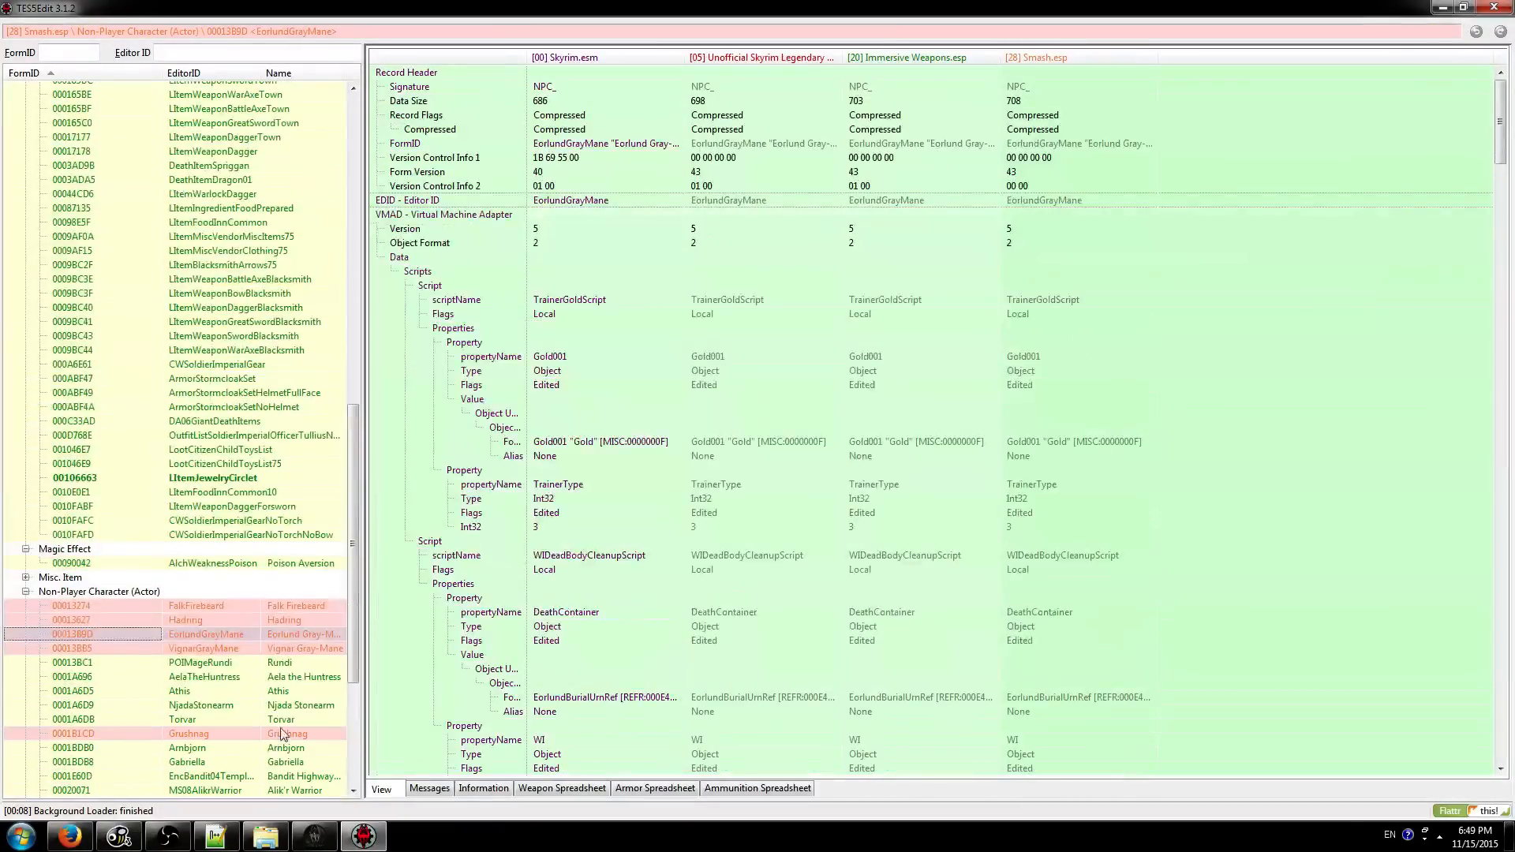
- In Hadring's WIDeadBodyCleanupScript, copy Cutting Room Floor's CRFHadringGrave value for the DeathContainer property into Smash.esp
click(278, 620)
scroll(277, 620, down, 4)
scroll(940, 593, down, 5)
drag(923, 461, 1061, 466)
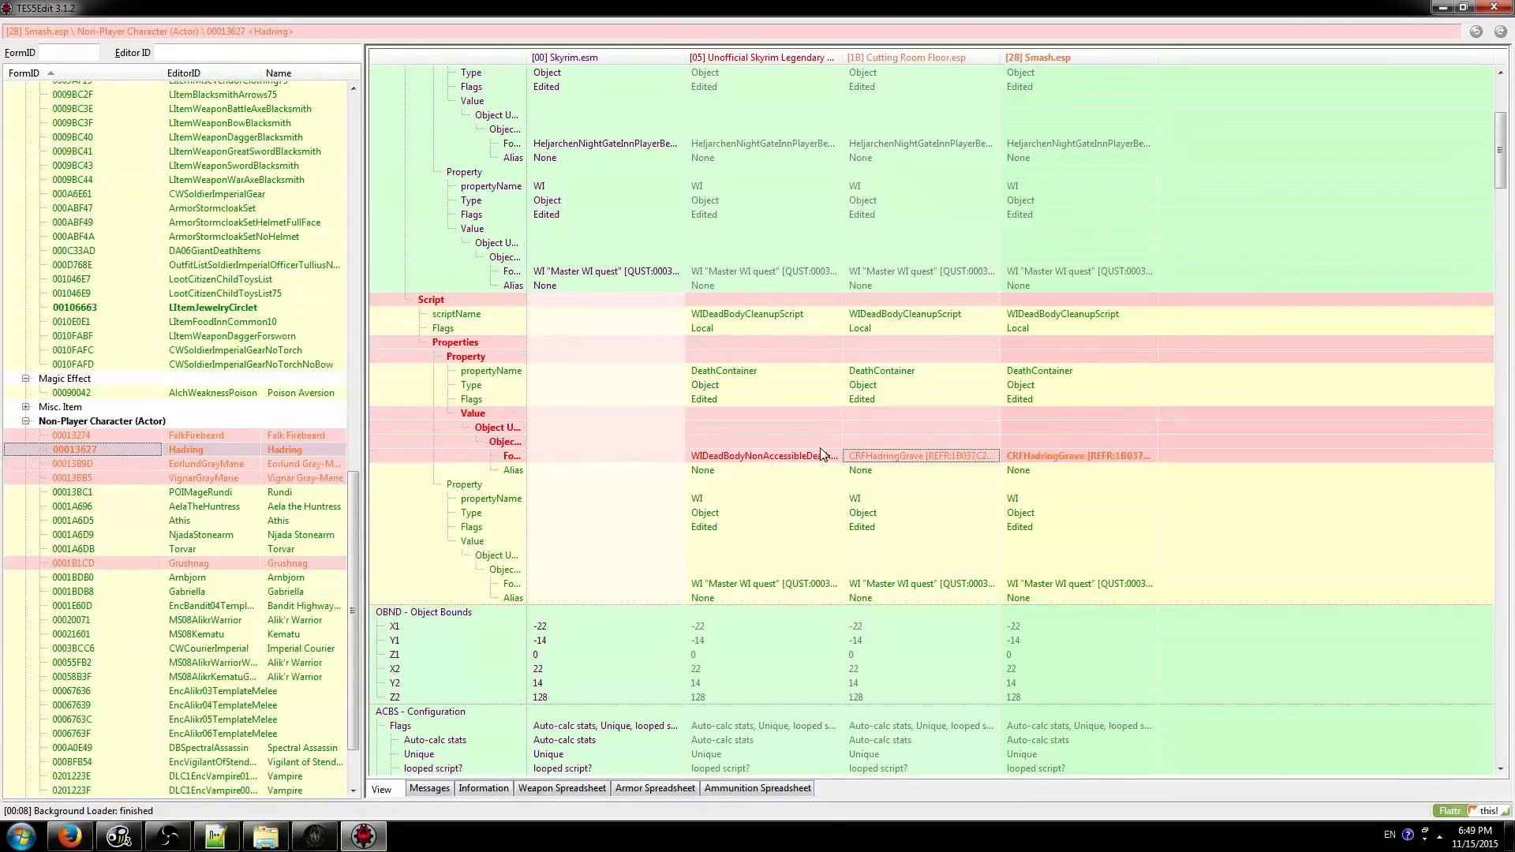
click(874, 416)
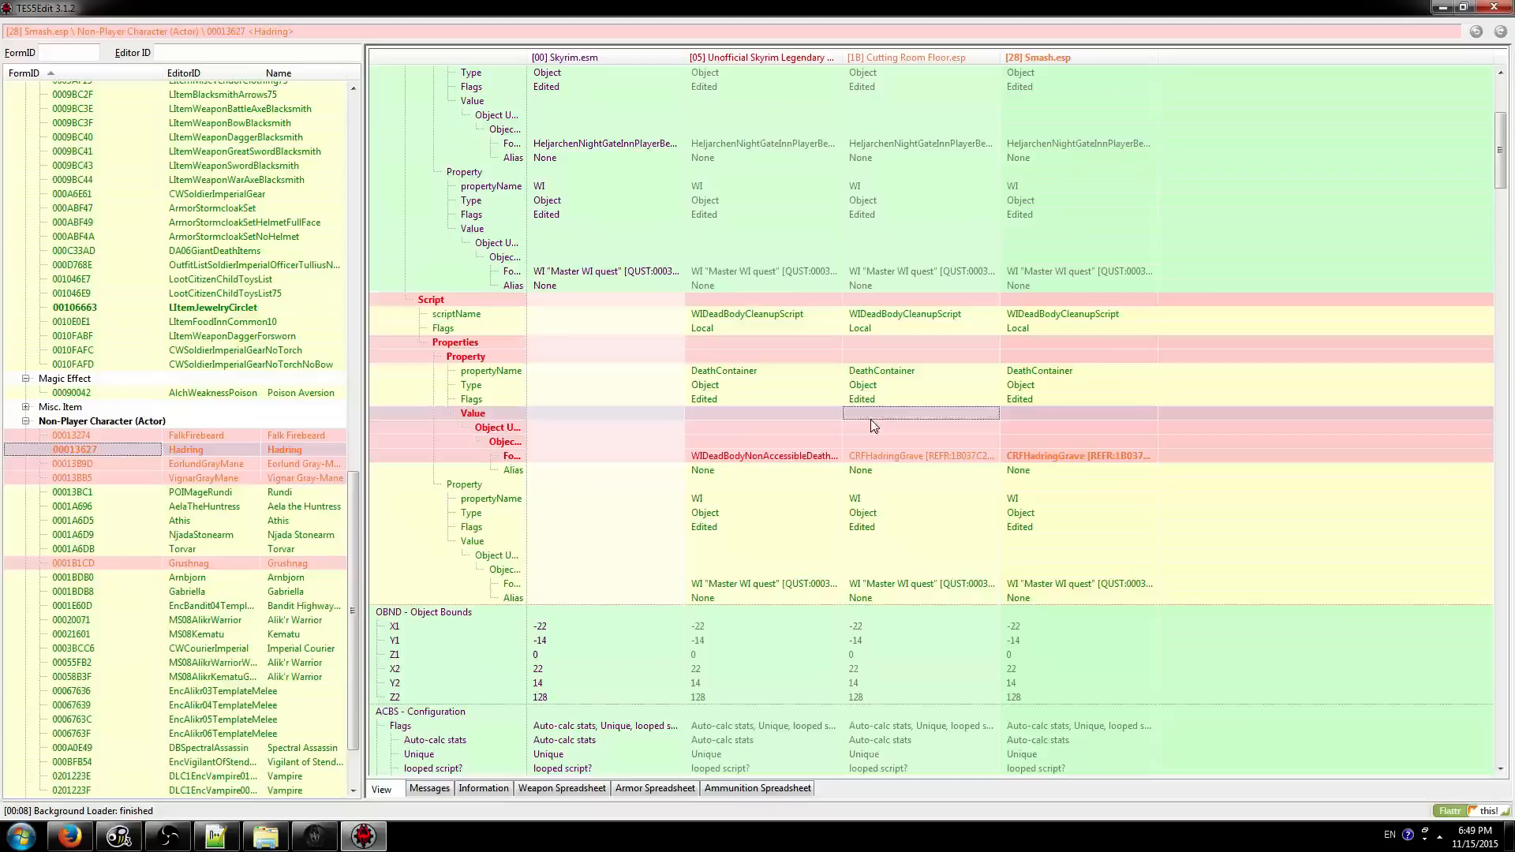
drag(871, 418, 1049, 422)
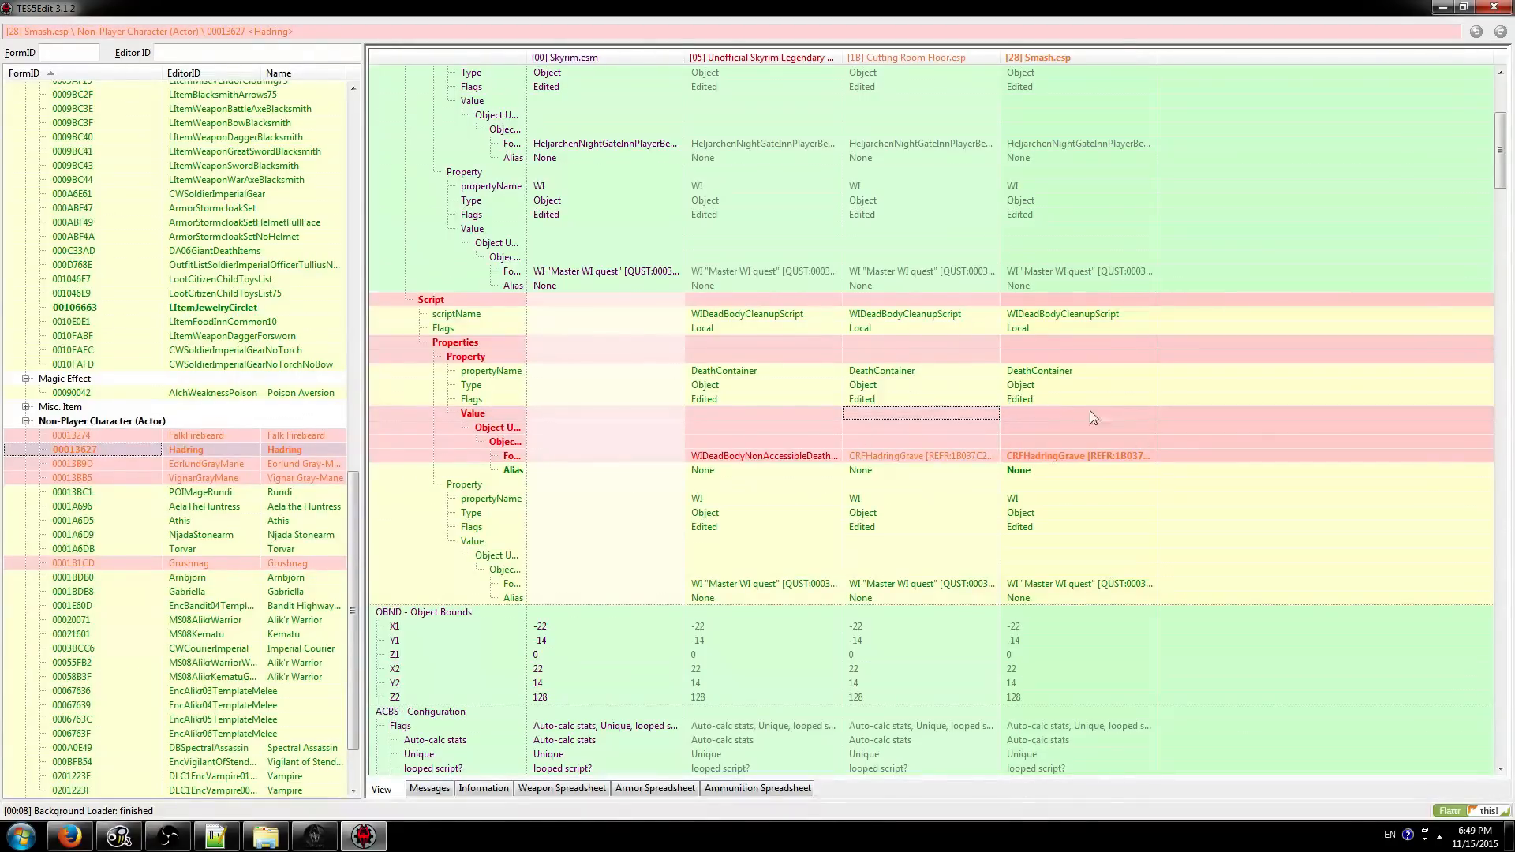
click(1058, 414)
scroll(353, 543, down, 5)
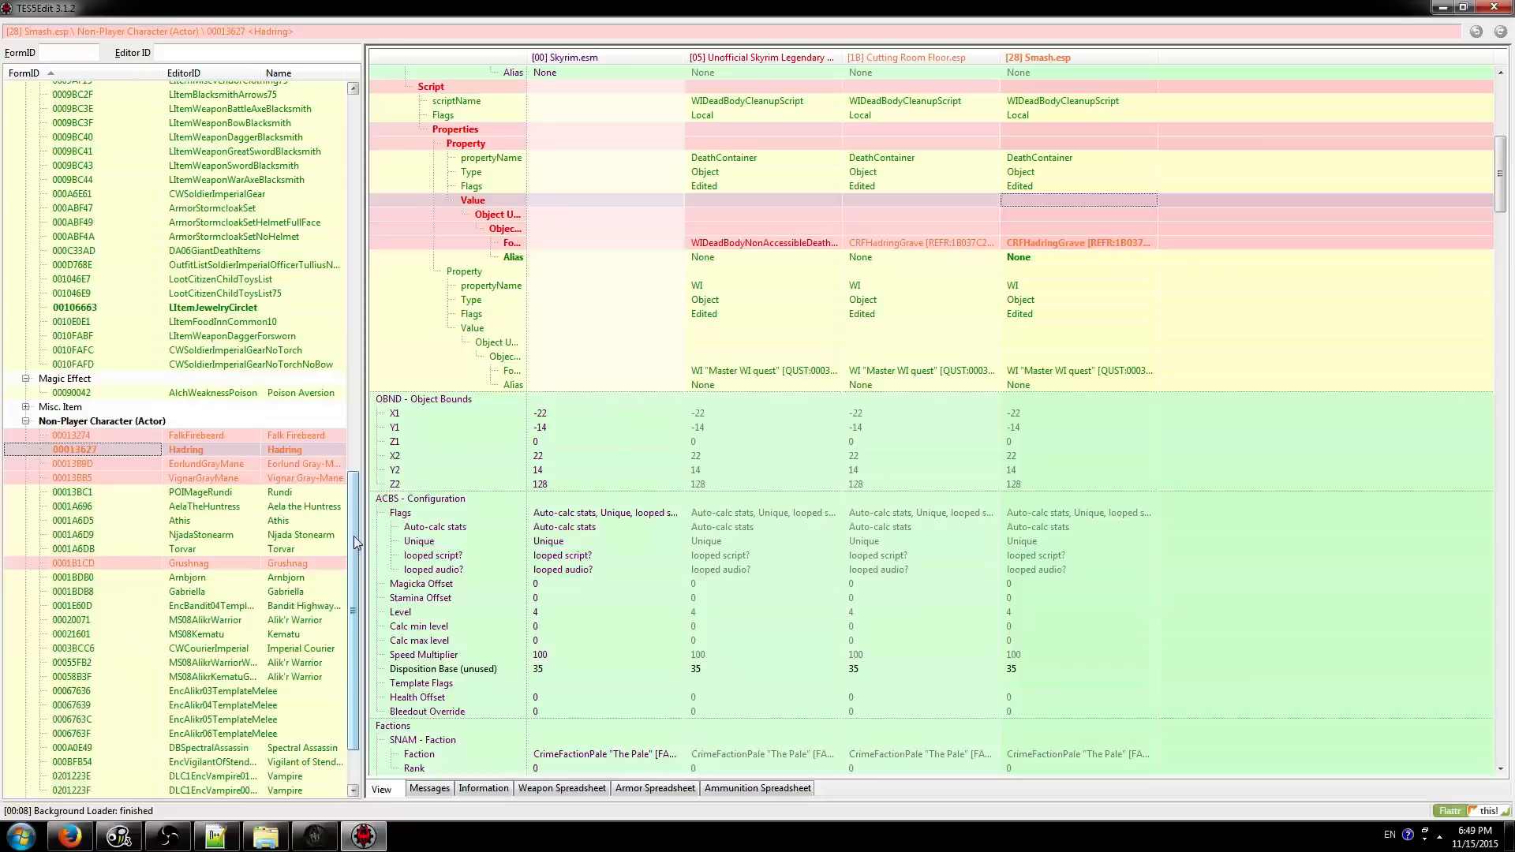
click(722, 242)
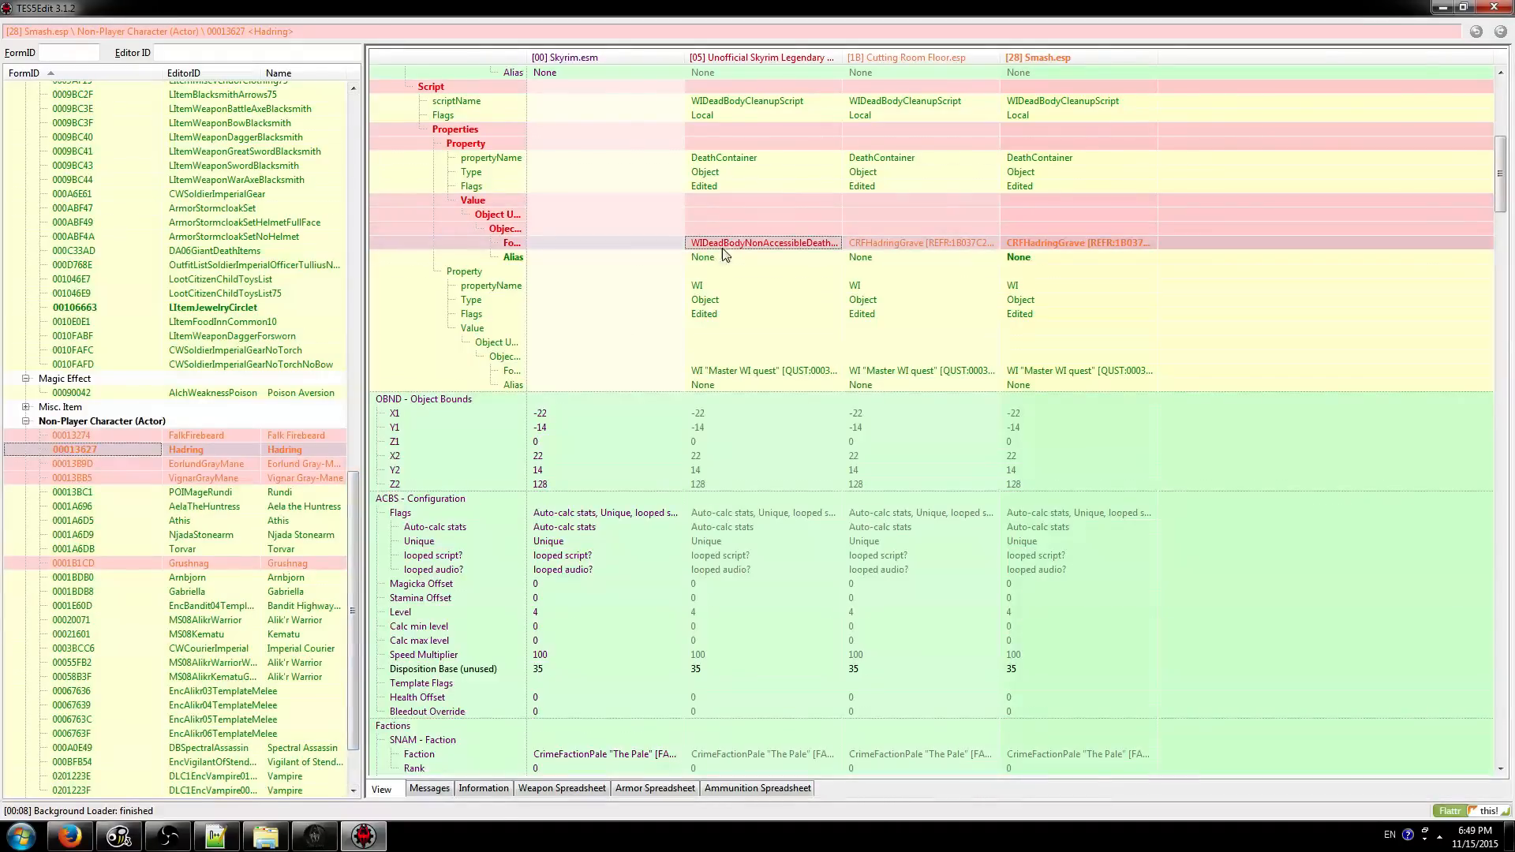
- Open the Grushnag record and review its items, packages, skills, combat style, outfit and tint layers across the plugins
click(260, 563)
scroll(899, 521, down, 10)
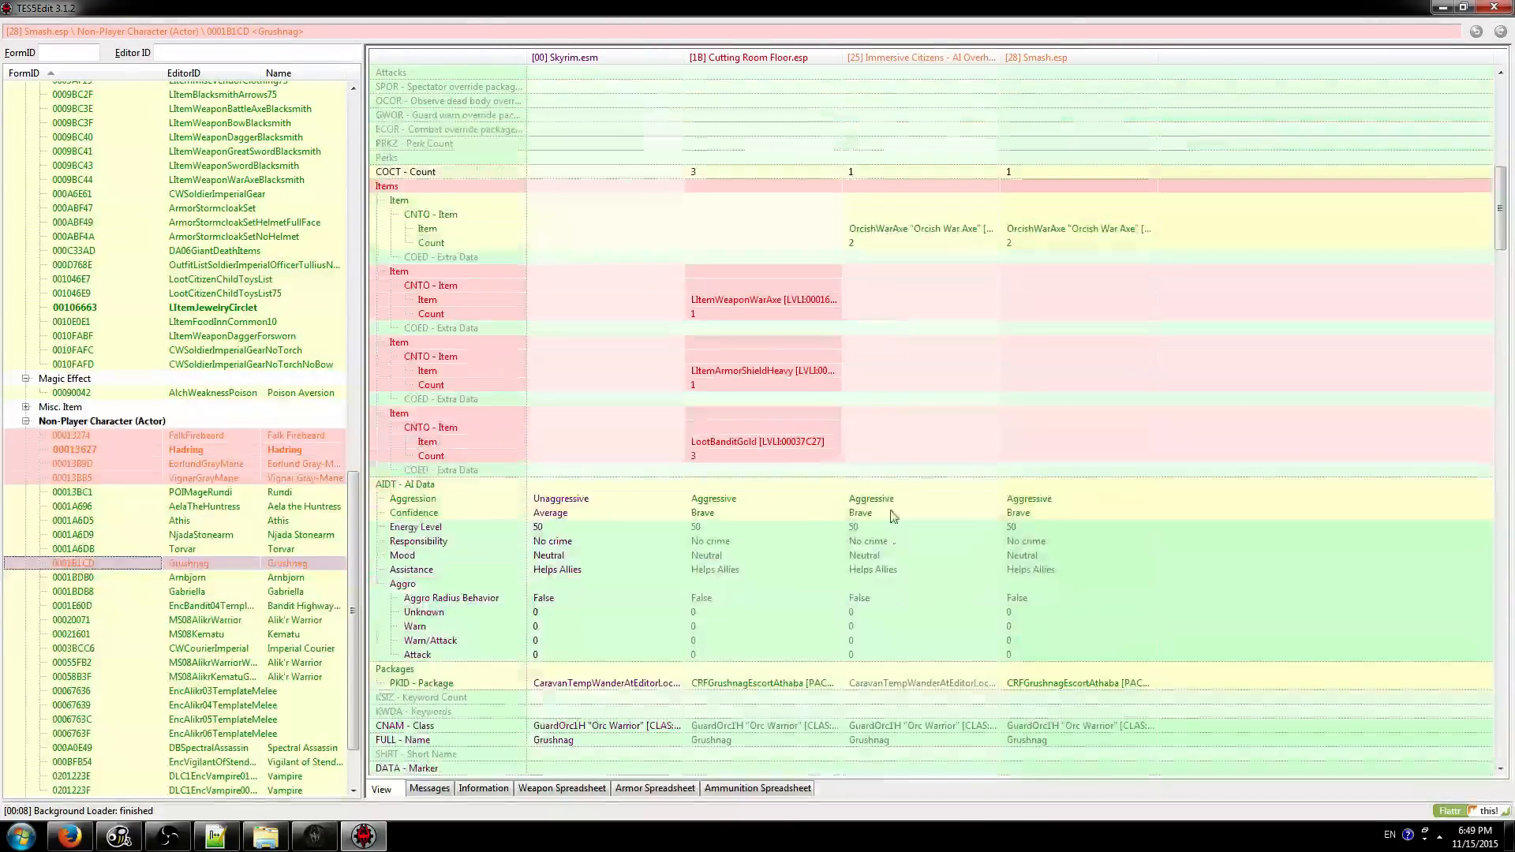
click(757, 272)
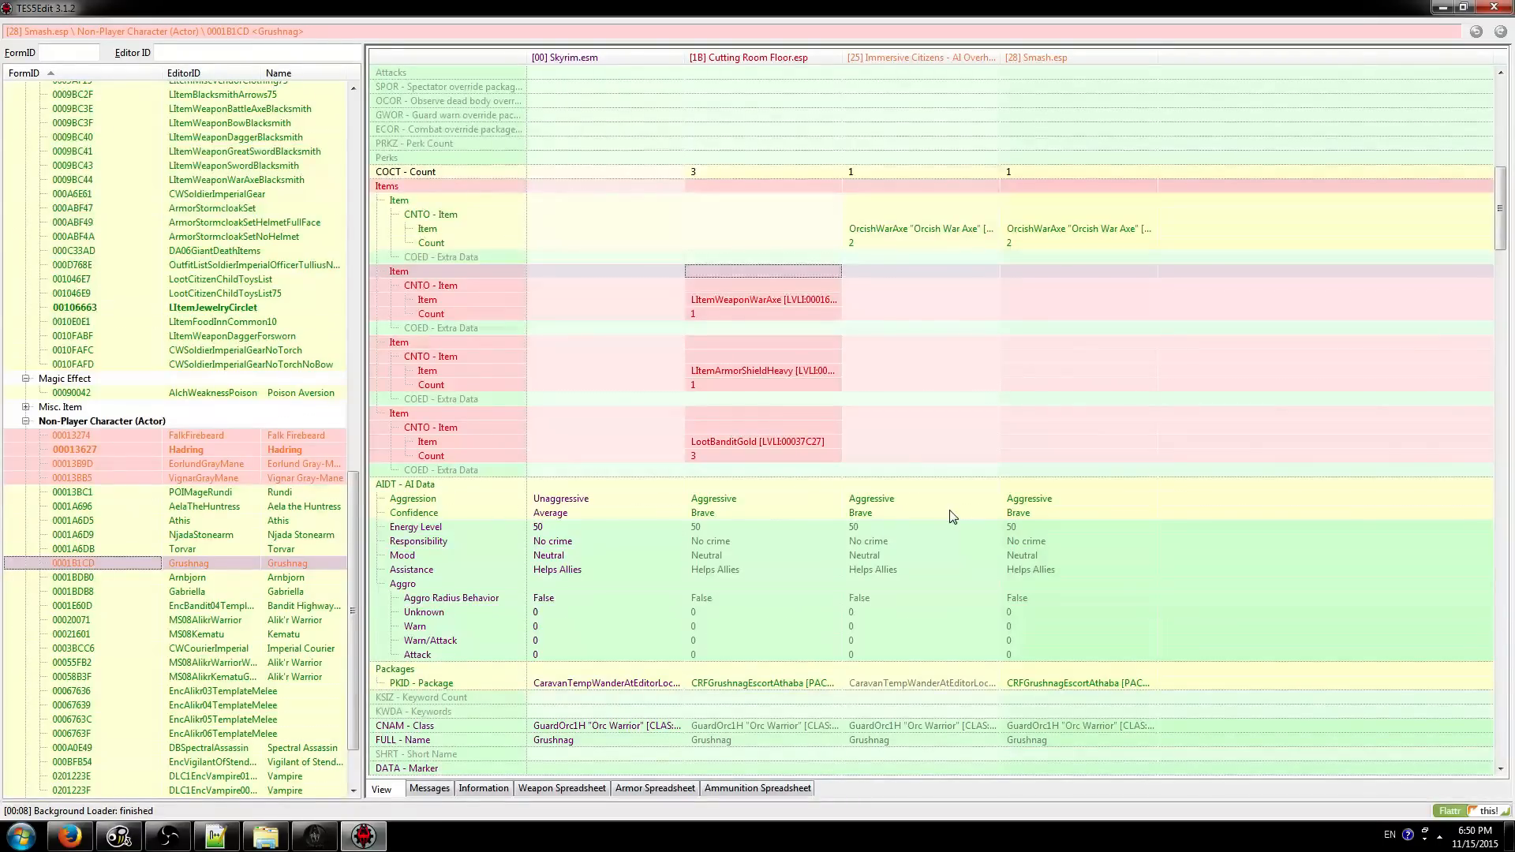
scroll(773, 508, down, 9)
scroll(846, 507, down, 2)
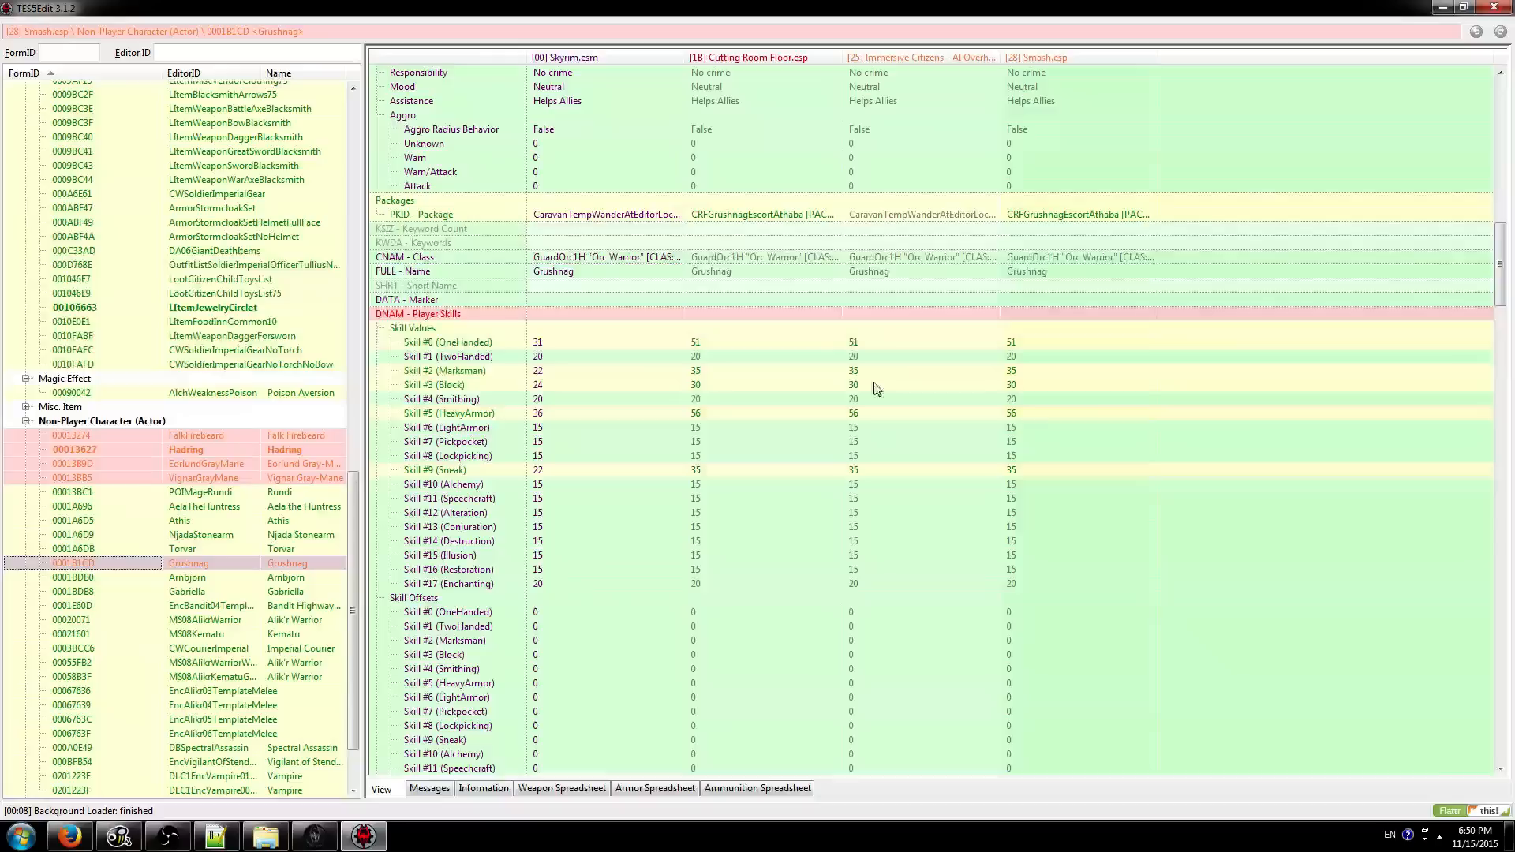
scroll(896, 434, down, 13)
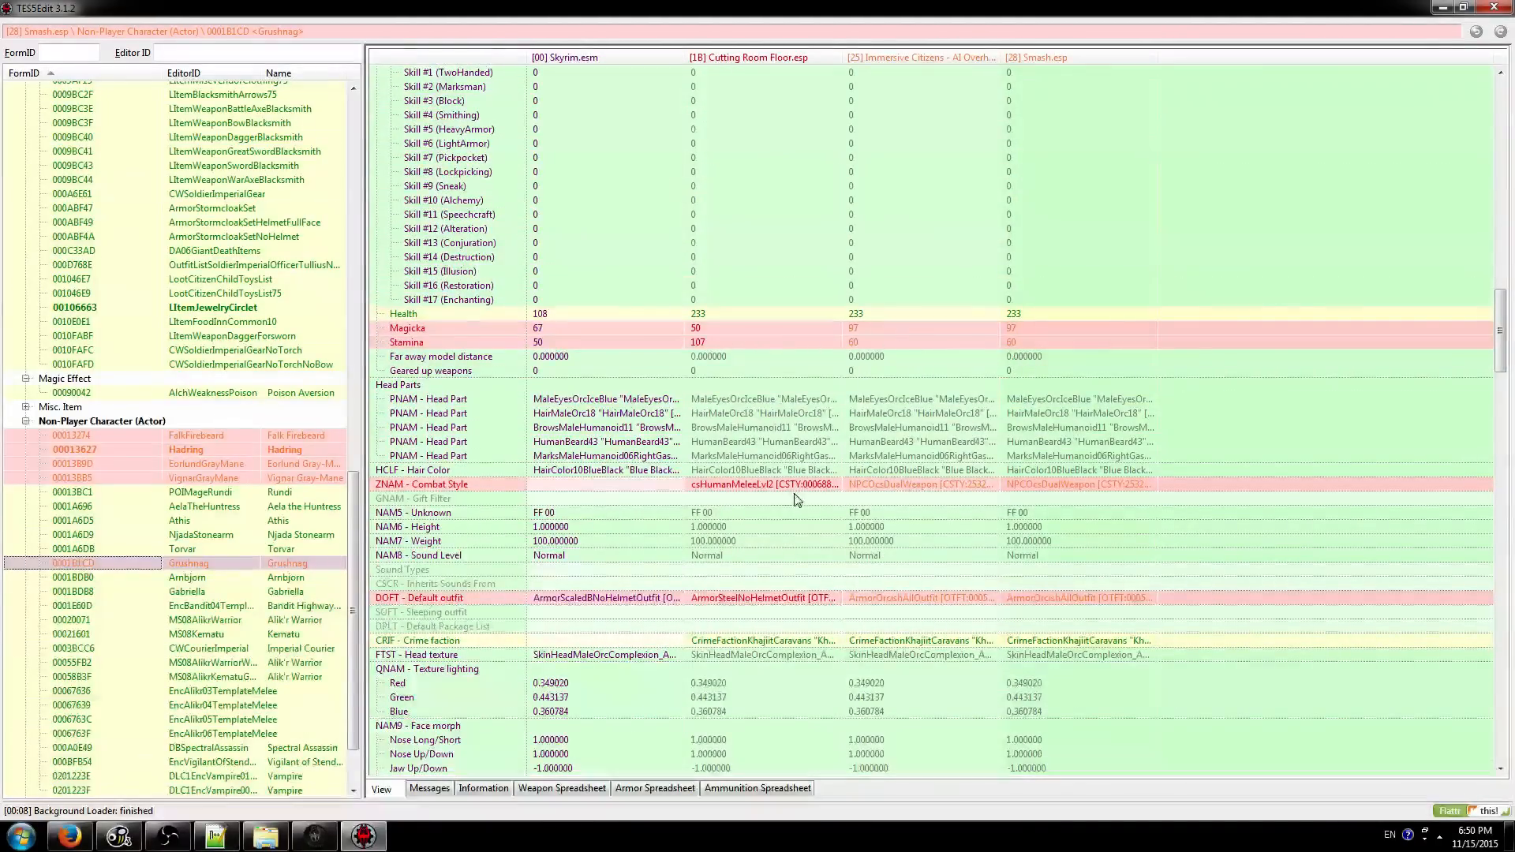
scroll(941, 486, down, 6)
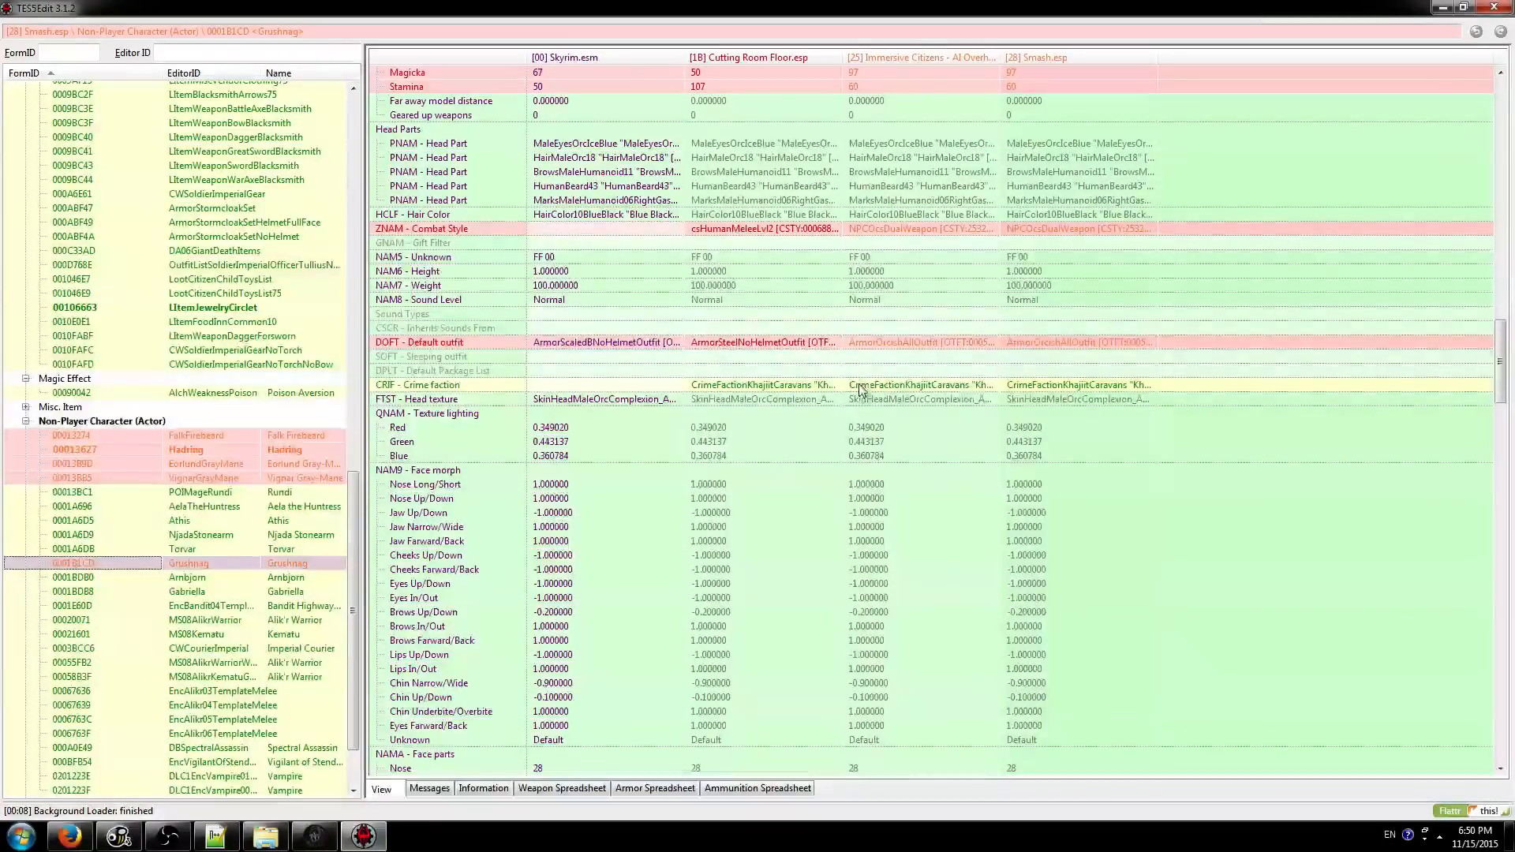
scroll(1075, 420, down, 20)
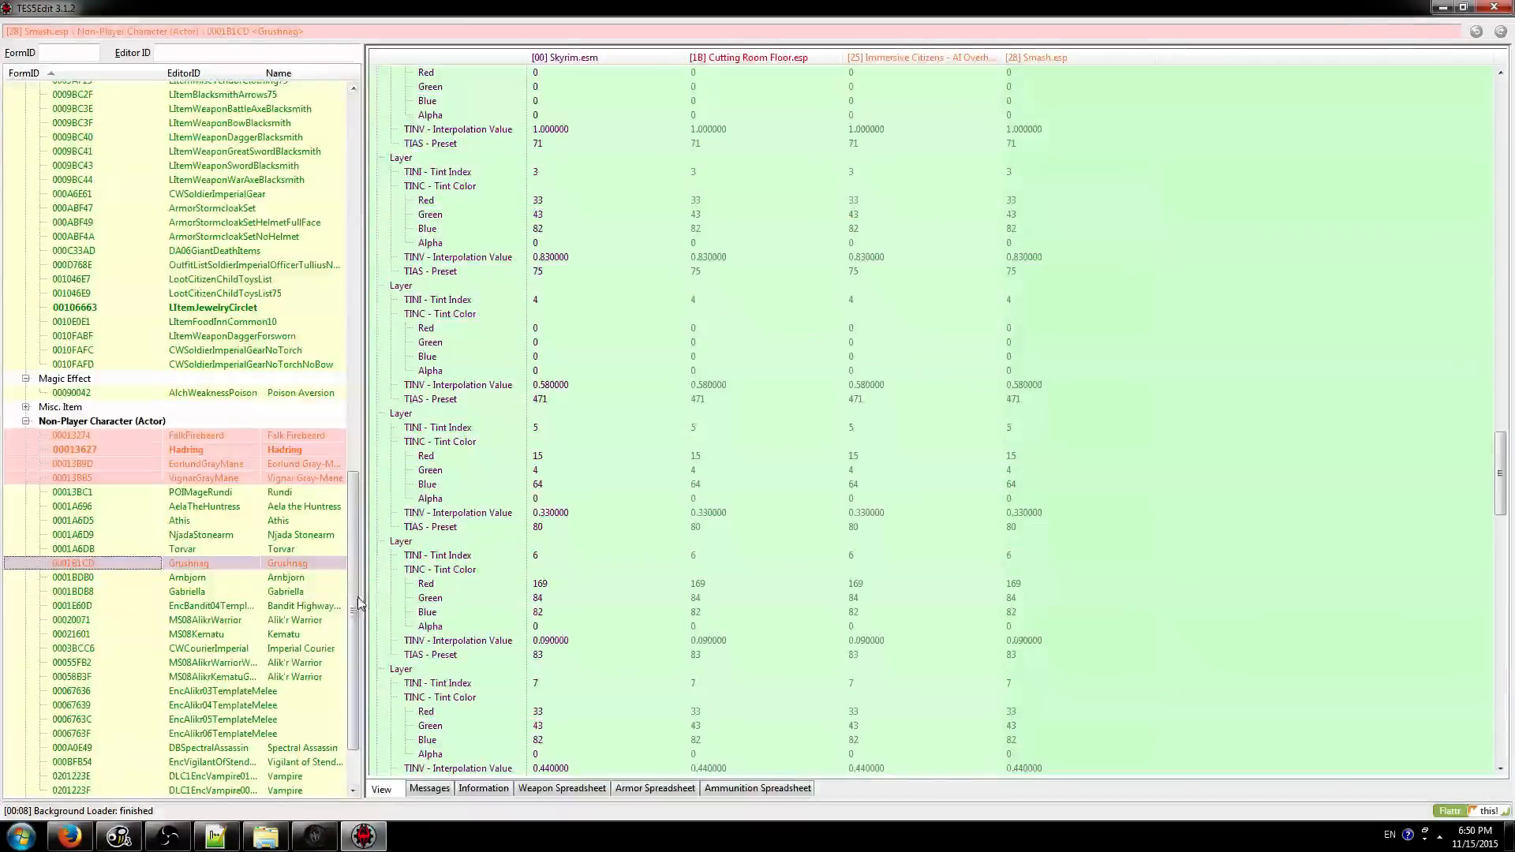
scroll(852, 511, up, 12)
- Open the DBSpectralAssassin record and review its scripts, configuration flags and texture lighting across the plugins
drag(353, 679, 354, 716)
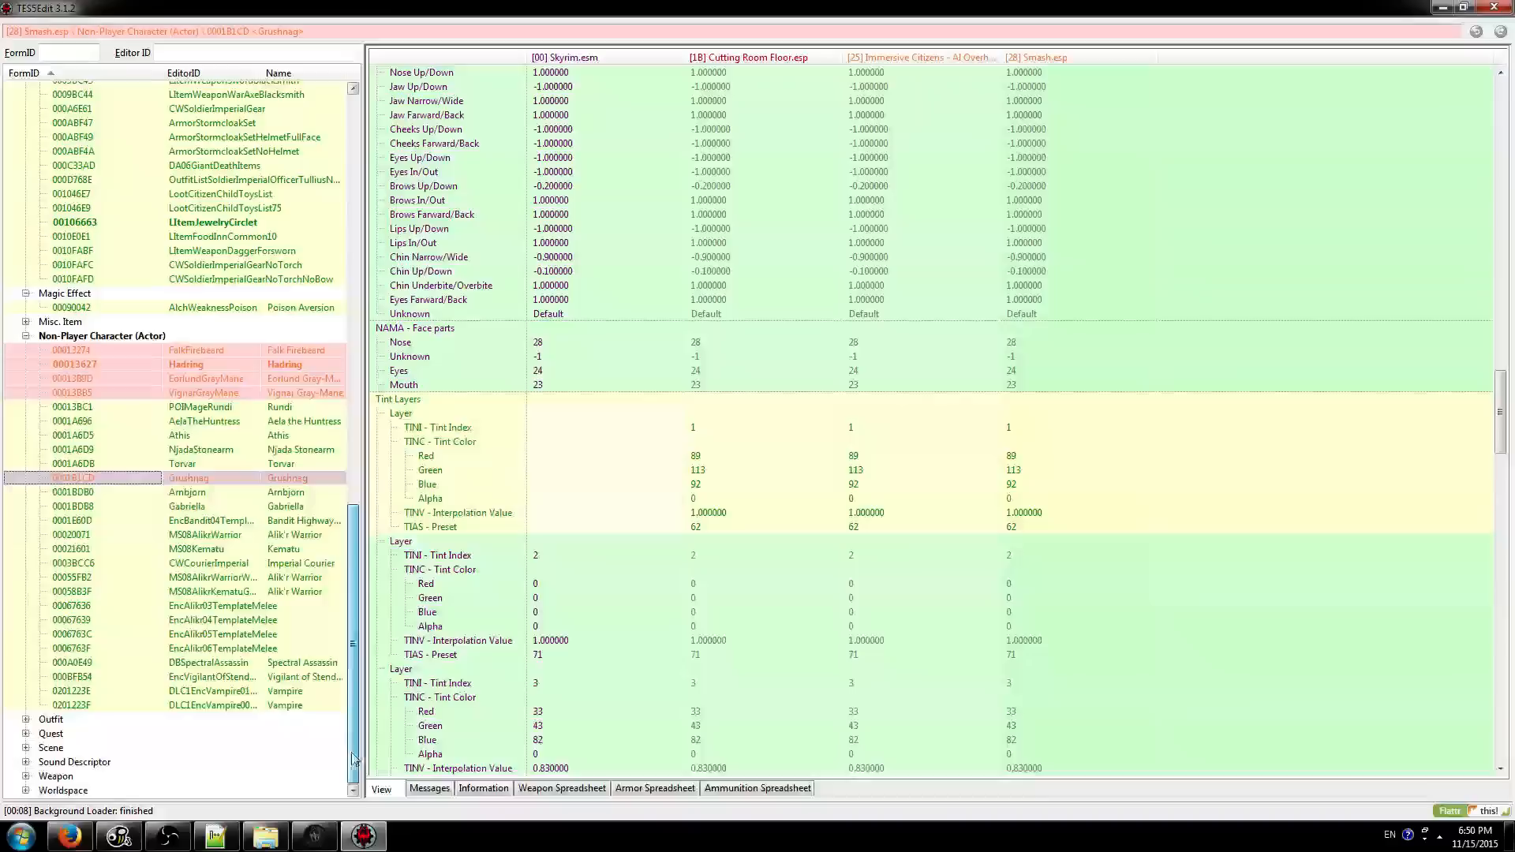
click(293, 663)
scroll(981, 608, down, 15)
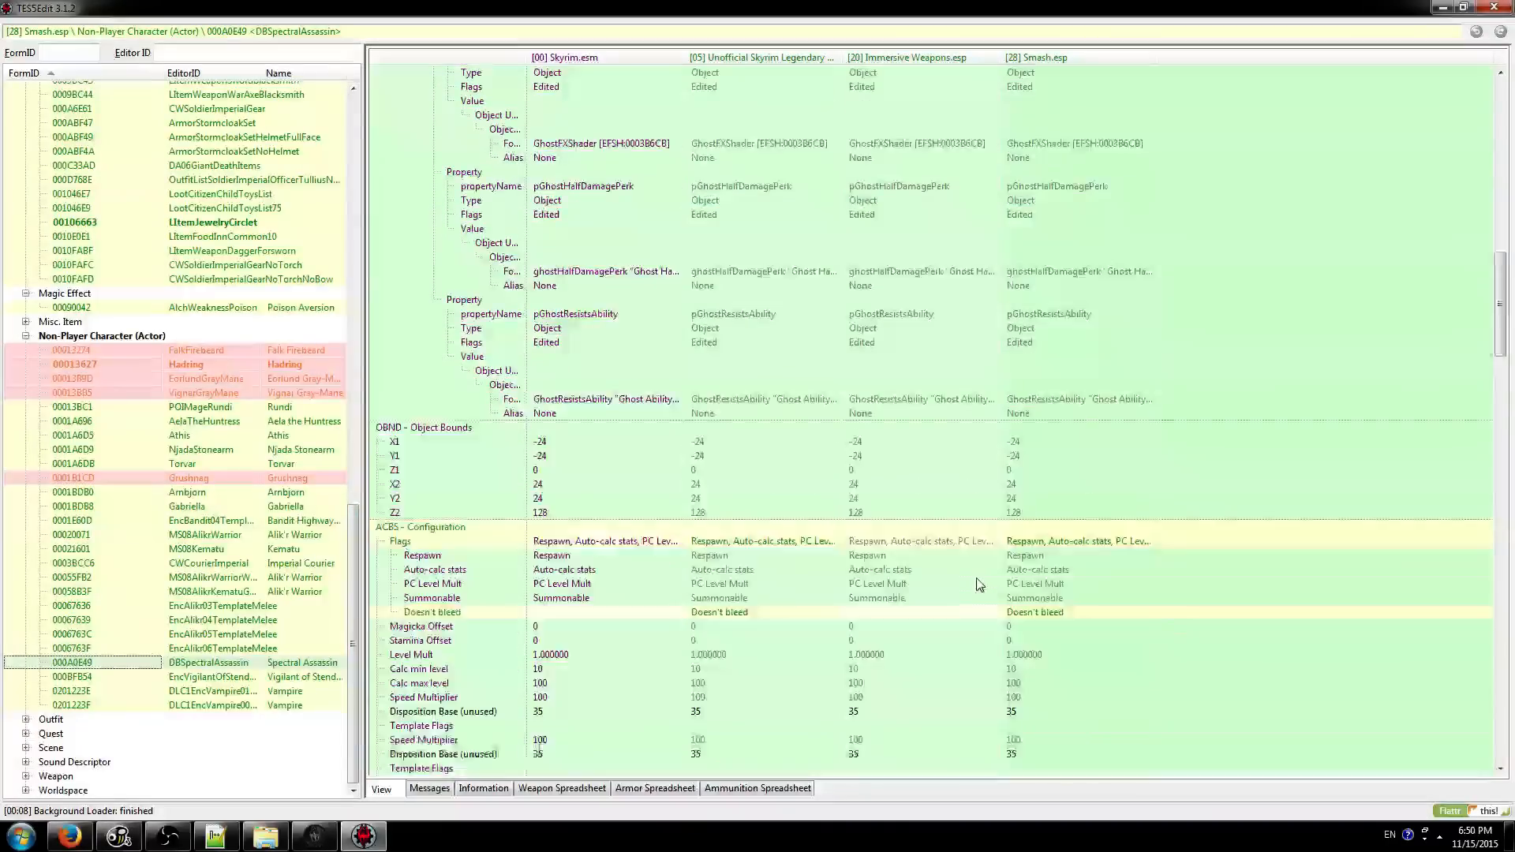
scroll(970, 575, down, 15)
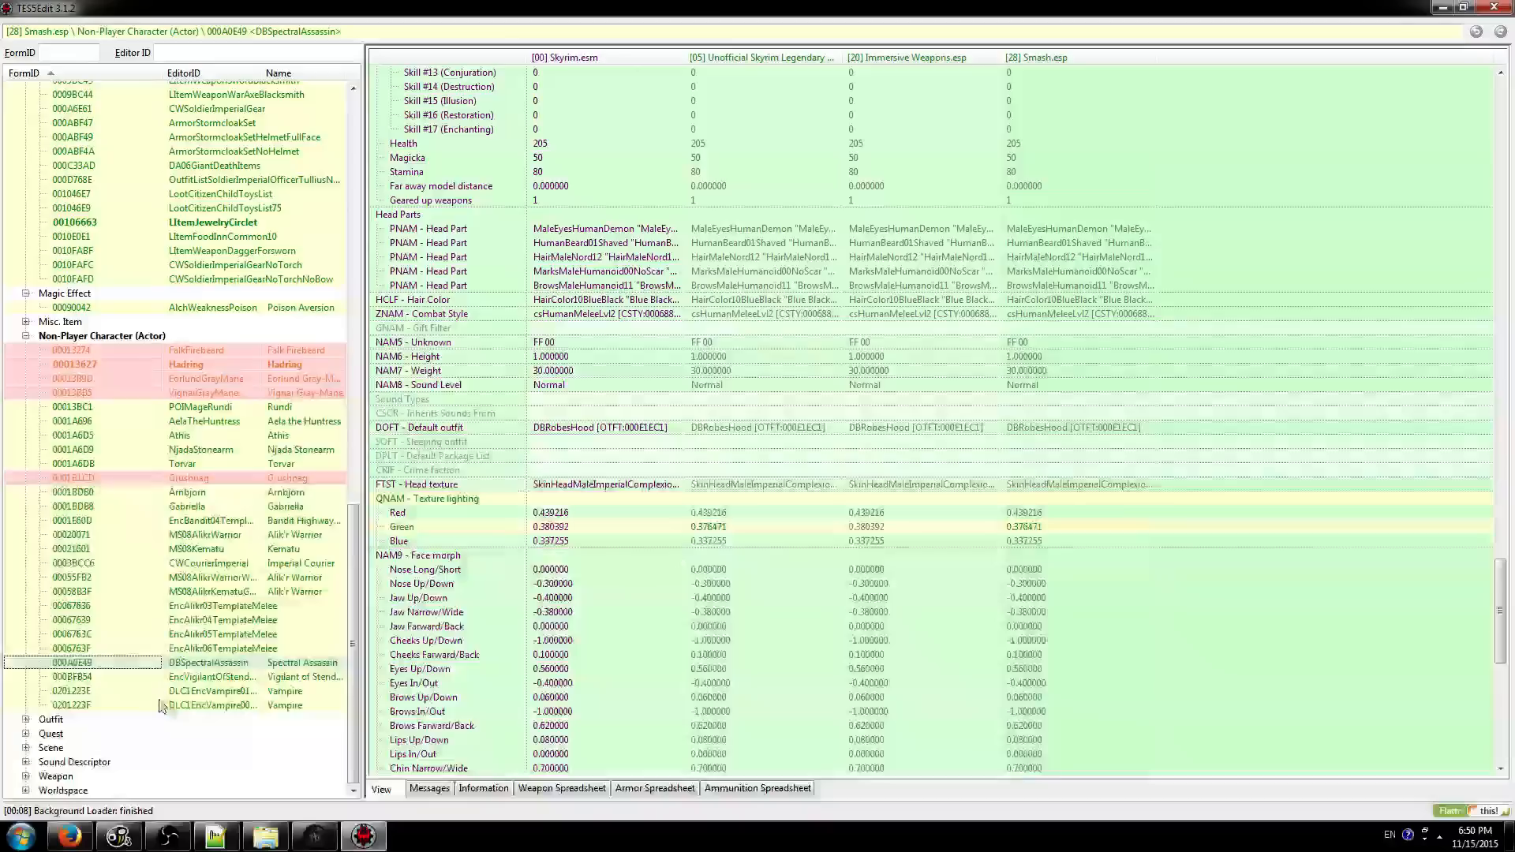
- Expand the Sound Descriptor records and review WPNBlade2HandDrawSD, checking the category value from the Unofficial Skyrim Legendary patch
click(58, 762)
double_click(186, 760)
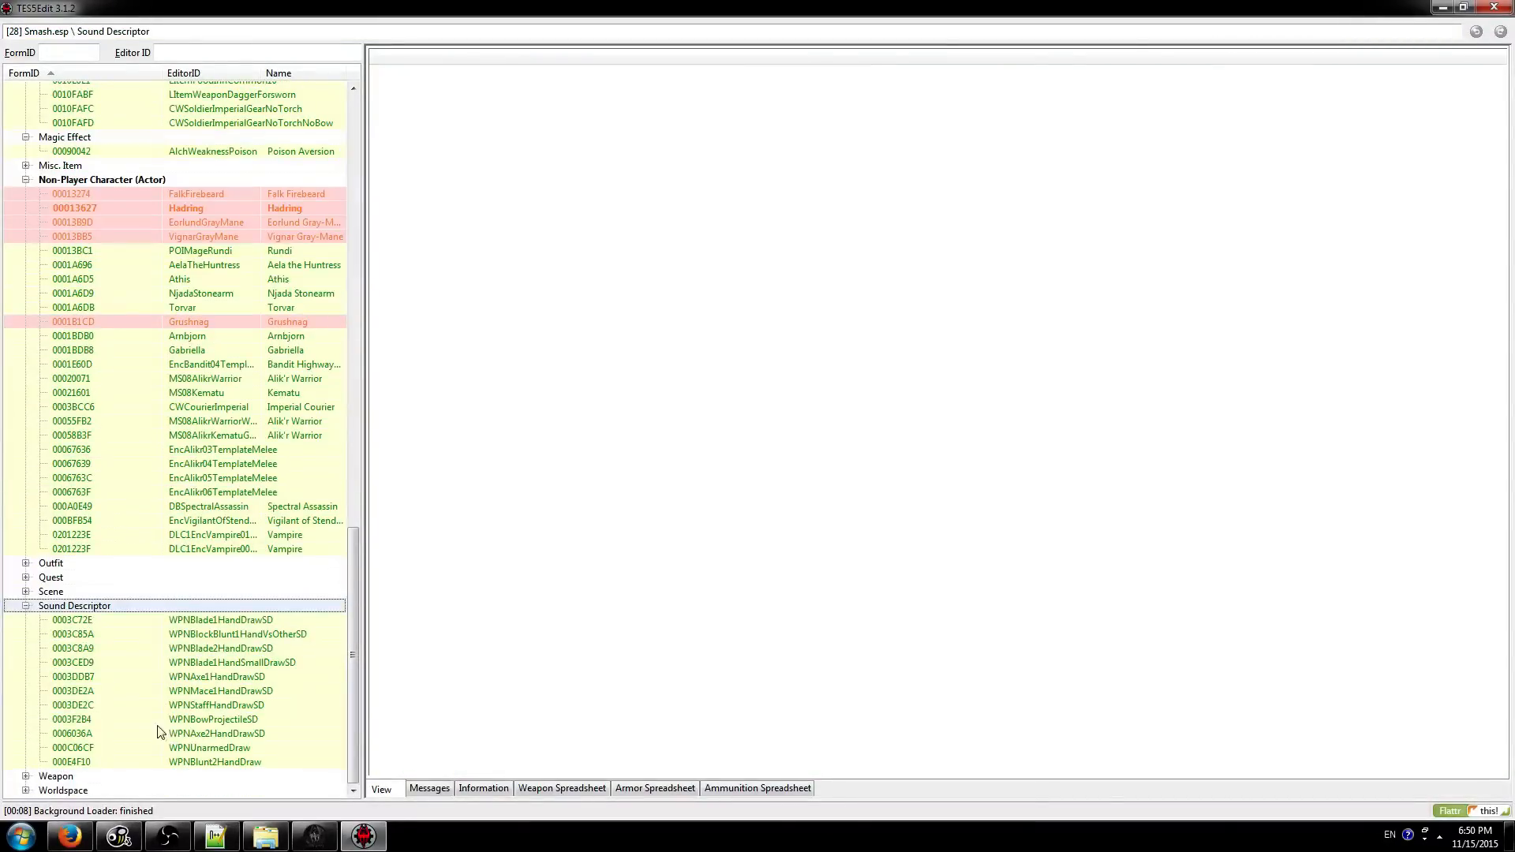
click(154, 649)
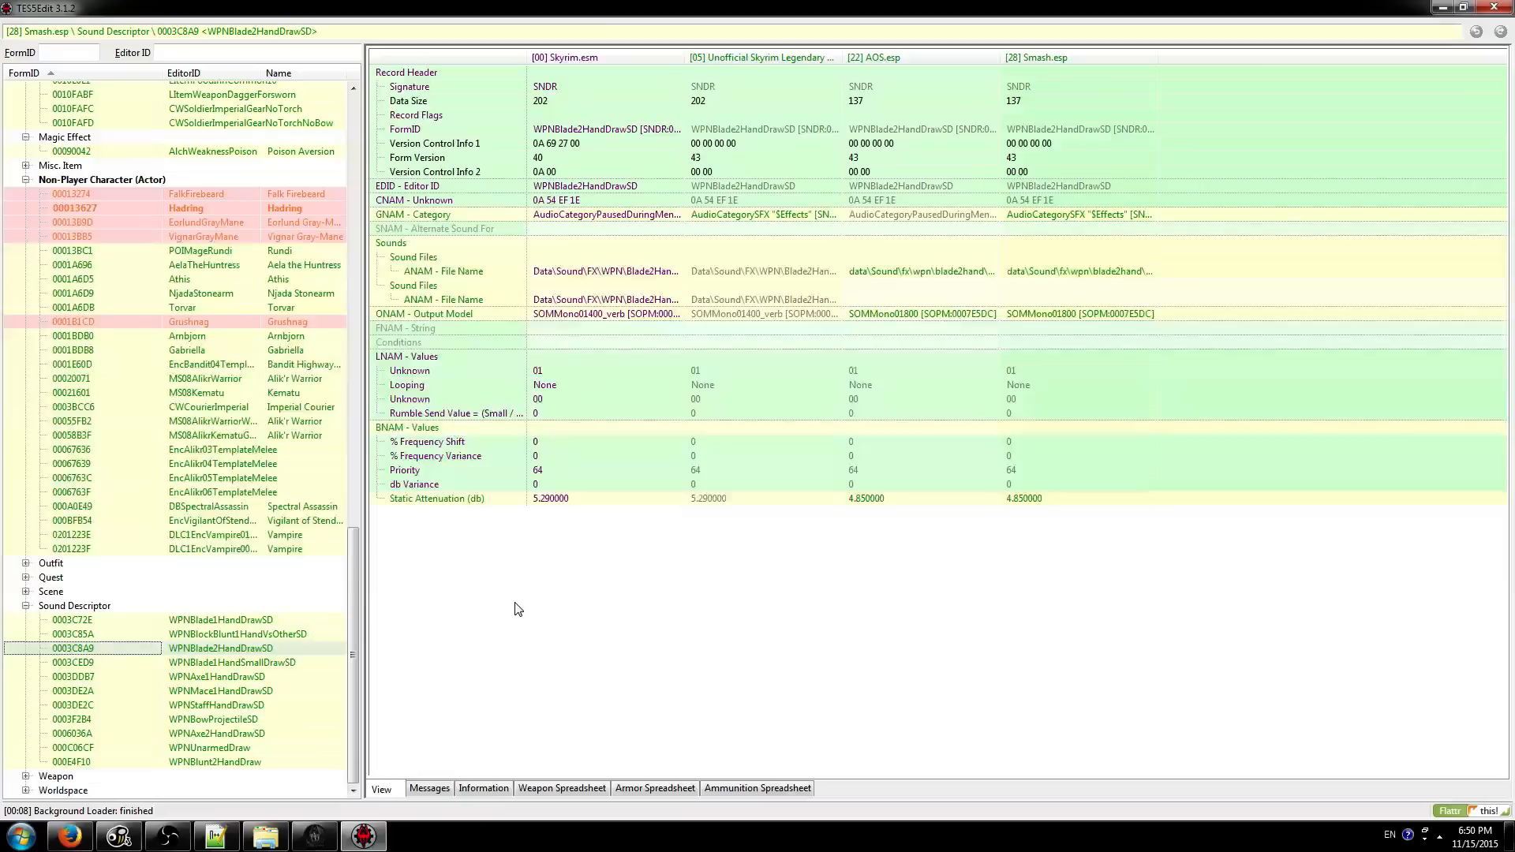
click(787, 213)
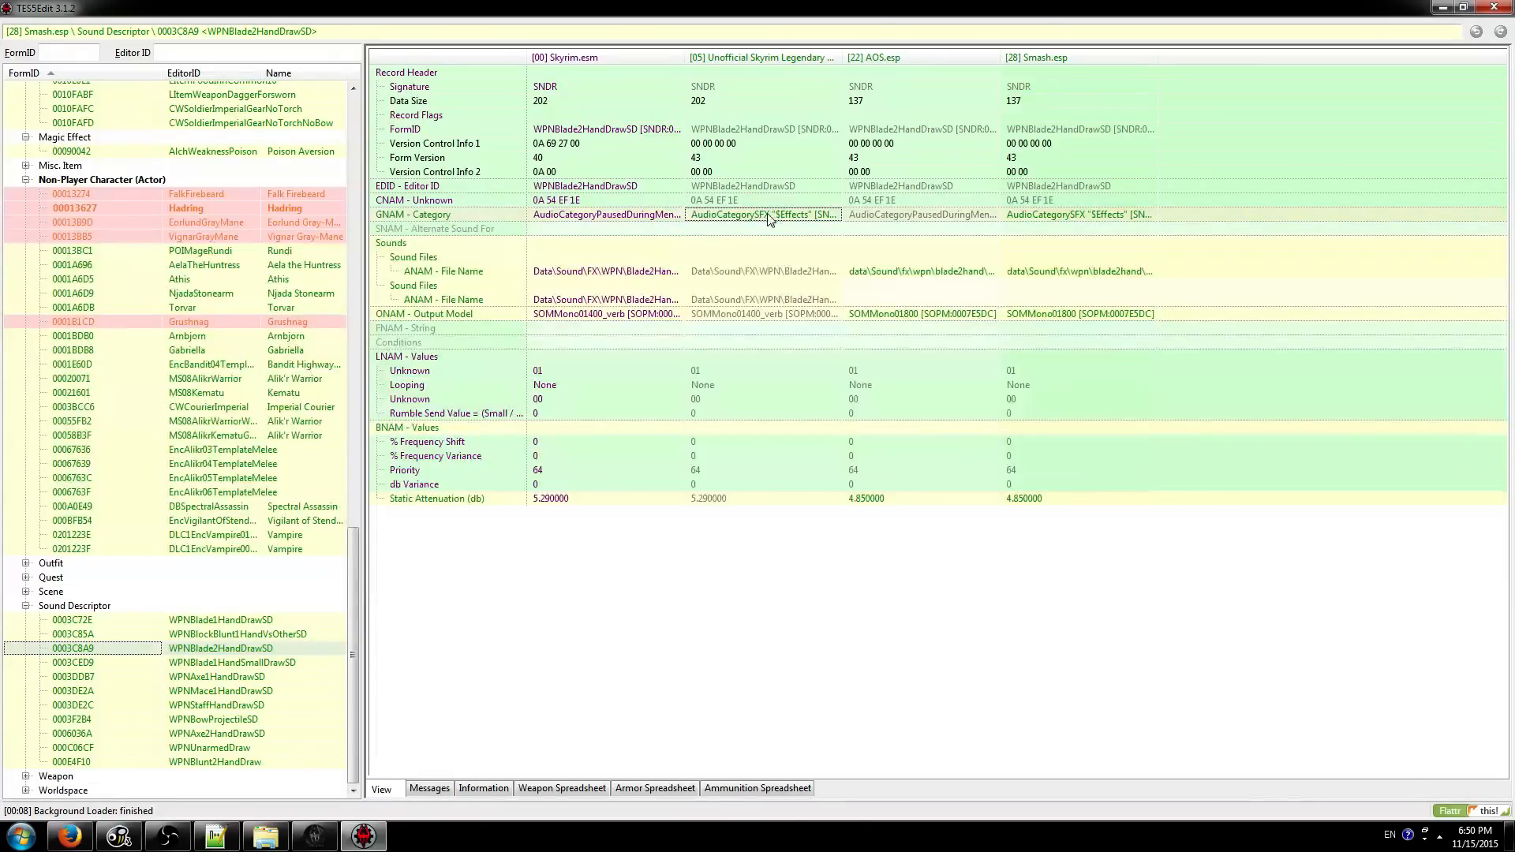
- Expand the Weapon records and review SteelDagger's keywords, impact data and equip sounds across the plugins
click(25, 776)
click(194, 719)
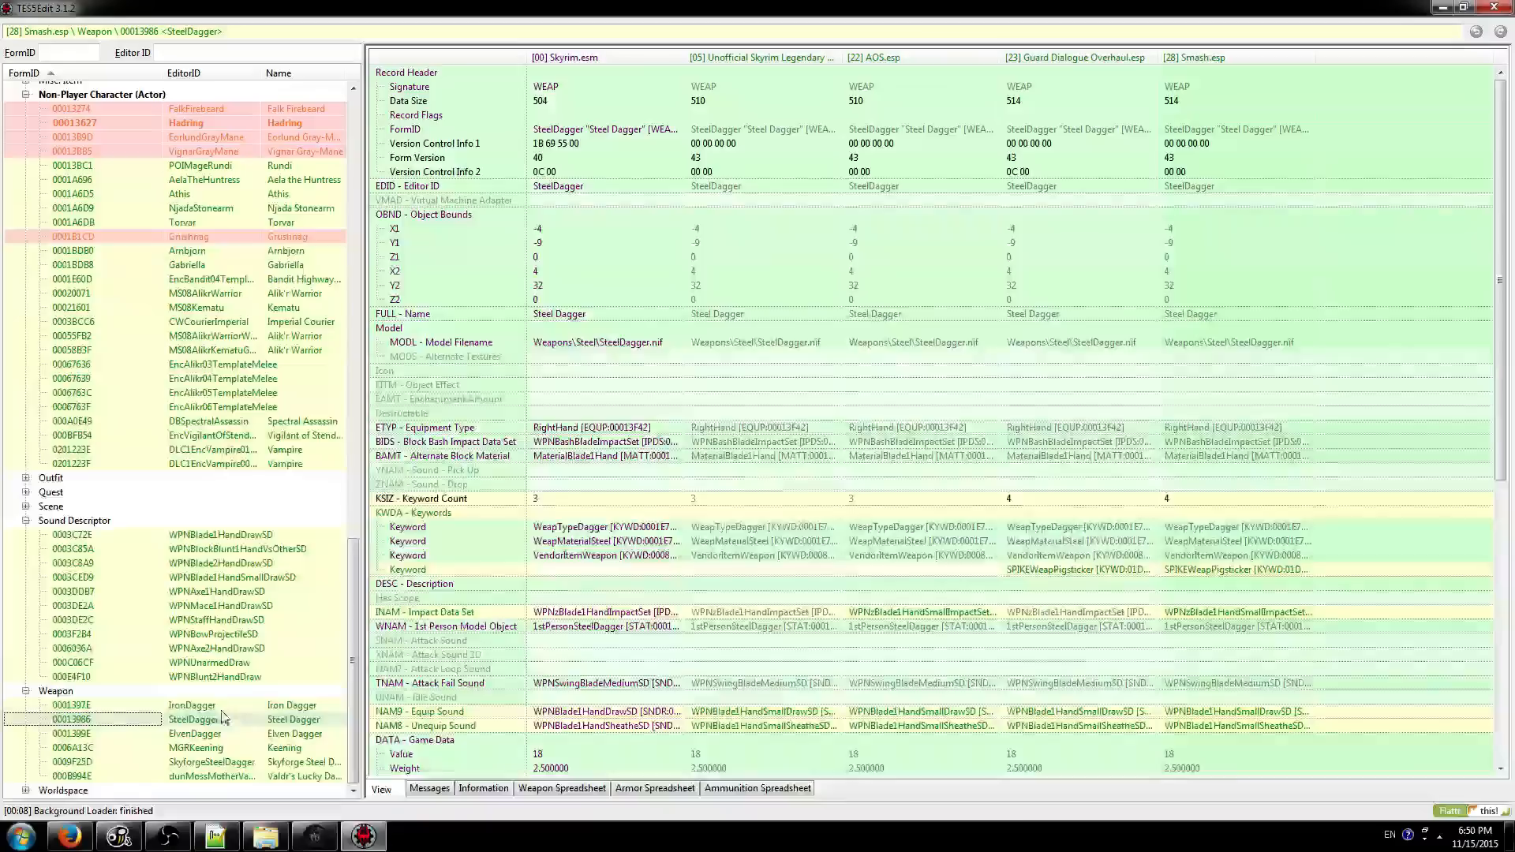
scroll(1083, 534, down, 8)
scroll(1083, 534, up, 12)
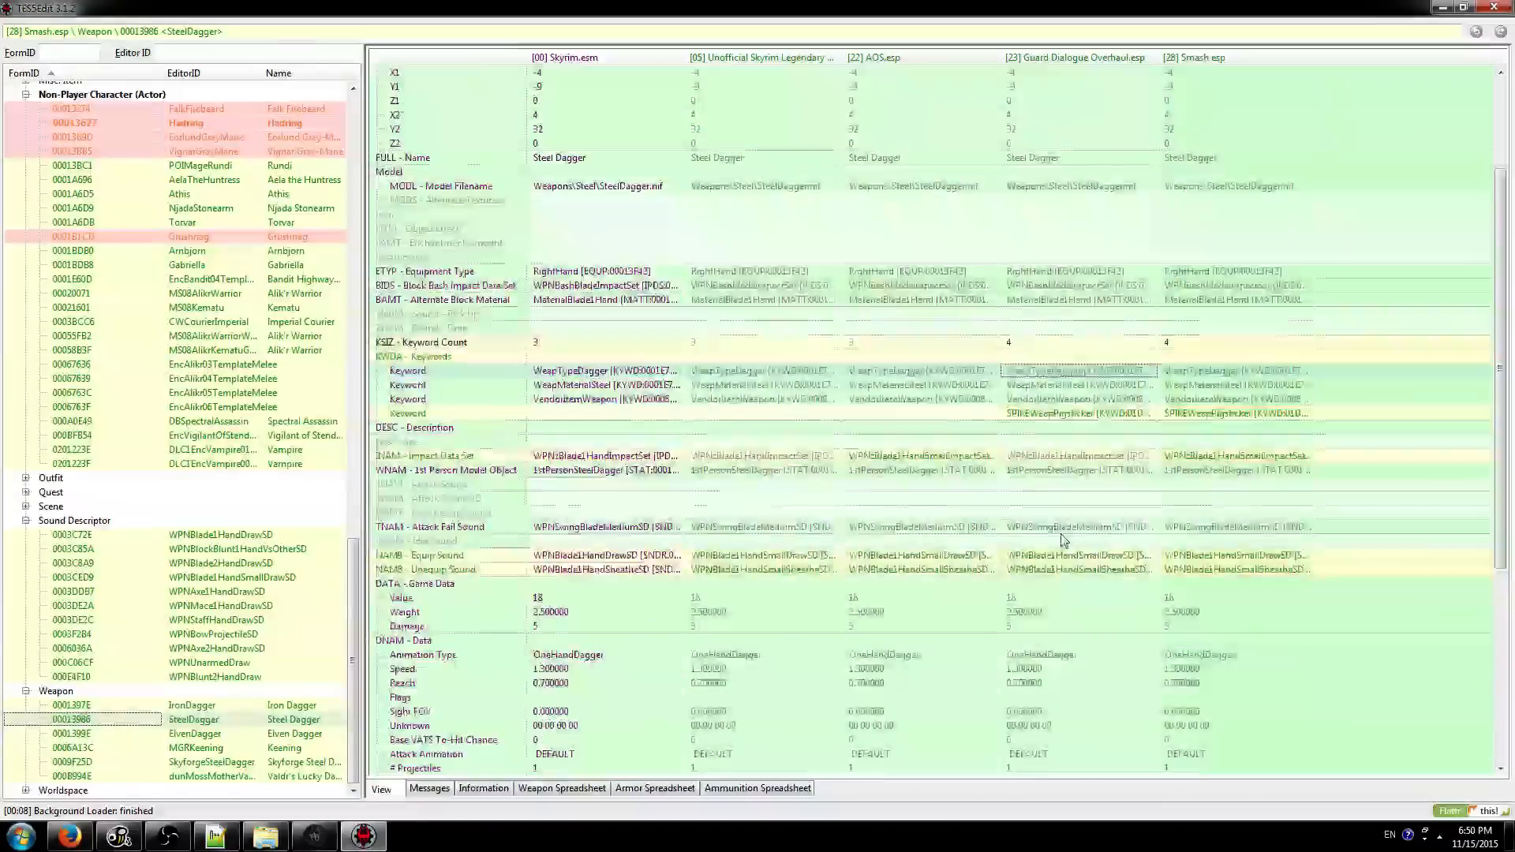
- Expand the Armor Addon records and review UlfricTorso0AA's body flags, models, alternate textures and additional races
scroll(71, 479, up, 10)
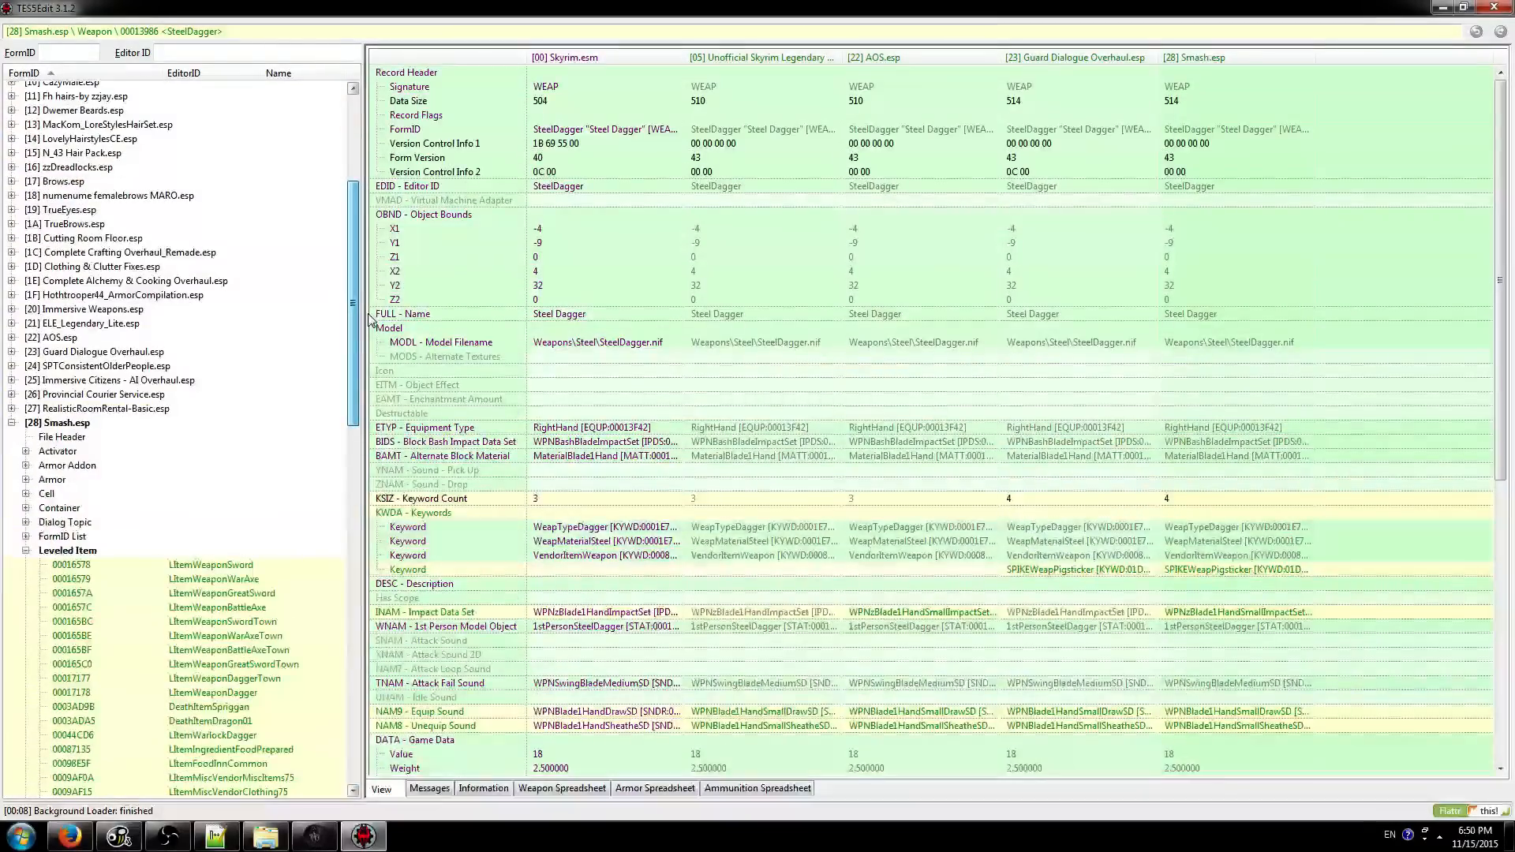
double_click(71, 468)
click(116, 483)
click(1007, 515)
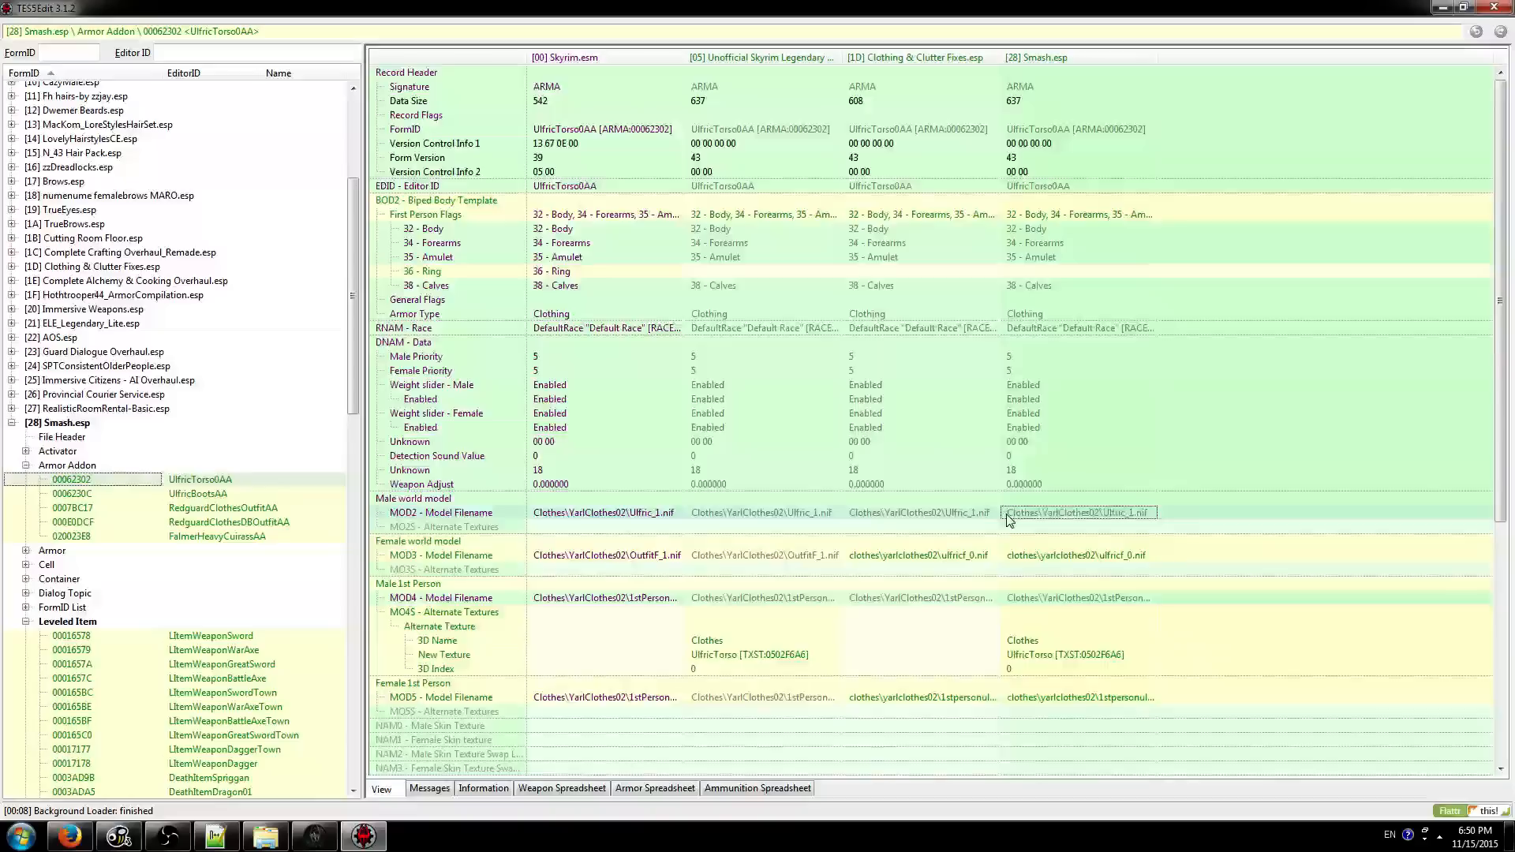
scroll(1012, 534, down, 4)
scroll(1015, 540, down, 5)
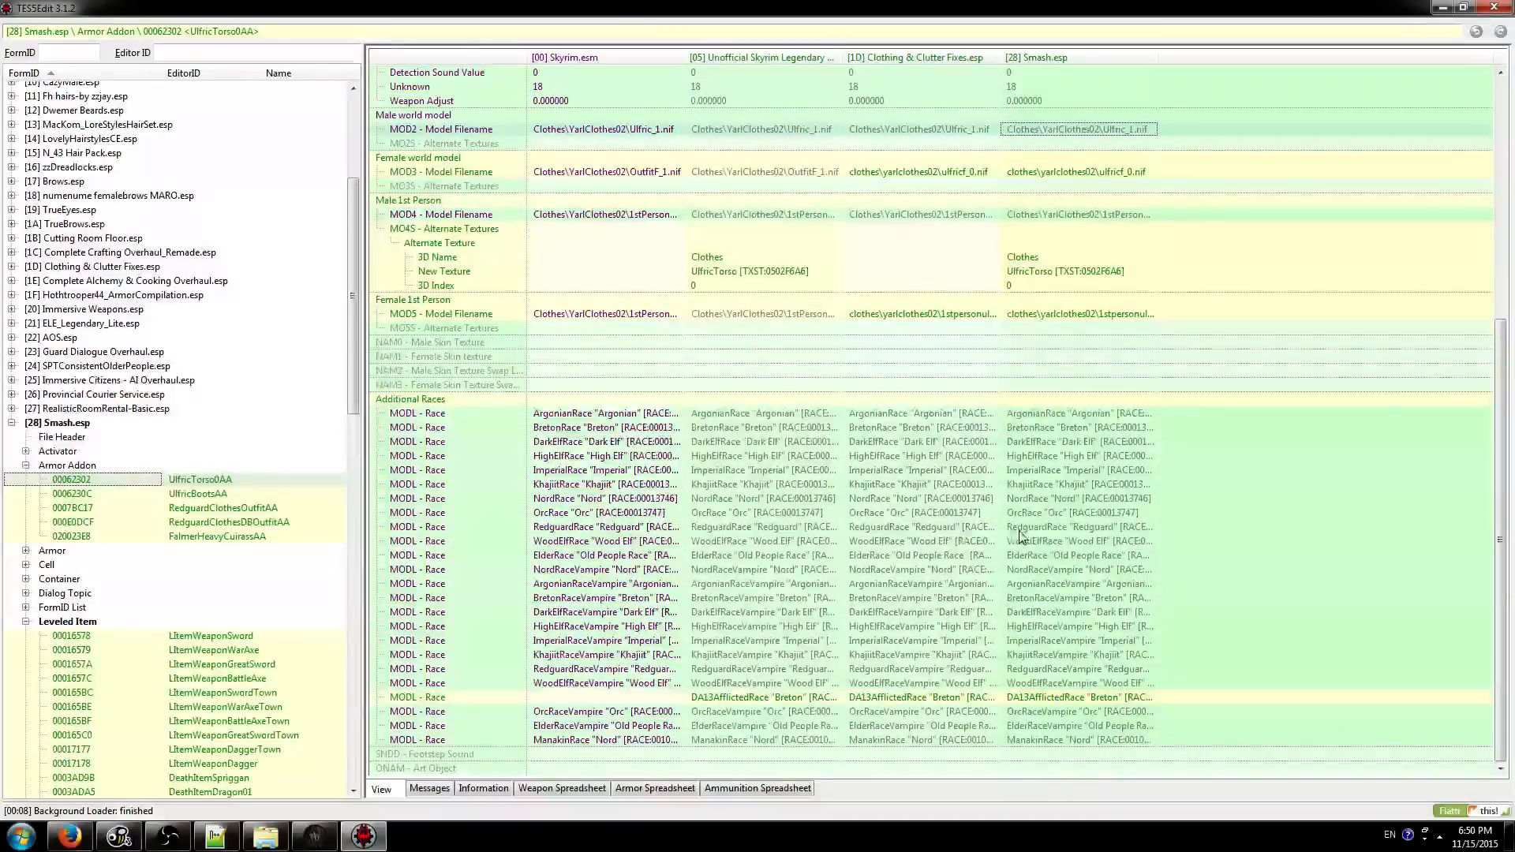
- Expand the Activator records and copy MineOreBlackreach02's Virtual Machine Adapter data from Complete Crafting Overhaul into Smash.esp
click(46, 467)
double_click(49, 450)
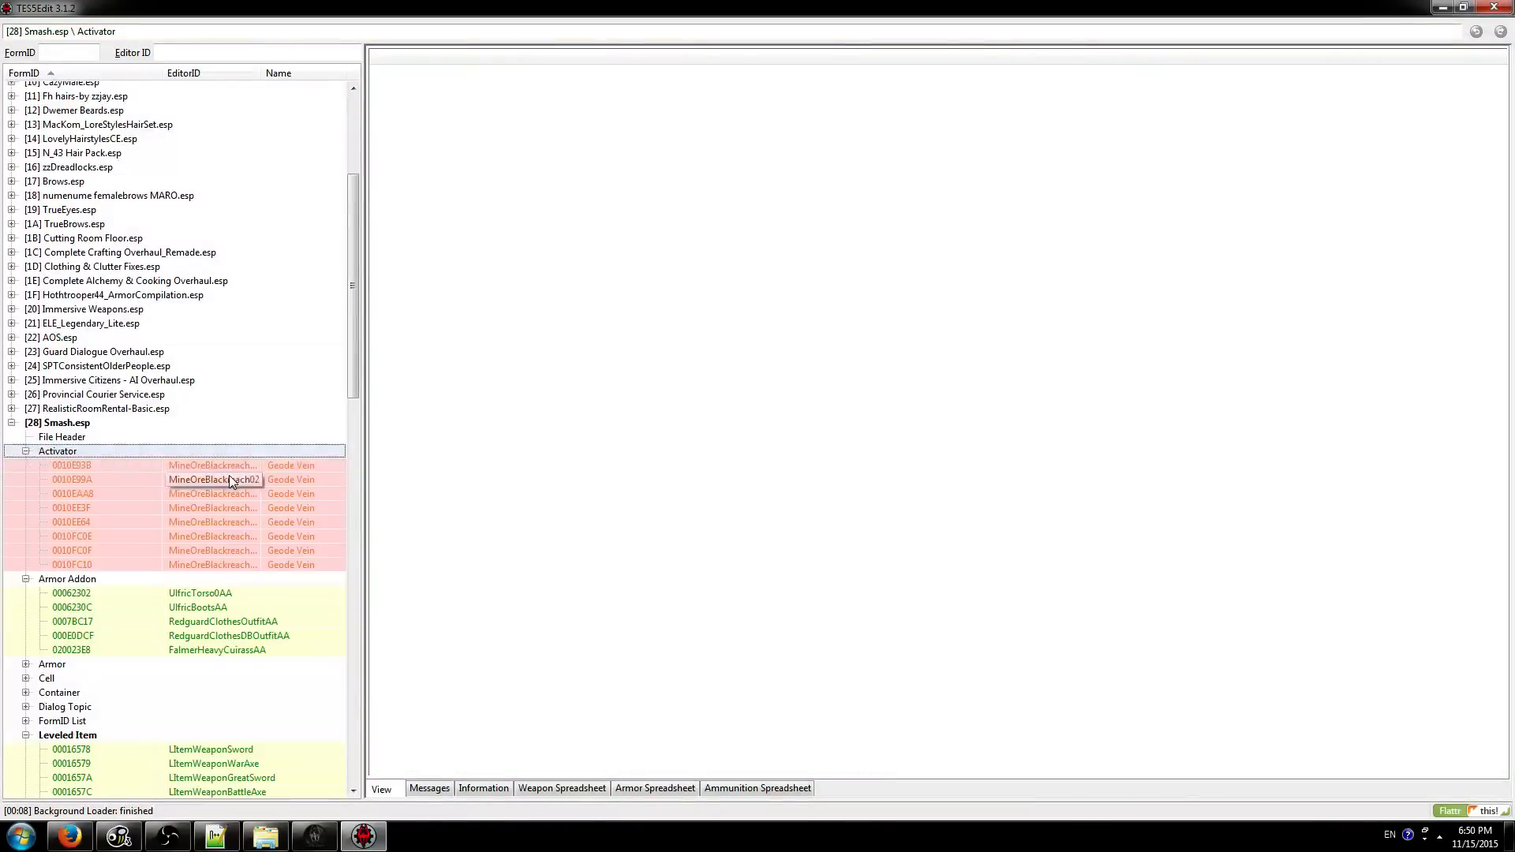
click(238, 477)
scroll(903, 476, down, 3)
scroll(903, 476, up, 3)
click(902, 443)
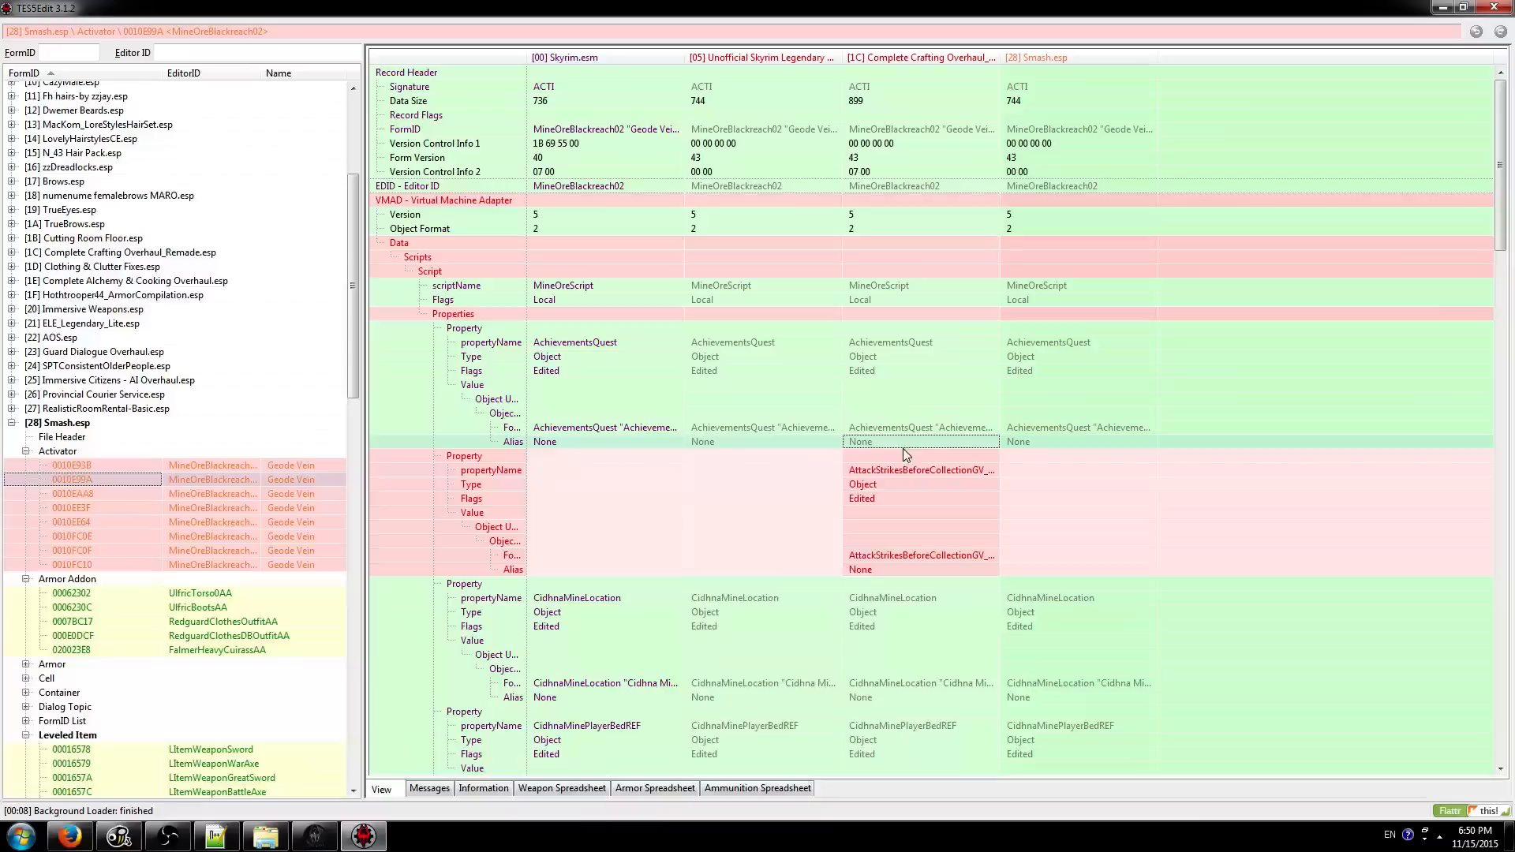
drag(871, 205, 1060, 202)
- Review MineOreBlackreach02's copied script properties and its destructible data across the plugins
scroll(1042, 460, down, 15)
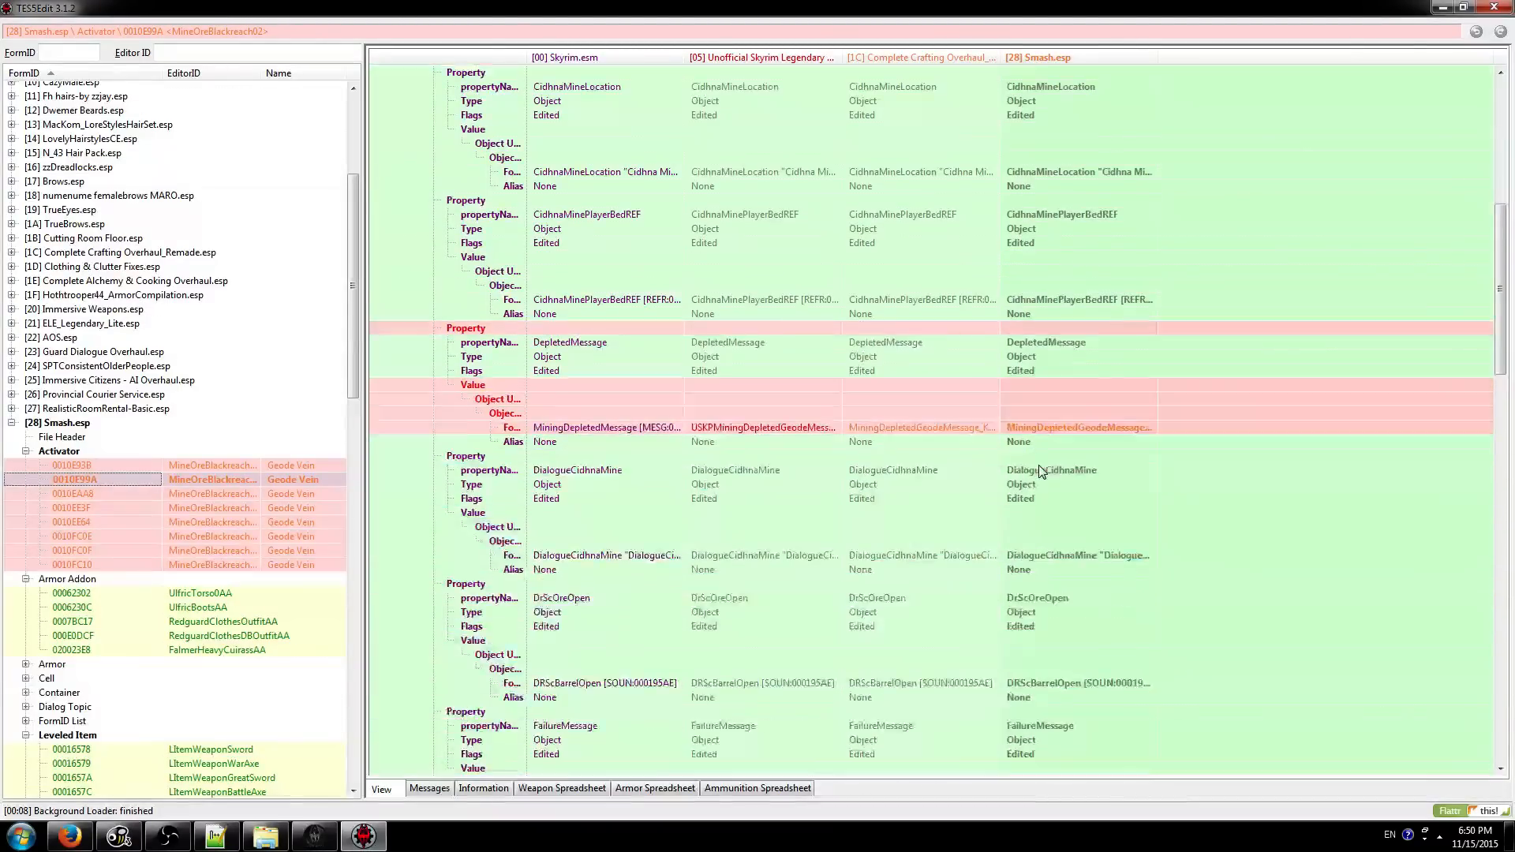
scroll(1042, 460, down, 13)
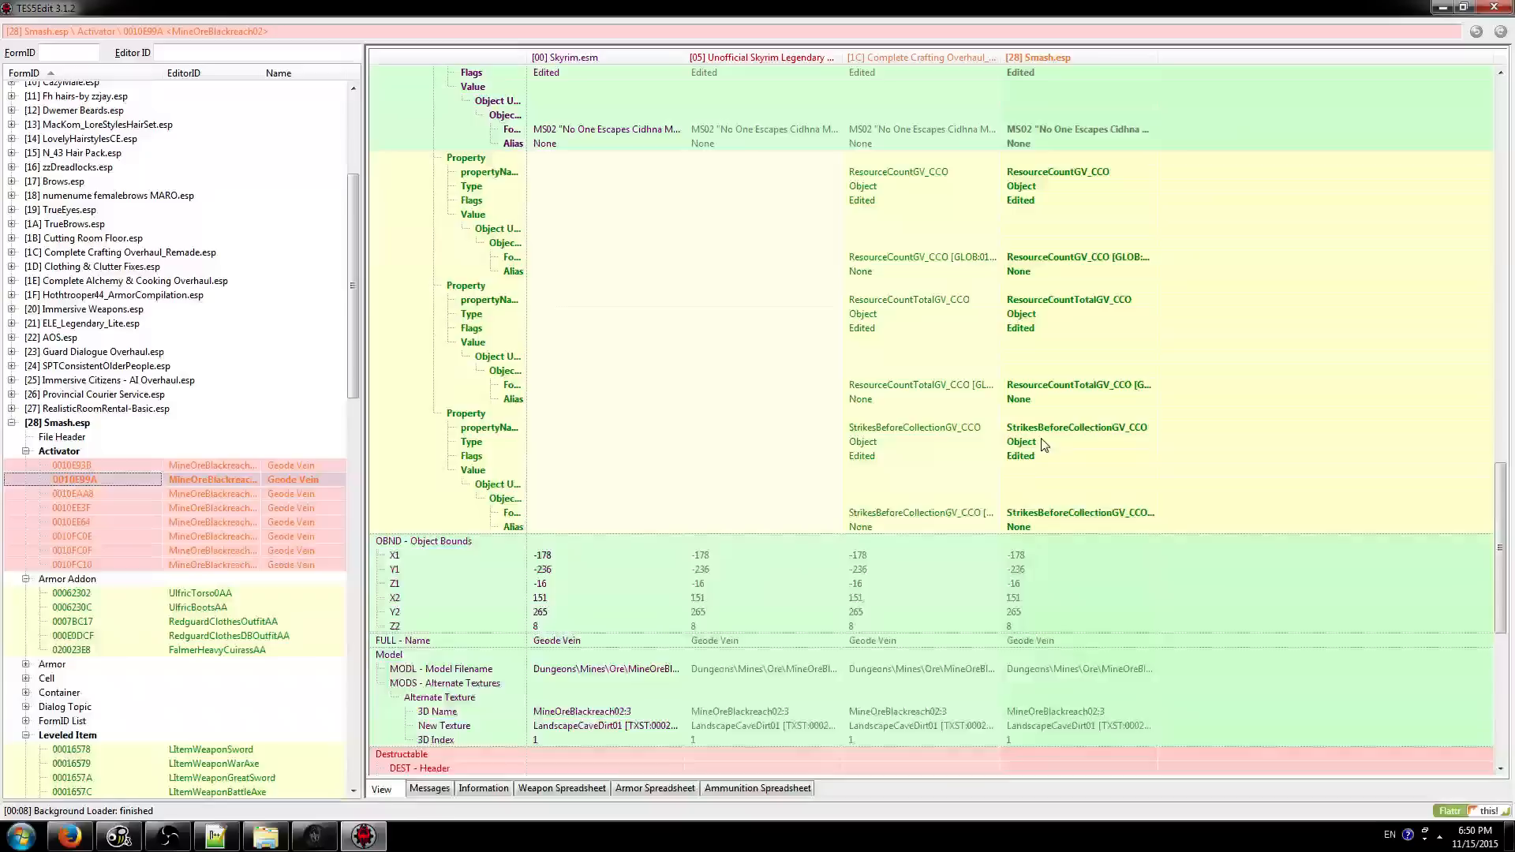
scroll(1042, 450, up, 10)
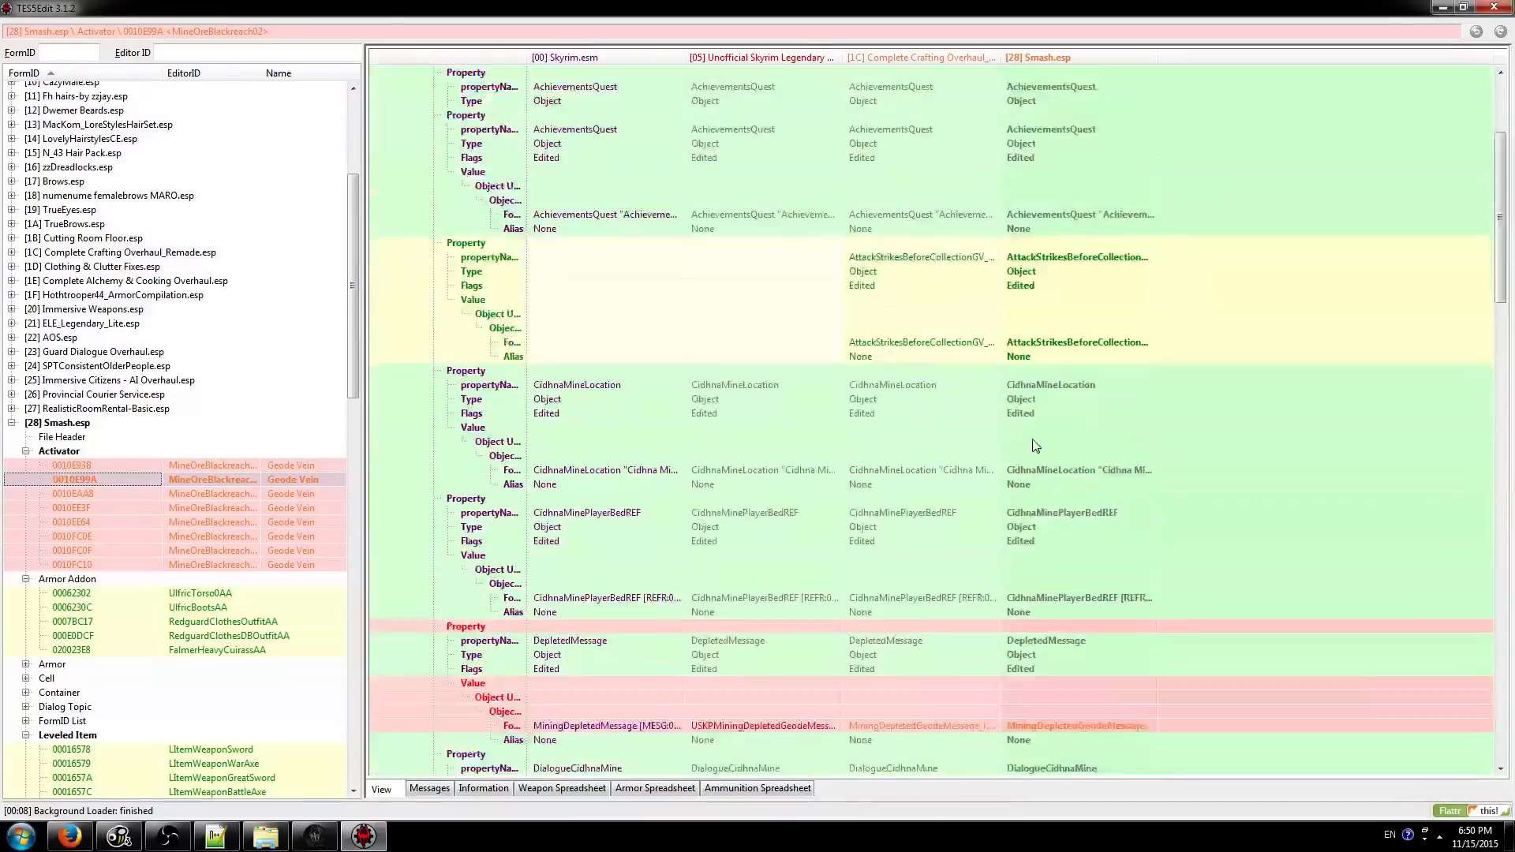
scroll(1028, 456, down, 15)
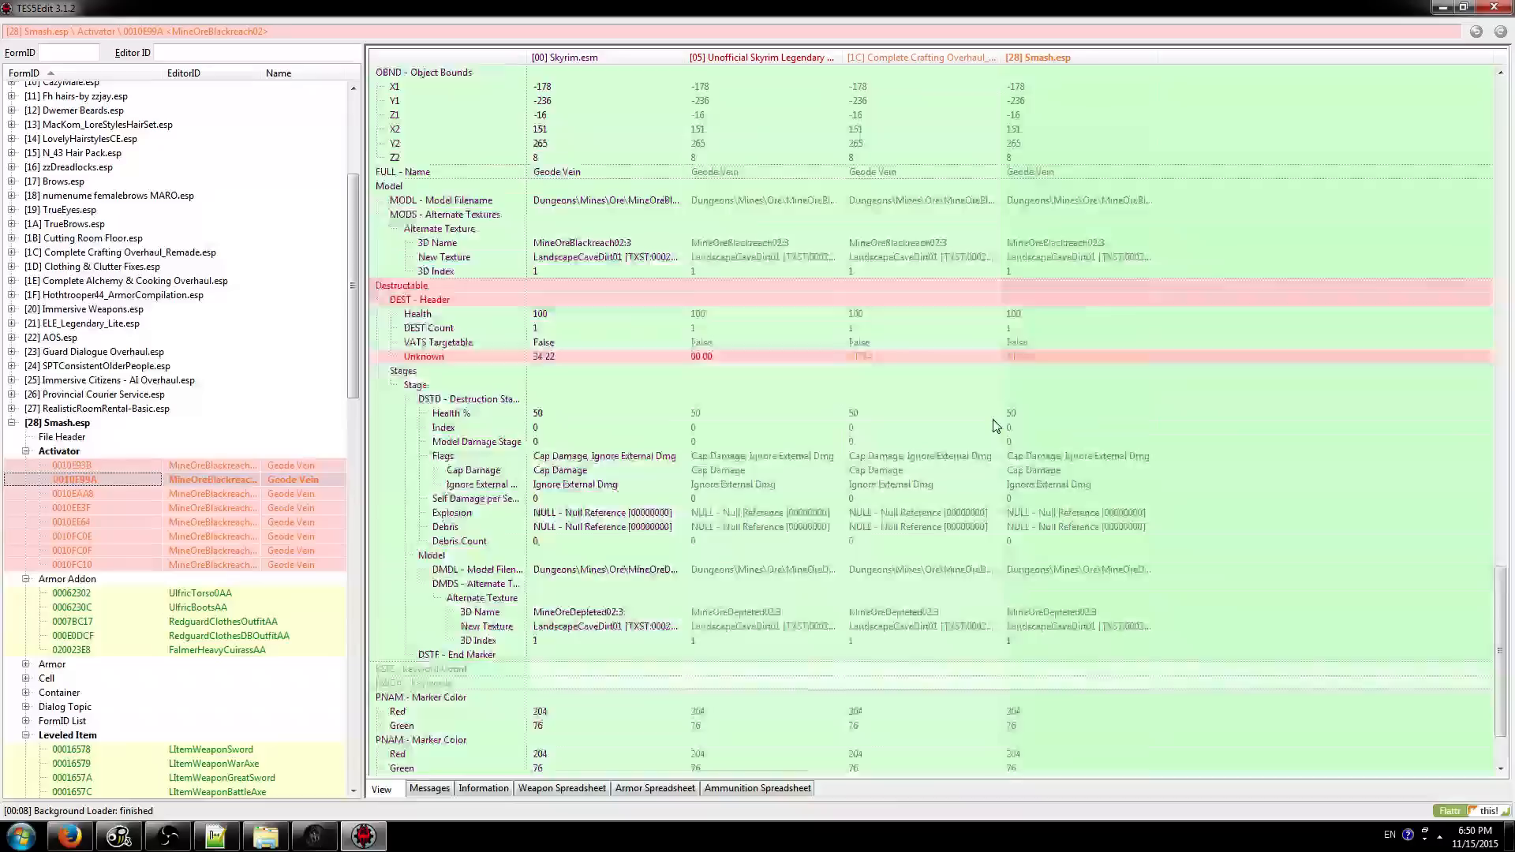
click(901, 316)
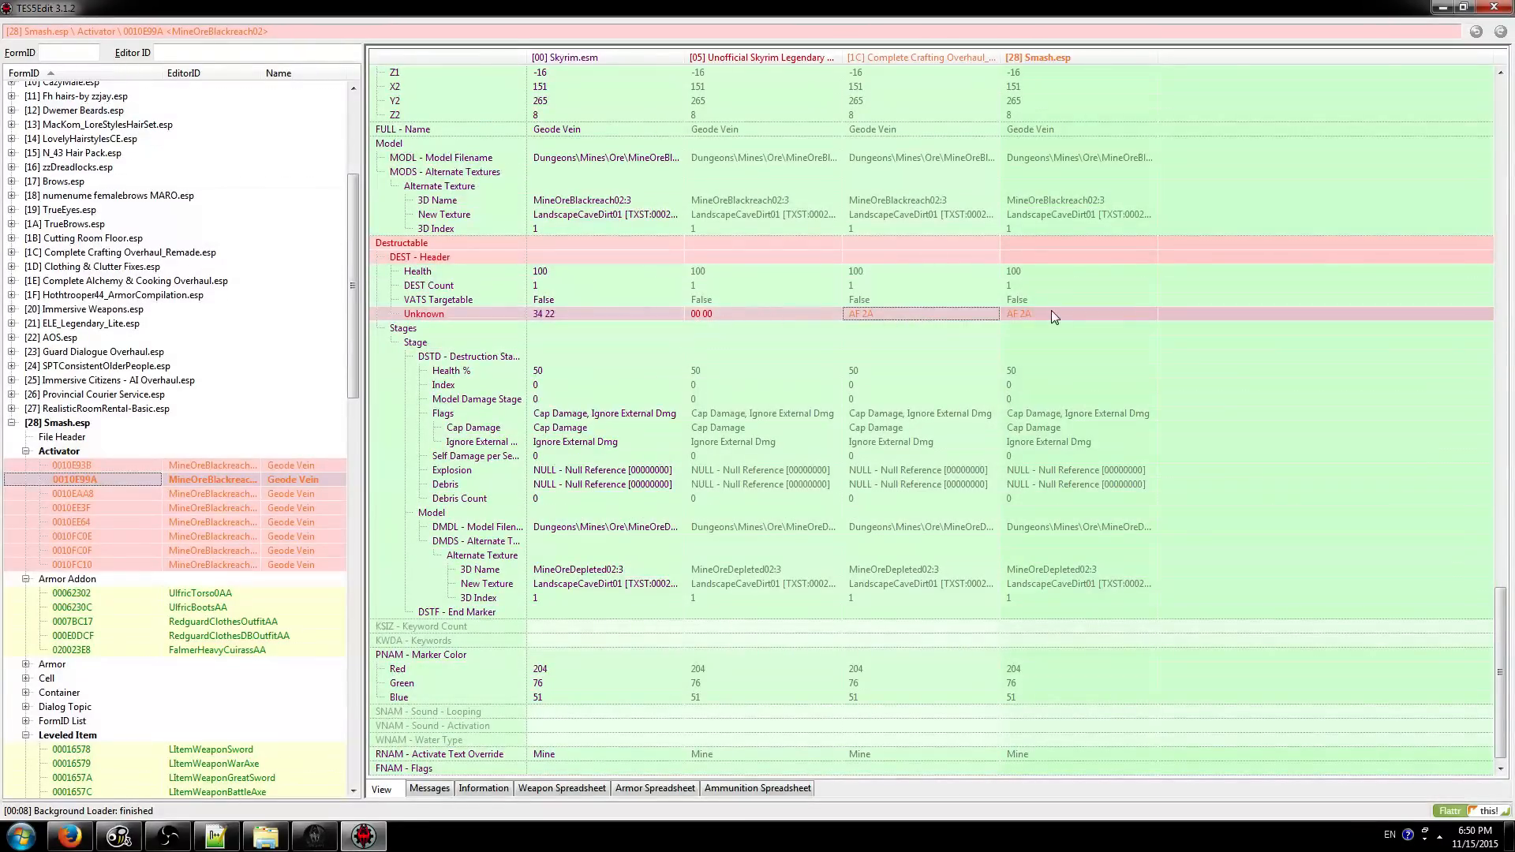
scroll(1047, 311, down, 1)
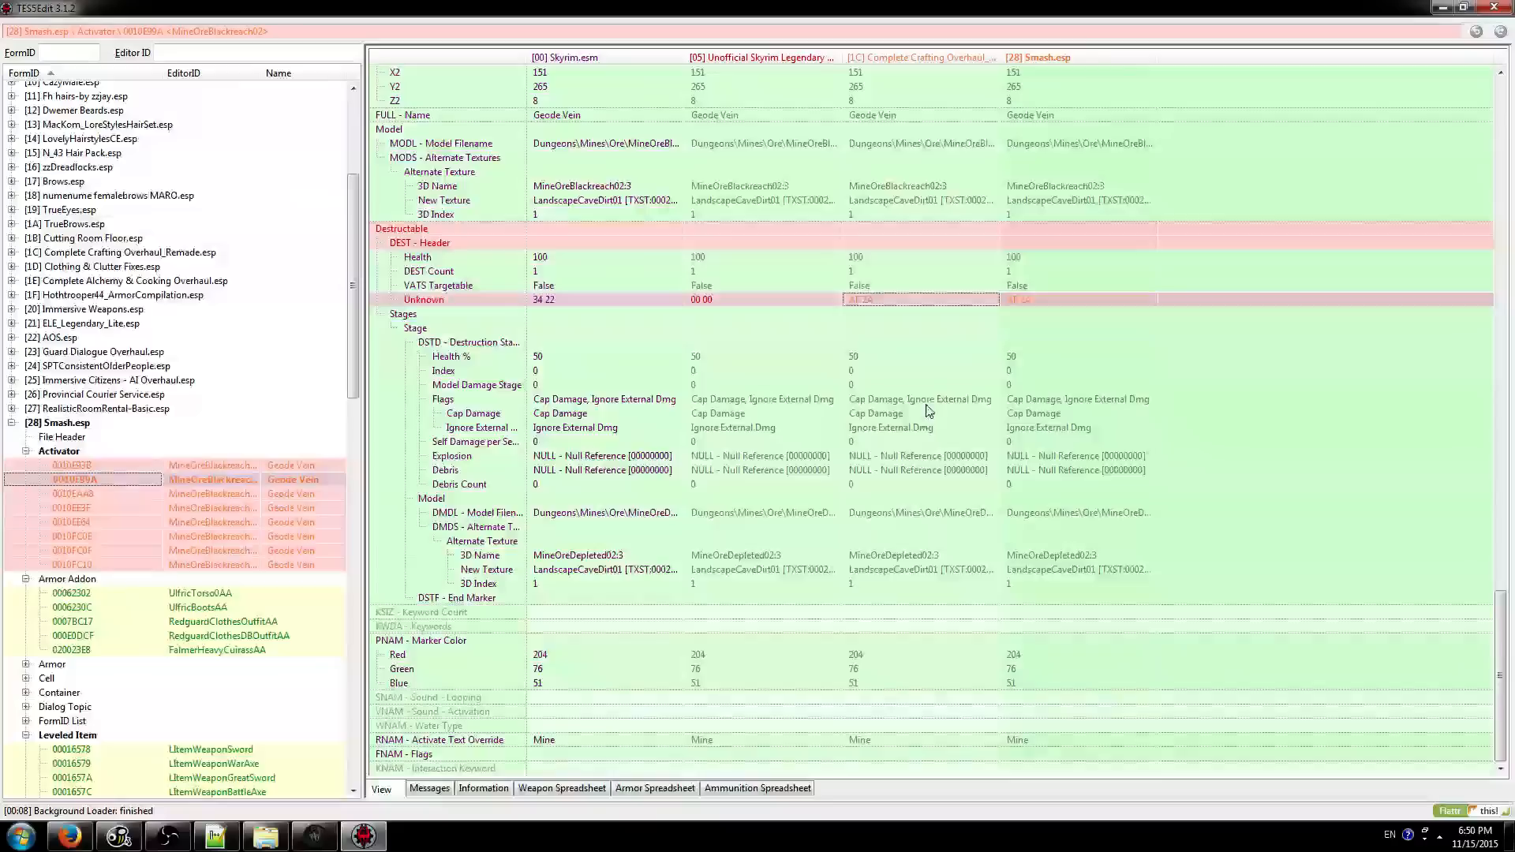
- Copy the Virtual Machine Adapter data from Complete Crafting Overhaul into Smash.esp for MineOreBlackreach01_LRocks and MineOreBlackreach01
click(226, 540)
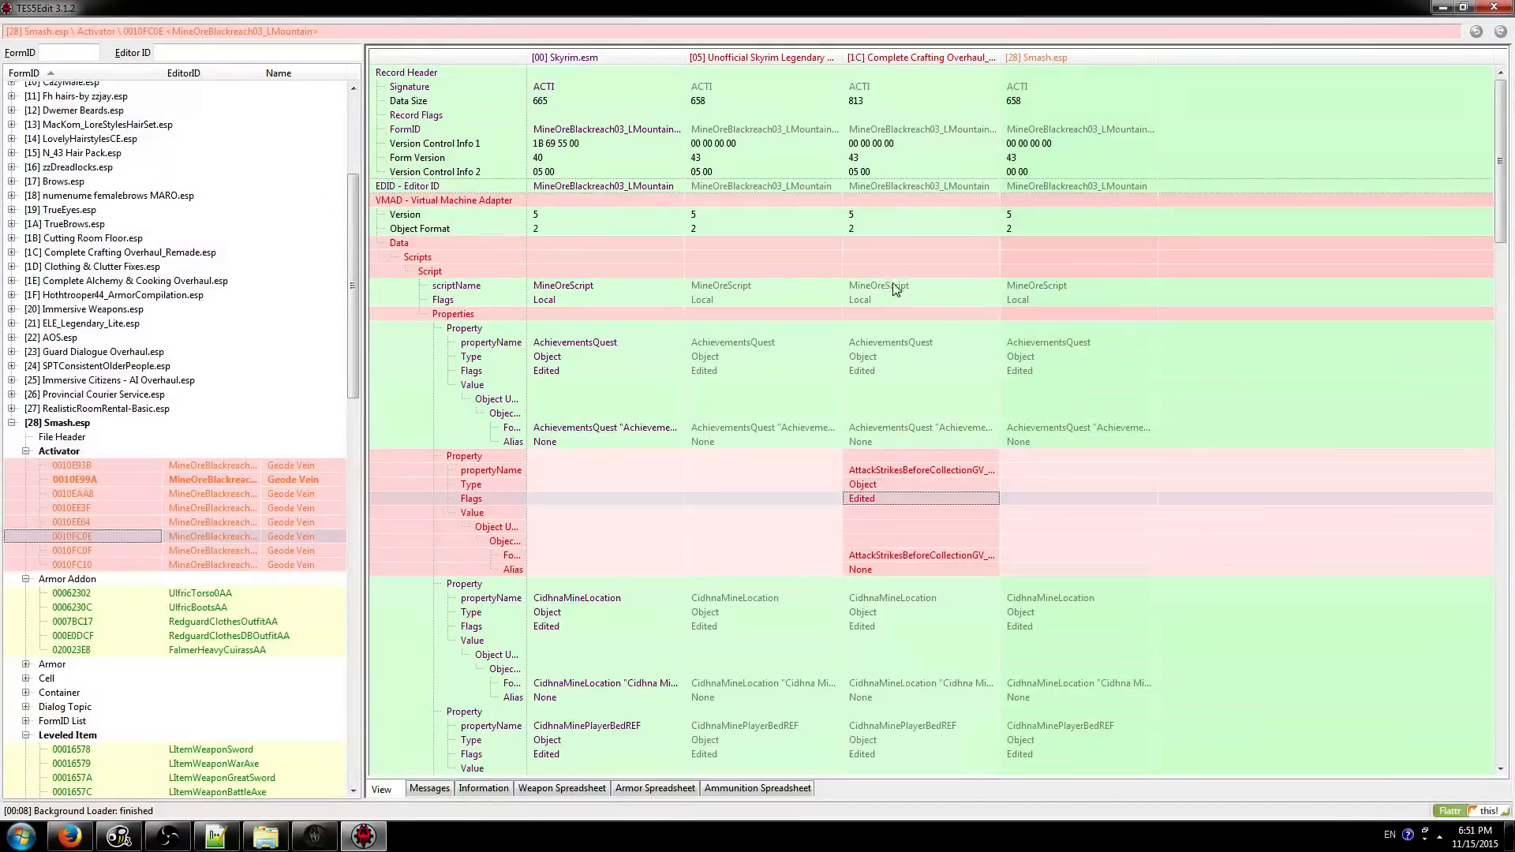
click(316, 495)
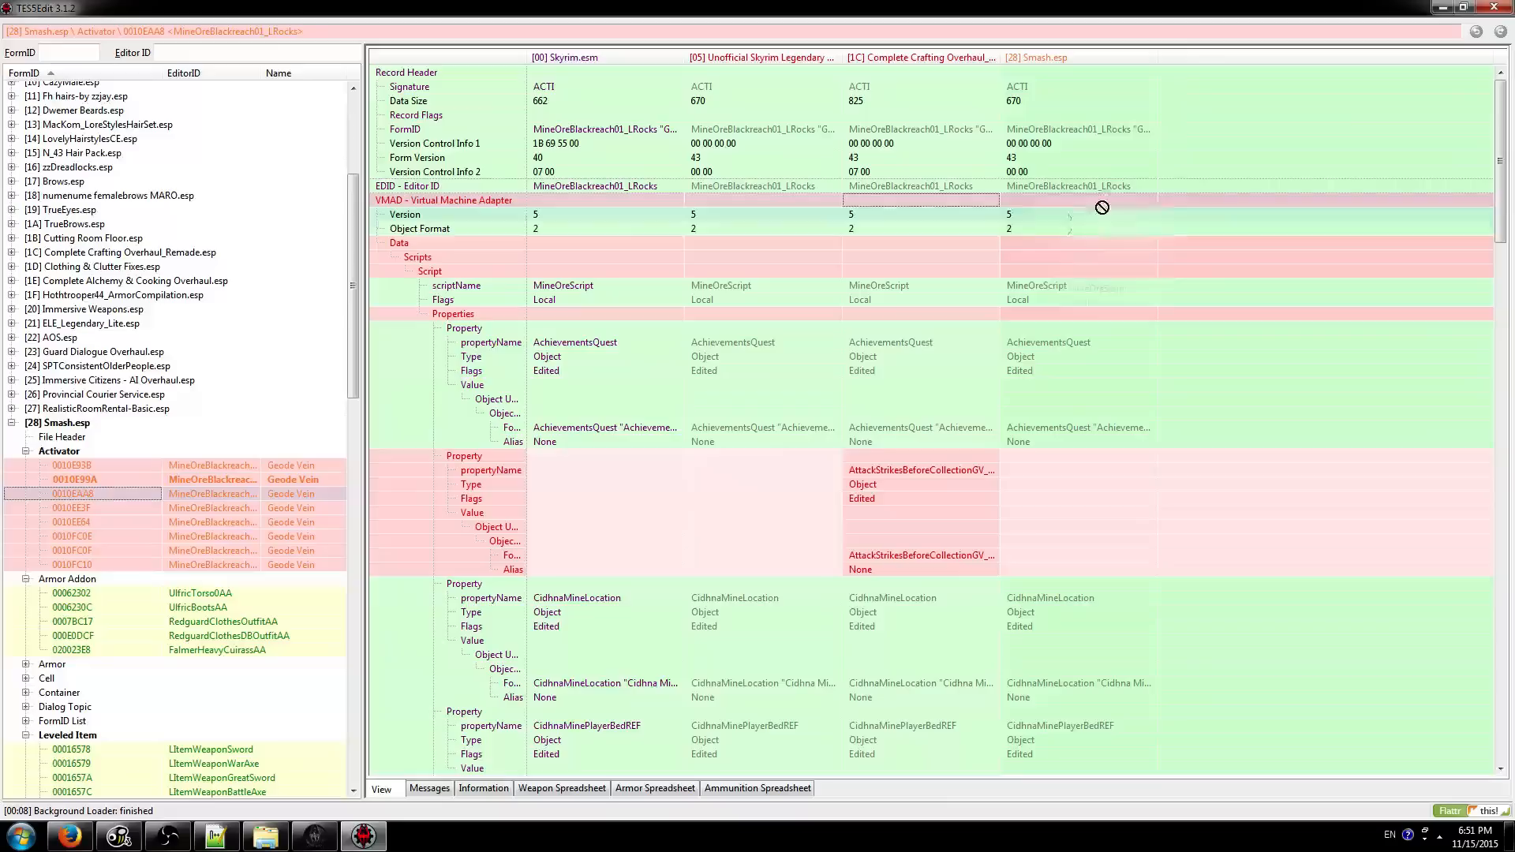
key(Up)
key(Up)
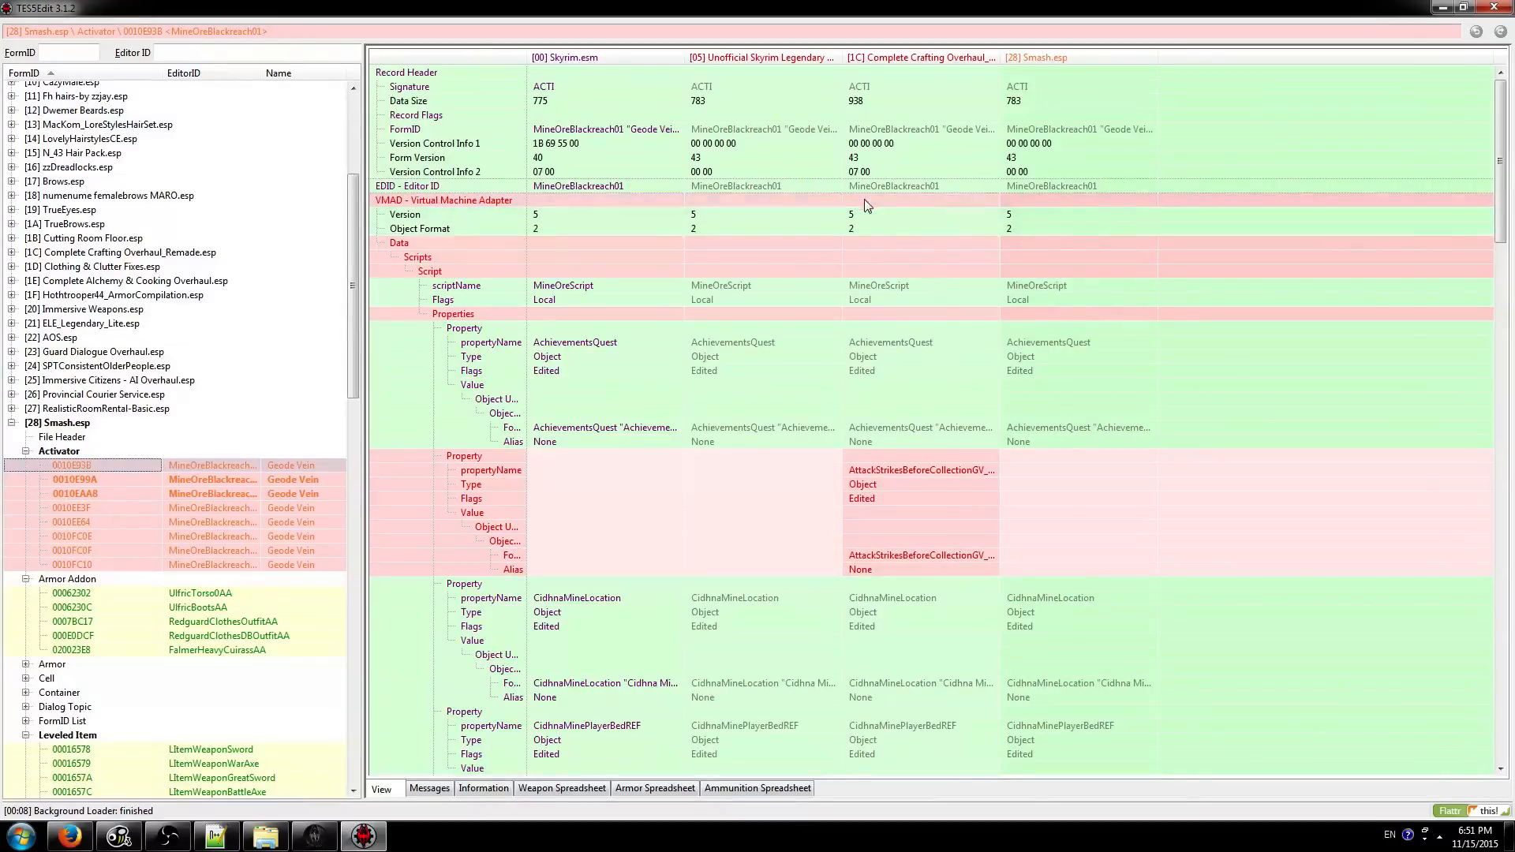
- Copy Complete Crafting Overhaul's Virtual Machine Adapter data into Smash.esp for activator 0010EE3F and MineOreBlackreach03
click(282, 521)
click(281, 509)
click(875, 189)
drag(935, 205, 1032, 206)
click(233, 521)
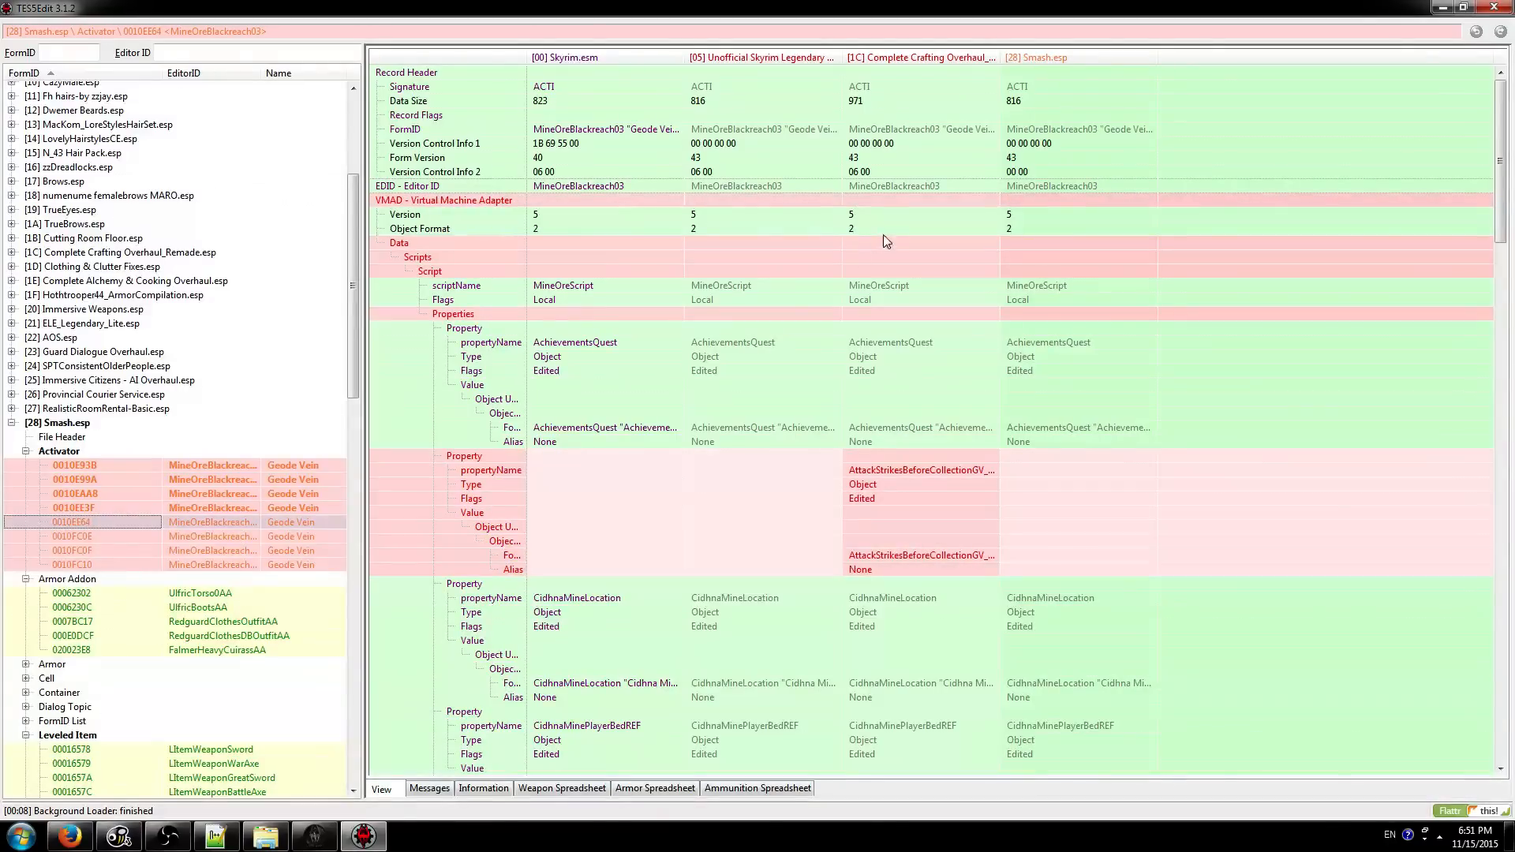
drag(868, 207, 1016, 213)
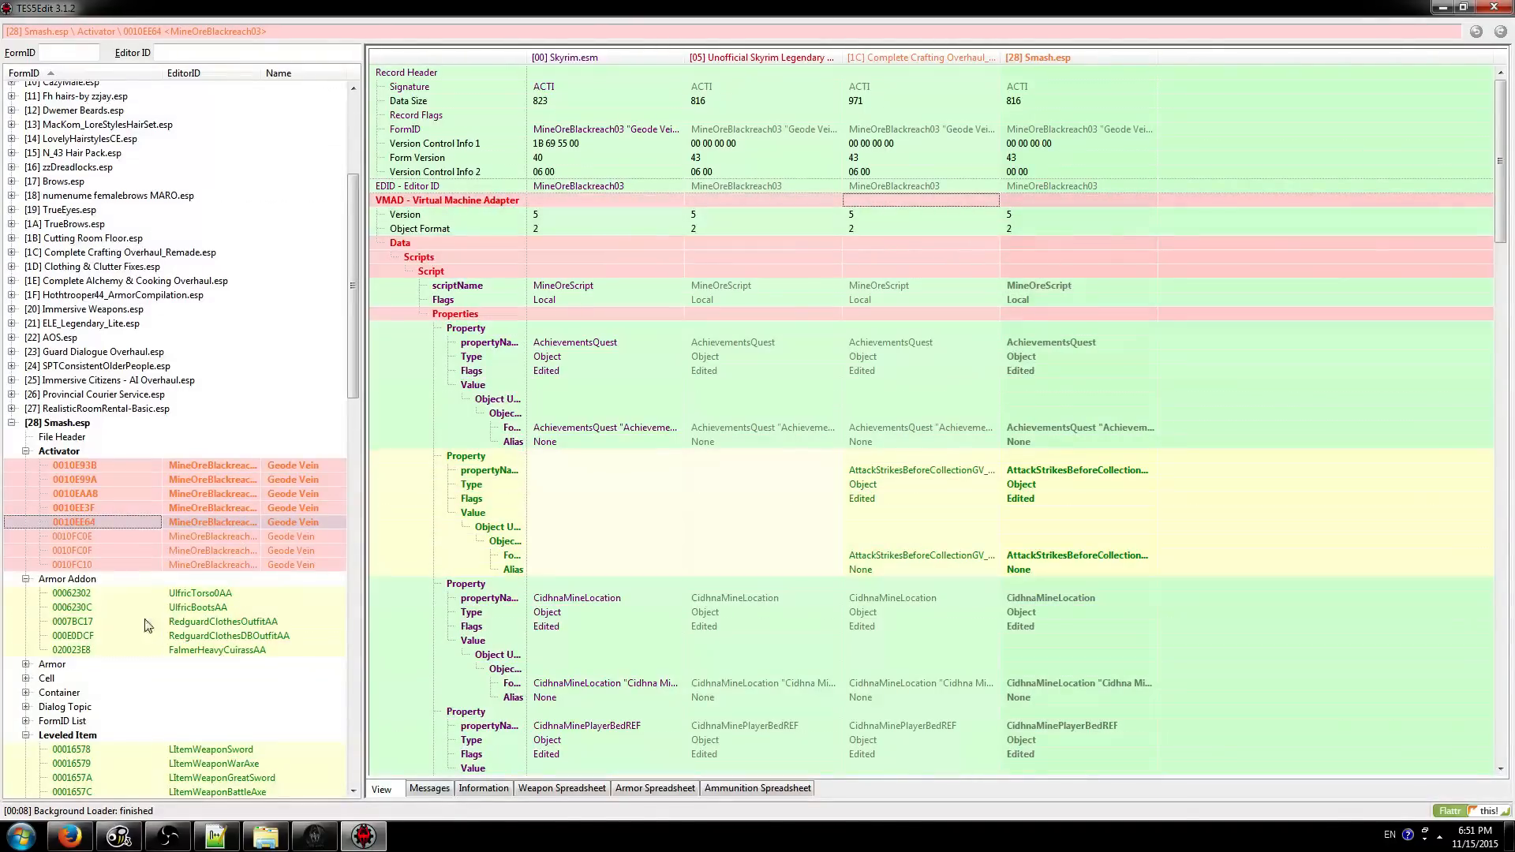
- Copy Complete Crafting Overhaul's Virtual Machine Adapter data into Smash.esp for activators 0010FC0E, 0010FC0F and 0010FC10, and check the last one's script properties
click(196, 537)
drag(894, 197, 1112, 208)
click(219, 551)
drag(962, 197, 1091, 209)
click(291, 567)
drag(966, 200, 1039, 207)
scroll(828, 363, down, 9)
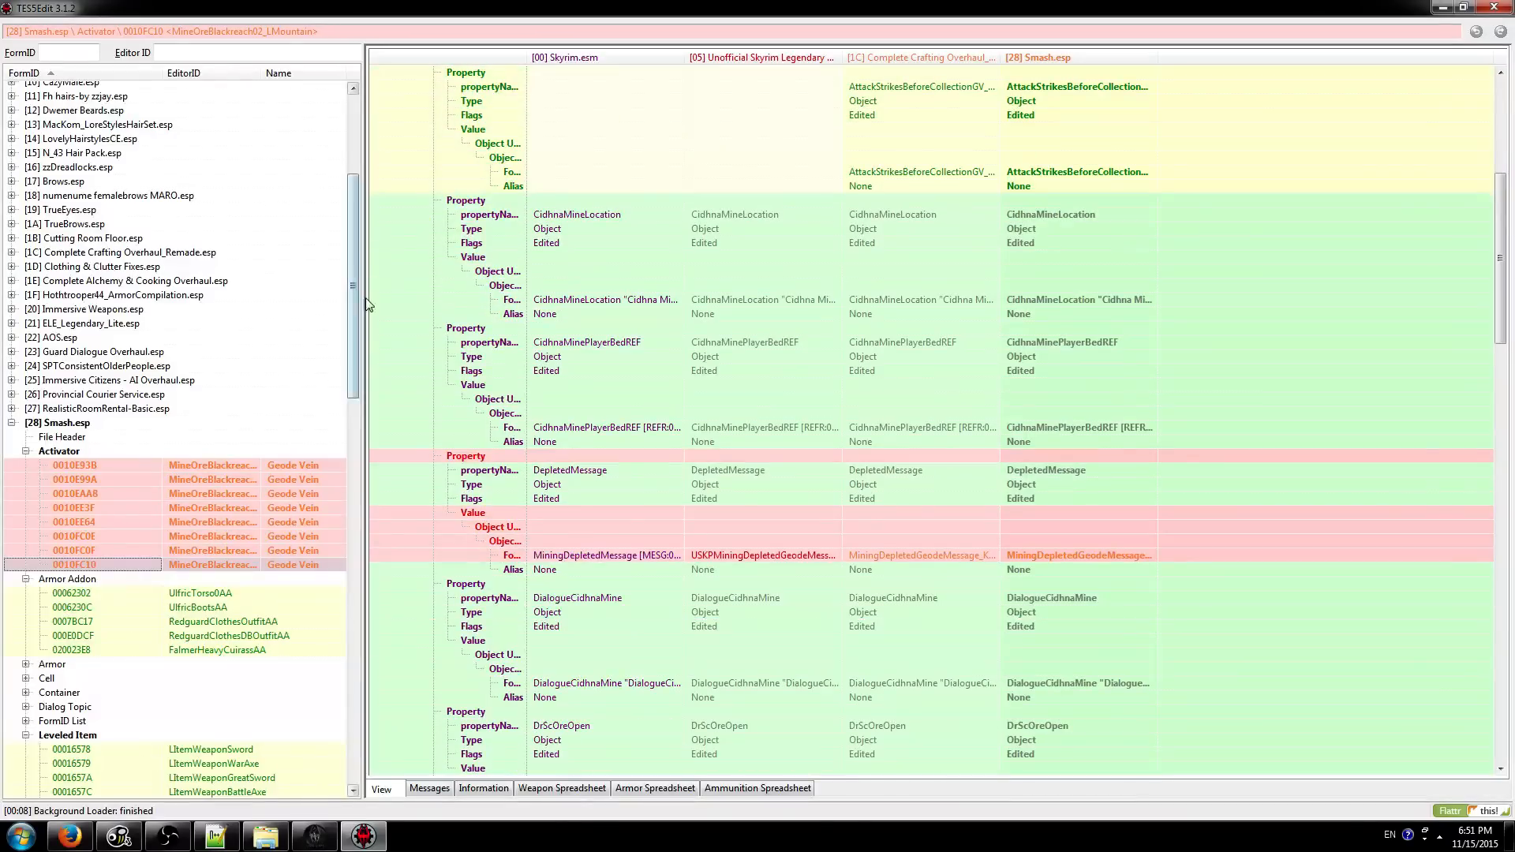
- Go to WPNBlade2HandDrawSD among the sound descriptors and save the changes to Smash.esp
drag(357, 295, 311, 720)
click(307, 563)
key(ctrl+s)
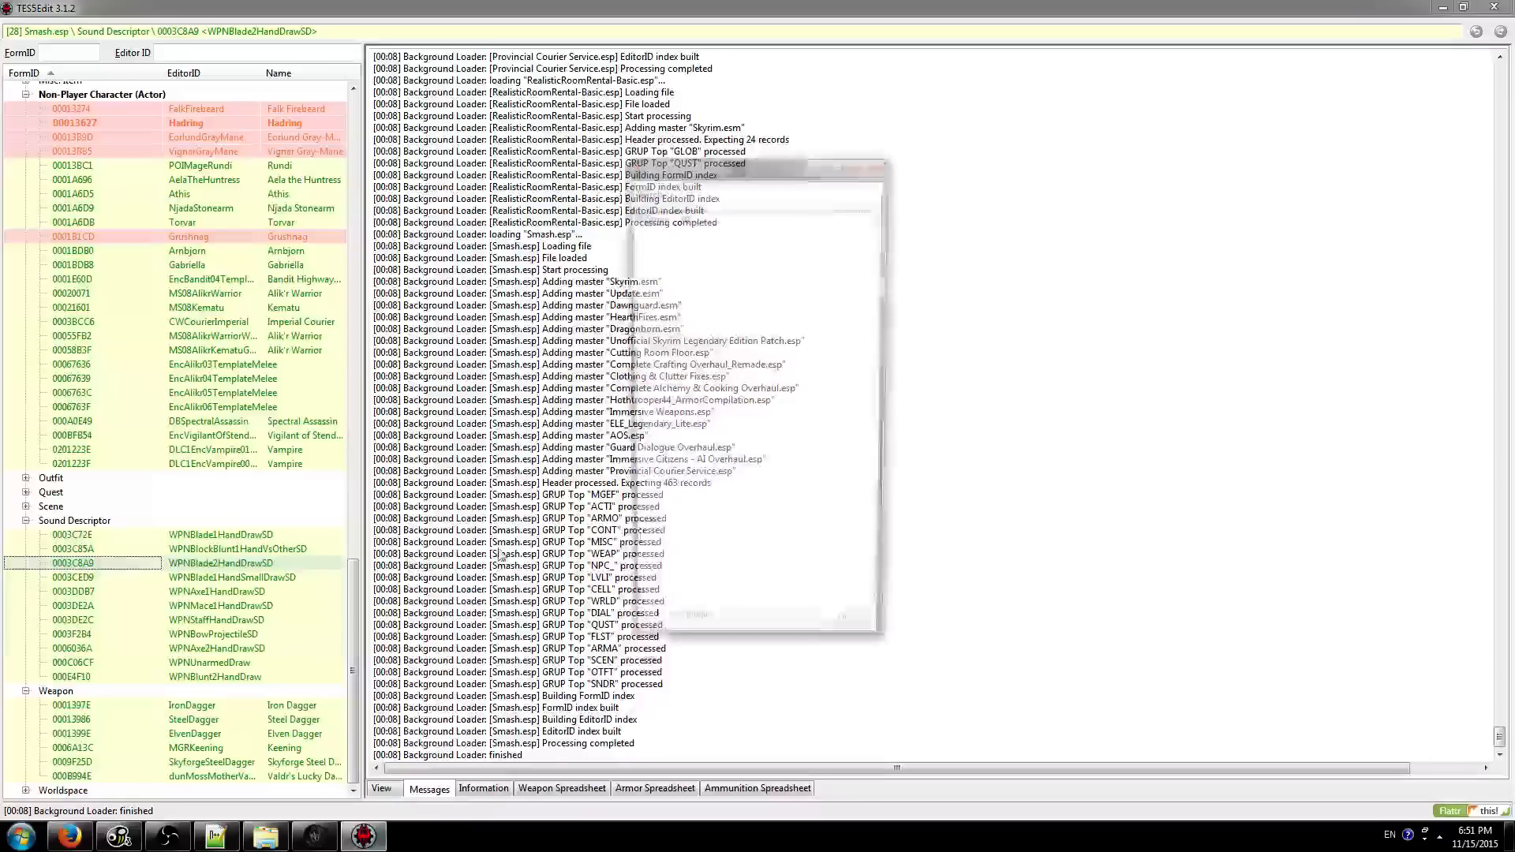
click(840, 637)
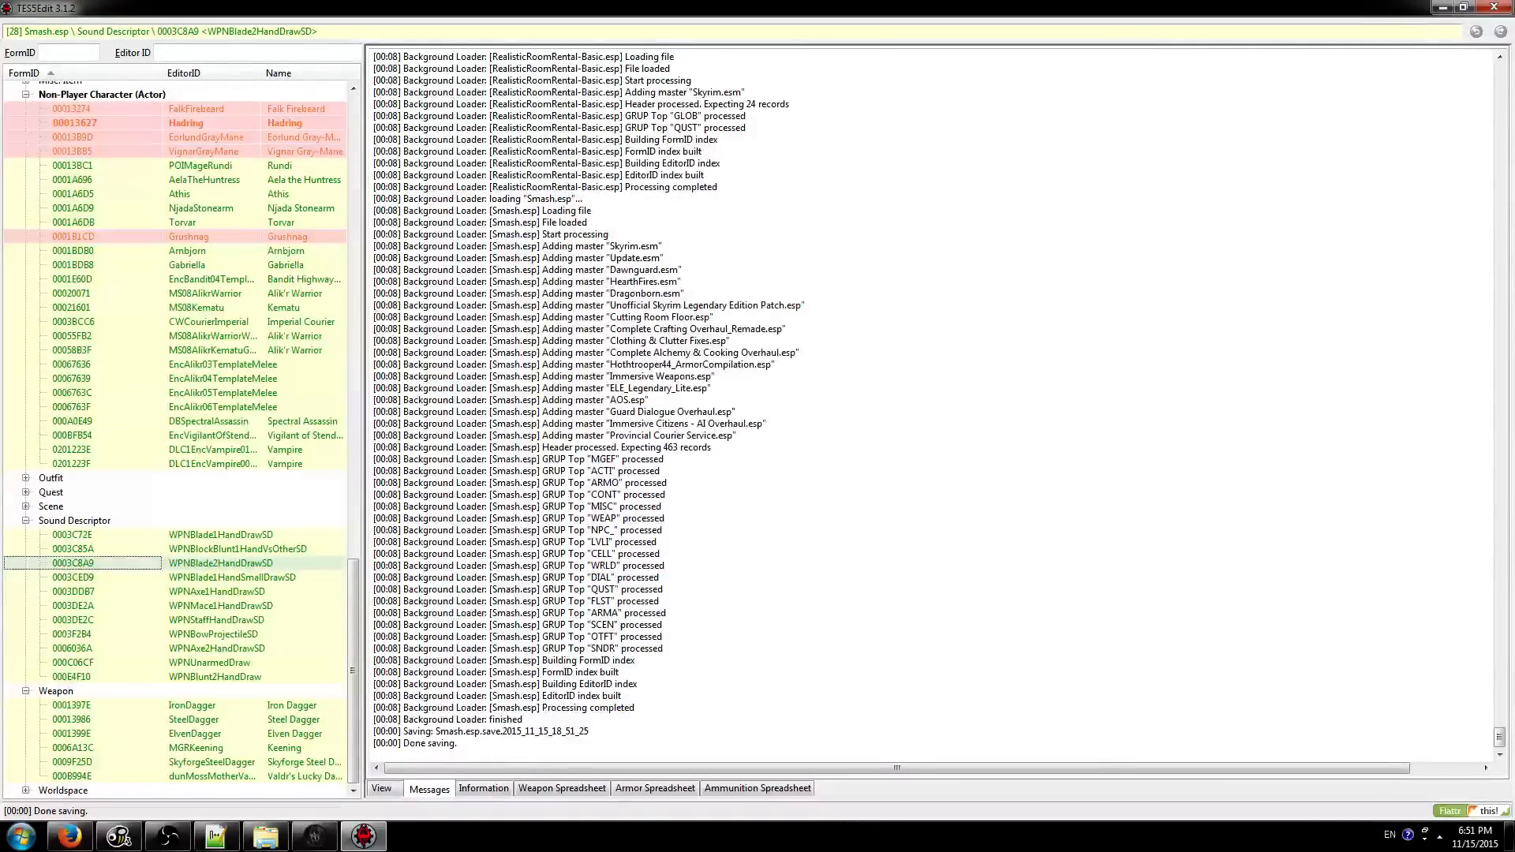
- Close TES5Edit with the Smash.esp edits saved
key(alt+Tab)
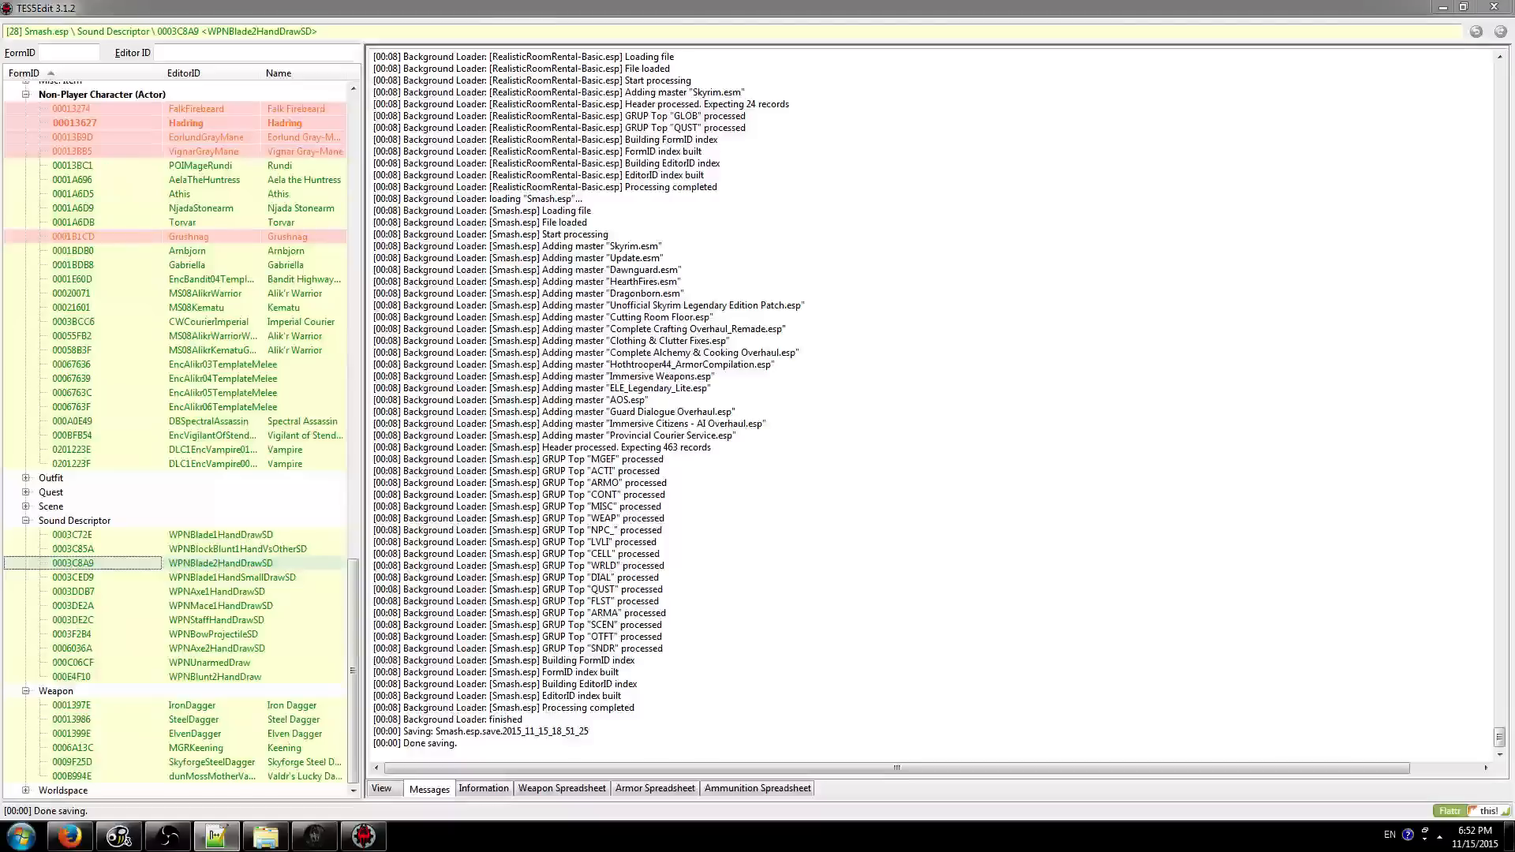
click(1255, 7)
click(1492, 7)
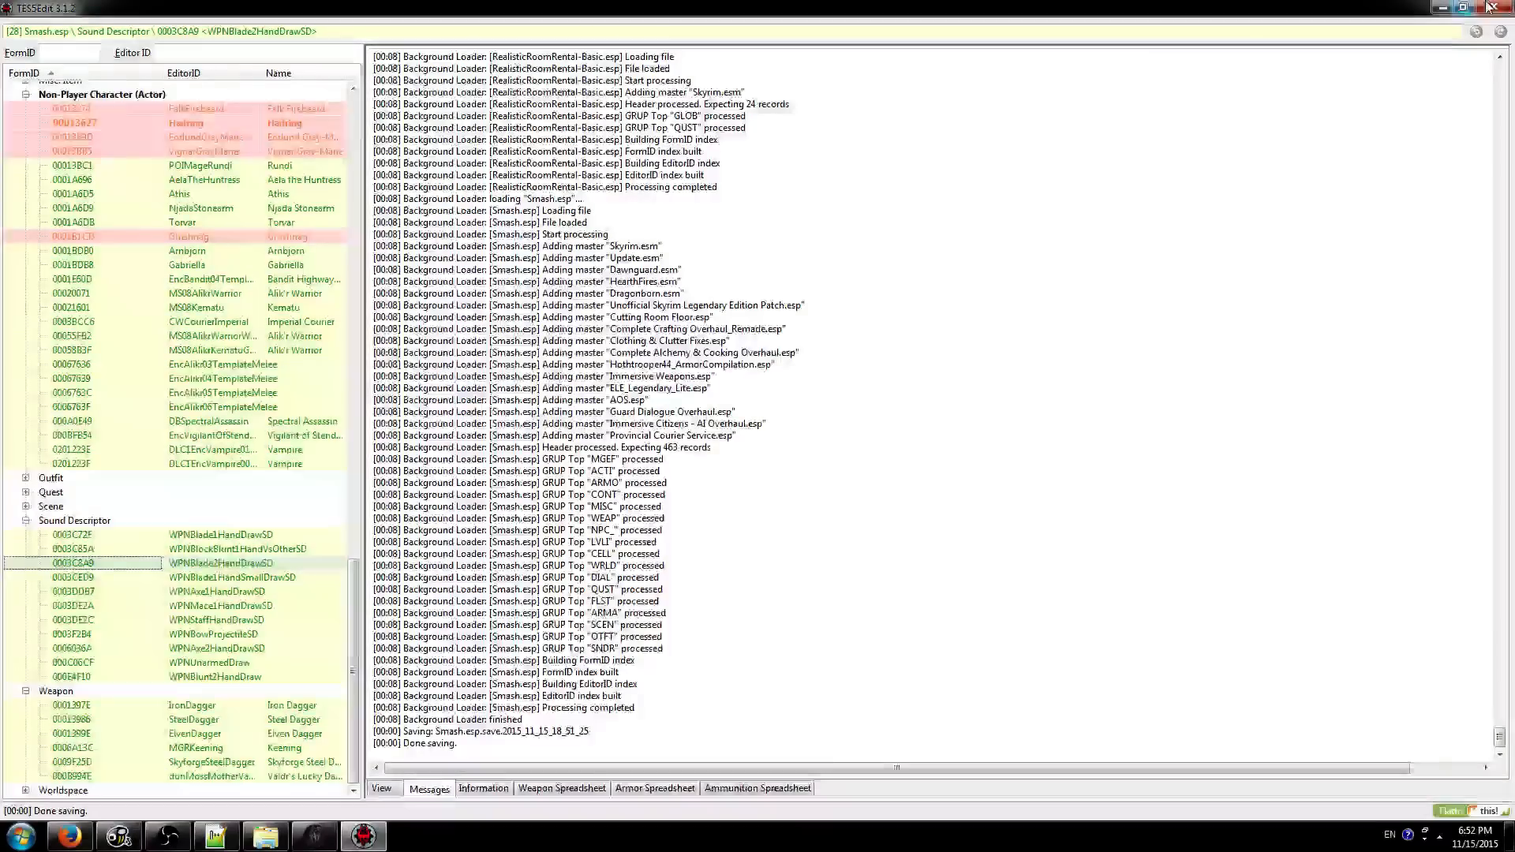